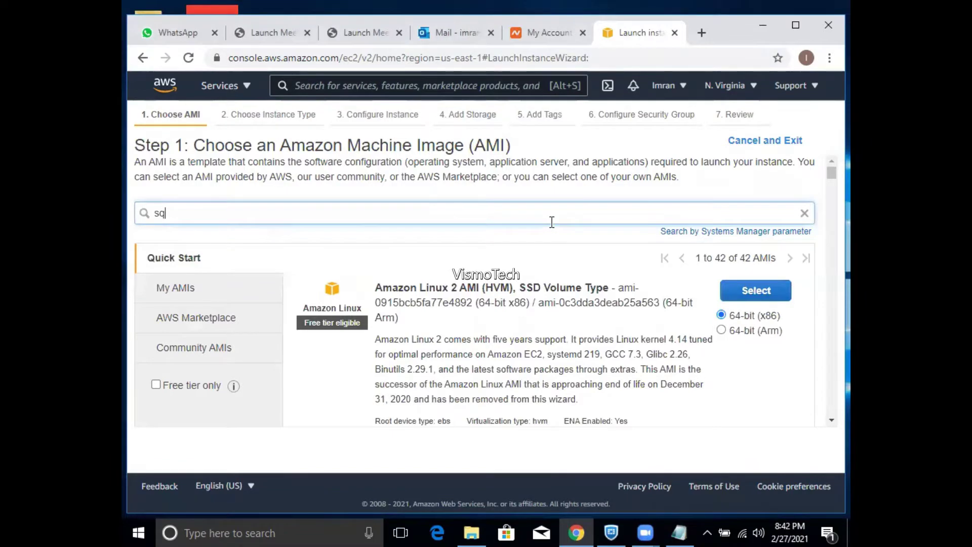
- Filter the AMIs by 'sql' and scroll through the 16 Quick Start results
type("l")
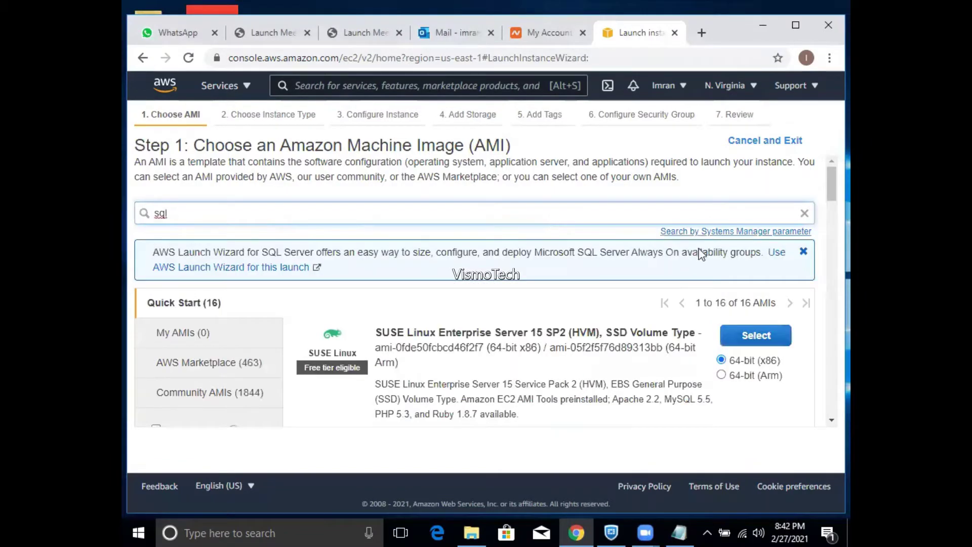
mouse_move(831, 175)
left_mouse_down()
mouse_move(824, 387)
mouse_move(828, 159)
left_mouse_up()
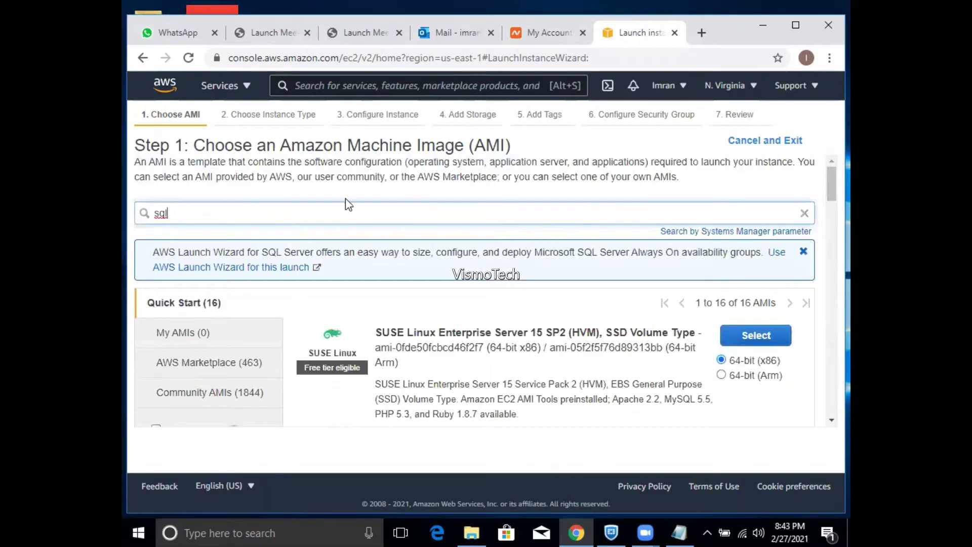
- Clear the sql search and scroll down to the Ubuntu Server 20.04 and 18.04 LTS images
key("ctrl+a")
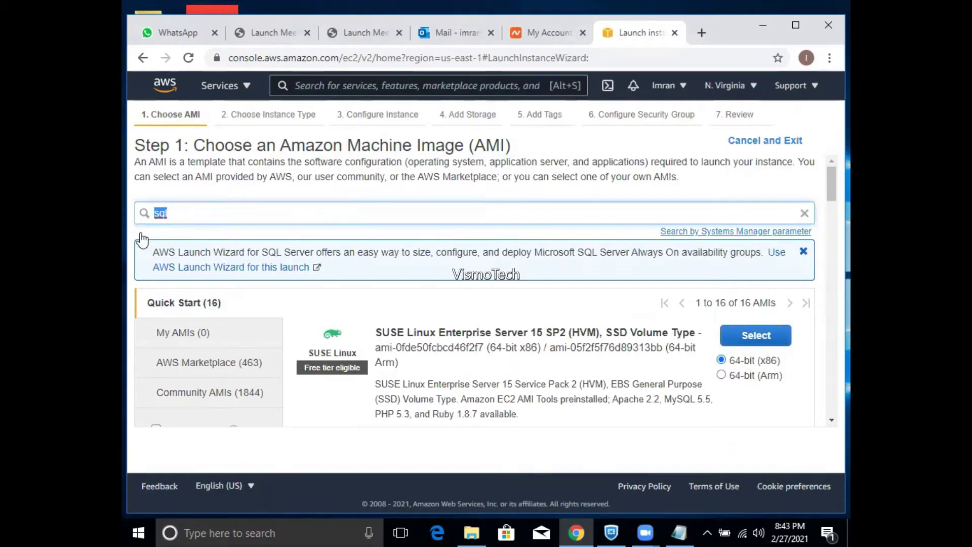
key("BackSpace")
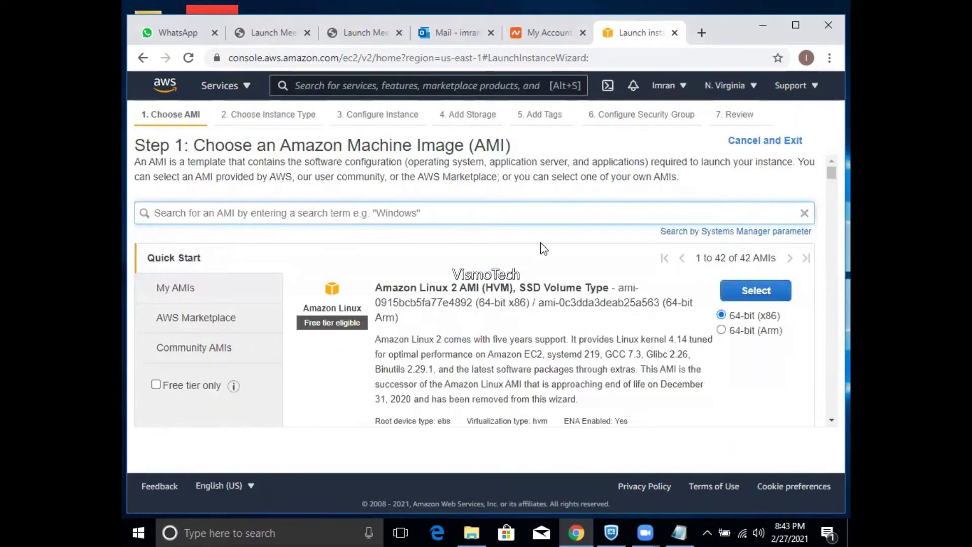
left_click_drag(831, 173, 831, 224)
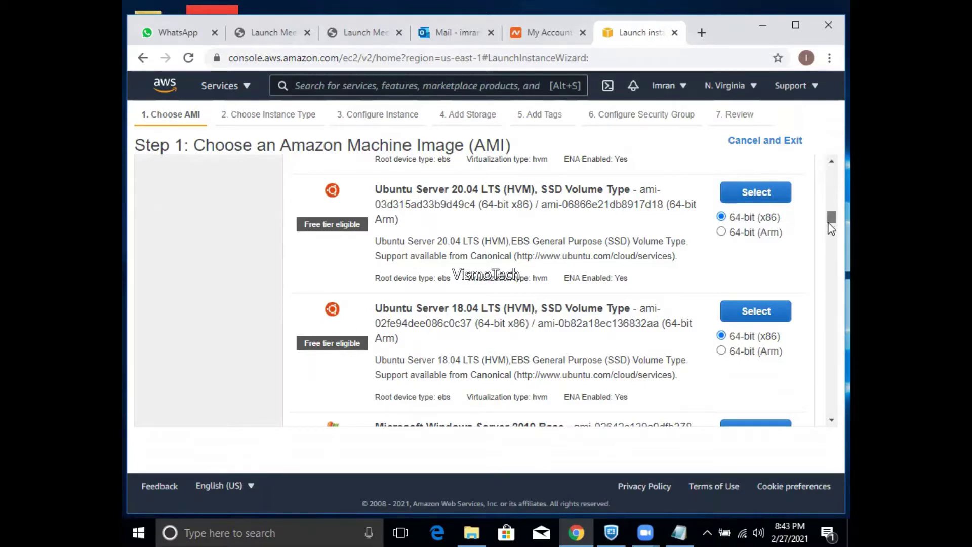
- Scroll past Windows Server 2019 Base to the Windows Server 2016 with SQL Server 2017 AMIs
scroll(832, 226, "down", 2)
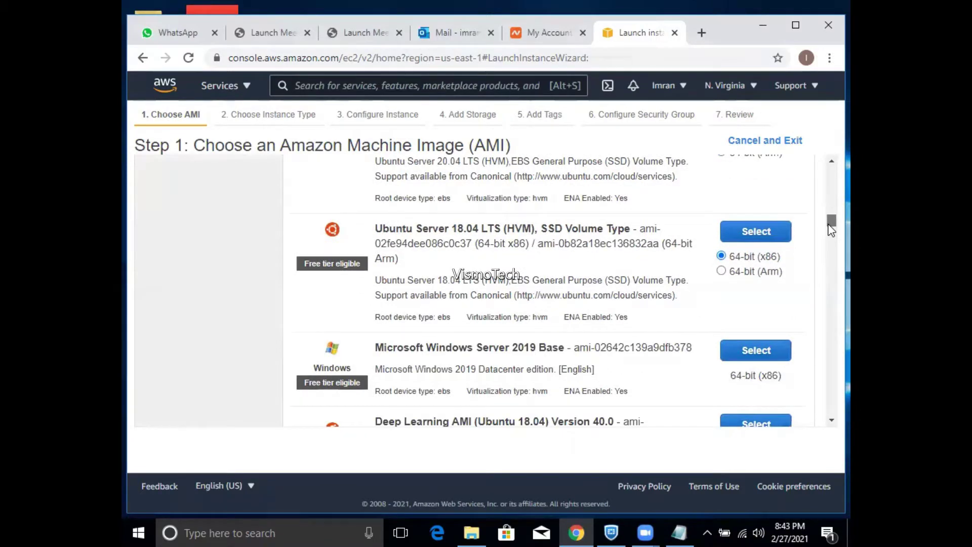
left_click_drag(831, 230, 823, 336)
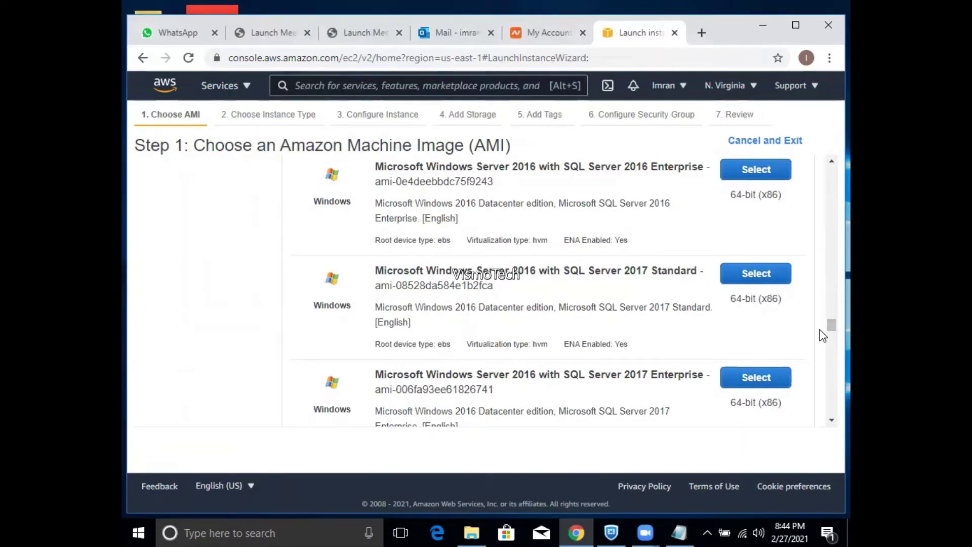
- Scroll back to the top of the AMI list, where Amazon Linux 2 AMI is first
left_click_drag(830, 328, 823, 163)
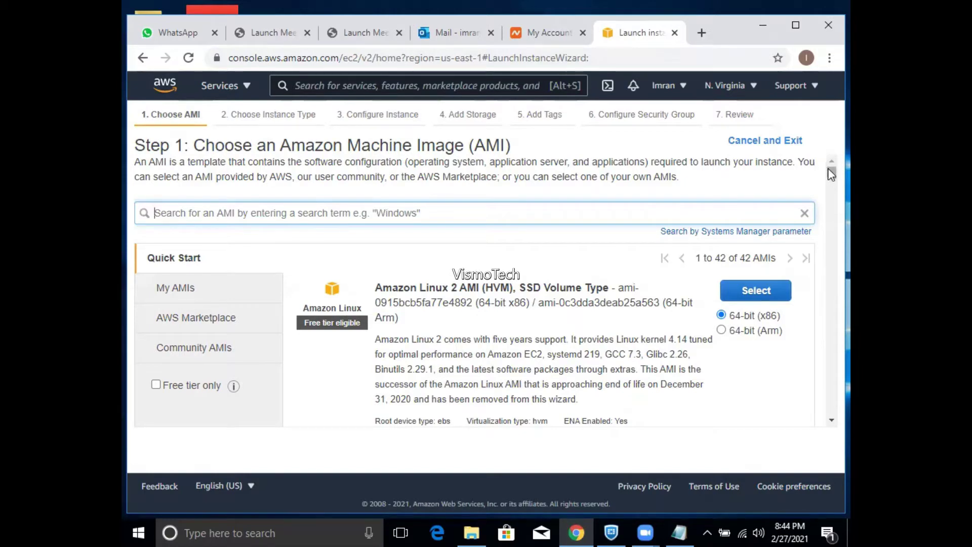
- Scroll the Quick Start list down to the free-tier Microsoft Windows Server 2019 Base AMI
left_click_drag(832, 173, 831, 227)
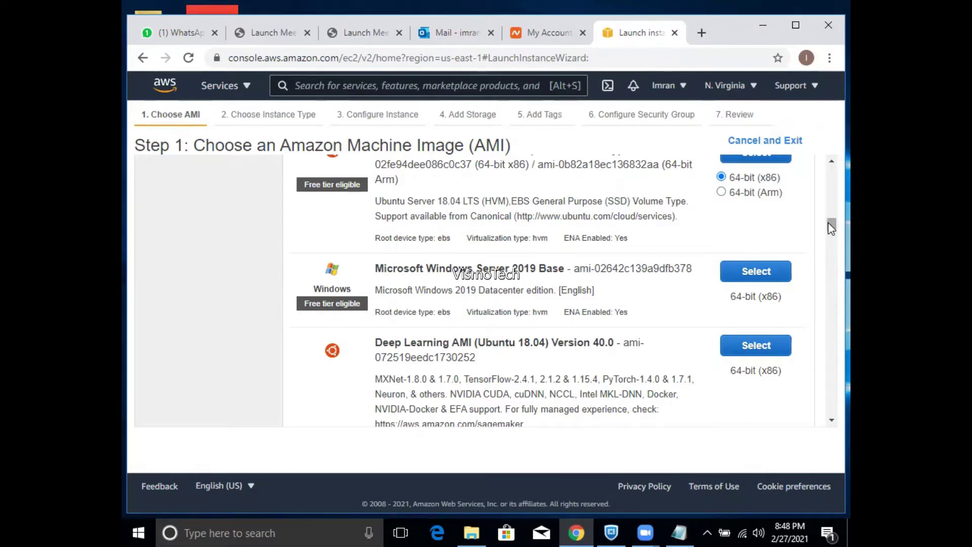
- Bring up the full AWS services list from the Services menu
left_click_drag(831, 227, 831, 229)
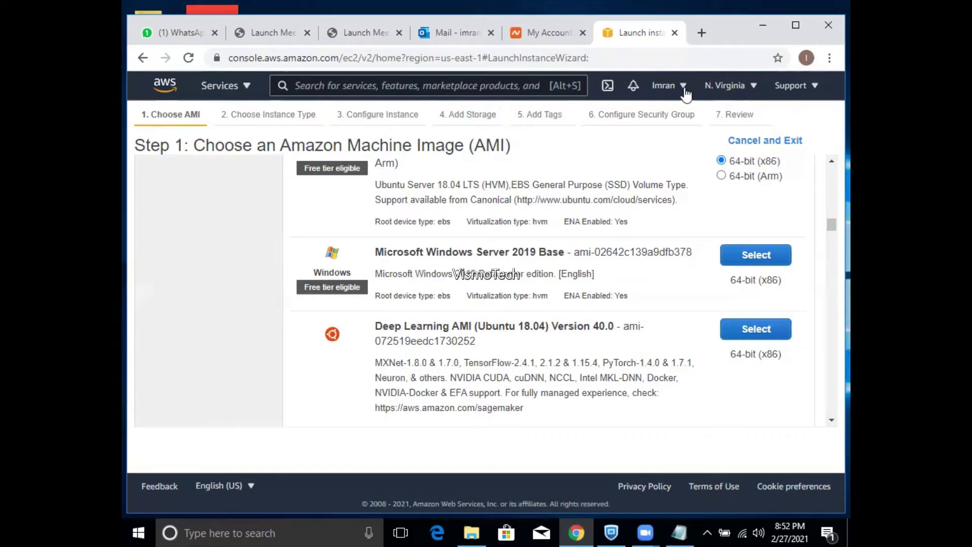
left_click(237, 91)
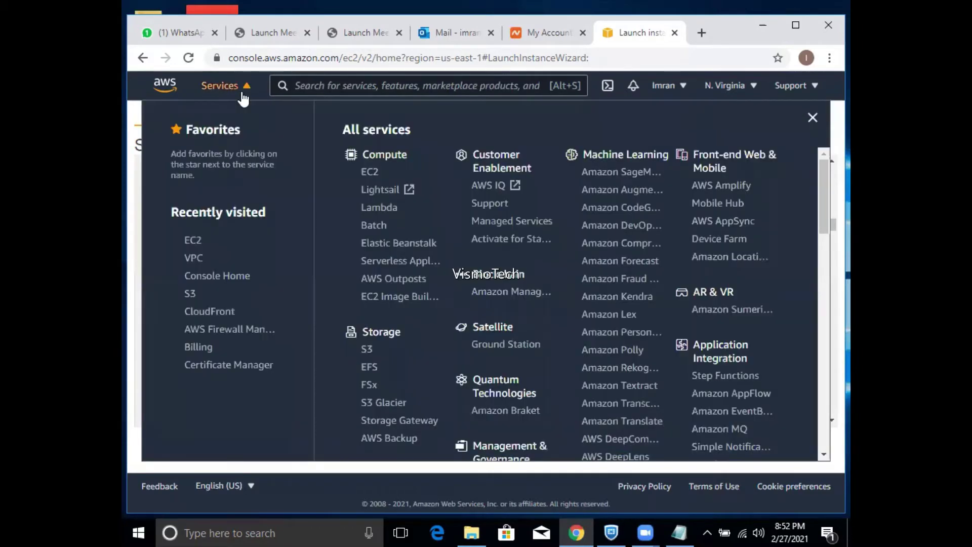
- Go to the EC2 dashboard and show the regions list for US East (N. Virginia)
left_click(368, 174)
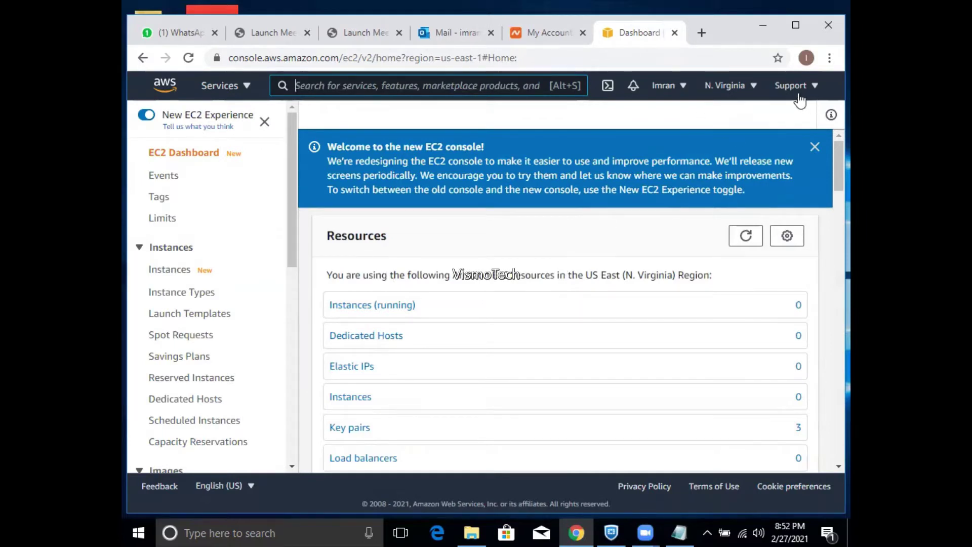
left_click(758, 95)
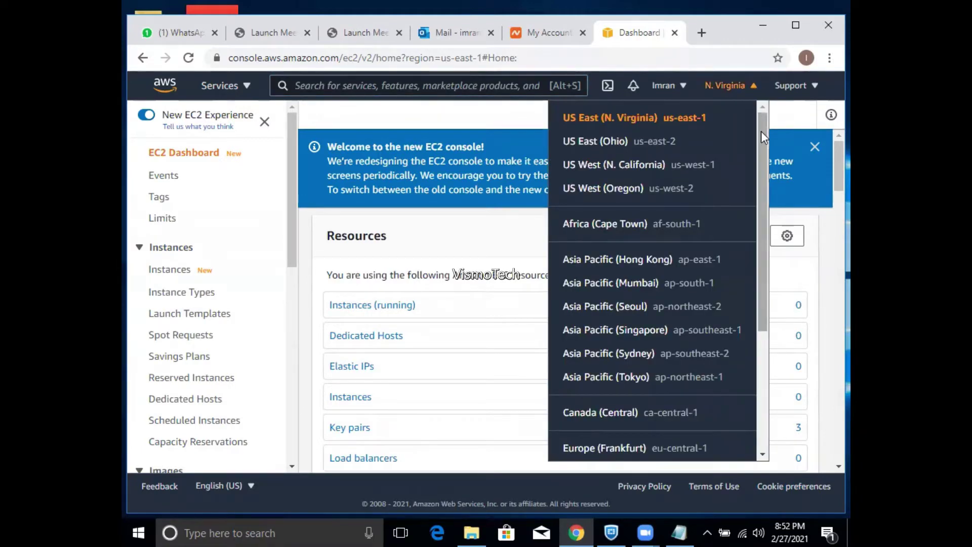
- Browse the available regions, then open a new blank browser tab
mouse_move(761, 132)
left_mouse_down()
mouse_move(762, 263)
mouse_move(756, 127)
left_mouse_up()
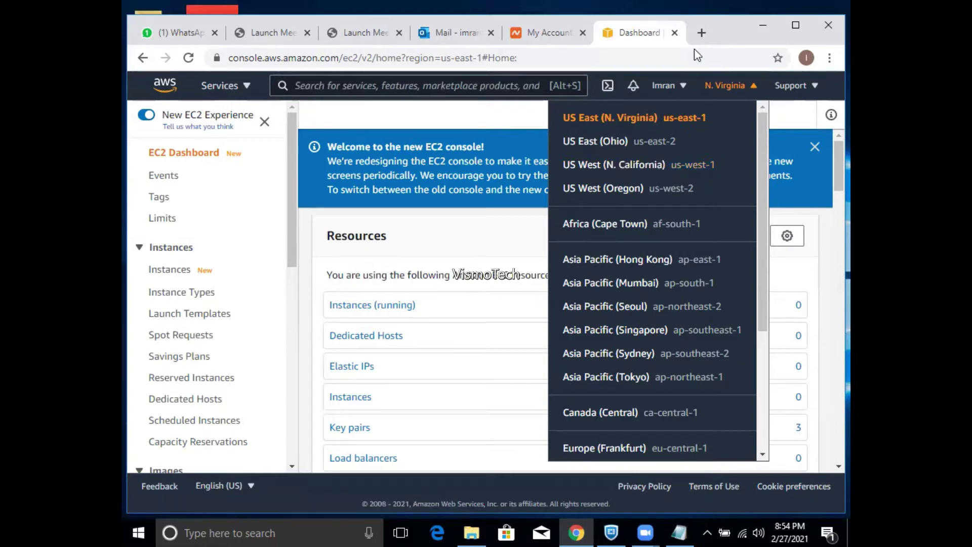
left_click(701, 32)
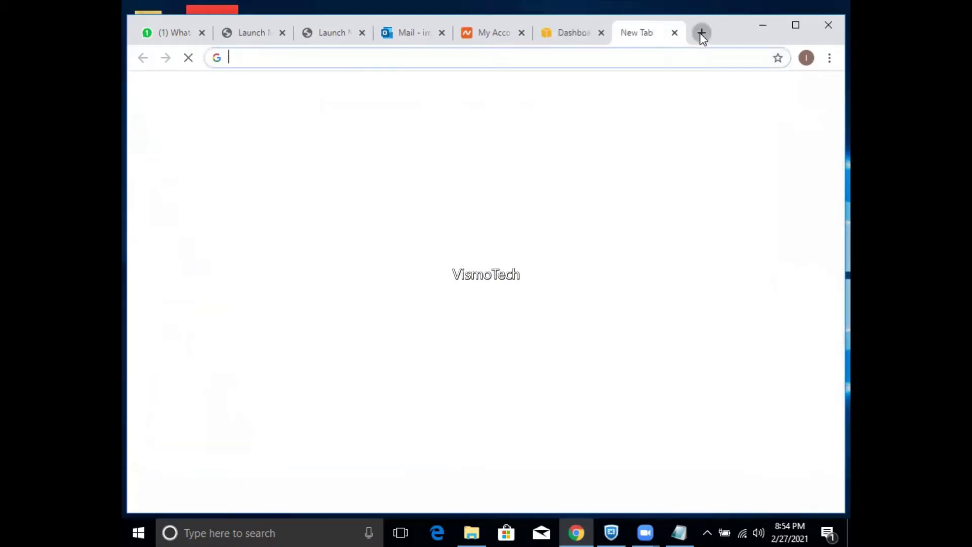
- Glance at recent searches in the new tab, then switch back to the EC2 Dashboard tab
left_click(638, 58)
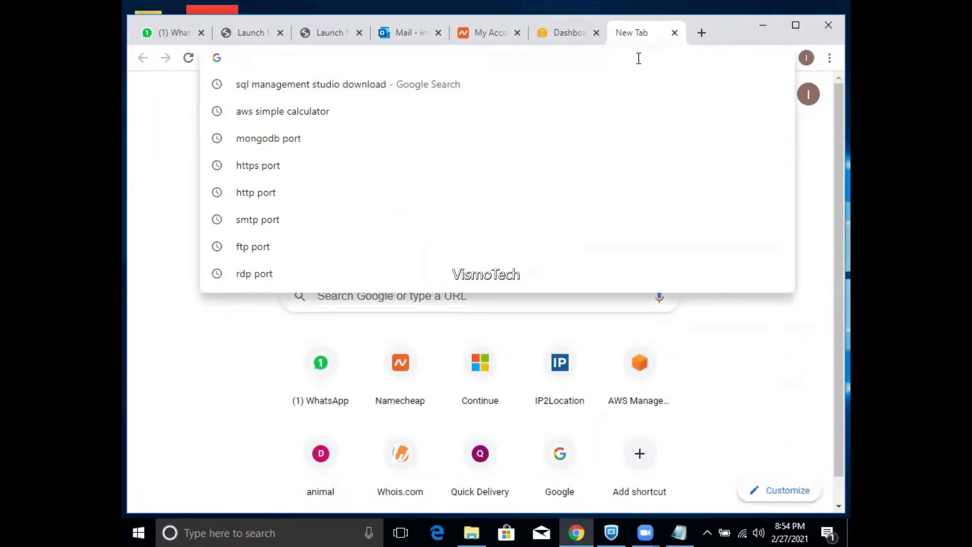
left_click(563, 39)
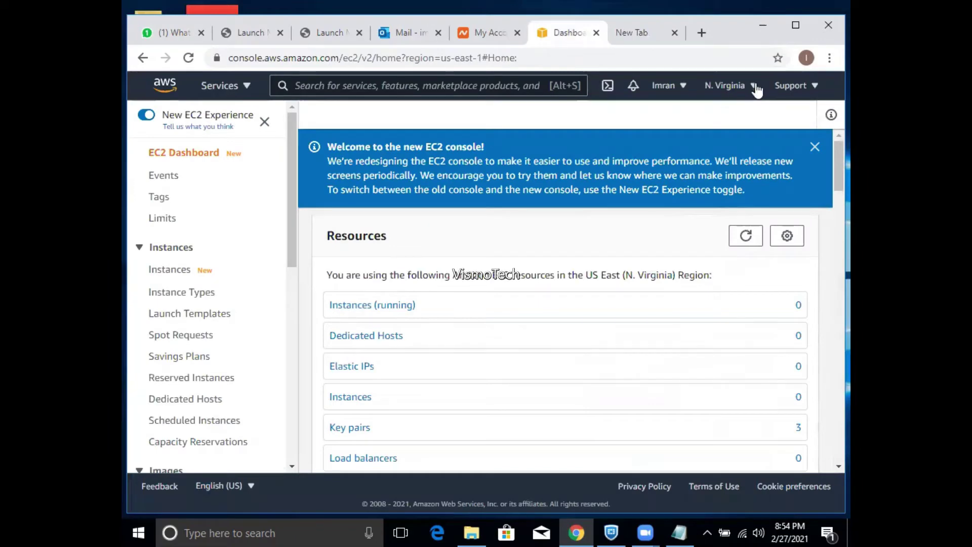
- Confirm no instances are running and restart the launch wizard at Step 1: Choose an AMI
left_click(755, 86)
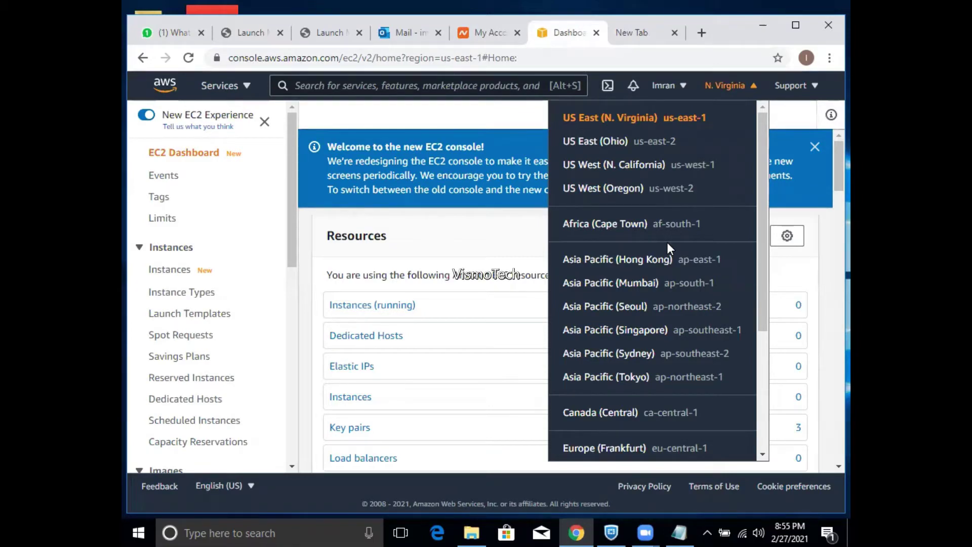
left_click(357, 305)
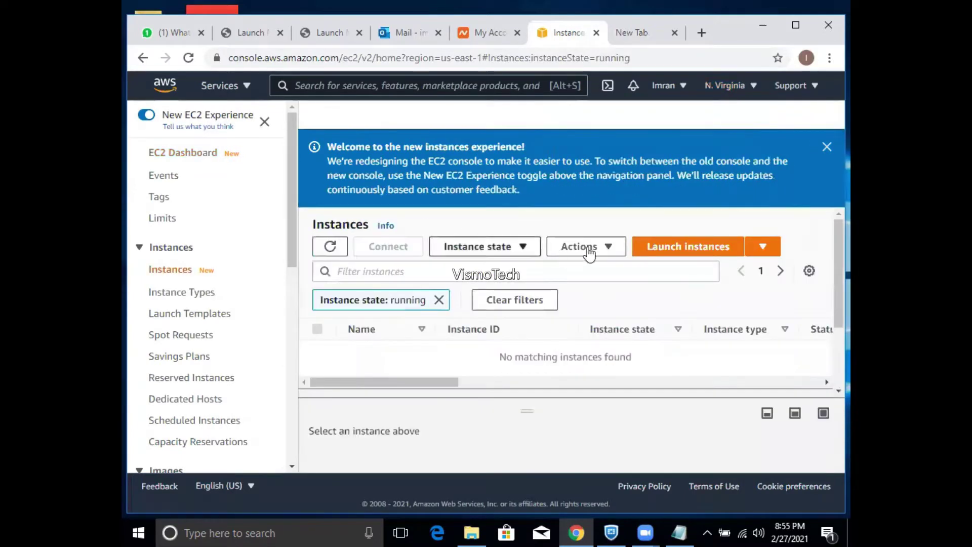
left_click(657, 248)
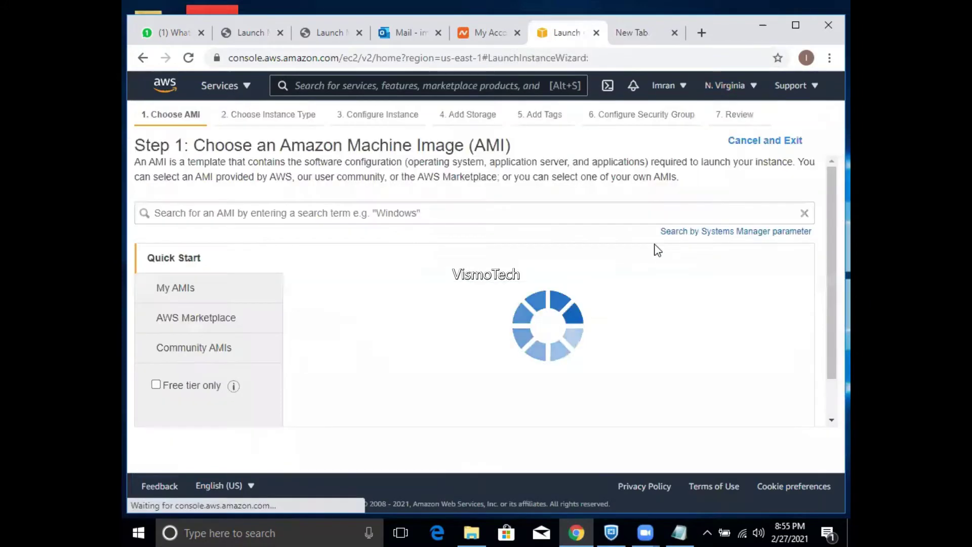
- Filter the AMI list for windows and select Microsoft Windows Server 2019 Base
left_click(497, 213)
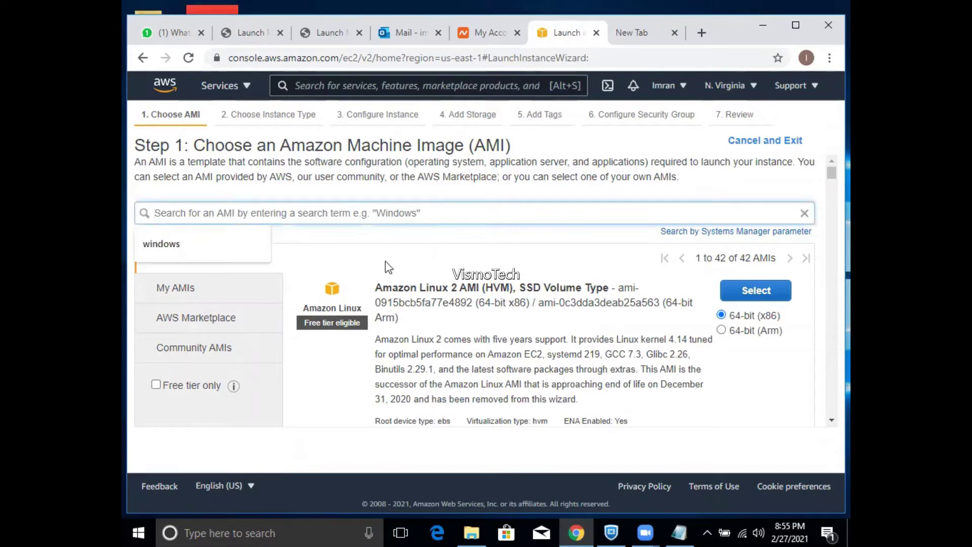
left_click(226, 244)
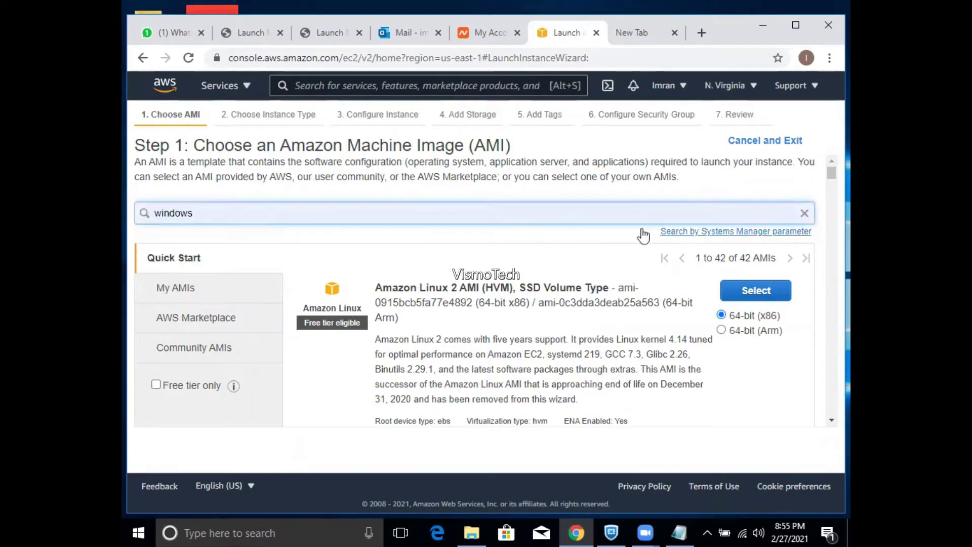
key("Return")
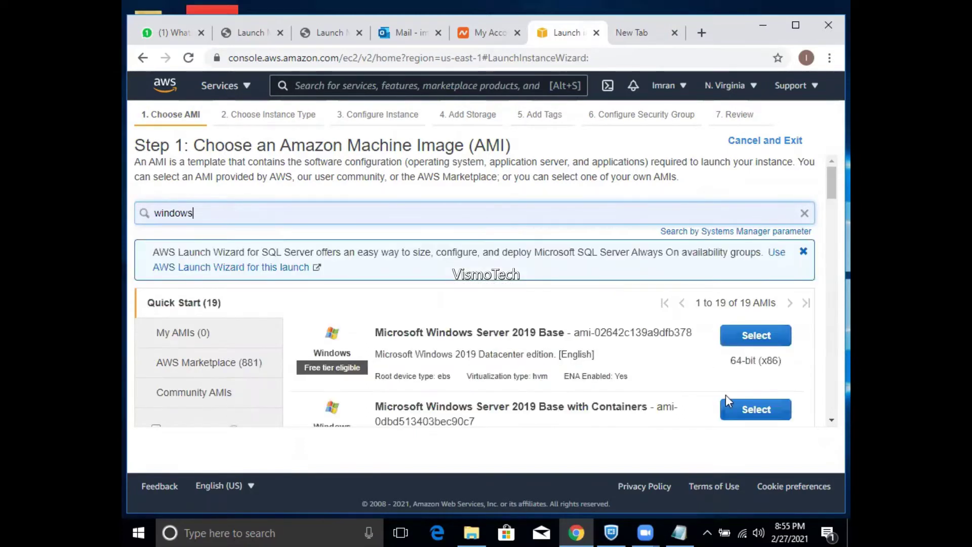
left_click(756, 335)
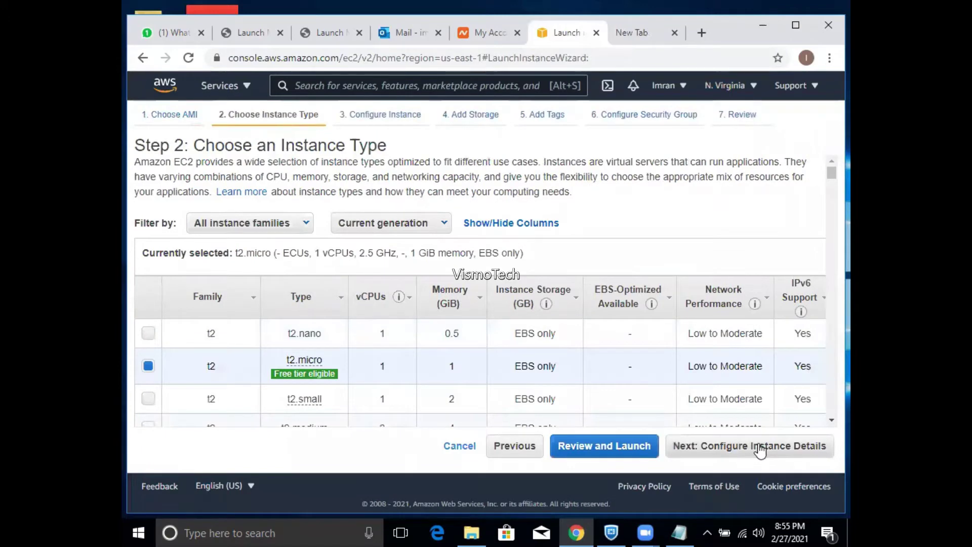
- Keep t2.micro, leave the default VPC, and place the instance in subnet-07e73036 (us-east-1e)
left_click(760, 448)
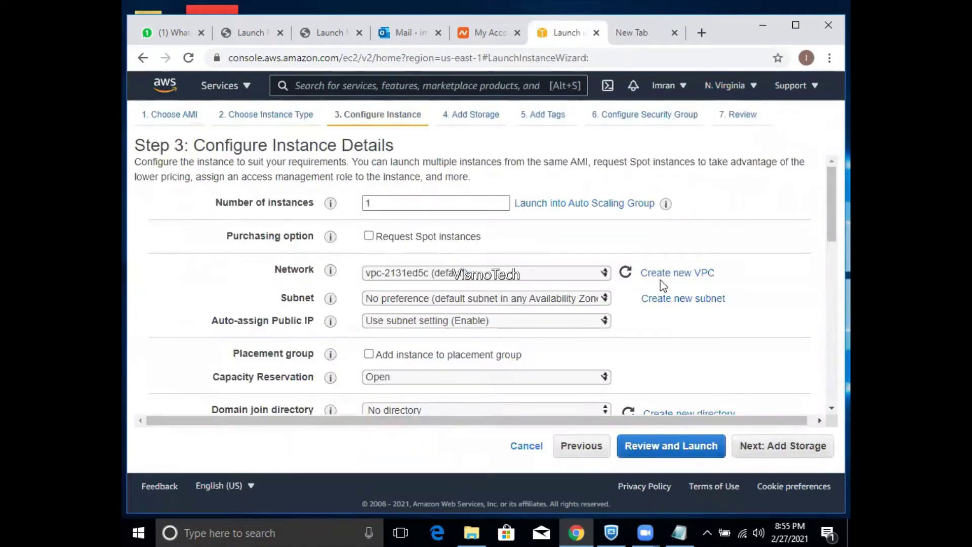
left_click_drag(828, 204, 828, 221)
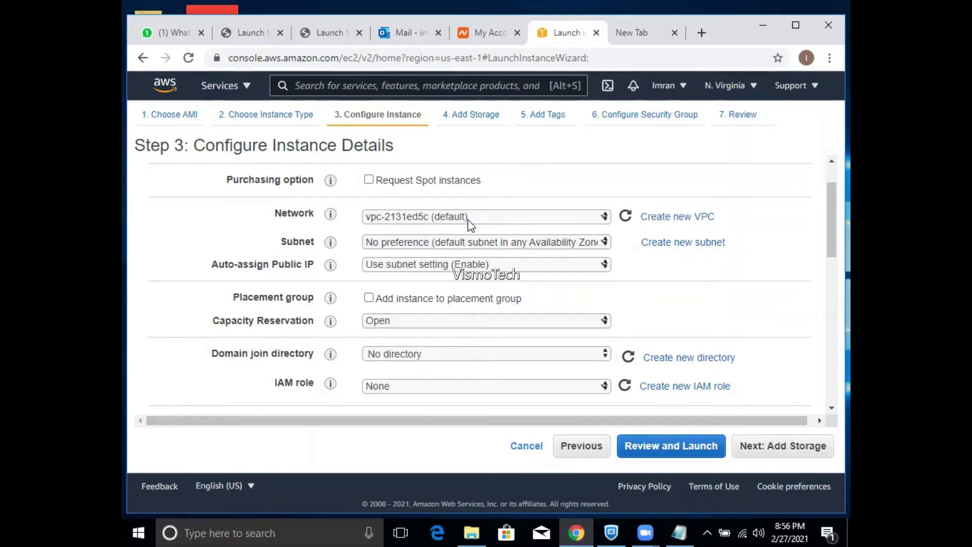
left_click(468, 219)
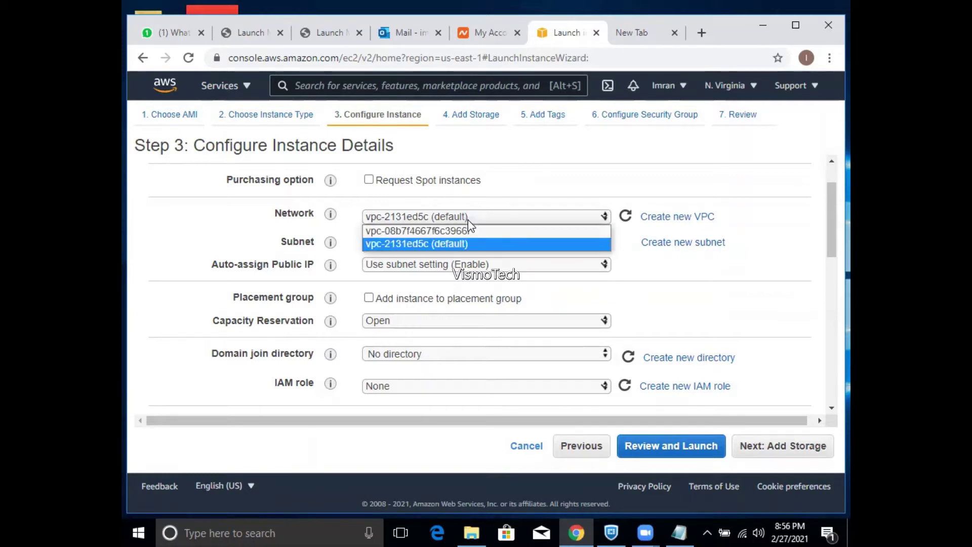
left_click(498, 195)
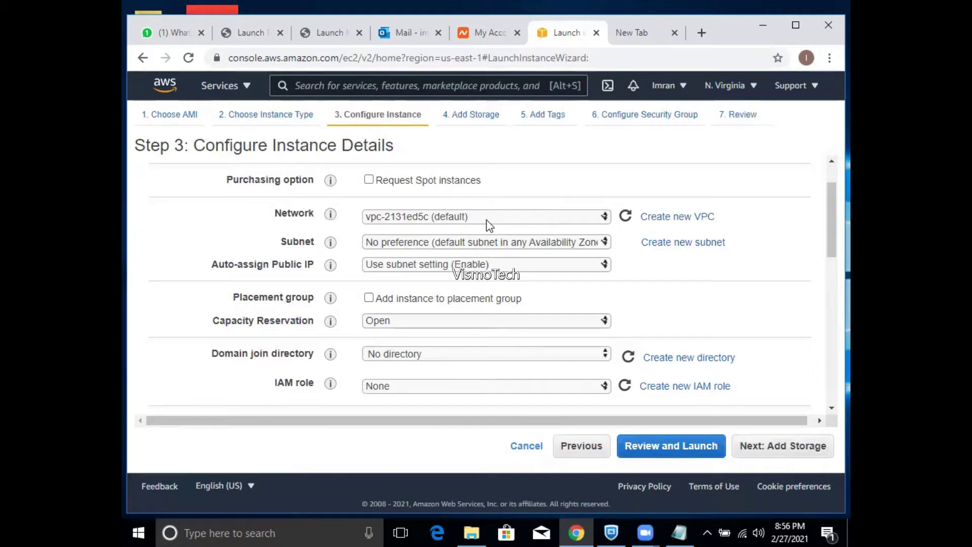
left_click(464, 243)
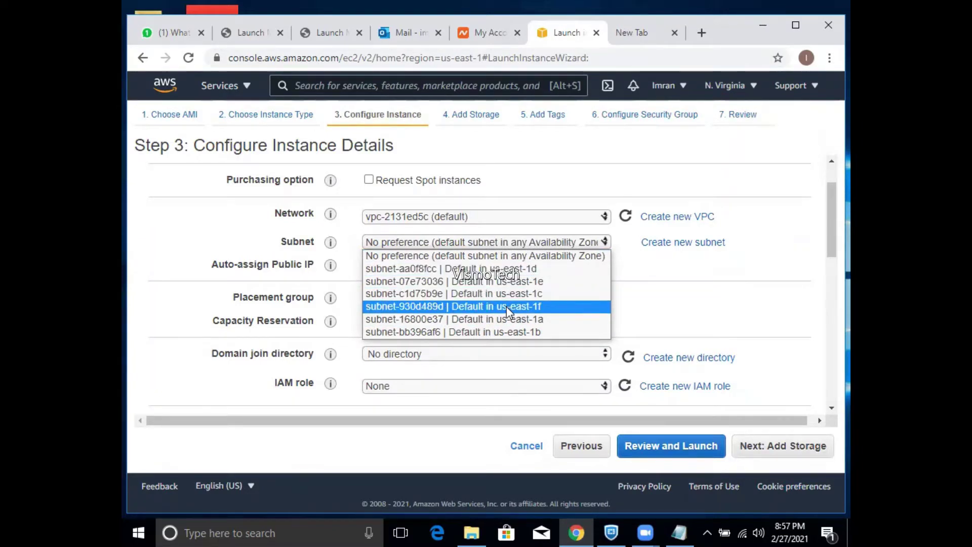
left_click(762, 255)
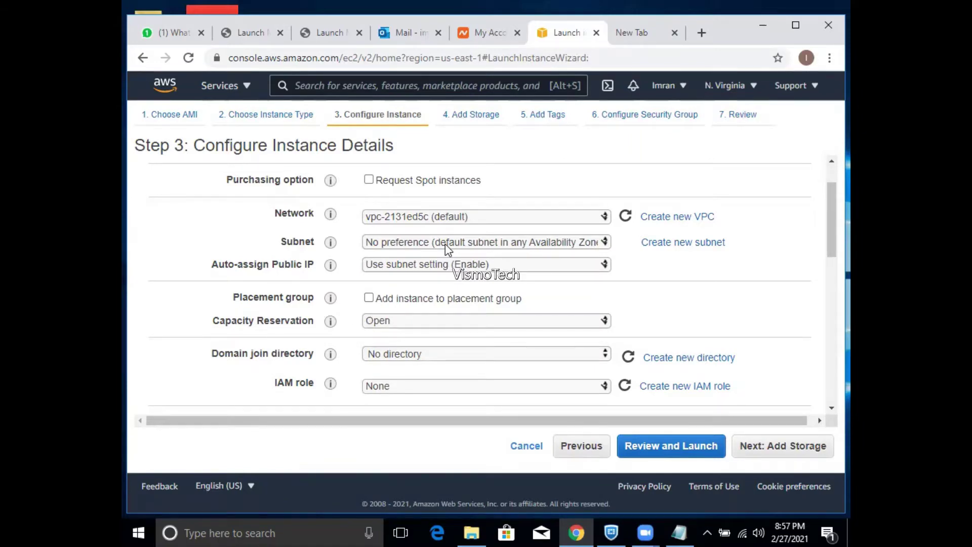
left_click(446, 244)
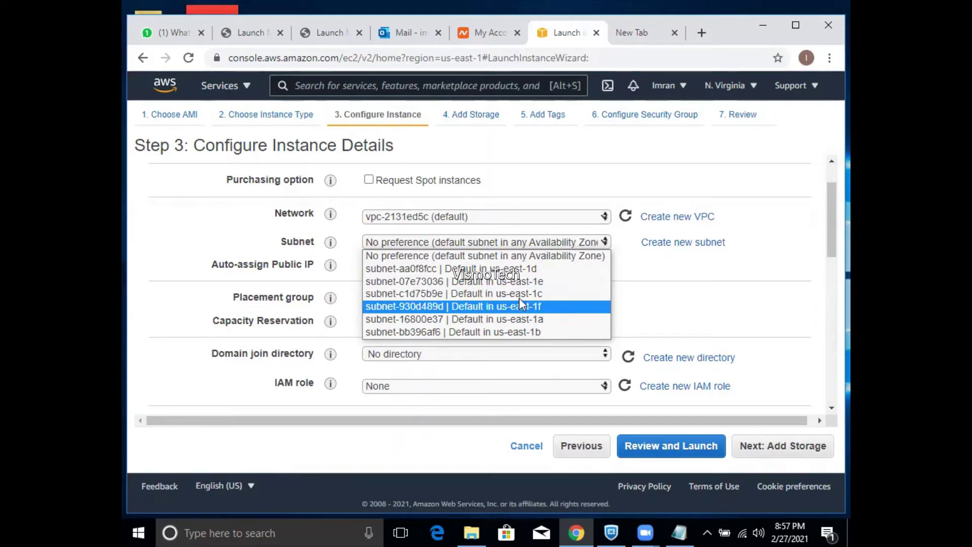
left_click(516, 282)
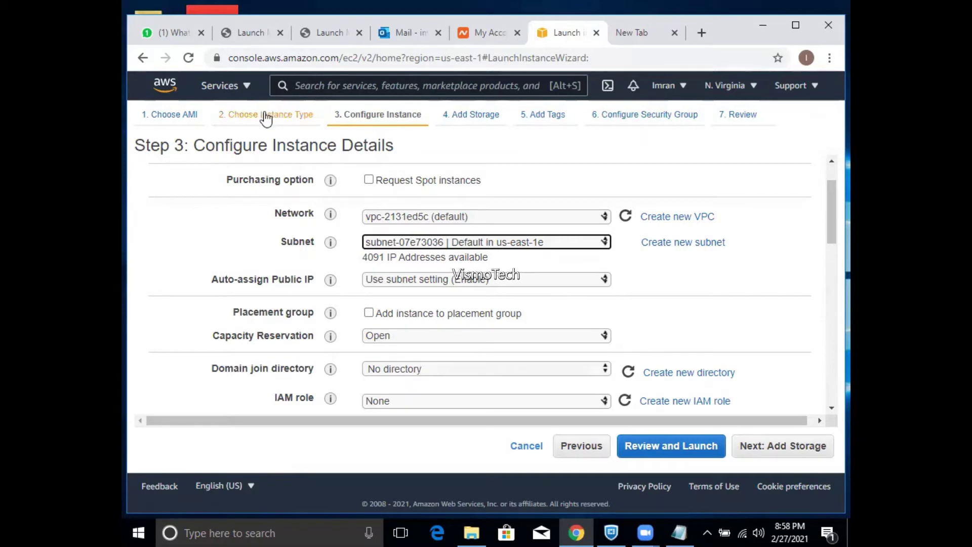
- Open the EC2 console in a new browser tab and show its Security Groups list
left_click(253, 84)
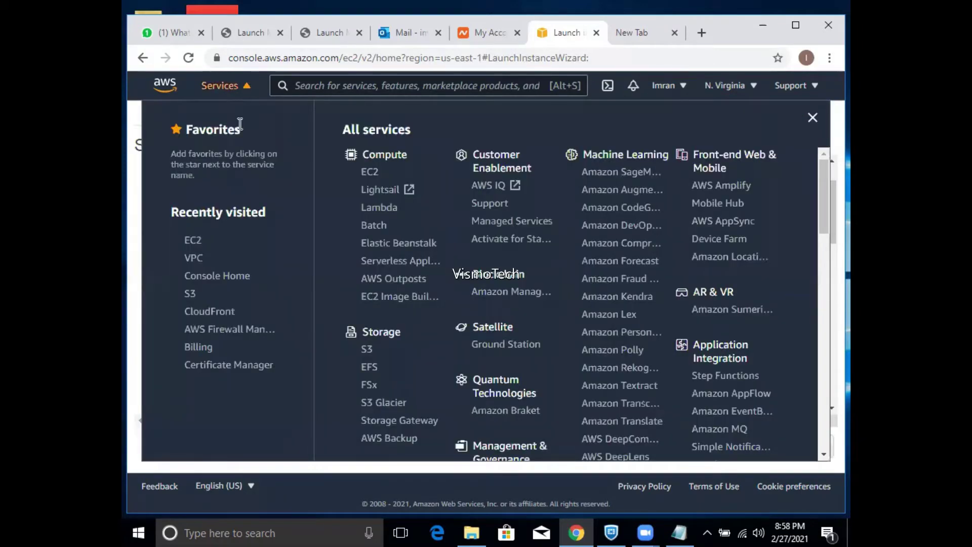
right_click(197, 241)
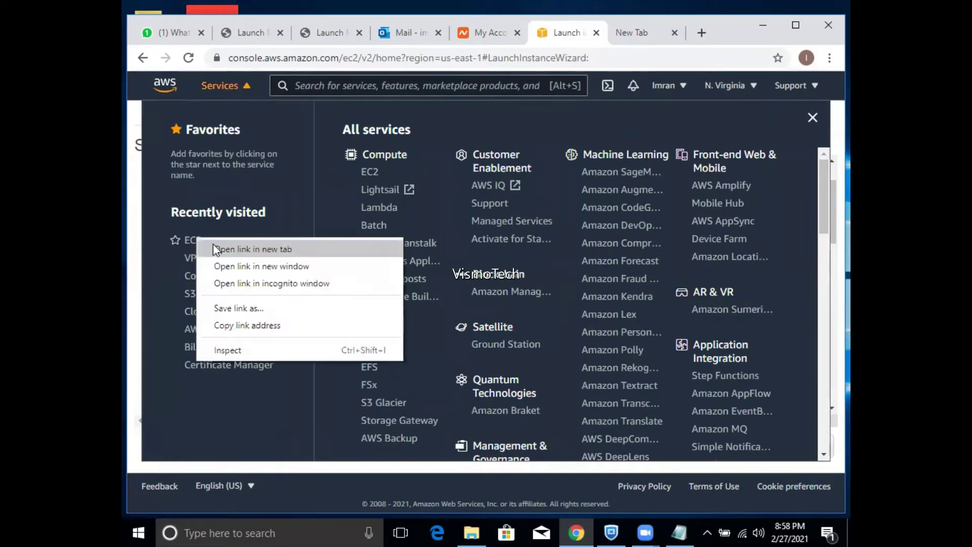
left_click(213, 245)
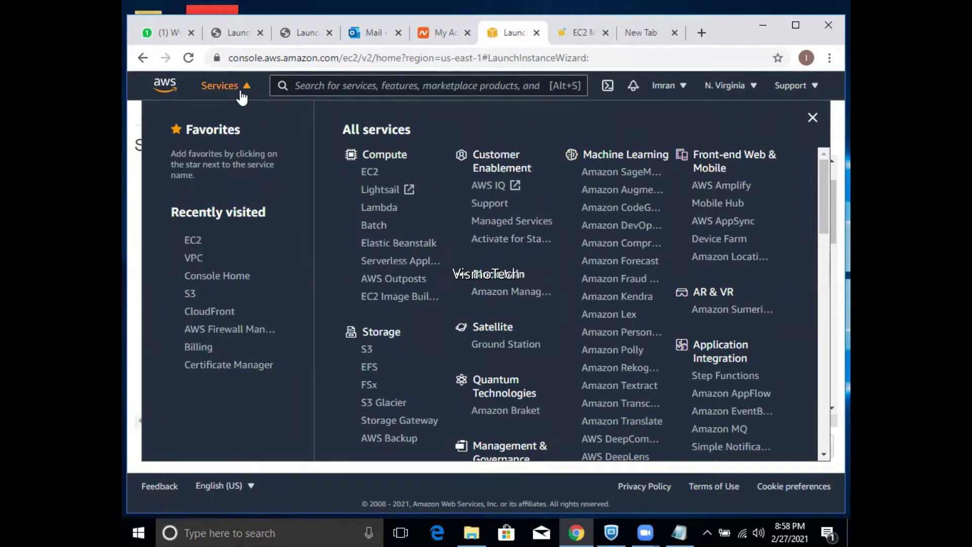
left_click(242, 95)
left_click(573, 31)
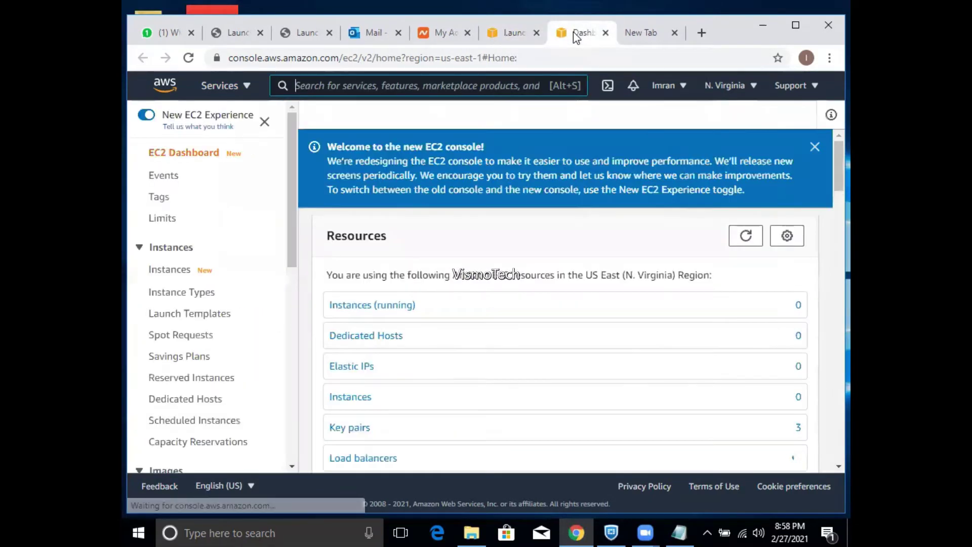
left_click_drag(288, 224, 289, 333)
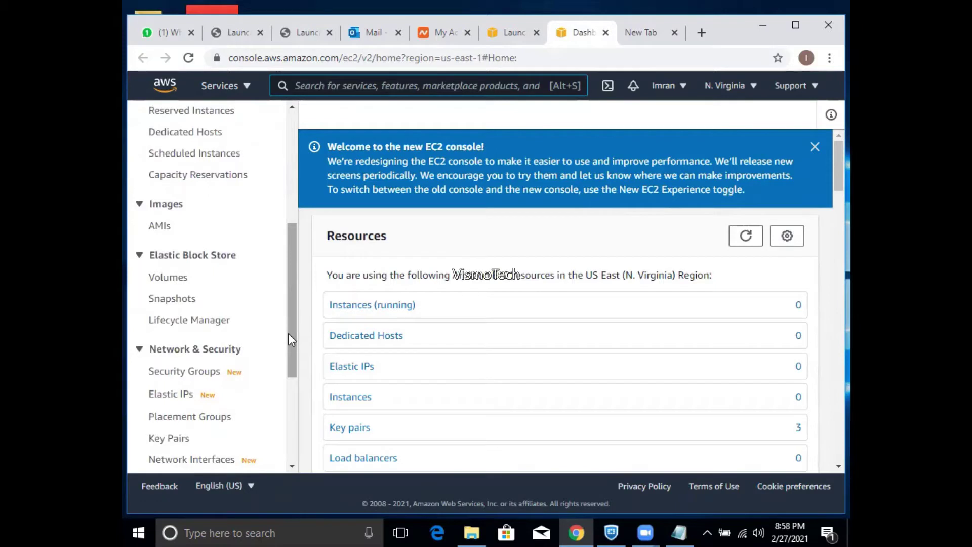
left_click_drag(288, 334, 288, 352)
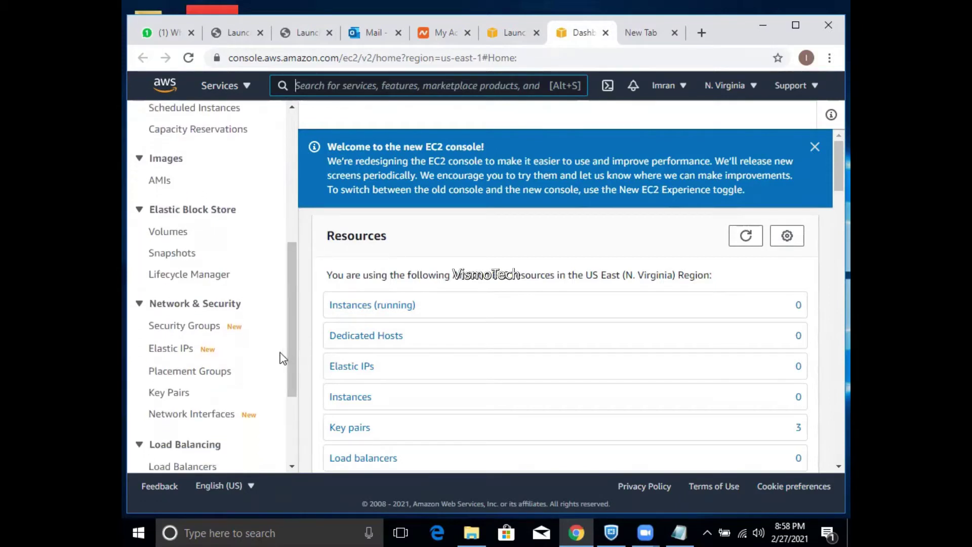
left_click(202, 333)
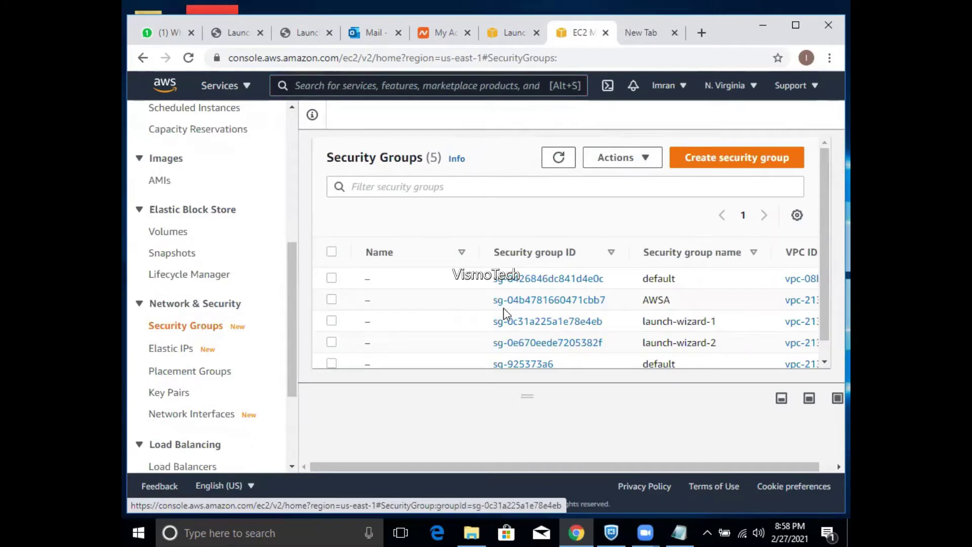
- Open the AWSA security group in a new tab and review its inbound rules without saving
right_click(522, 310)
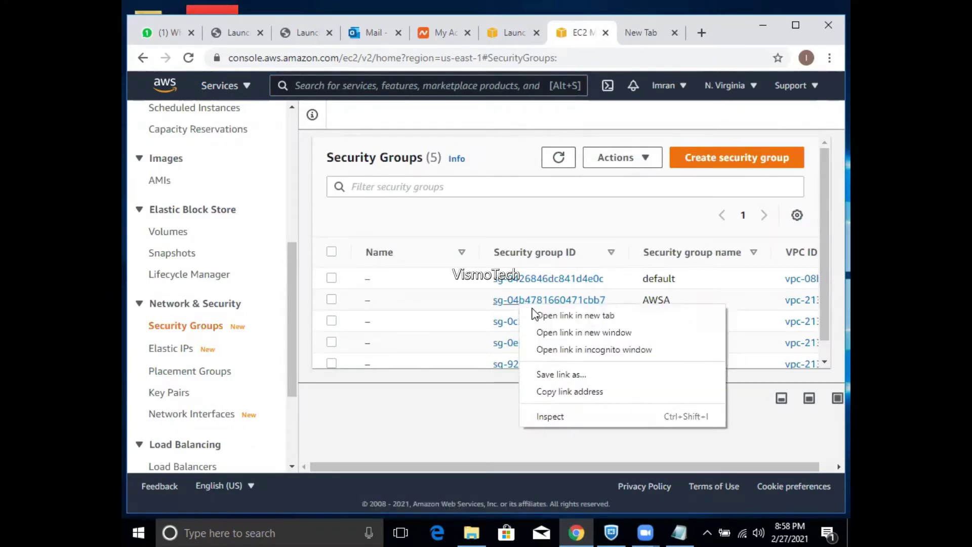
left_click(534, 313)
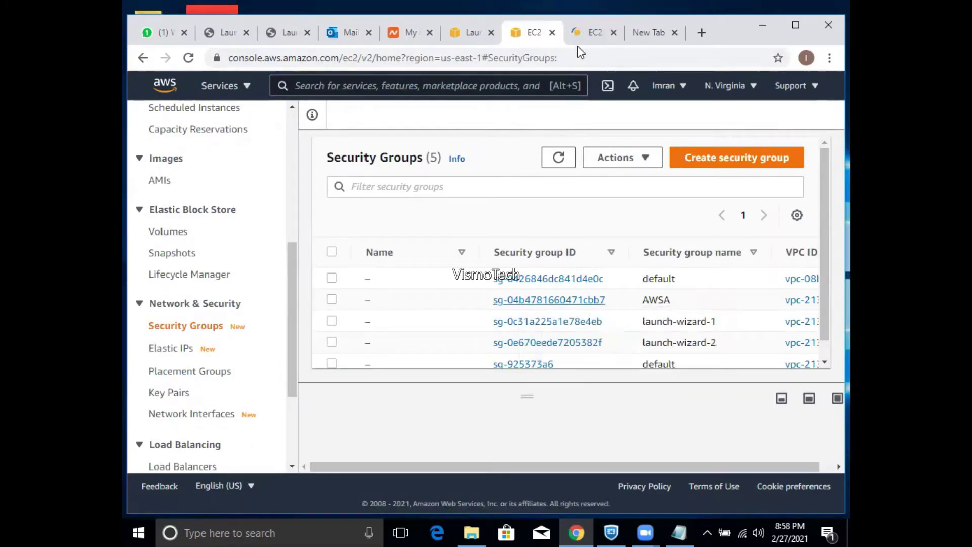
left_click(581, 29)
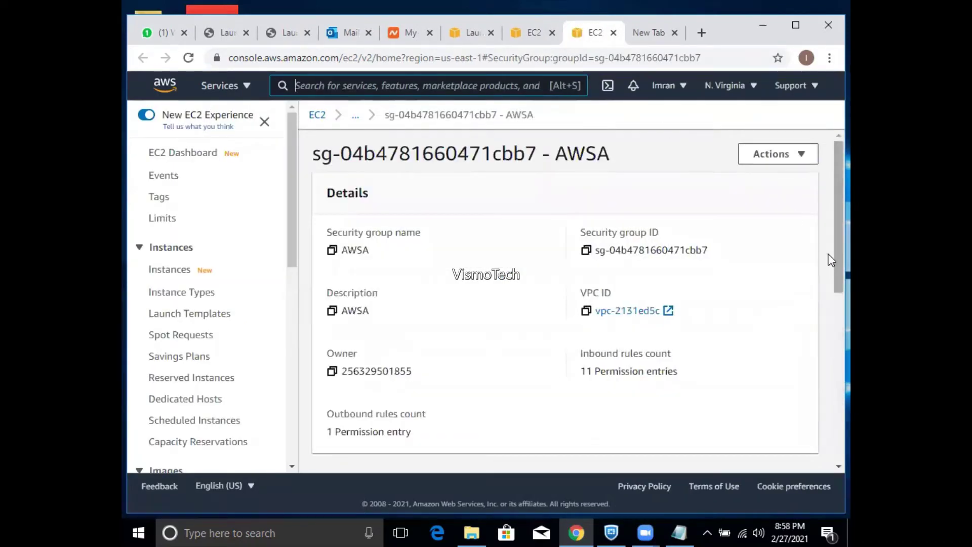
scroll(829, 354, "down", 5)
scroll(831, 375, "down", 2)
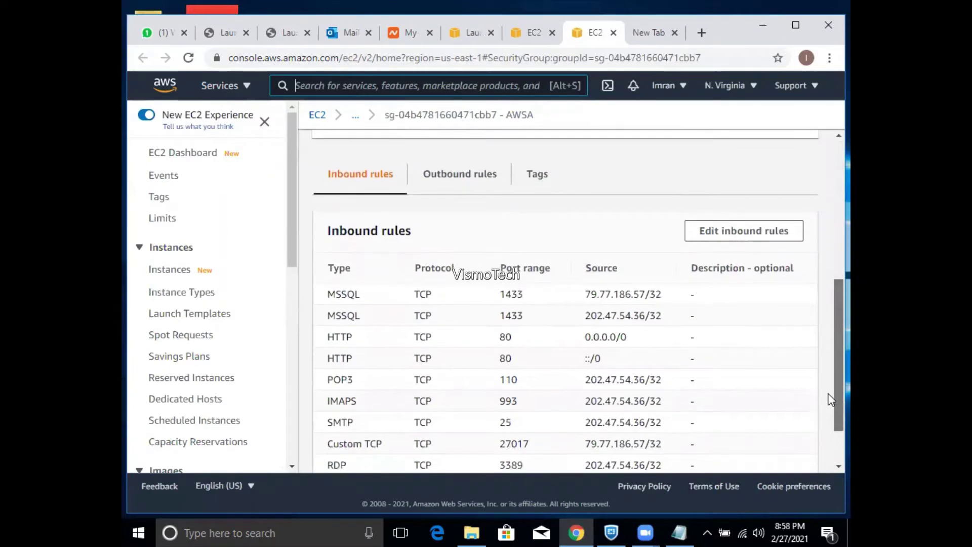
left_click(757, 242)
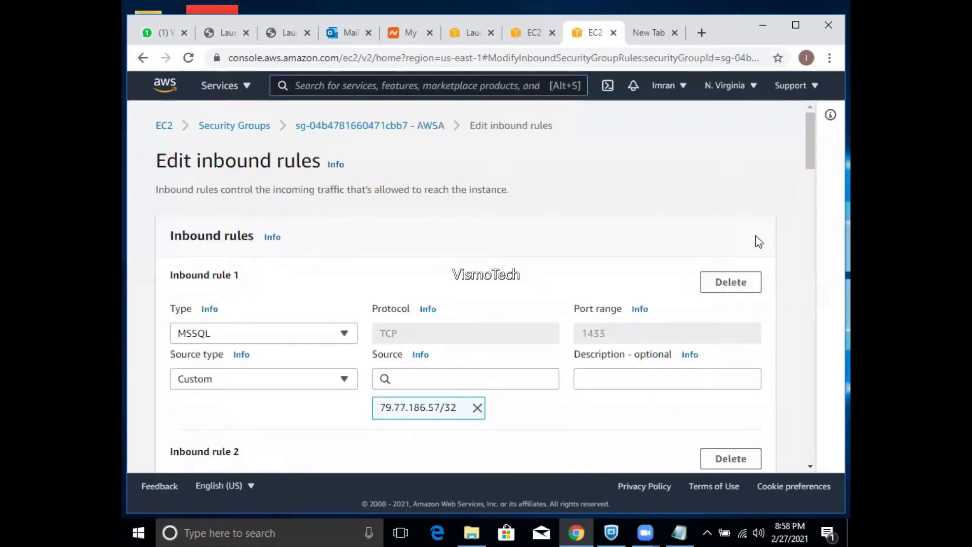
left_click_drag(813, 157, 772, 452)
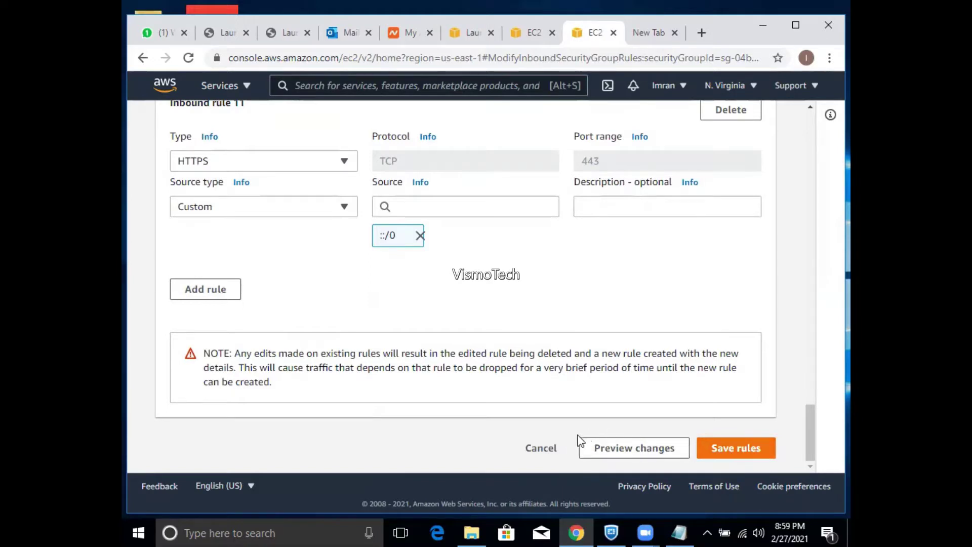
left_click(554, 450)
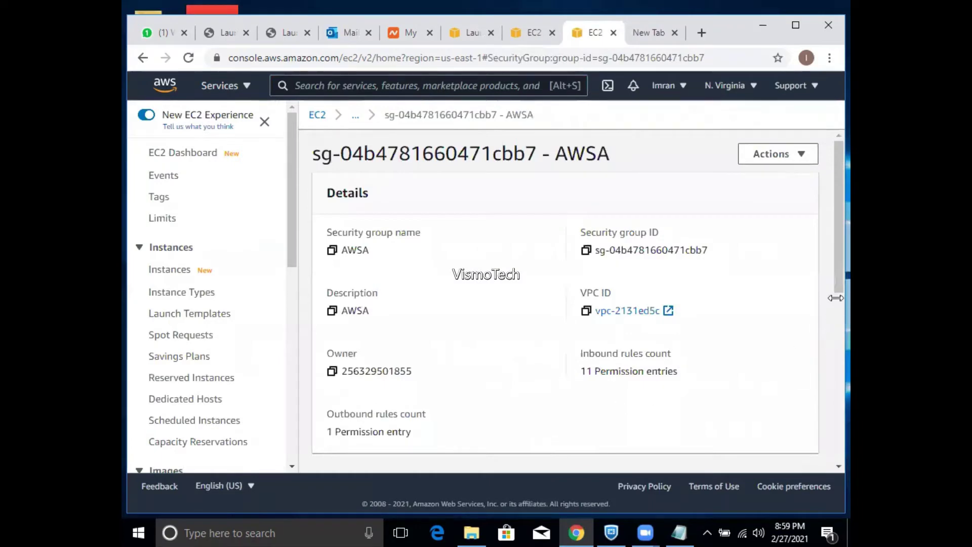
- Go back to the Security Groups list from the sidebar
left_click_drag(833, 283, 831, 317)
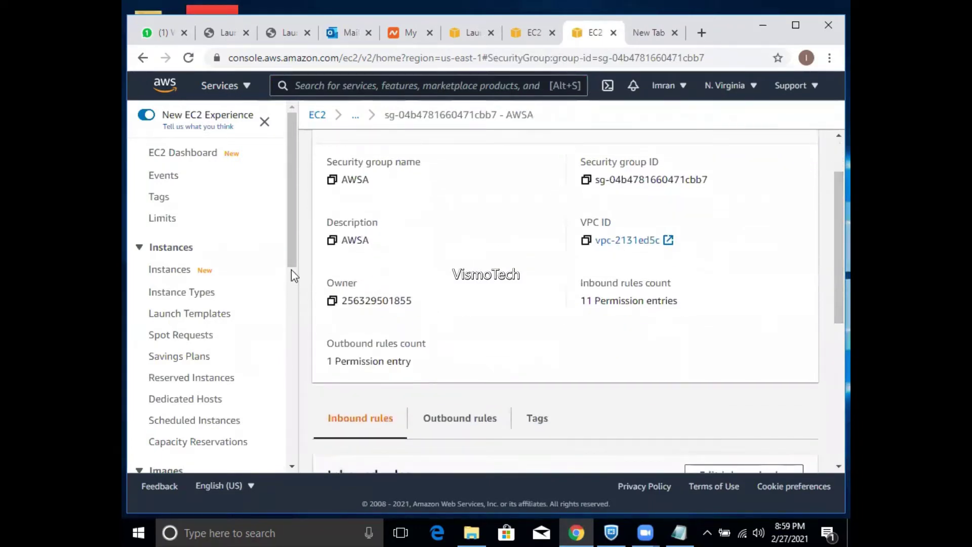
left_click_drag(291, 270, 284, 375)
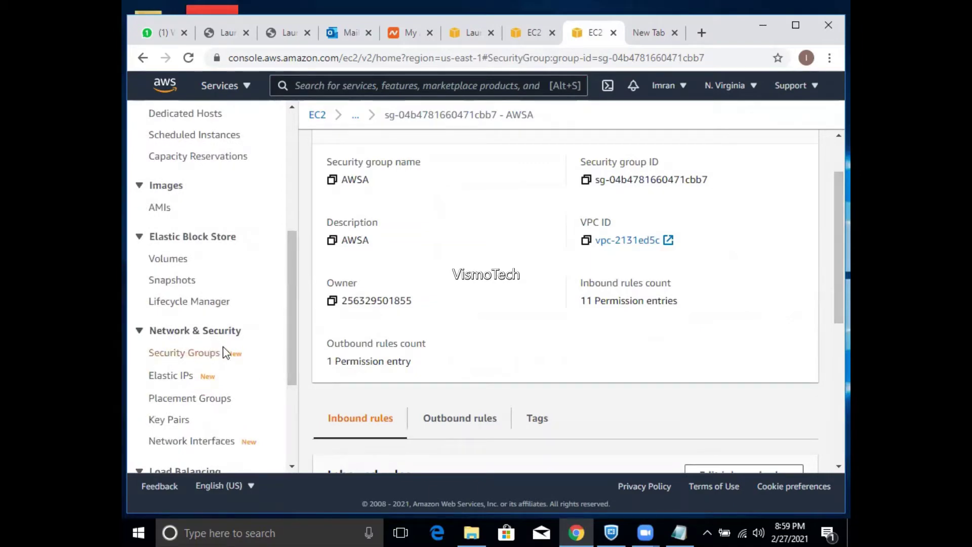
left_click(197, 358)
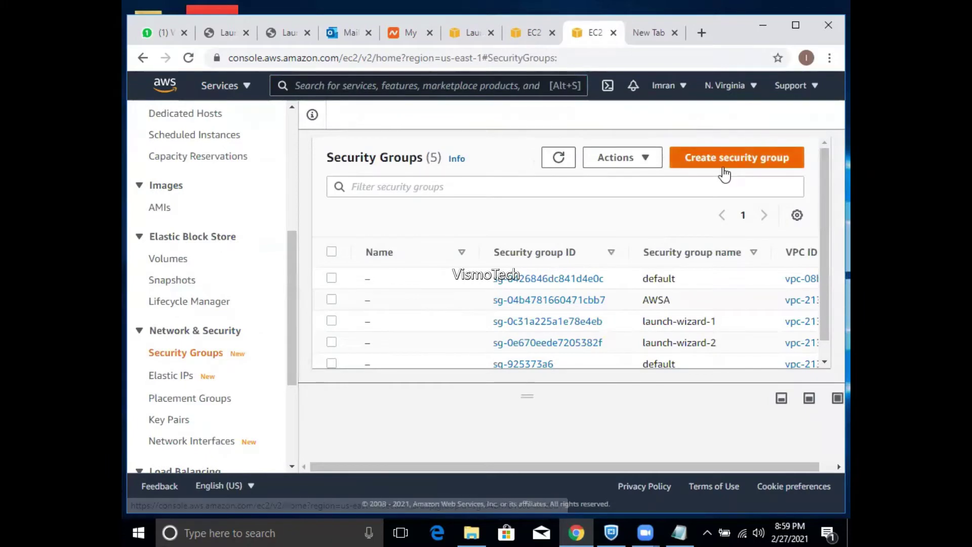
- Start a new security group with name and description vismo, and view its VPC choices
left_click(726, 173)
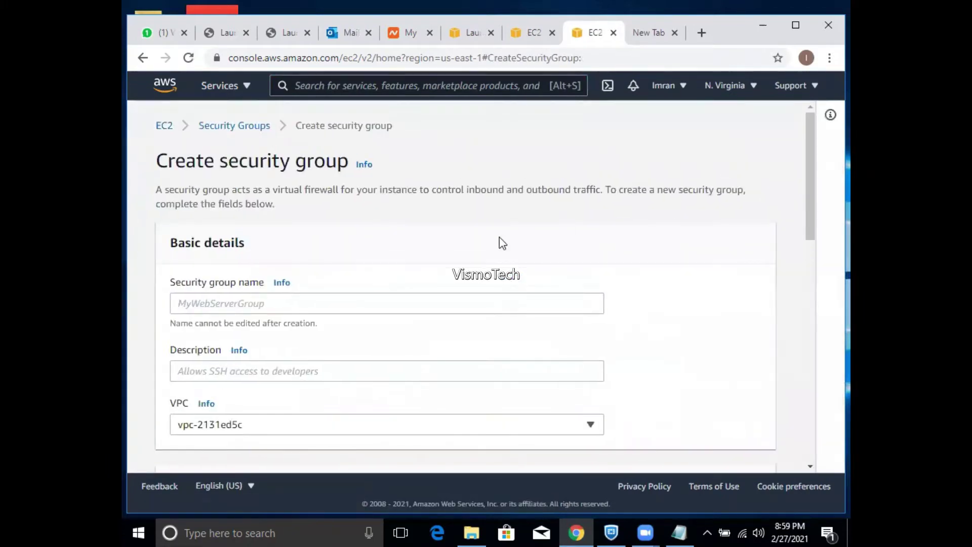
left_click(430, 302)
type("vismo")
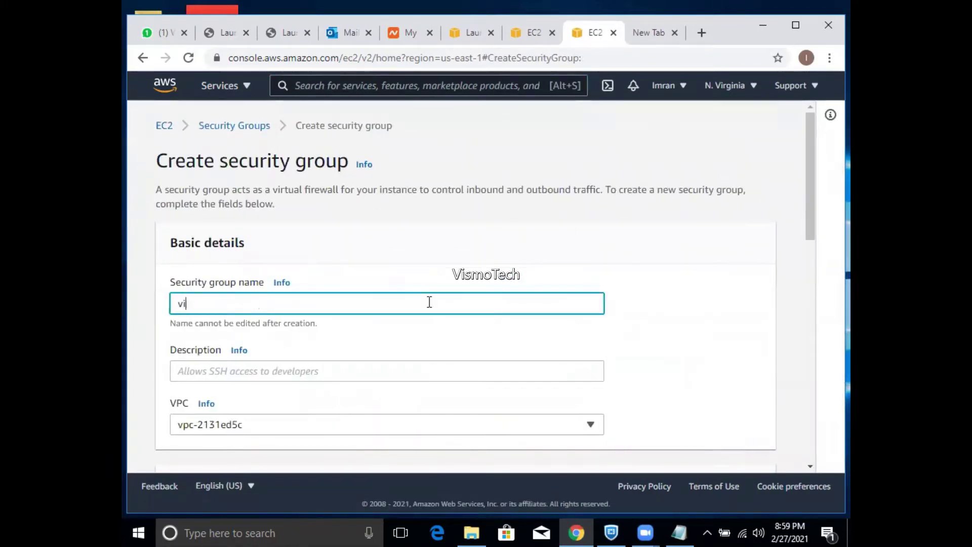
key("Tab")
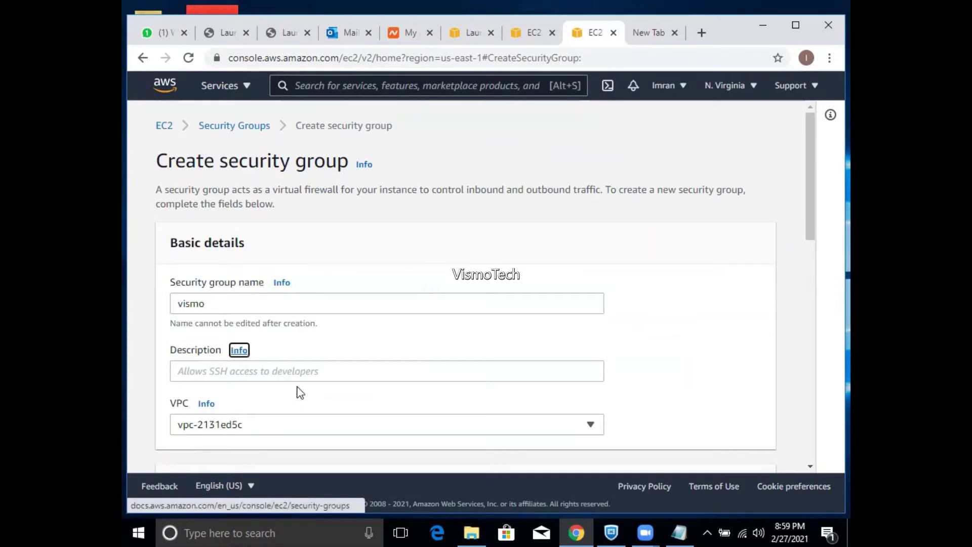
left_click(299, 373)
type("vismo")
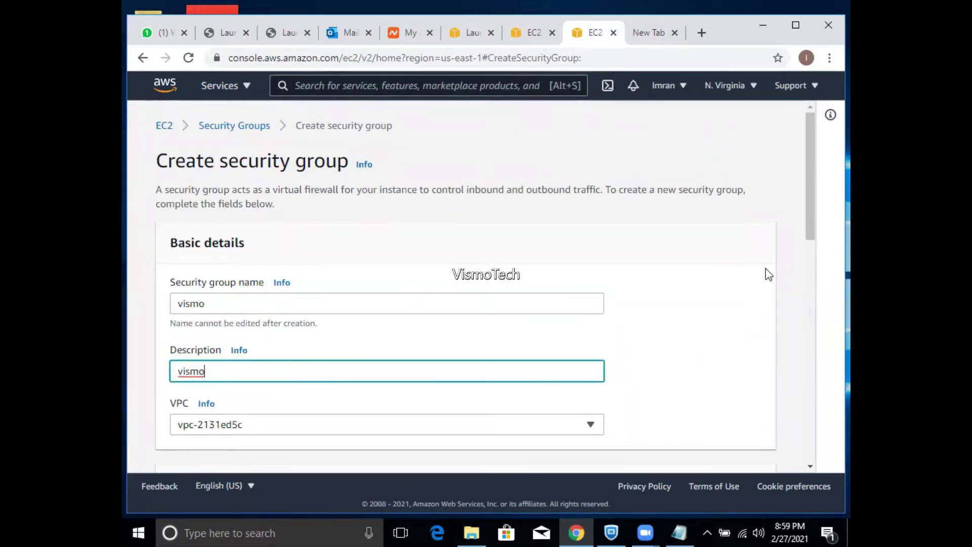
left_click_drag(813, 219, 808, 263)
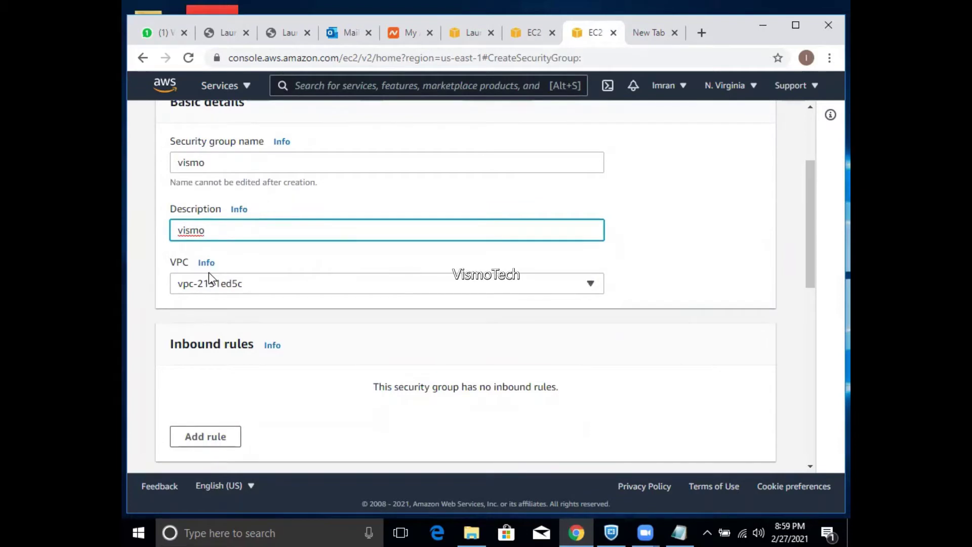
left_click(231, 286)
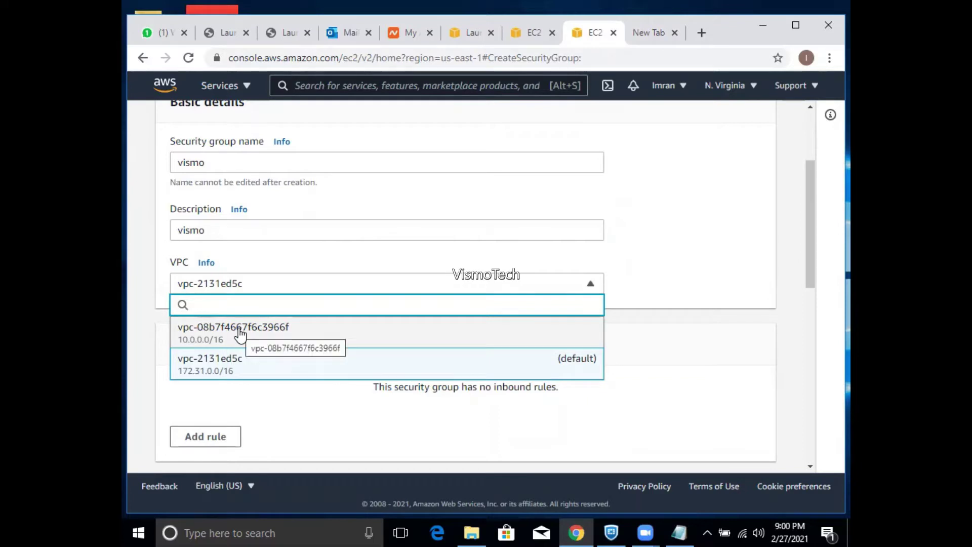
- Open the VPC console in a new tab, list Your VPCs, and select vpc-08b7f4667f6c3966f
left_click(455, 39)
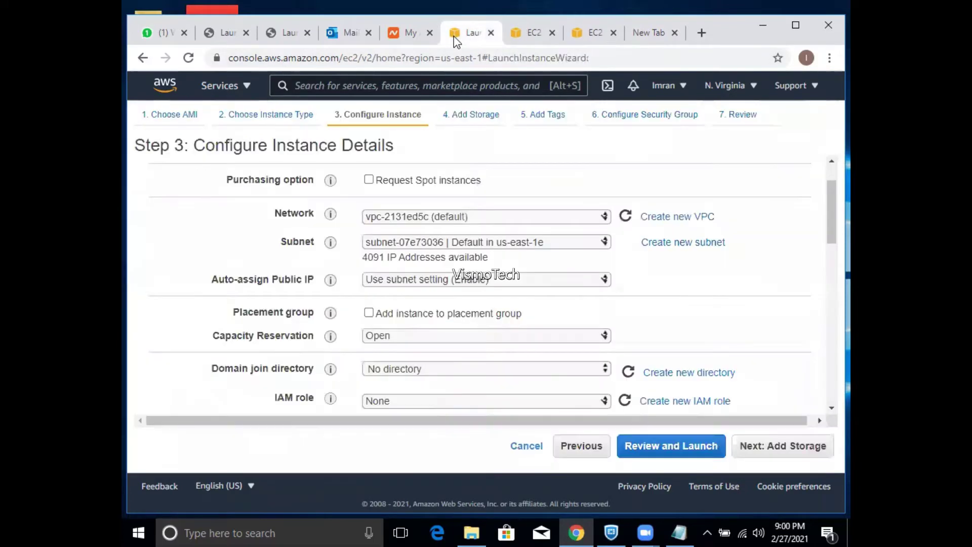
left_click(239, 86)
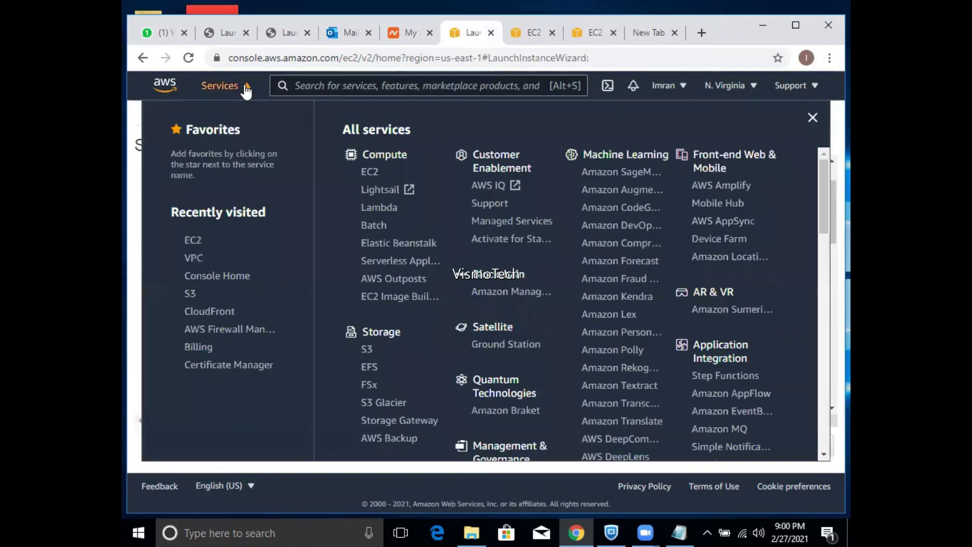
right_click(195, 256)
left_click(219, 273)
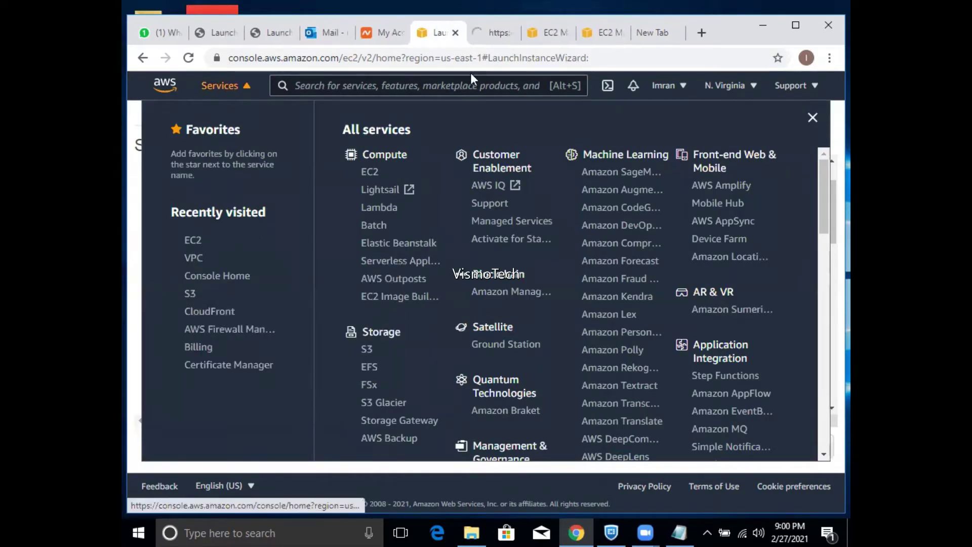
left_click(490, 38)
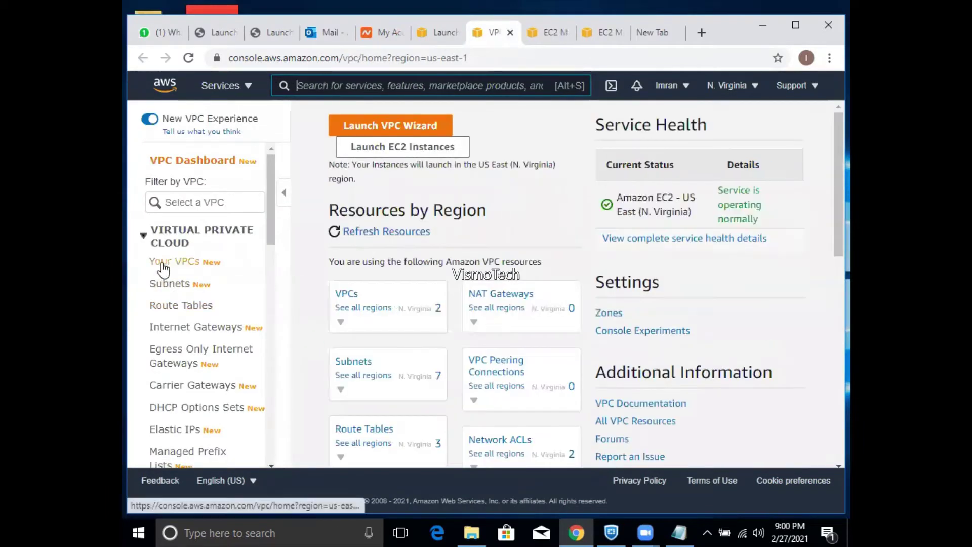
left_click(162, 268)
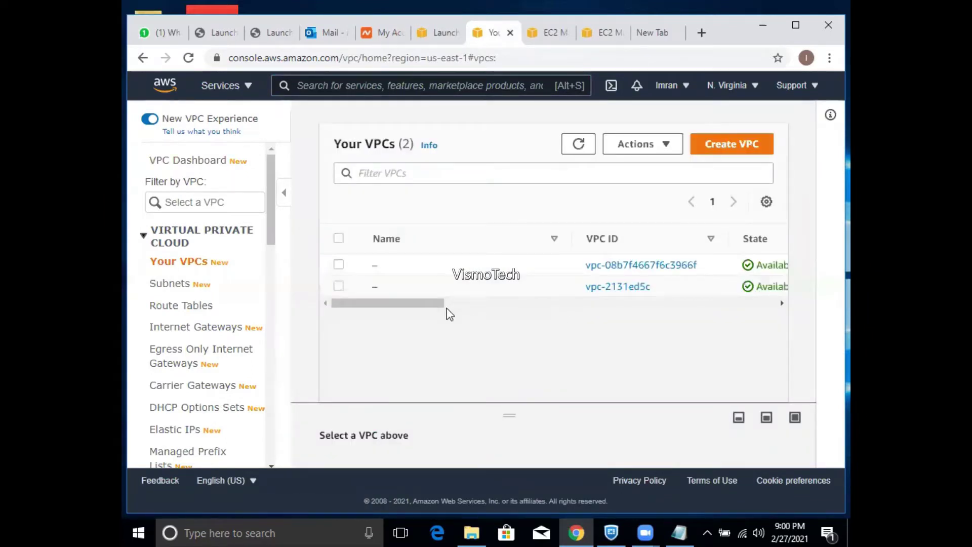
left_click_drag(434, 306, 399, 360)
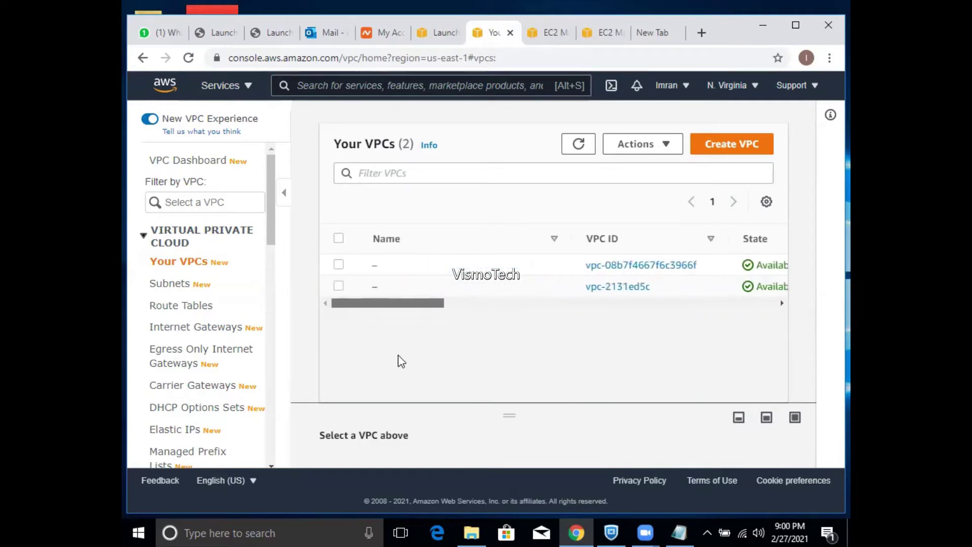
left_click(339, 264)
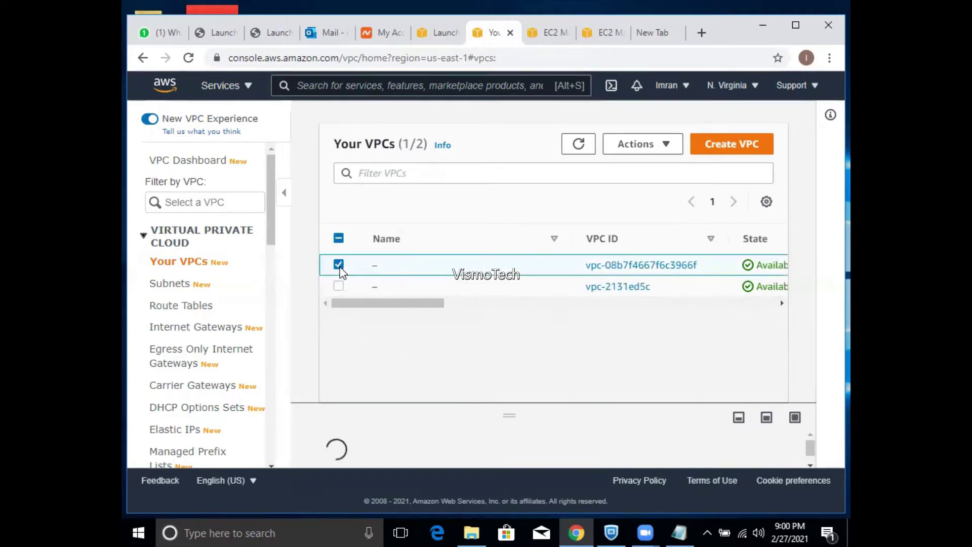
- Preview what Delete VPC would also remove without confirming, then list the internet gateways
left_click(657, 147)
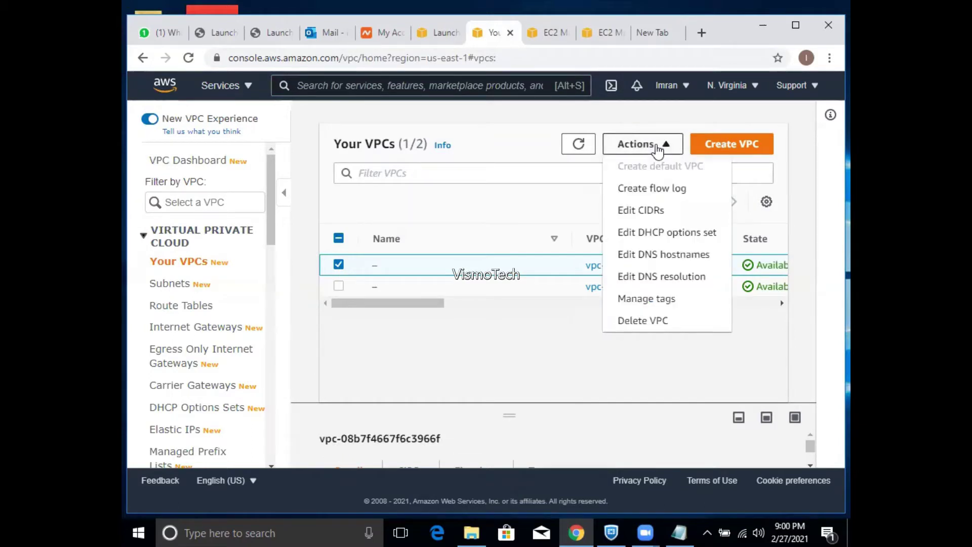
left_click(625, 322)
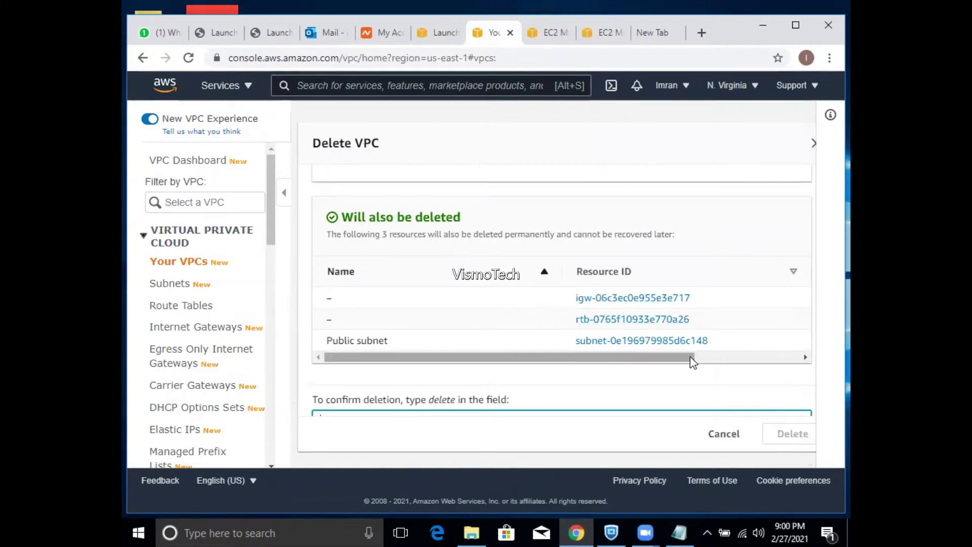
left_click_drag(694, 361, 800, 364)
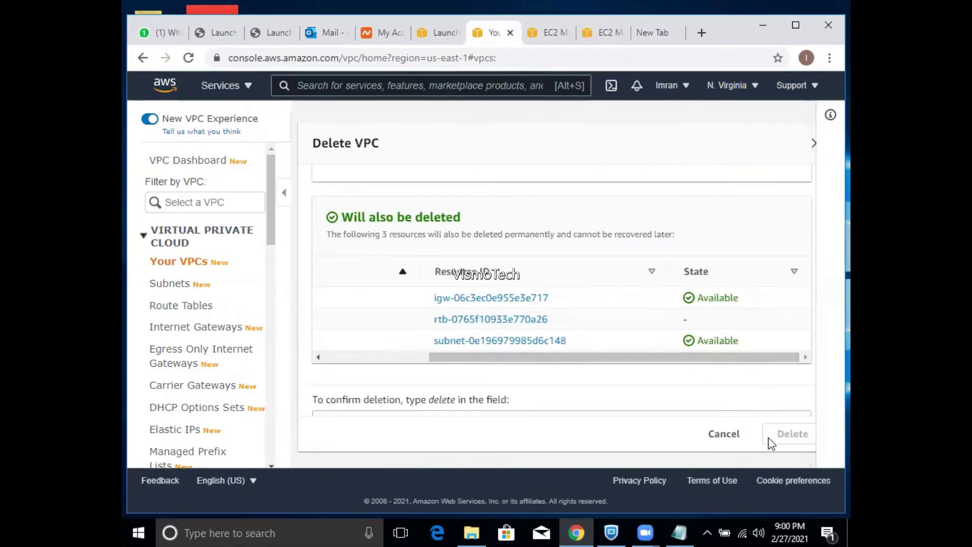
left_click_drag(569, 360, 449, 378)
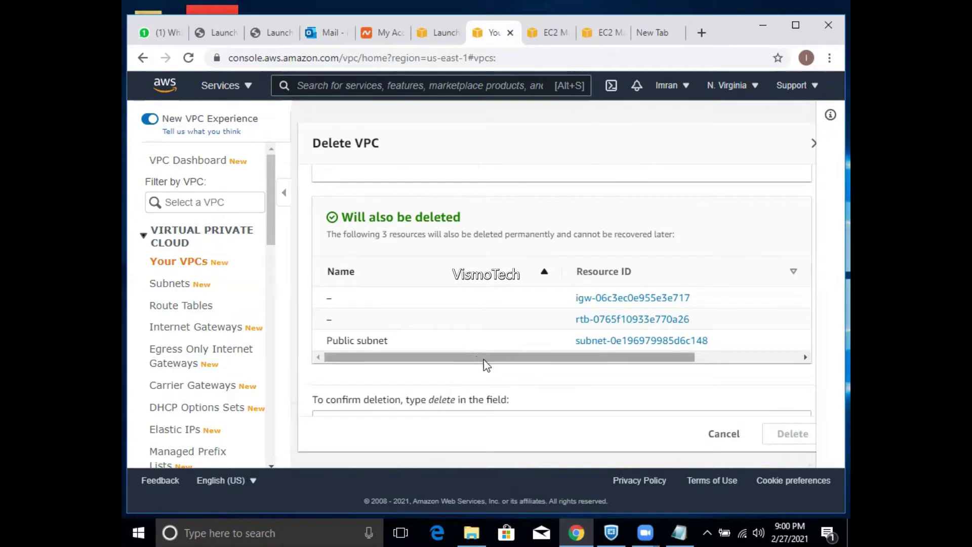
left_click_drag(496, 363, 692, 358)
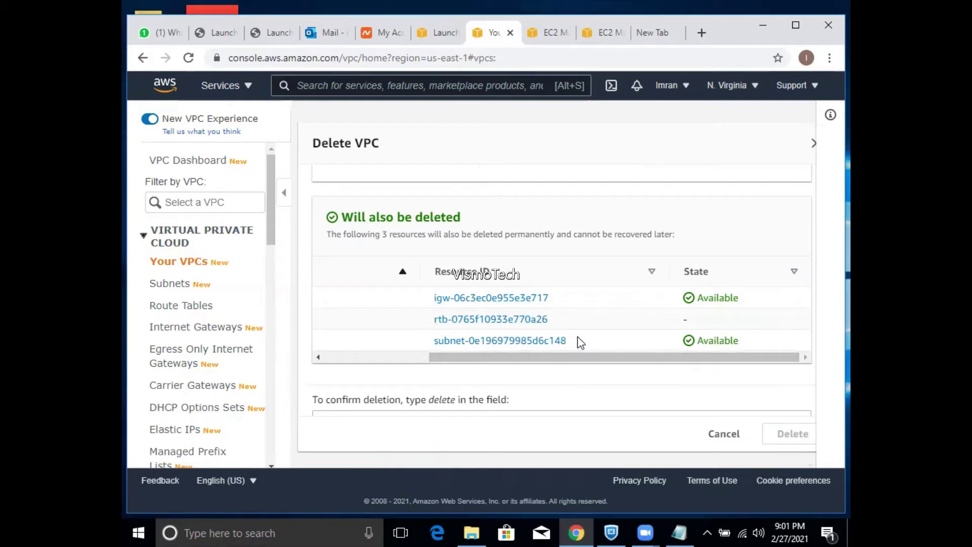
left_click(205, 334)
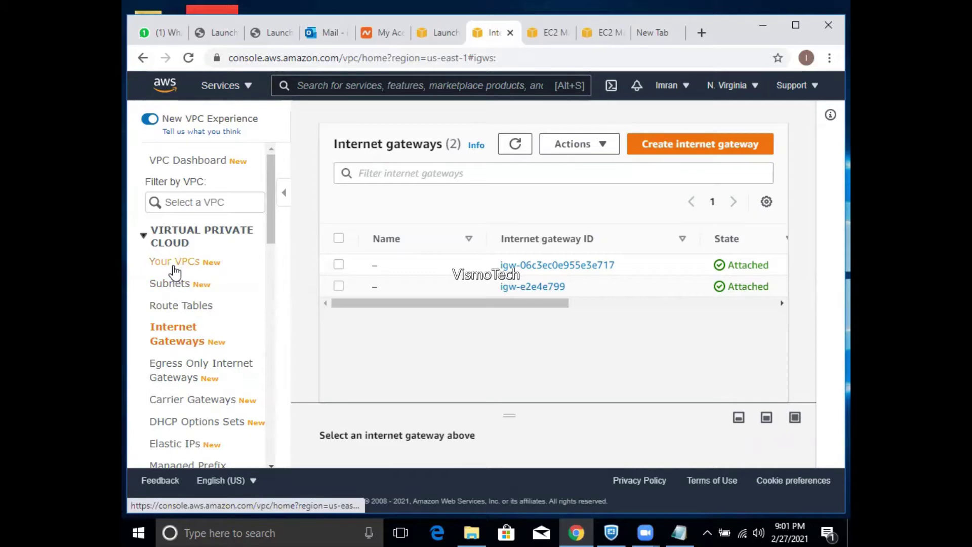
- Return to the EC2 tab listing the five security groups
left_click(551, 32)
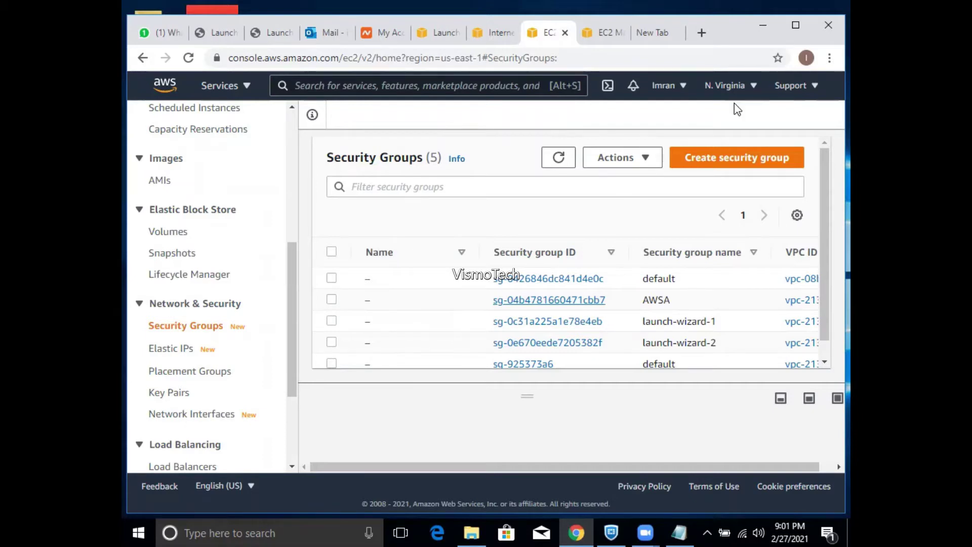
- Change the console region from US East (N. Virginia) to Europe (London)
left_click(748, 86)
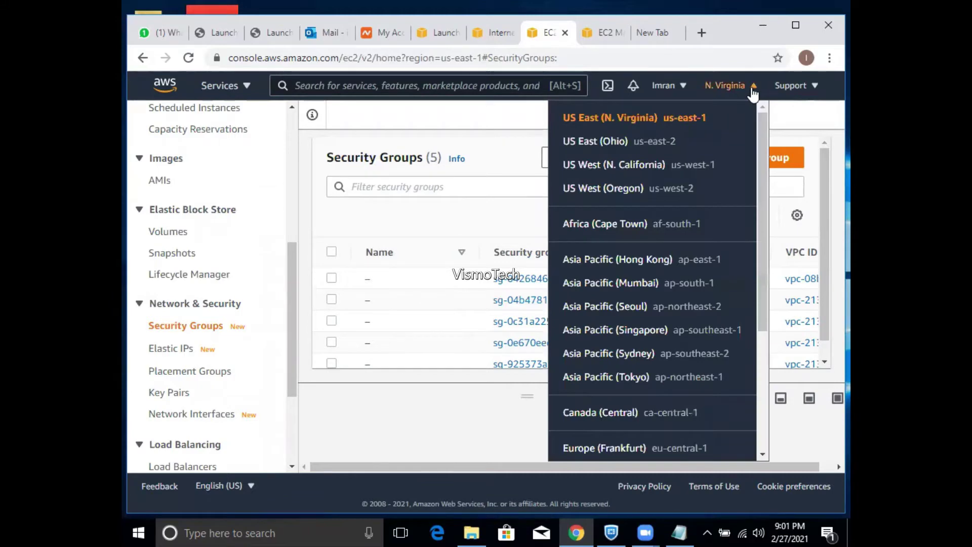
left_click(752, 92)
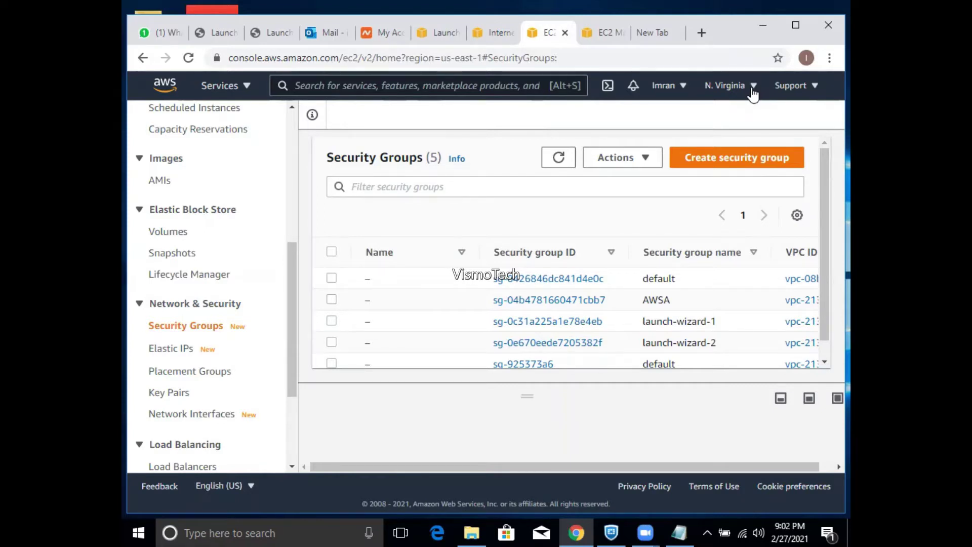
left_click(753, 92)
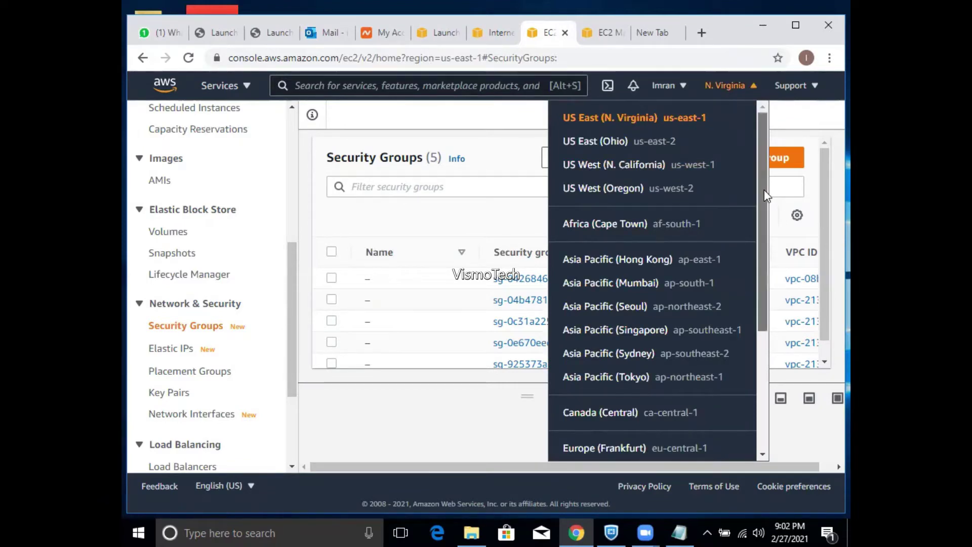
left_click_drag(764, 190, 767, 216)
left_click_drag(768, 215, 778, 276)
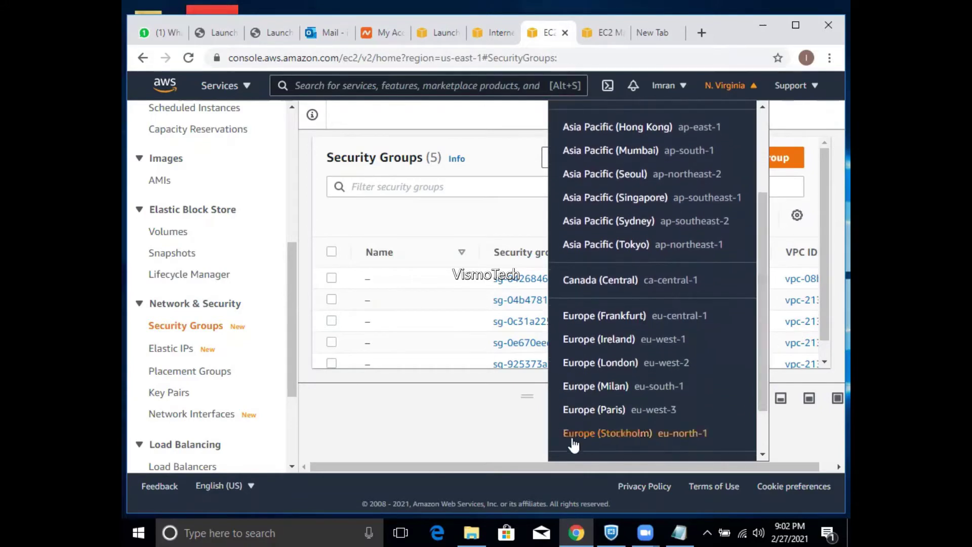
left_click(598, 362)
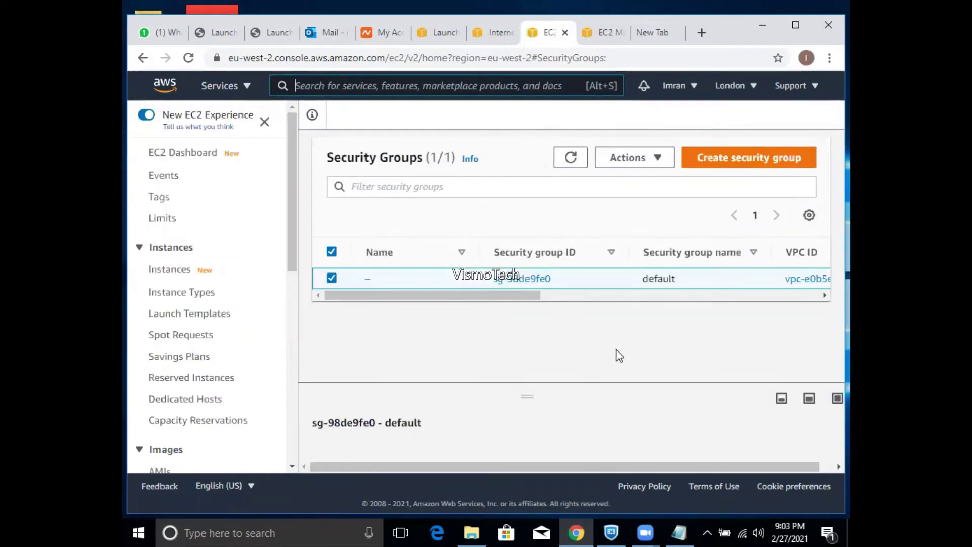
- Load the EC2 Dashboard for Europe (London) and check the current region
left_click(247, 86)
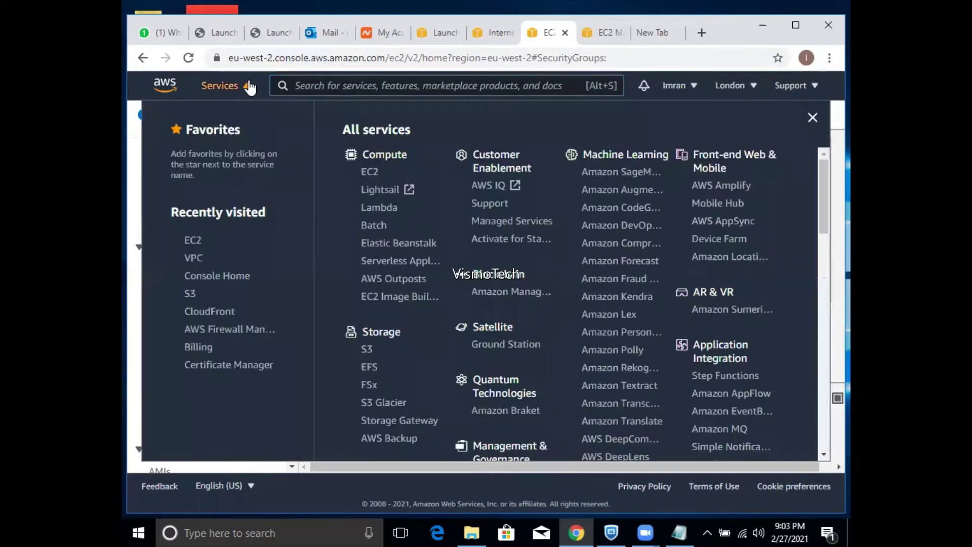
left_click(370, 172)
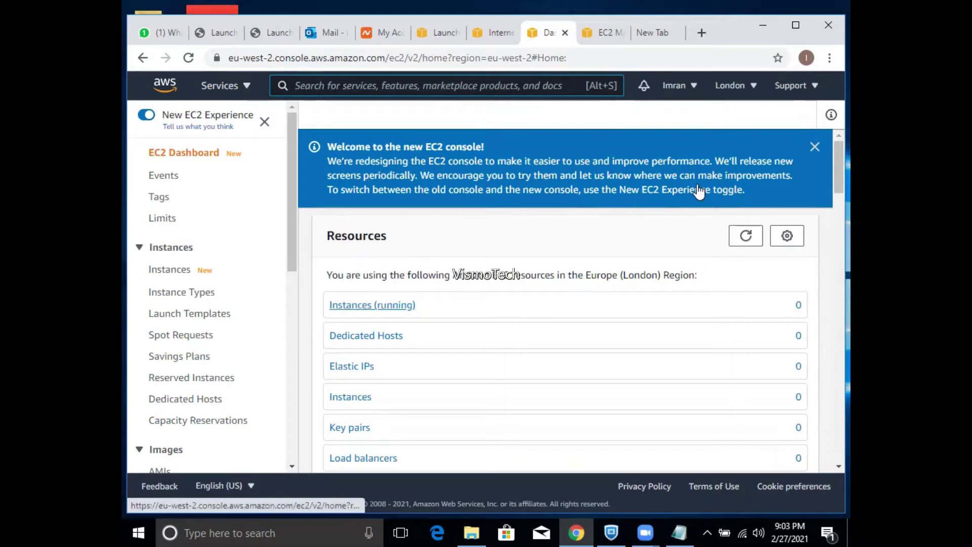
left_click(742, 87)
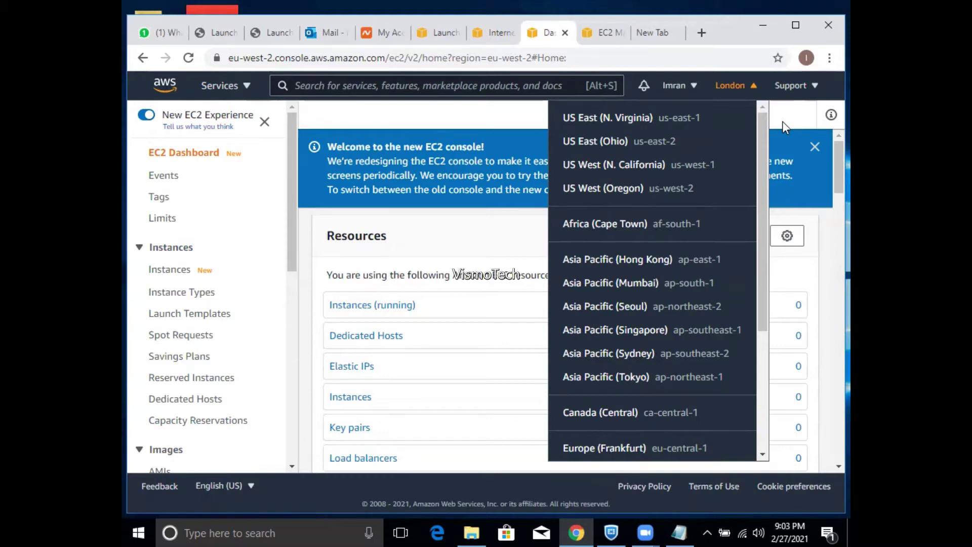
left_click(783, 120)
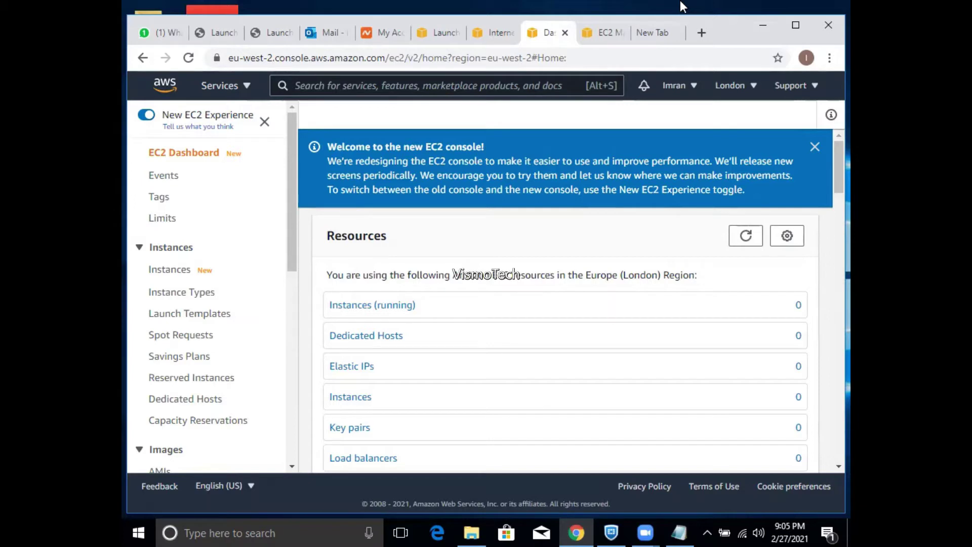
- Google 'AWS simple' and open the Simple Monthly Calculator result in a new tab
left_click(648, 33)
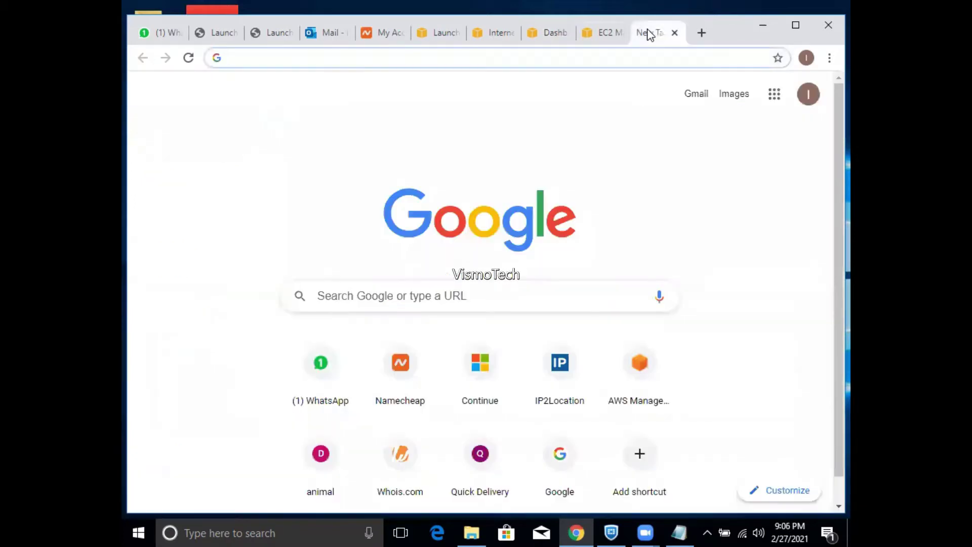
left_click(637, 55)
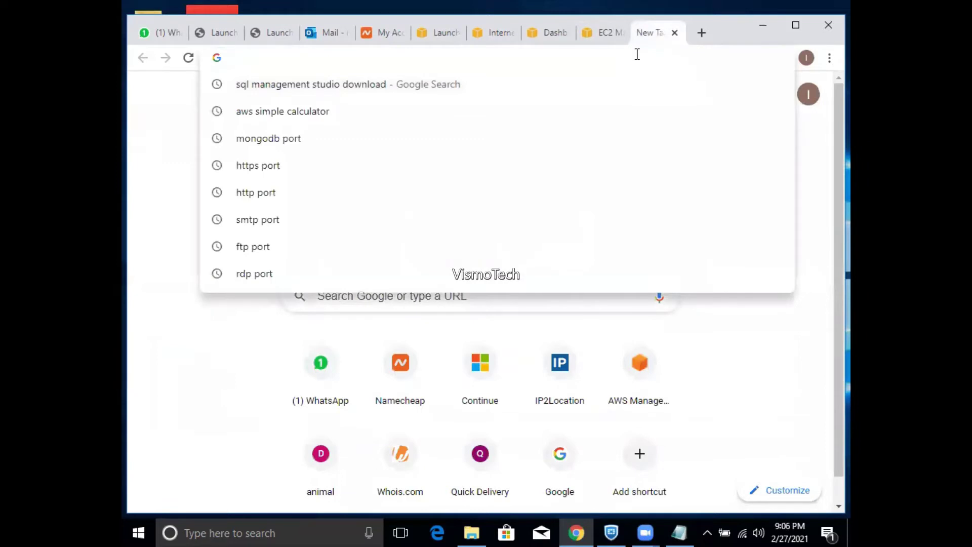
type("AWS")
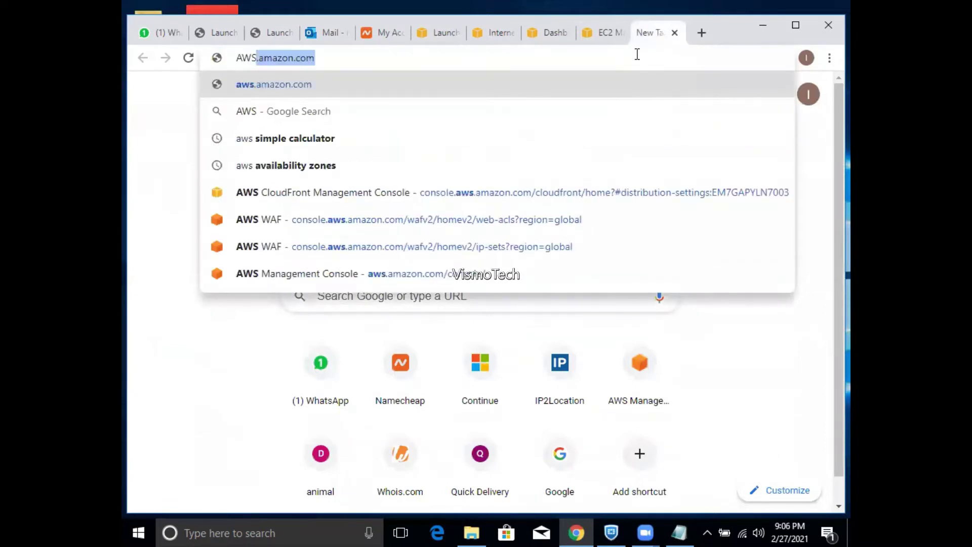
type(" simp")
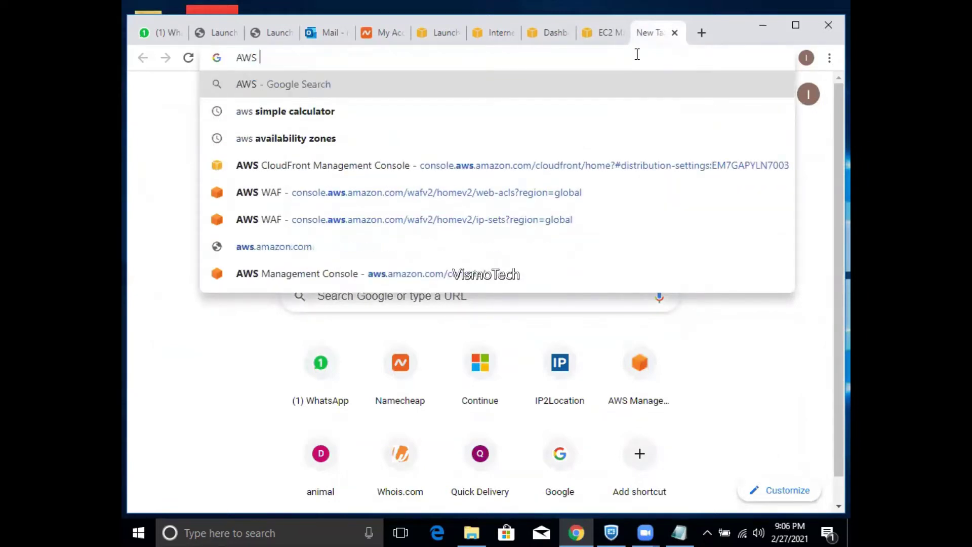
type("le calculator")
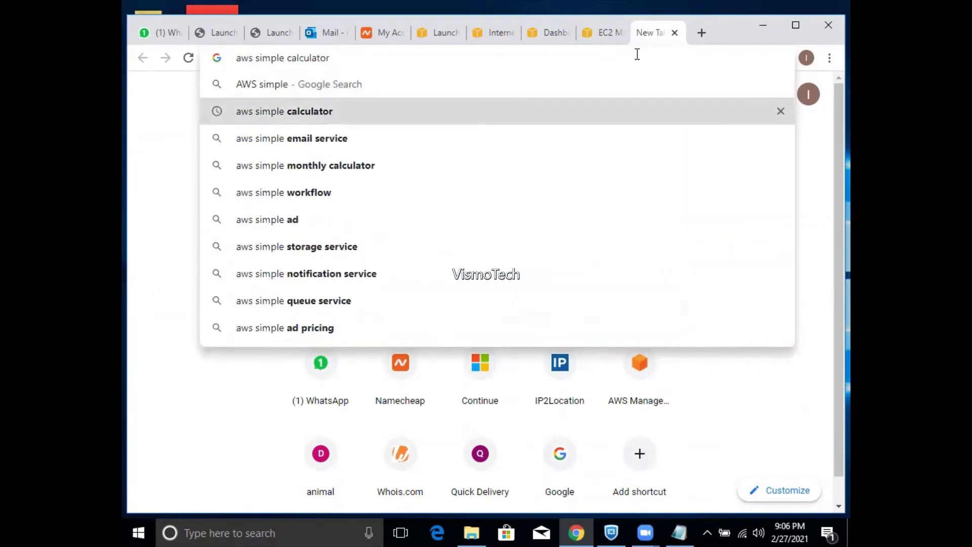
key("Return")
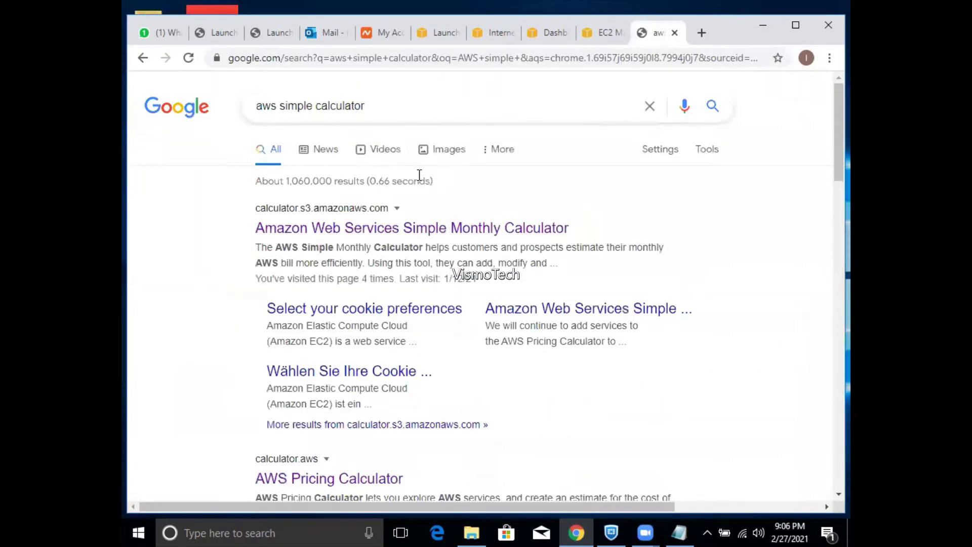
right_click(409, 227)
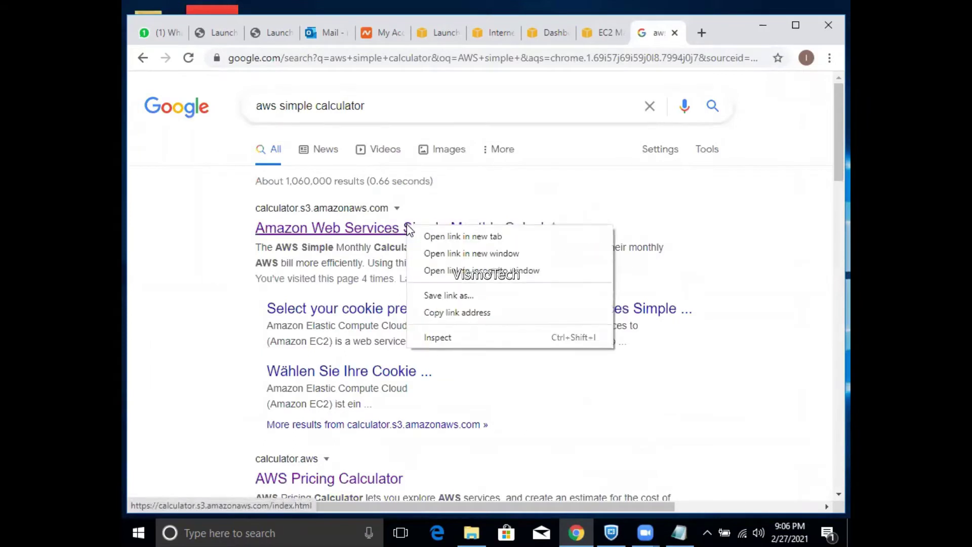
left_click(436, 235)
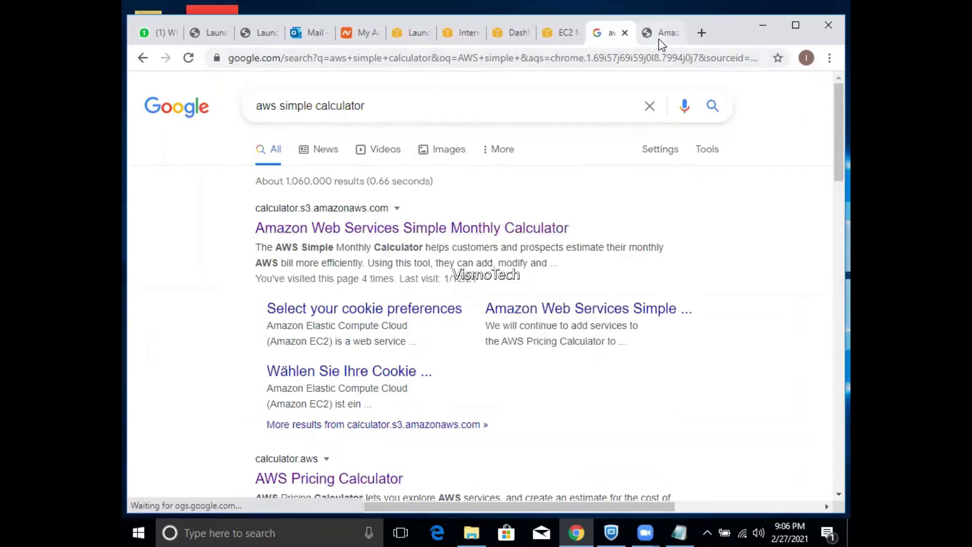
left_click(660, 40)
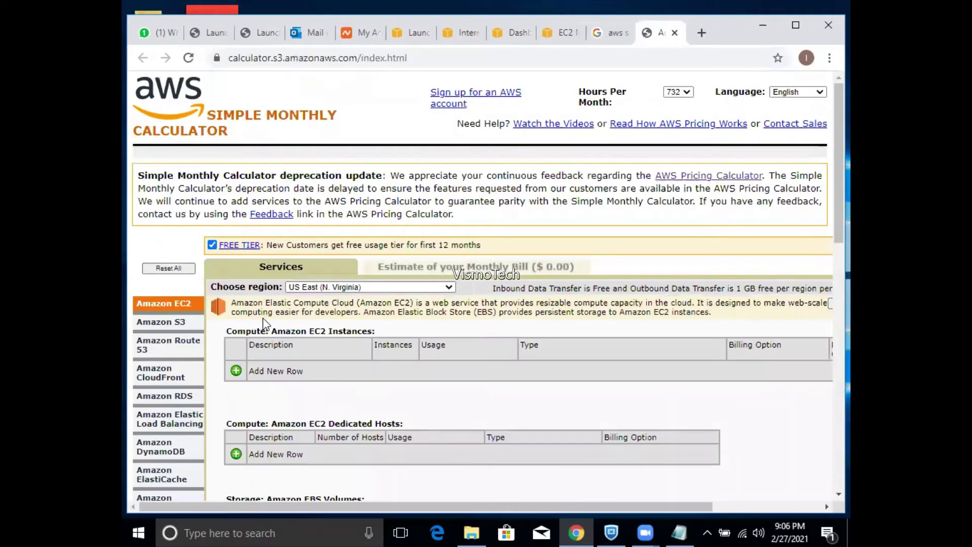
- Uncheck FREE TIER and pick Europe (London) from the calculator's Choose region list
left_click(213, 247)
scroll(828, 221, "down", 2)
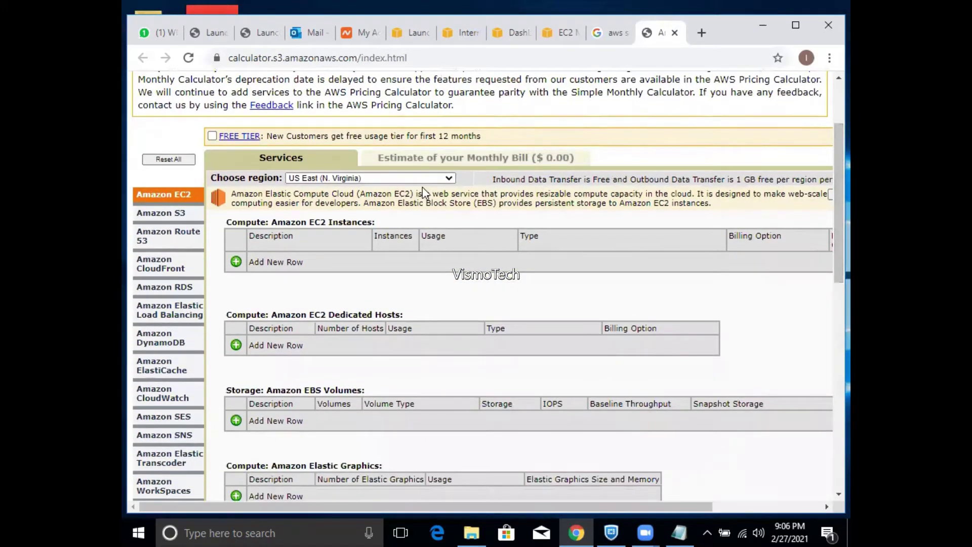
left_click(422, 179)
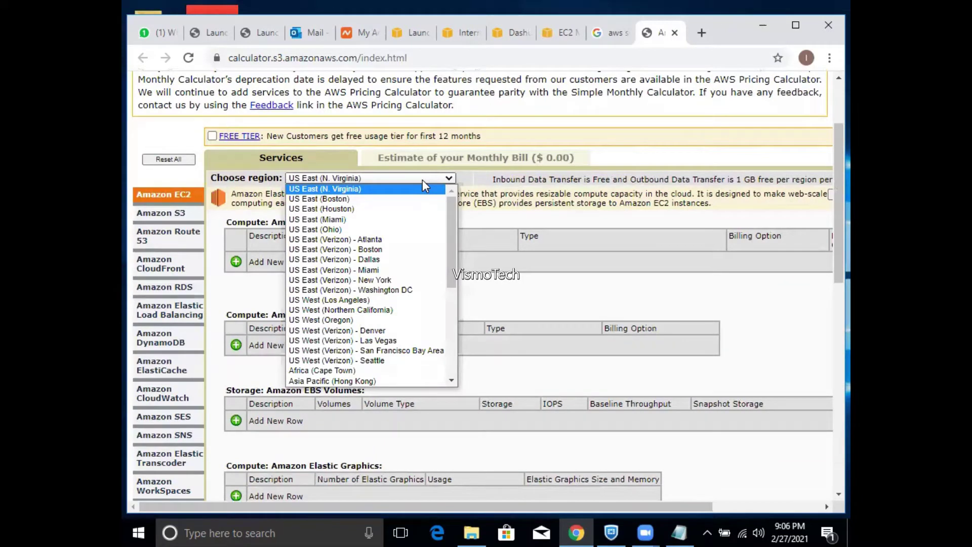
left_click_drag(449, 224, 458, 327)
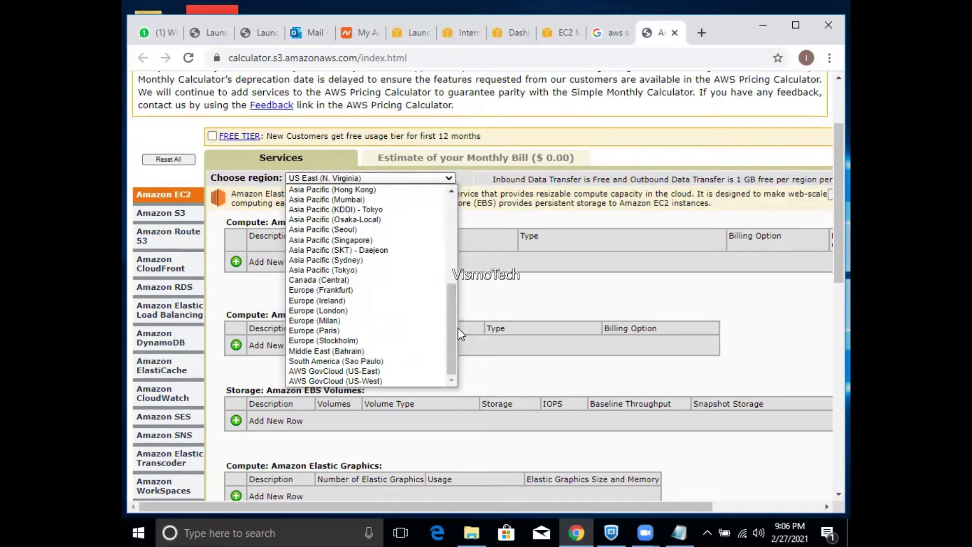
left_click(357, 318)
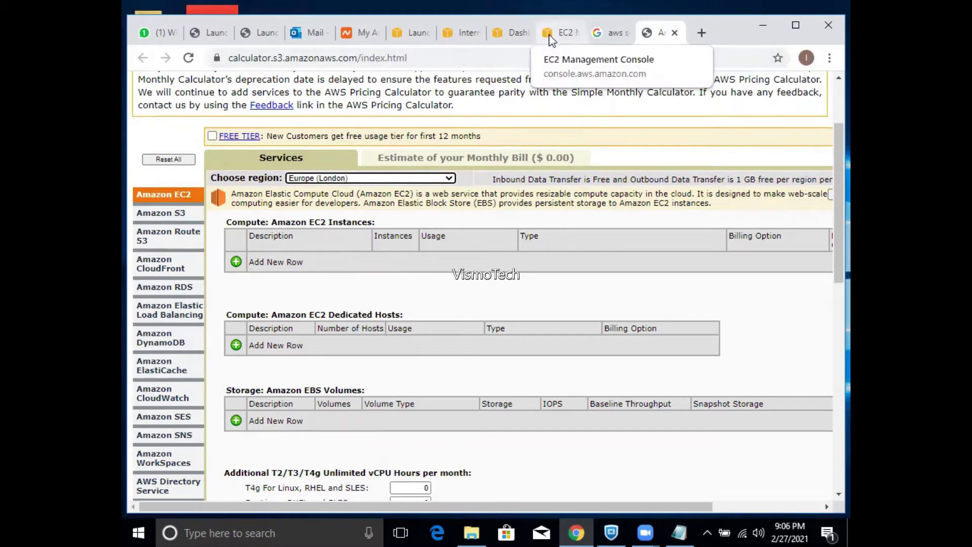
- Keep Europe (London) in the calculator, then close the extra internet gateway, dashboard and launch tabs
left_click(356, 178)
left_click(355, 180)
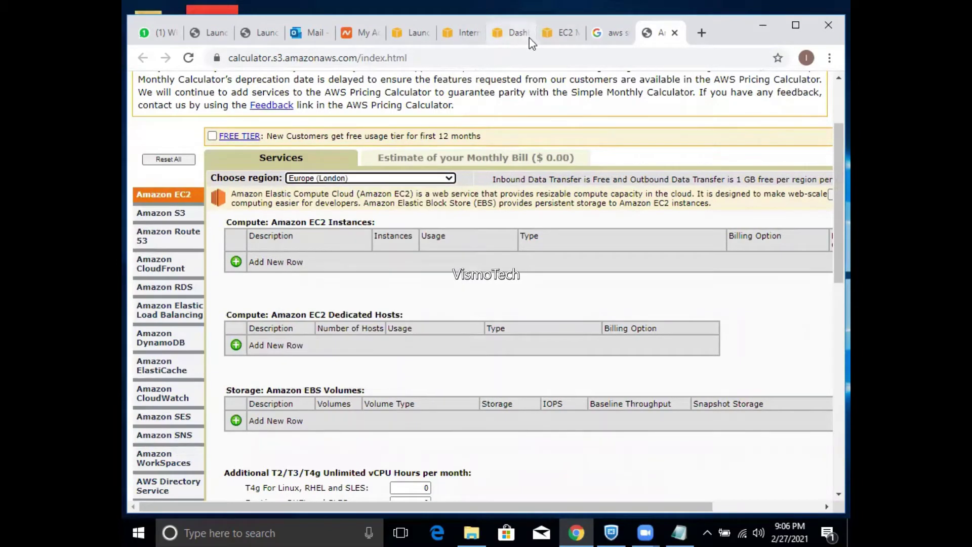
left_click(551, 38)
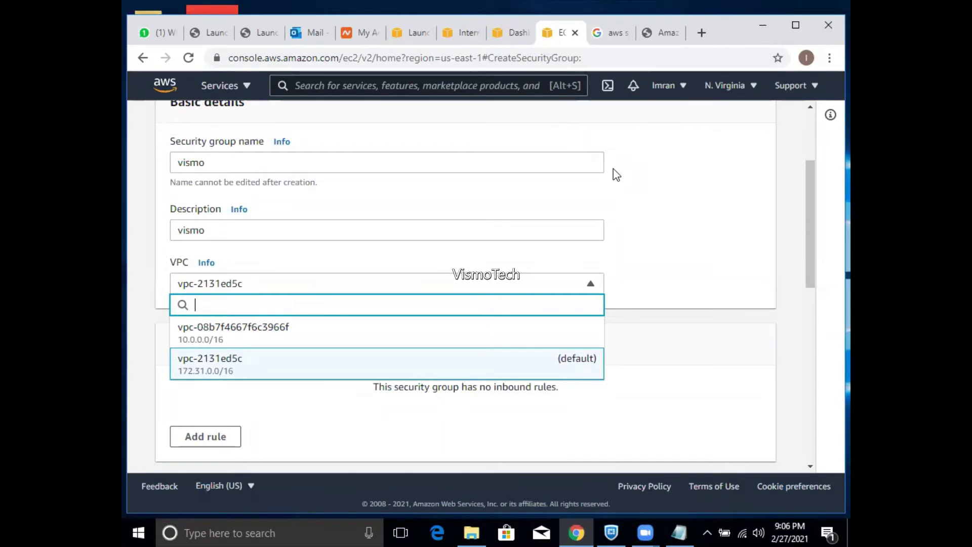
left_click(753, 92)
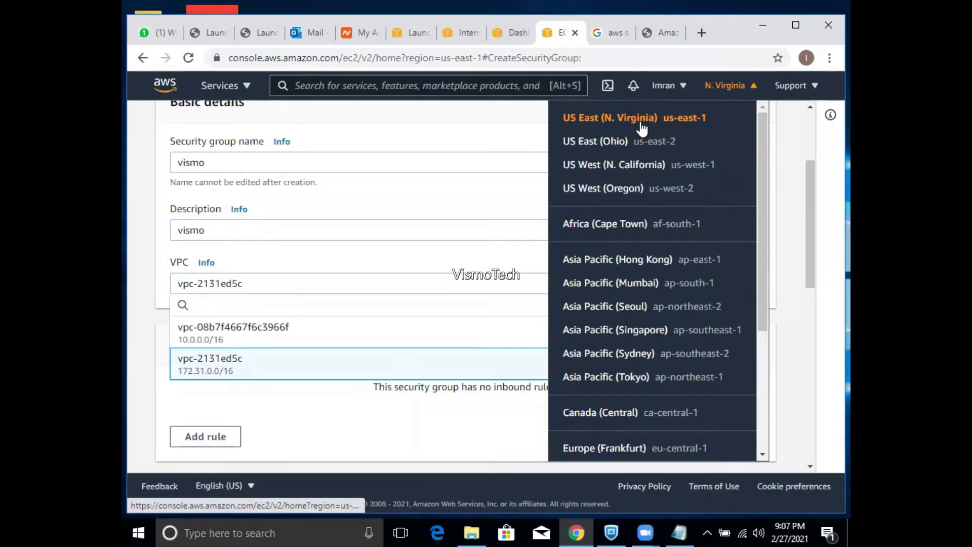
left_click(462, 35)
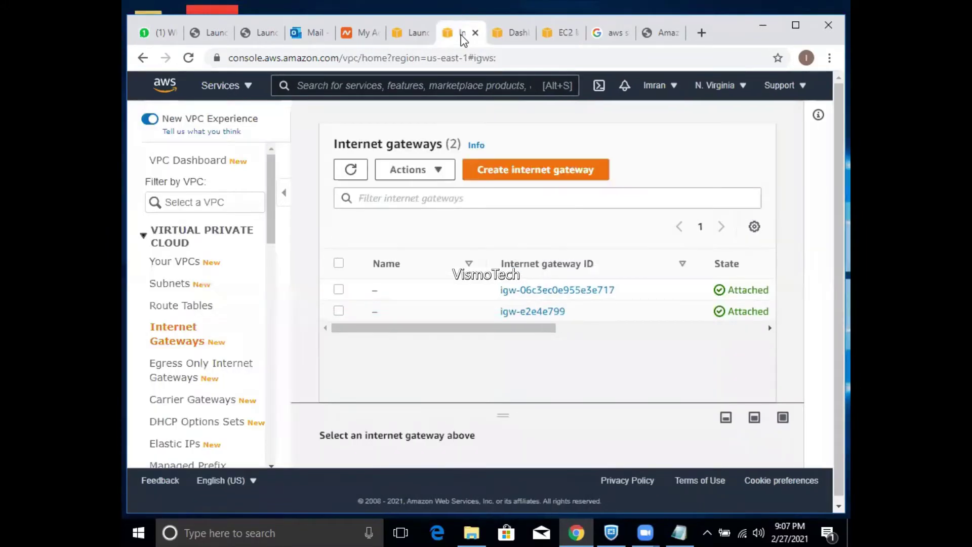
left_click(475, 33)
left_click(475, 32)
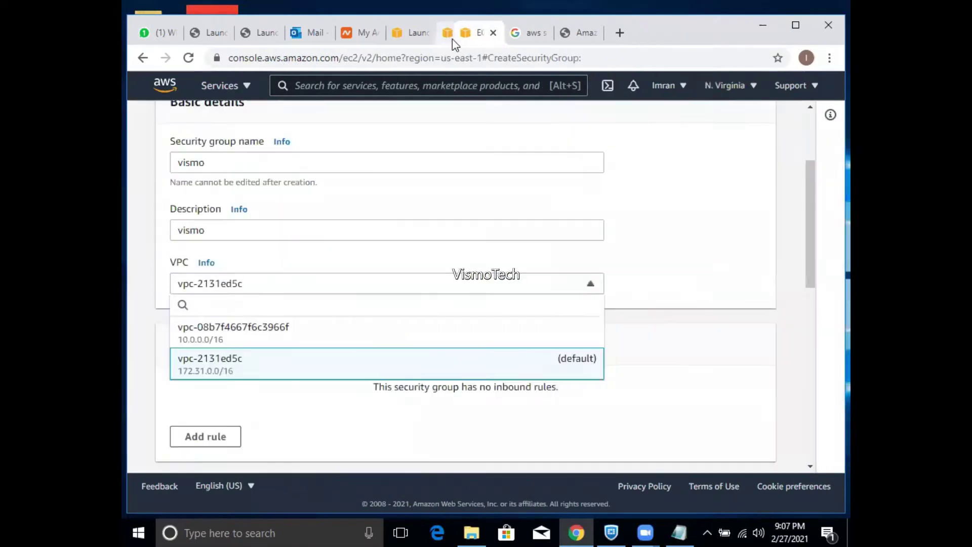
left_click(413, 33)
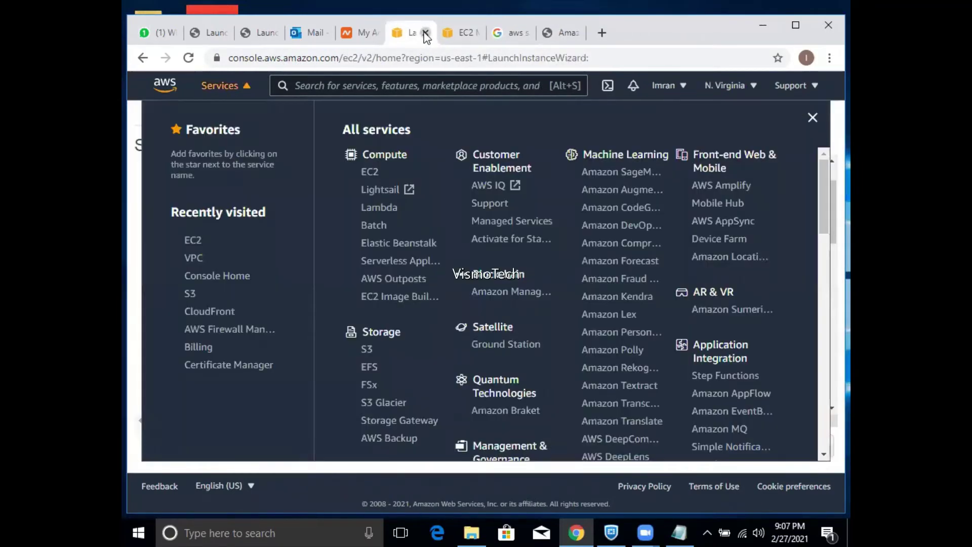
left_click(425, 32)
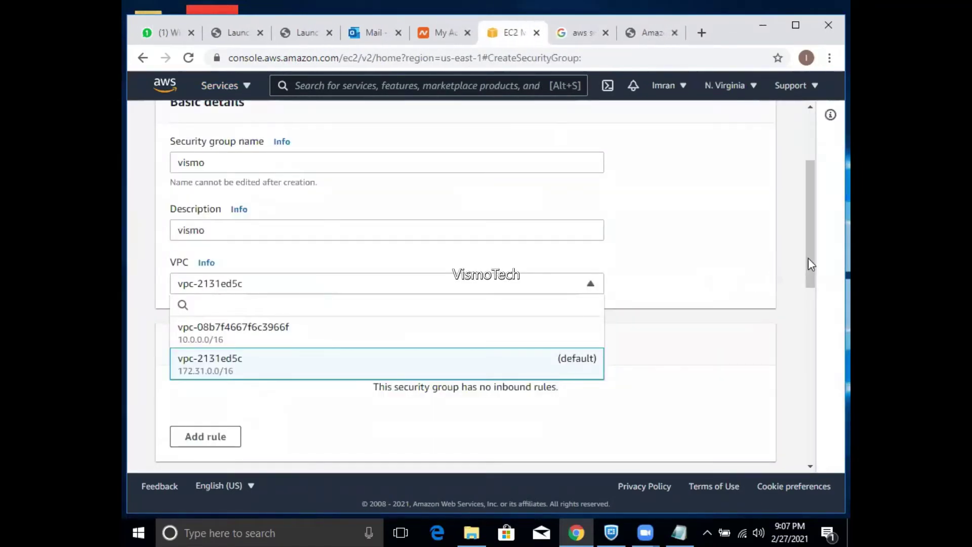
- From the EC2 dashboard, refresh resource counts, dismiss the welcome notice and list running instances
left_click_drag(810, 257, 809, 201)
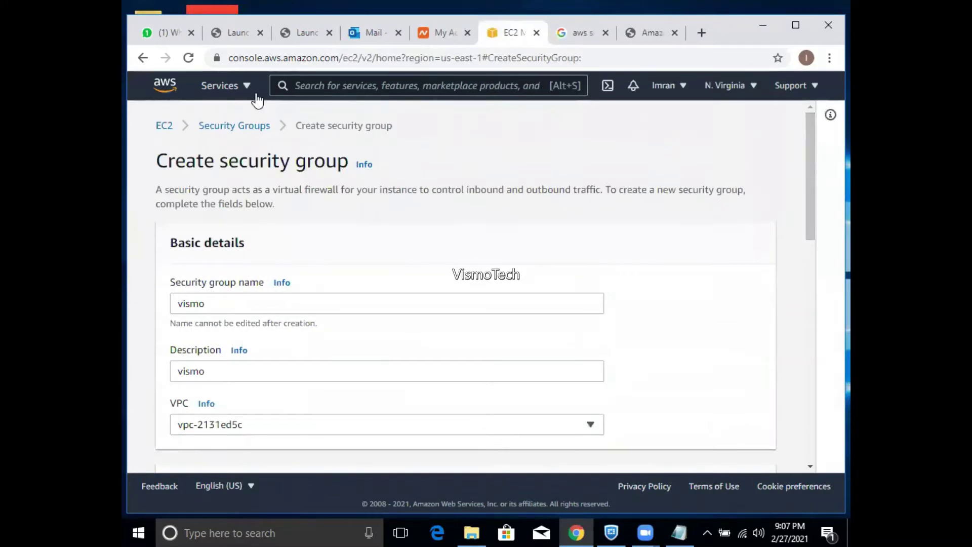
left_click(165, 129)
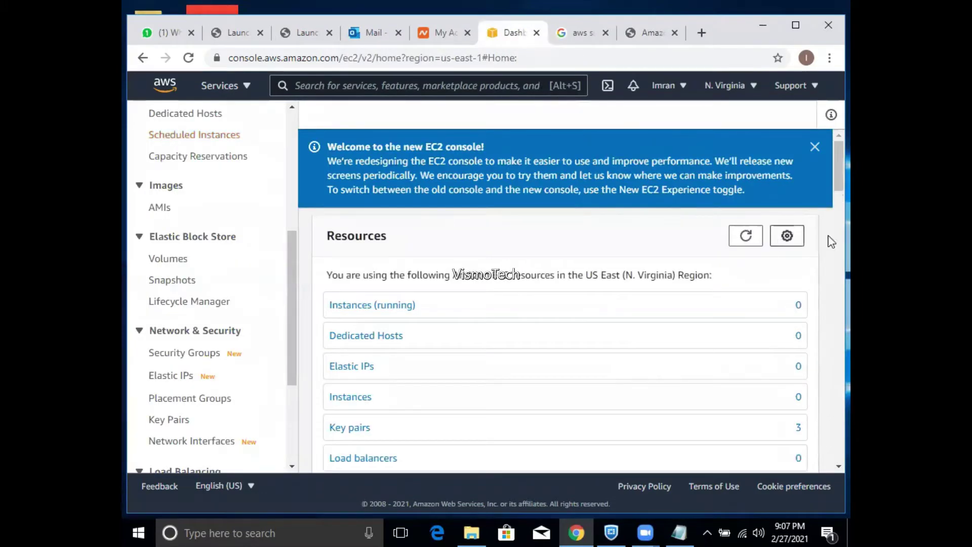
scroll(828, 175, "down", 2)
scroll(829, 188, "up", 2)
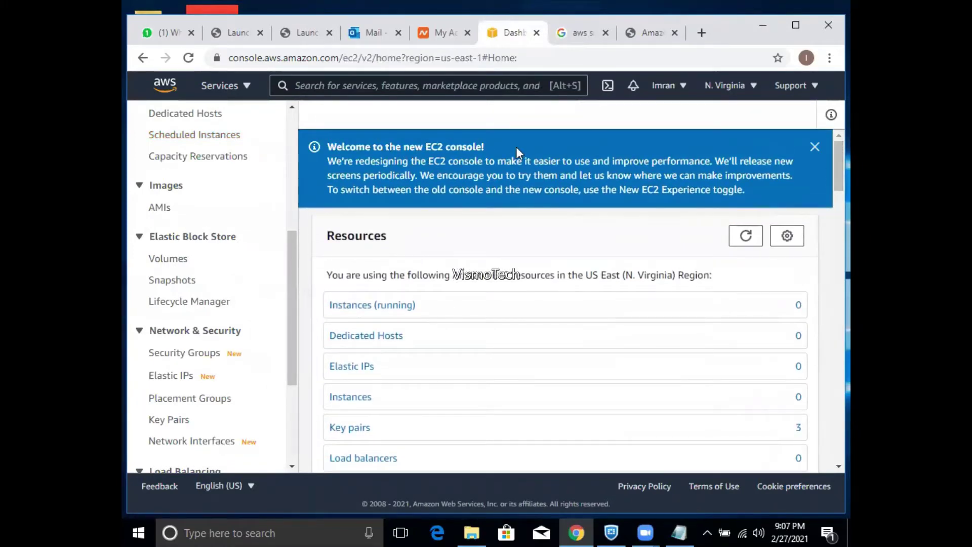
left_click(745, 236)
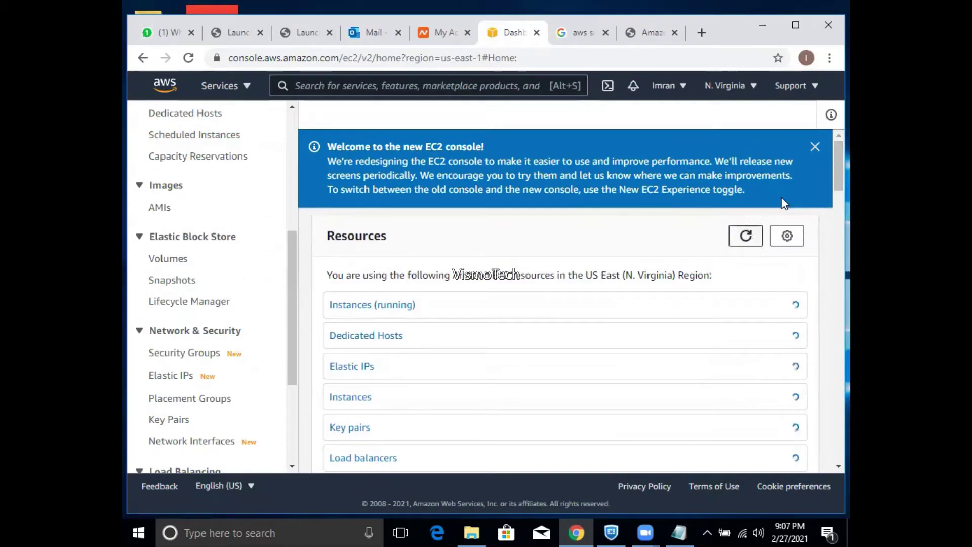
left_click(815, 154)
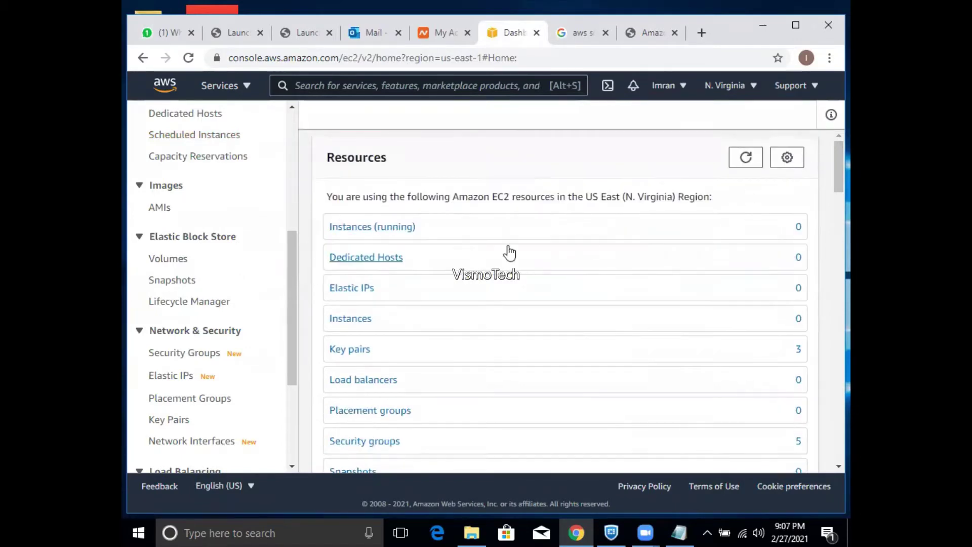
left_click(411, 232)
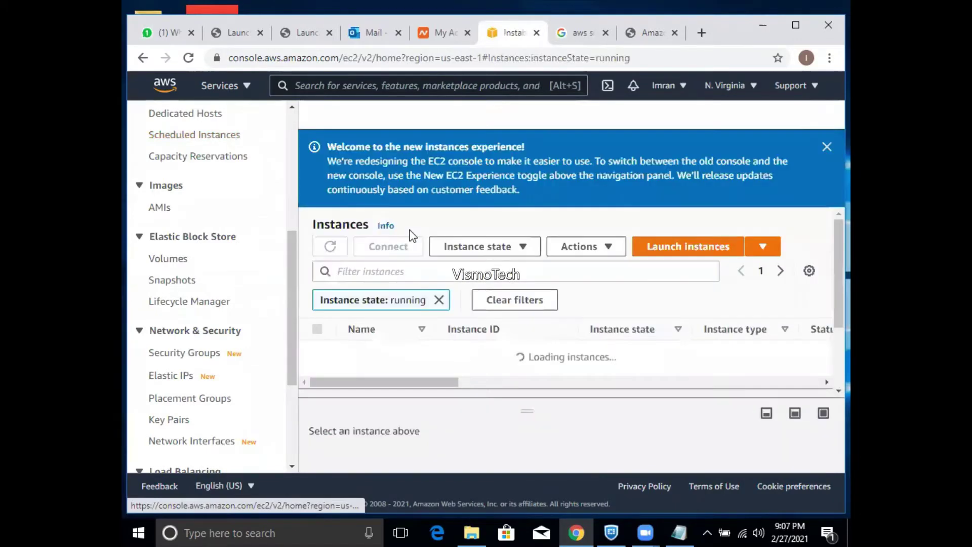
- Start Launch instances and select the Windows Server 2019 with SQL Server 2019 Standard AMI
left_click(656, 252)
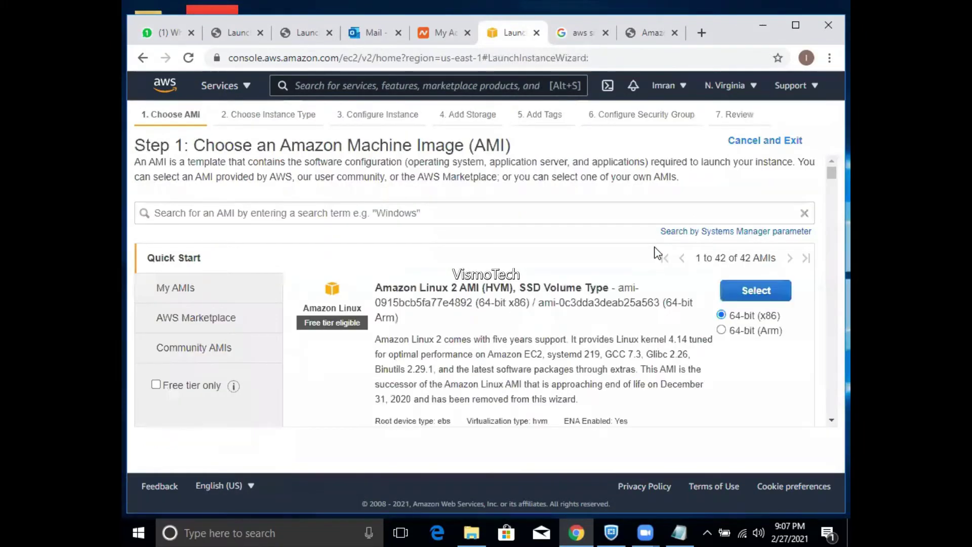
left_click(642, 212)
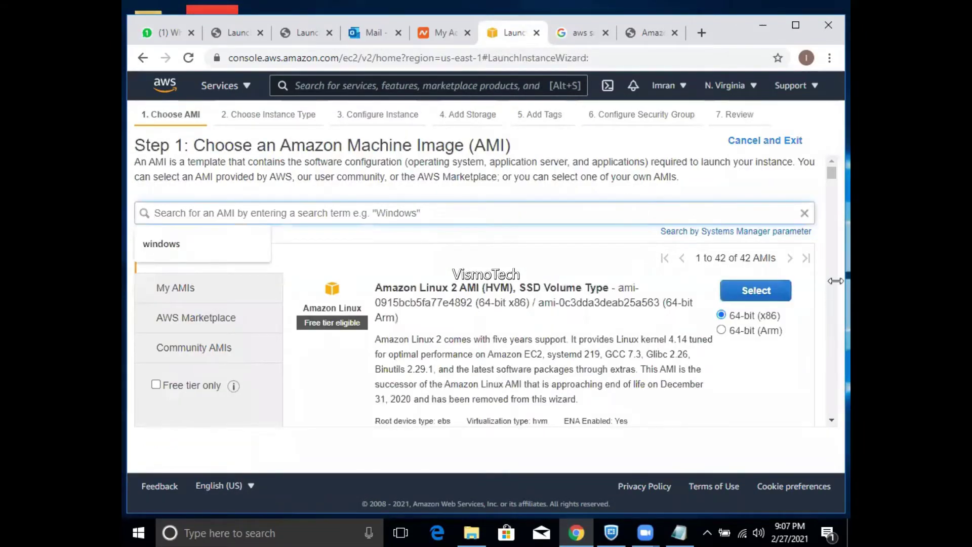
left_click_drag(829, 178, 831, 283)
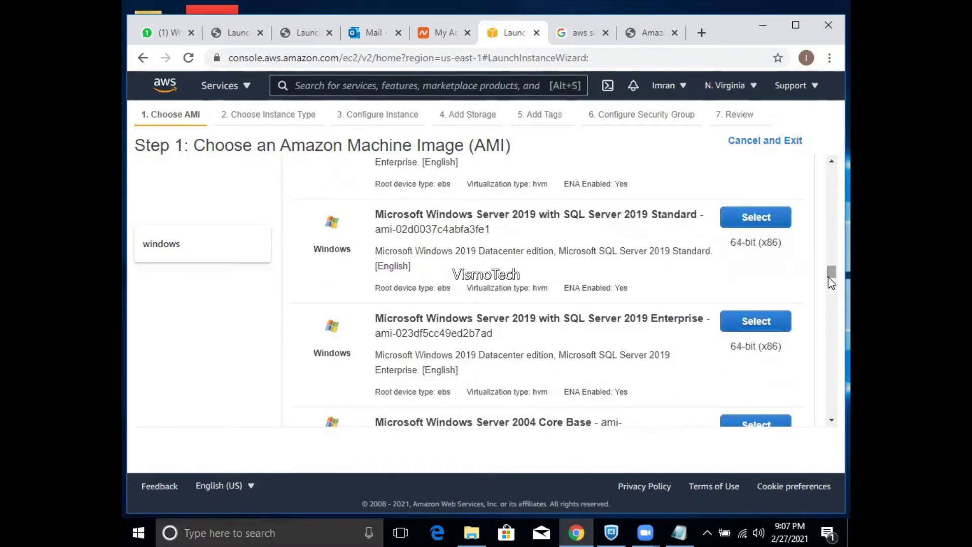
left_click(762, 225)
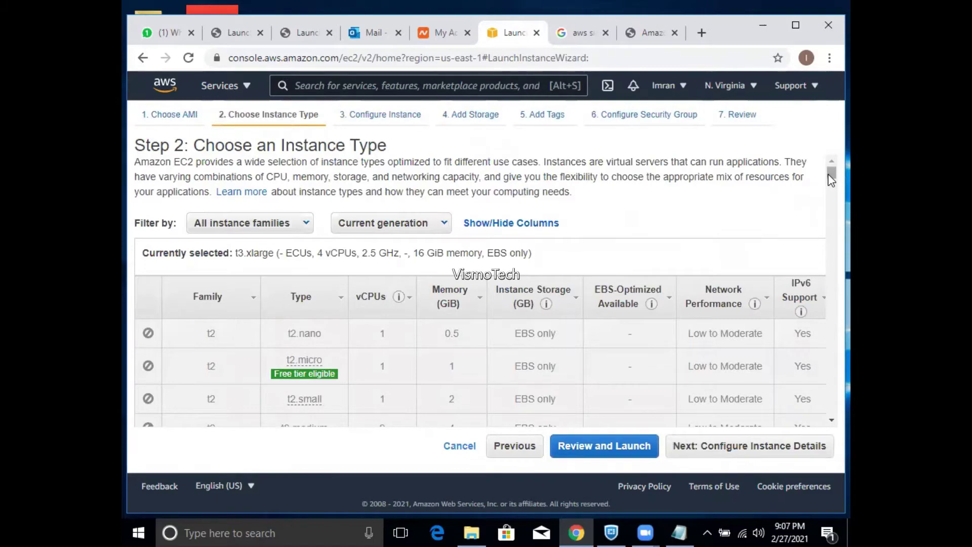
scroll(830, 182, "down", 5)
scroll(831, 194, "down", 10)
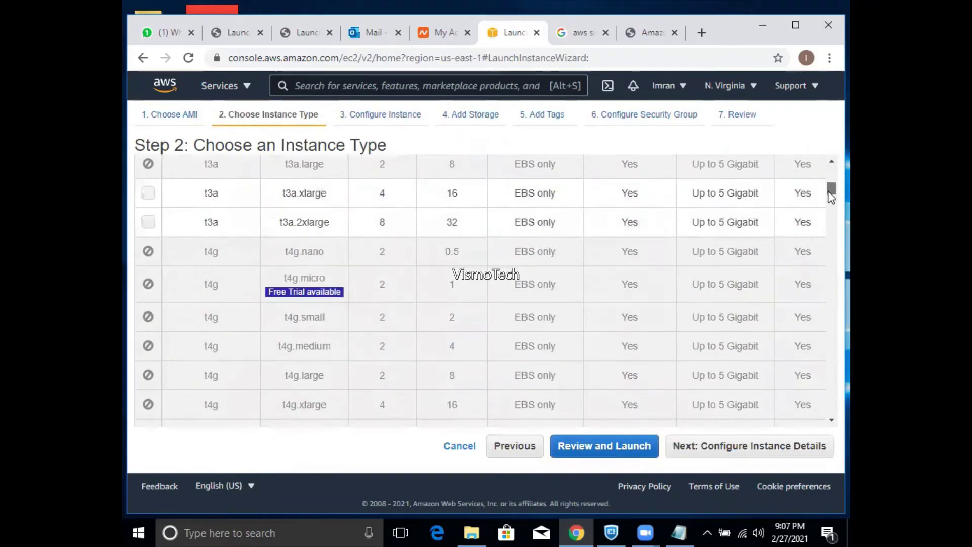
left_click_drag(831, 209, 823, 181)
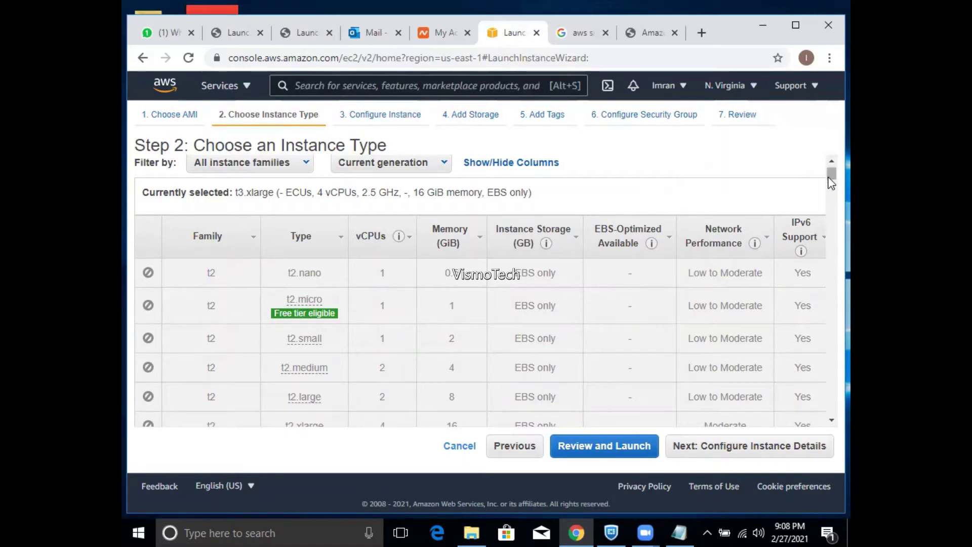
left_click_drag(832, 183, 831, 191)
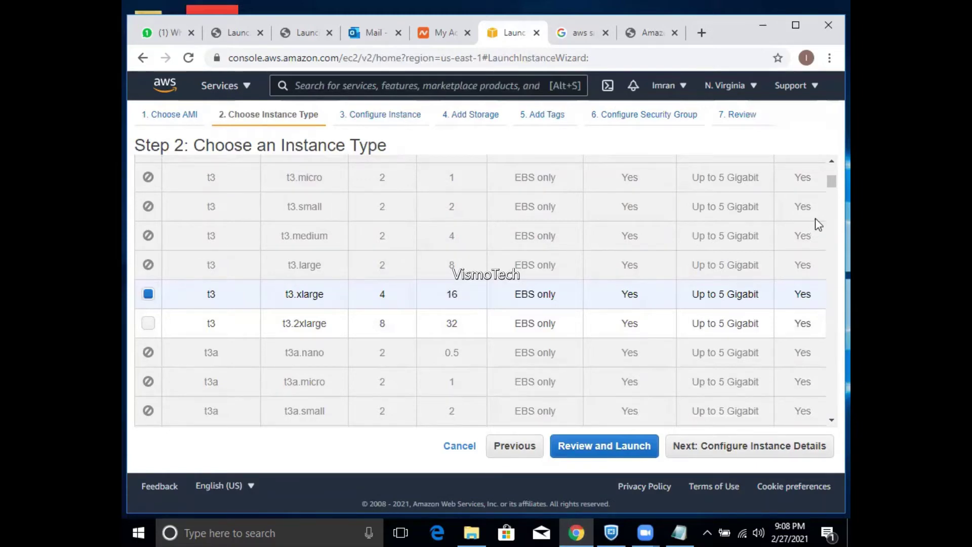
left_click(829, 174)
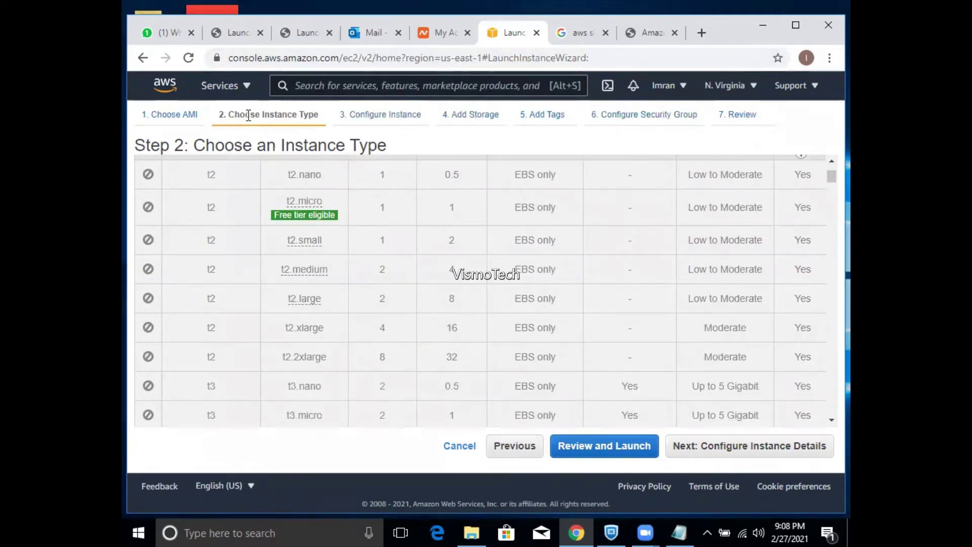
left_click(191, 122)
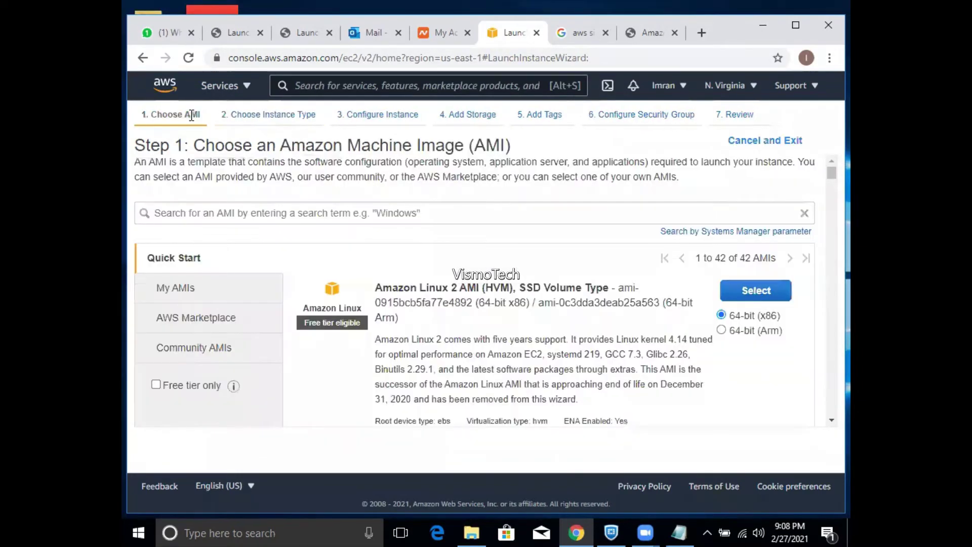
left_click(432, 221)
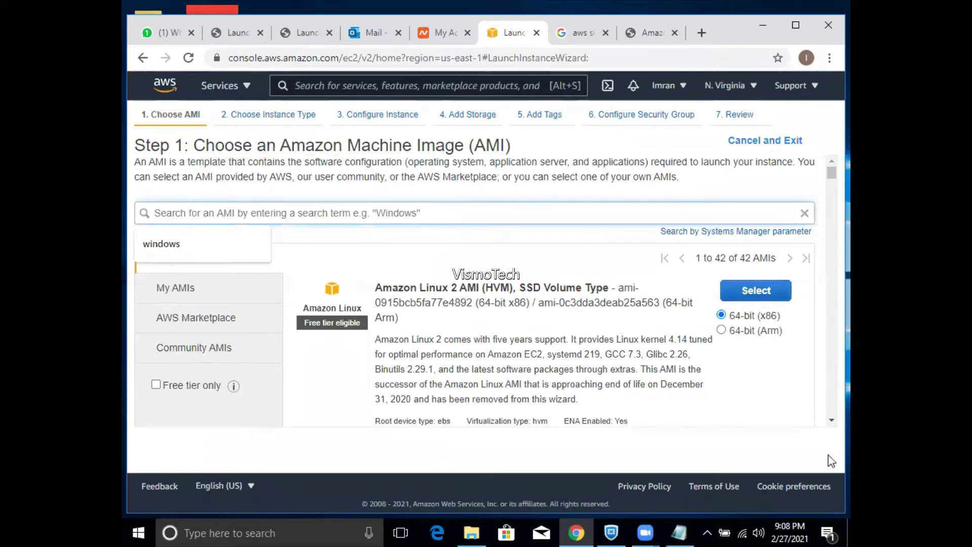
scroll(832, 425, "down", 7)
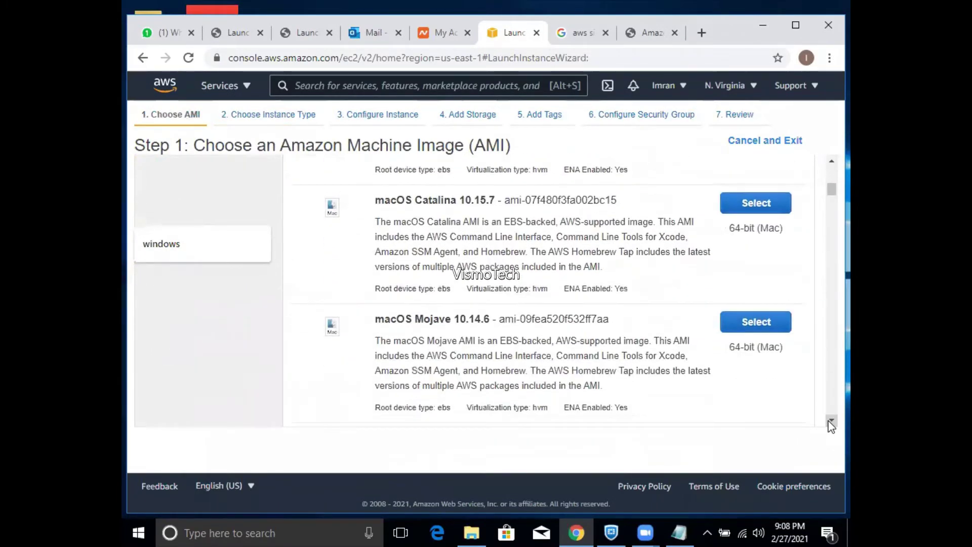
scroll(832, 425, "down", 6)
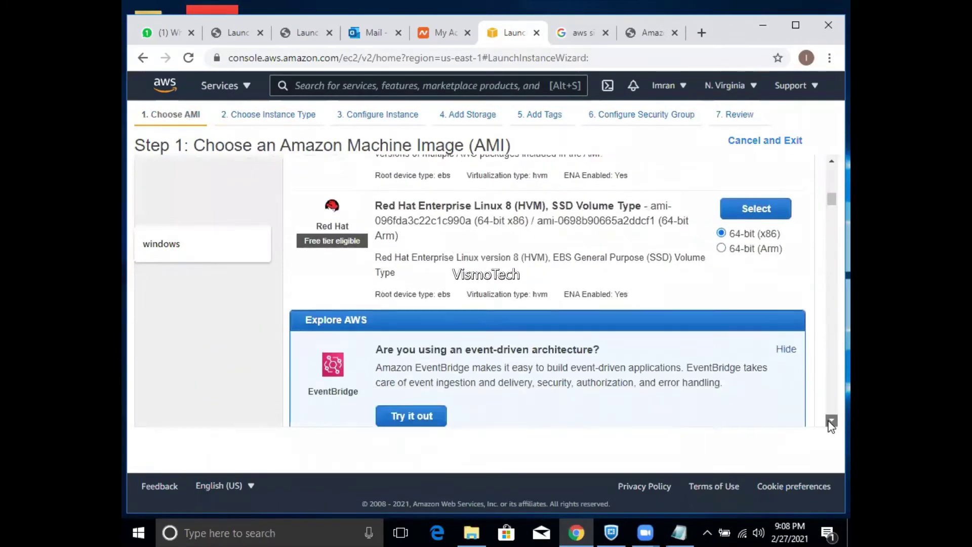
scroll(832, 426, "down", 3)
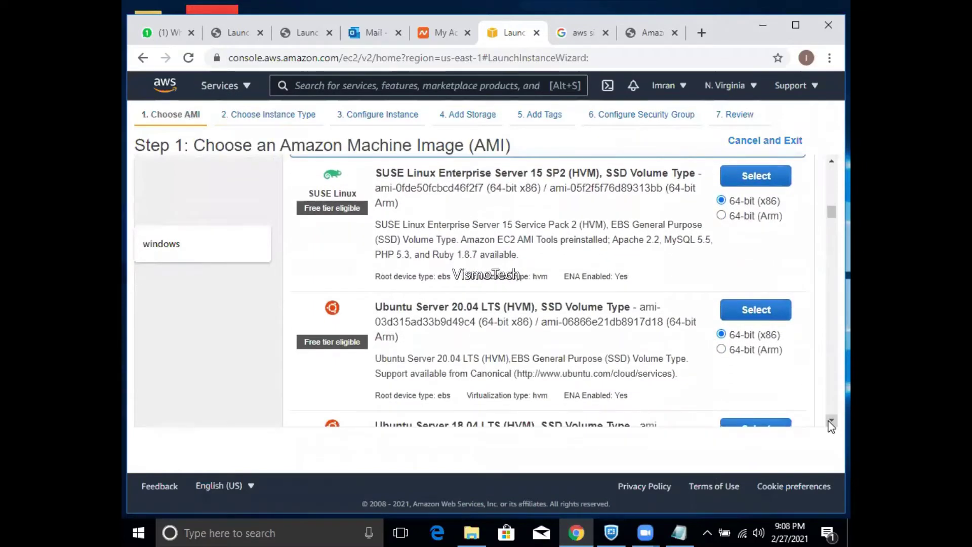
left_click_drag(832, 215, 831, 420)
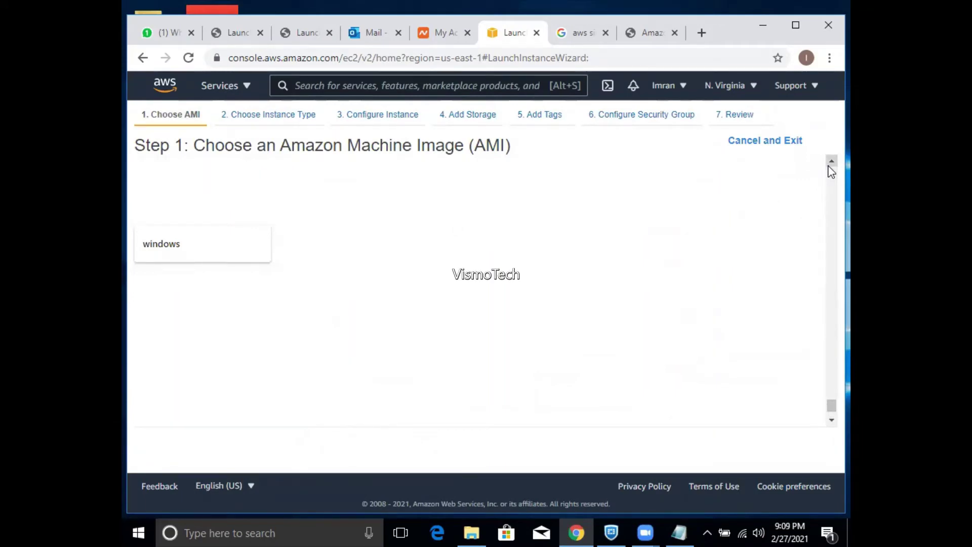
- Scroll the AMI list back up to the Windows Server 2012 R2 with SQL Server 2016 Enterprise image
left_click(829, 166)
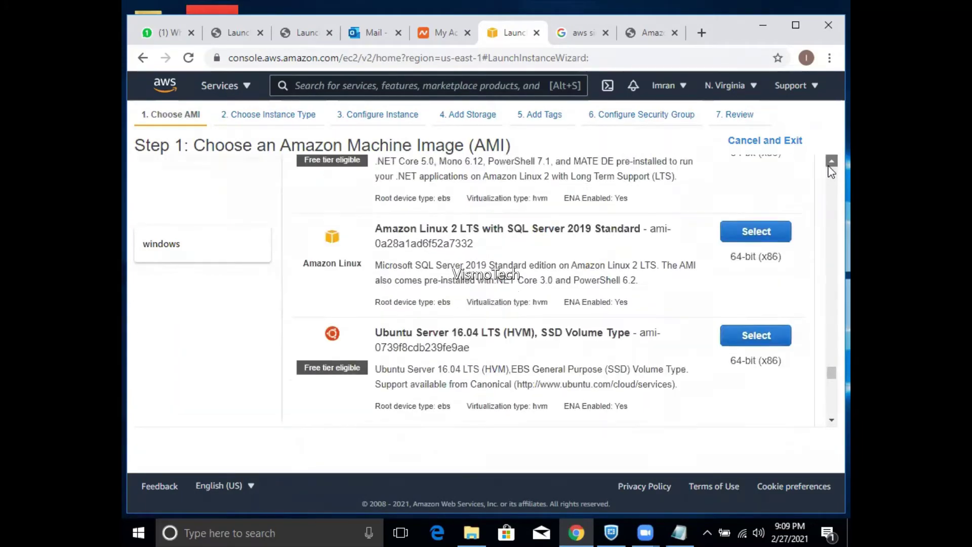
left_click(829, 166)
left_click(829, 166)
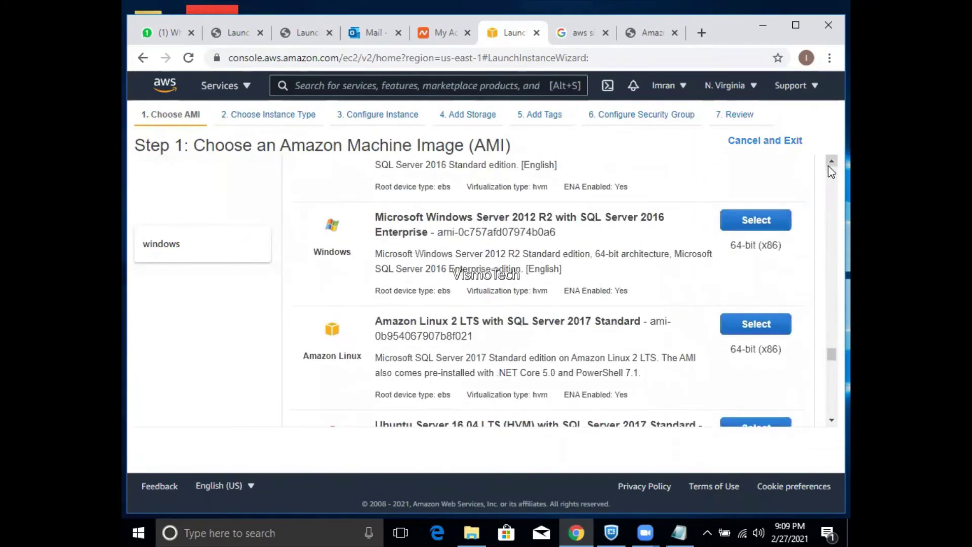
left_click(830, 166)
left_click(830, 166)
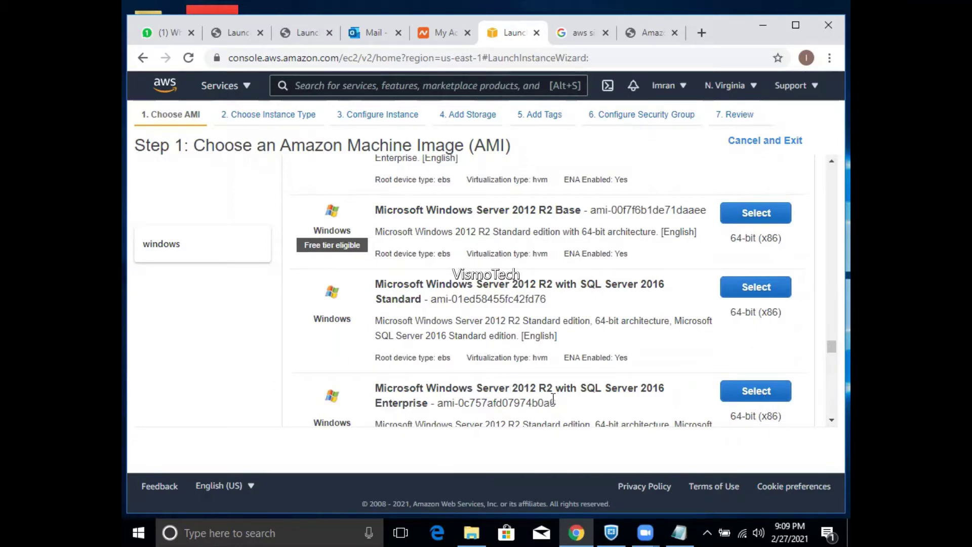
left_click(831, 164)
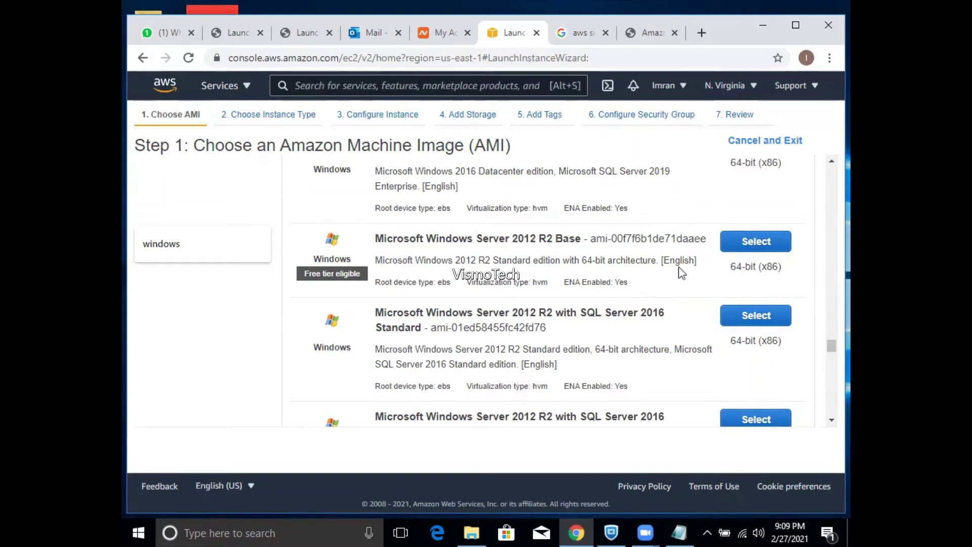
left_click(831, 161)
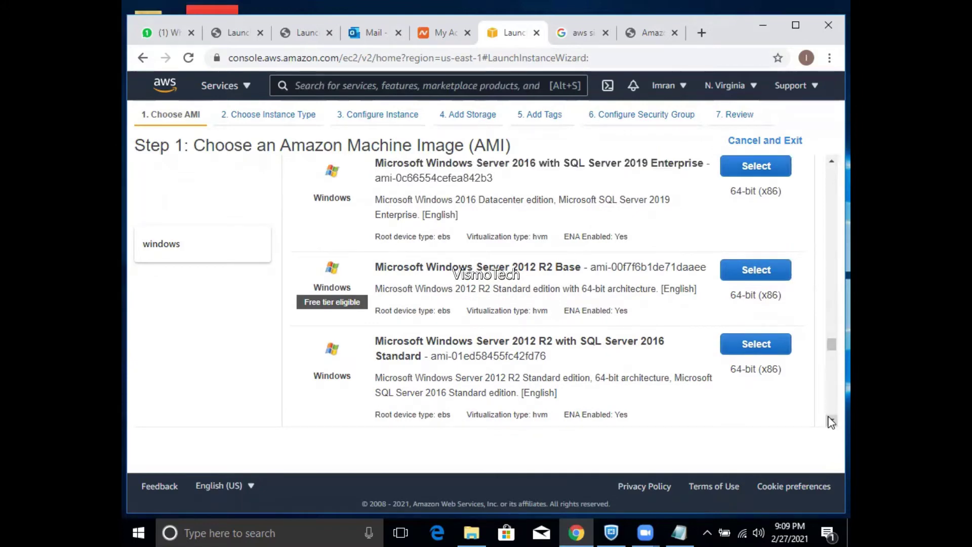
left_click(831, 420)
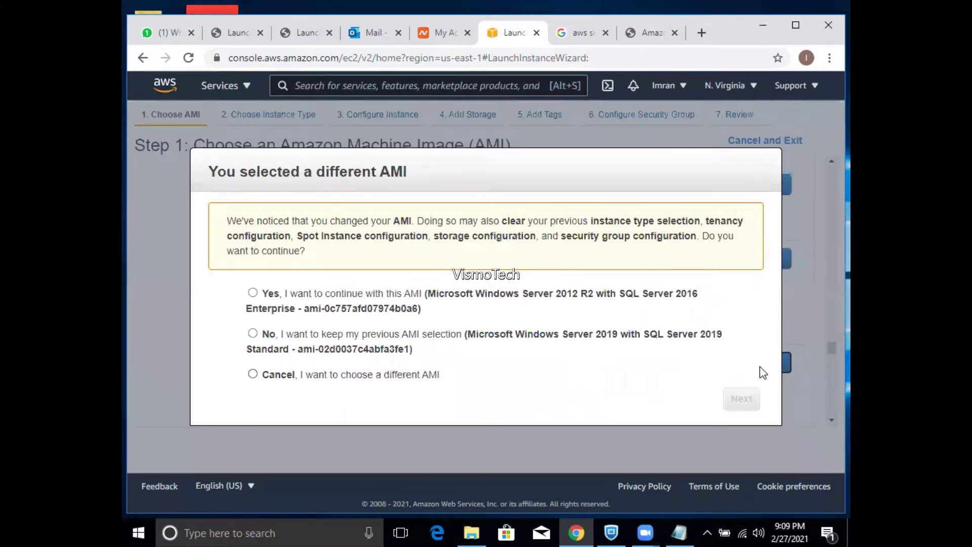
- Confirm the switch to the 2012 R2 SQL Server 2016 Enterprise AMI and continue to Step 2
left_click(253, 293)
left_click(741, 399)
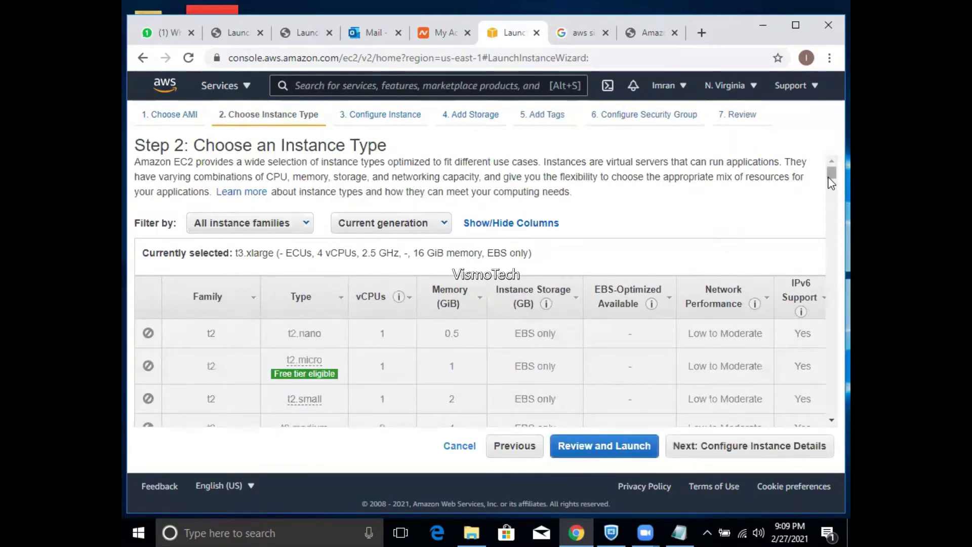
- Try t2.xlarge and t3.xlarge, then settle on c4.xlarge (4 vCPUs, 7.5 GiB memory)
scroll(832, 190, "down", 5)
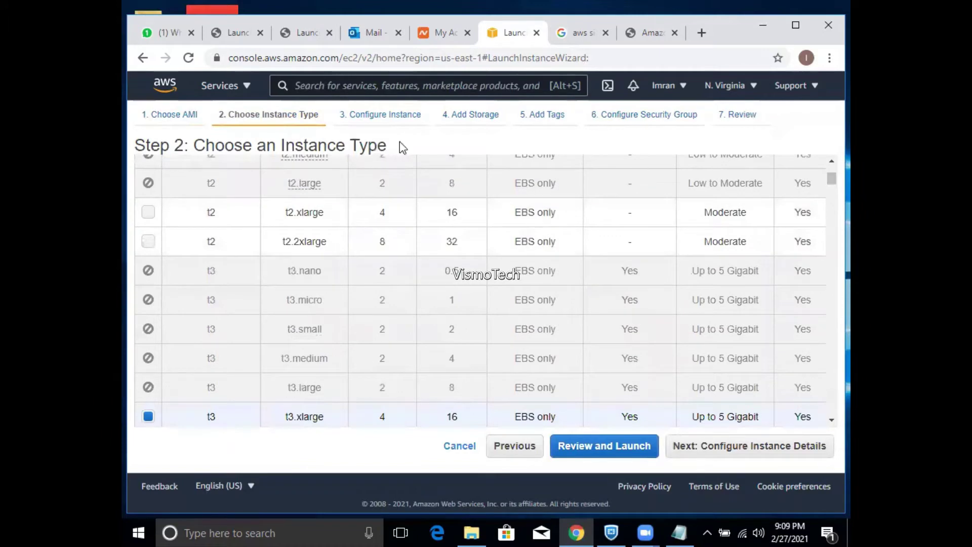
left_click(148, 212)
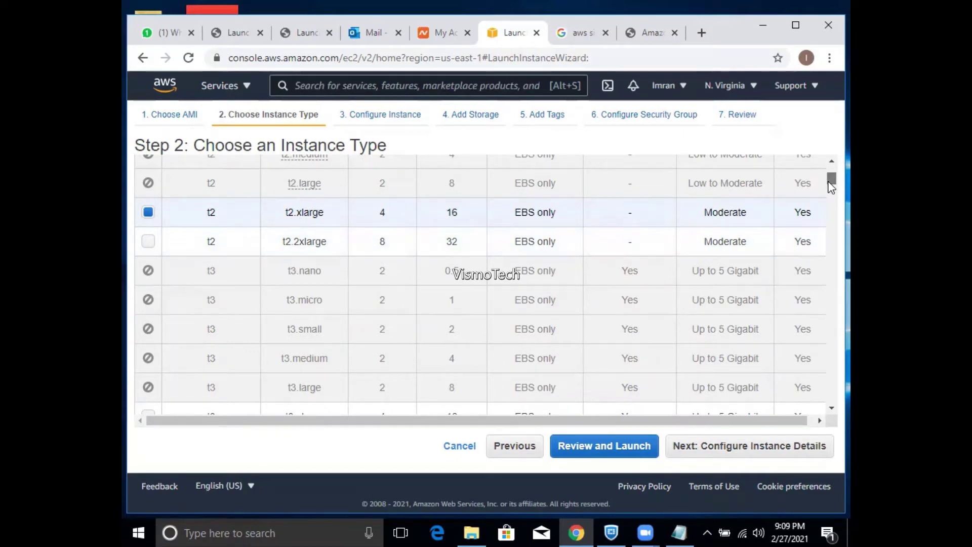
scroll(832, 186, "down", 2)
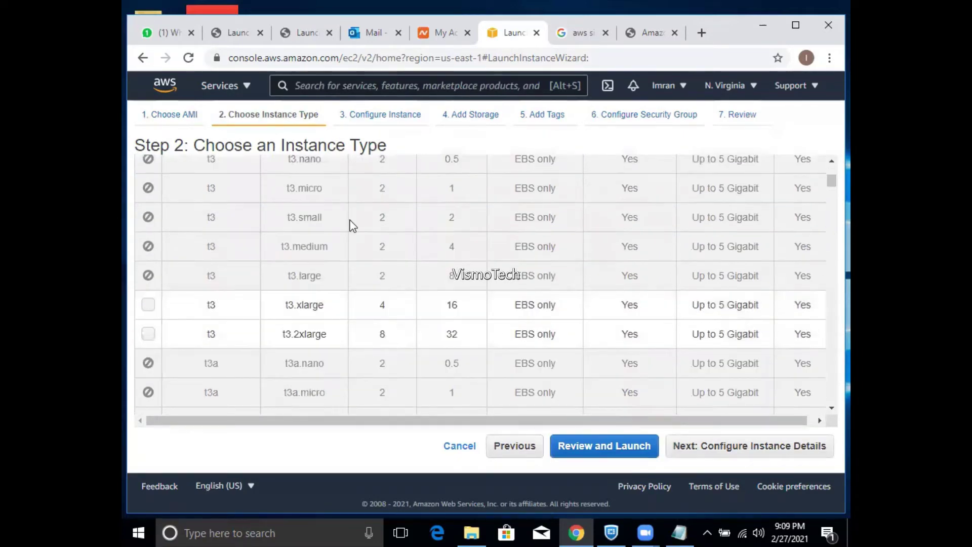
left_click(148, 305)
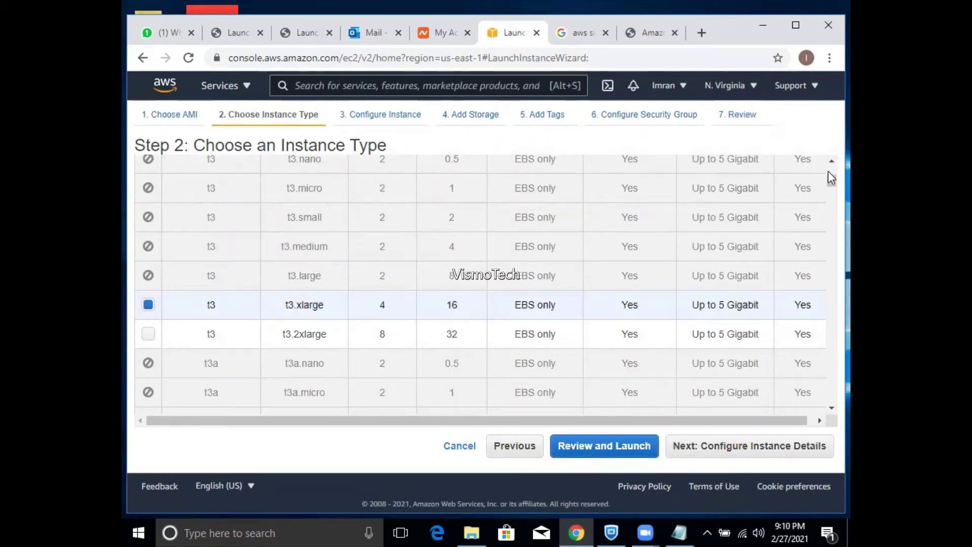
scroll(831, 191, "down", 1)
left_click_drag(830, 187, 830, 202)
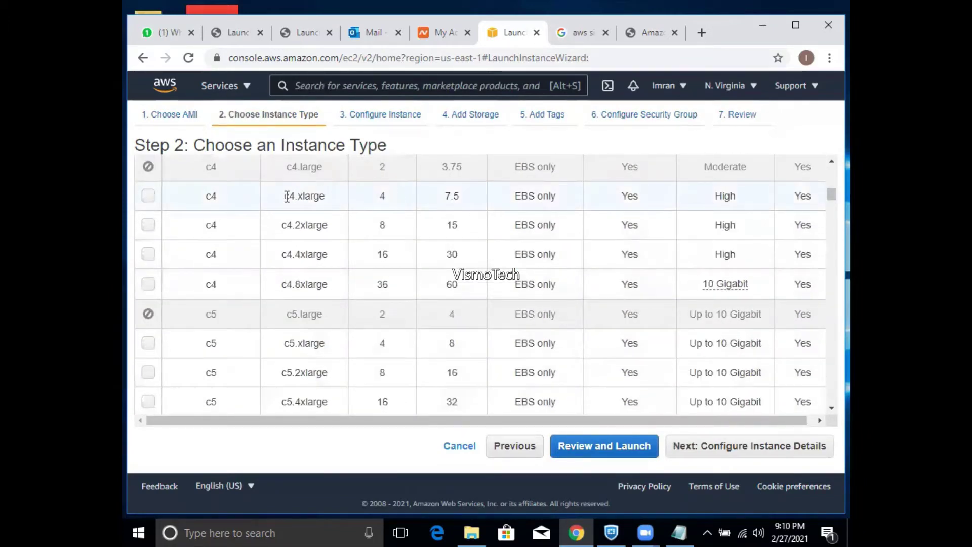
left_click(148, 196)
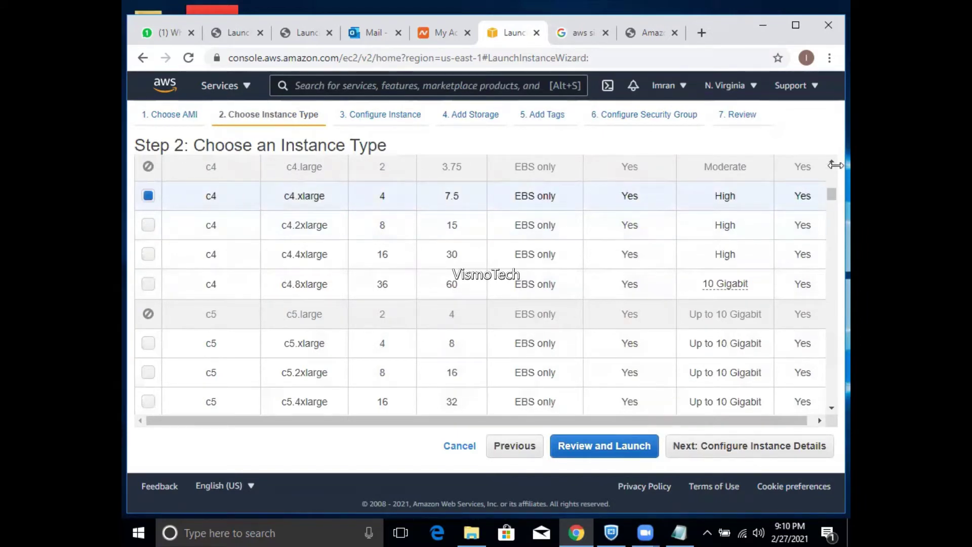
mouse_move(832, 203)
left_mouse_down()
mouse_move(828, 181)
mouse_move(814, 353)
mouse_move(829, 190)
mouse_move(828, 199)
left_mouse_up()
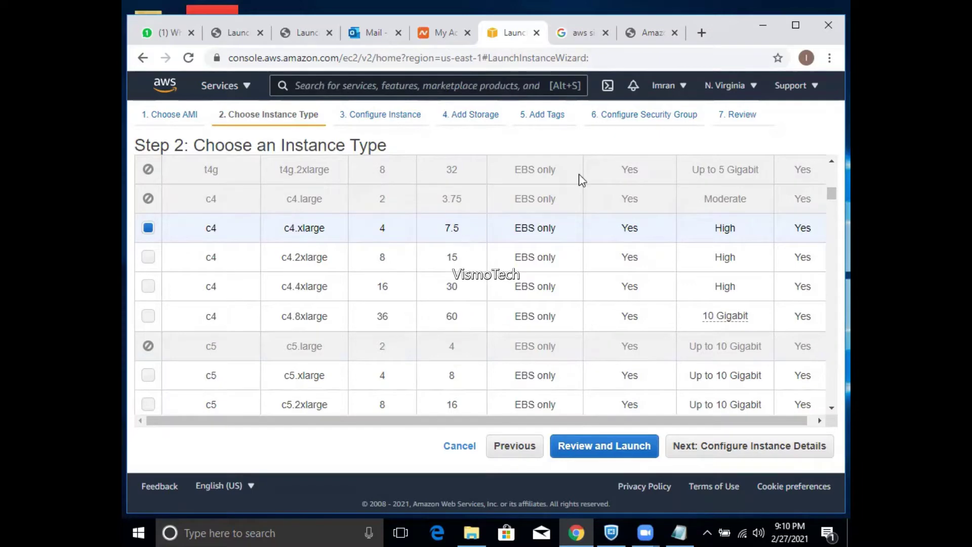
- Set the calculator region to US East (N. Virginia), add an EC2 instance row and open its Type choices
left_click(631, 35)
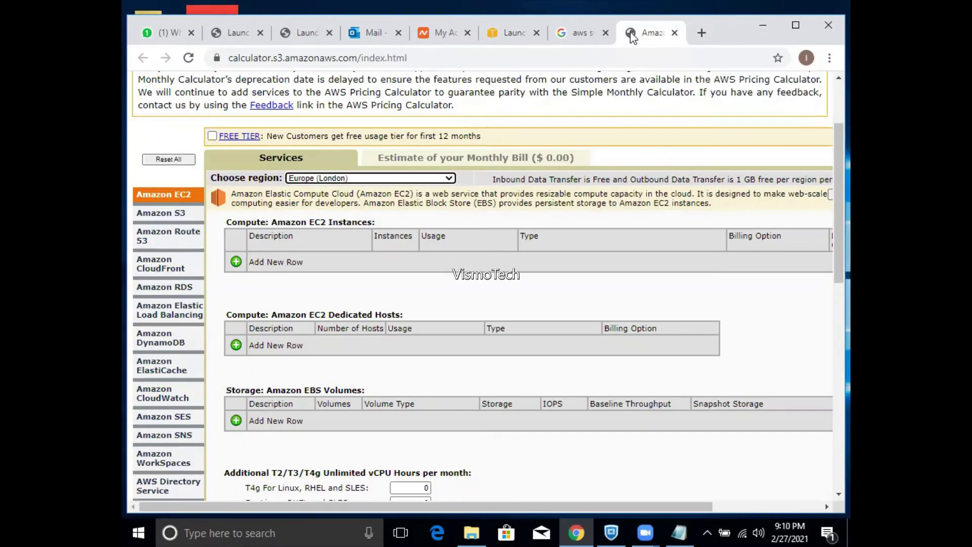
left_click(368, 179)
scroll(446, 233, "up", 2)
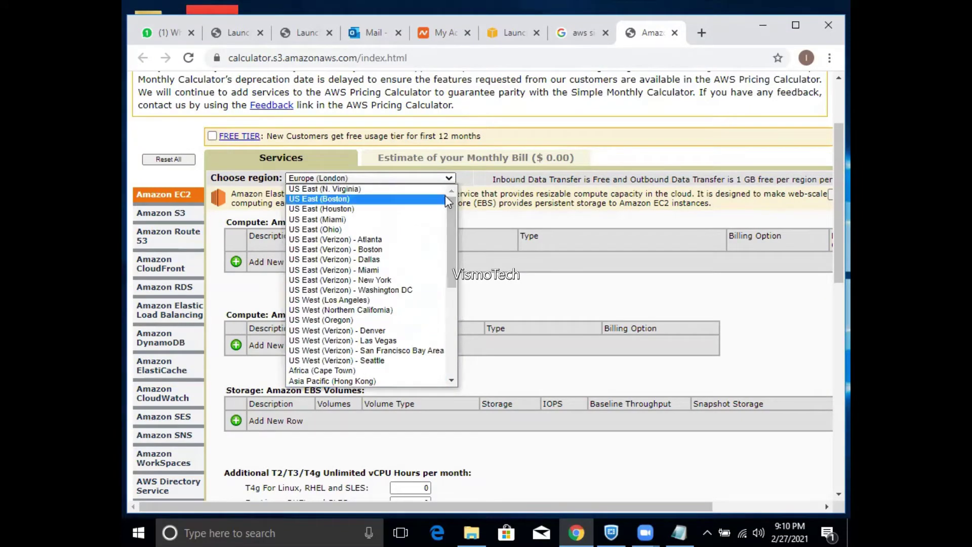
left_click(357, 189)
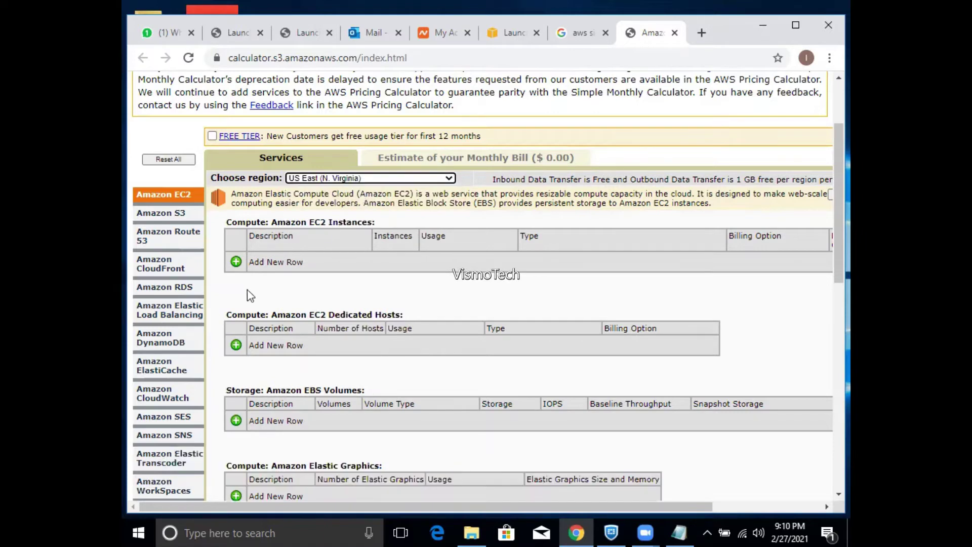
left_click(236, 261)
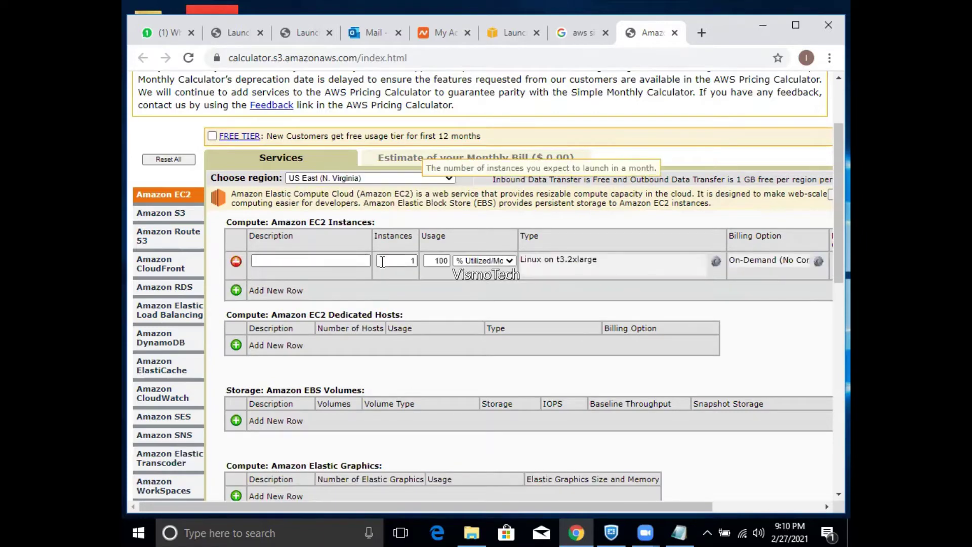
left_click(557, 261)
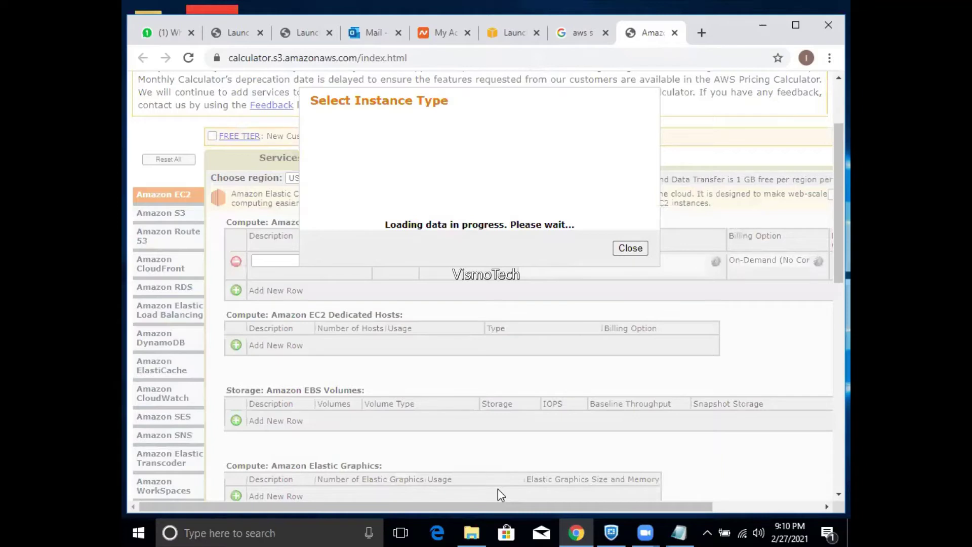
- Return to the EC2 wizard's instance-type step with c4.xlarge chosen, and open the Run prompt with cmd
key("ctrl+6")
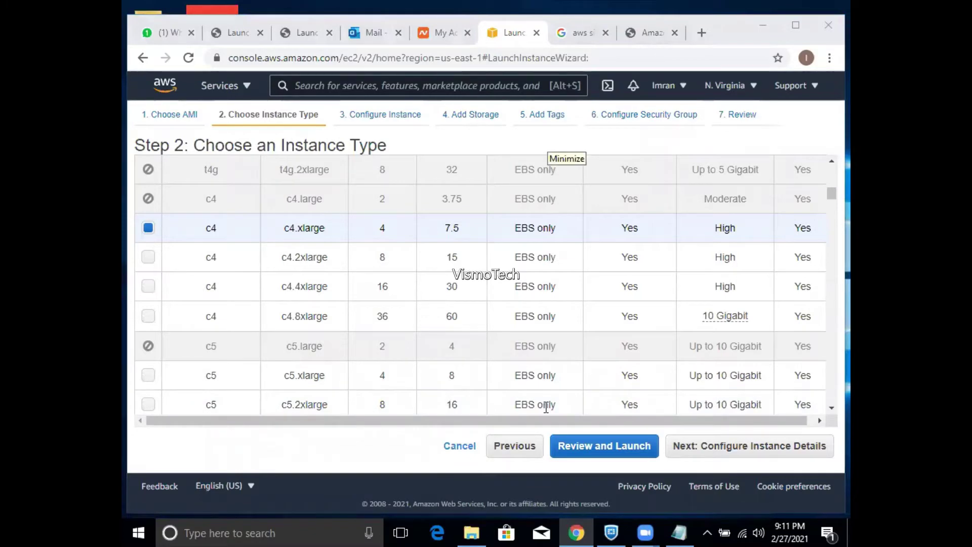
left_click(601, 447)
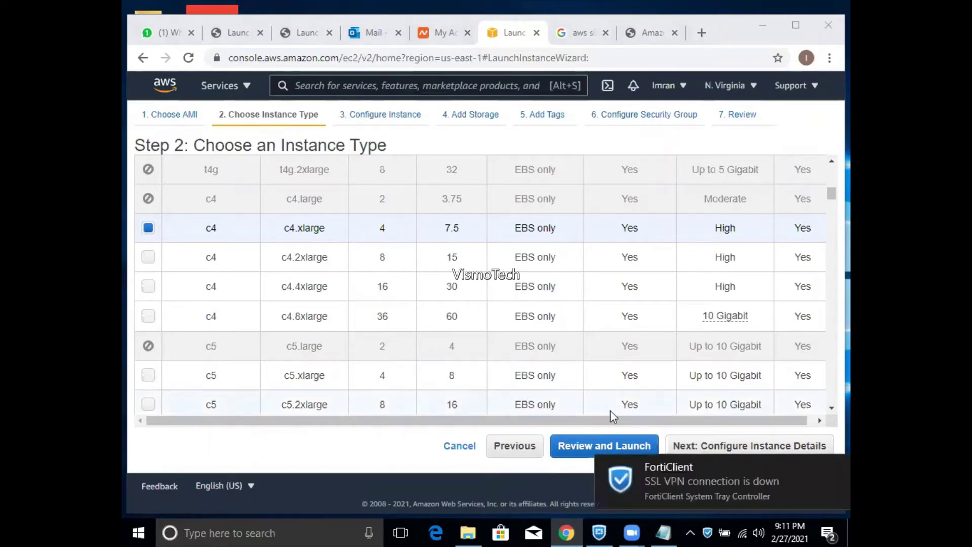
key("super+r")
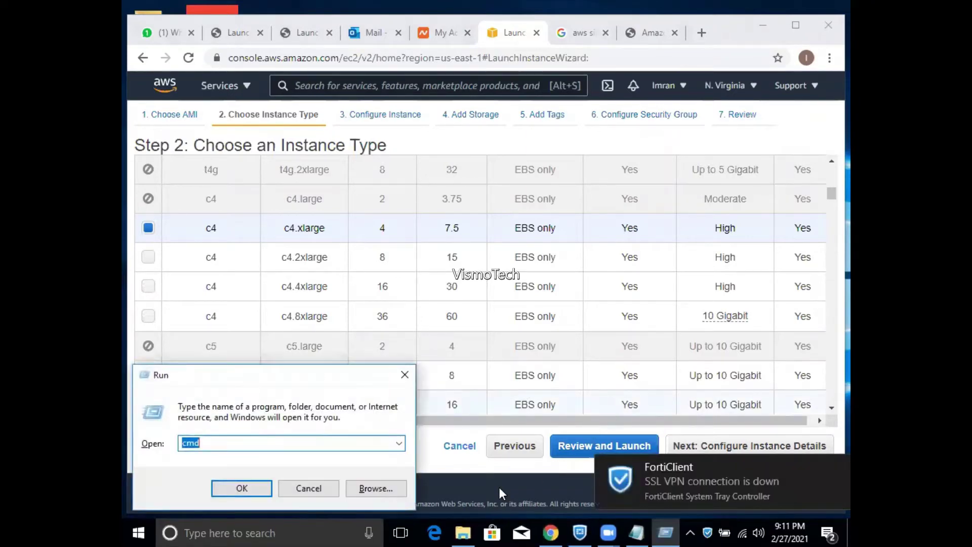
- Run a continuous 'ping 8.8.8.8 -t' in Command Prompt, then minimize the console
key("Return")
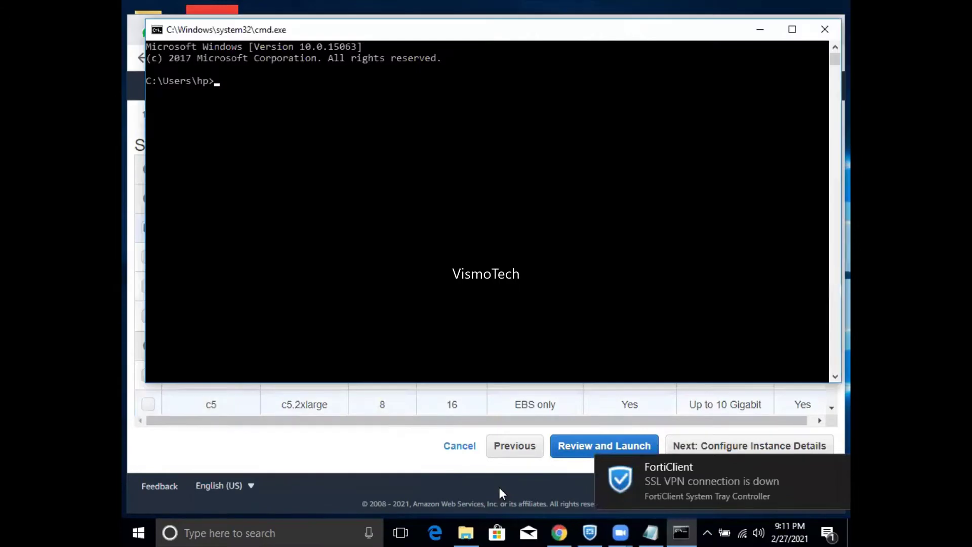
type("ping 8.8.8.")
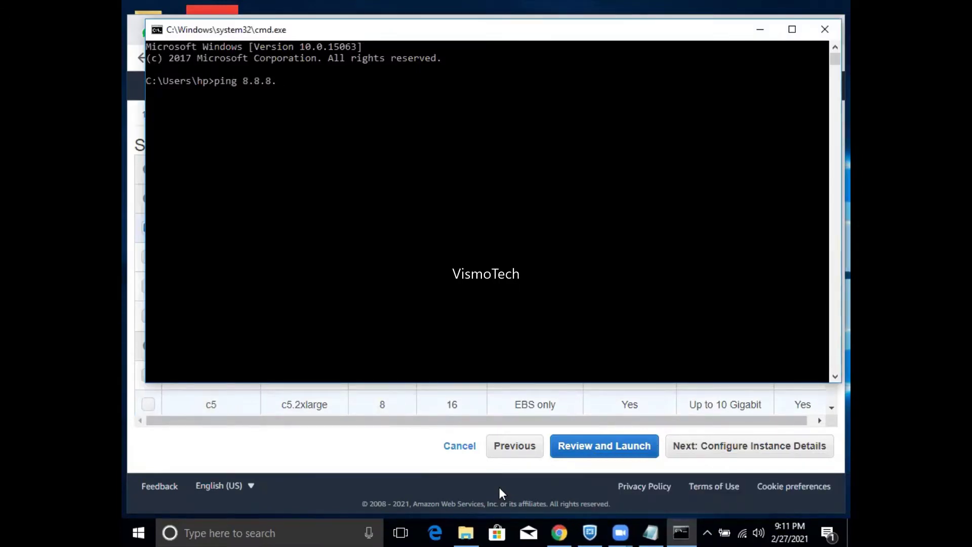
type("8 -t")
key("Return")
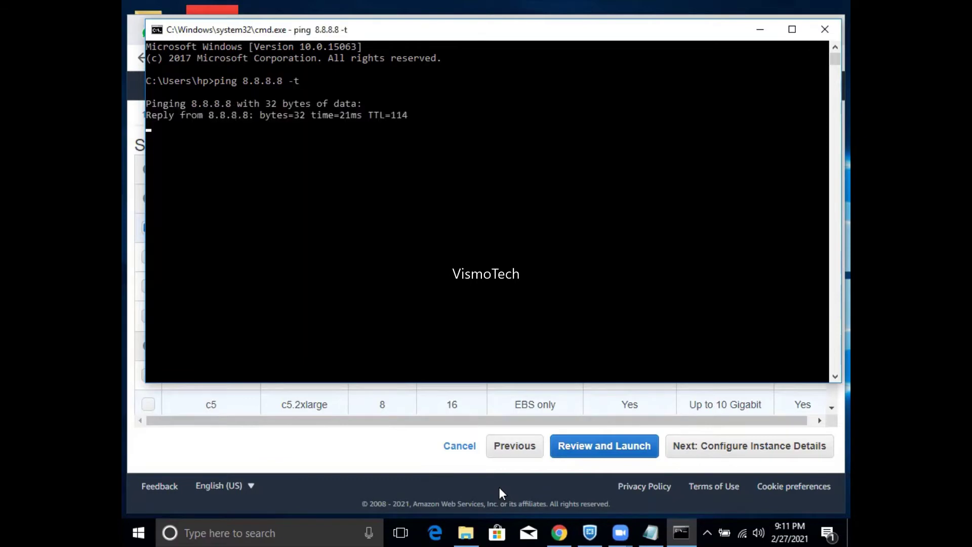
left_click(762, 32)
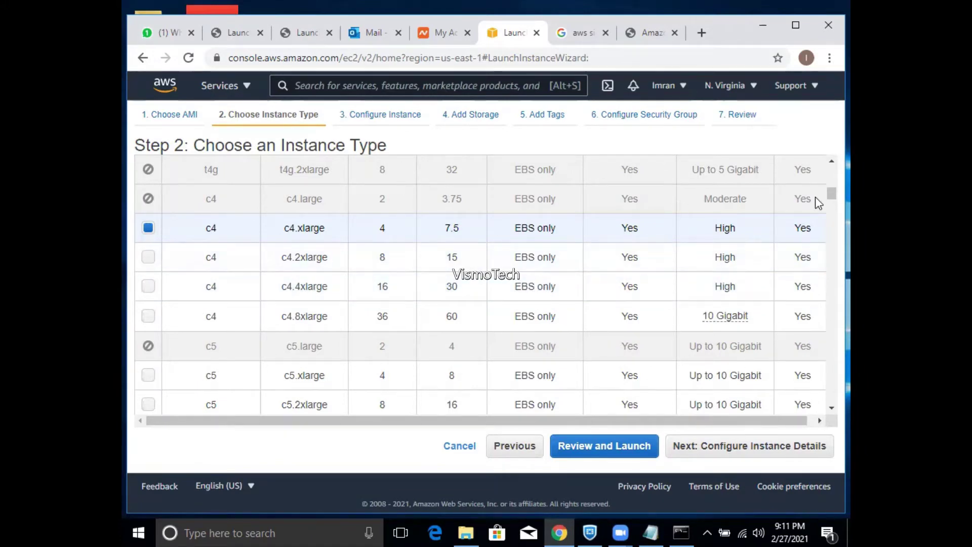
- Search the AMI catalogue for 'windows' and select Windows Server 2012 R2 with SQL Server 2016 Standard
left_click_drag(832, 198, 832, 172)
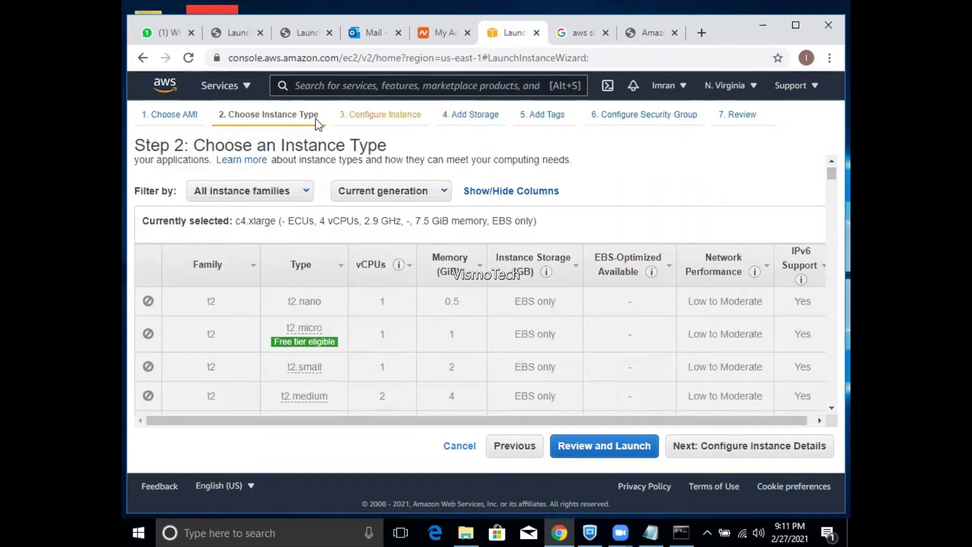
left_click(182, 120)
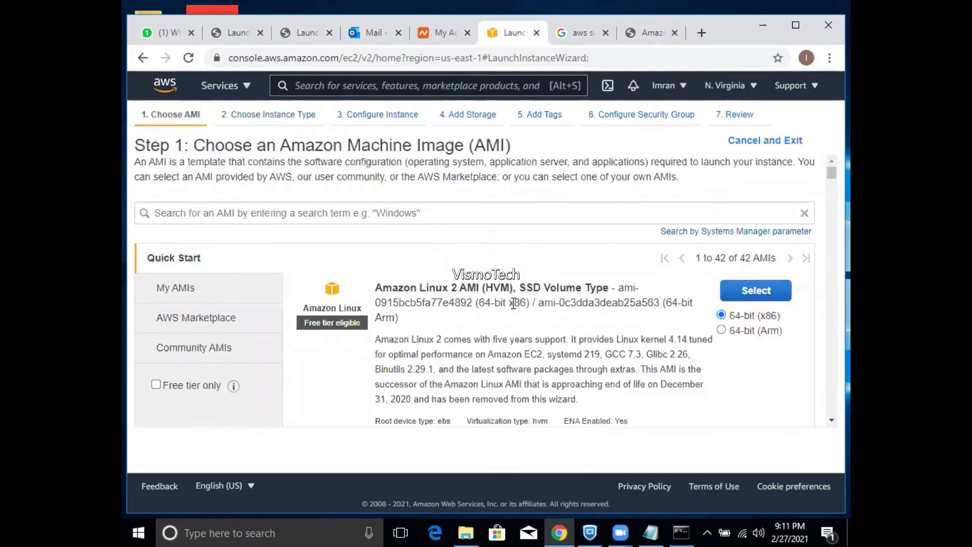
left_click_drag(832, 177, 813, 158)
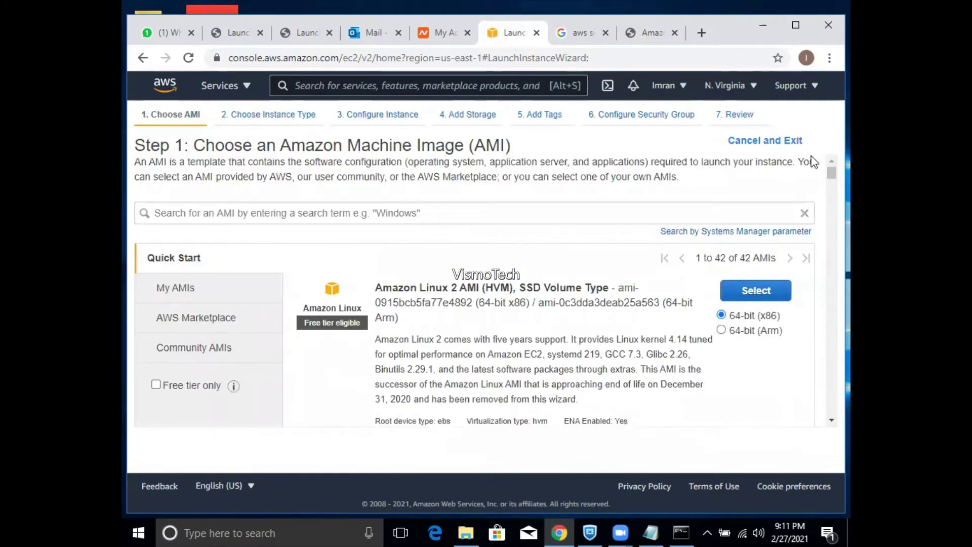
left_click(602, 212)
type("windows")
key("Return")
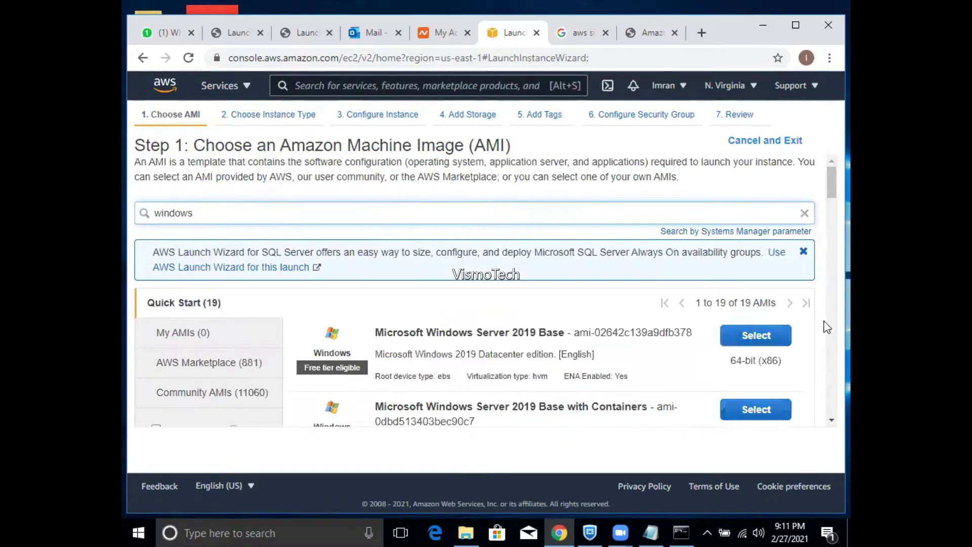
scroll(831, 200, "down", 1)
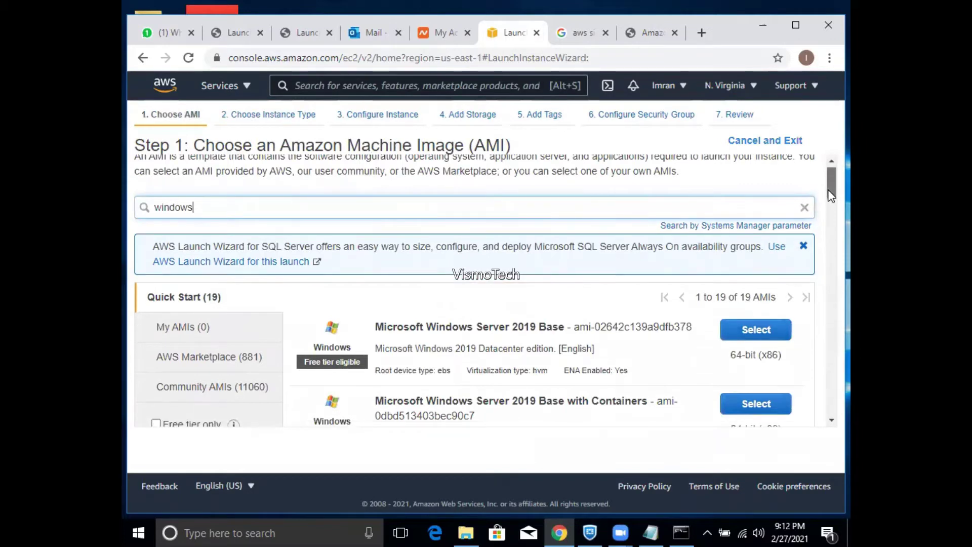
left_click_drag(831, 198, 831, 308)
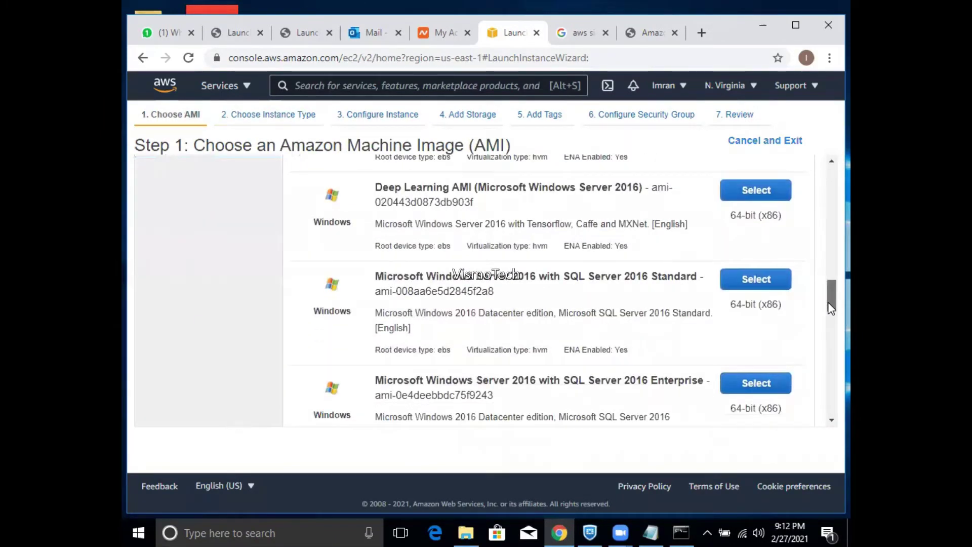
left_click_drag(831, 308, 820, 398)
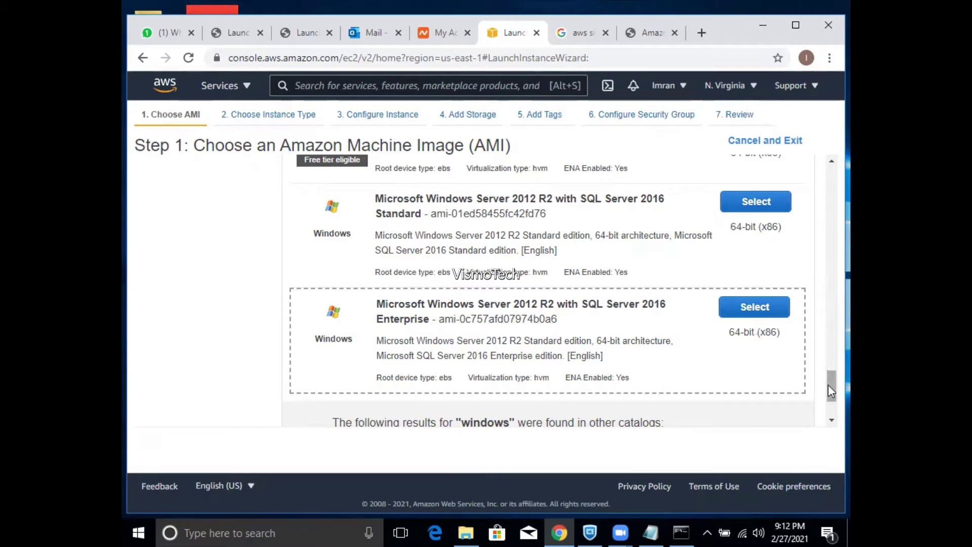
mouse_move(828, 386)
left_mouse_down()
mouse_move(828, 394)
mouse_move(829, 381)
left_mouse_up()
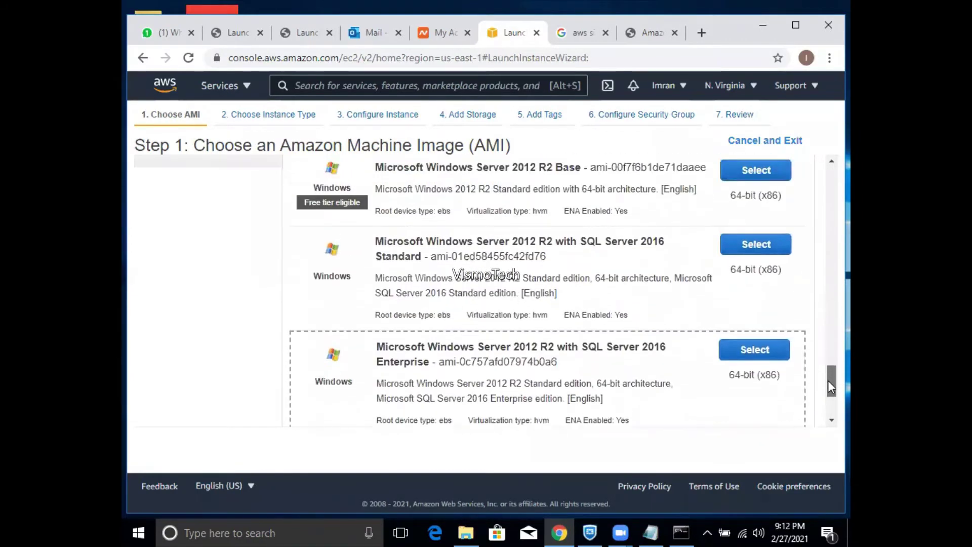
left_click(761, 245)
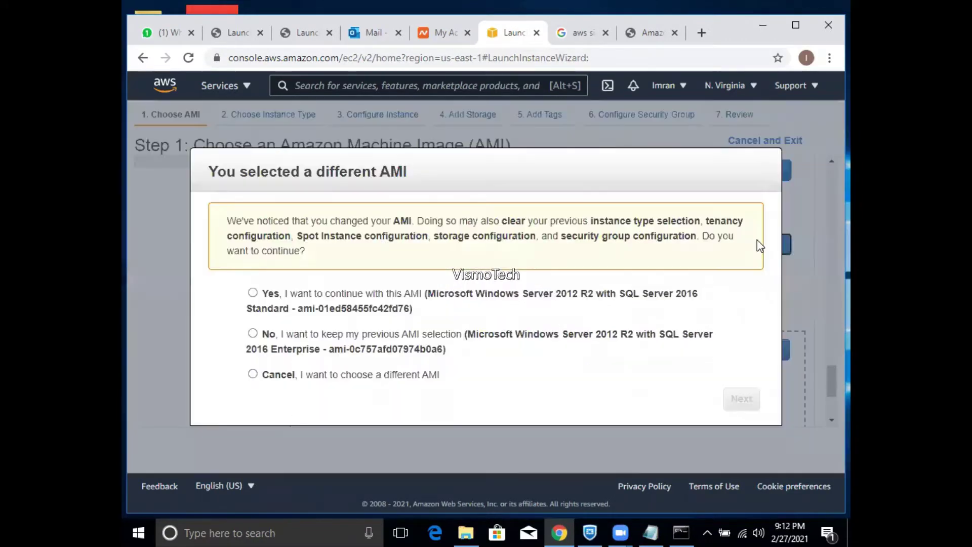
- Confirm the SQL Server 2016 Standard AMI, choose t3a.xlarge, and advance to Configure Instance Details
left_click(253, 293)
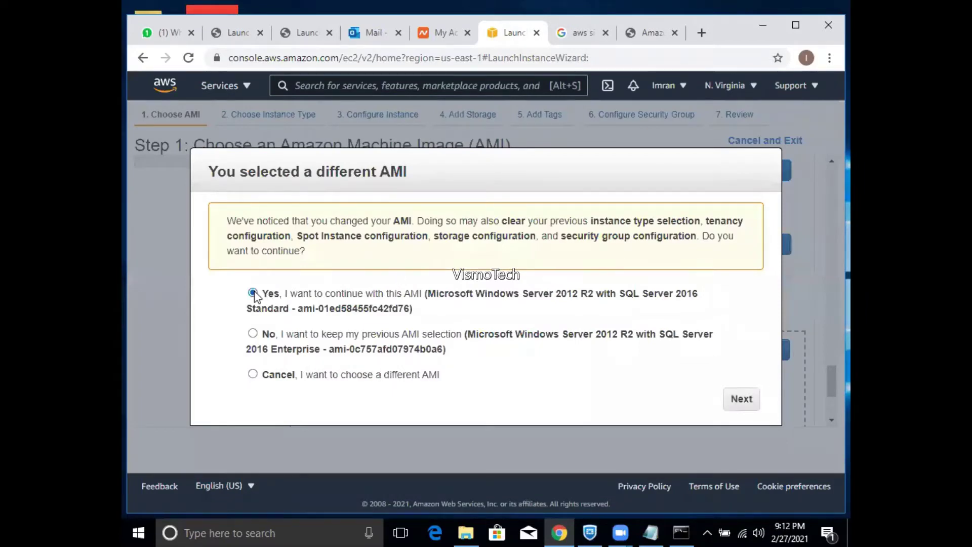
left_click(742, 398)
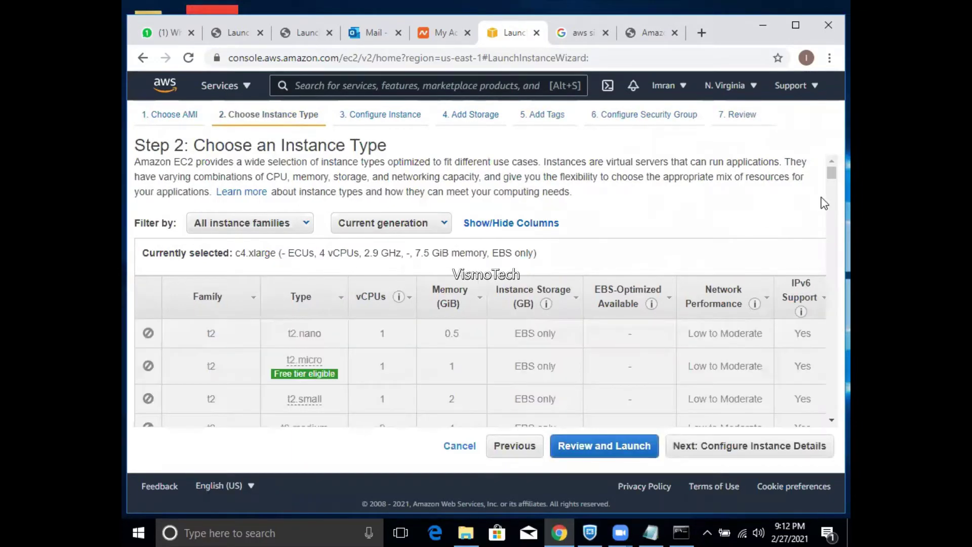
left_click_drag(831, 174, 831, 185)
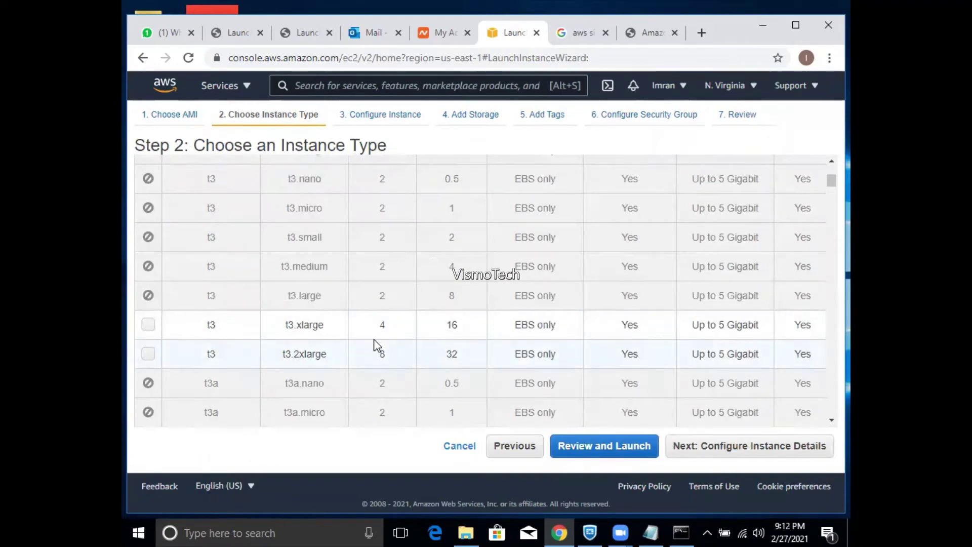
mouse_move(832, 185)
left_mouse_down()
mouse_move(831, 208)
mouse_move(826, 187)
left_mouse_up()
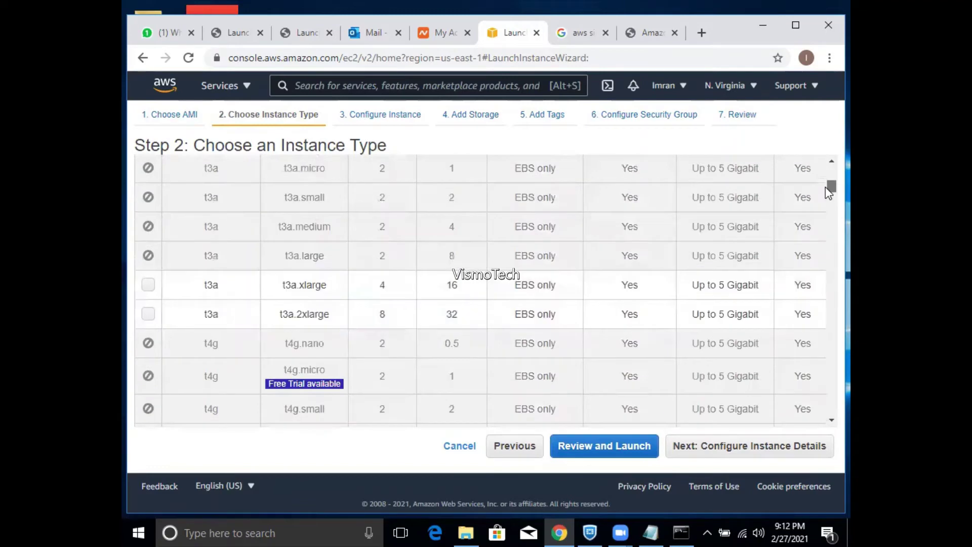
left_click(152, 286)
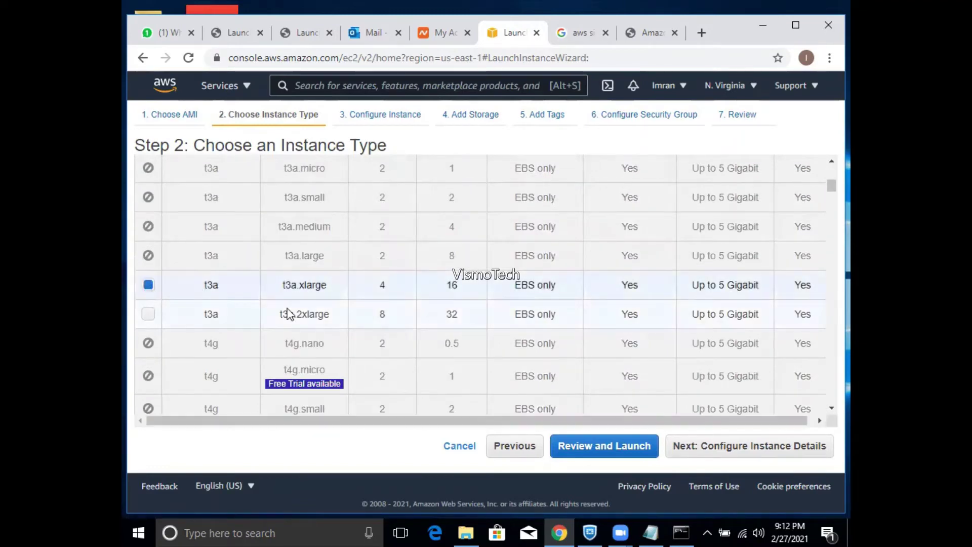
left_click(731, 452)
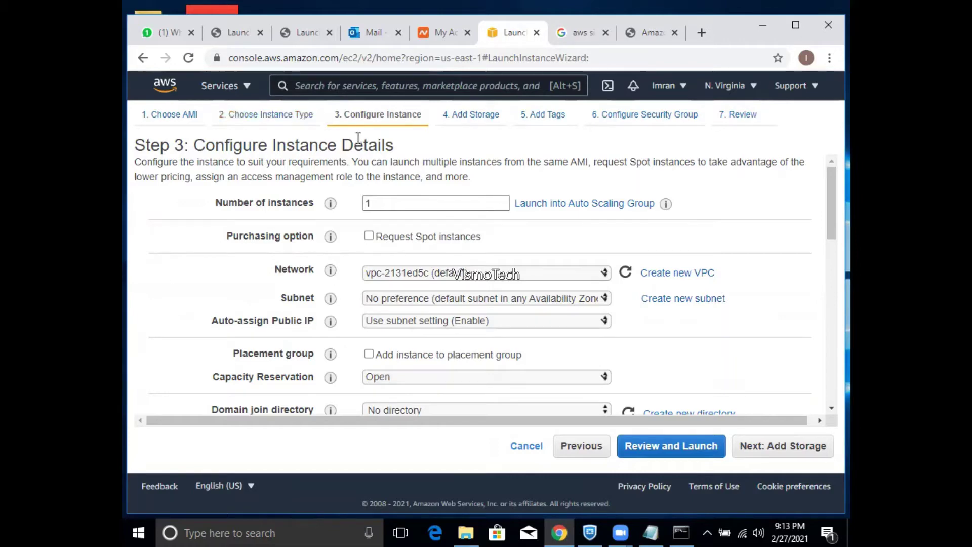
- Go back to the AMI list and select the SQL Server 2016 Standard AMI again
left_click(580, 453)
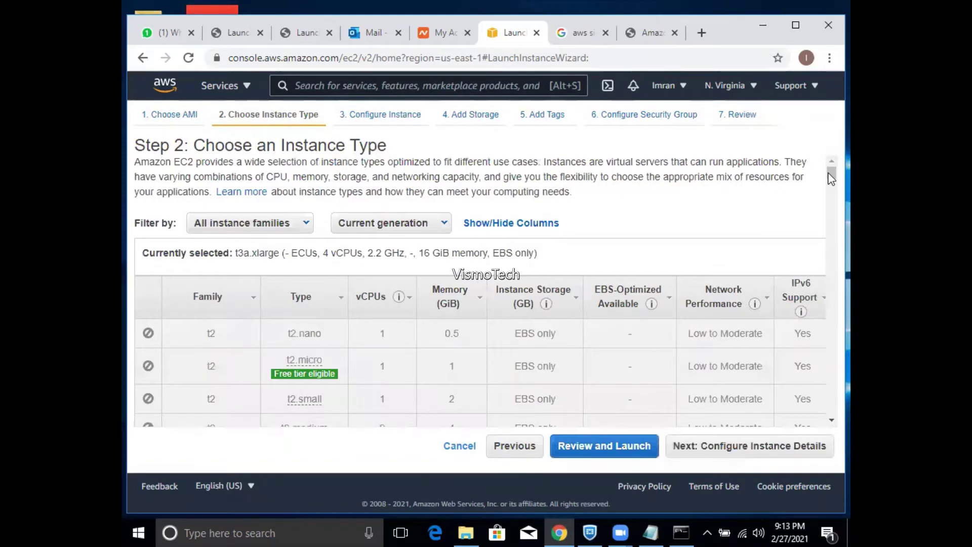
left_click_drag(829, 174, 831, 179)
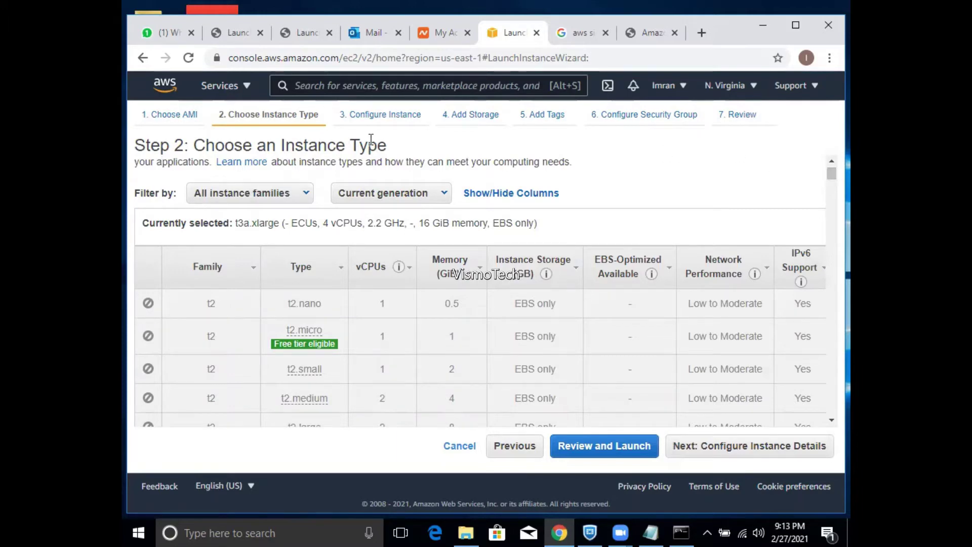
left_click(163, 115)
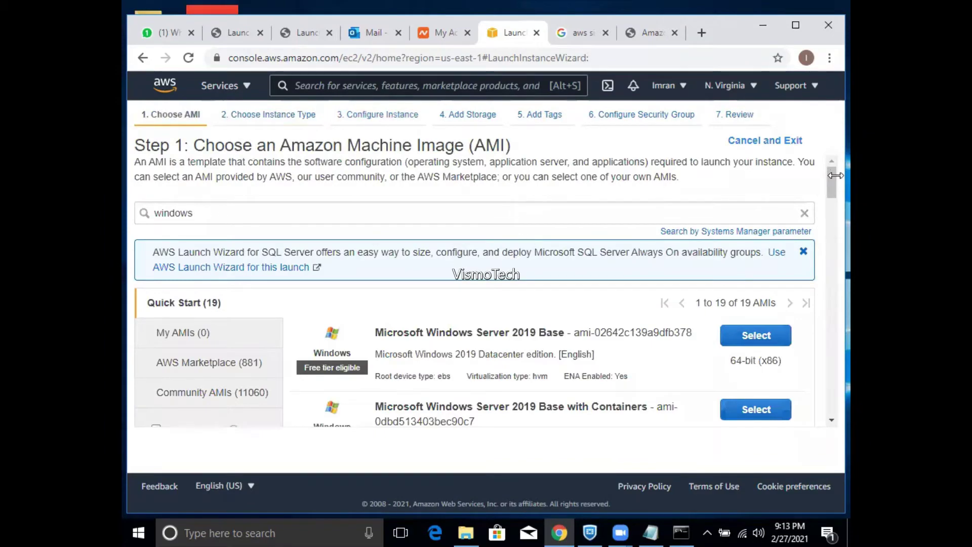
left_click_drag(830, 181, 829, 375)
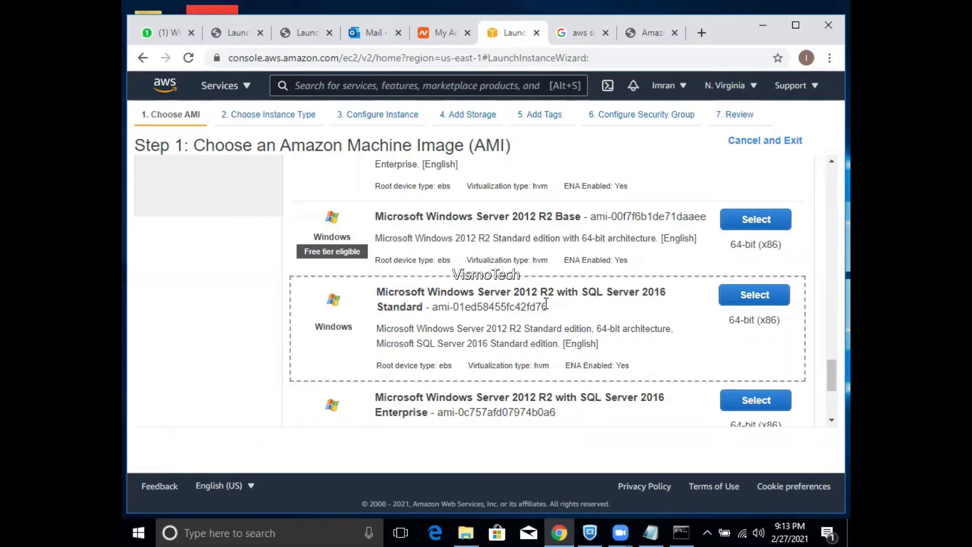
left_click(734, 299)
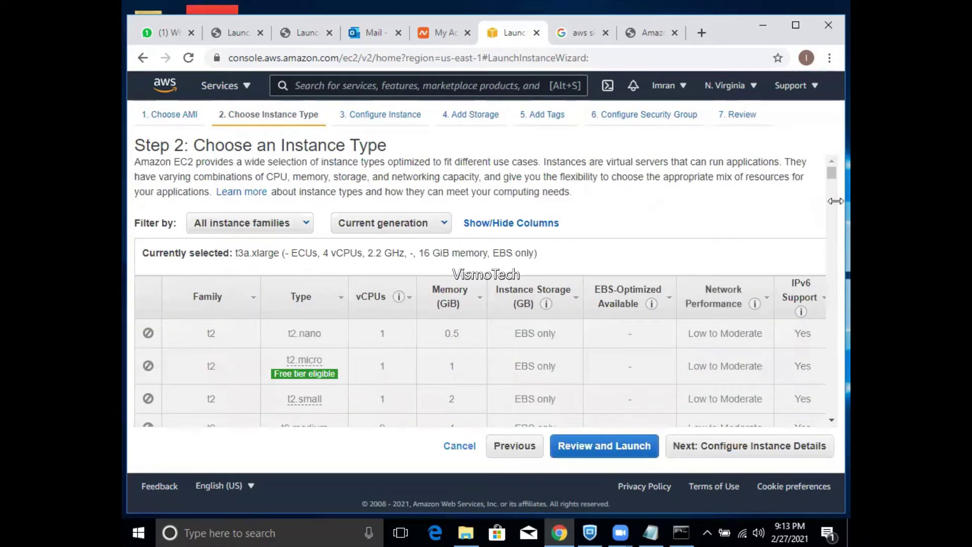
scroll(832, 181, "down", 3)
left_click_drag(832, 181, 831, 192)
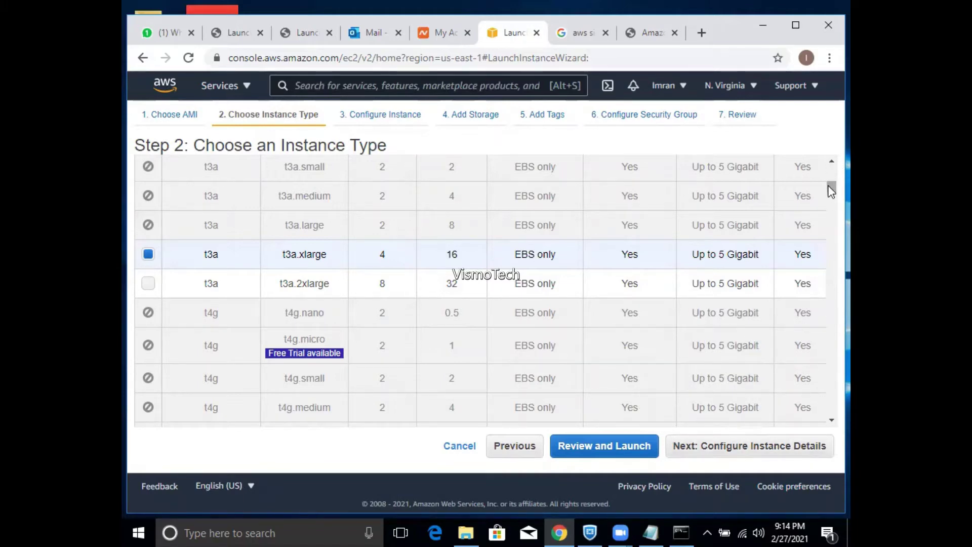
left_click_drag(831, 189, 832, 201)
scroll(831, 200, "down", 2)
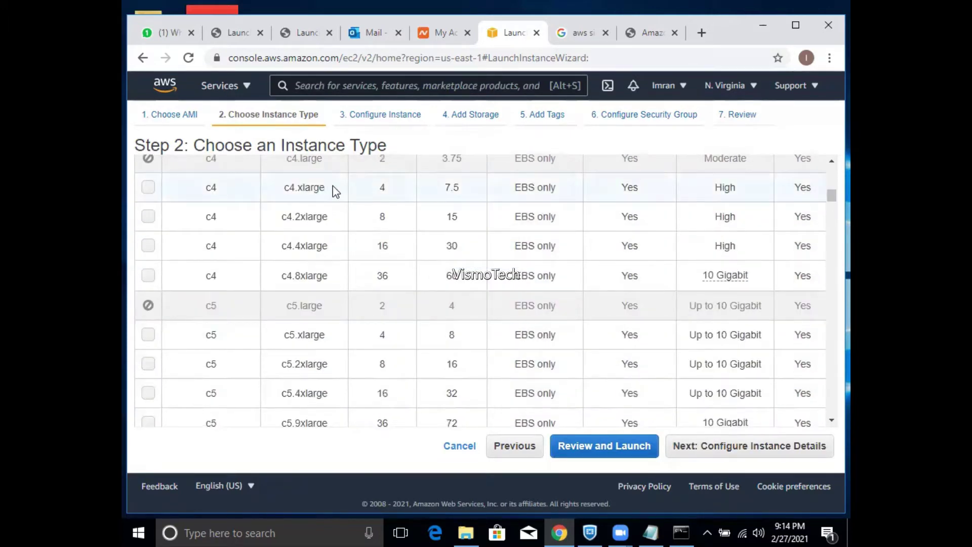
left_click(149, 188)
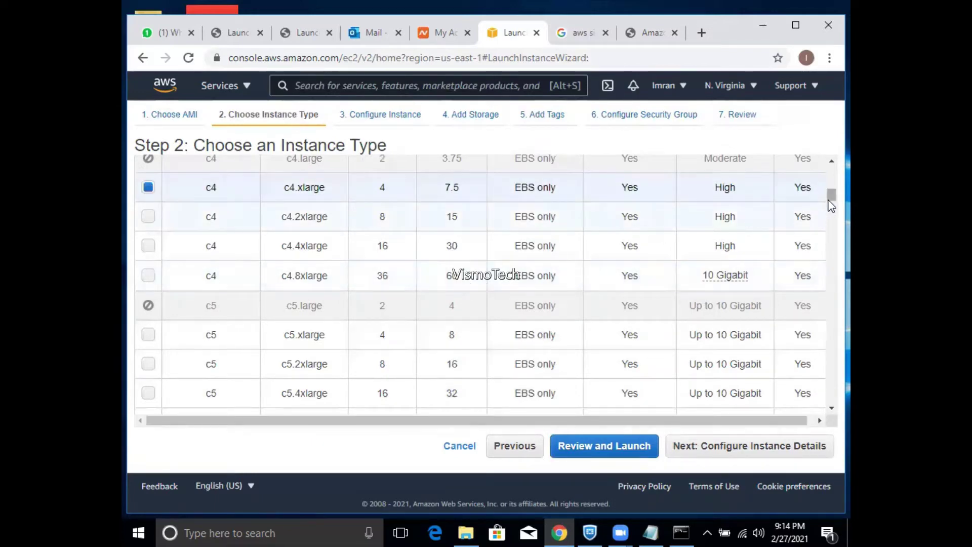
left_click_drag(831, 195, 830, 189)
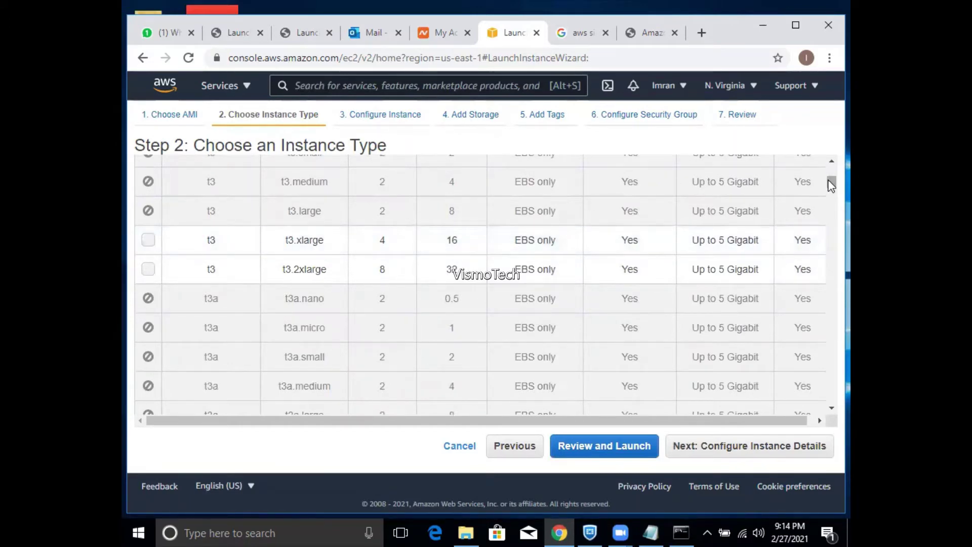
left_click_drag(831, 185, 832, 191)
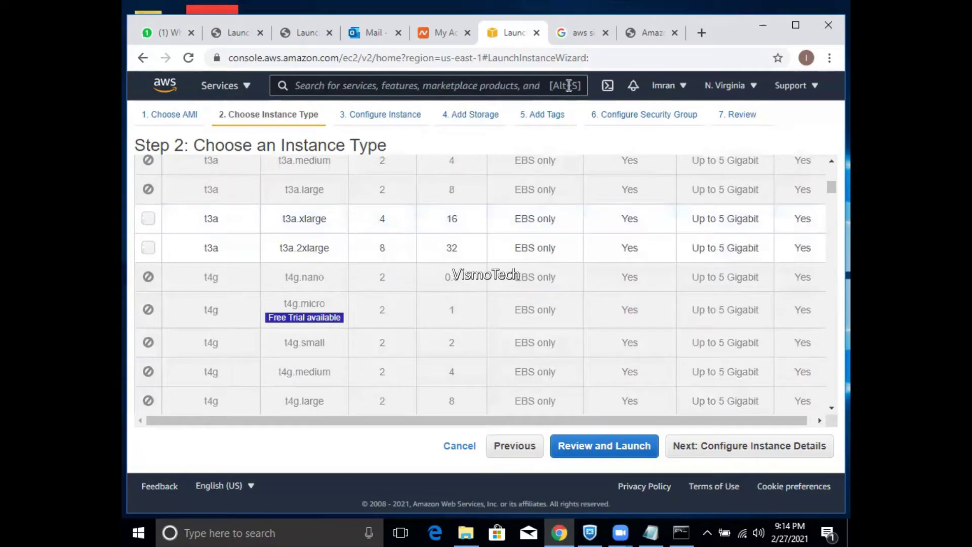
- In the calculator, save the EC2 instance as Windows and Std. SQL Server on t3.2xlarge
left_click(642, 30)
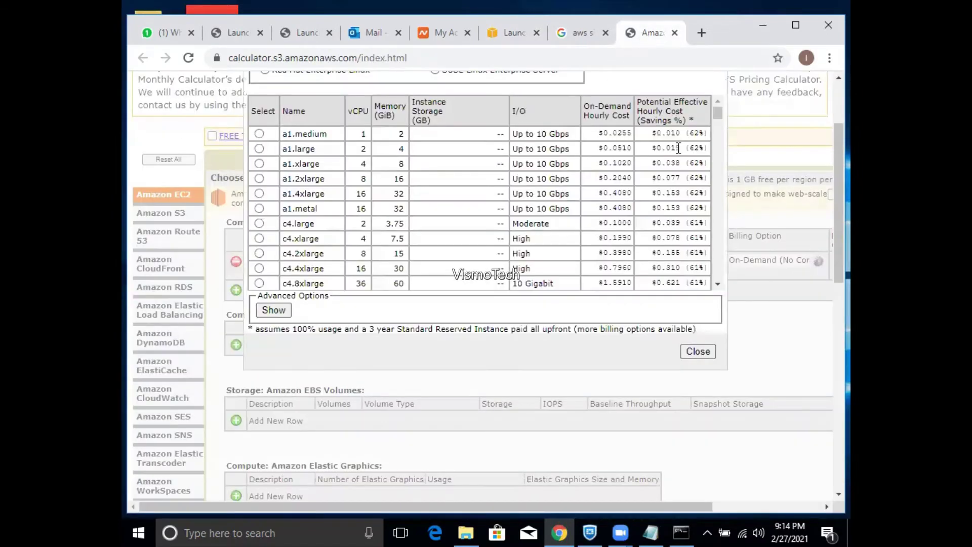
scroll(823, 182, "up", 3)
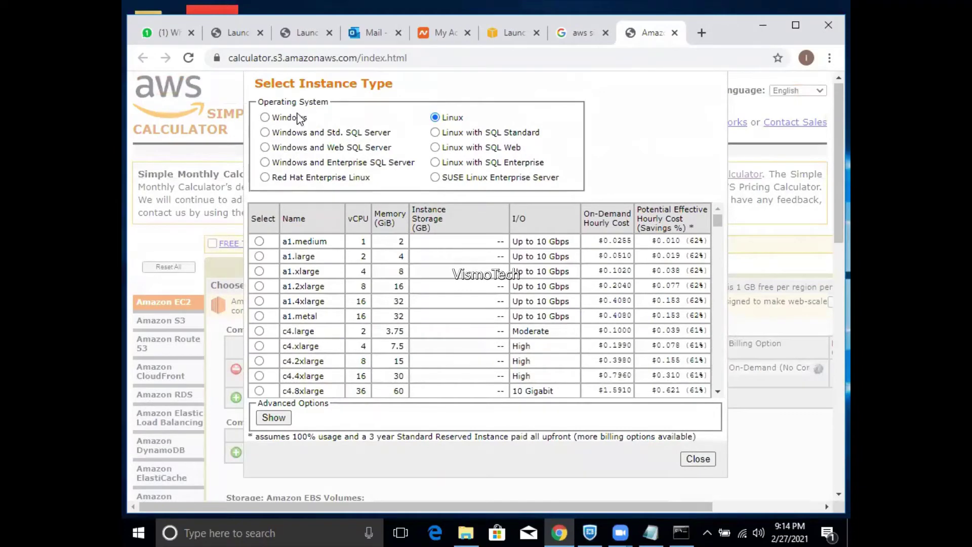
left_click(295, 140)
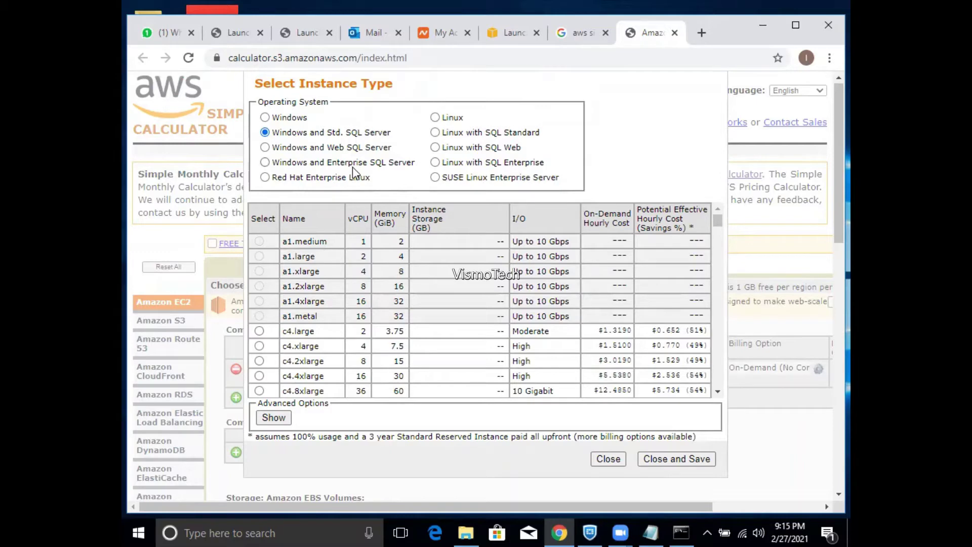
left_click(668, 459)
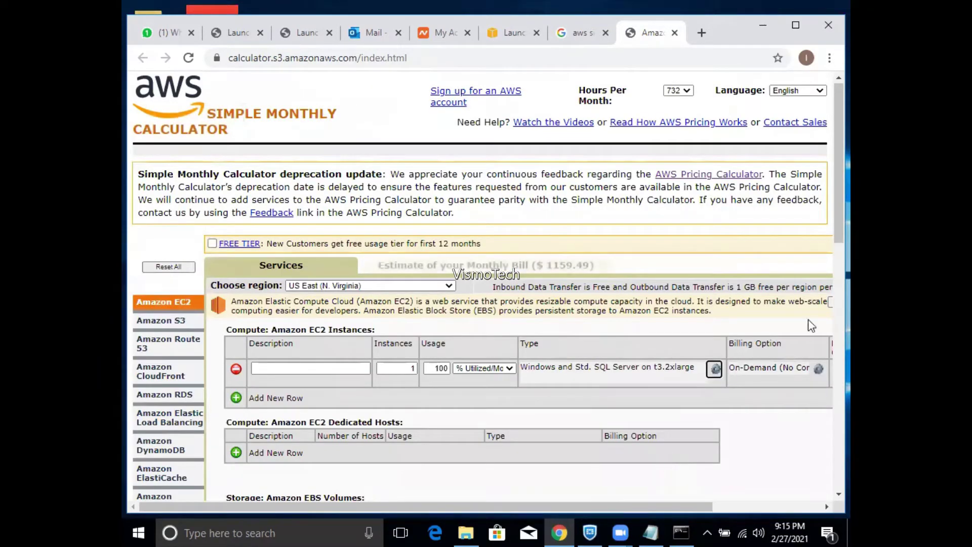
scroll(829, 233, "down", 2)
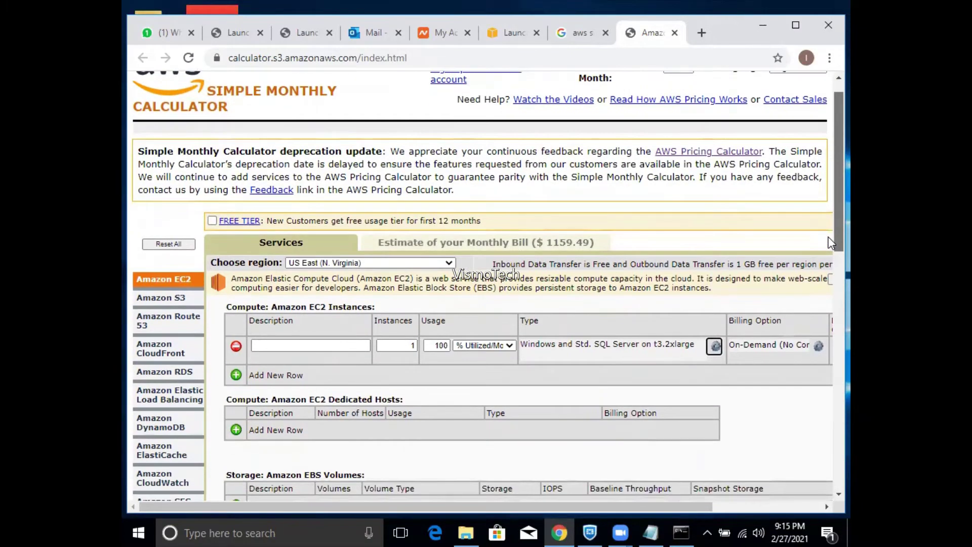
scroll(828, 249, "down", 1)
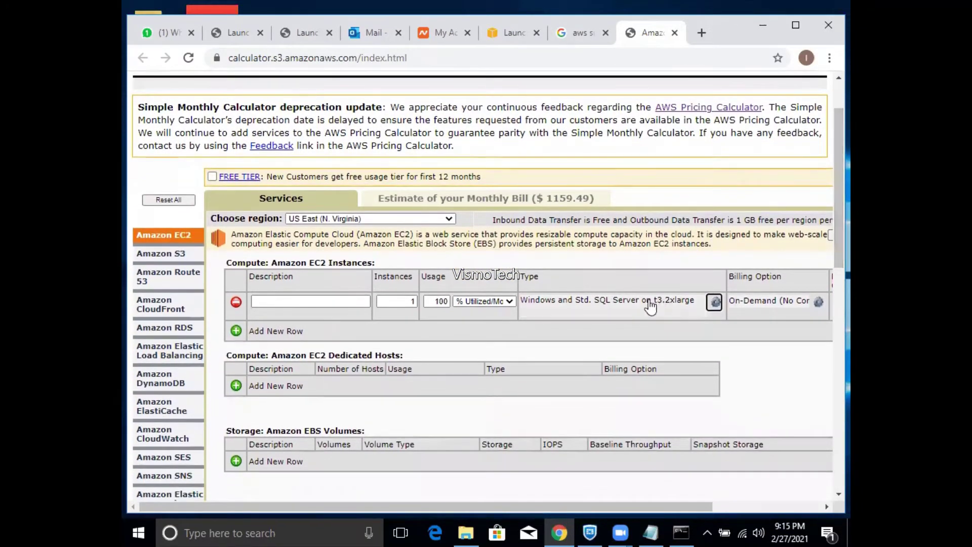
- Reopen the calculator's instance type list to browse sizes, then return to the EC2 wizard
left_click(628, 303)
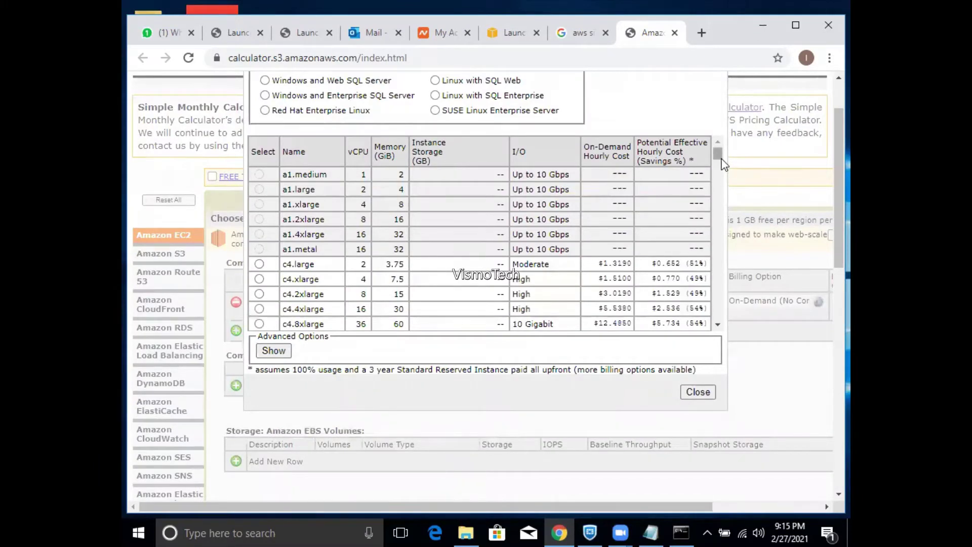
left_click_drag(719, 153, 721, 167)
scroll(721, 167, "up", 1)
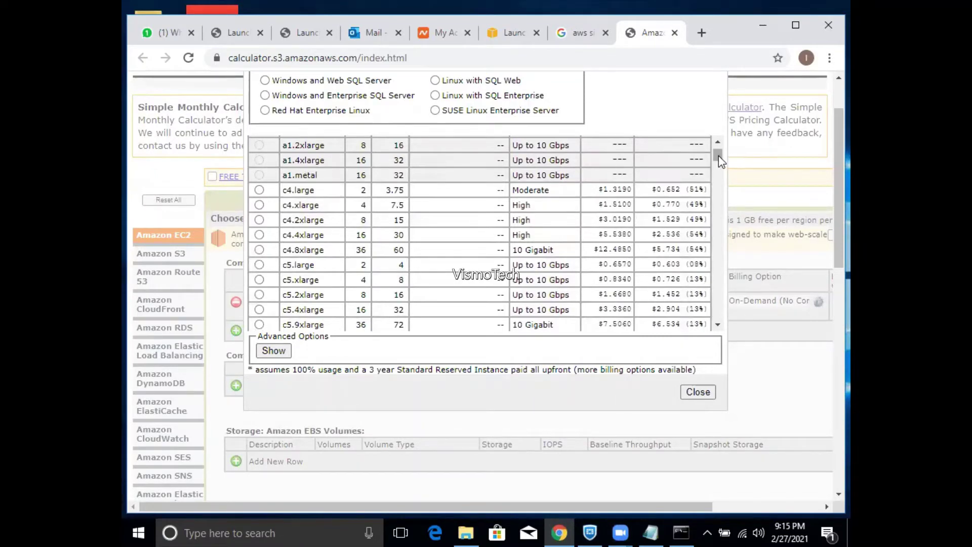
scroll(721, 156, "up", 2)
left_click_drag(720, 156, 719, 162)
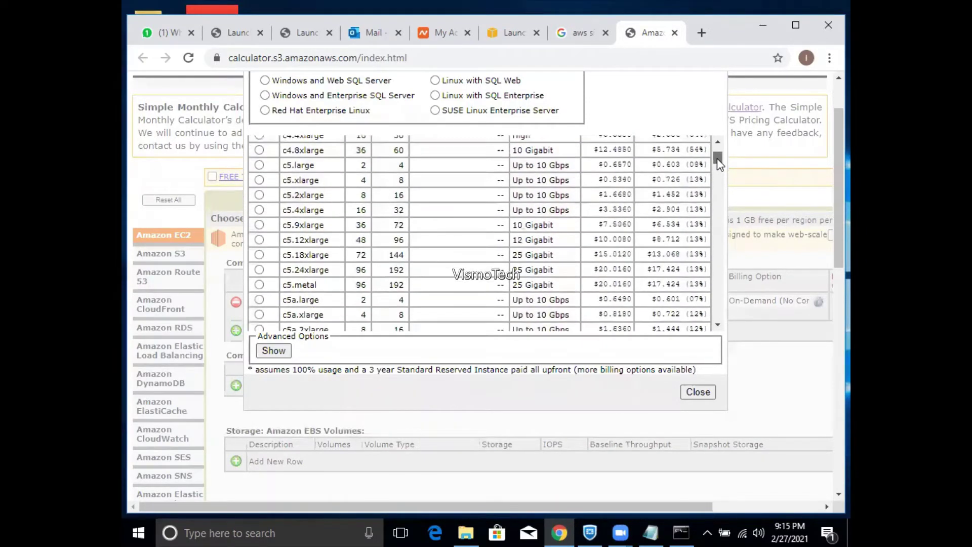
left_click(511, 34)
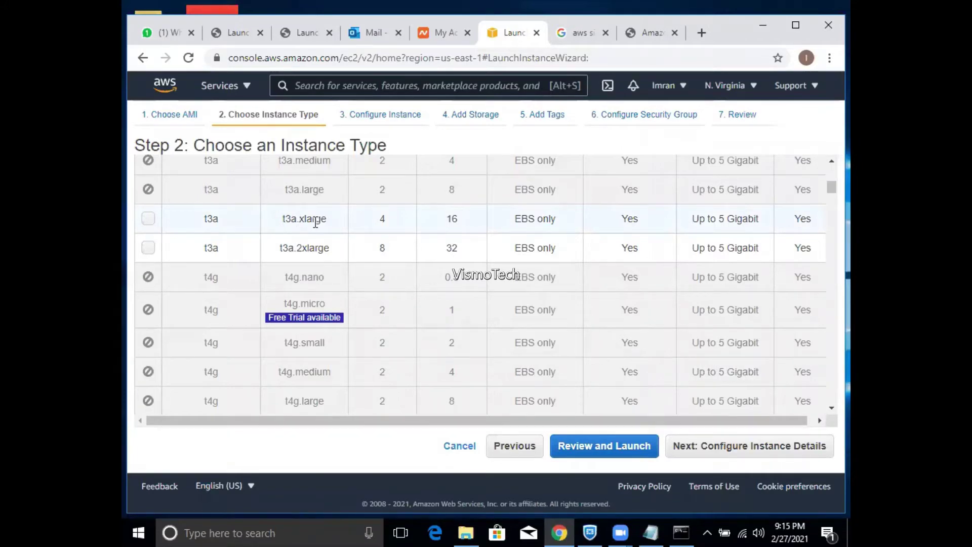
- In the calculator's instance size list, pick t3.xlarge, then switch to t3a.xlarge
left_click(653, 34)
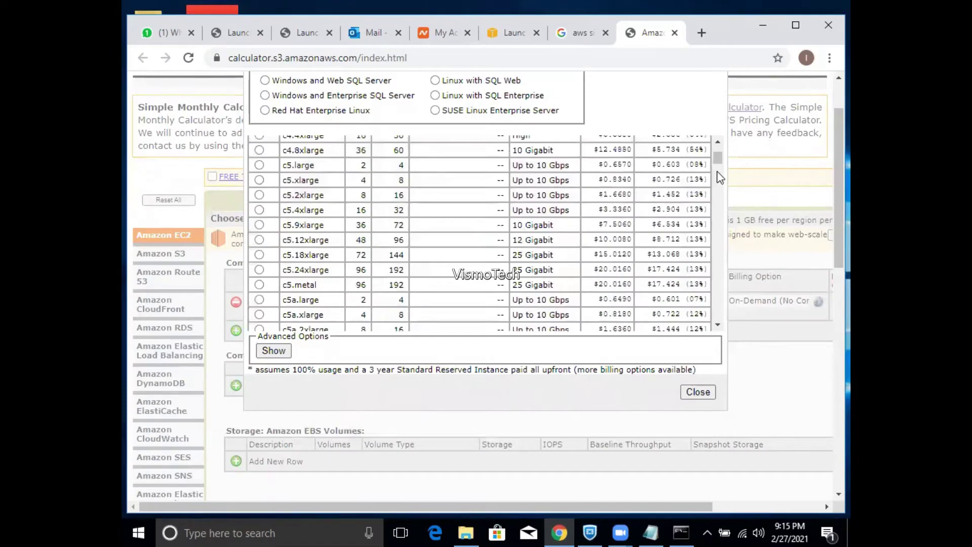
left_click_drag(717, 159, 724, 290)
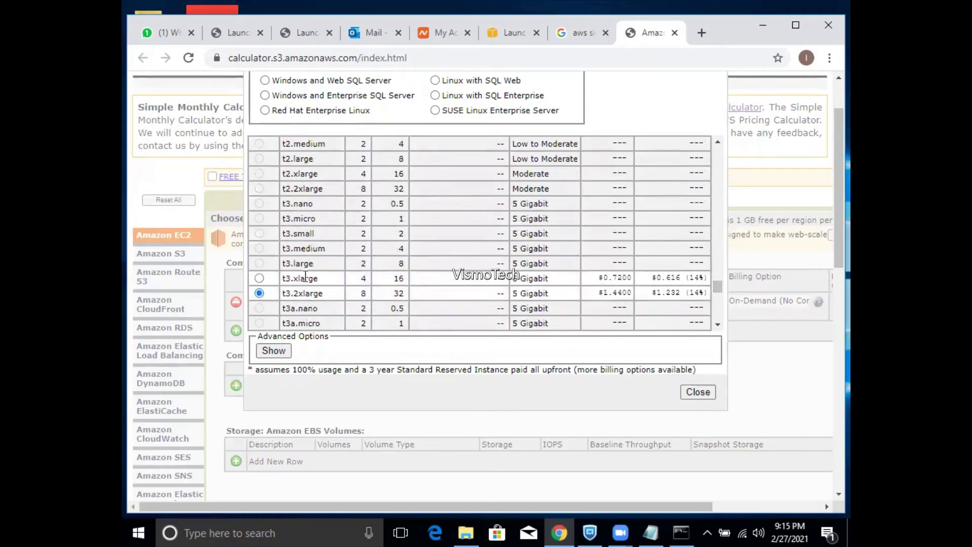
left_click(260, 278)
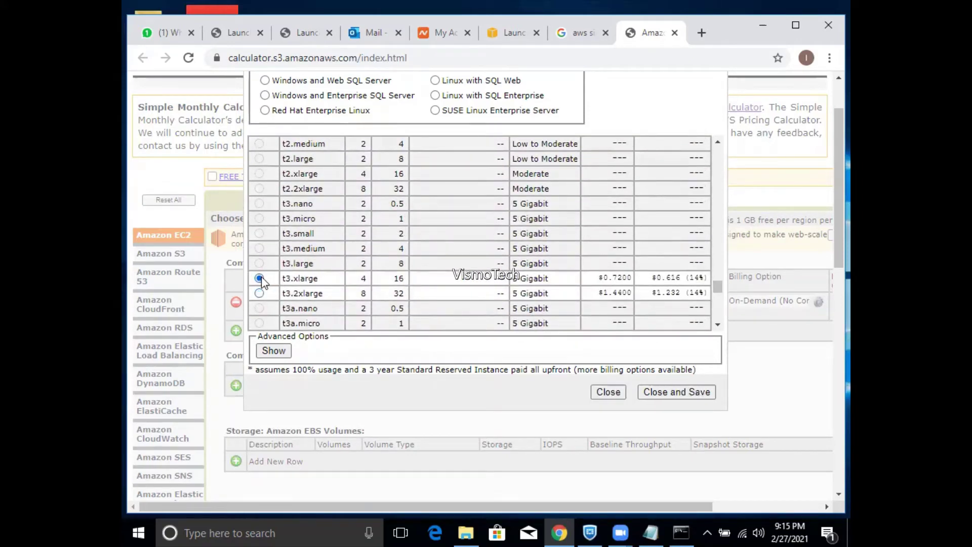
left_click(719, 327)
left_click(718, 327)
left_click(719, 327)
left_click(719, 327)
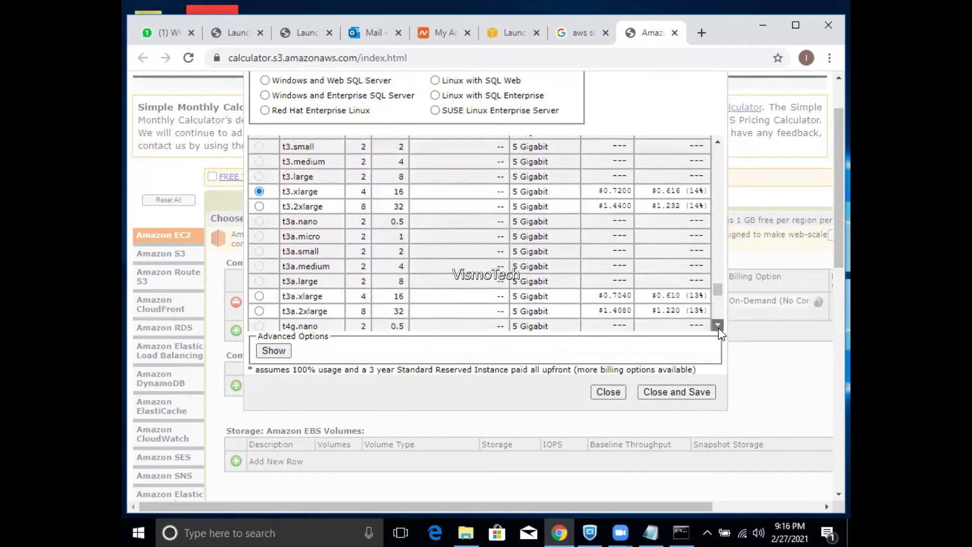
left_click(719, 328)
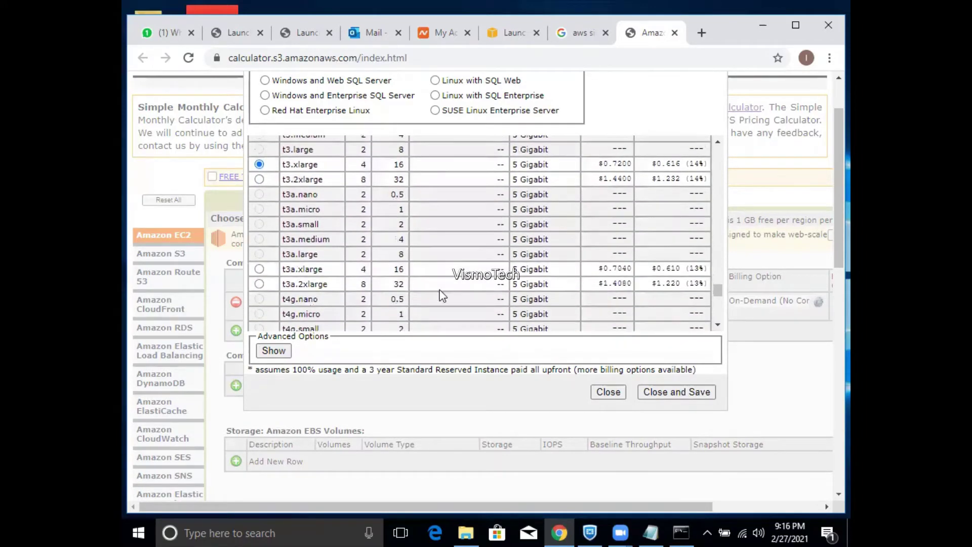
left_click(259, 270)
left_click(511, 42)
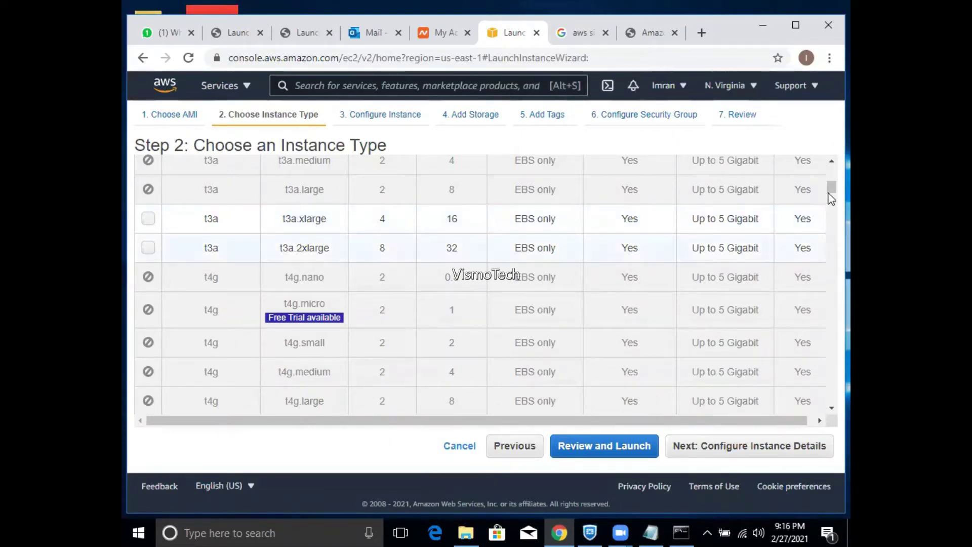
left_click_drag(831, 194, 829, 191)
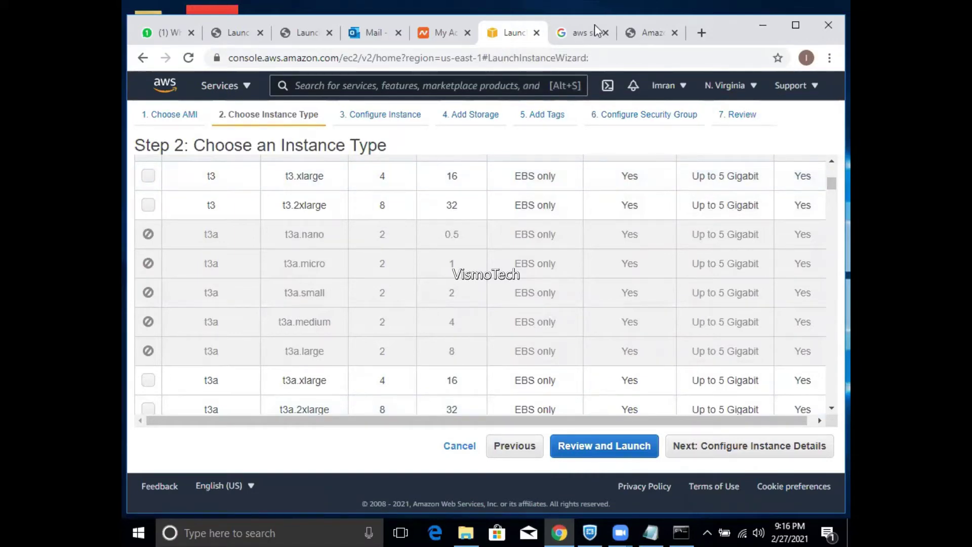
left_click(640, 32)
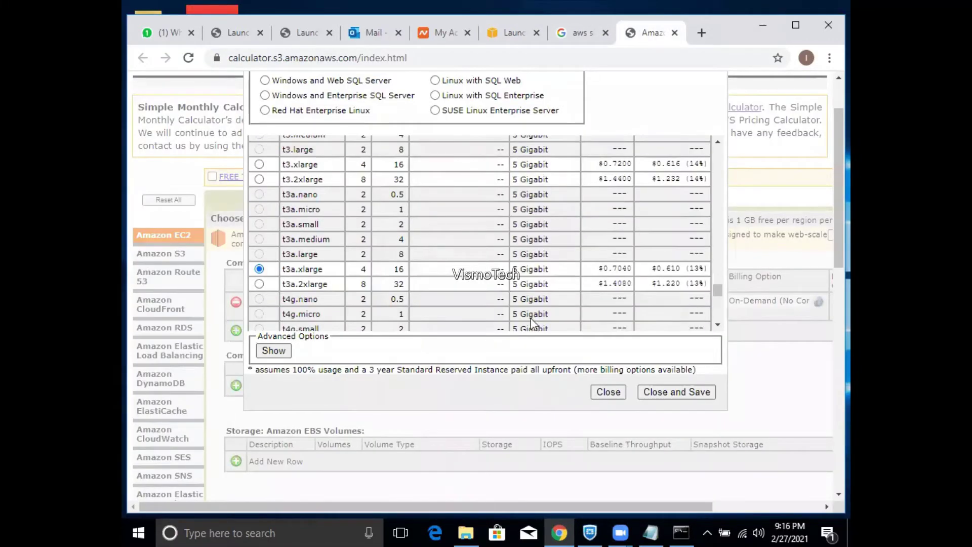
- Save t3a.xlarge as the calculator's EC2 instance type and scroll to the EBS Volumes section
left_click(656, 393)
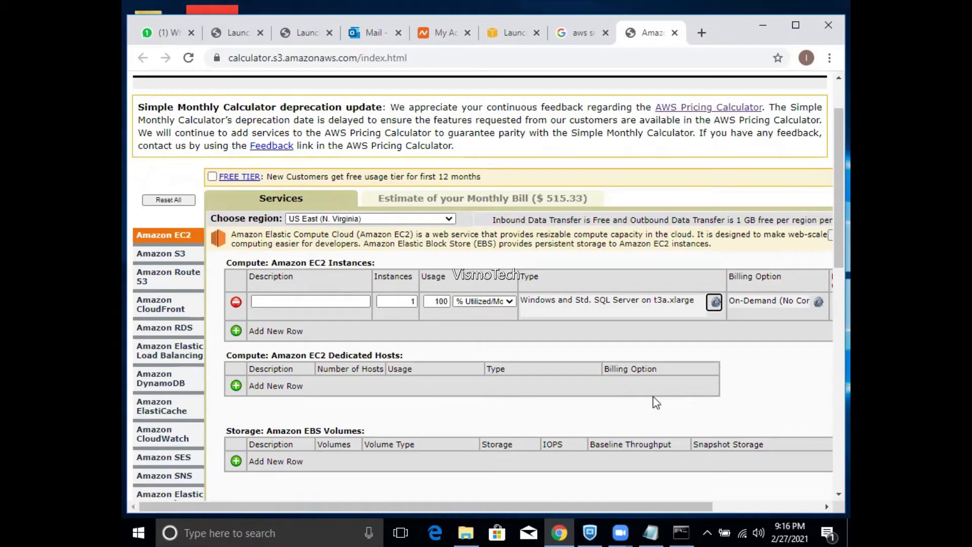
left_click_drag(839, 244, 828, 328)
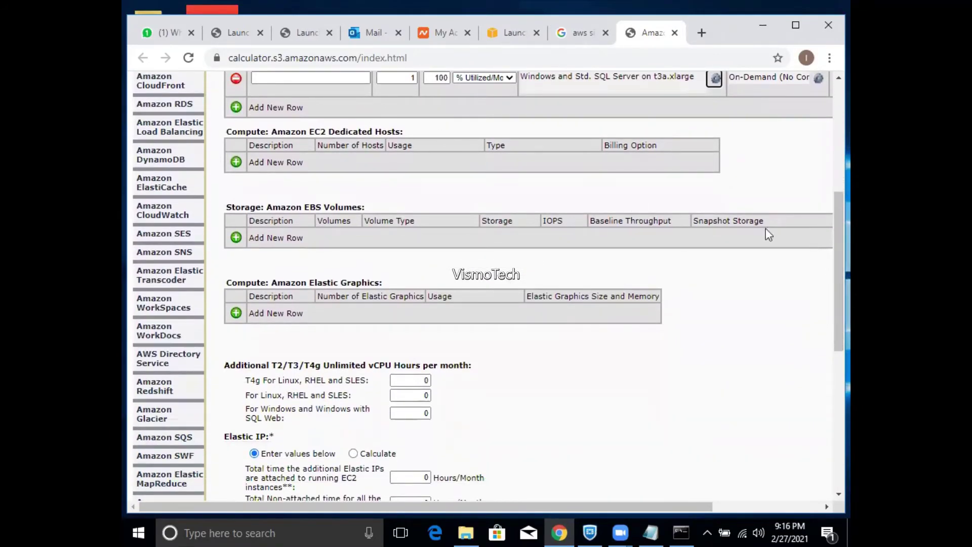
left_click_drag(827, 242, 831, 221)
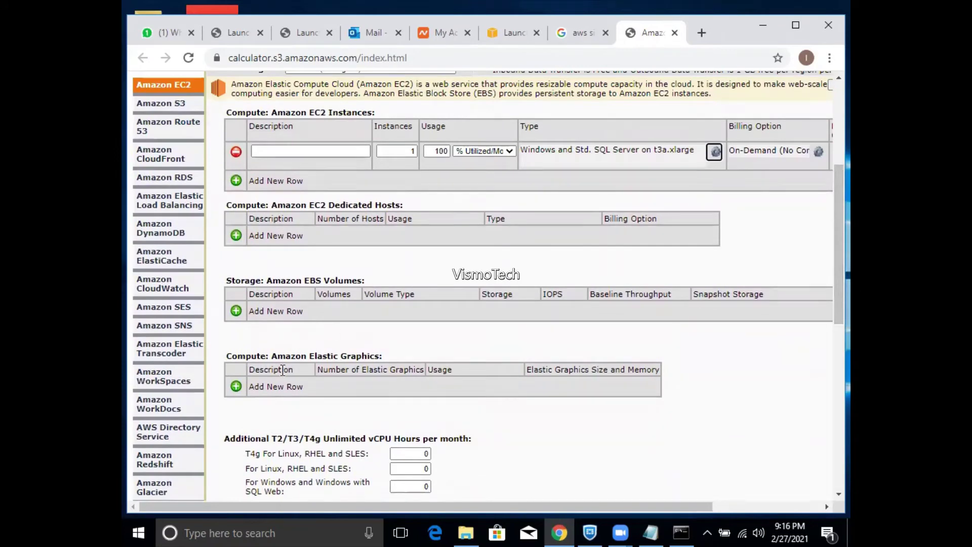
- Add two General Purpose SSD EBS volume rows with storage sizes 40 GB and 50 GB
left_click(236, 312)
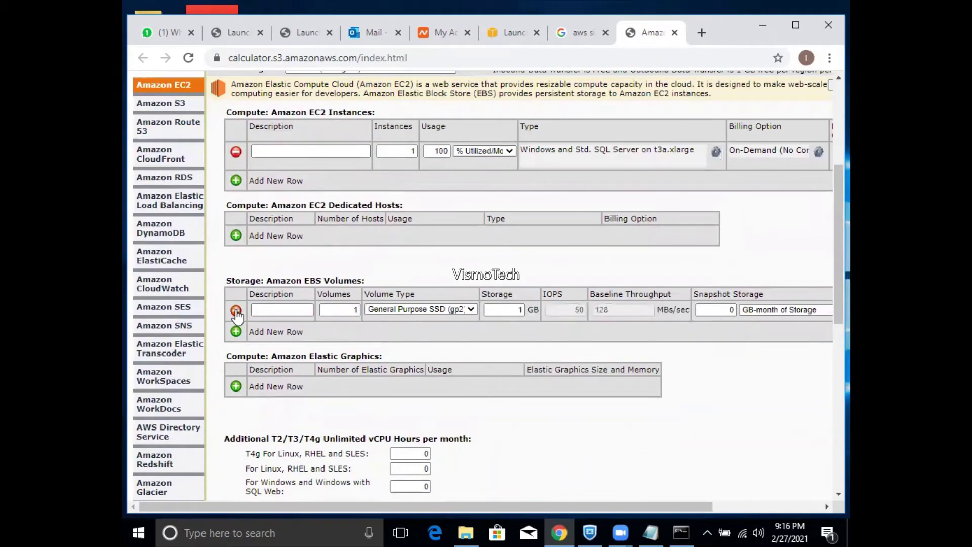
double_click(518, 310)
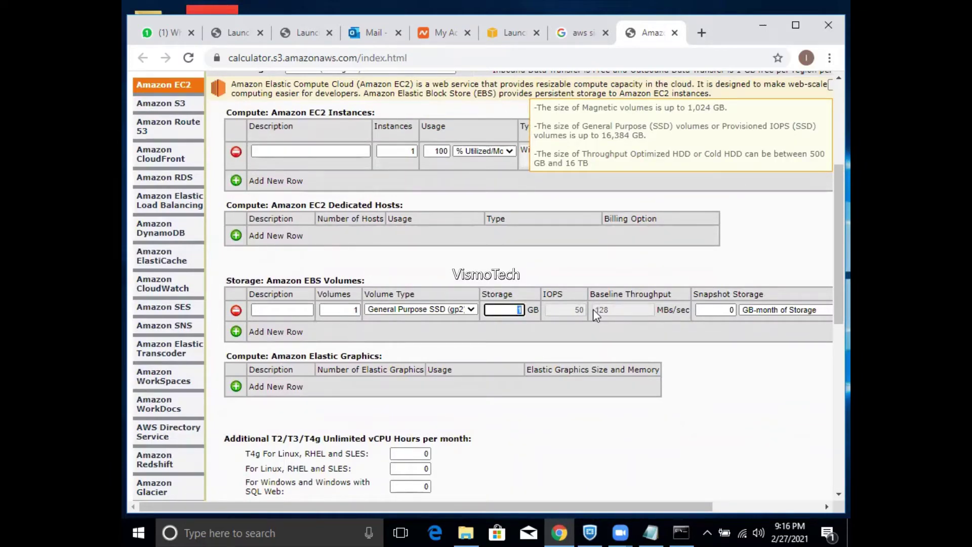
type("40")
left_click(237, 331)
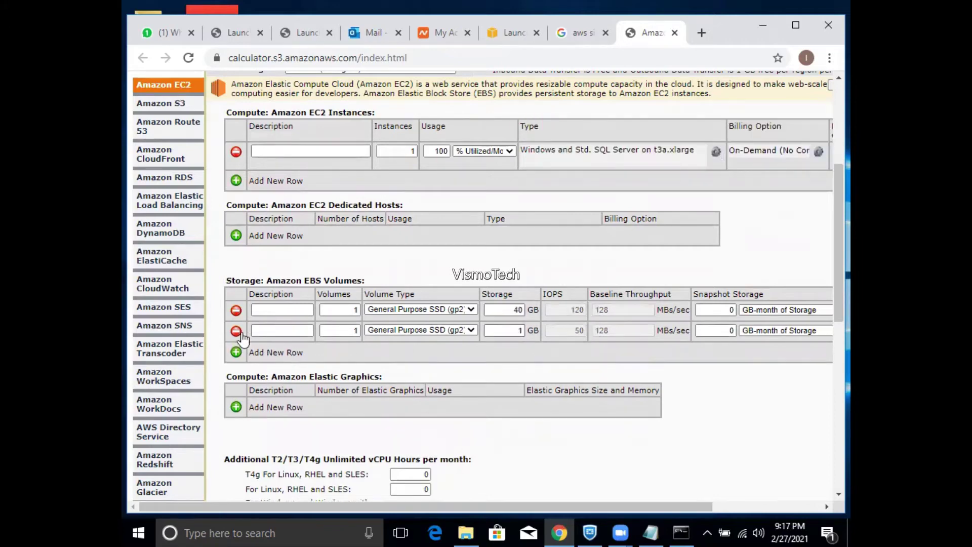
double_click(494, 333)
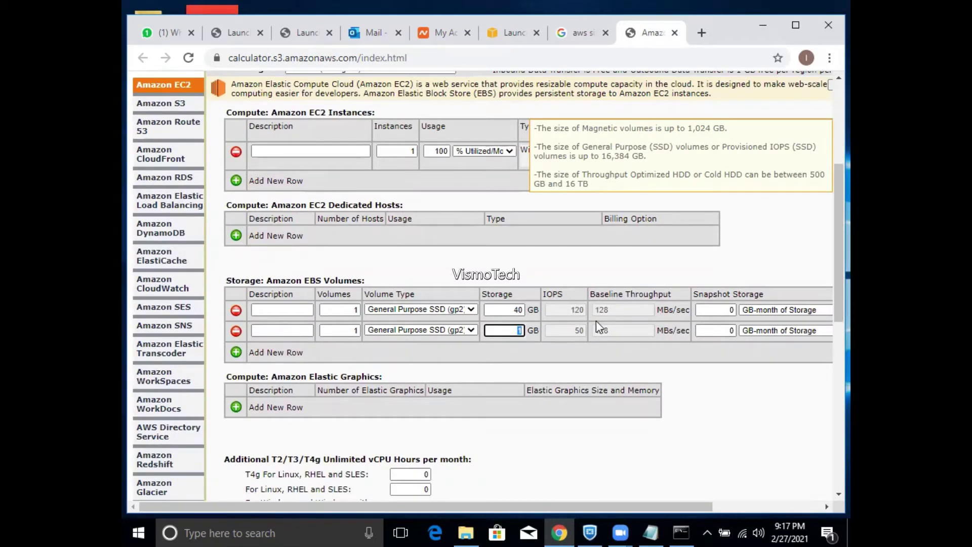
type("50")
left_click(730, 401)
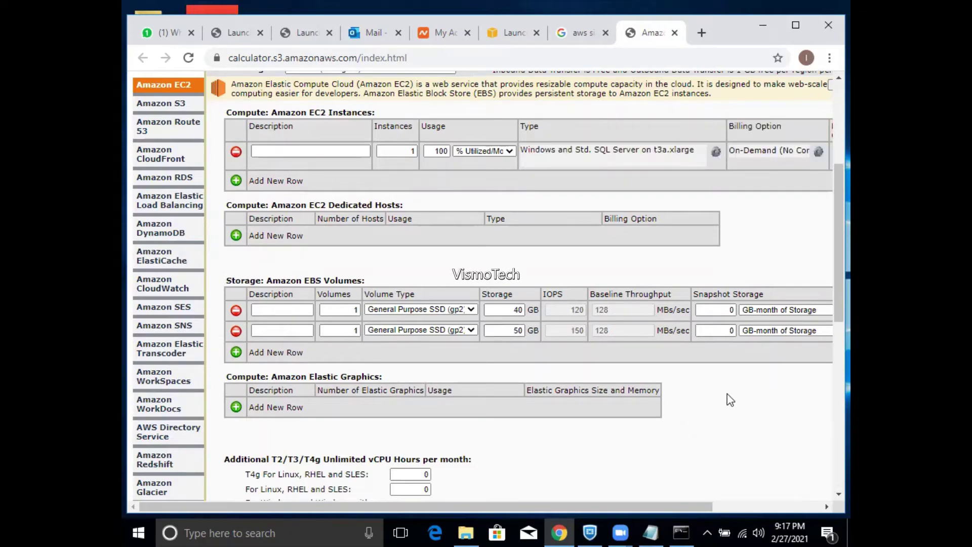
left_click_drag(828, 301, 828, 236)
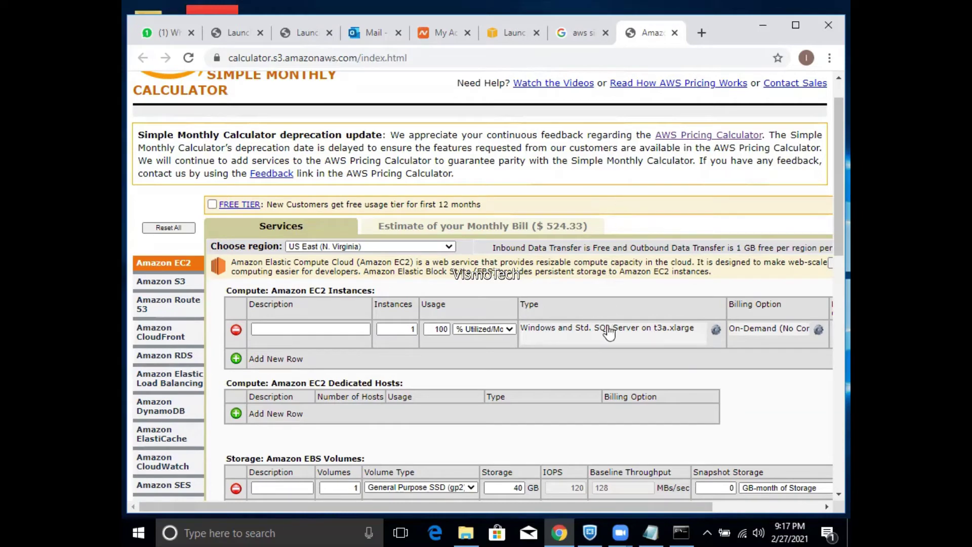
- Save t3.xlarge as the EC2 row's instance type, then reopen and close the type list unchanged
left_click(580, 334)
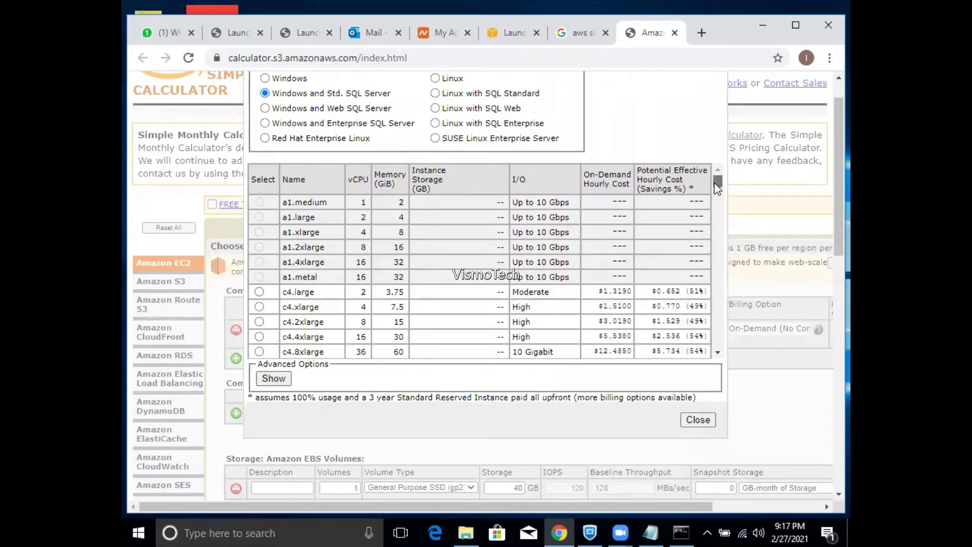
left_click_drag(718, 188, 720, 320)
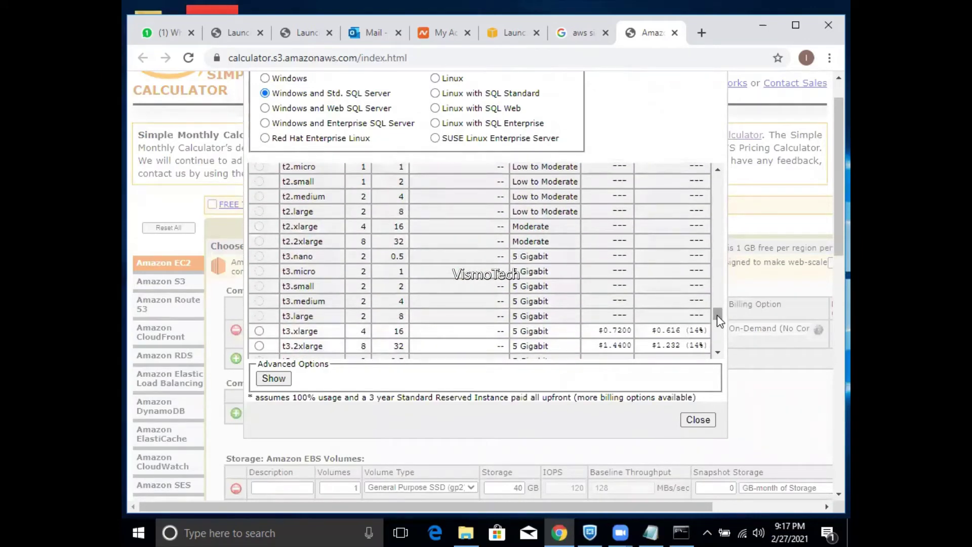
left_click(259, 331)
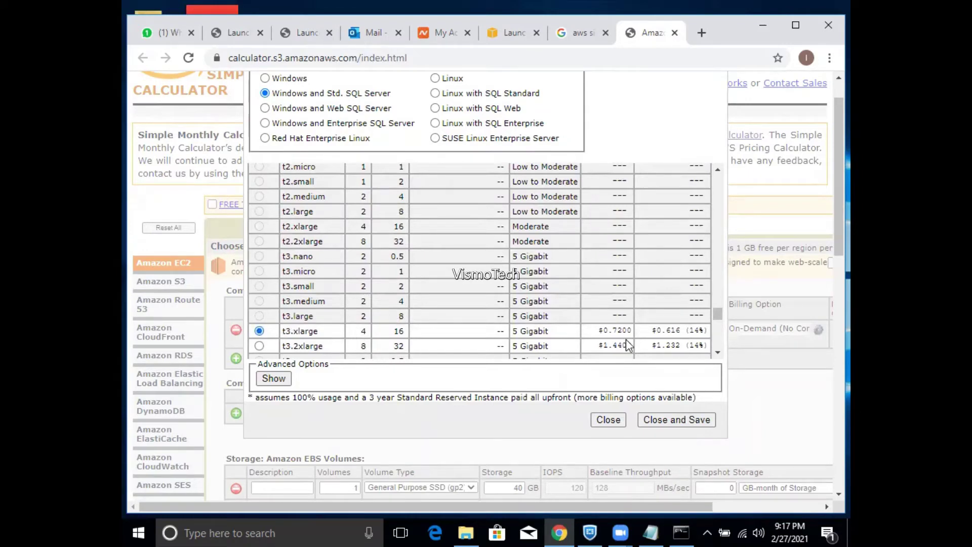
left_click(671, 421)
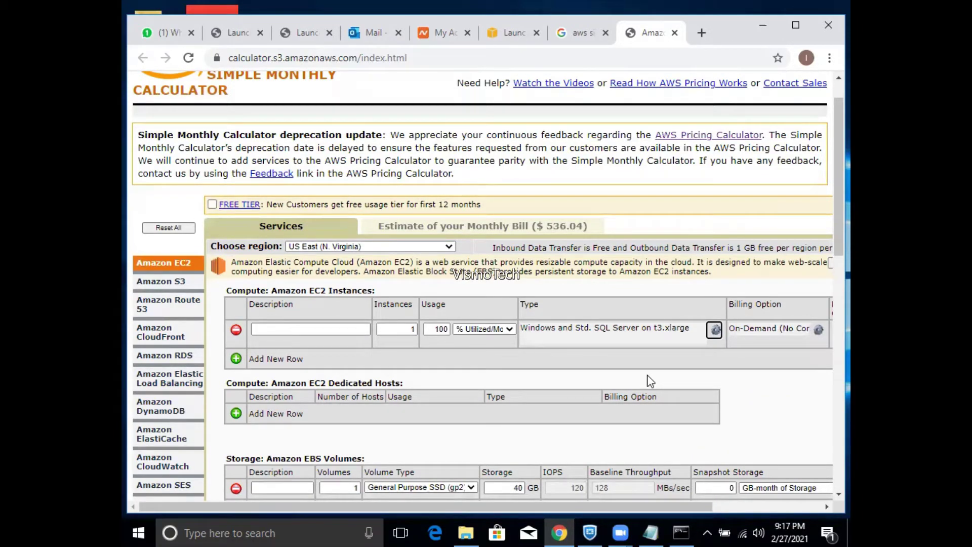
left_click(635, 336)
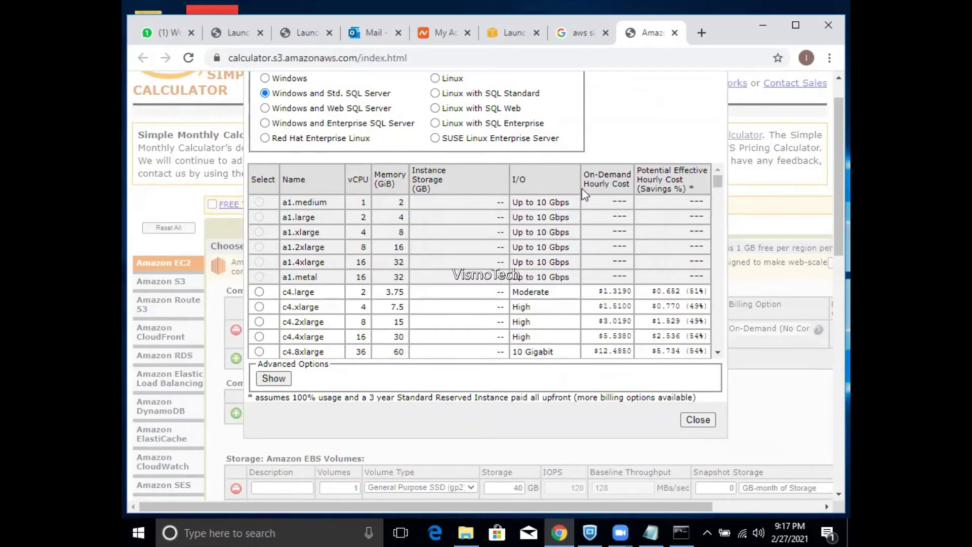
left_click(697, 420)
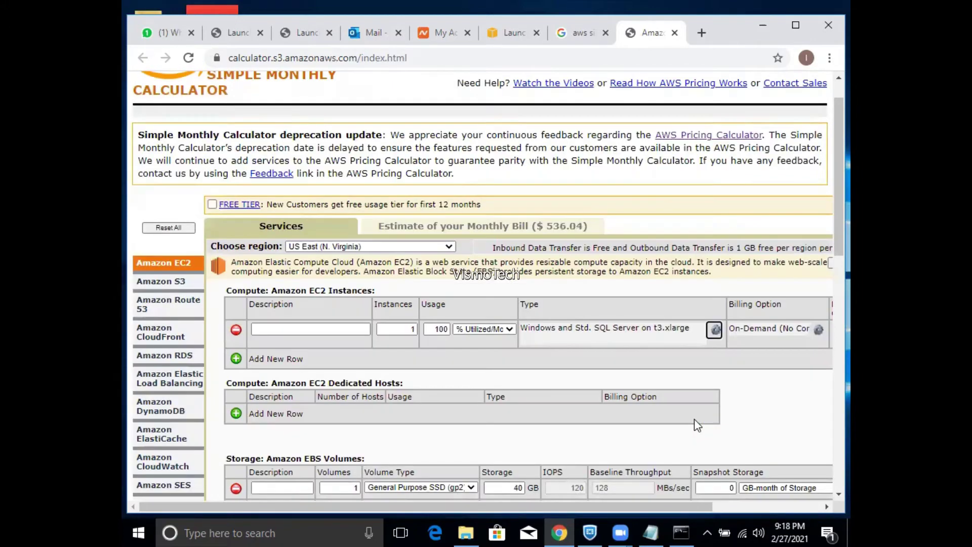
- Pick Europe (London), reload the calculator page, then set Europe (London) again on the fresh estimate
left_click(384, 249)
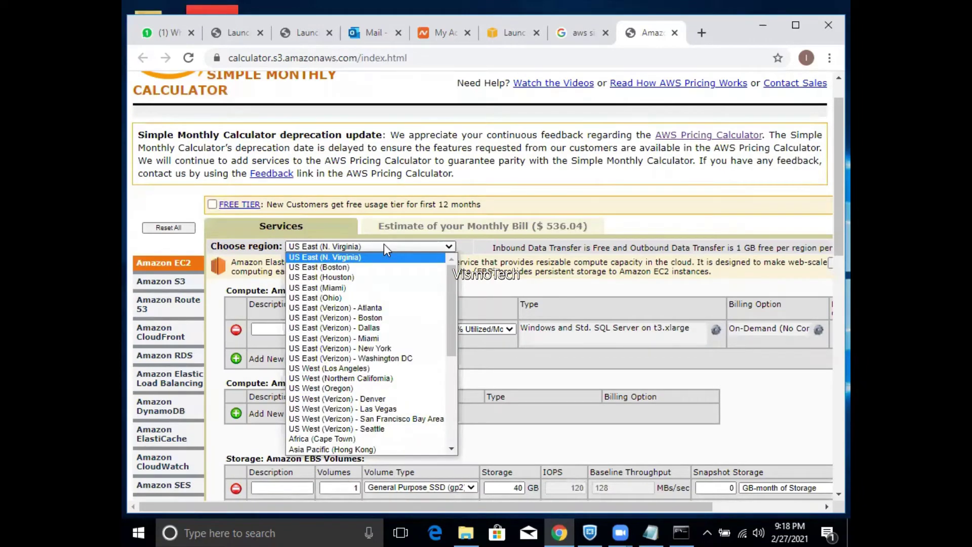
left_click_drag(453, 330, 448, 402)
left_click(336, 416)
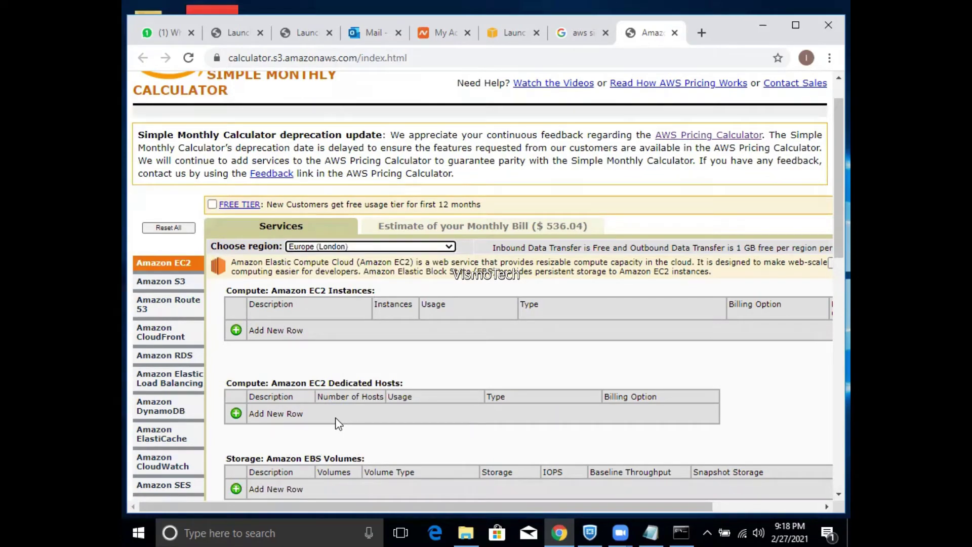
left_click(535, 58)
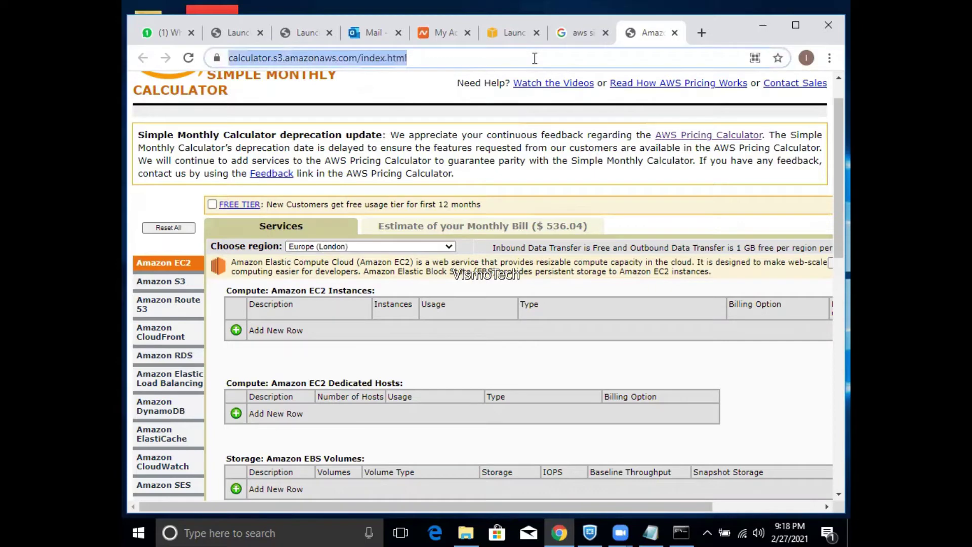
key("Return")
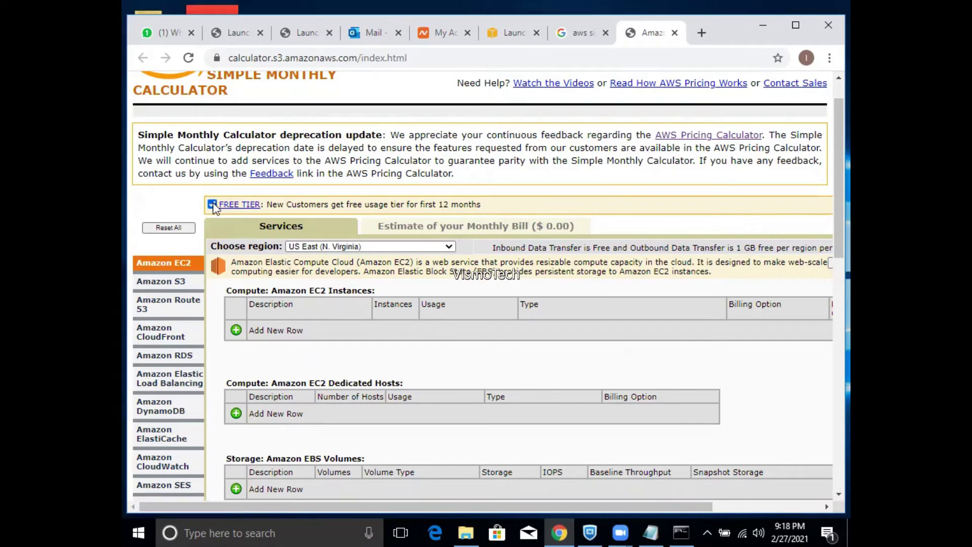
left_click(323, 248)
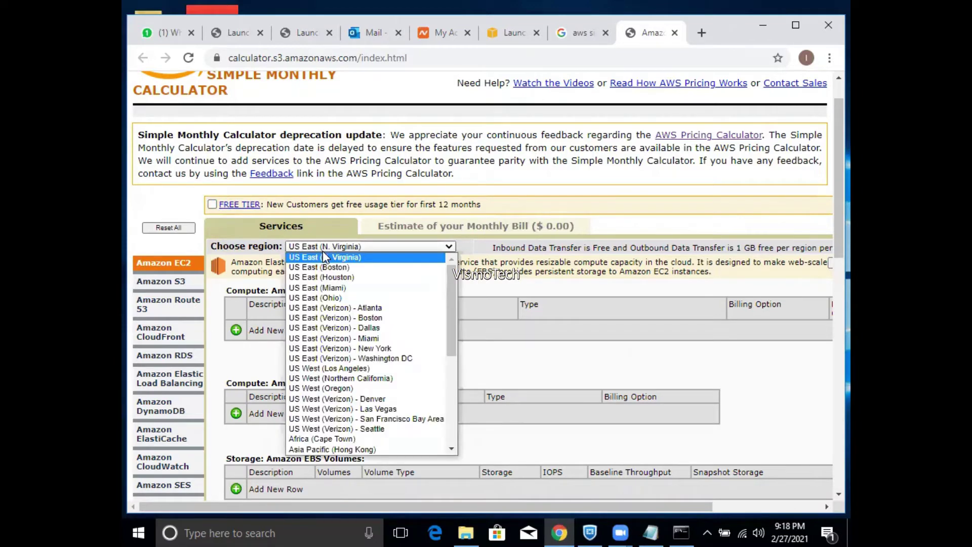
left_click_drag(451, 336, 454, 381)
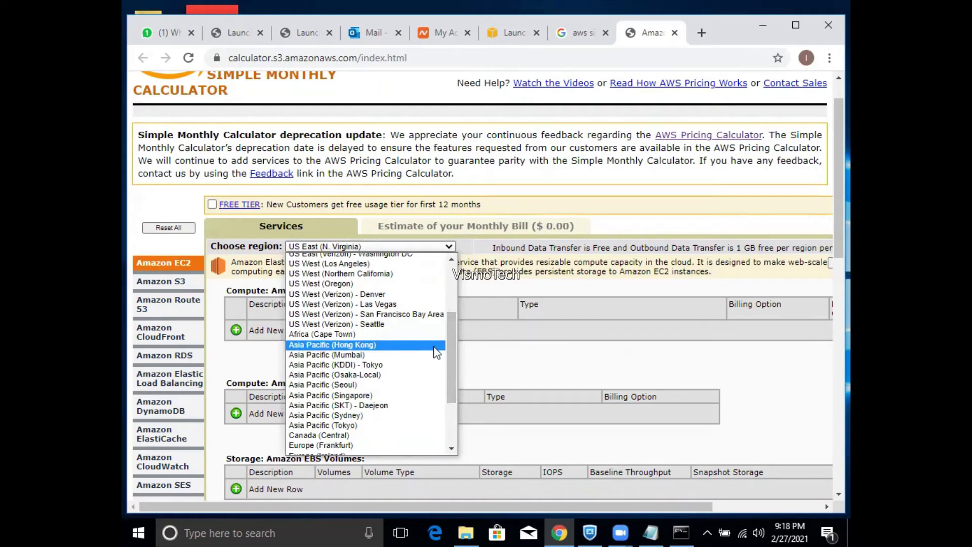
left_click_drag(450, 358, 452, 384)
left_click(344, 409)
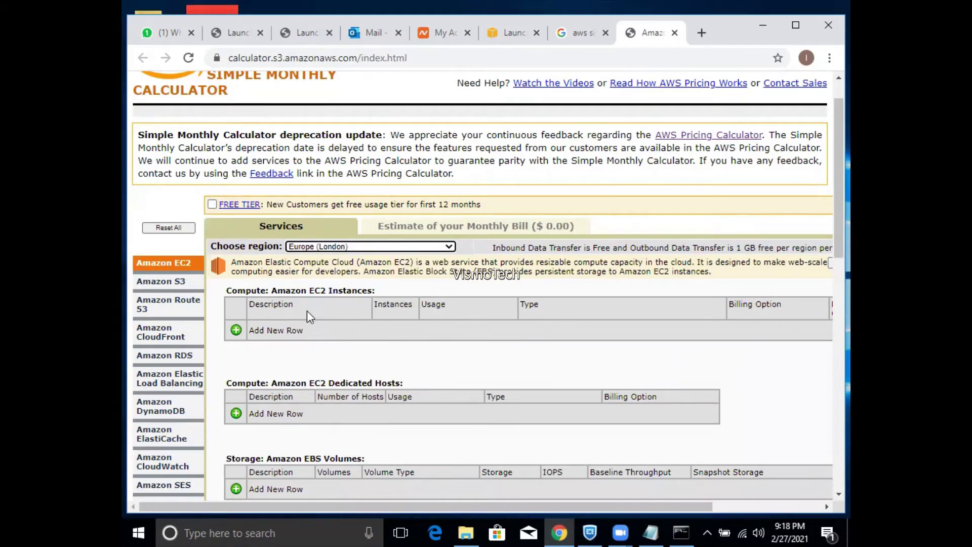
- Add a London EC2 instance row running Windows and Std. SQL Server on t3.xlarge
left_click(236, 330)
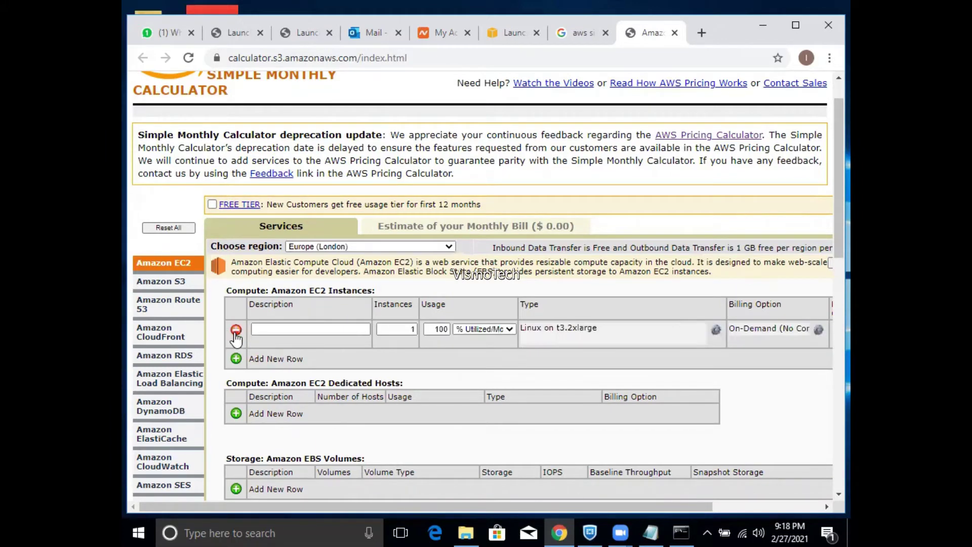
left_click(572, 342)
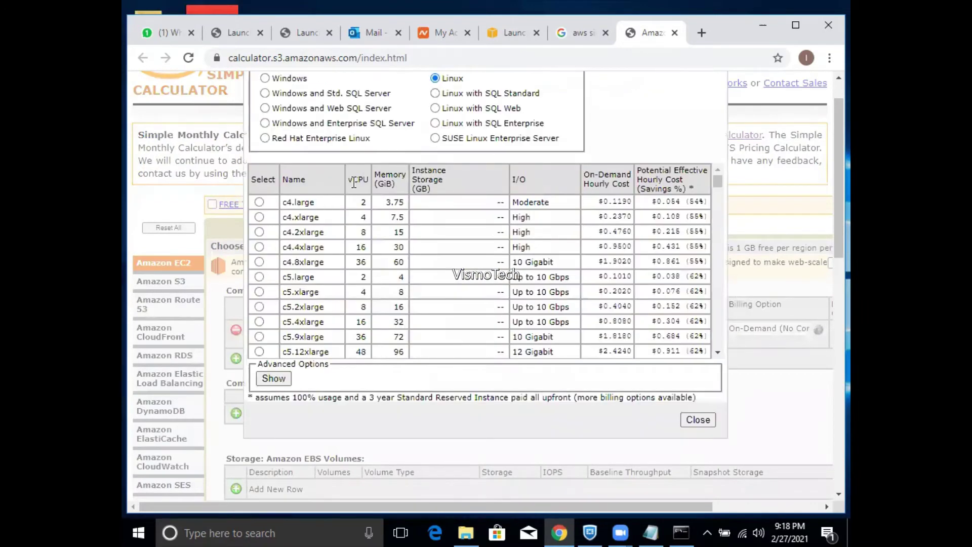
left_click(265, 93)
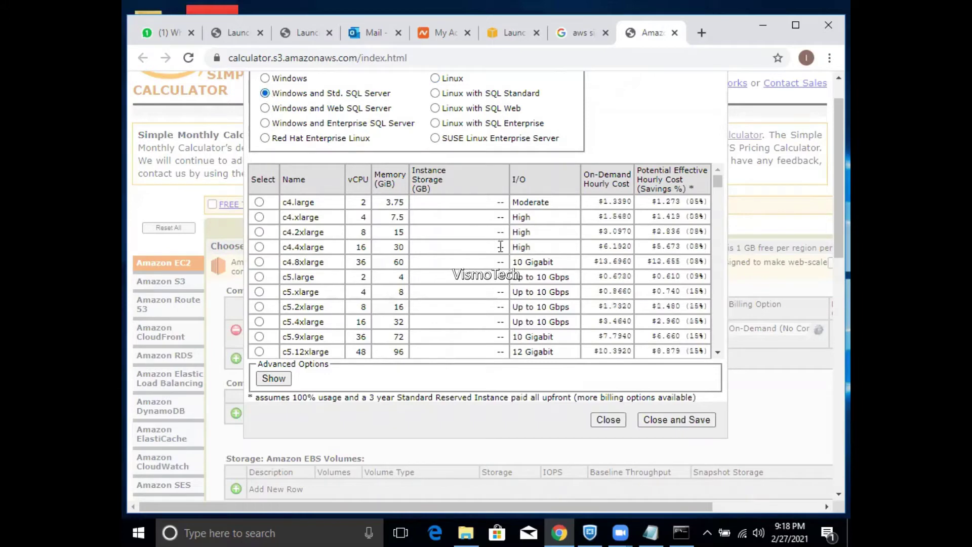
scroll(718, 188, "down", 2)
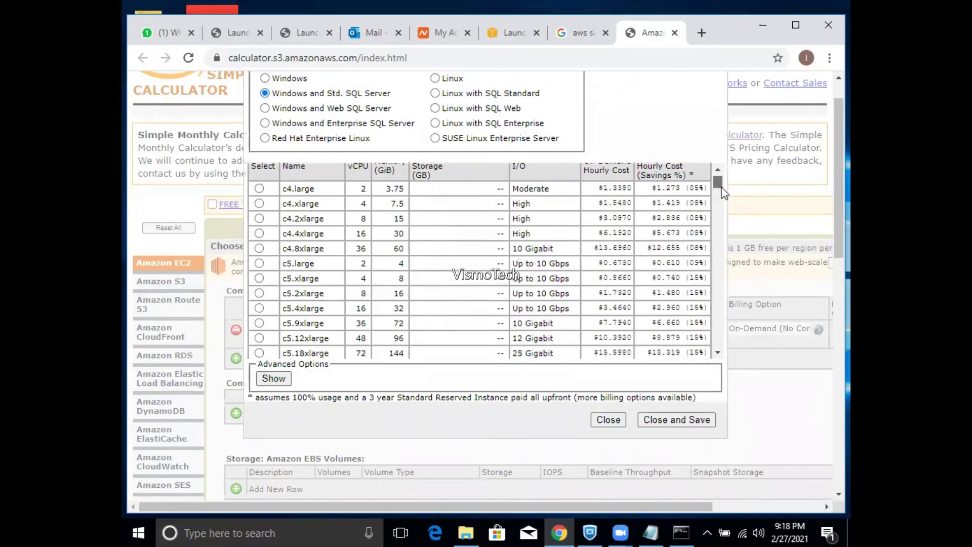
scroll(719, 212, "down", 15)
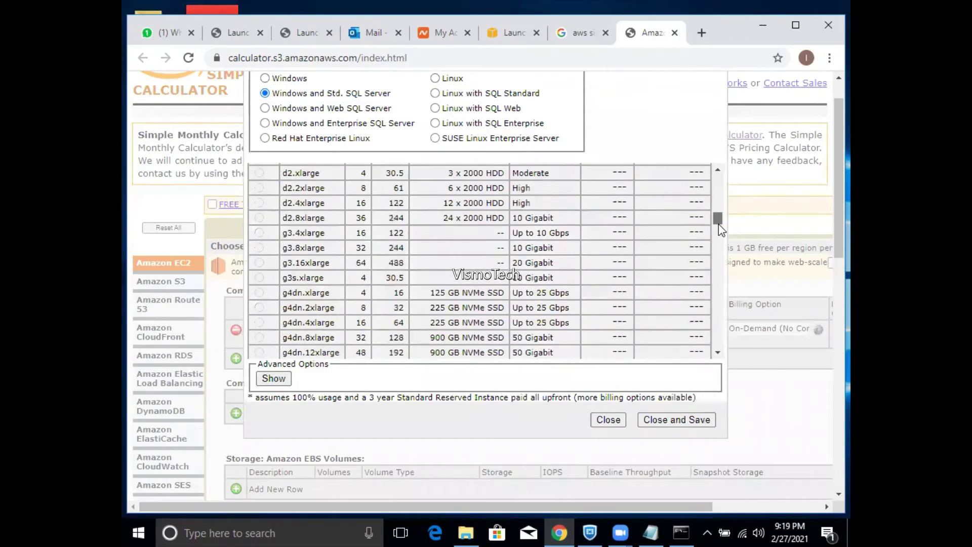
left_click_drag(719, 233, 718, 338)
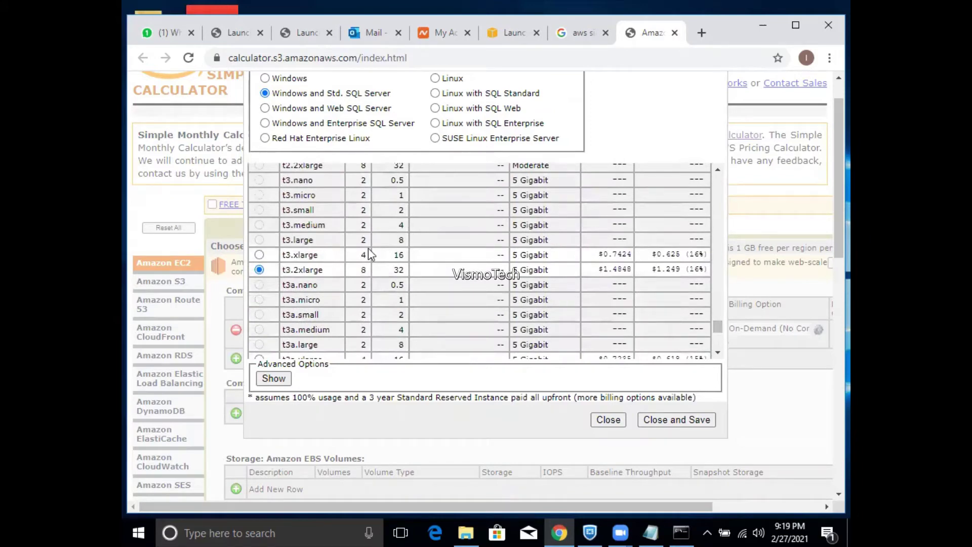
left_click(259, 255)
left_click(662, 420)
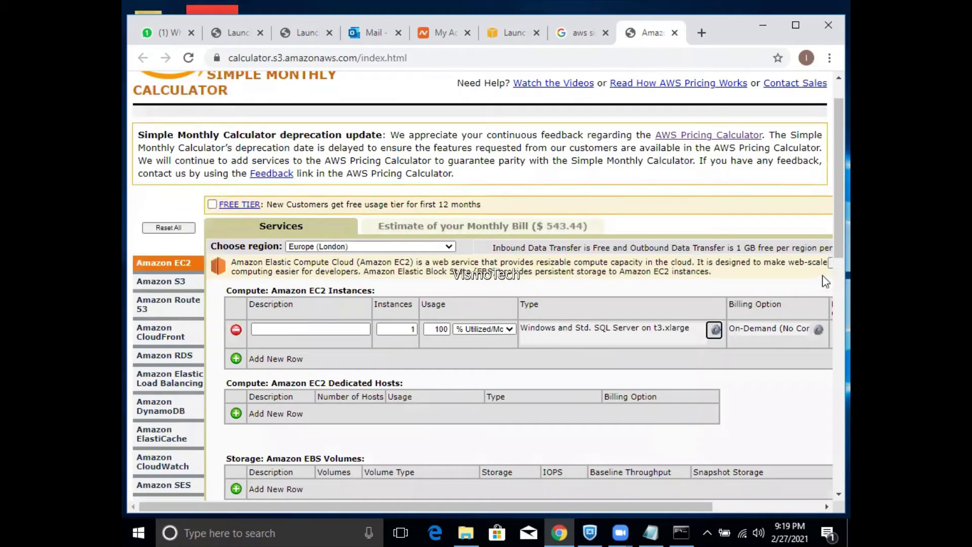
scroll(828, 238, "down", 3)
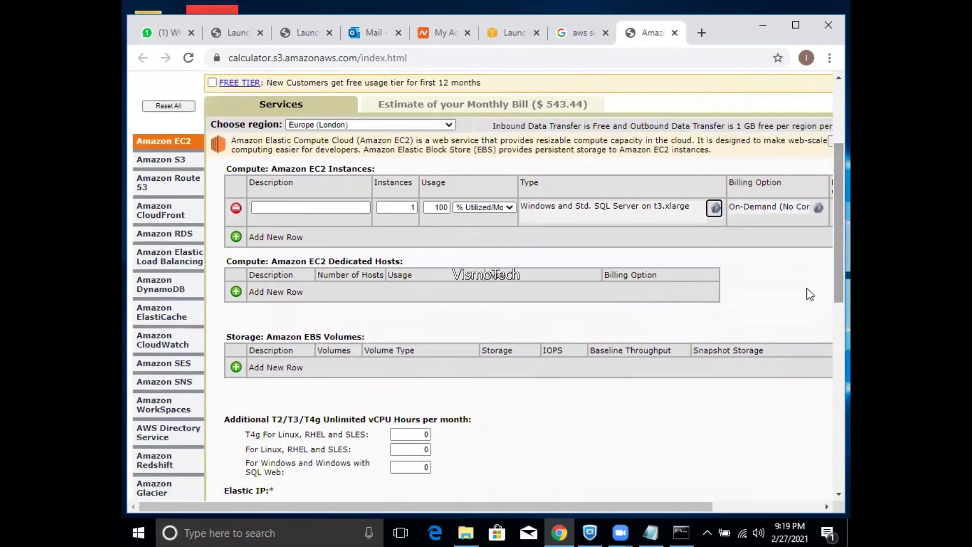
- Add two General Purpose SSD volumes of 40 GB and 50 GB, discarding a stray Dedicated Hosts row
left_click(236, 292)
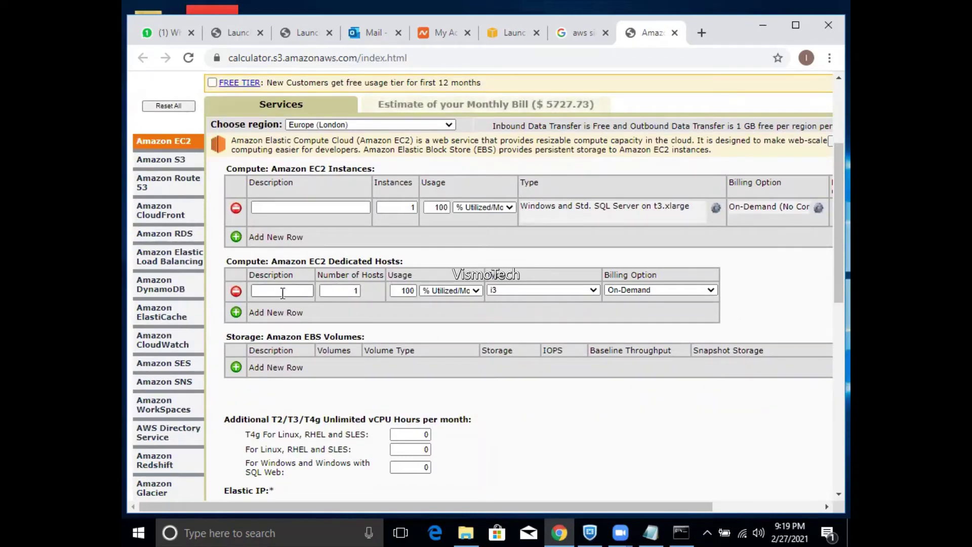
left_click(236, 293)
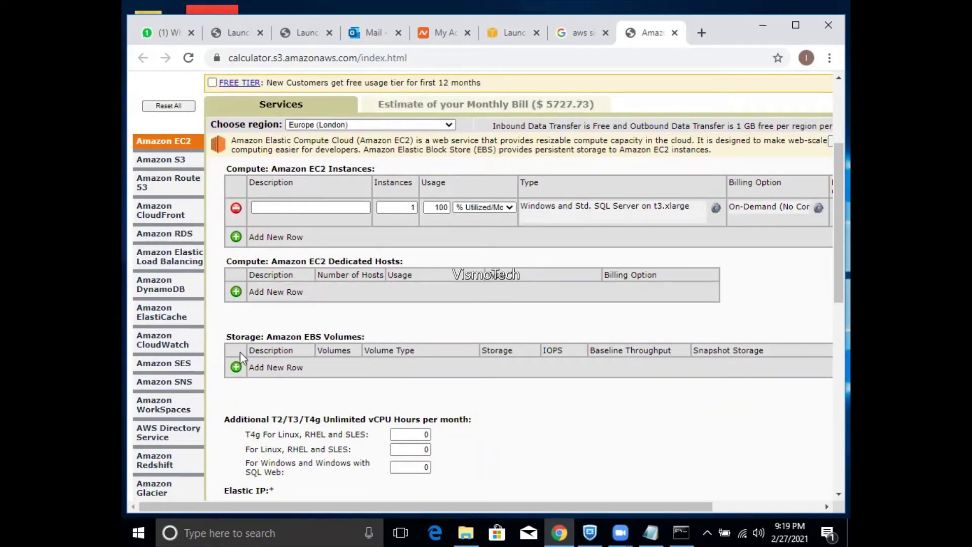
left_click(237, 368)
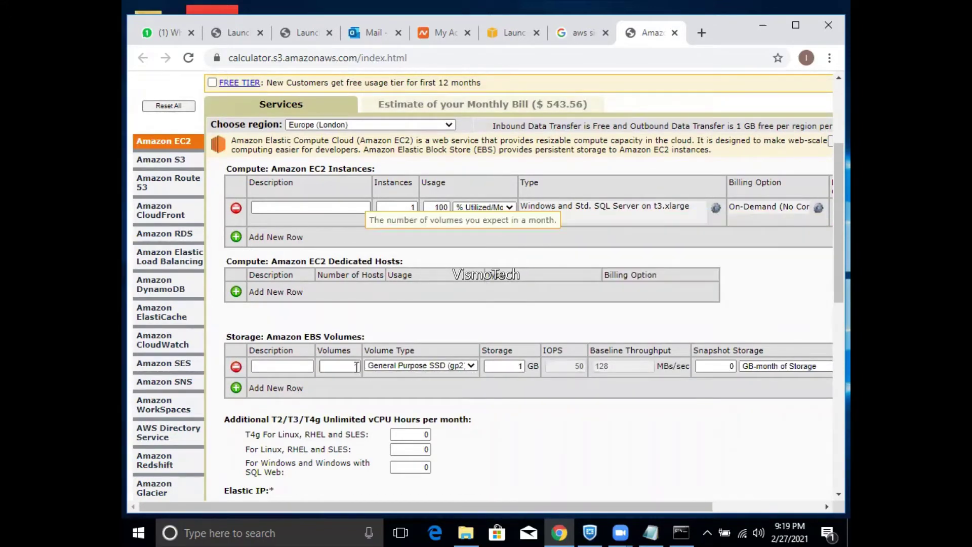
left_click(506, 366)
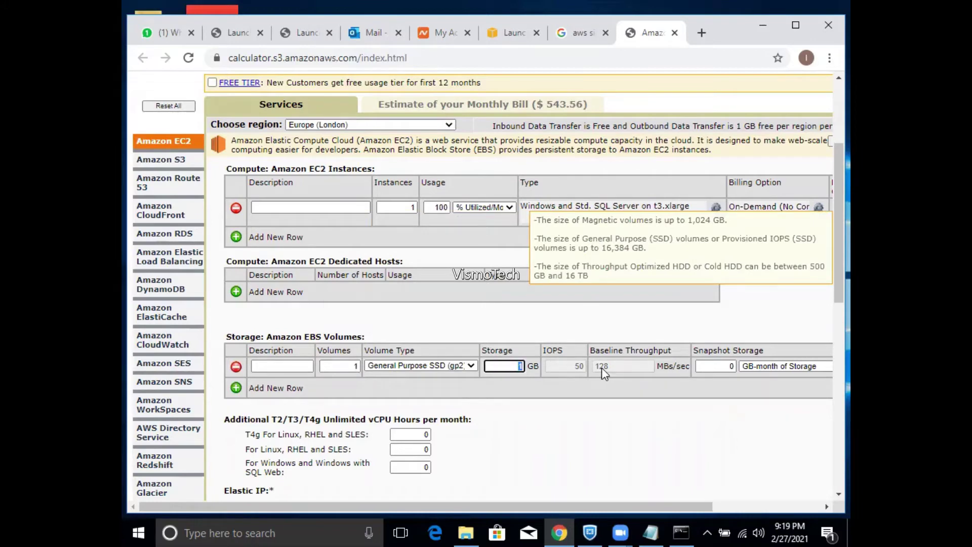
type("40")
left_click(236, 388)
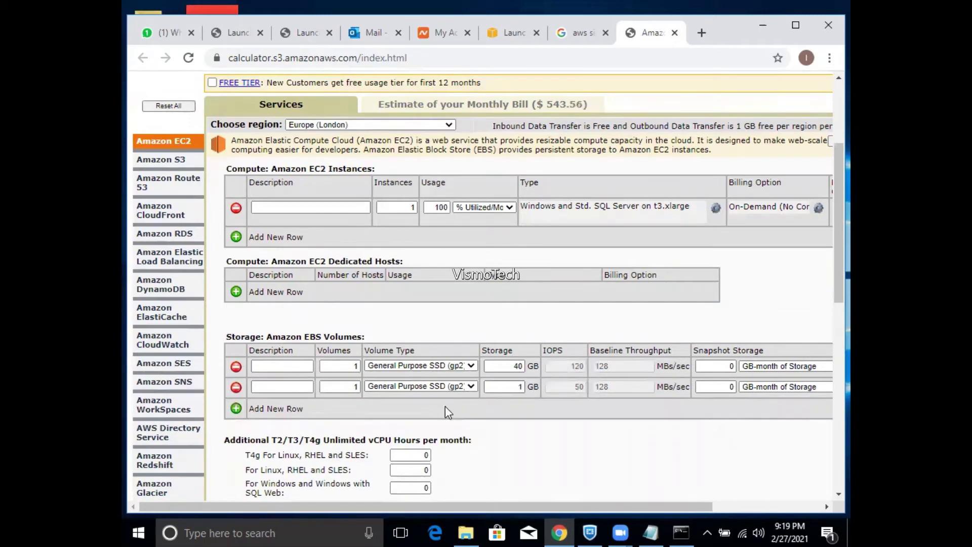
left_click(507, 387)
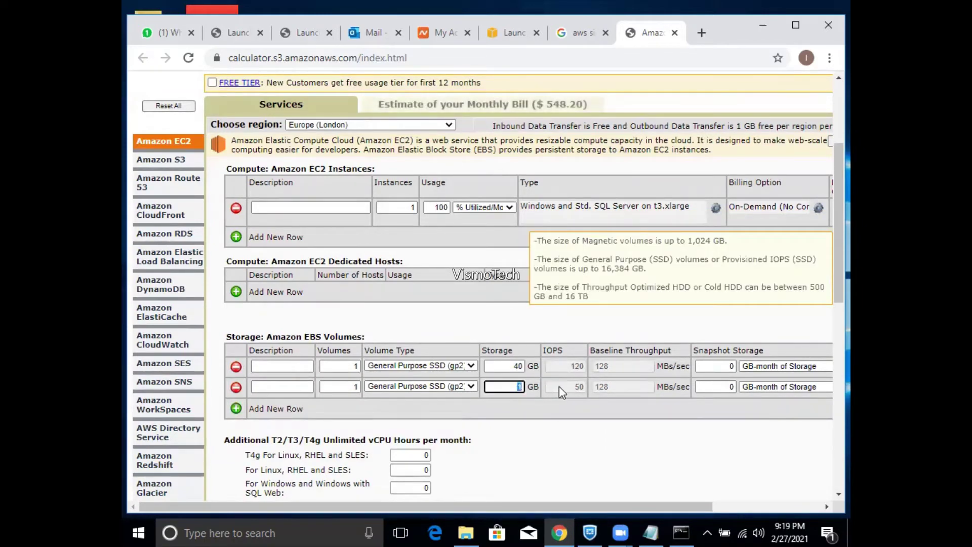
type("50")
left_click(611, 439)
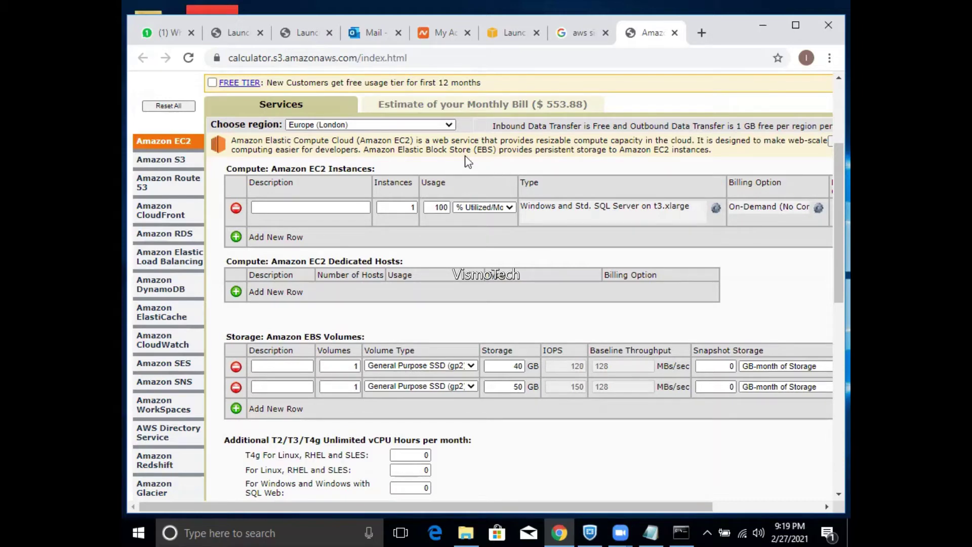
- Switch to US West (Oregon), add a Windows and Std. SQL Server t3.xlarge instance, then reload the page
left_click(445, 125)
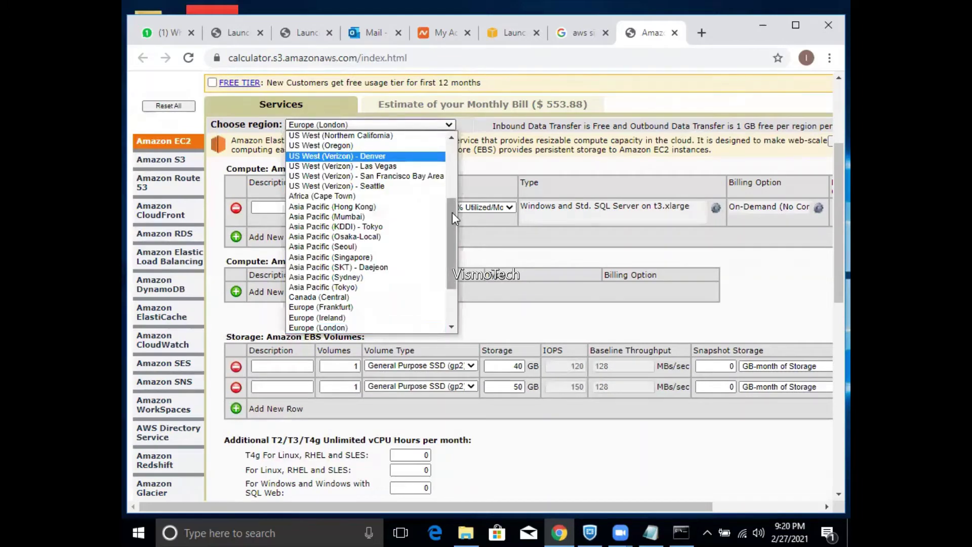
left_click(376, 144)
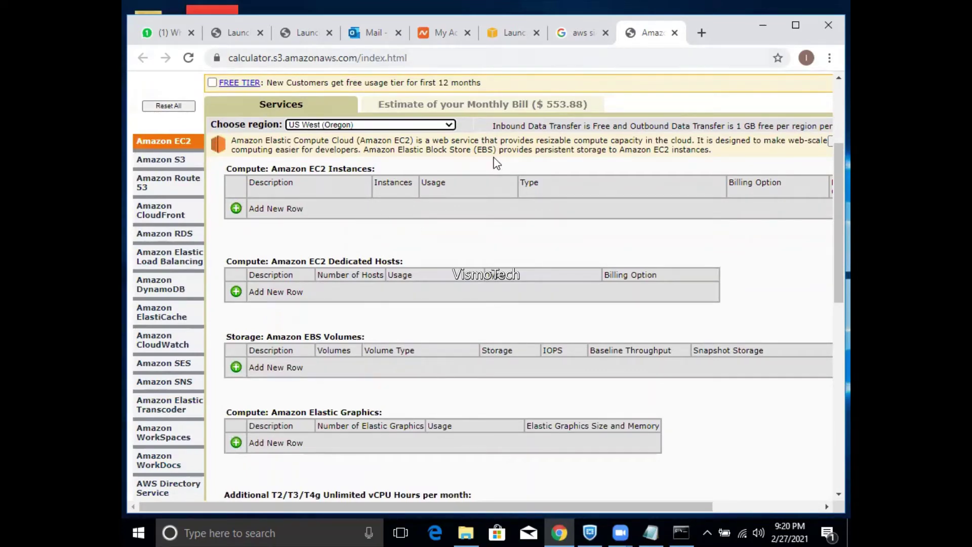
left_click(236, 209)
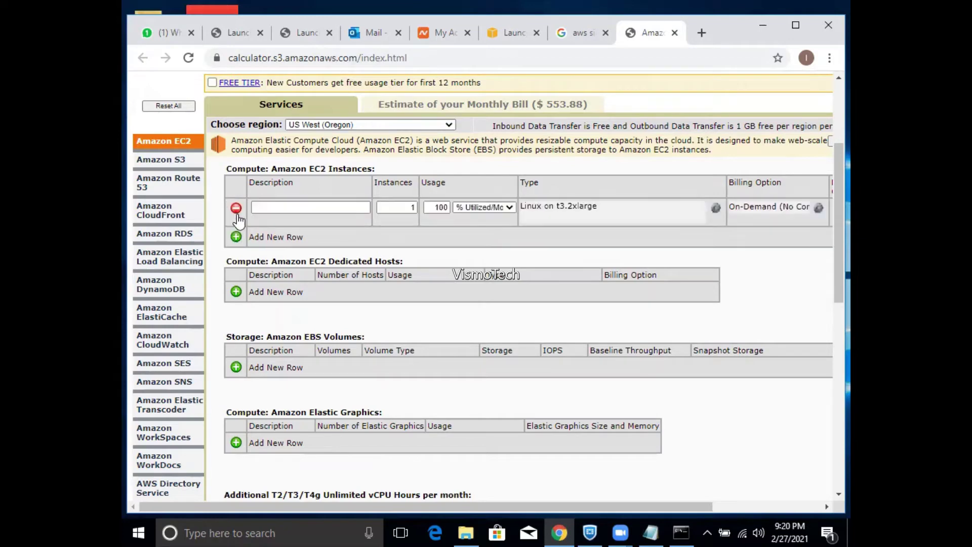
left_click(587, 212)
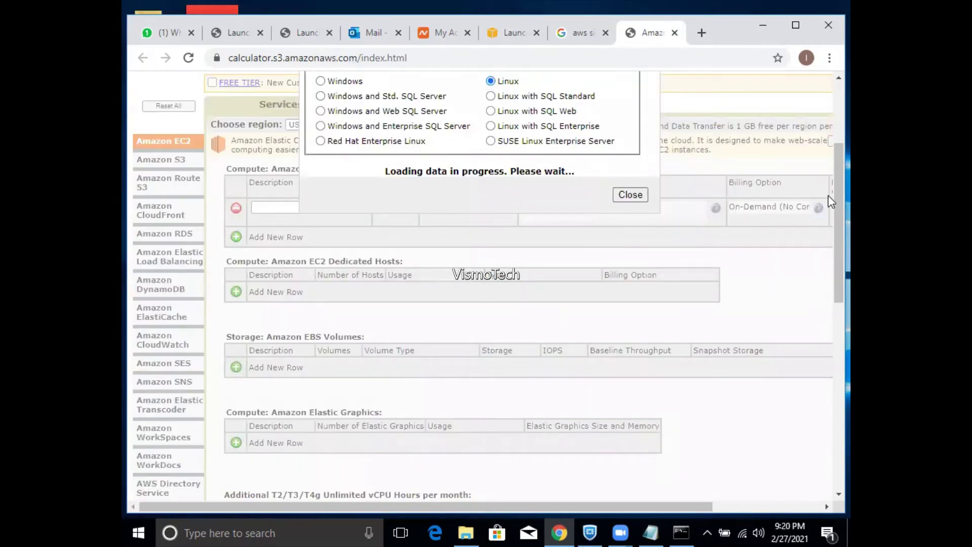
scroll(830, 200, "up", 3)
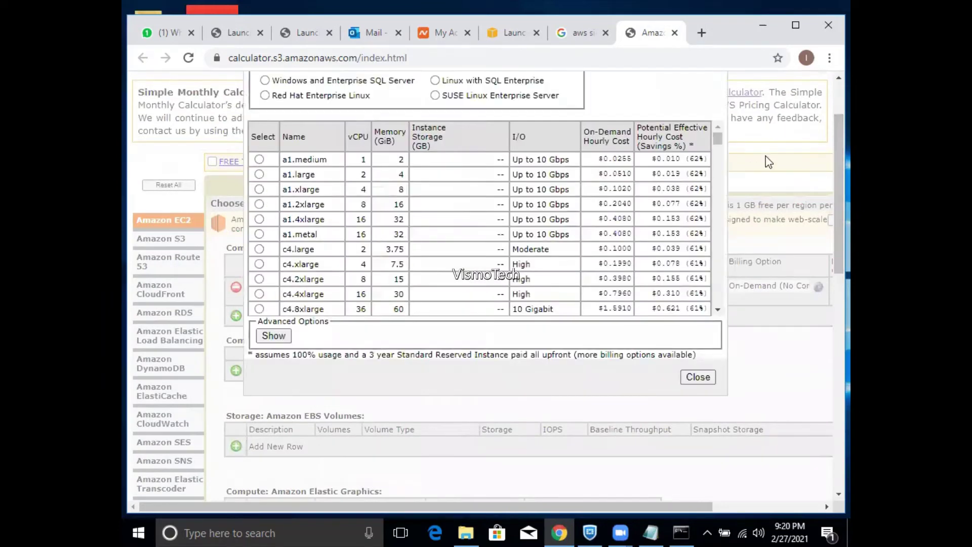
scroll(830, 152, "up", 2)
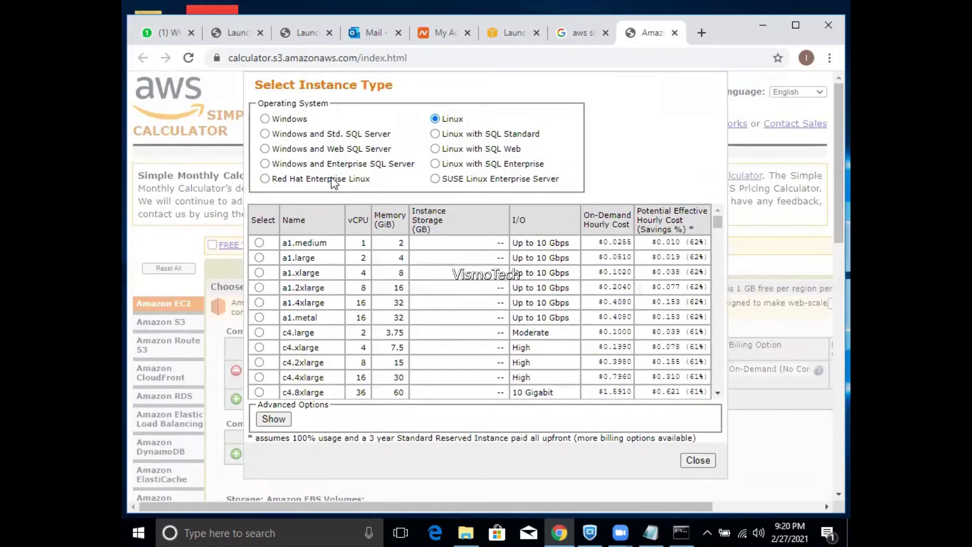
left_click(353, 135)
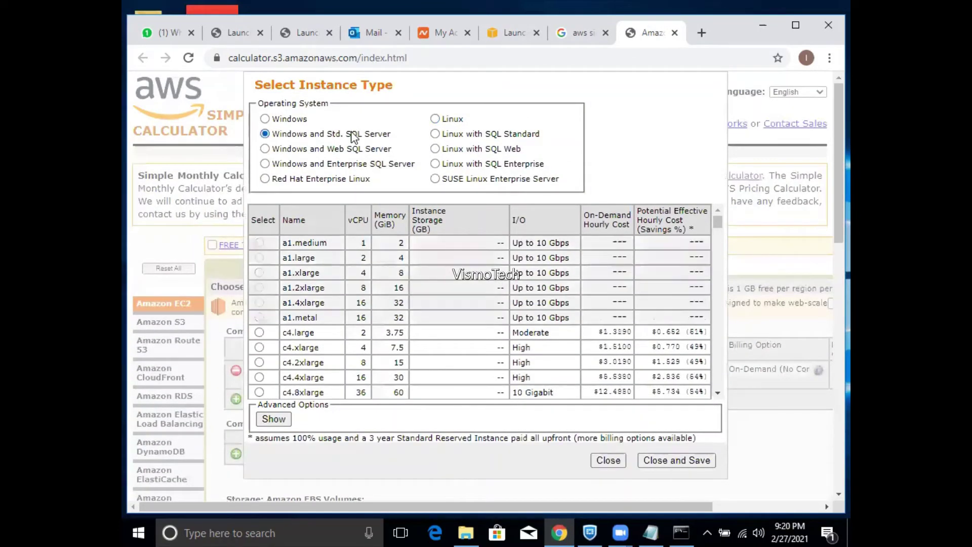
left_click_drag(720, 229, 708, 363)
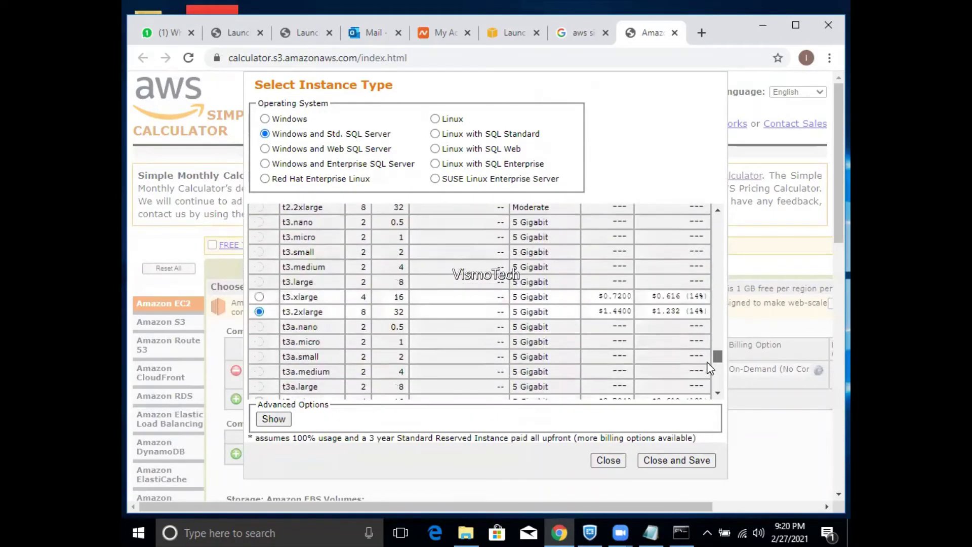
left_click(258, 298)
left_click(654, 463)
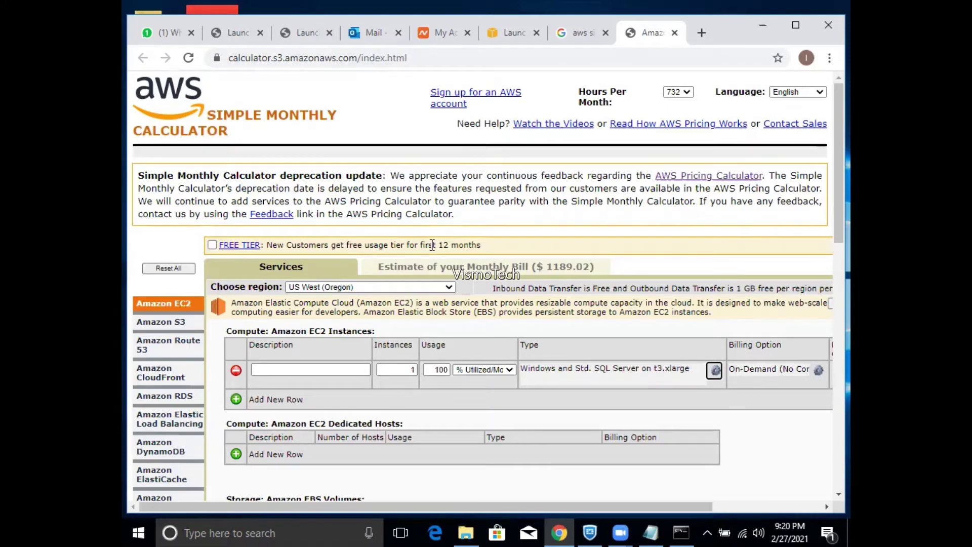
key("F5")
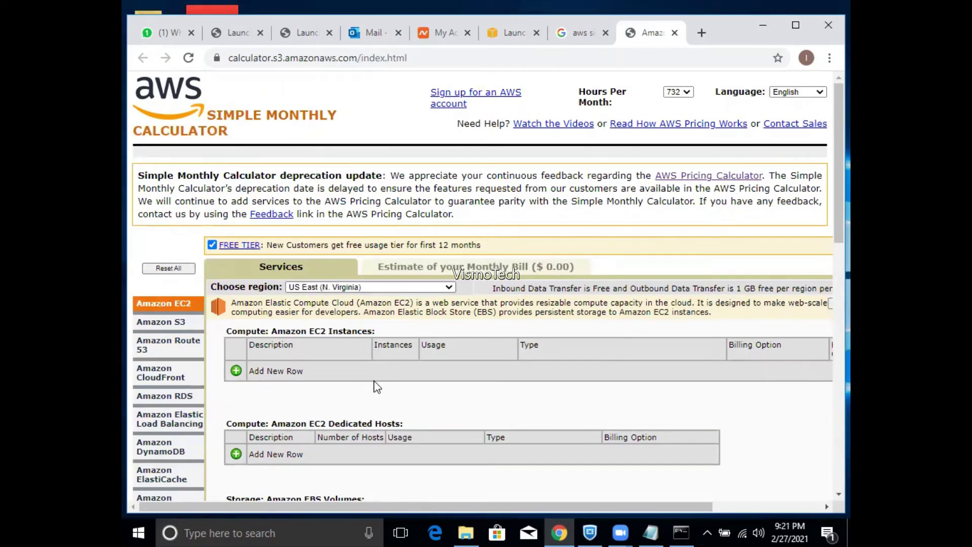
- Clear the FREE TIER checkbox on the blank $0.00 estimate
left_click(212, 245)
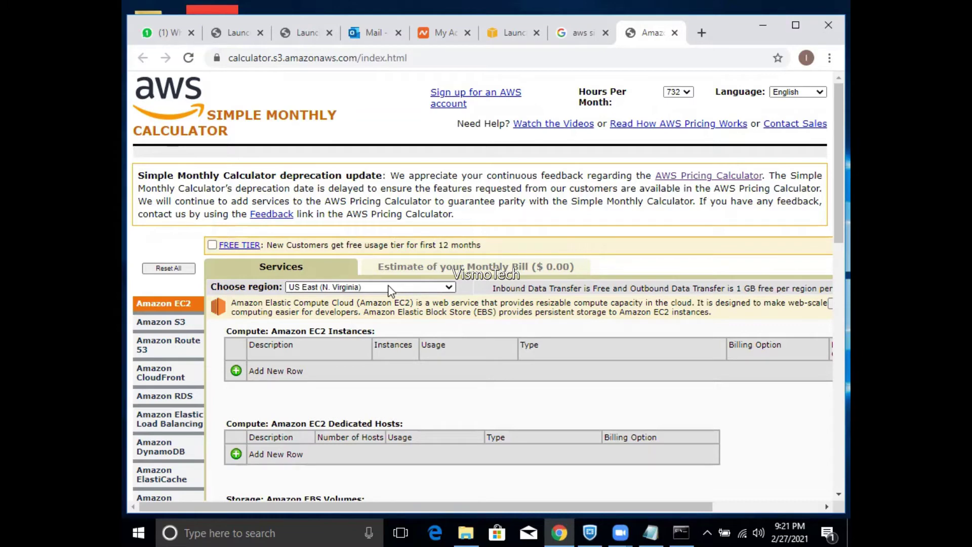
- Select t3.xlarge in the launch wizard's Step 2 table and return to the calculator
left_click(502, 36)
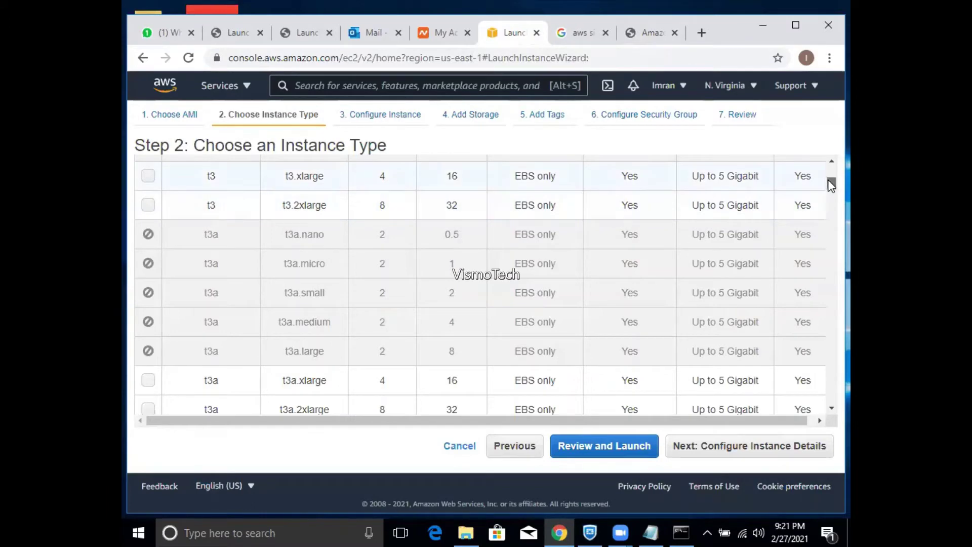
scroll(832, 185, "up", 7)
scroll(832, 185, "down", 5)
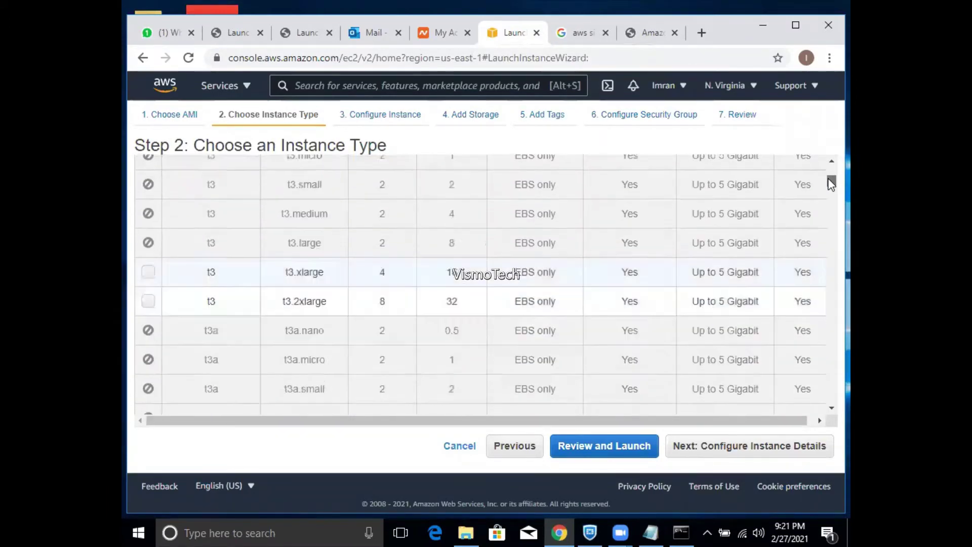
scroll(832, 185, "down", 2)
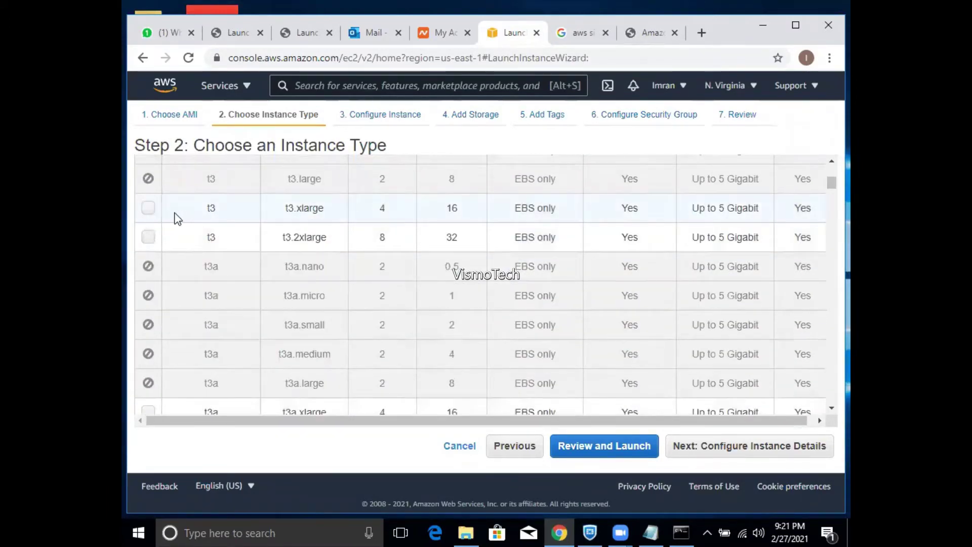
left_click(148, 208)
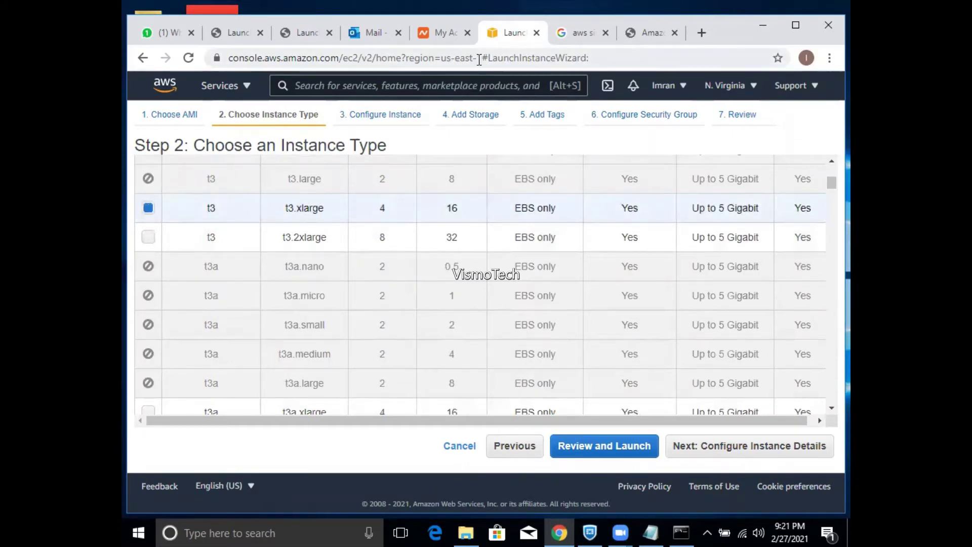
left_click(646, 33)
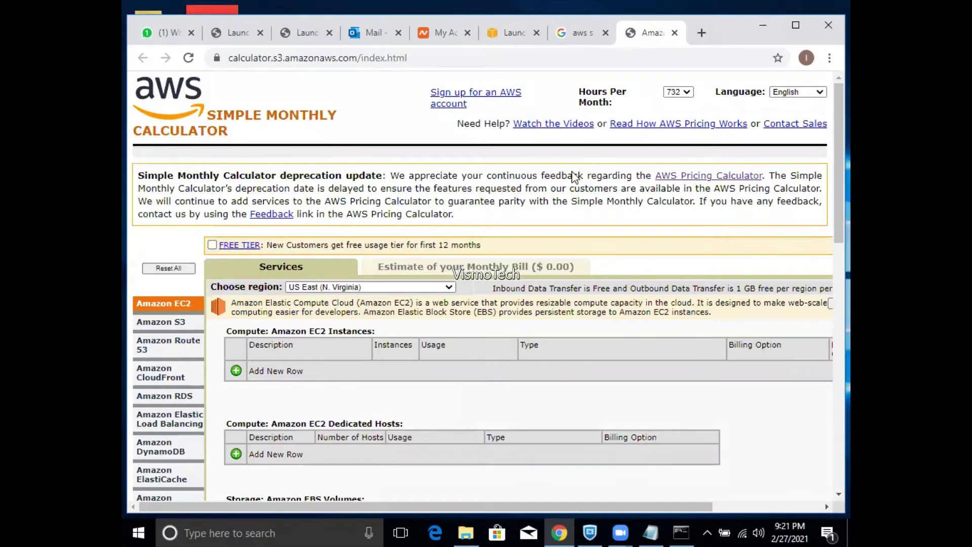
- Add a US East EC2 instance running Windows and Std. SQL Server on c4.large
left_click(236, 370)
left_click(586, 381)
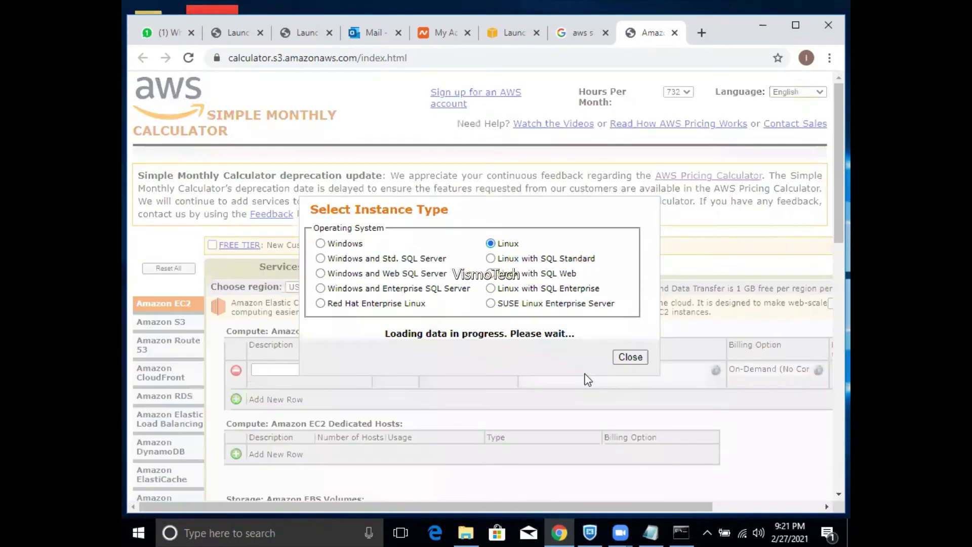
left_click(359, 260)
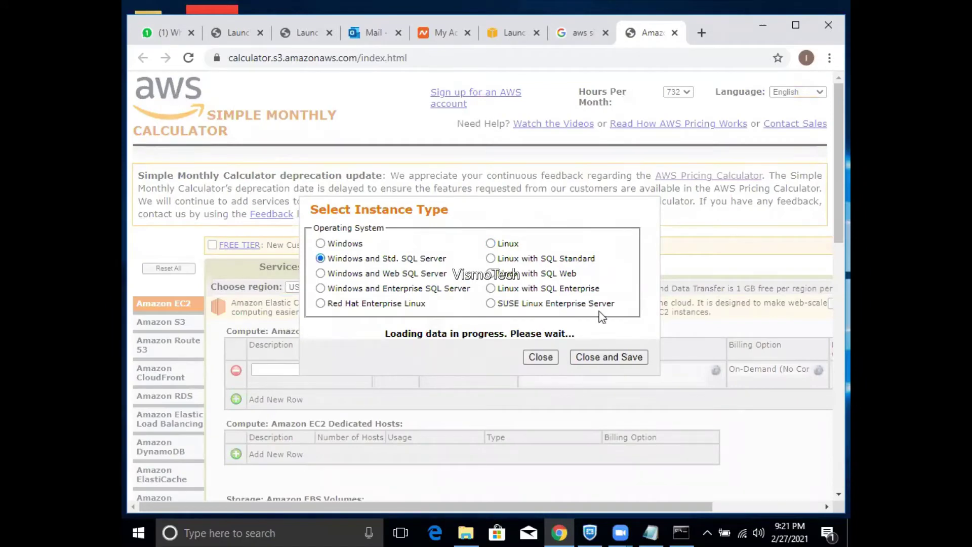
left_click(613, 360)
left_click(616, 366)
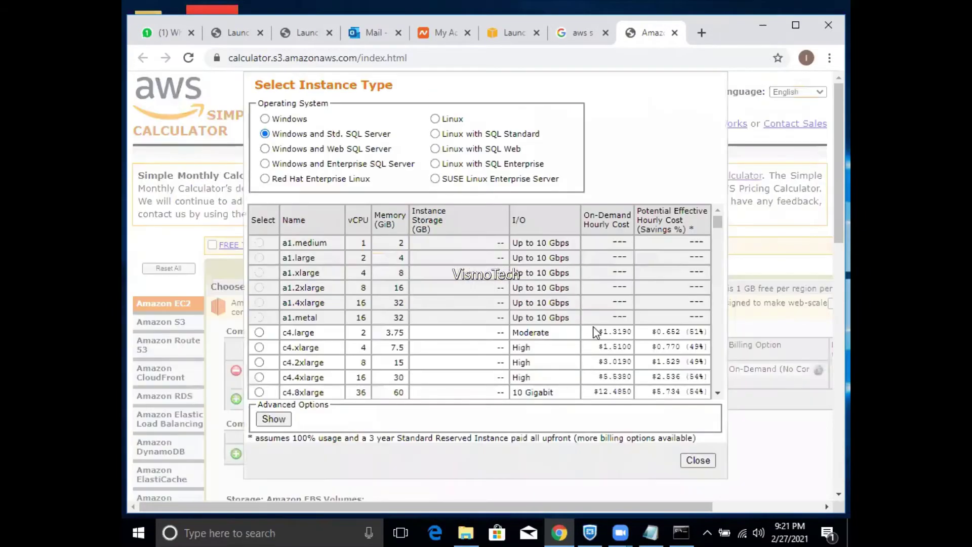
scroll(722, 228, "down", 1)
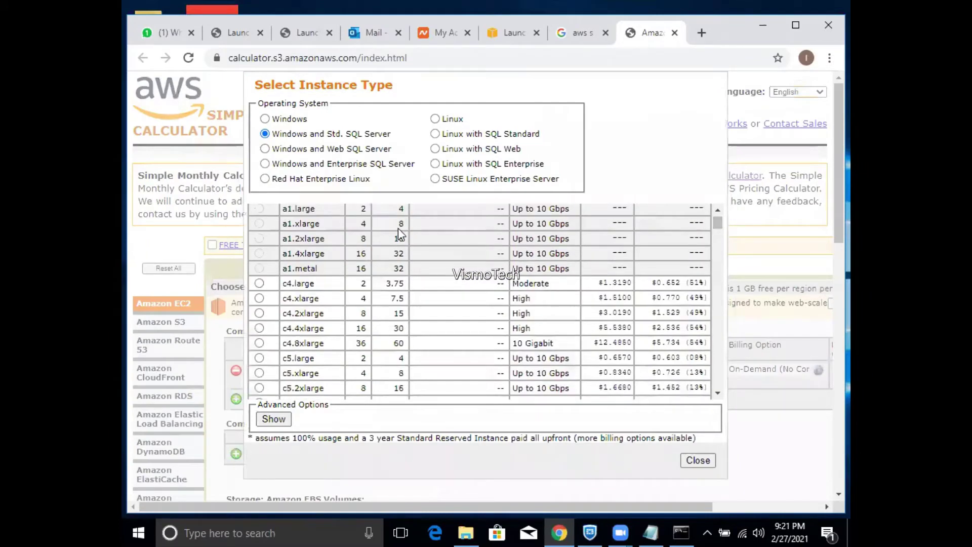
left_click(260, 284)
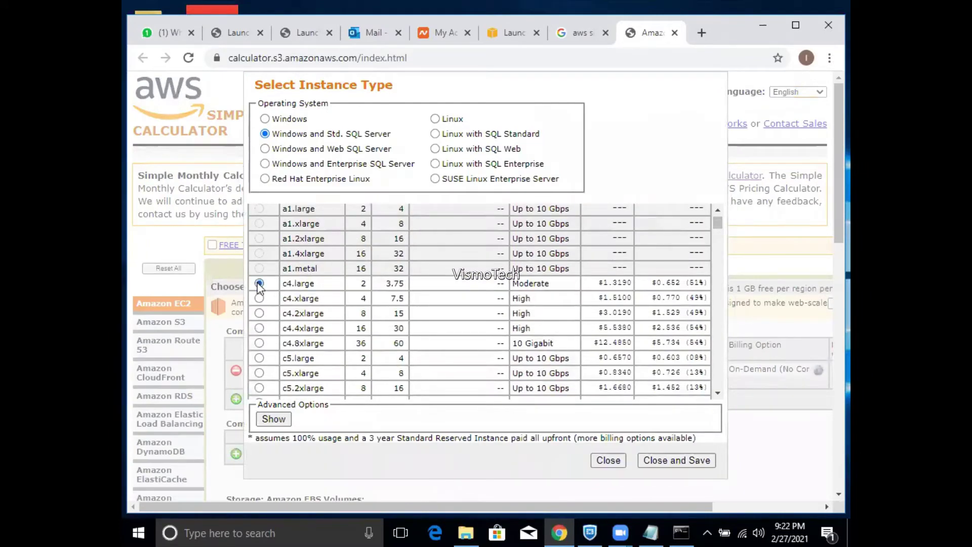
left_click(699, 463)
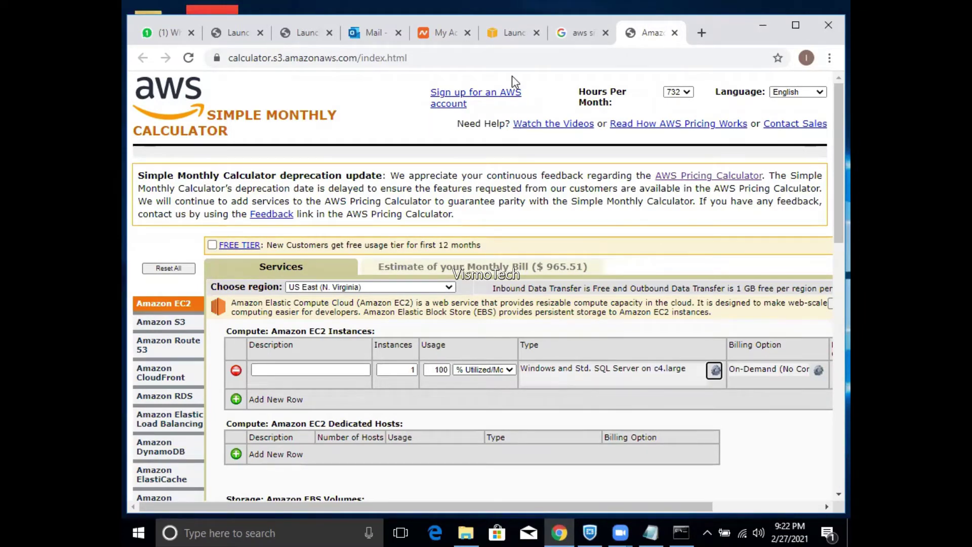
- Select c4.xlarge in the launch wizard, flipping to the calculator estimate to compare
left_click(507, 38)
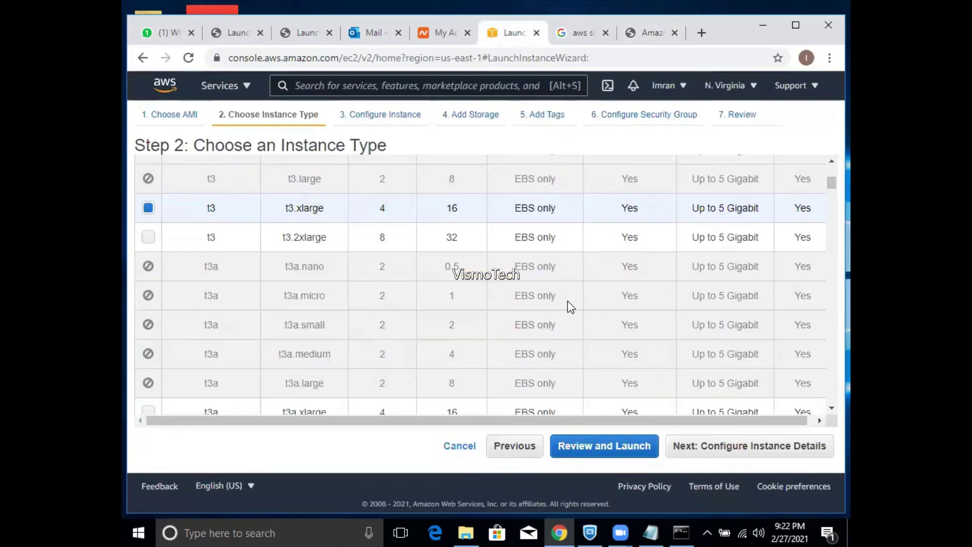
left_click_drag(829, 184, 830, 200)
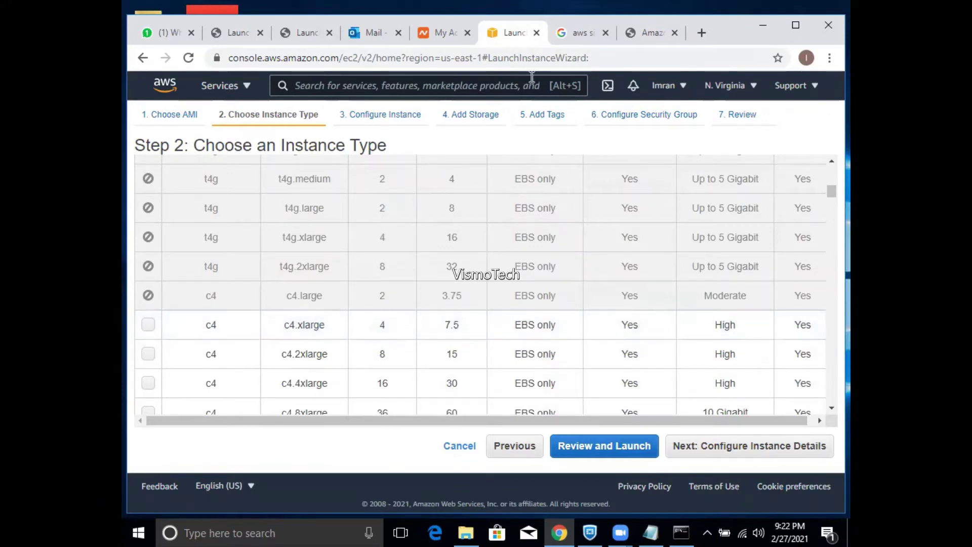
left_click(630, 35)
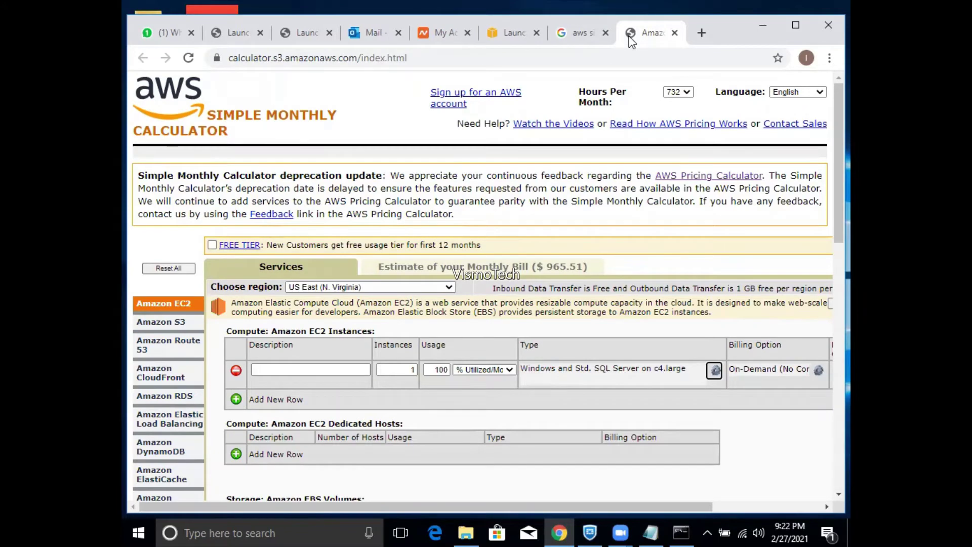
left_click(511, 31)
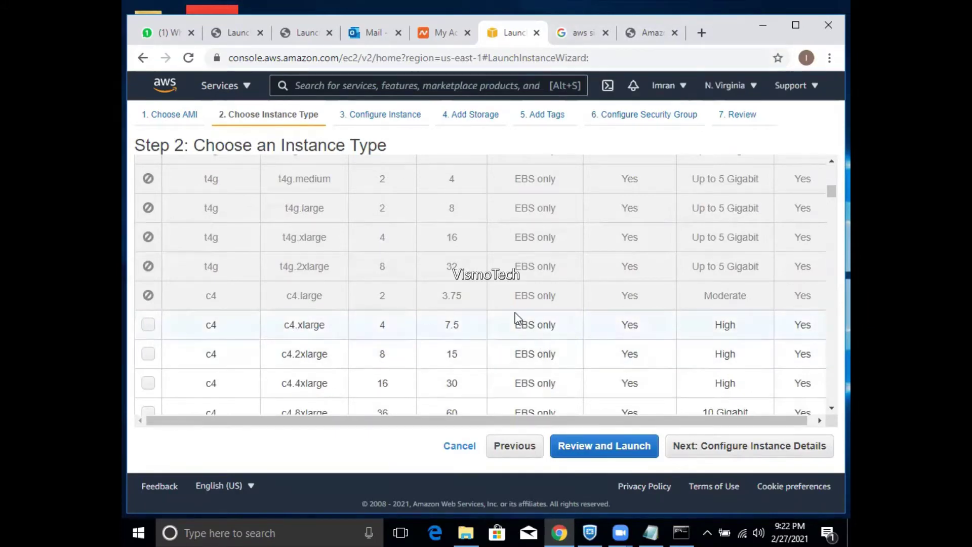
left_click(148, 326)
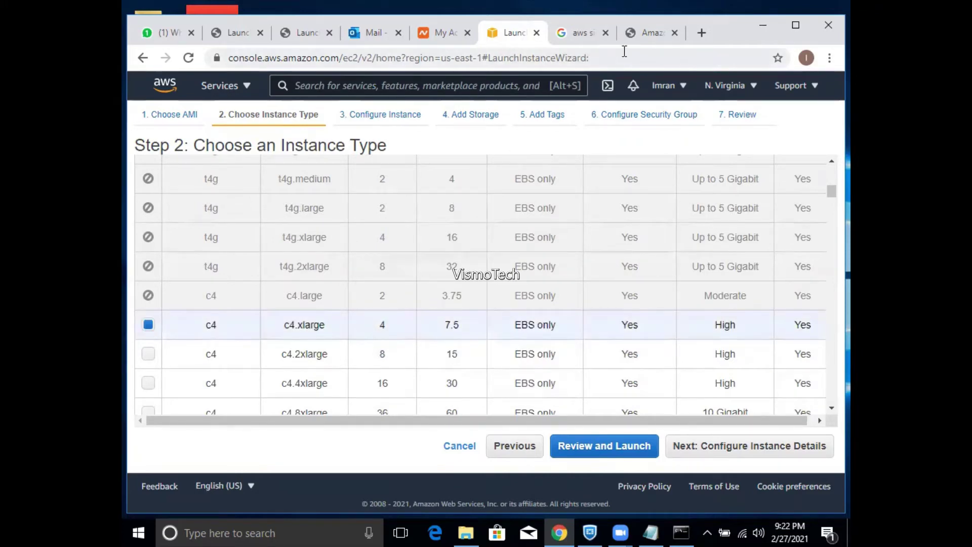
left_click(633, 36)
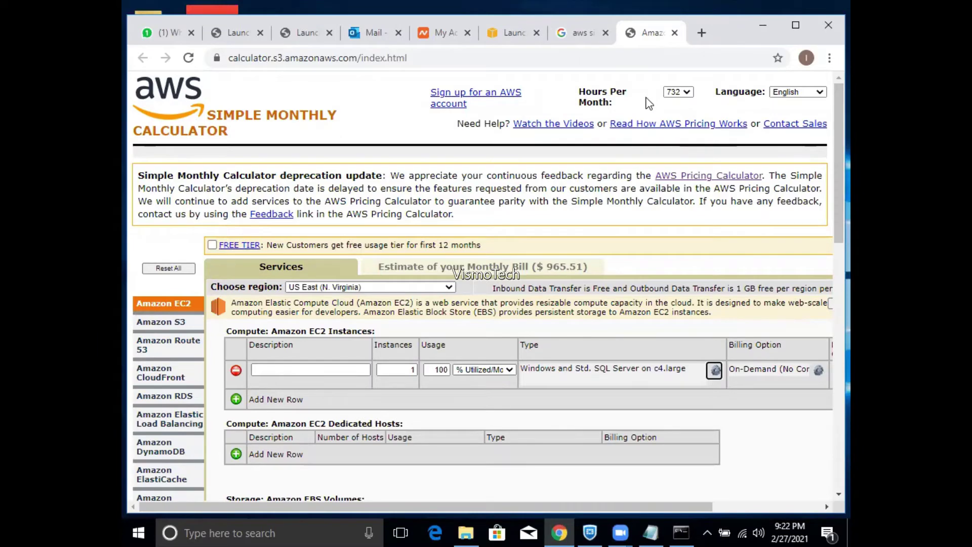
left_click(501, 34)
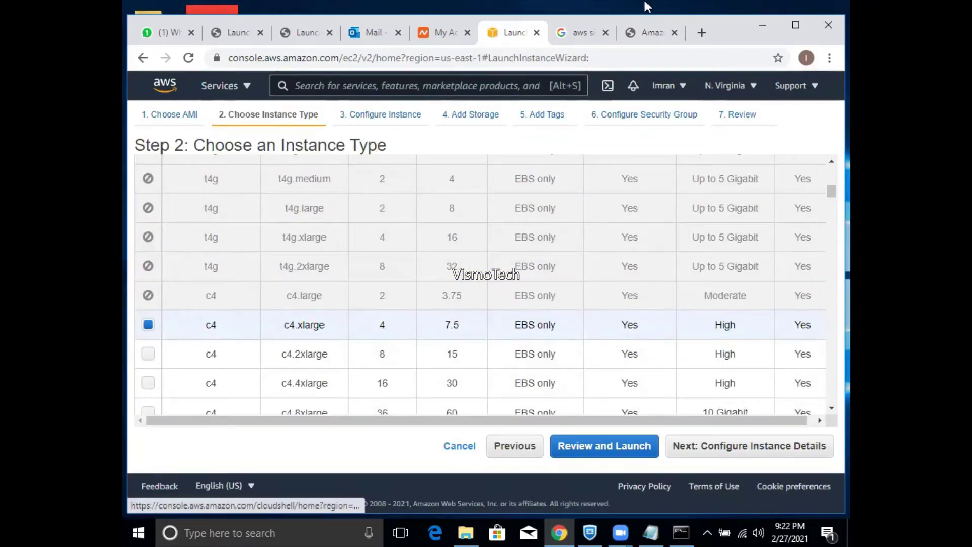
left_click(640, 35)
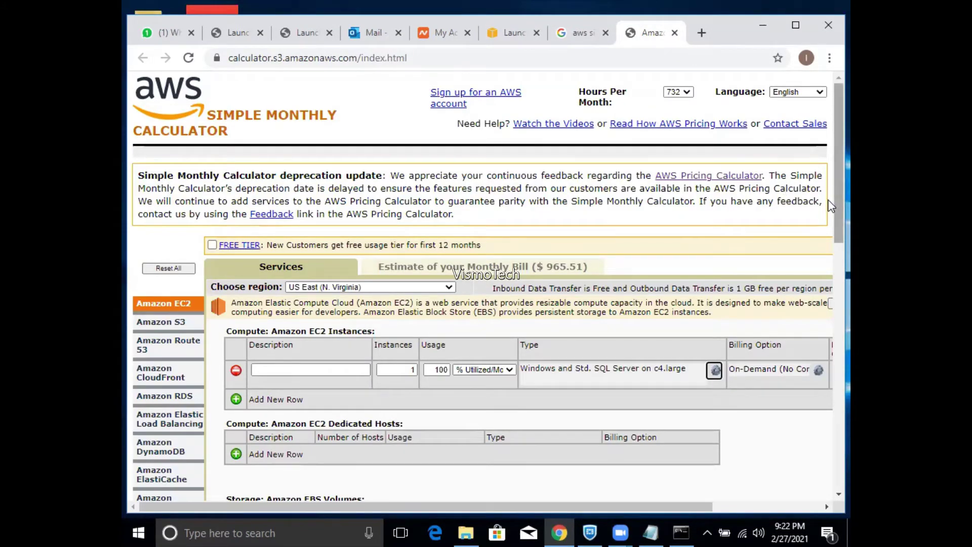
left_click(504, 32)
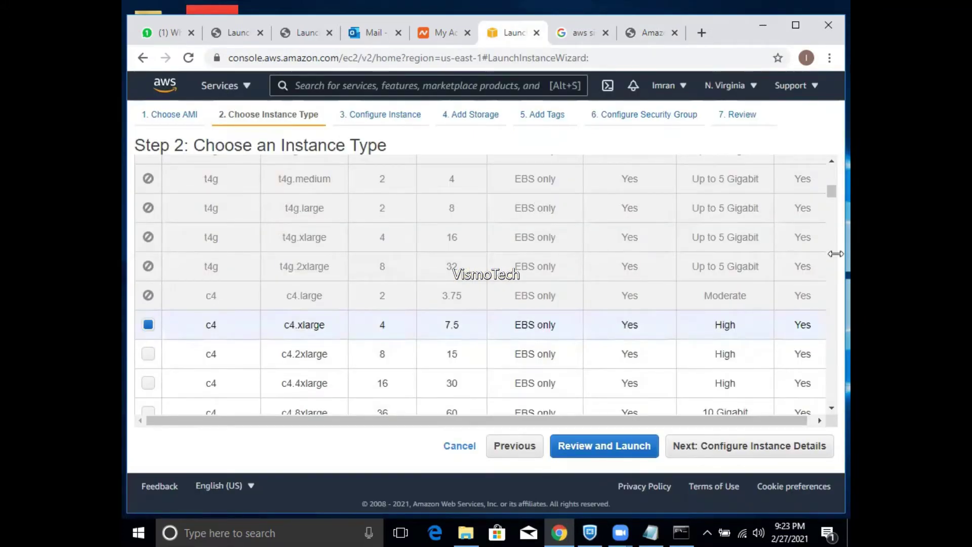
left_click_drag(830, 191, 831, 175)
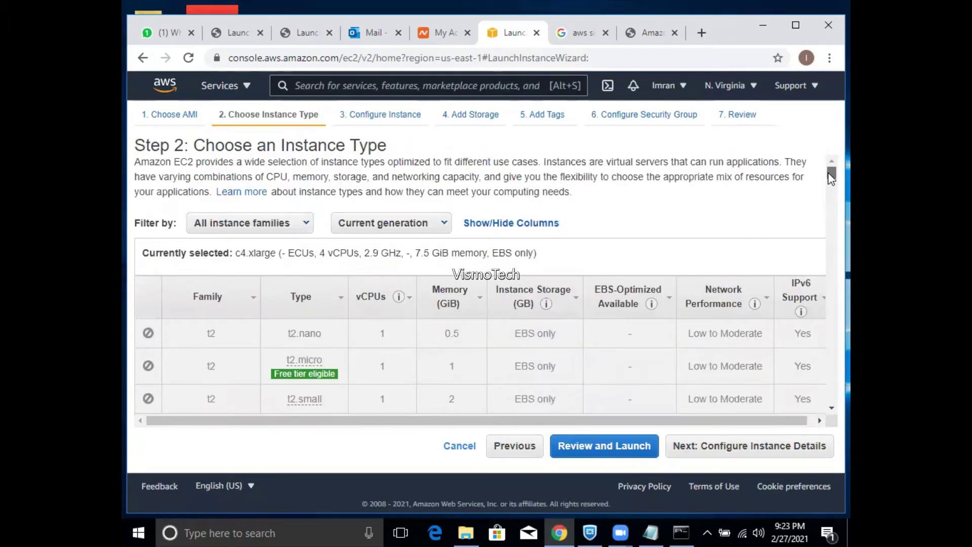
- Return to Choose AMI, confirming to continue with c4.xlarge after two cancelled attempts
left_click(196, 115)
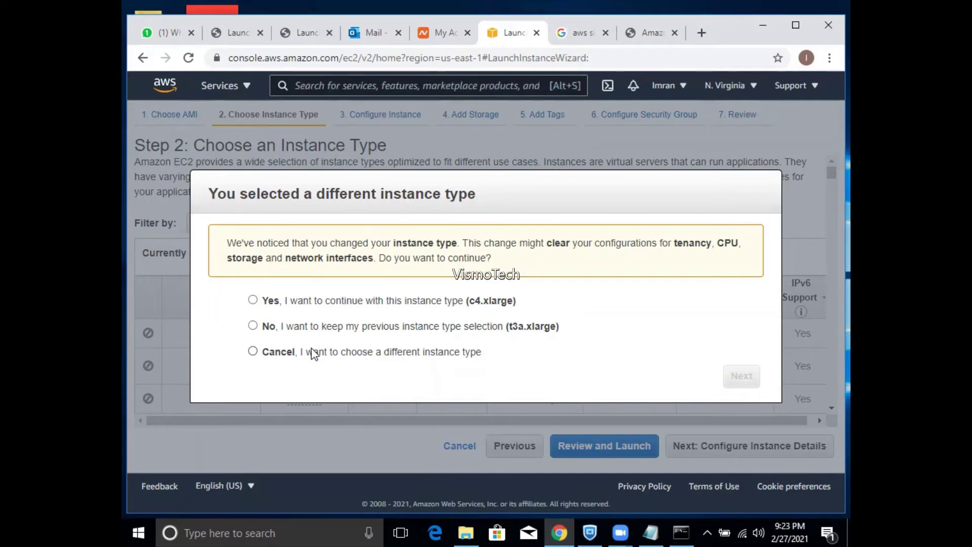
left_click(313, 353)
left_click(742, 378)
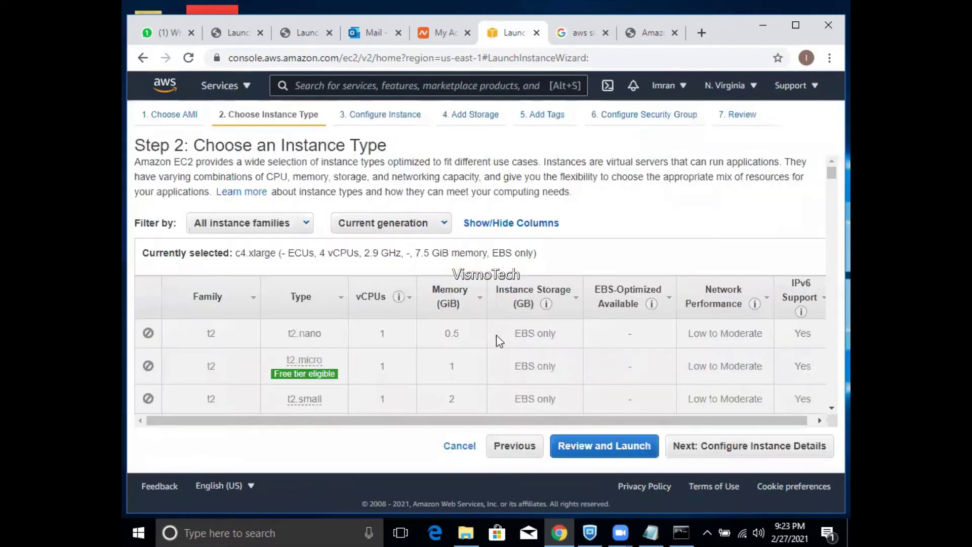
left_click(188, 120)
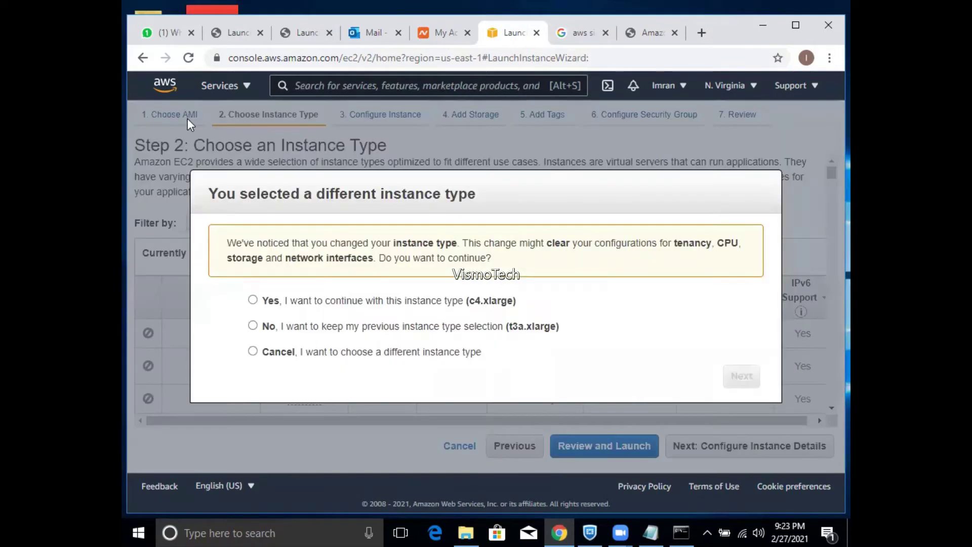
left_click(316, 302)
left_click(489, 350)
left_click(739, 377)
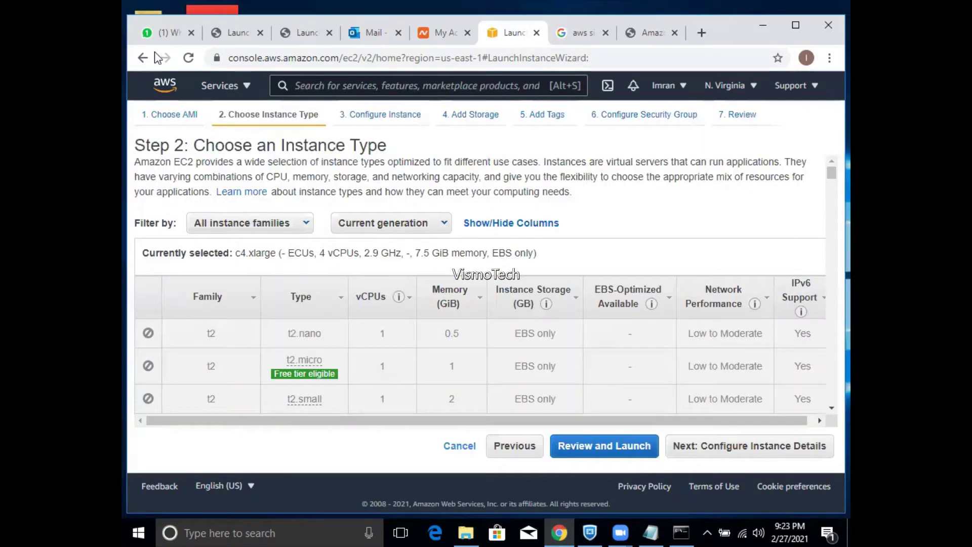
left_click(167, 115)
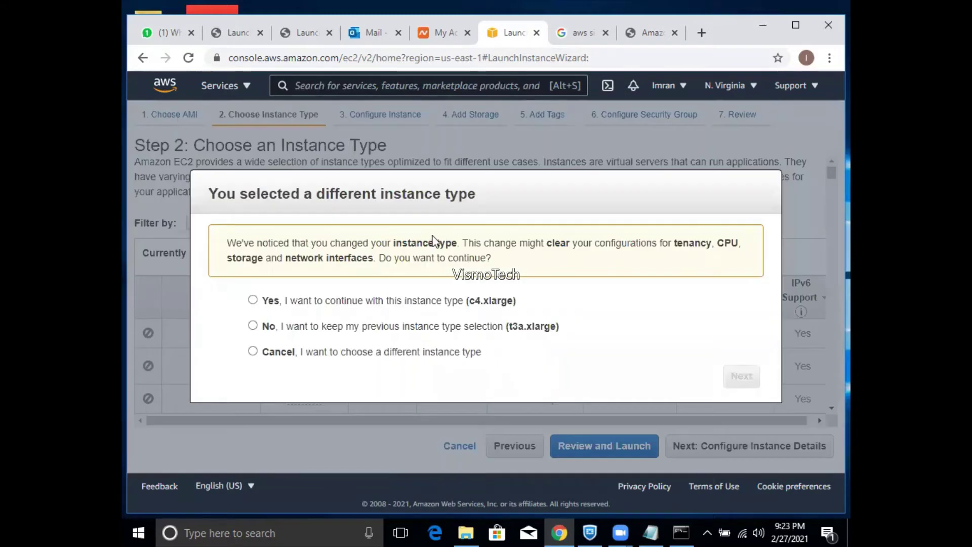
left_click(419, 302)
left_click(743, 380)
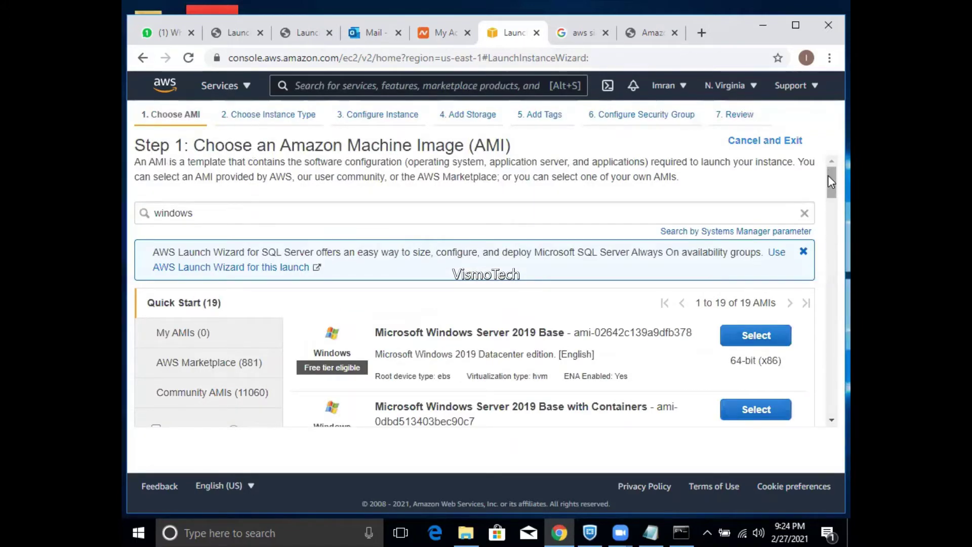
- Select the Windows Server 2012 R2 with SQL Server 2016 Standard AMI and t3a.xlarge, continuing to instance details
left_click_drag(830, 178, 829, 375)
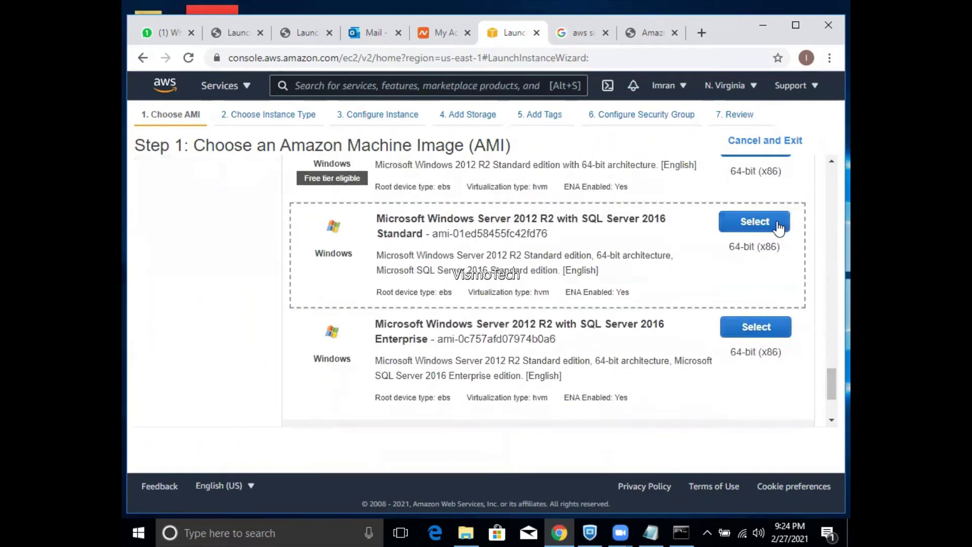
left_click(780, 227)
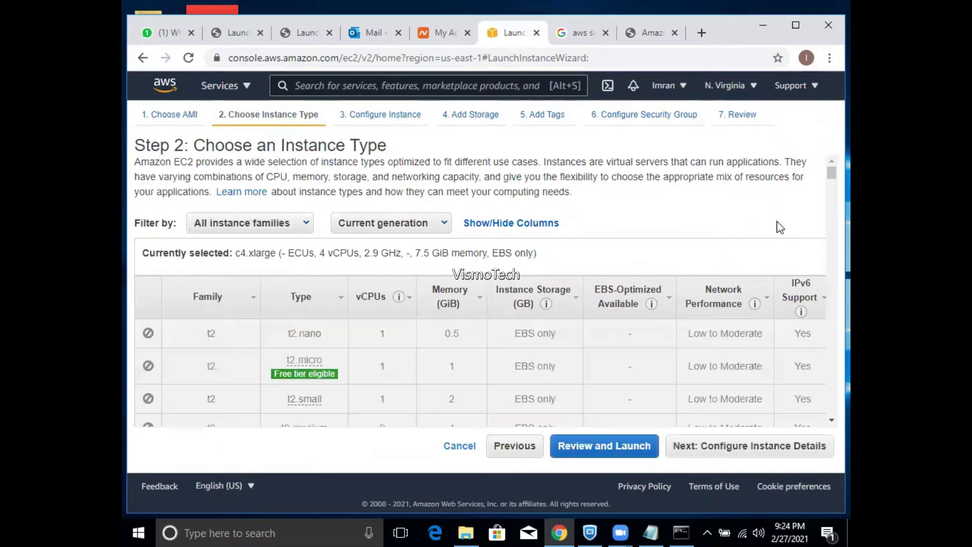
mouse_move(832, 173)
left_mouse_down()
mouse_move(831, 205)
mouse_move(831, 184)
left_mouse_up()
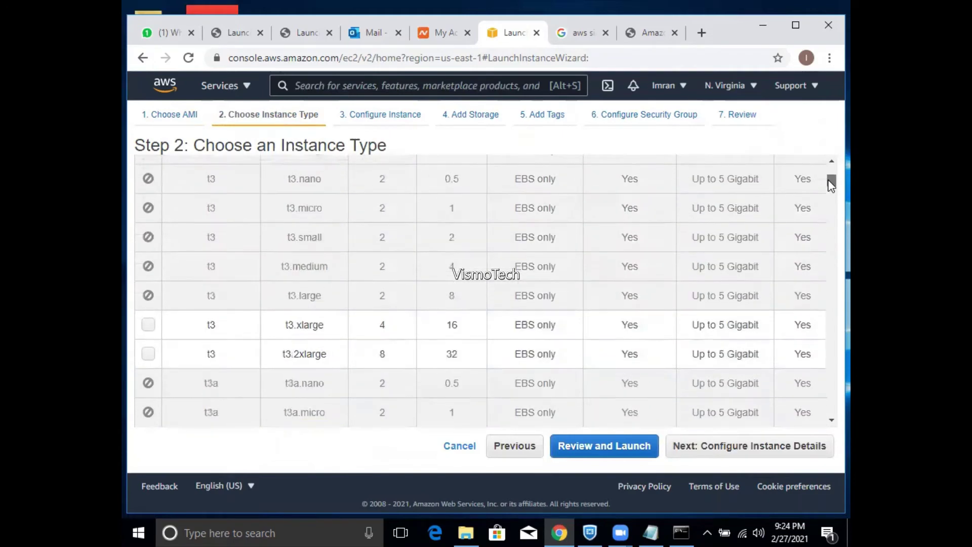
left_click(148, 325)
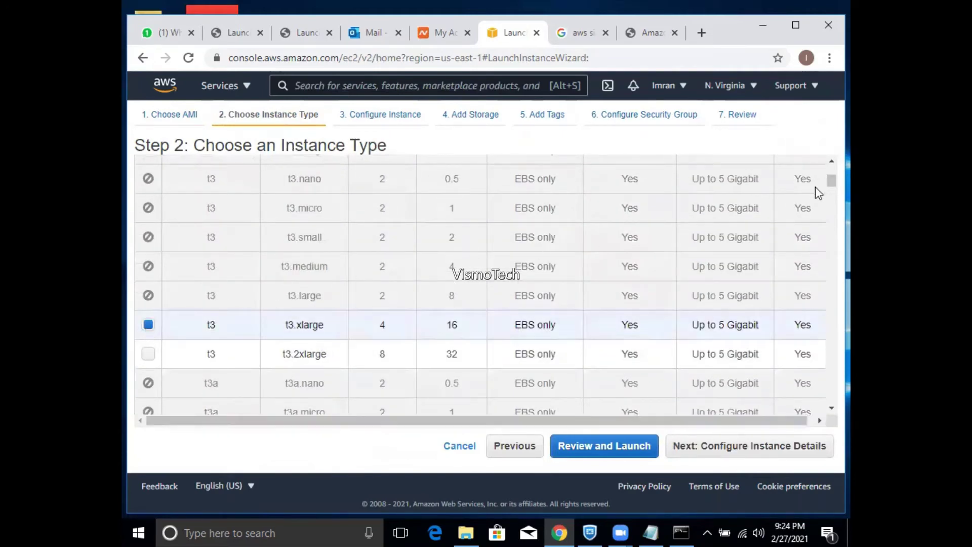
left_click_drag(831, 183, 831, 188)
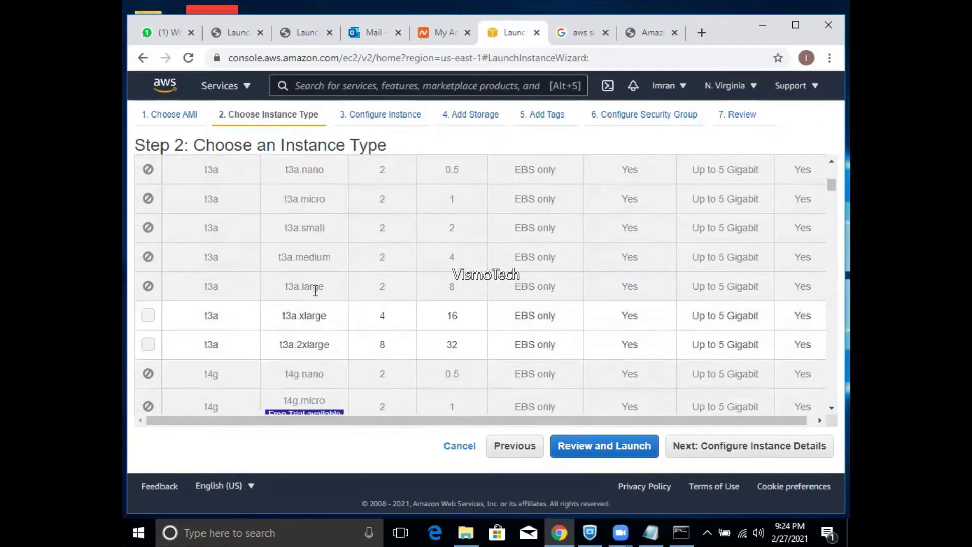
left_click(147, 317)
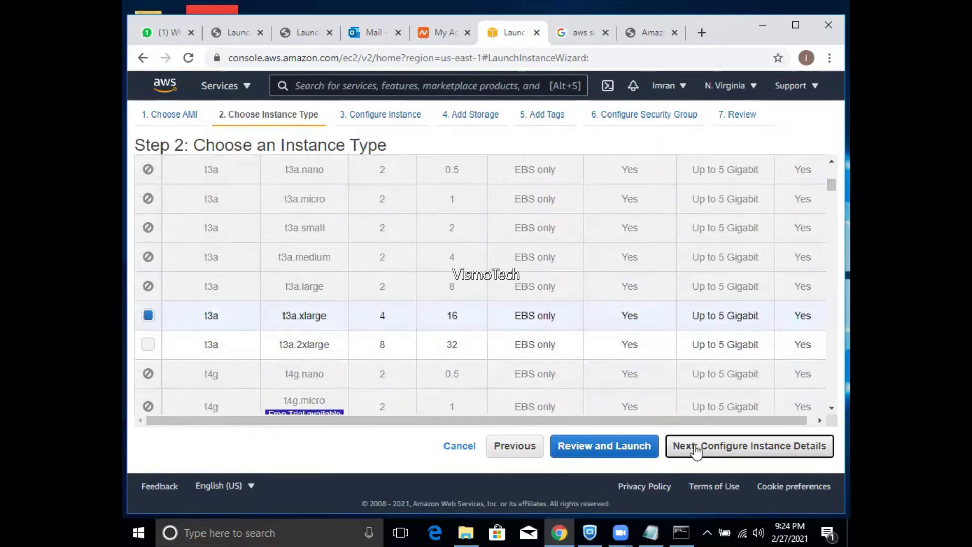
left_click(695, 448)
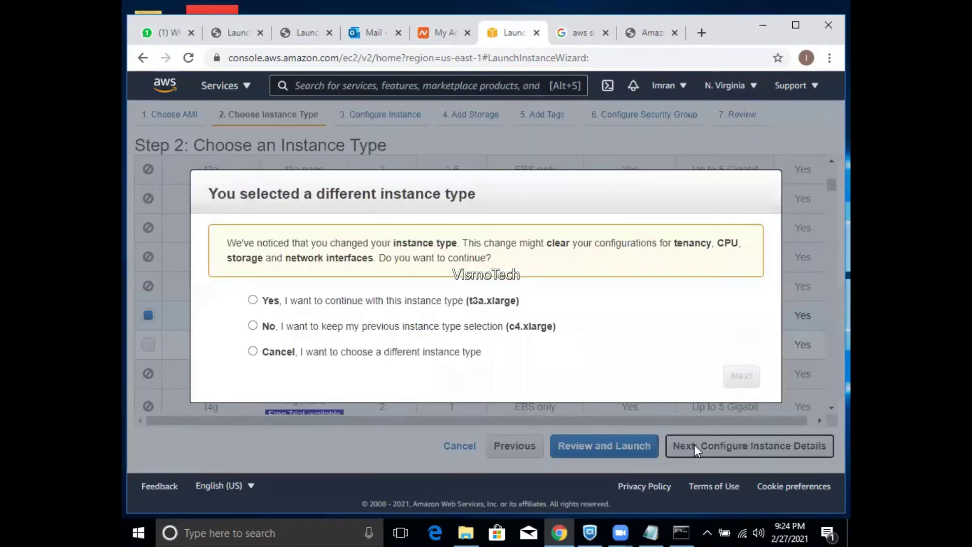
left_click(491, 304)
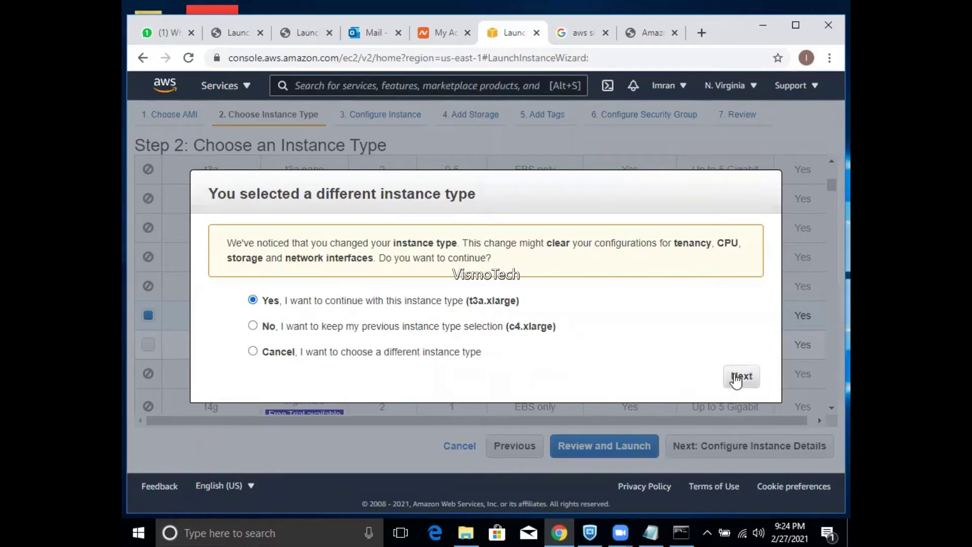
left_click(740, 376)
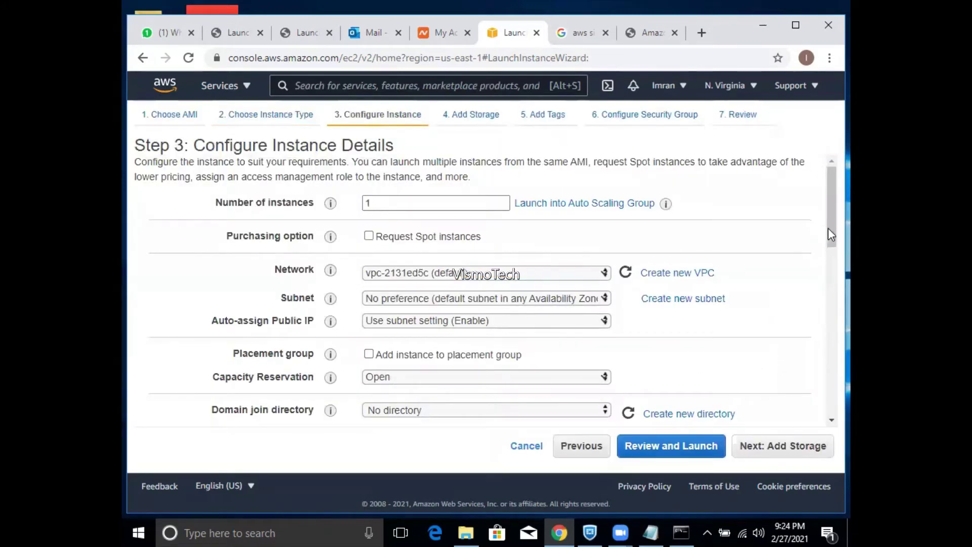
left_click_drag(828, 228, 829, 248)
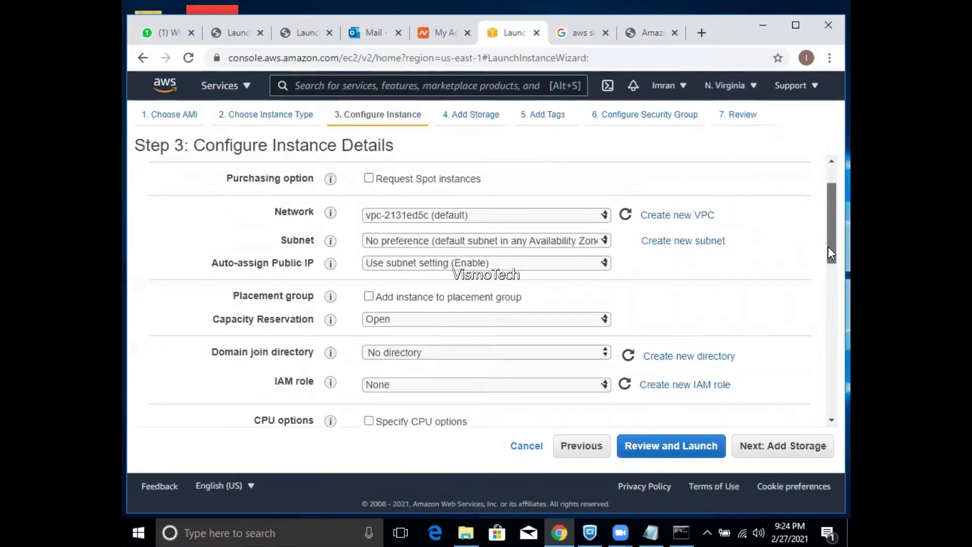
mouse_move(828, 246)
left_mouse_down()
mouse_move(828, 282)
mouse_move(827, 244)
left_mouse_up()
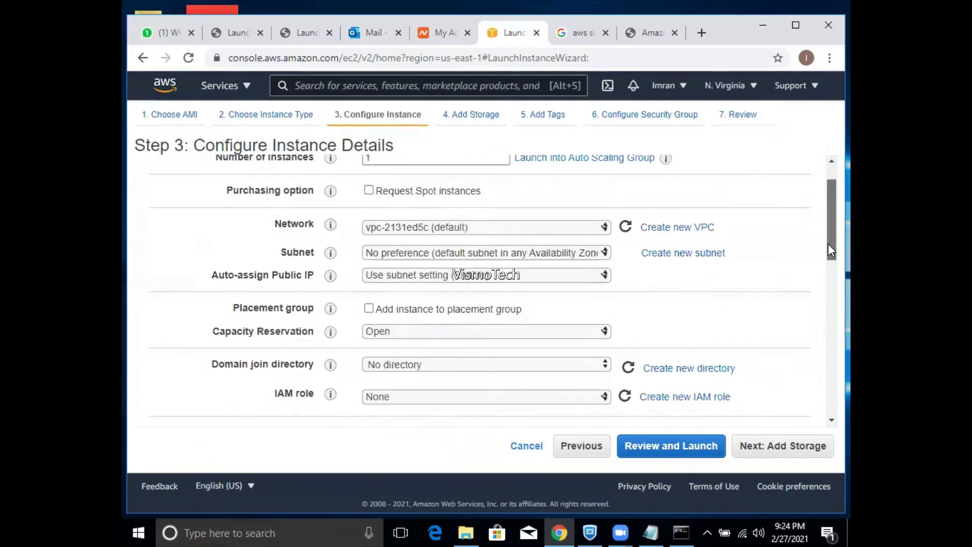
left_click(533, 254)
left_click(533, 259)
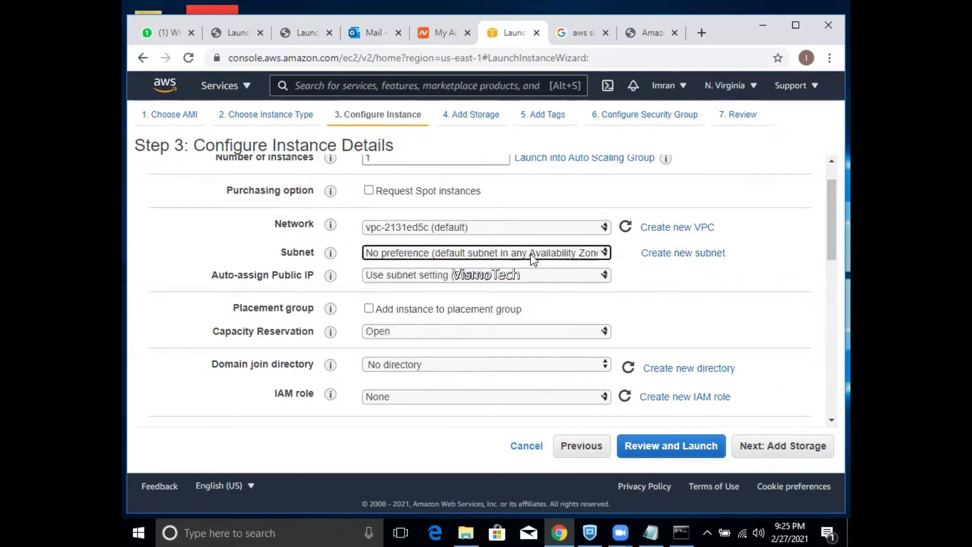
left_click(485, 229)
left_click(484, 229)
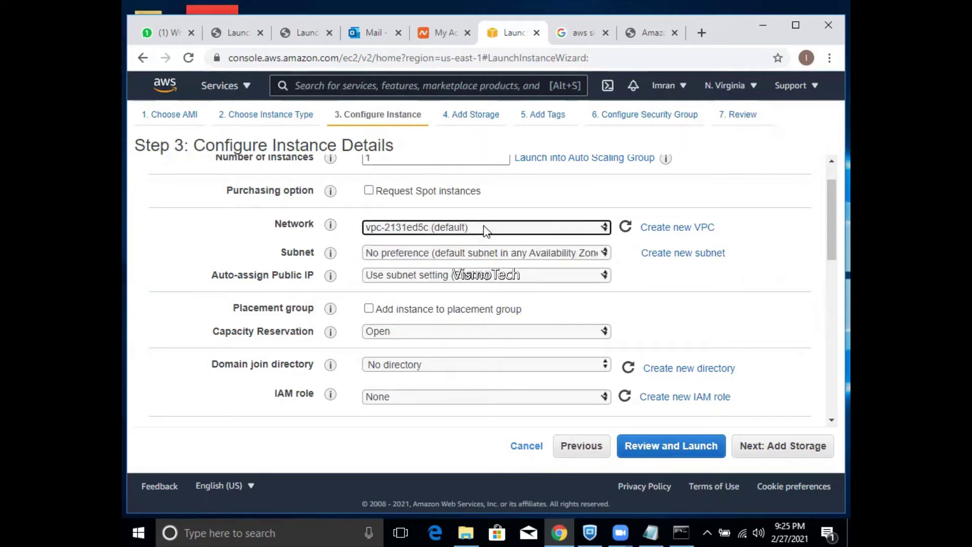
left_click(497, 229)
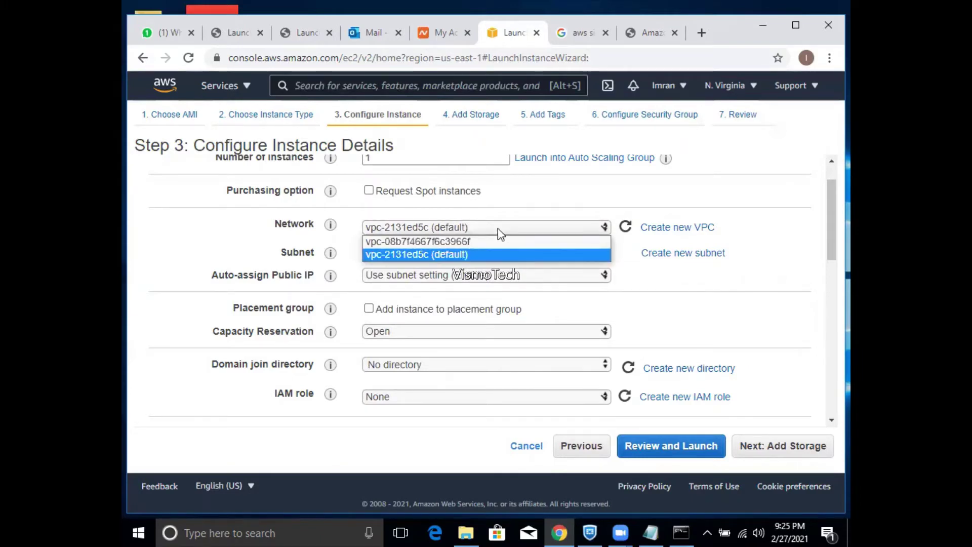
left_click(466, 255)
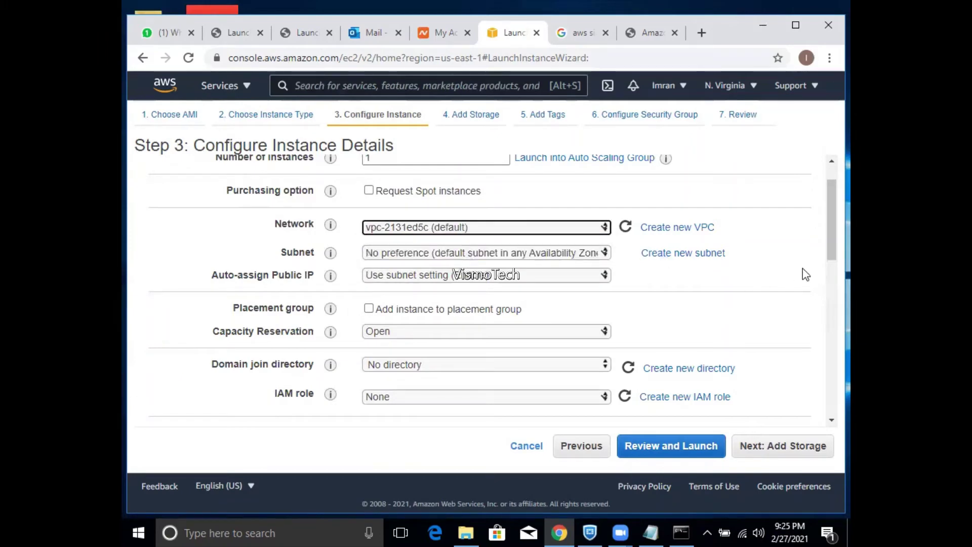
left_click_drag(829, 246, 830, 273)
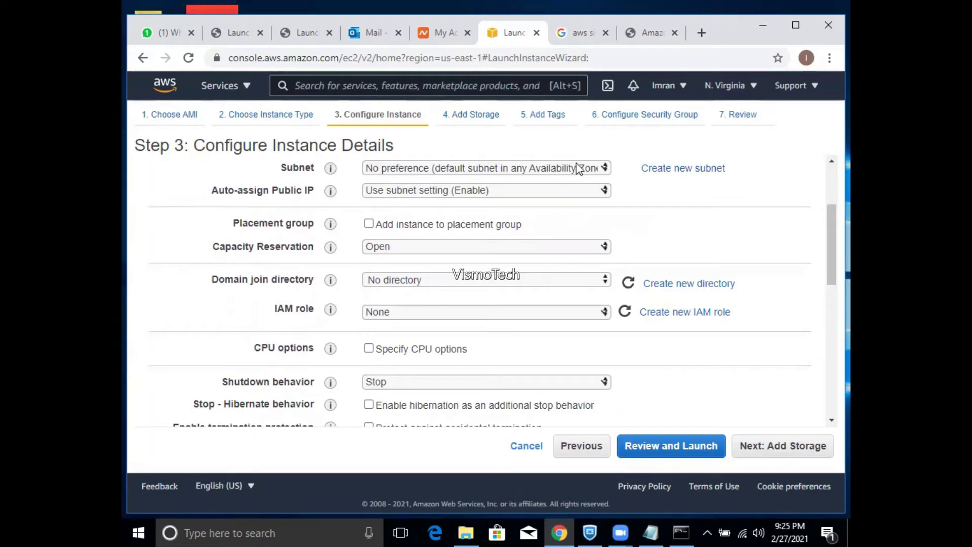
- Set the root volume size to 50 GiB
left_click(799, 455)
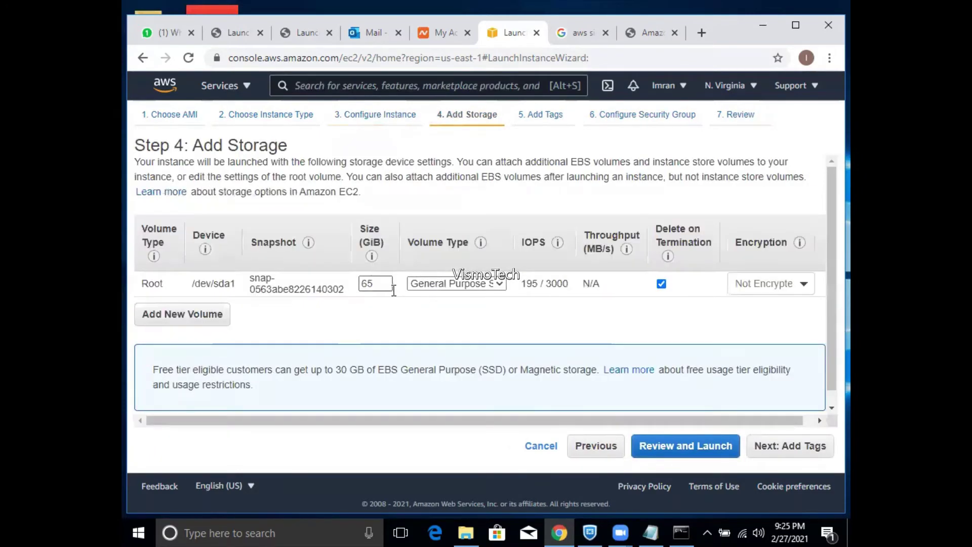
double_click(384, 285)
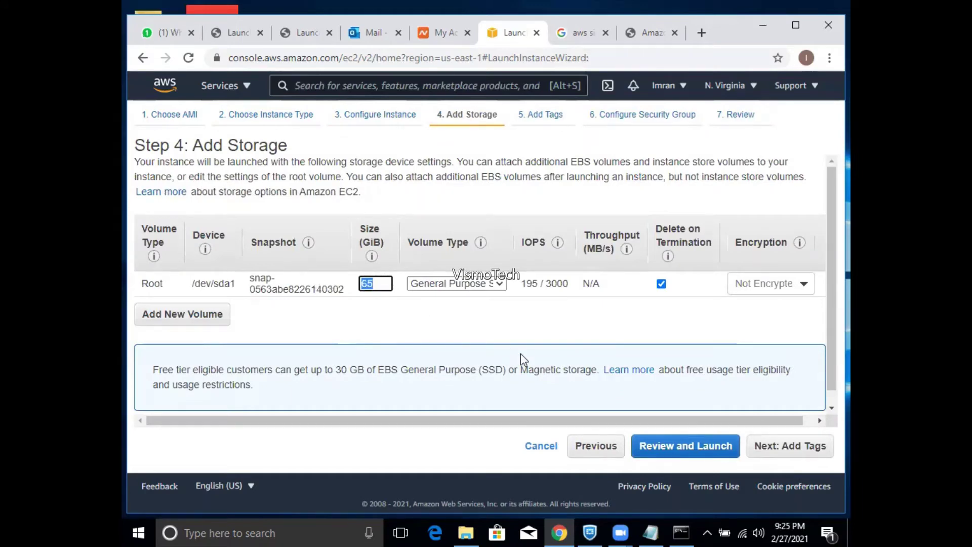
type("50")
- Tag the instance with Key Name and Value SQL
left_click(790, 447)
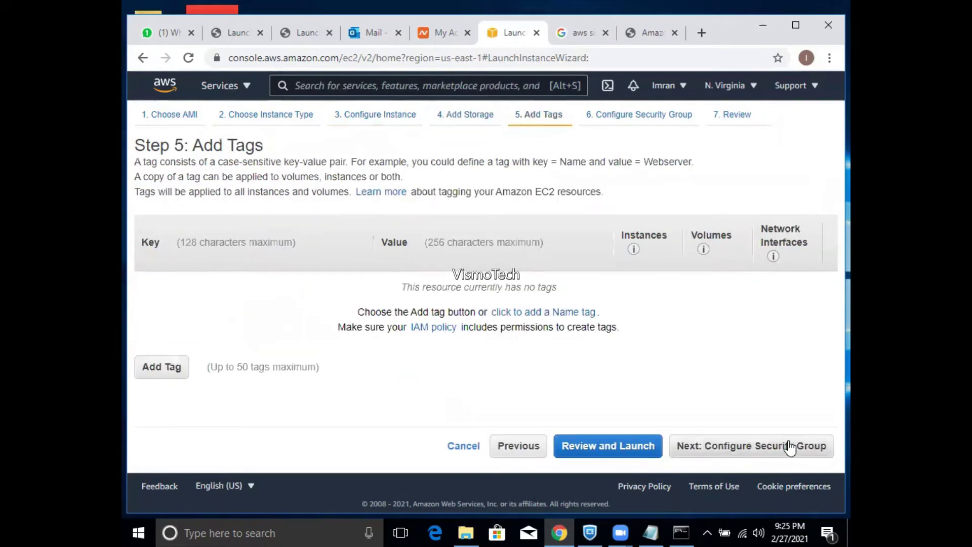
left_click(170, 366)
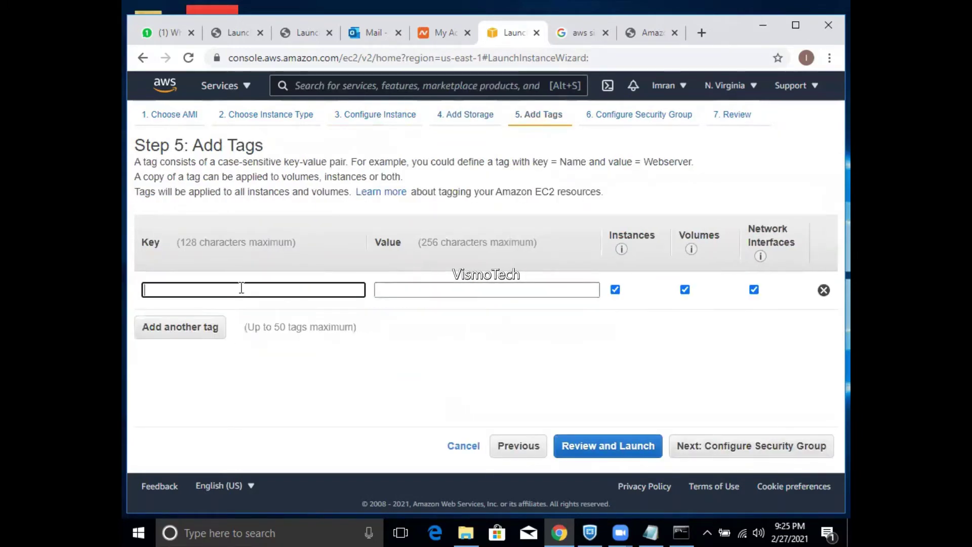
type("Name")
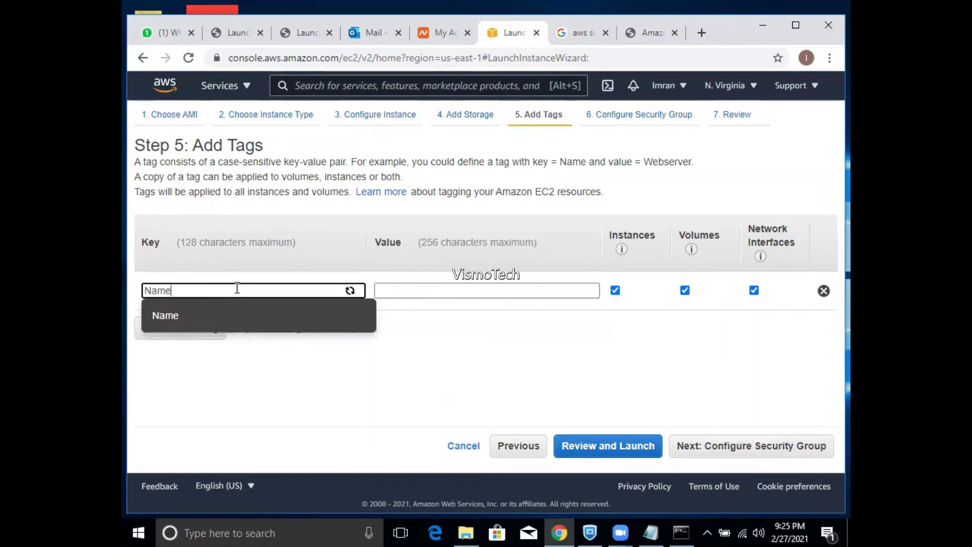
key("Tab")
type("SQL")
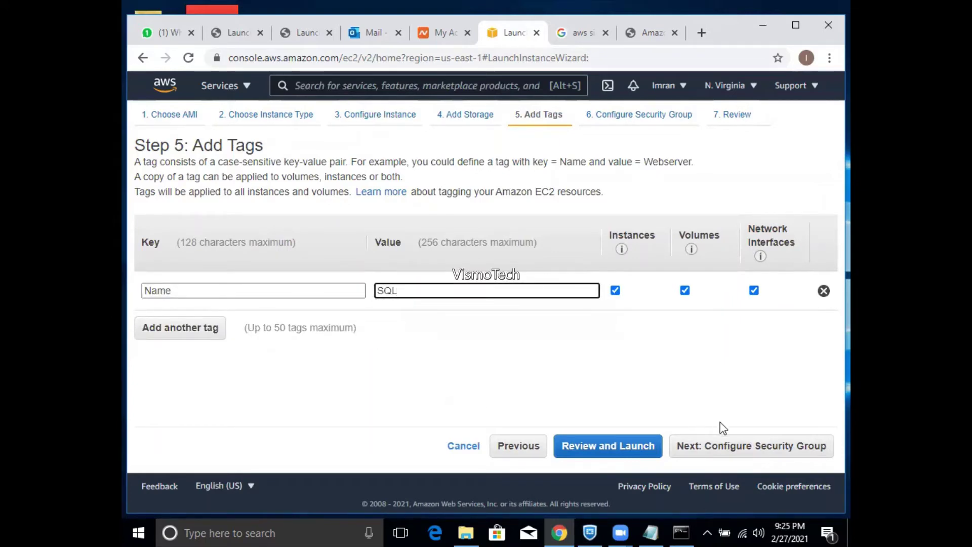
left_click(723, 446)
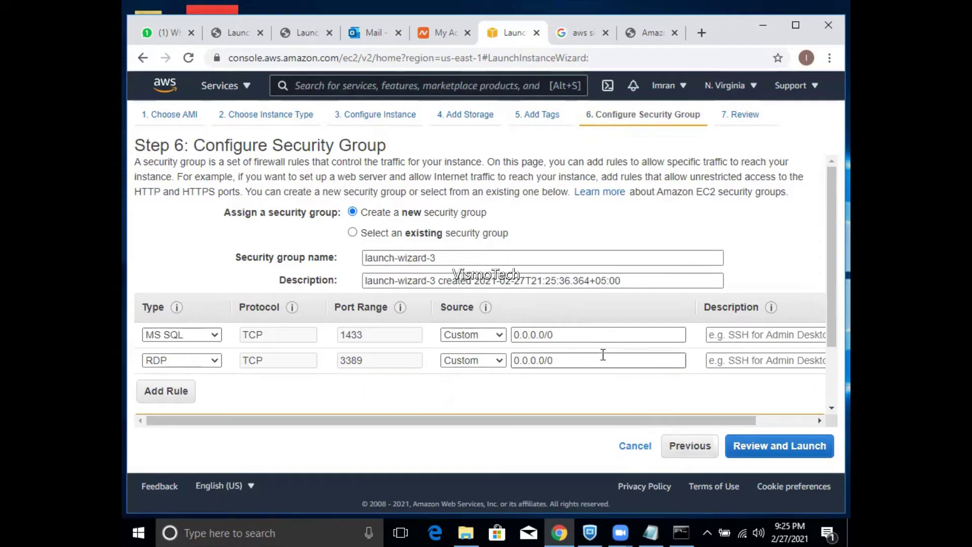
left_click(475, 234)
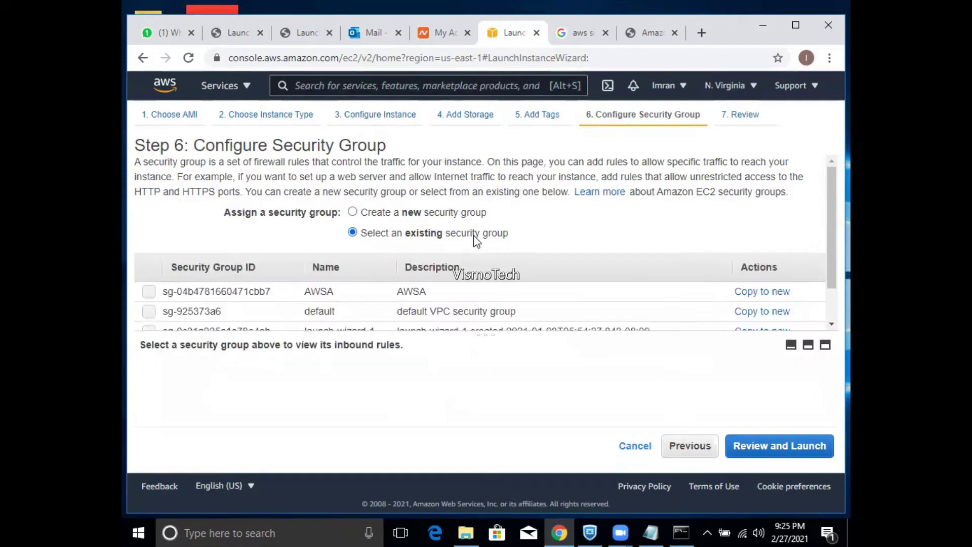
left_click(149, 293)
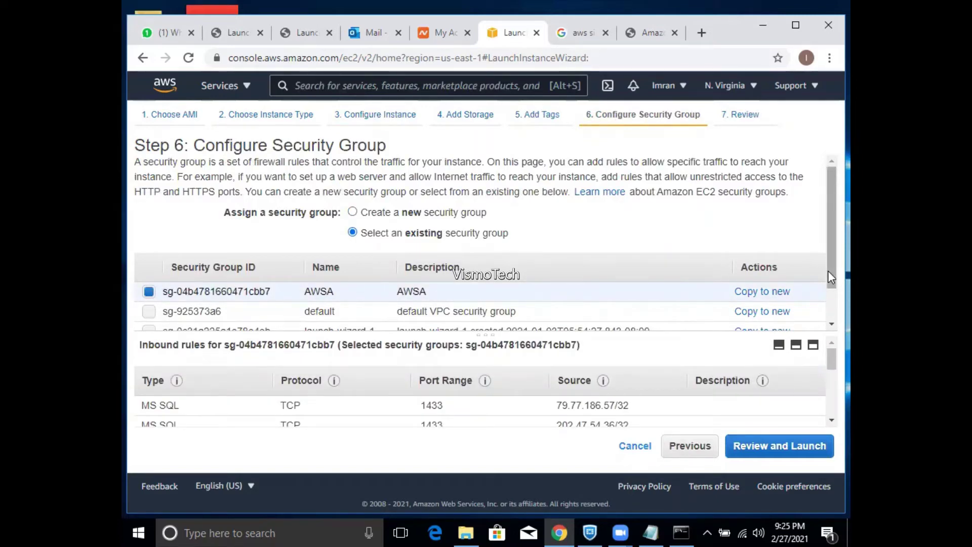
mouse_move(828, 271)
left_mouse_down()
mouse_move(828, 299)
mouse_move(828, 278)
left_mouse_up()
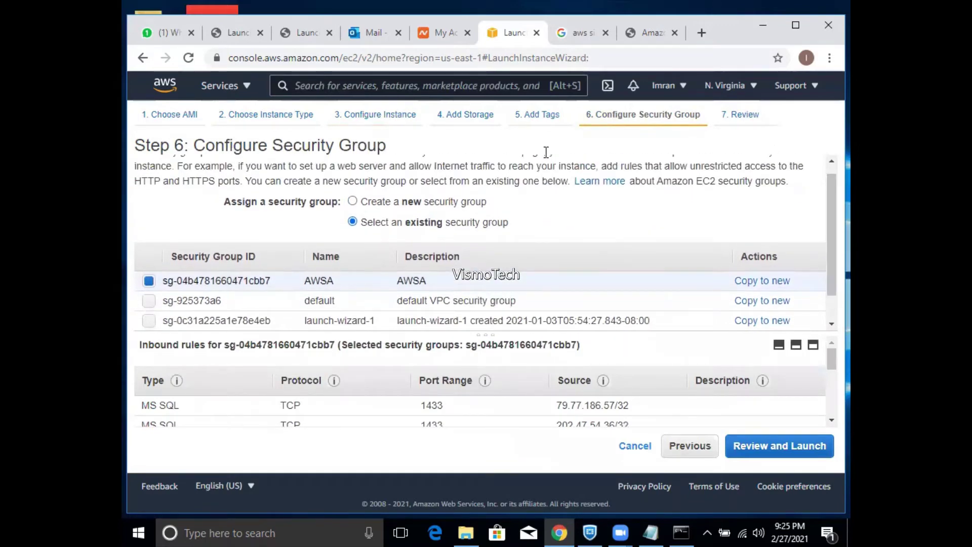
left_click(532, 120)
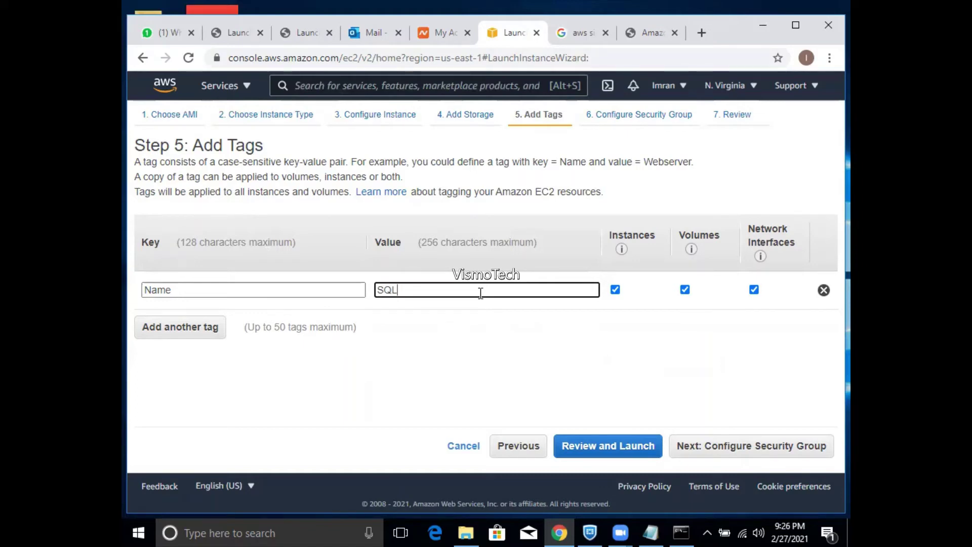
left_click(725, 447)
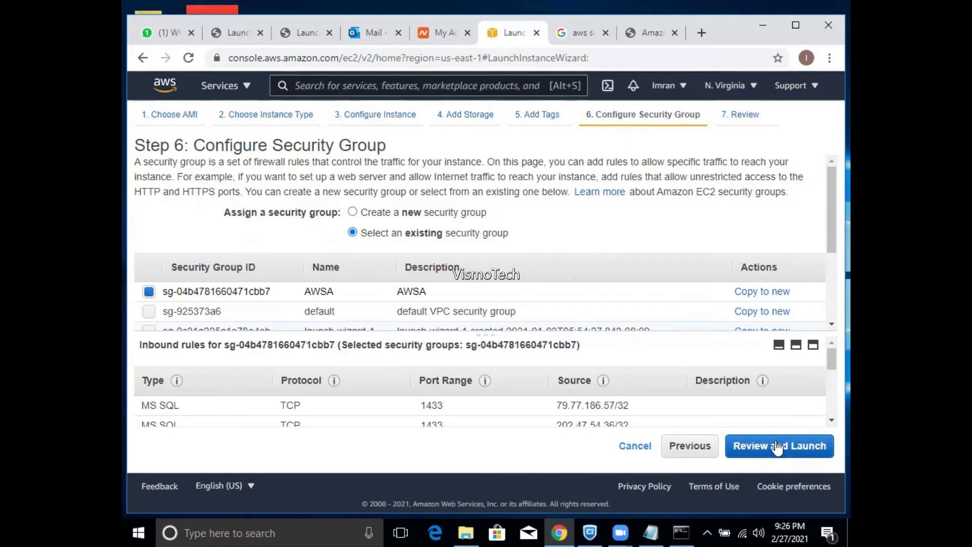
- Create a new security group named AWSA-1, with AWSA-1 as its description
left_click(449, 215)
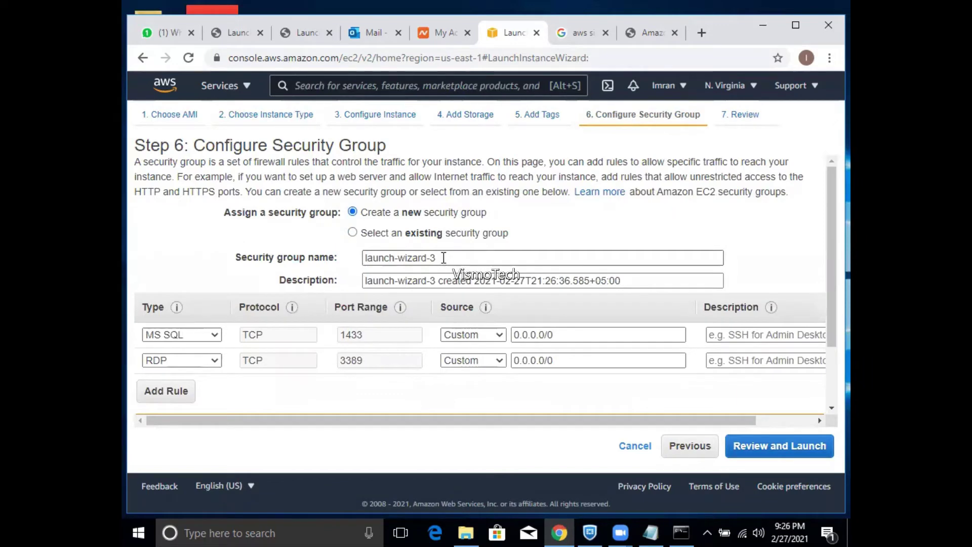
left_click_drag(445, 257, 185, 273)
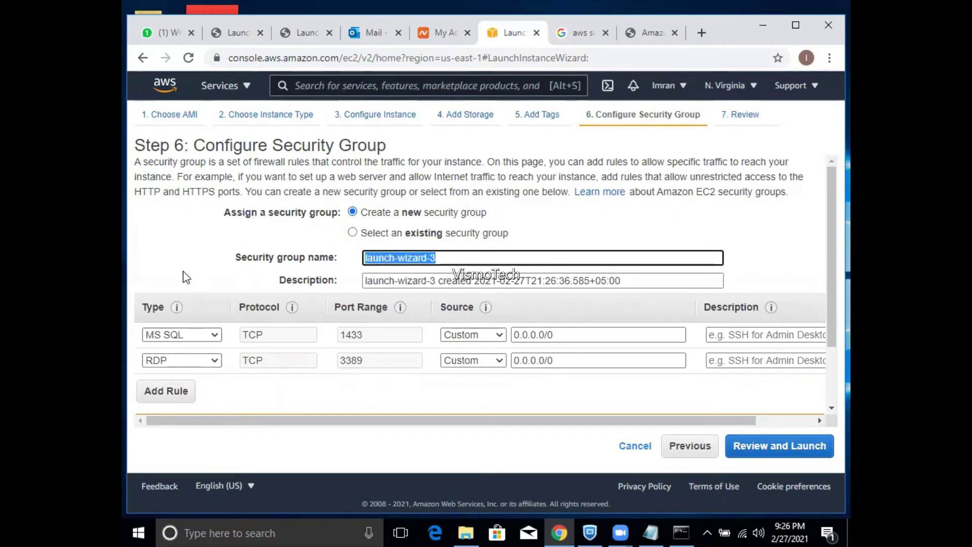
type("AWSA")
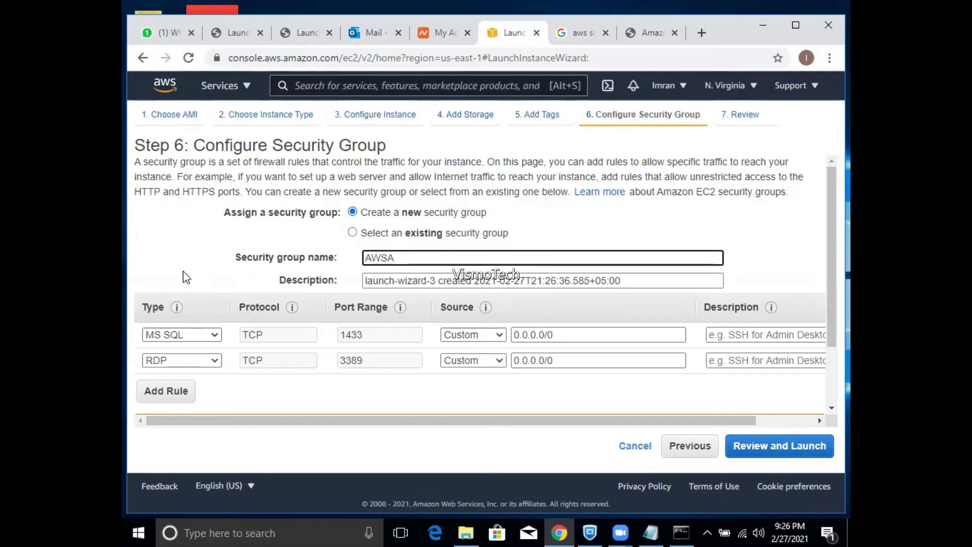
type("-1")
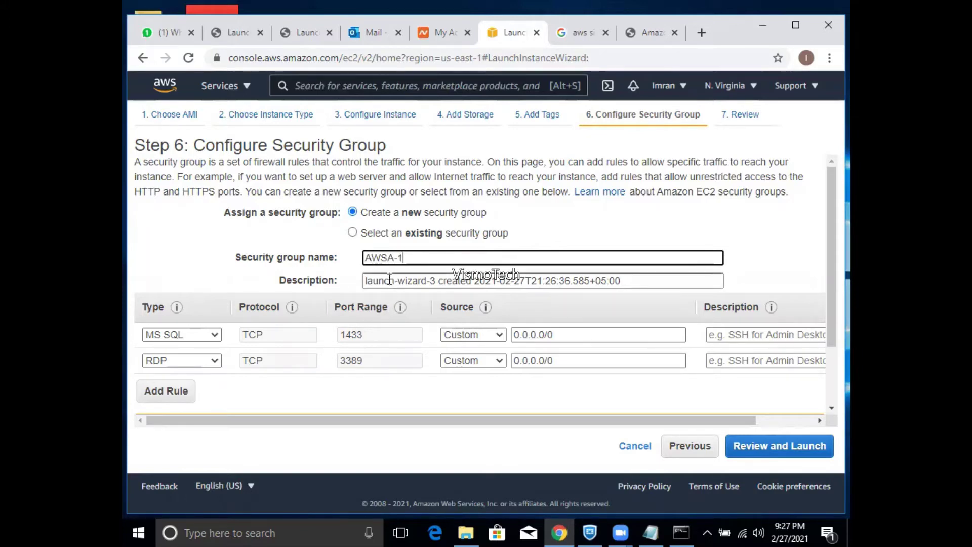
key("ctrl+a")
key("ctrl+c")
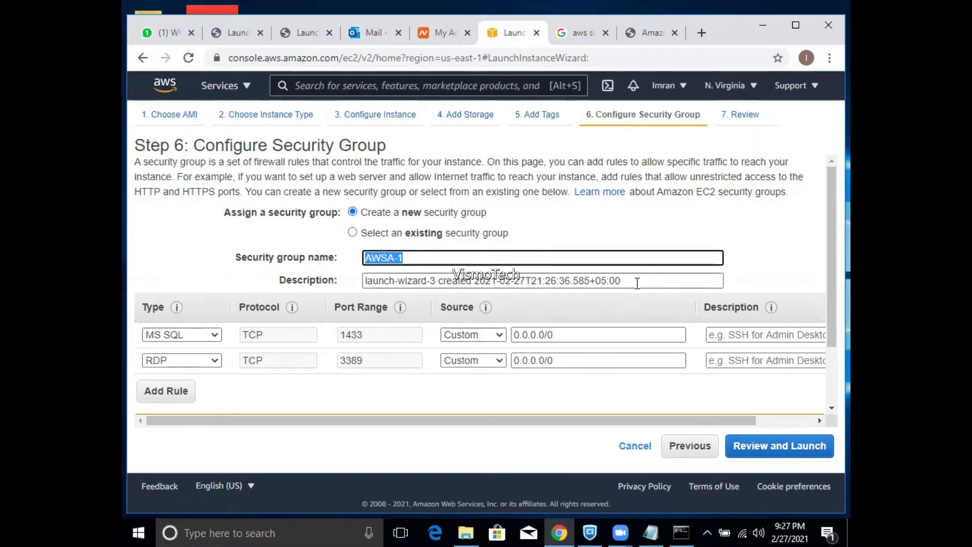
left_click(637, 283)
left_click_drag(637, 282, 235, 298)
key("ctrl+v")
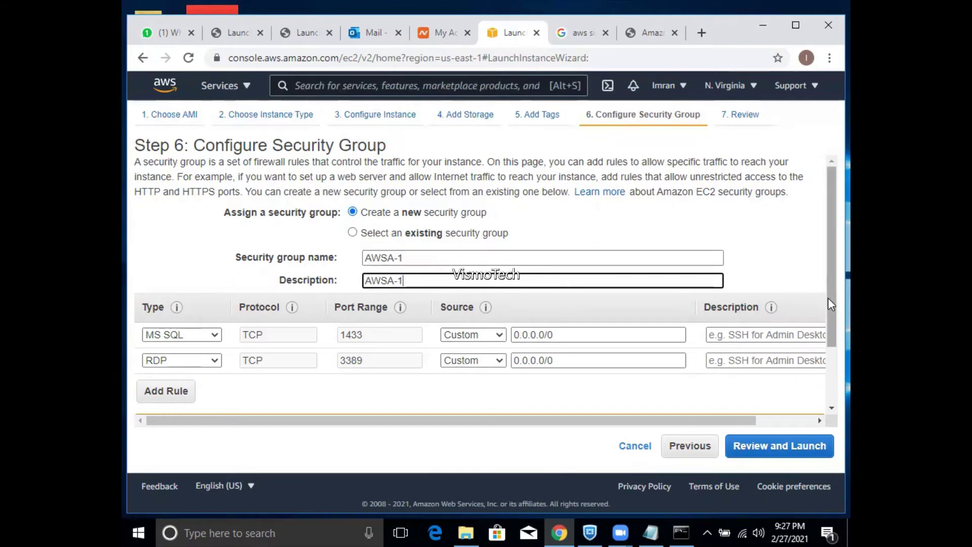
left_click_drag(831, 304, 829, 325)
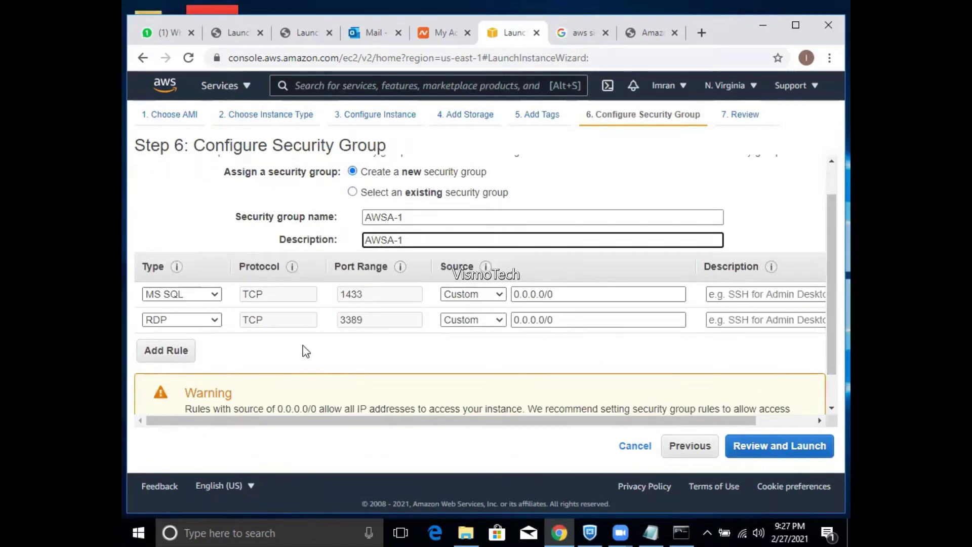
- Add an All traffic inbound rule on ports 0 - 65535 with source 0.0.0.0/0
left_click(183, 355)
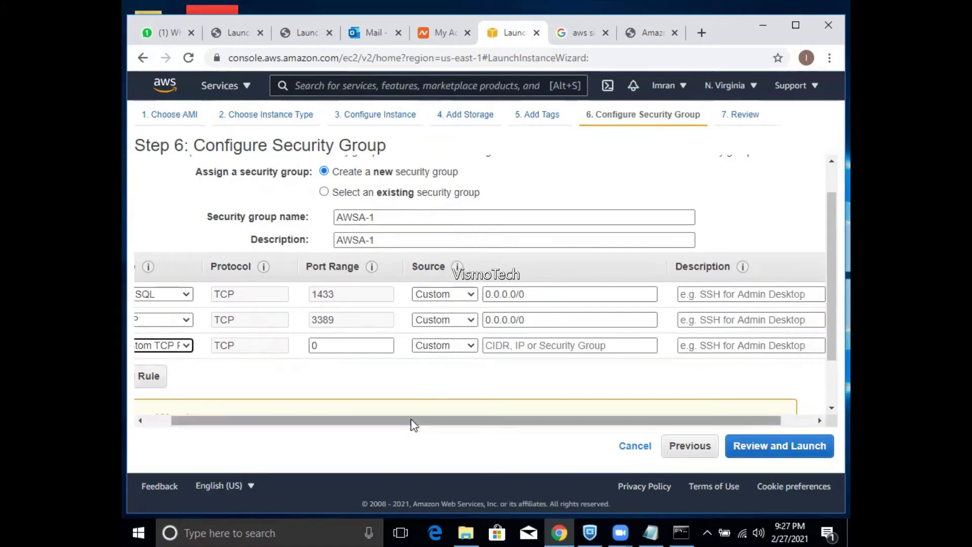
key("ctrl+minus")
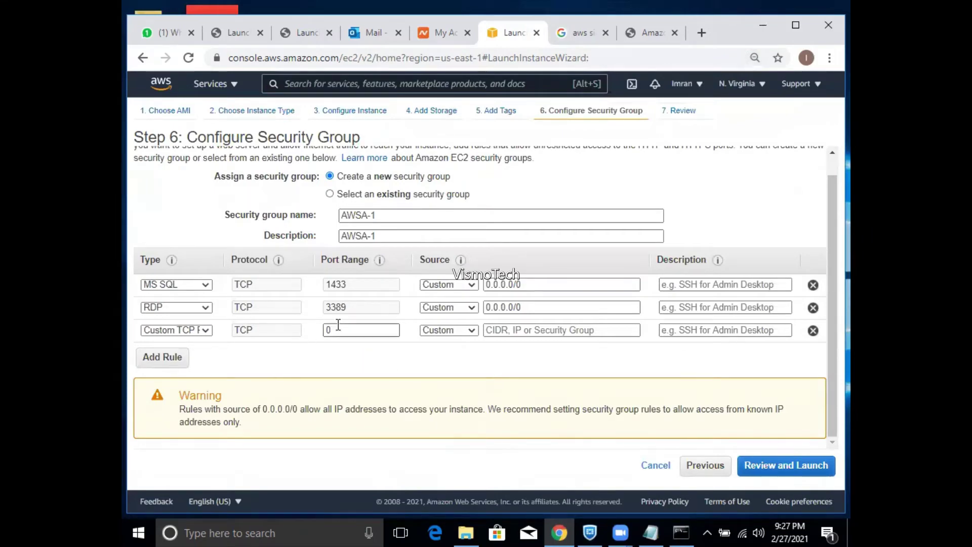
left_click(200, 332)
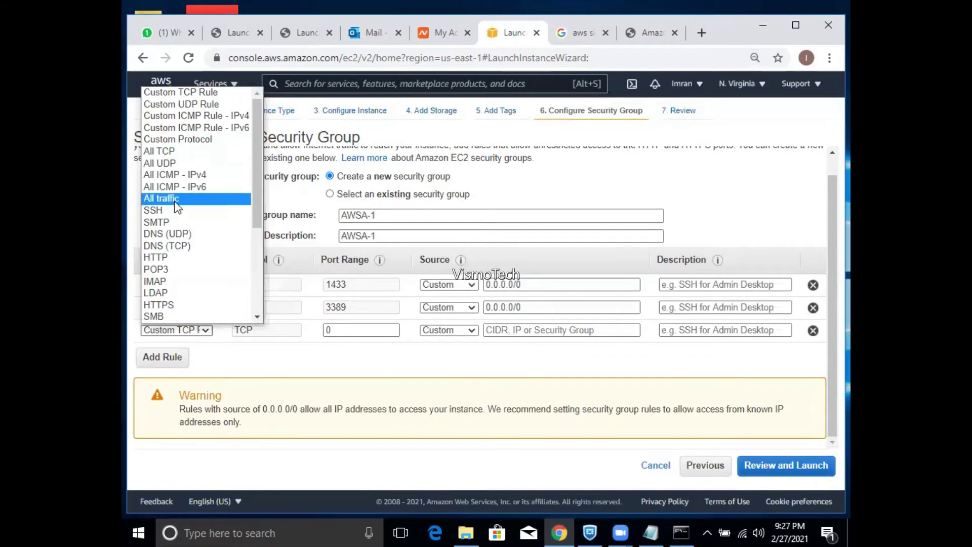
left_click(172, 198)
left_click(495, 330)
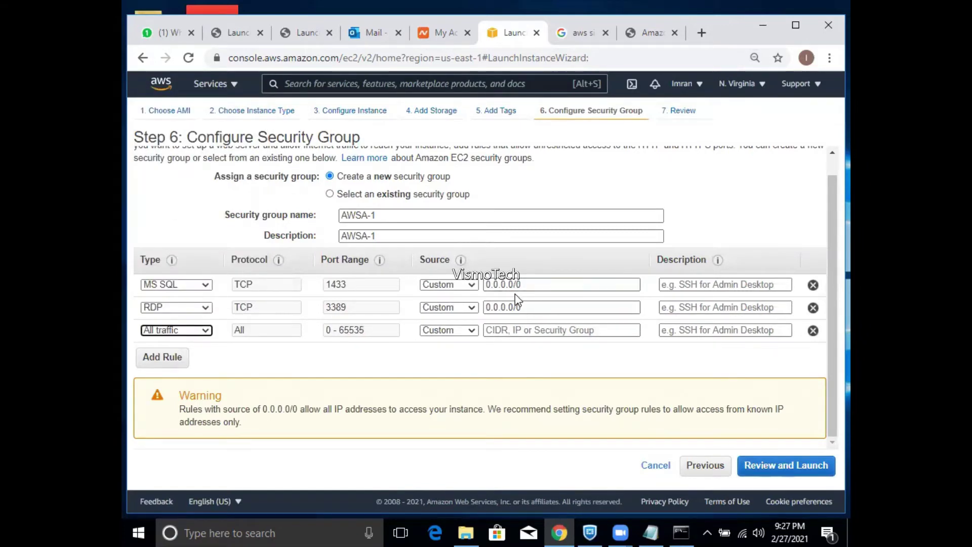
left_click(528, 332)
type("0.0.0.0/0")
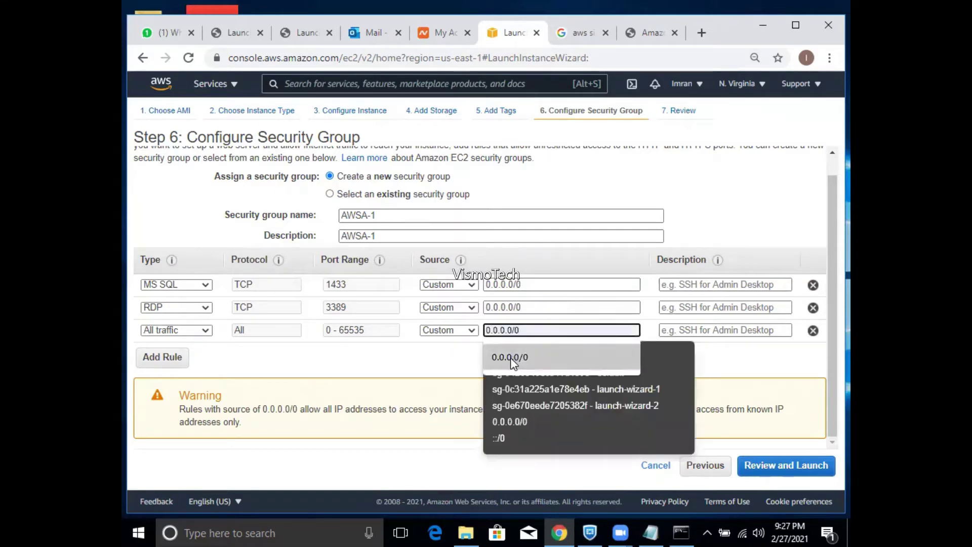
left_click(511, 357)
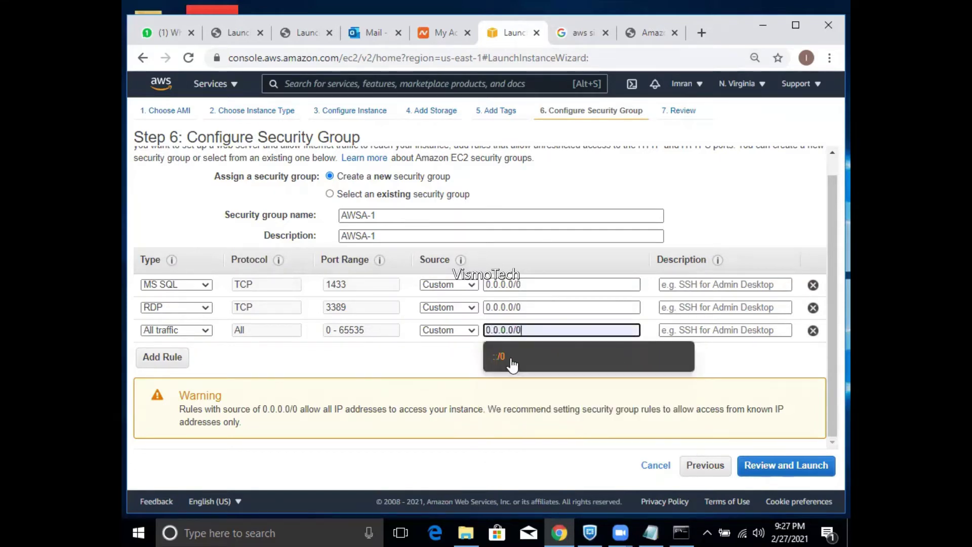
left_click(429, 363)
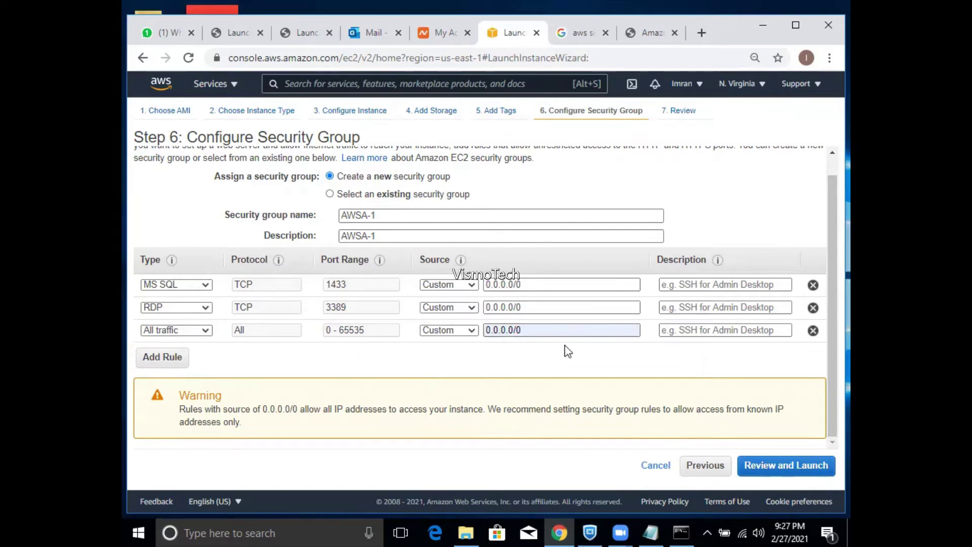
- Go to the launch review, back out of the key pair prompt, and return to the review
left_click(792, 467)
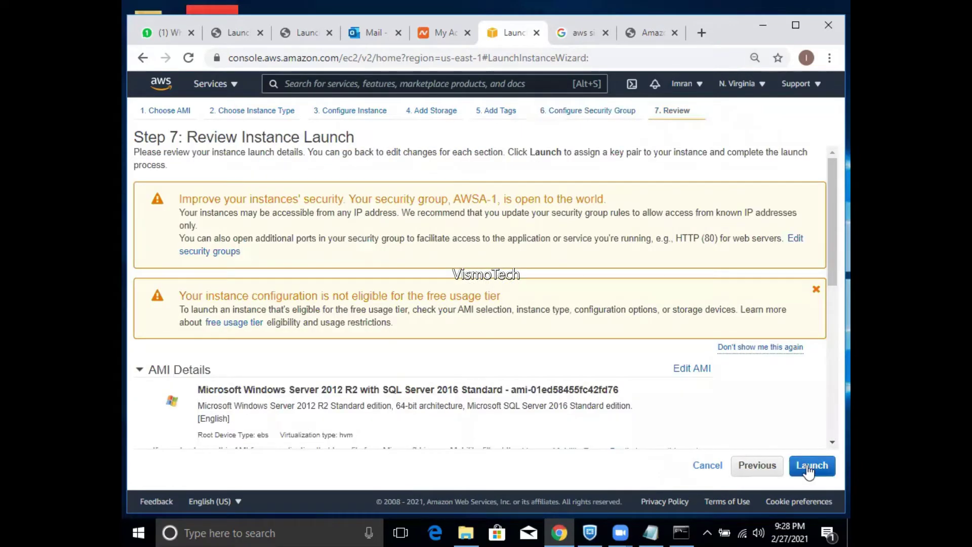
left_click(807, 465)
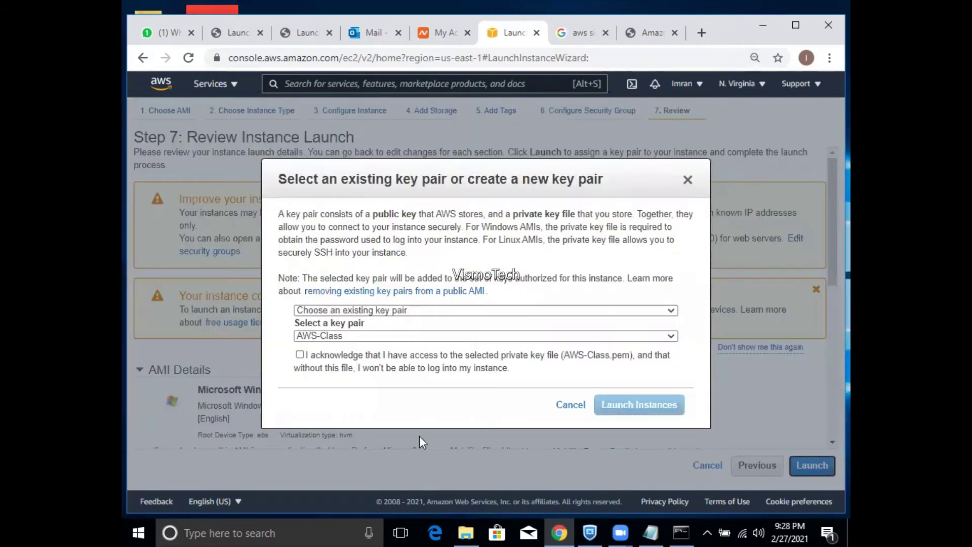
left_click(300, 355)
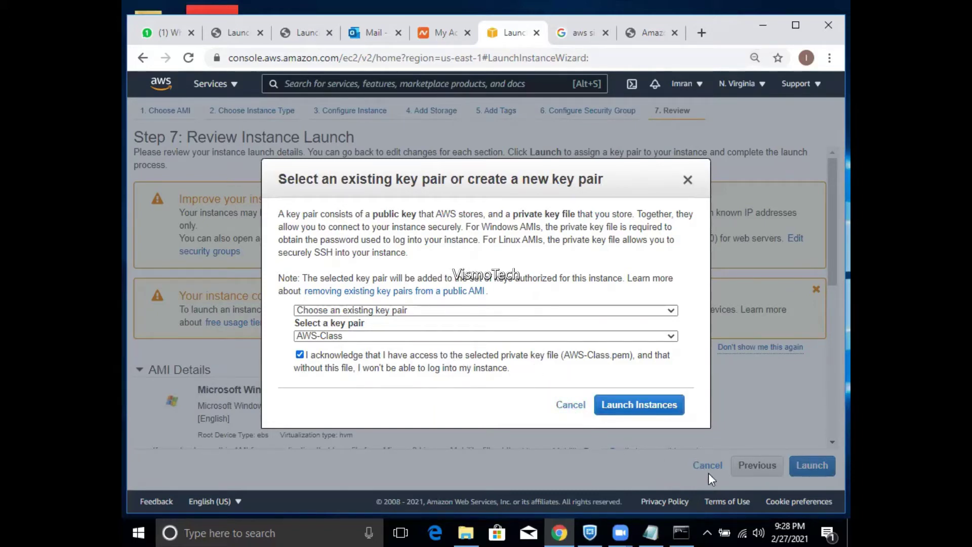
left_click(571, 405)
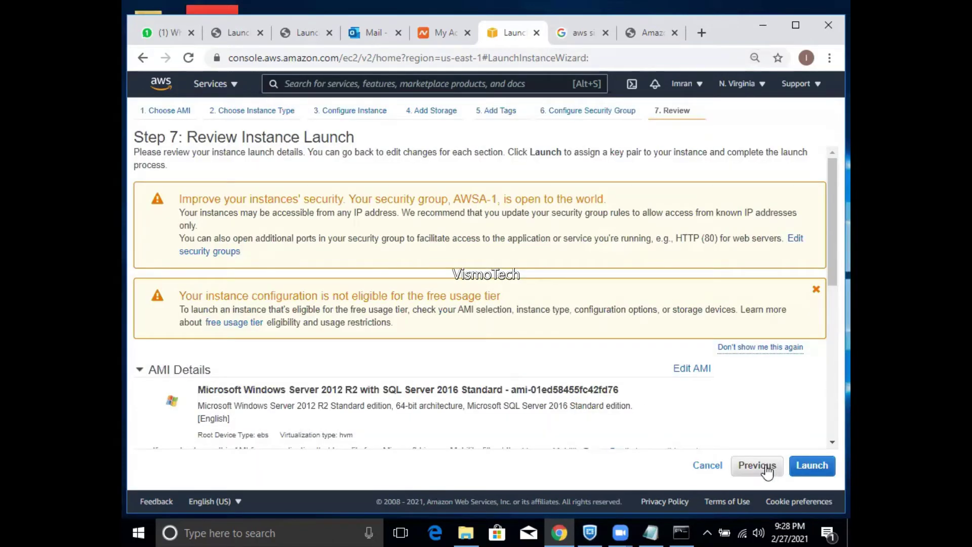
left_click(766, 466)
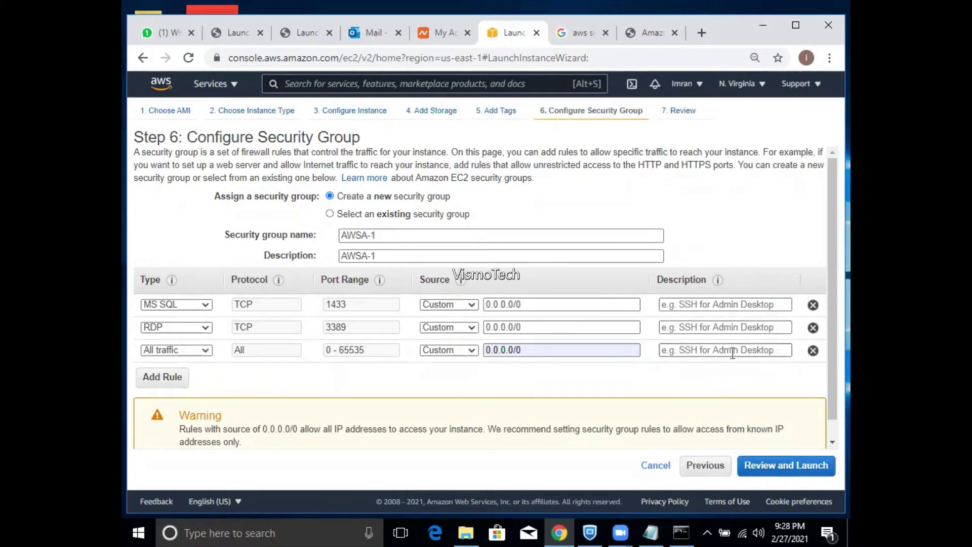
left_click(764, 467)
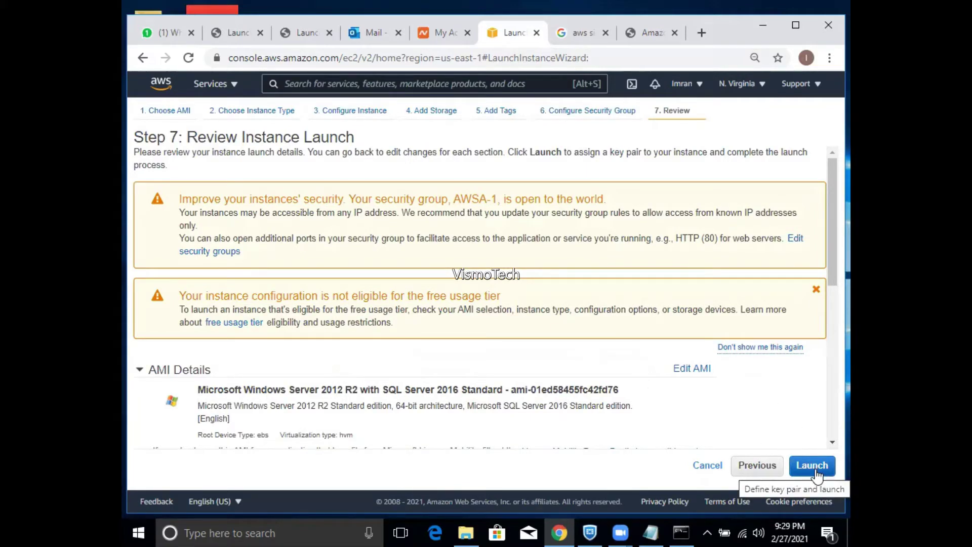
- Create key pair AWS-Class3, download AWS-Class3.pem, and cancel the launch prompt
left_click(815, 466)
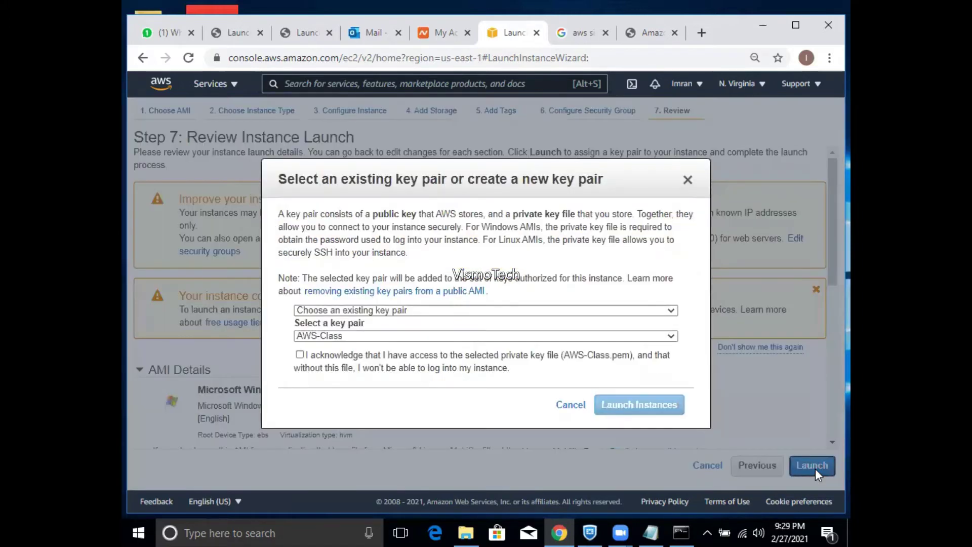
left_click(300, 355)
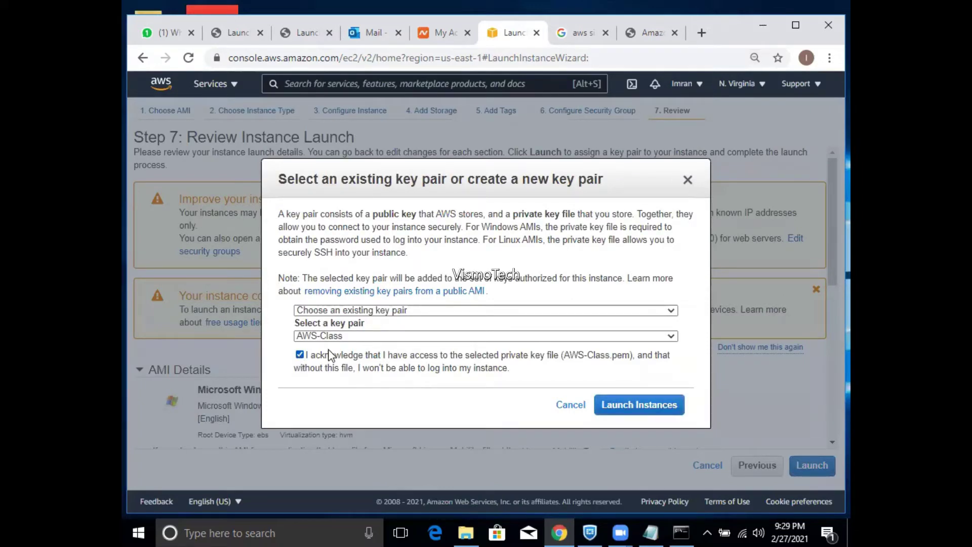
left_click(384, 309)
left_click(353, 335)
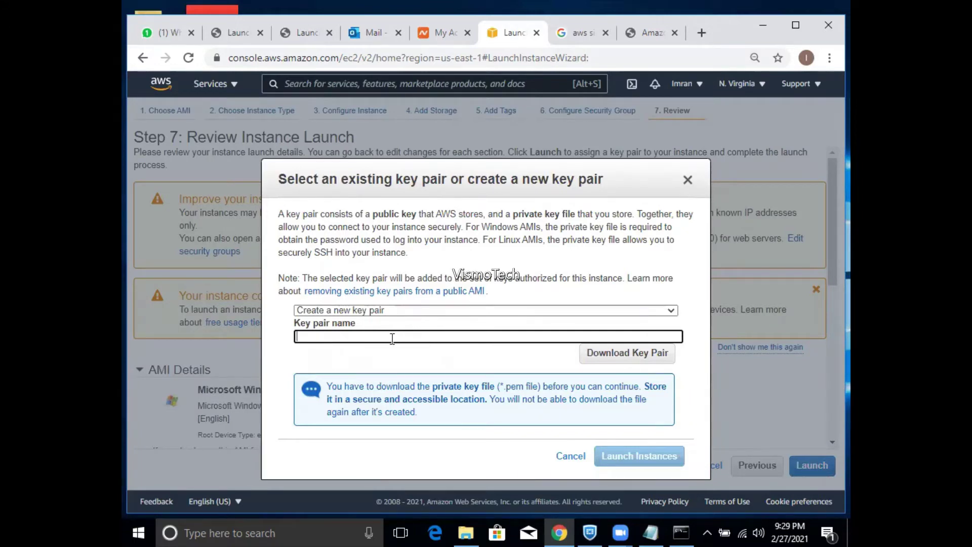
type("AWS-Class3")
left_click(598, 358)
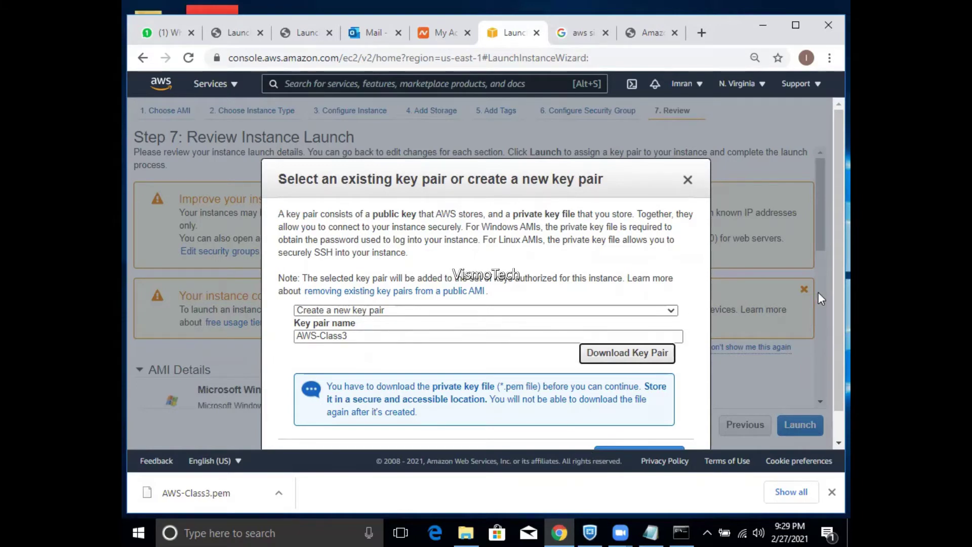
scroll(828, 309, "down", 1)
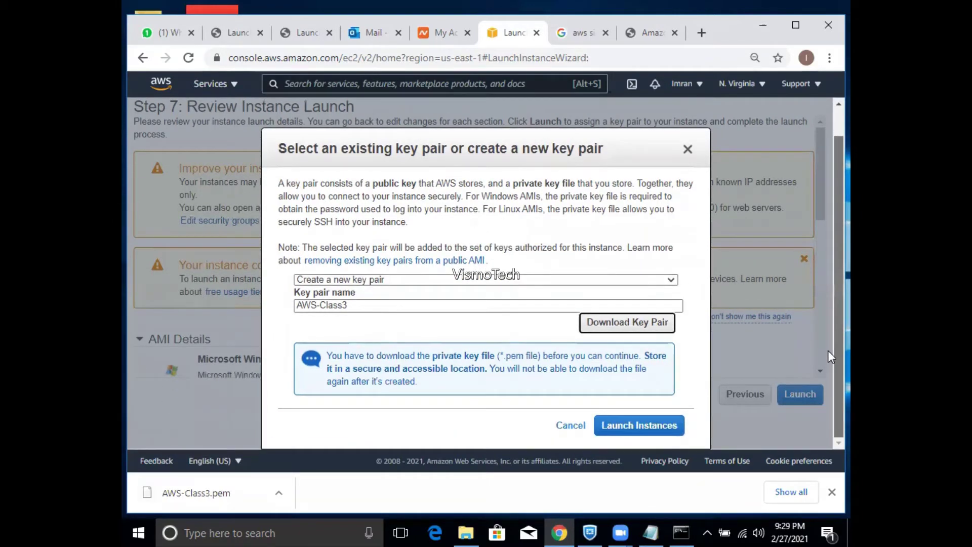
left_click(571, 426)
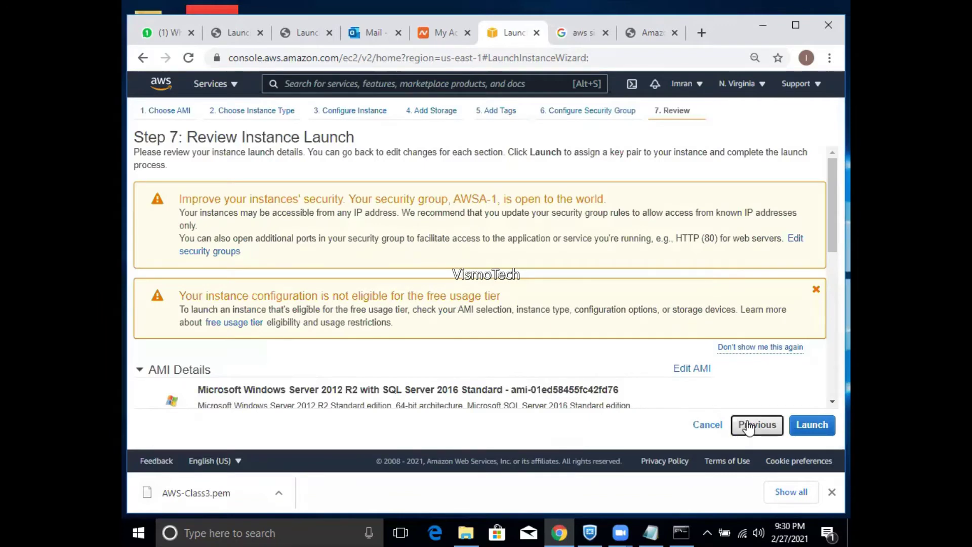
- Change the All traffic rule's source to Anywhere (0.0.0.0/0, ::/0)
left_click(748, 427)
left_click(527, 352)
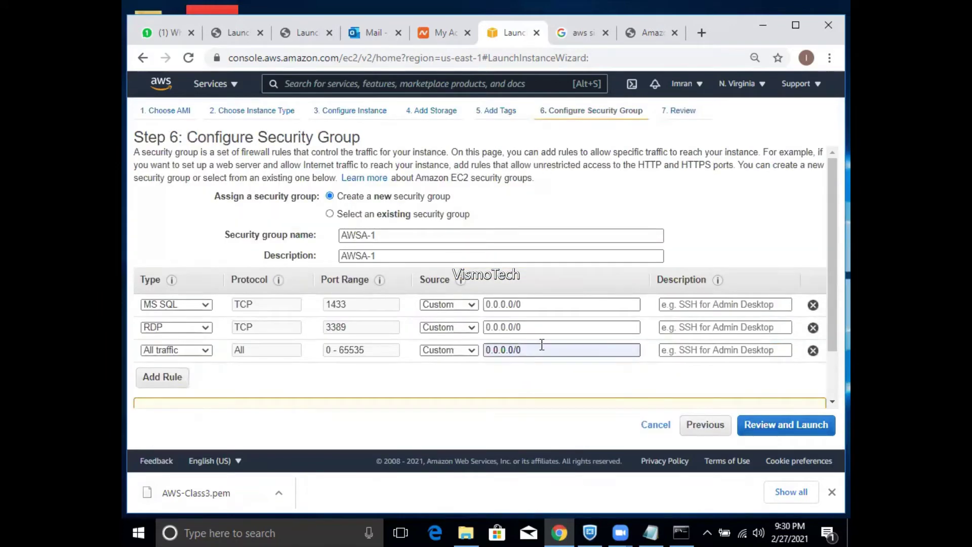
left_click(526, 353)
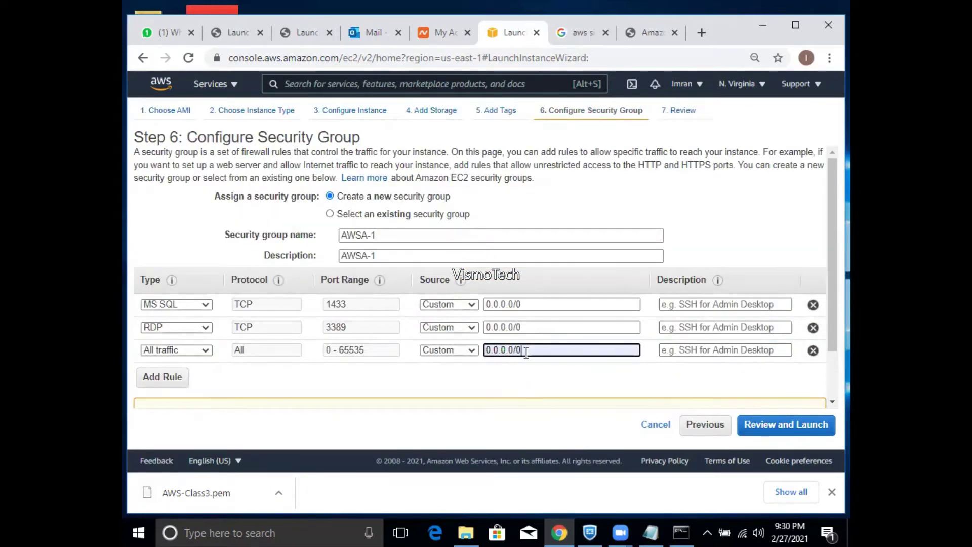
key("BackSpace")
key("BackSpace")
key("BackSpace")
key("BackSpace")
key("BackSpace")
key("BackSpace")
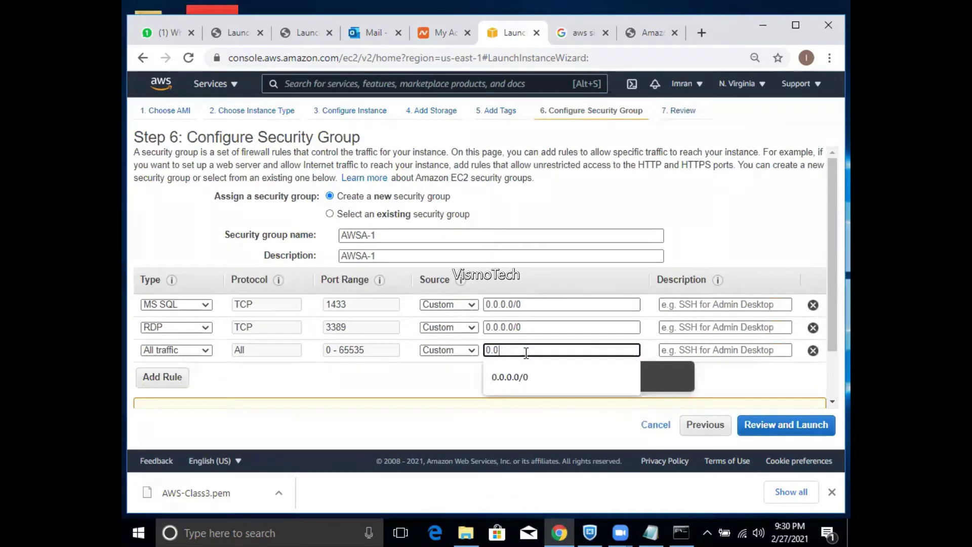
key("BackSpace")
left_click(453, 380)
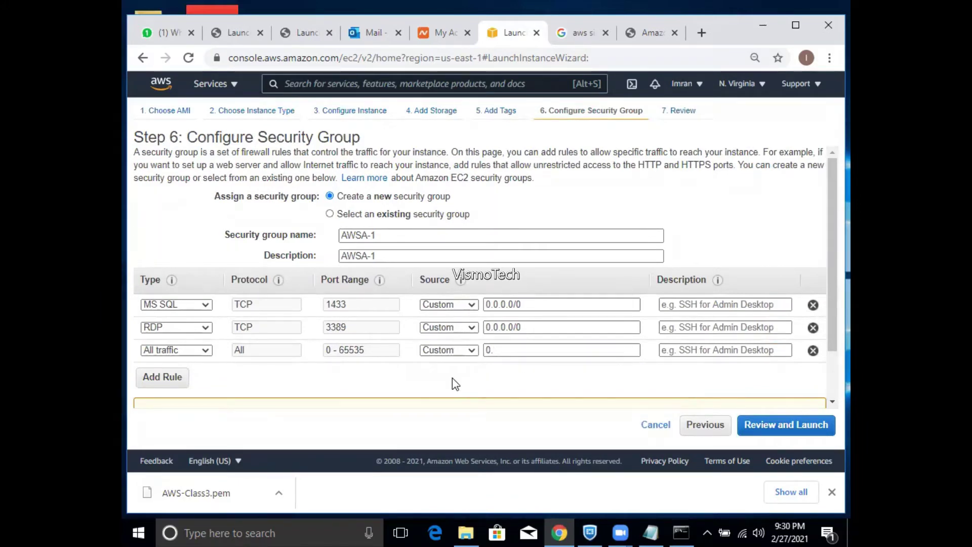
left_click(759, 429)
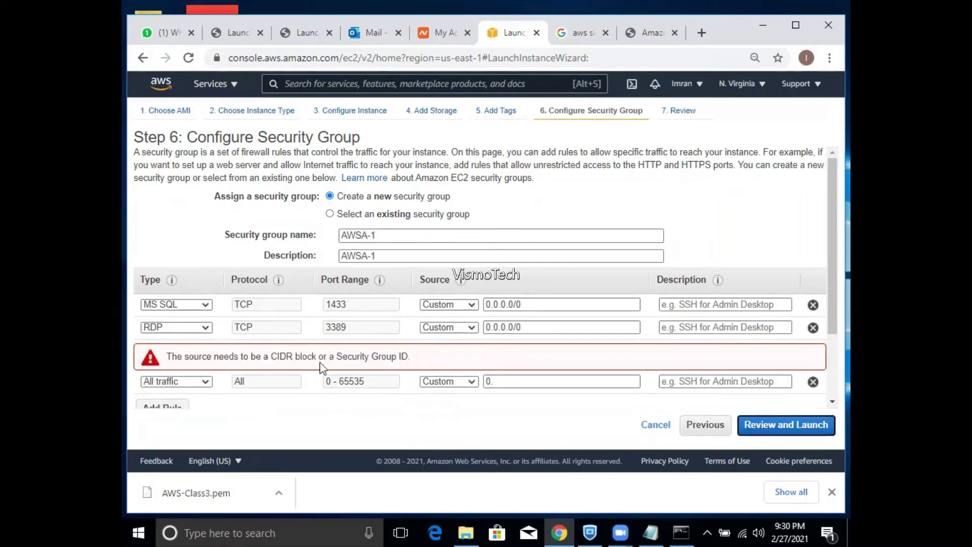
left_click(497, 382)
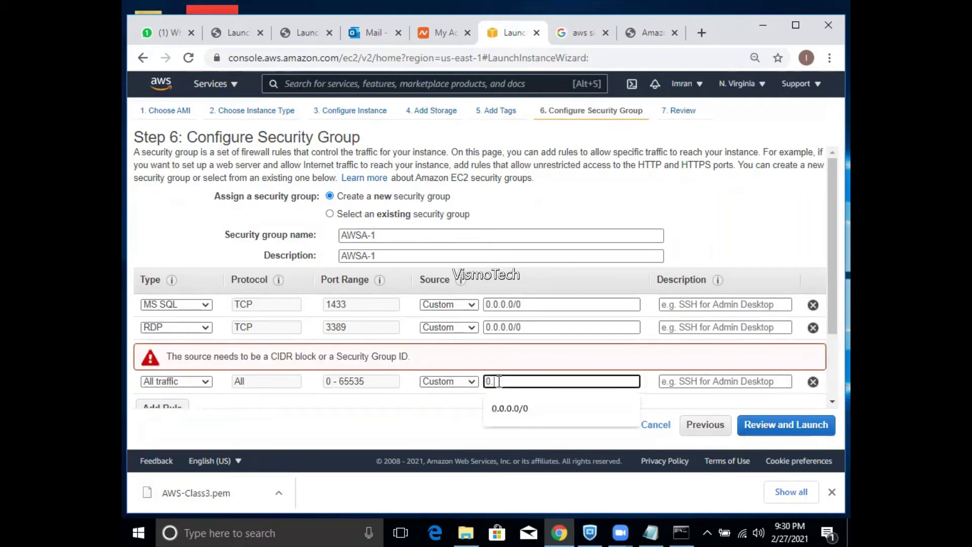
key("BackSpace")
key("BackSpace")
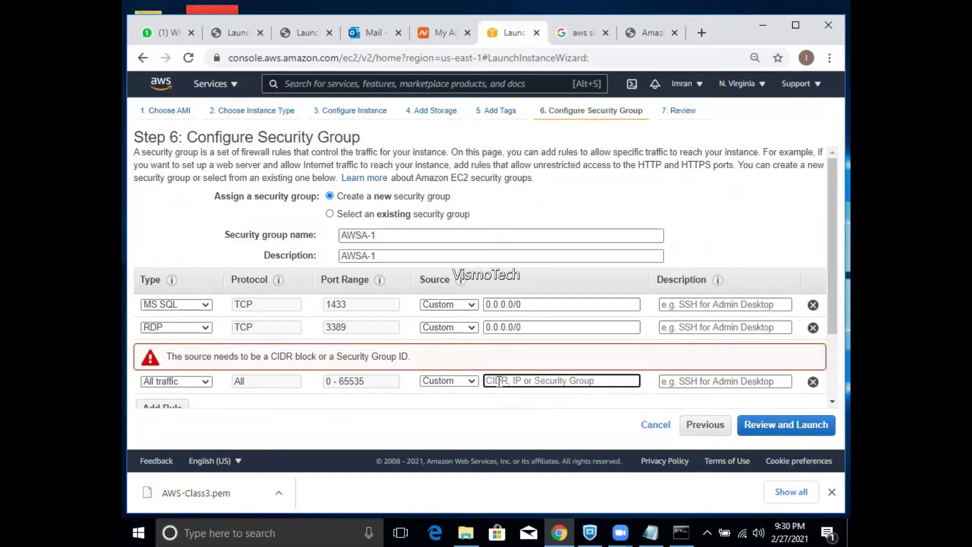
left_click(466, 381)
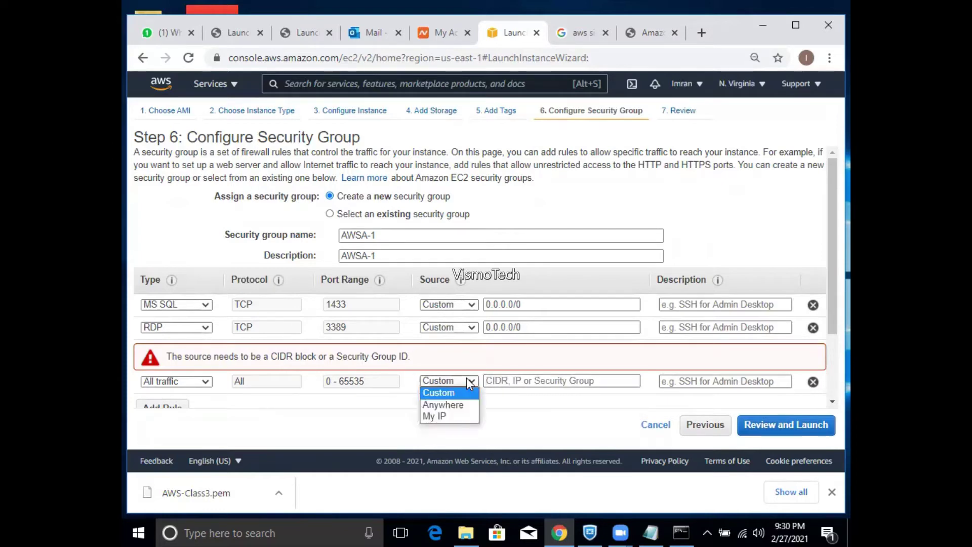
left_click(445, 405)
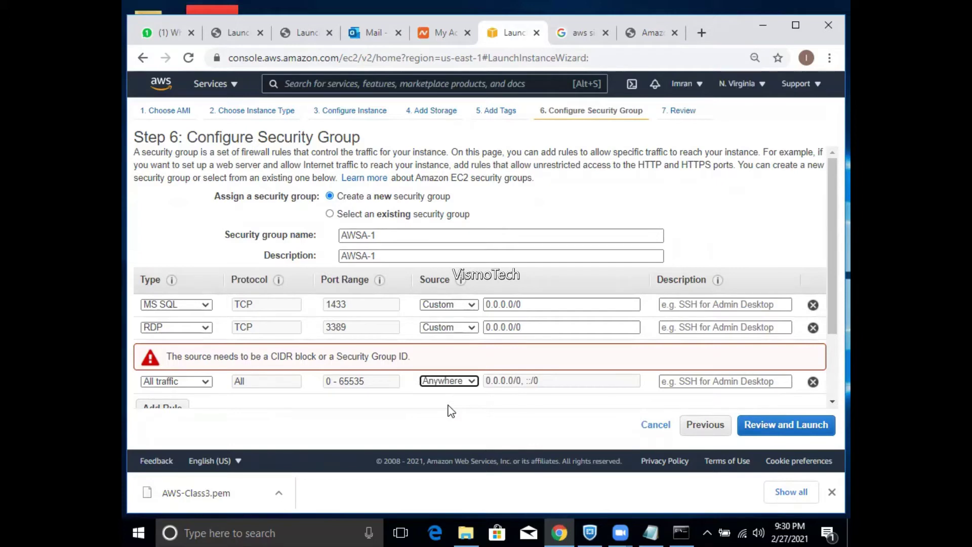
- Launch the instance with the AWS-Class key pair; it fails because 50GB is below the 65GB snapshot
left_click(788, 425)
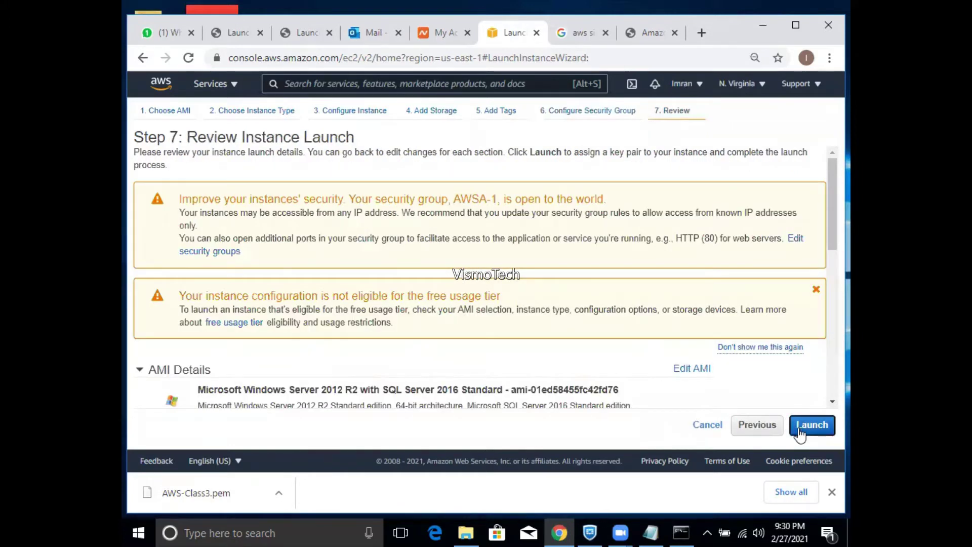
left_click(799, 429)
left_click(391, 337)
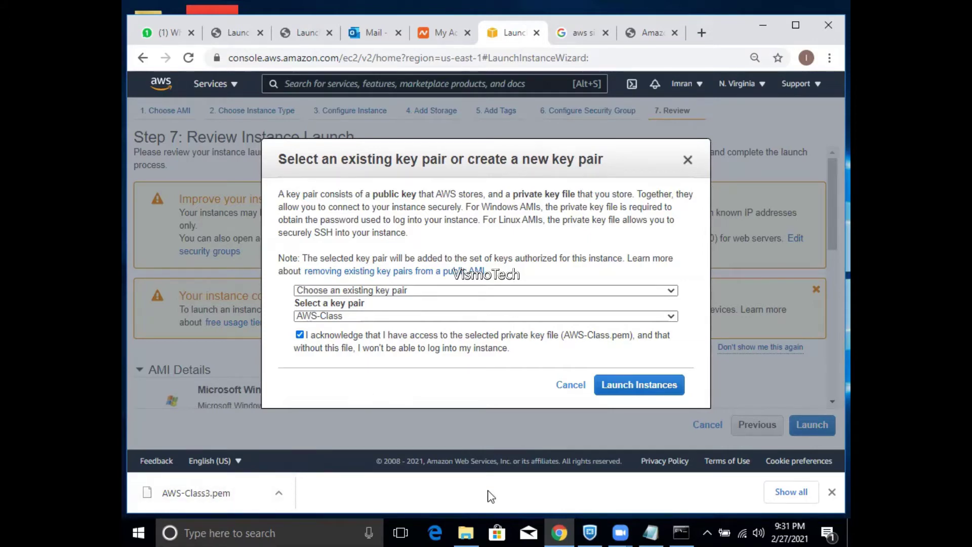
left_click(640, 389)
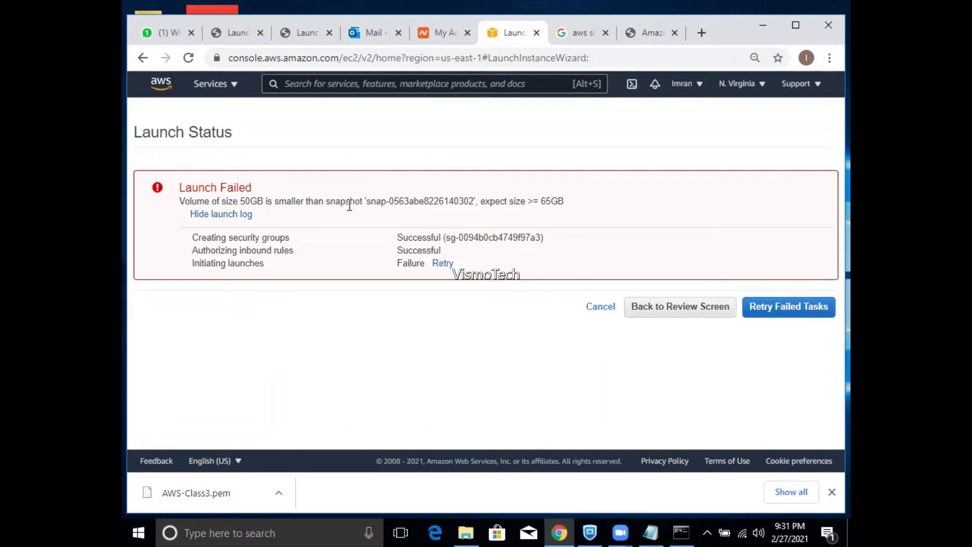
- Raise the root volume size from 50 to 65 GiB
left_click(686, 313)
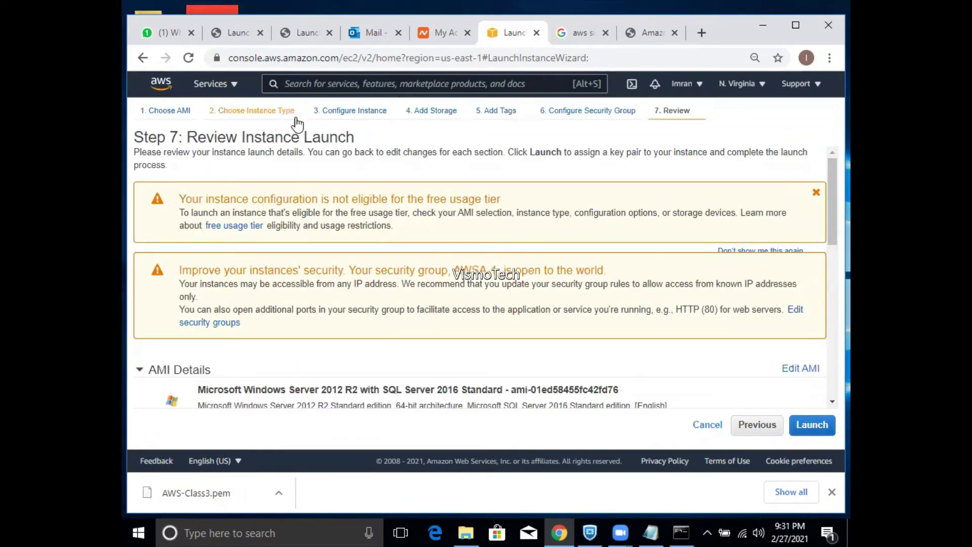
left_click(417, 119)
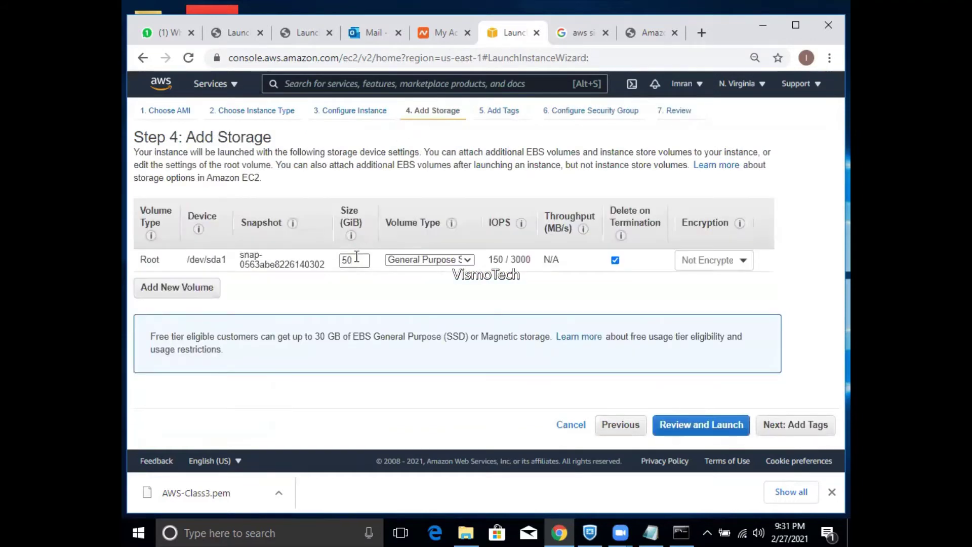
double_click(355, 259)
type("65")
- Launch the instance again with the key pair acknowledged
left_click(673, 115)
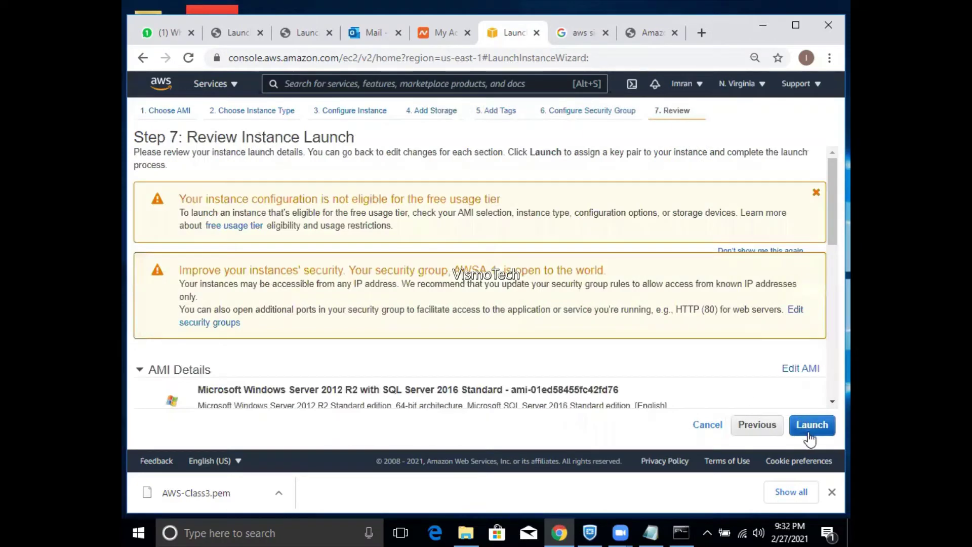
left_click(810, 427)
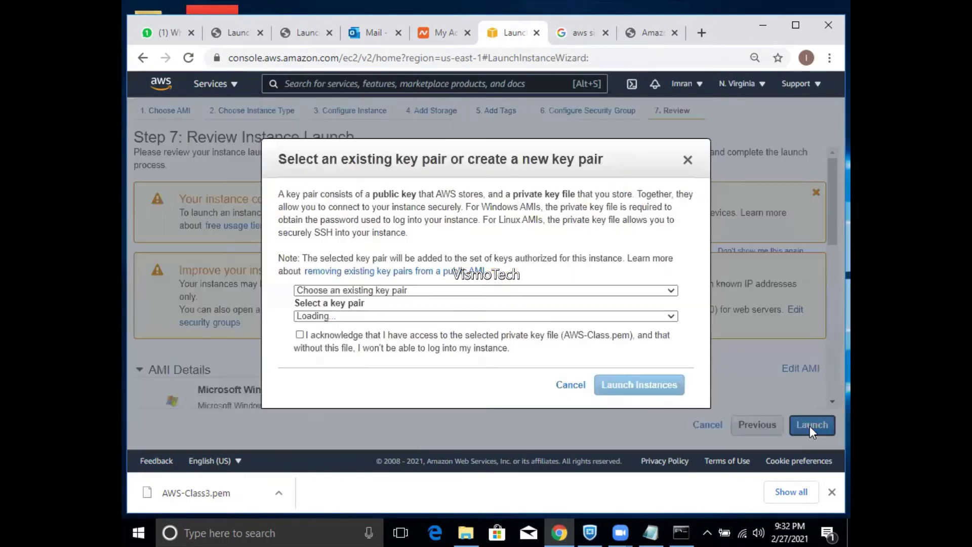
left_click(373, 336)
left_click(636, 388)
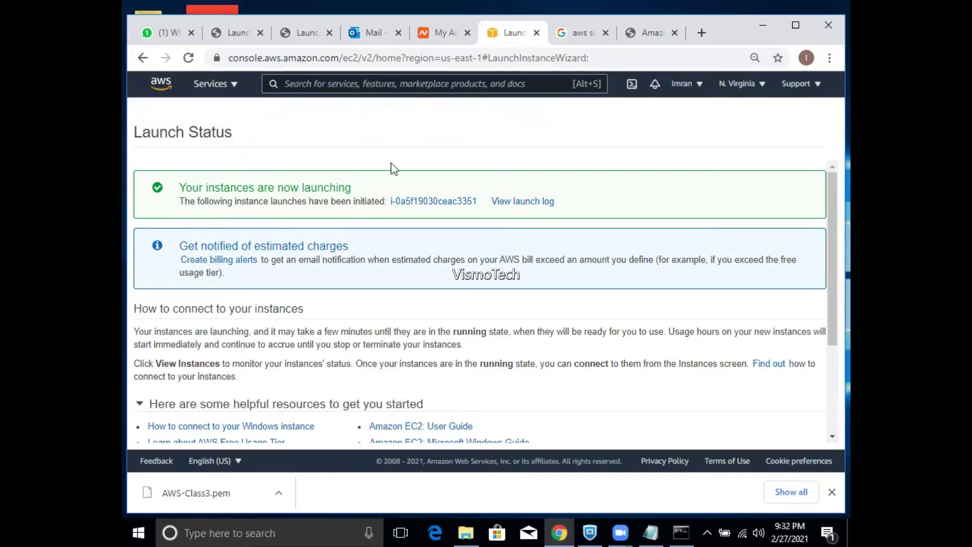
- Open the SQL instance's details and copy its public IPv4 address 3.91.106.164
left_click(512, 205)
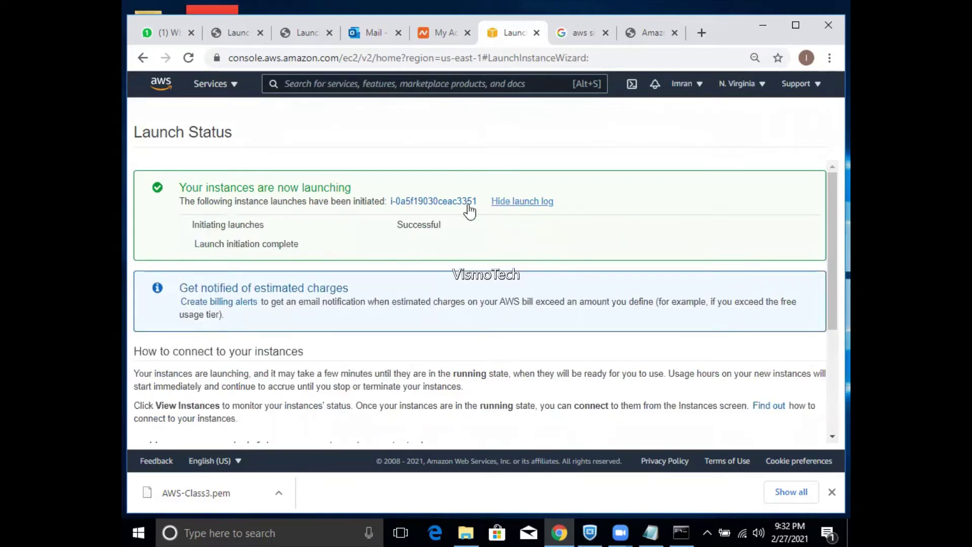
left_click(453, 209)
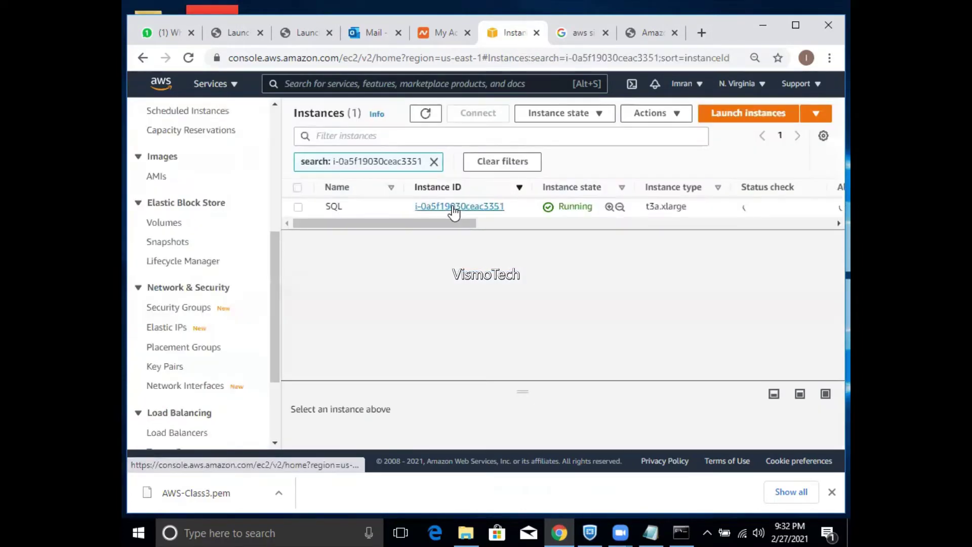
left_click_drag(443, 223, 417, 228)
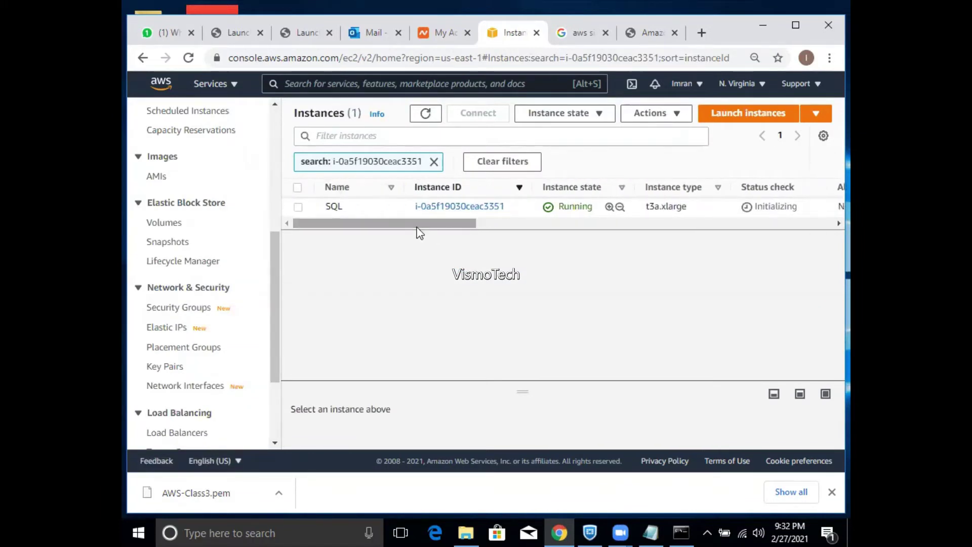
left_click(298, 208)
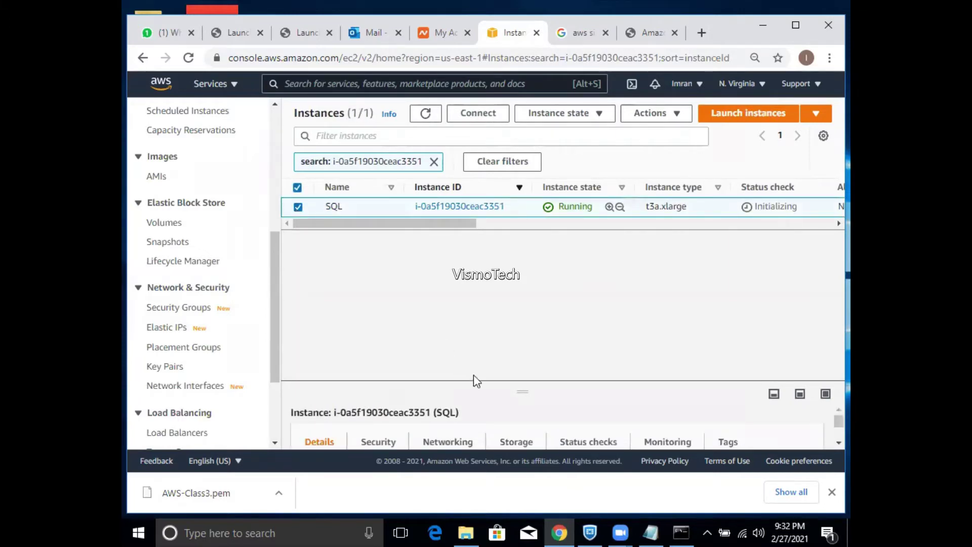
left_click_drag(487, 385, 475, 305)
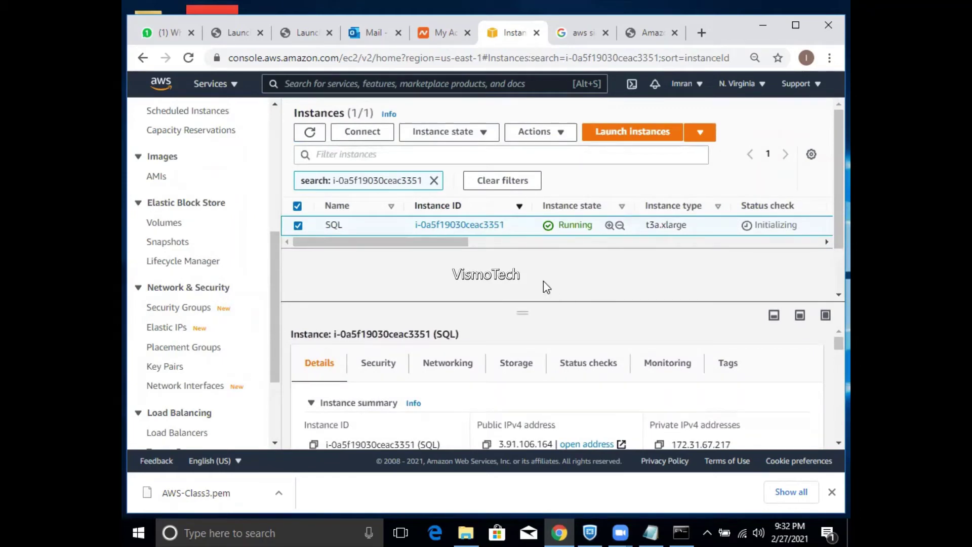
scroll(831, 352, "down", 1)
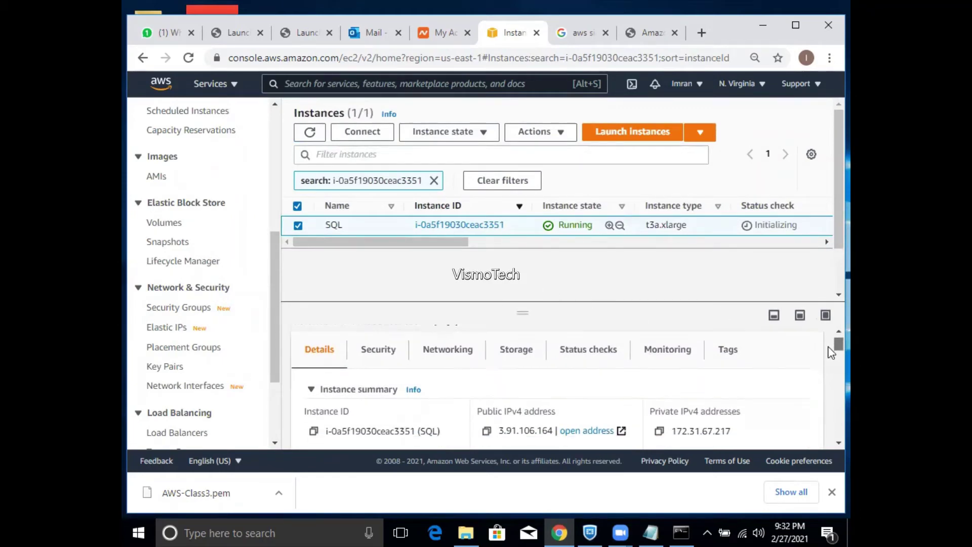
scroll(831, 352, "down", 1)
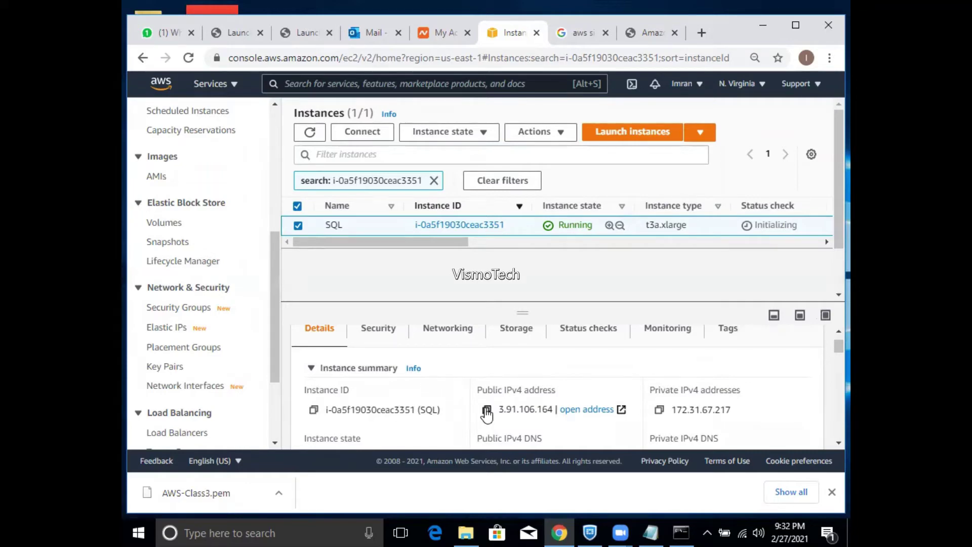
left_click(486, 411)
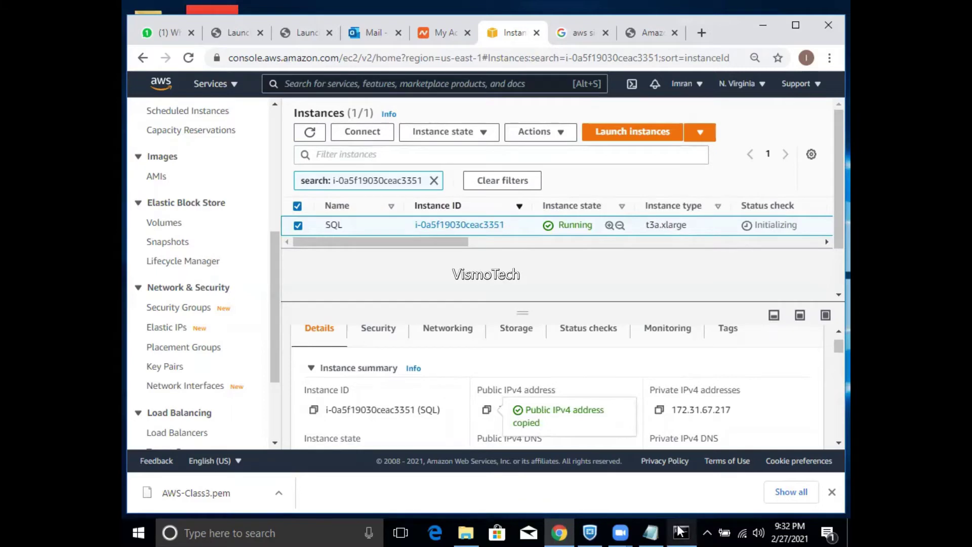
- Paste 3.91.106.164 under a row of = signs in the AWS Virginia servers notes, then minimize Notepad
left_click(651, 532)
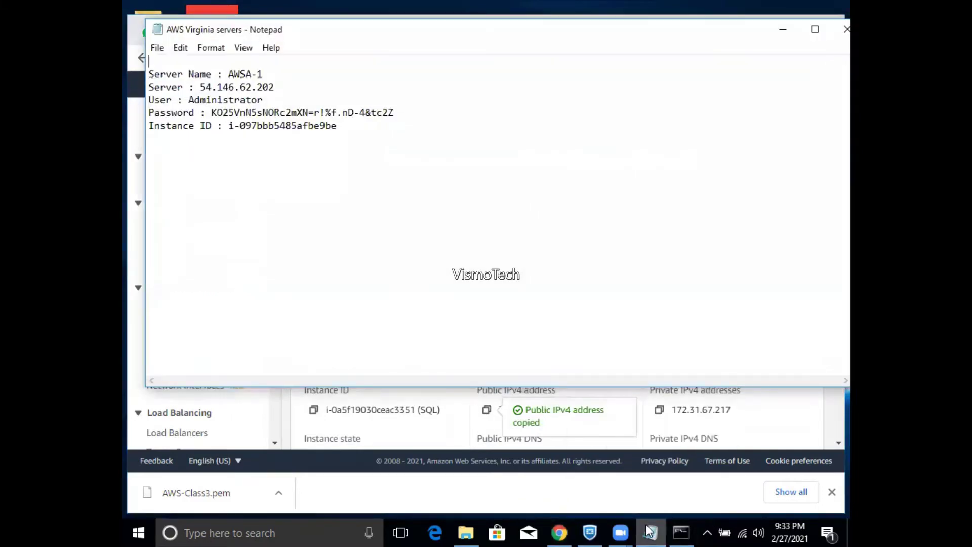
key("Return")
key("Return")
key("Return")
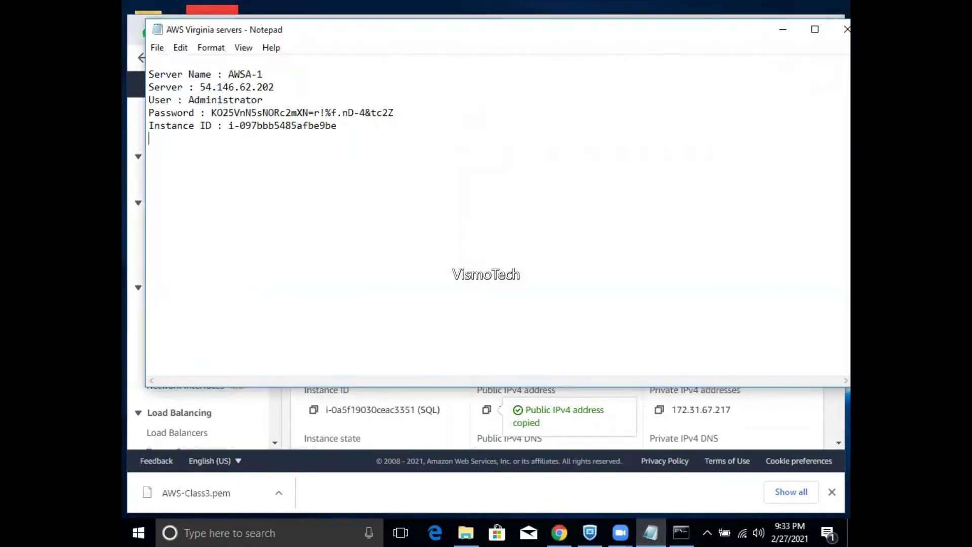
type("=========================")
key("Return")
key("Return")
key("ctrl+v")
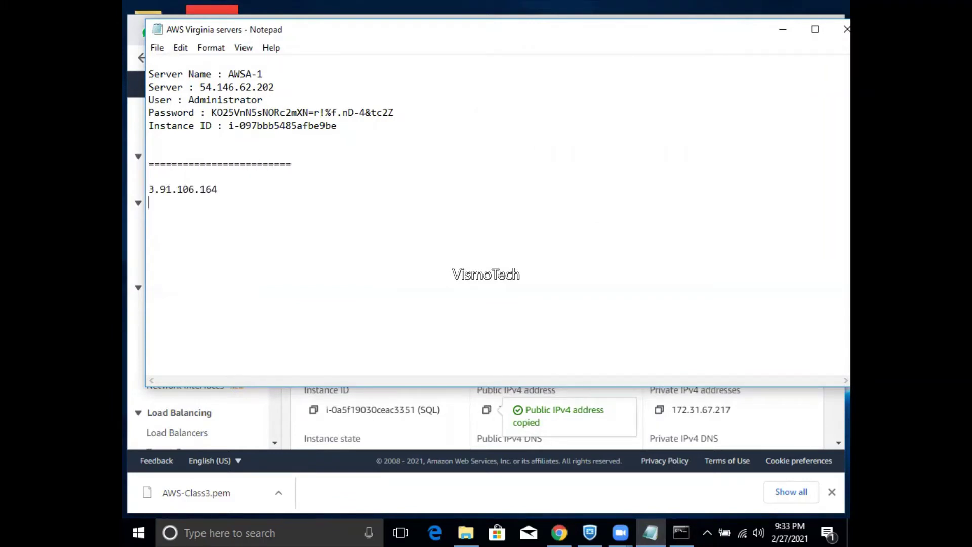
left_click(783, 35)
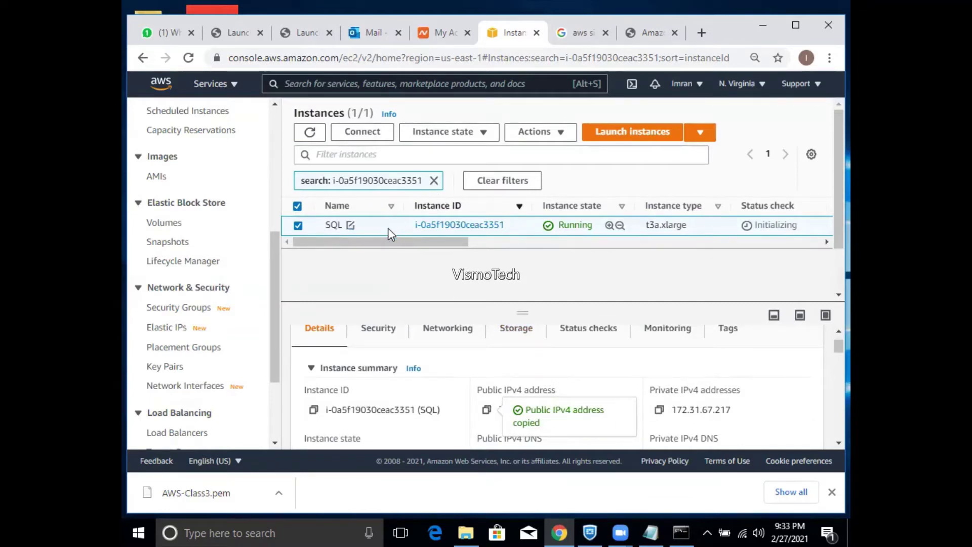
- Reopen Get Windows password for the SQL instance, close it, and refresh the Instances list
right_click(341, 225)
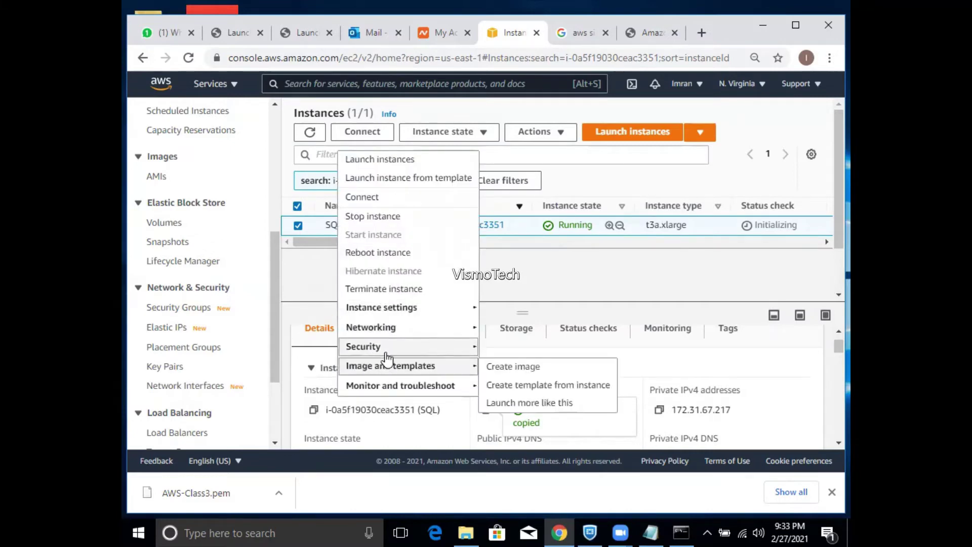
mouse_move(387, 351)
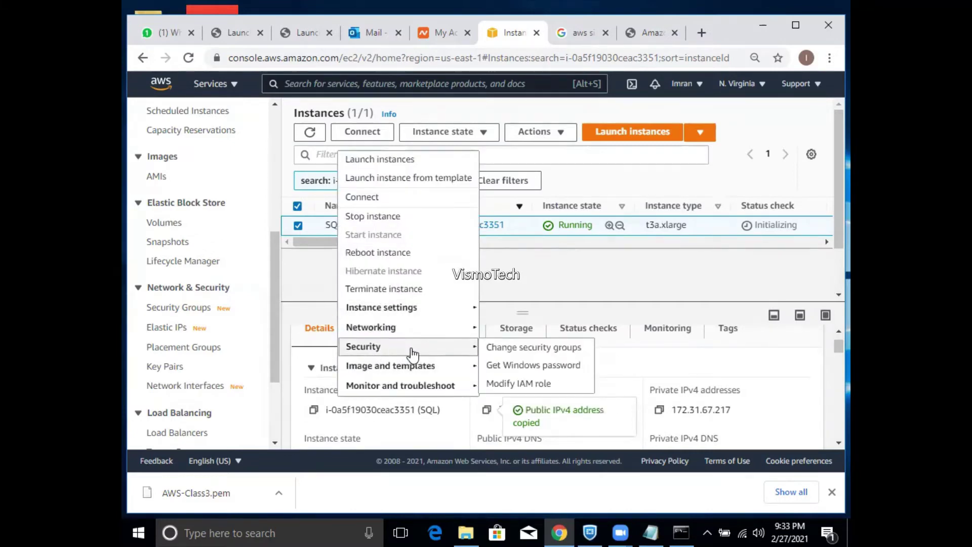
left_click(495, 366)
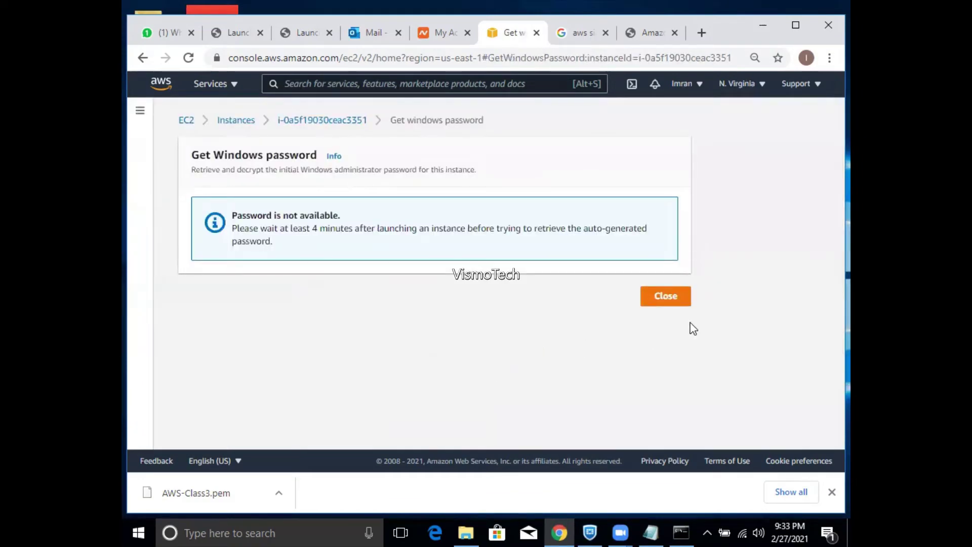
left_click(666, 299)
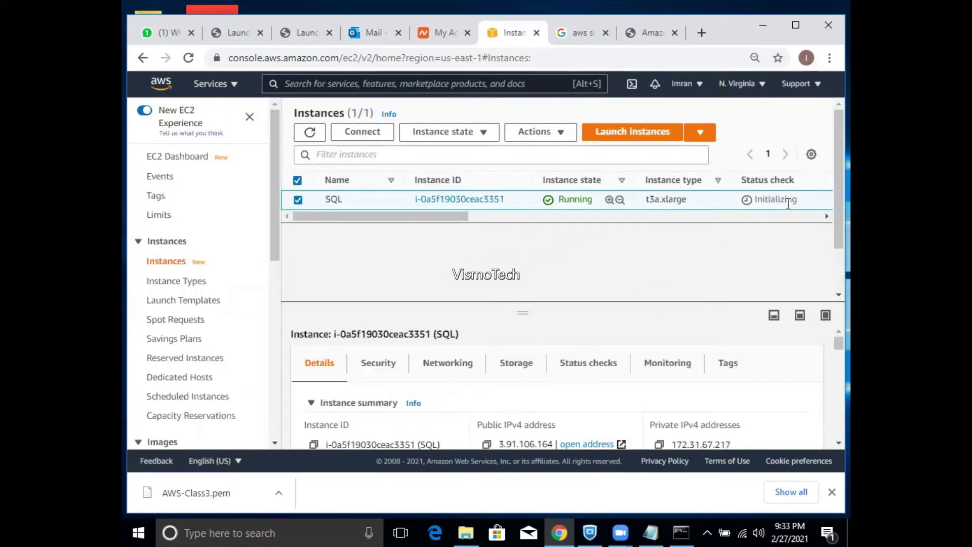
left_click(322, 135)
- Add user name 'administrator' under 3.91.106.164 in the AWS Virginia servers note, then minimize Notepad
left_click(651, 532)
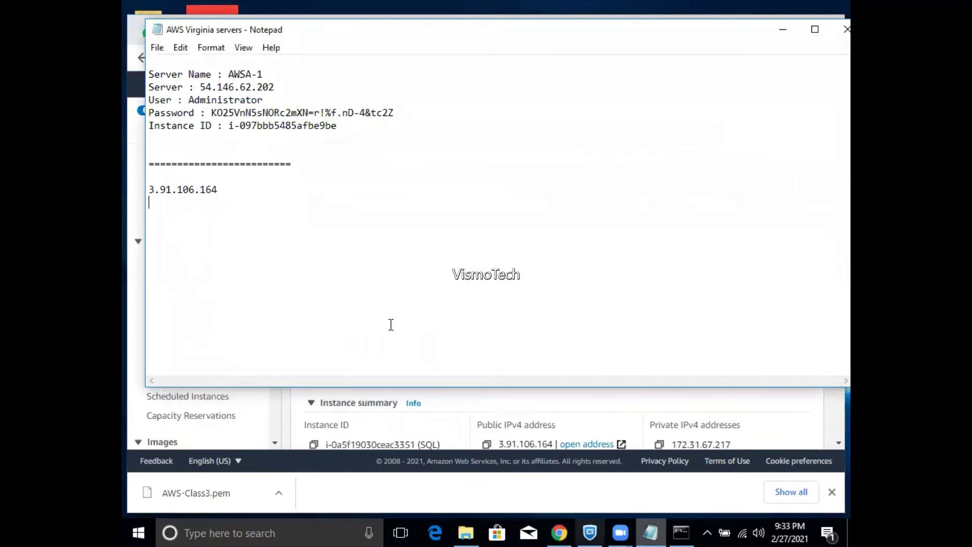
type("administ")
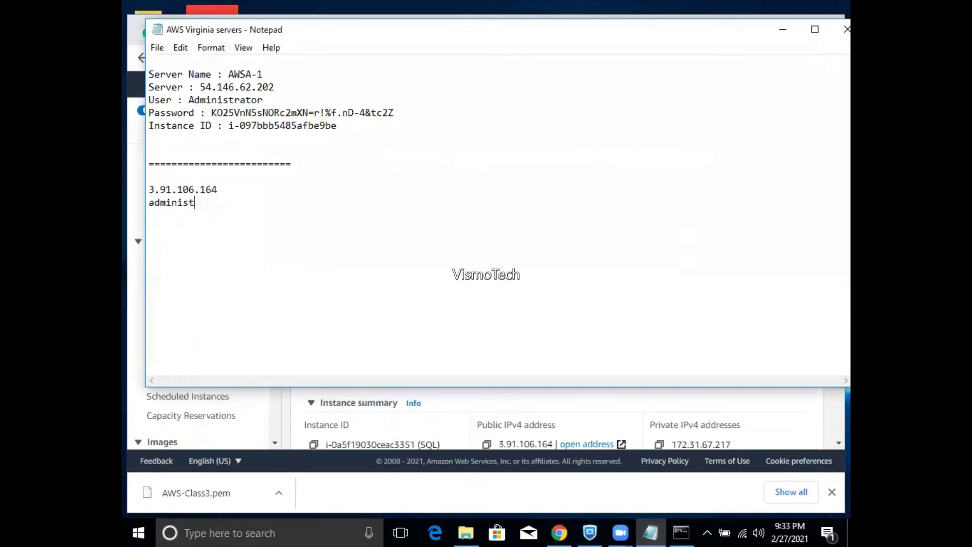
type("rator")
key("Return")
left_click(783, 29)
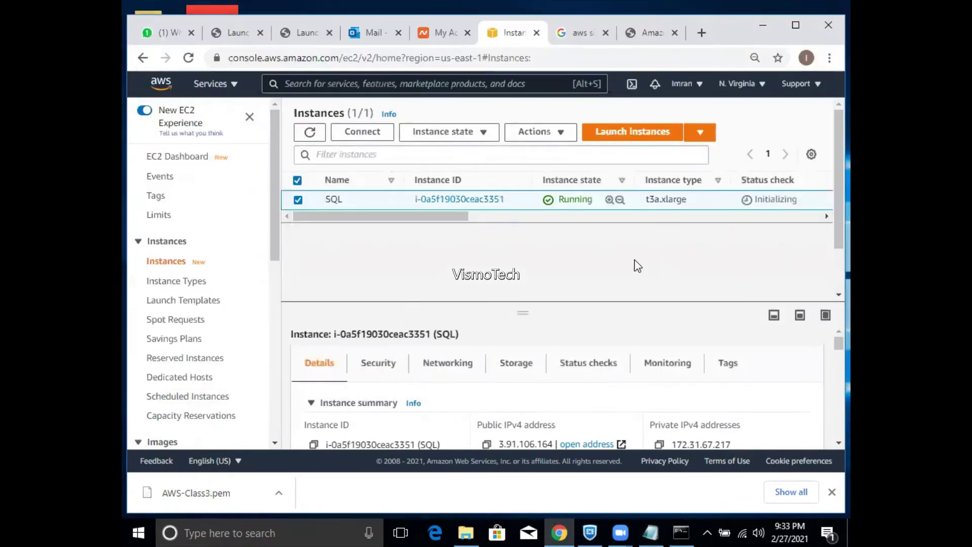
left_click(308, 133)
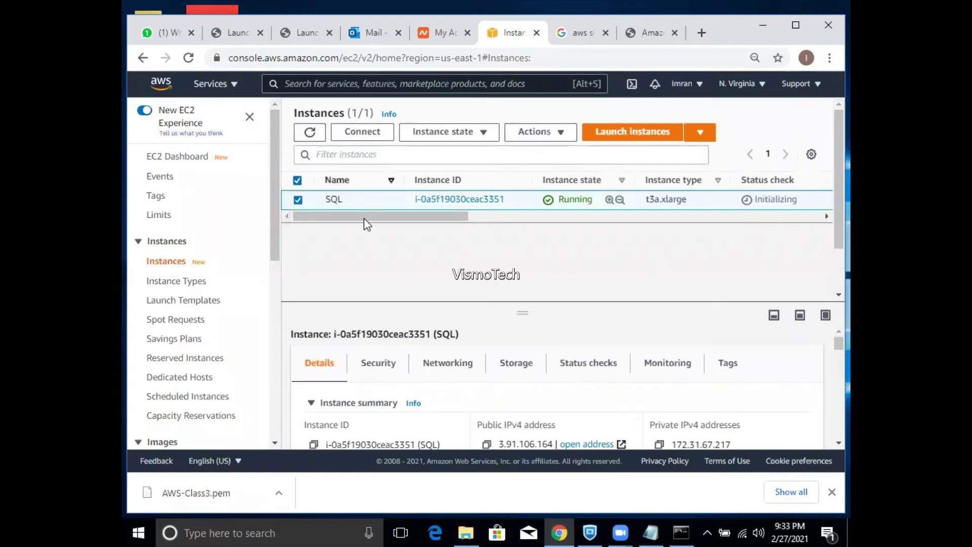
right_click(334, 201)
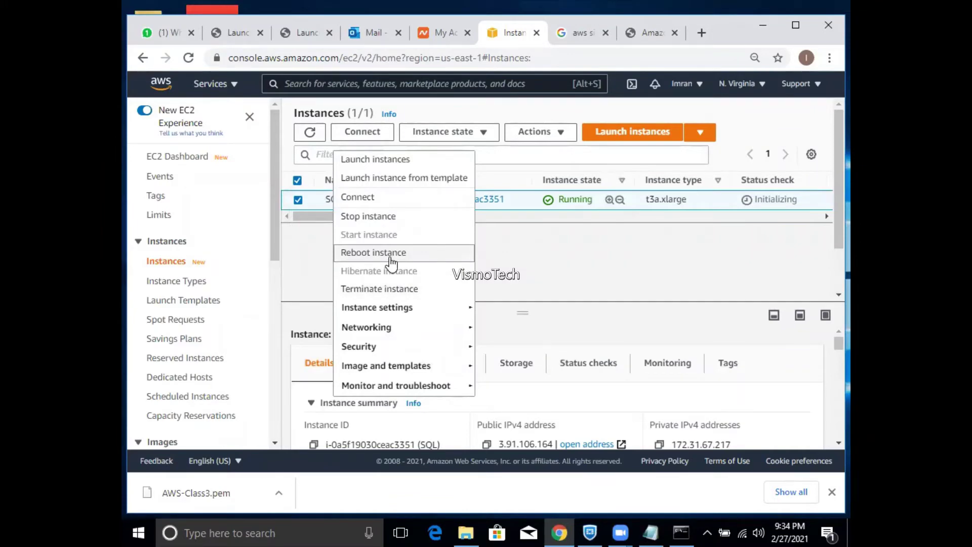
mouse_move(400, 347)
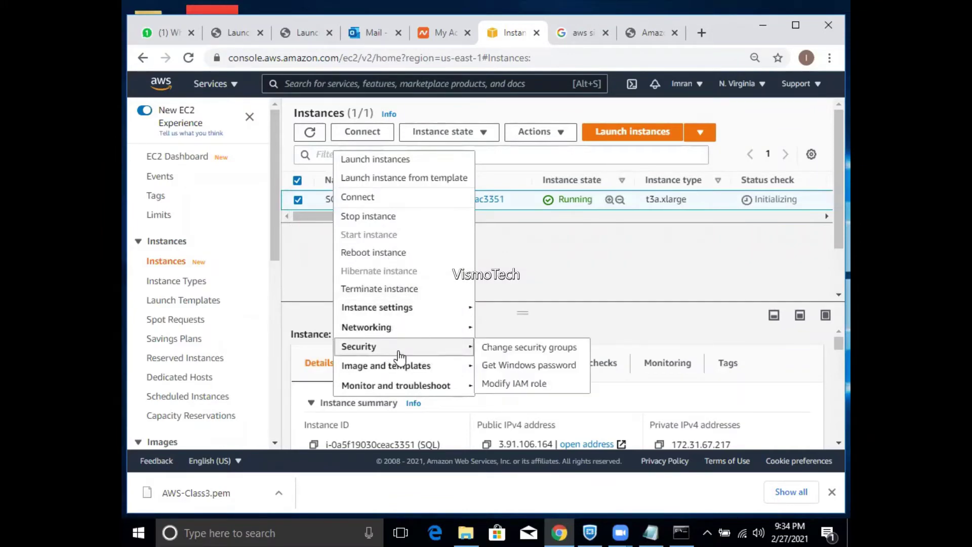
left_click(491, 366)
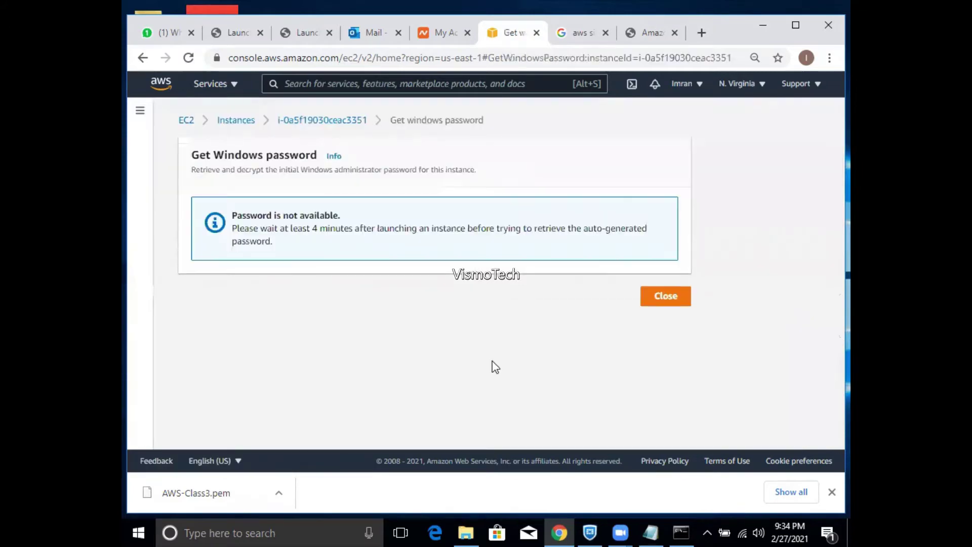
left_click(657, 308)
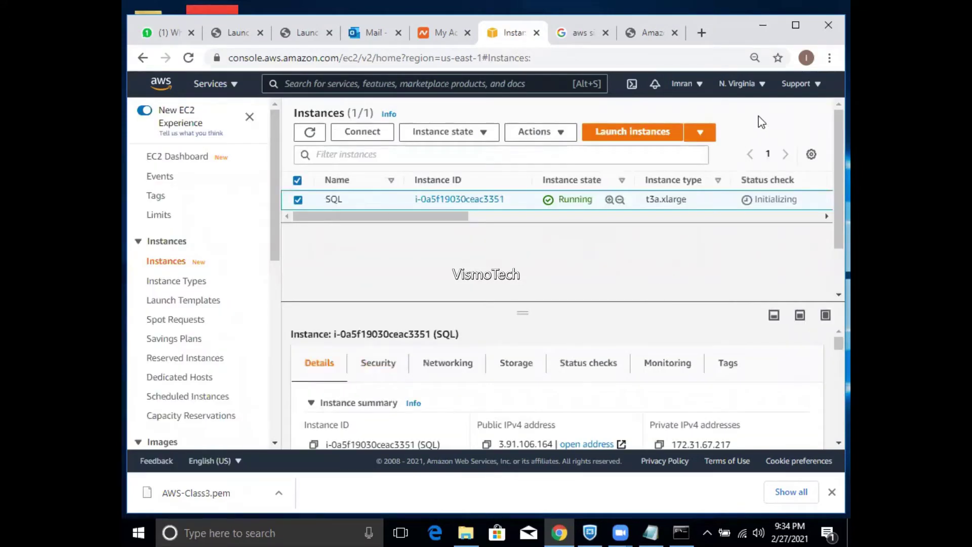
left_click(309, 133)
left_click(309, 133)
left_click(309, 132)
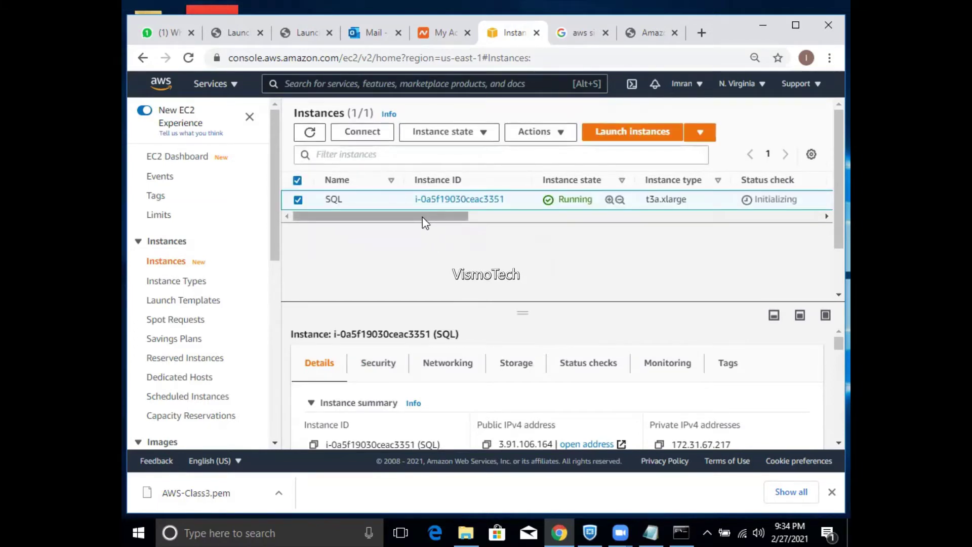
left_click_drag(422, 217, 353, 272)
left_click(310, 131)
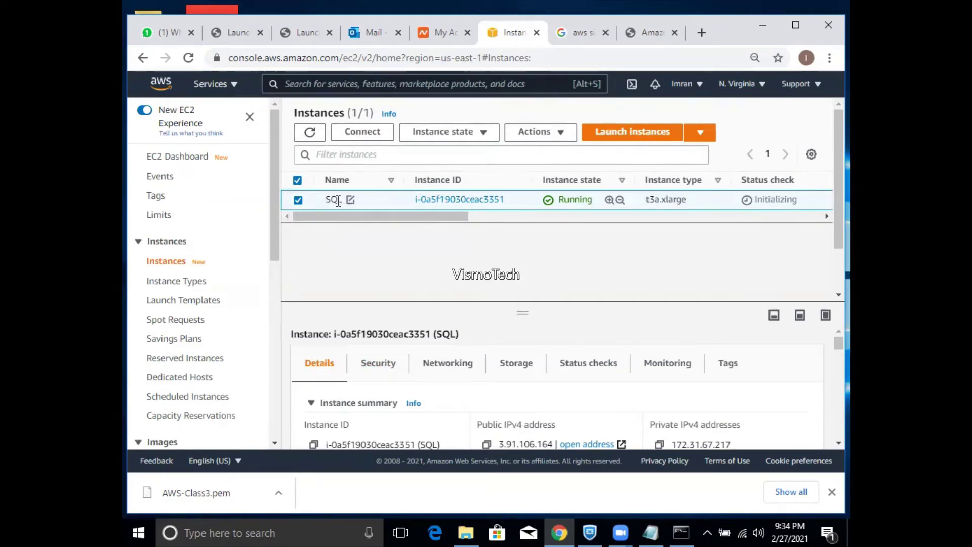
right_click(338, 203)
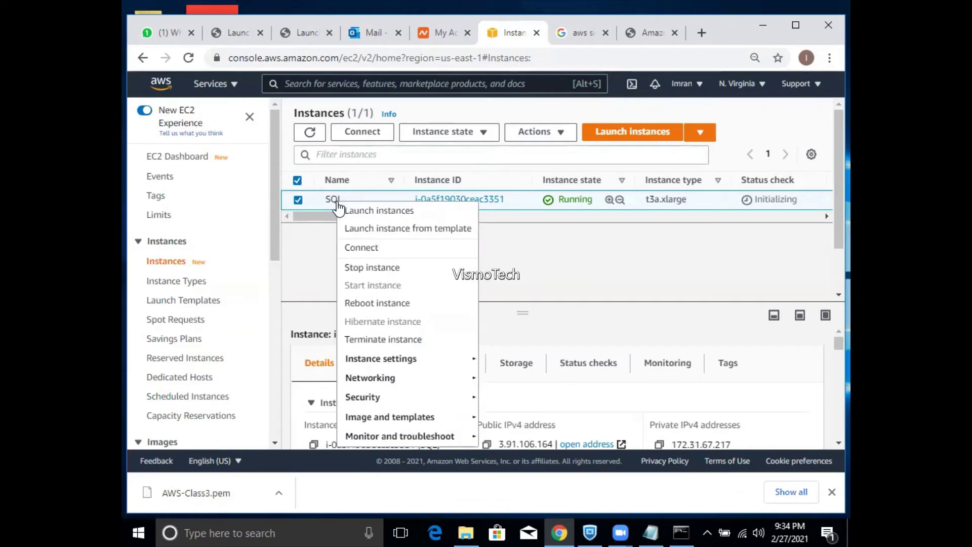
mouse_move(425, 405)
left_click(494, 415)
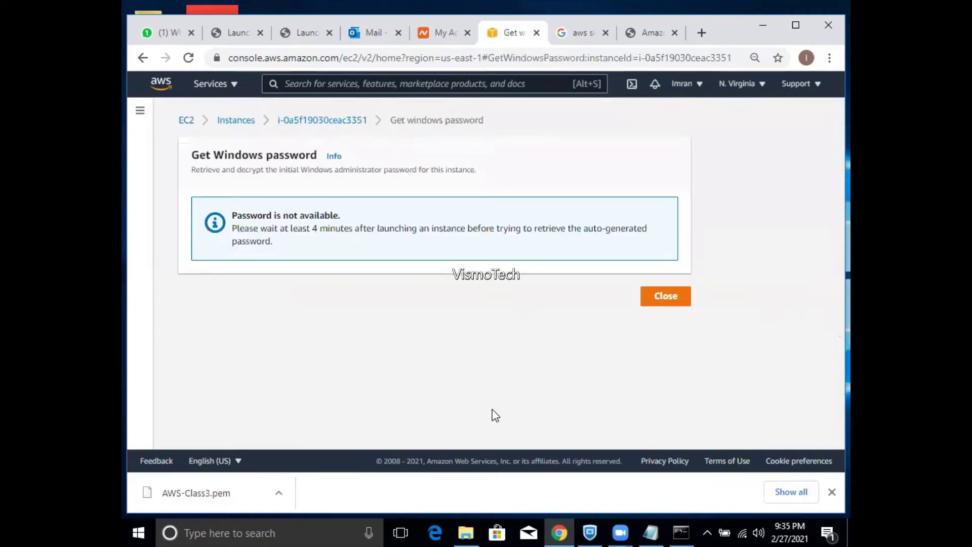
left_click(657, 299)
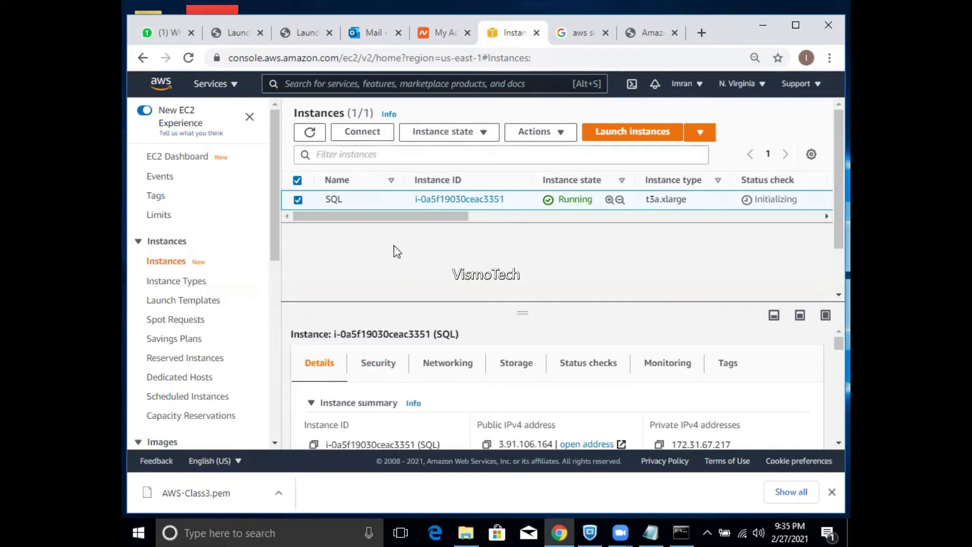
left_click(309, 133)
left_click(309, 133)
left_click(311, 133)
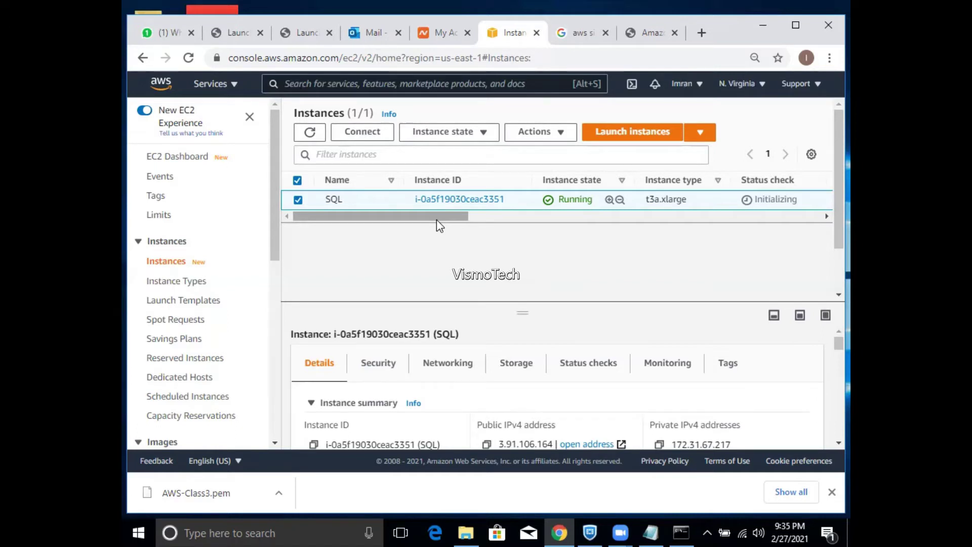
left_click(308, 133)
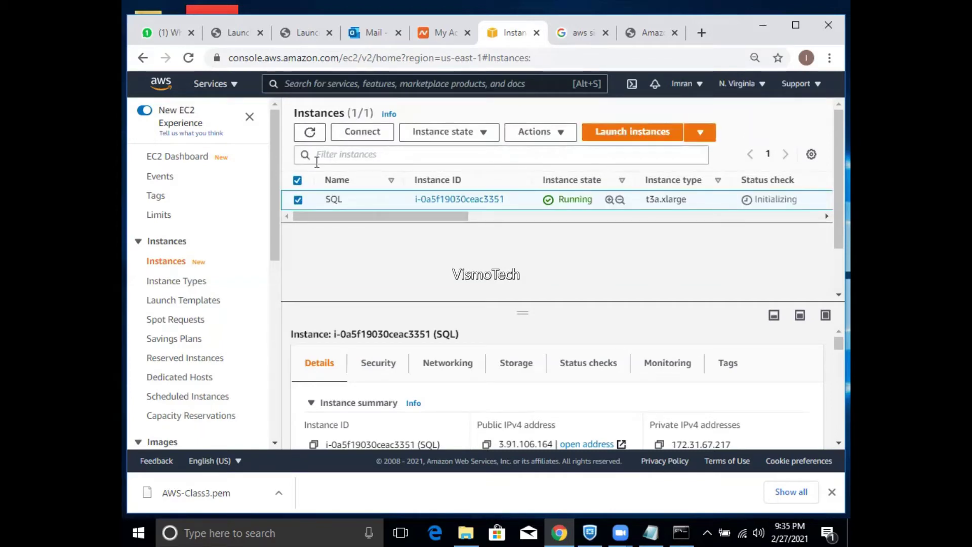
right_click(333, 201)
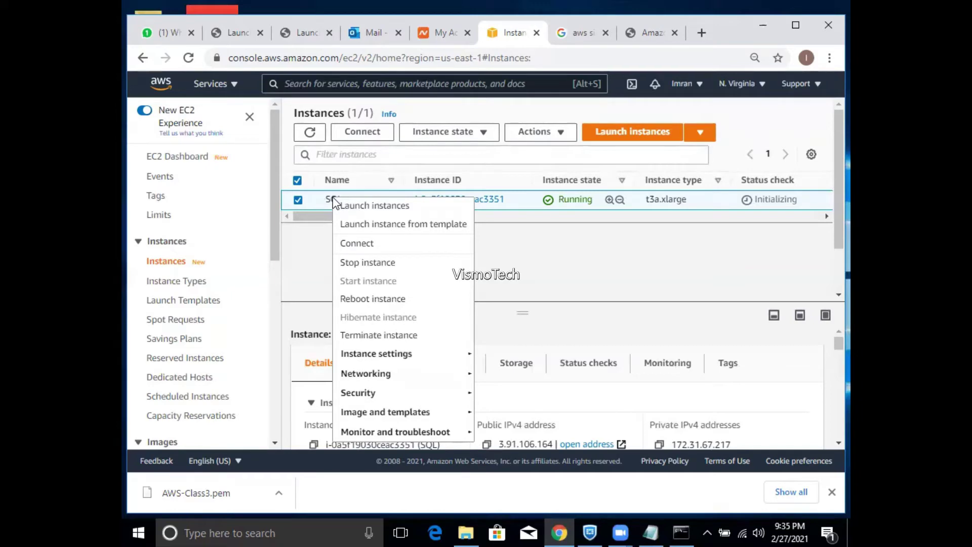
mouse_move(461, 395)
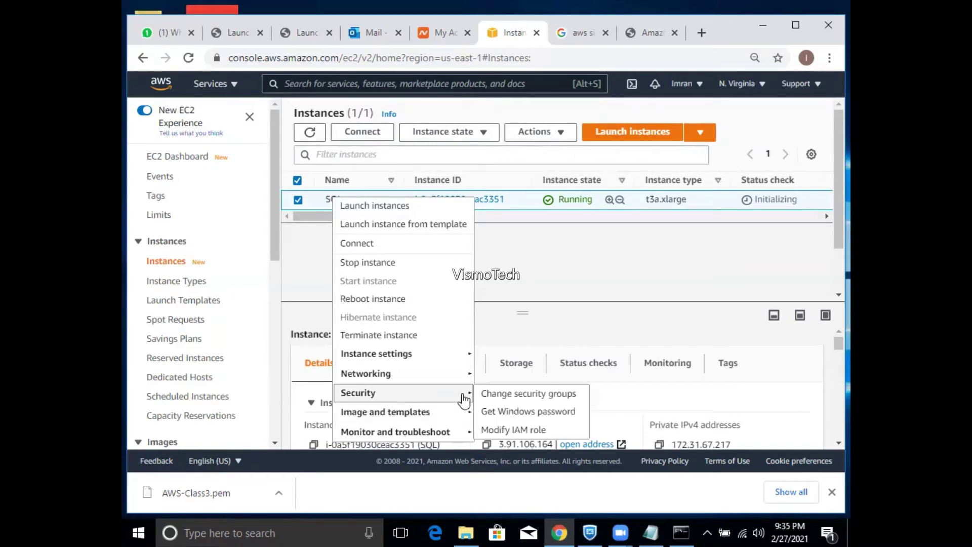
left_click(492, 416)
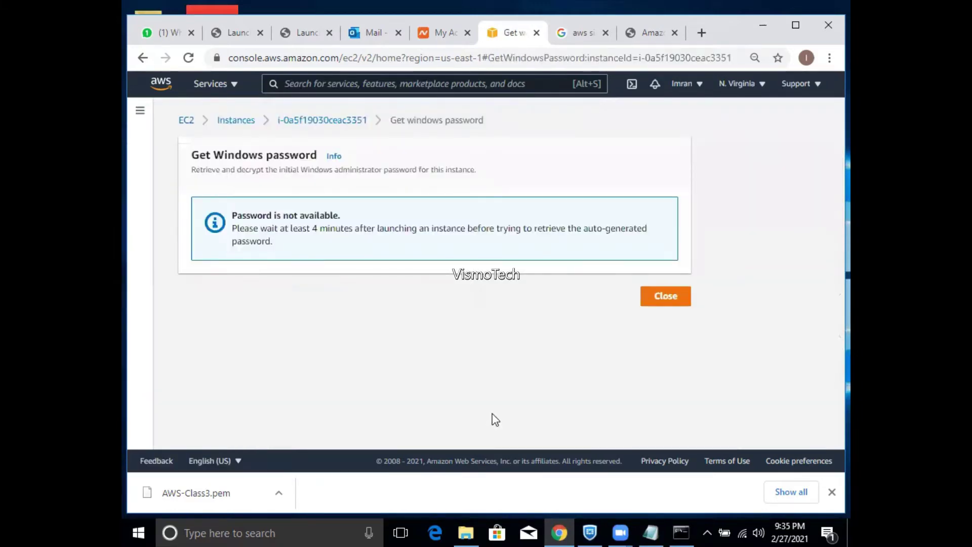
left_click(660, 300)
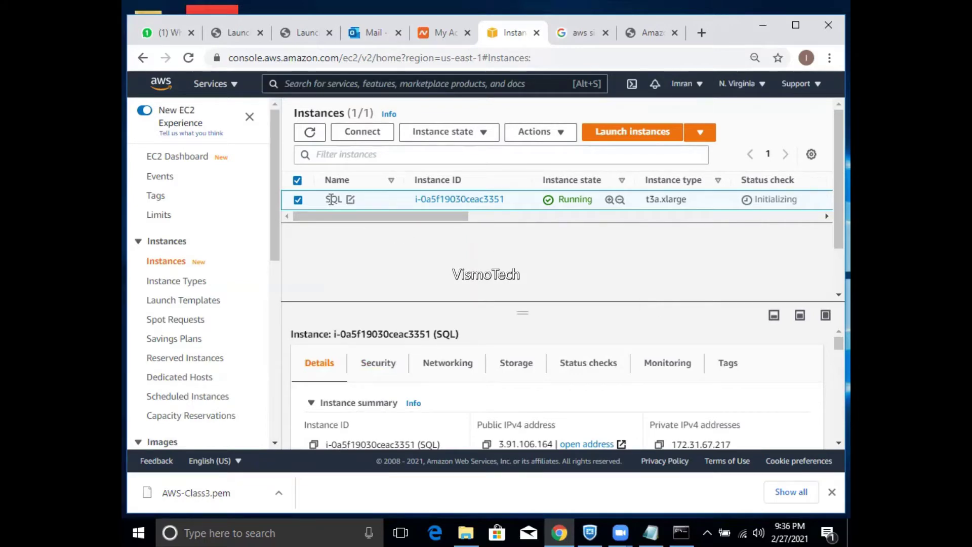
right_click(331, 199)
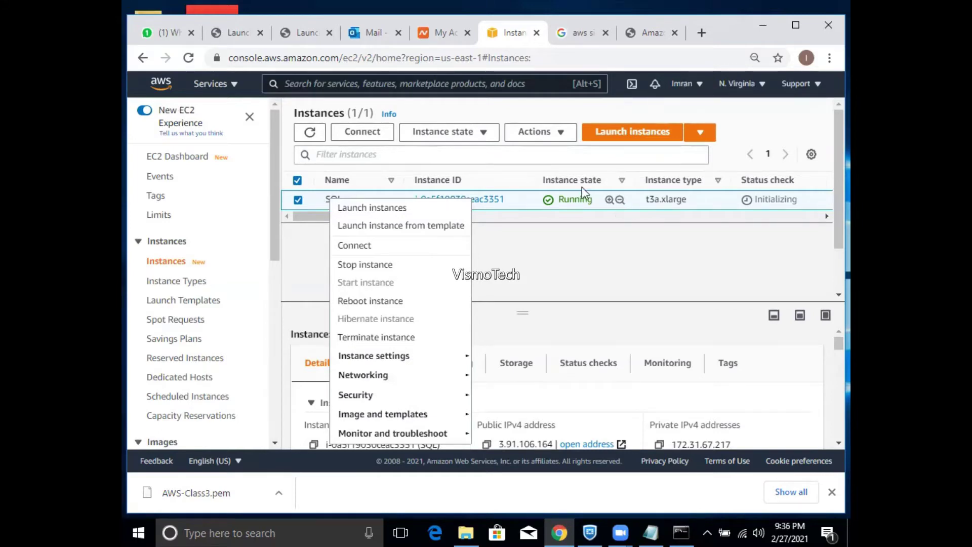
left_click(311, 133)
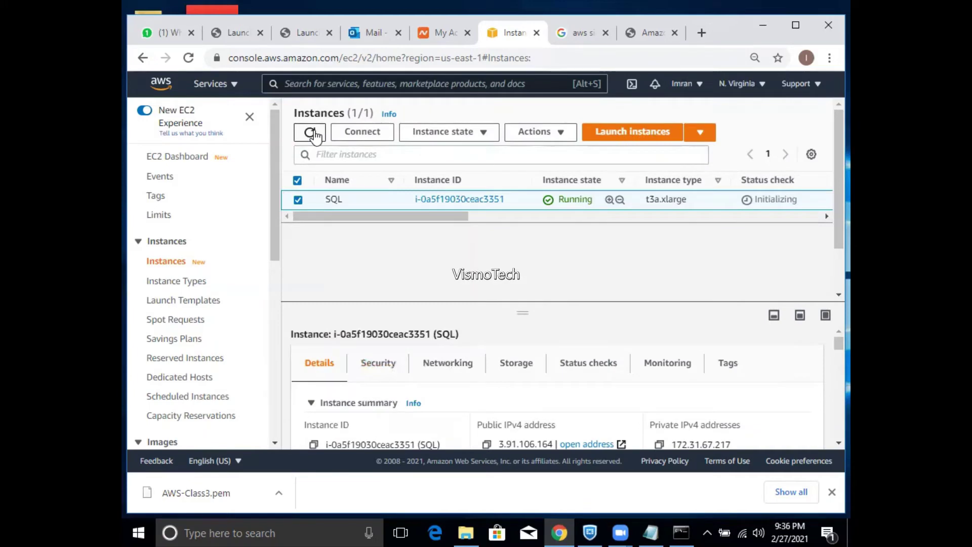
left_click(311, 133)
left_click(320, 139)
left_click(320, 141)
- Refresh the Instances list and bring up Instance settings in the SQL instance's context menu
left_click(313, 136)
right_click(337, 201)
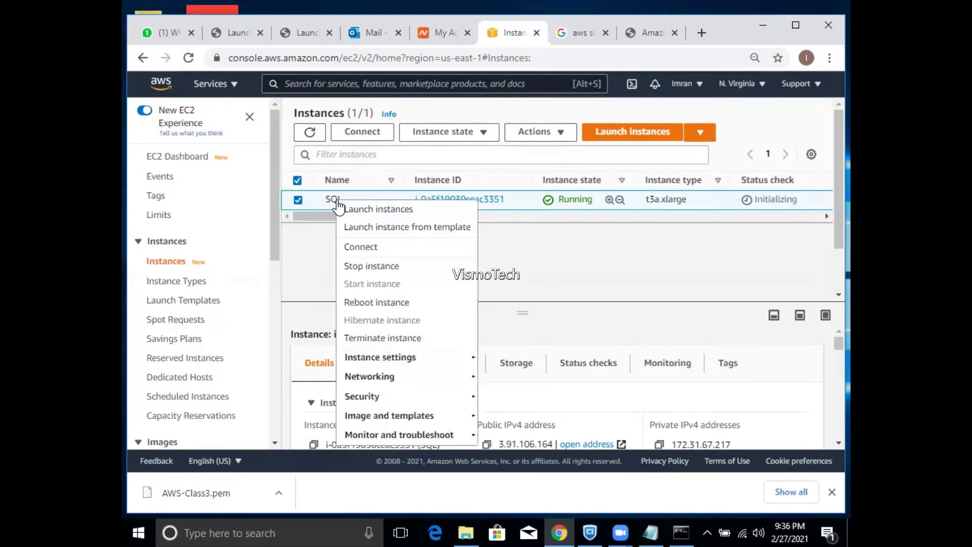
mouse_move(375, 359)
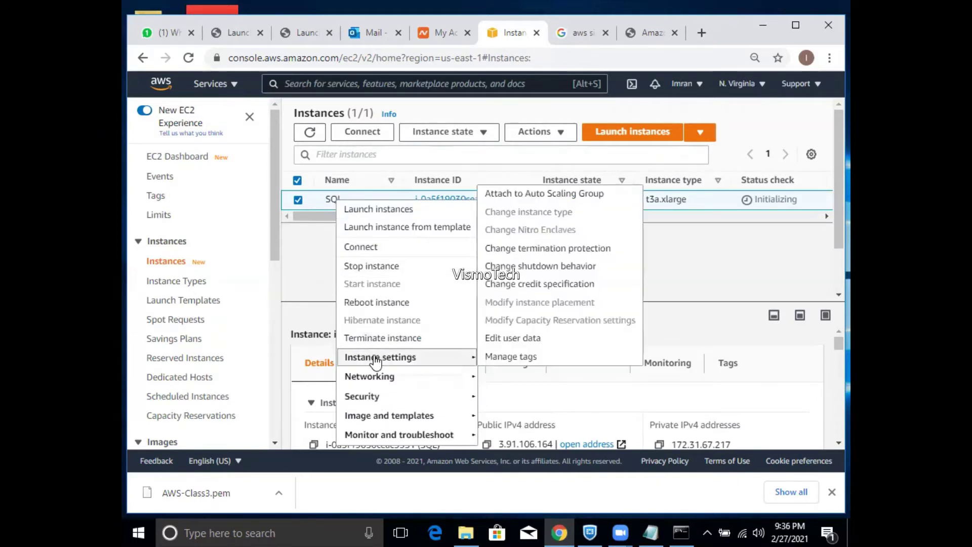
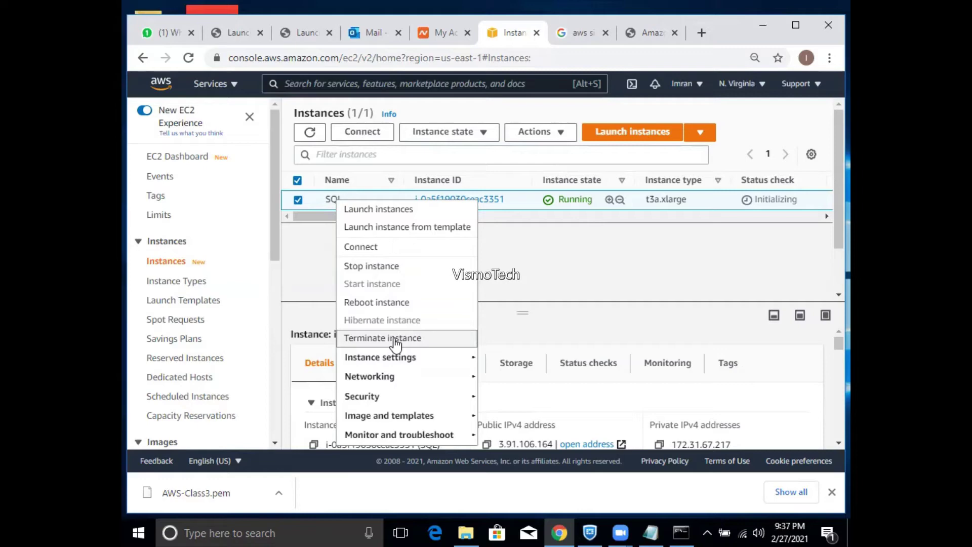
- Refresh the list and request the SQL instance's Windows password twice; it's still not available
left_click(317, 135)
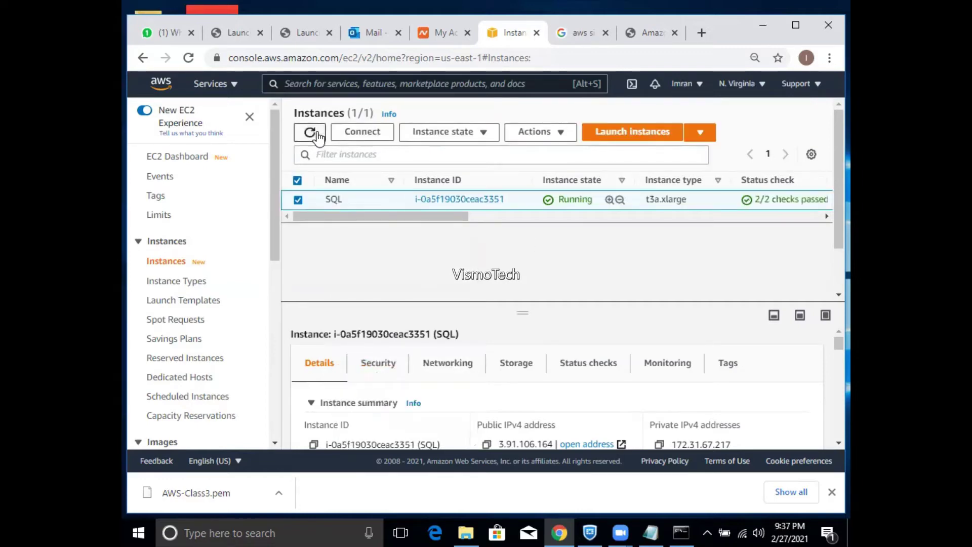
right_click(336, 206)
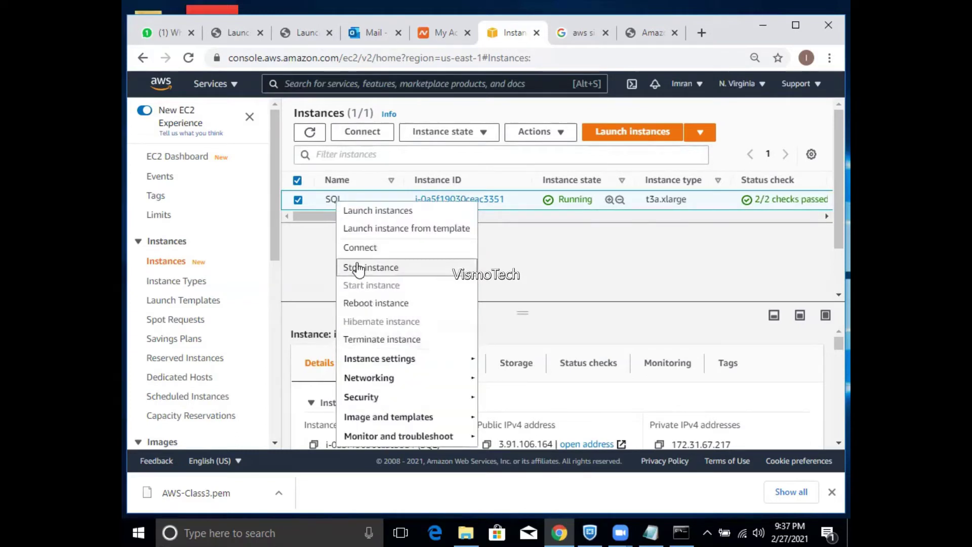
mouse_move(410, 399)
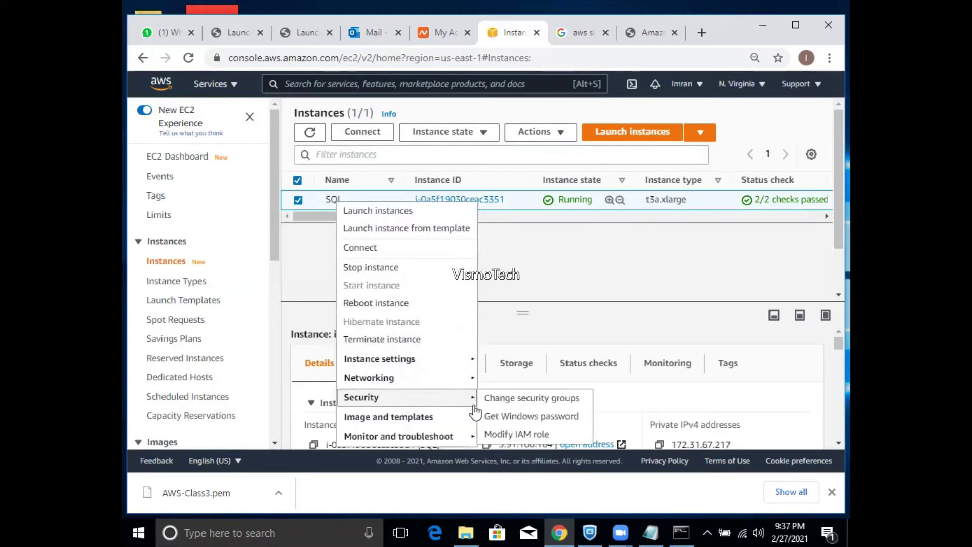
left_click(494, 419)
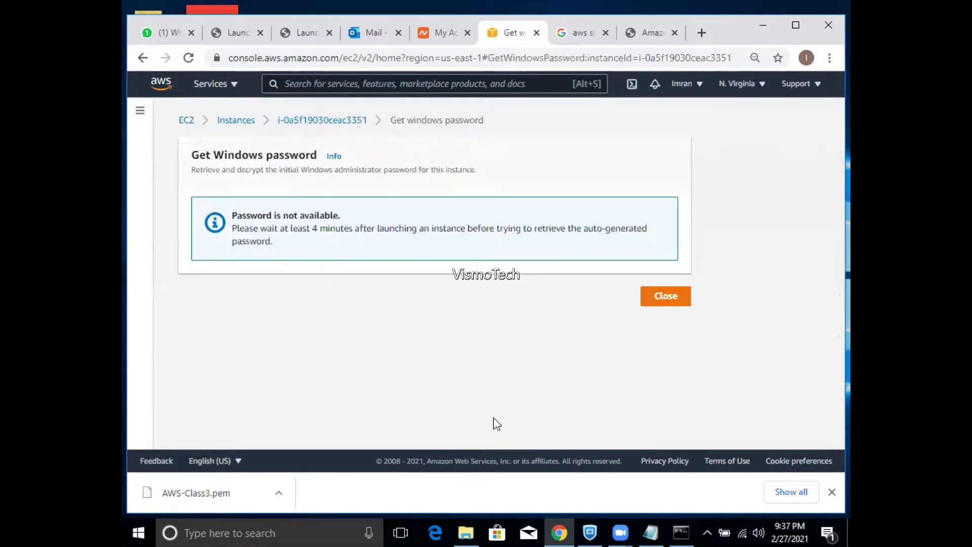
left_click(661, 301)
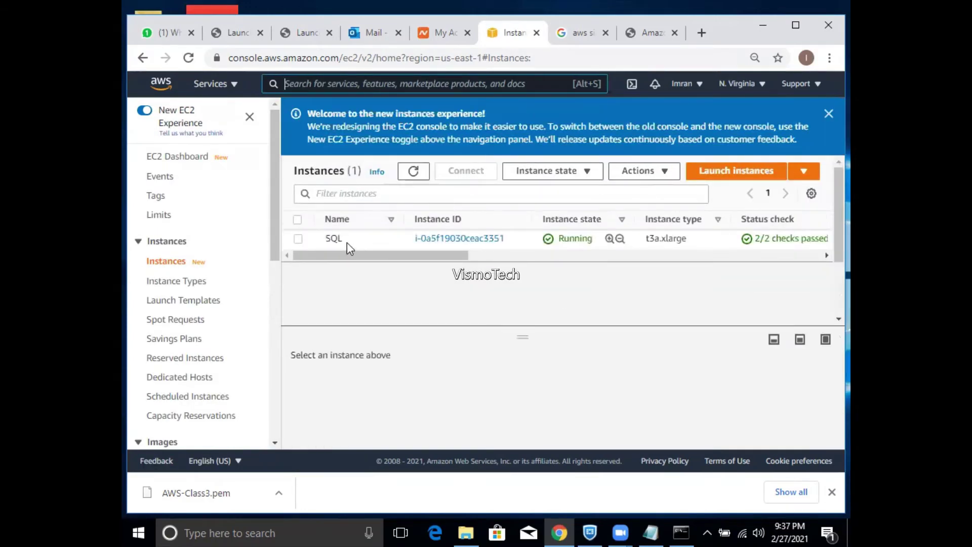
left_click(327, 238)
right_click(328, 251)
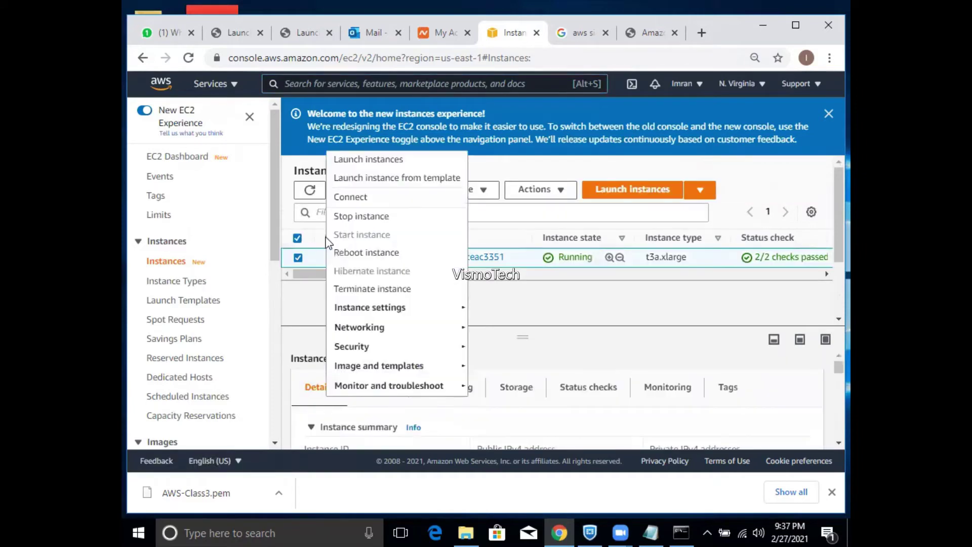
mouse_move(401, 347)
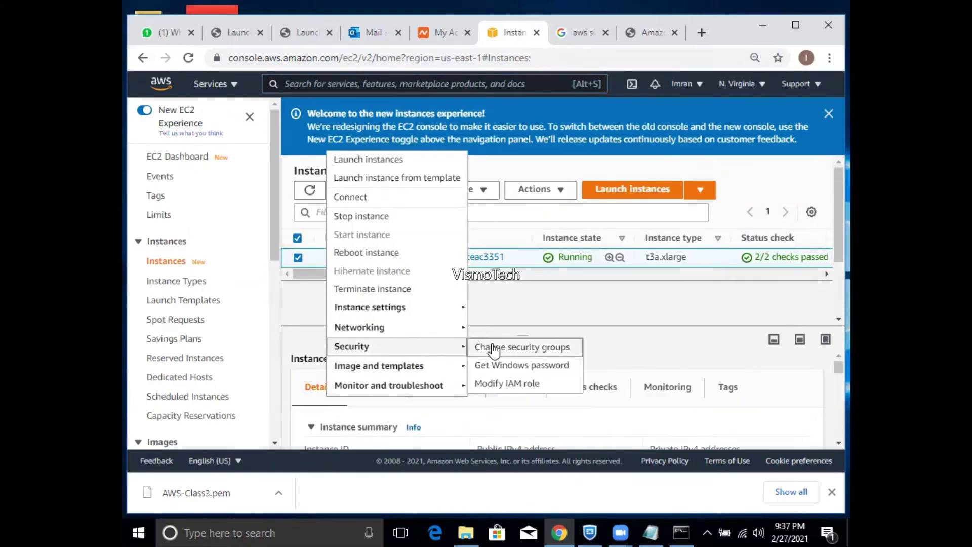
left_click(495, 376)
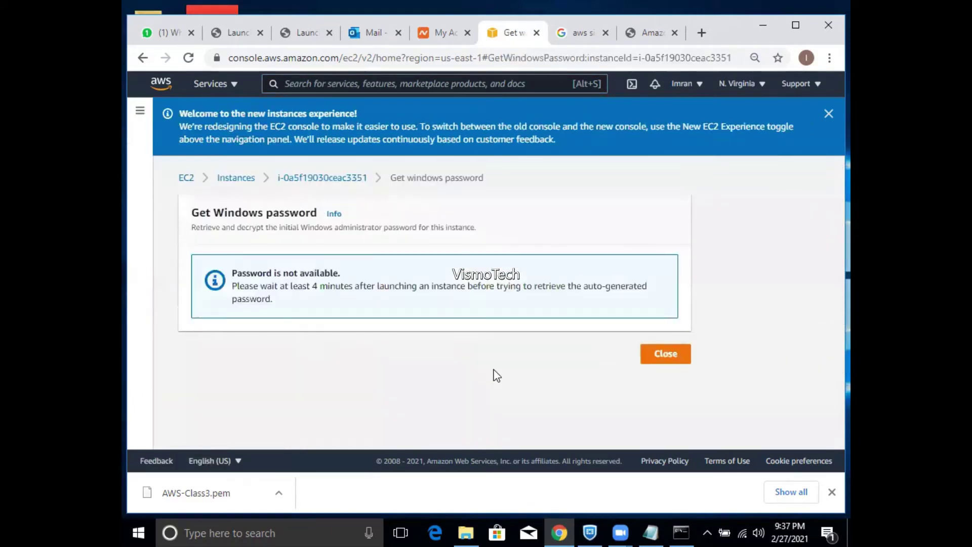
- Close the password page and drag the split-panel divider down to enlarge the instance table
left_click(662, 359)
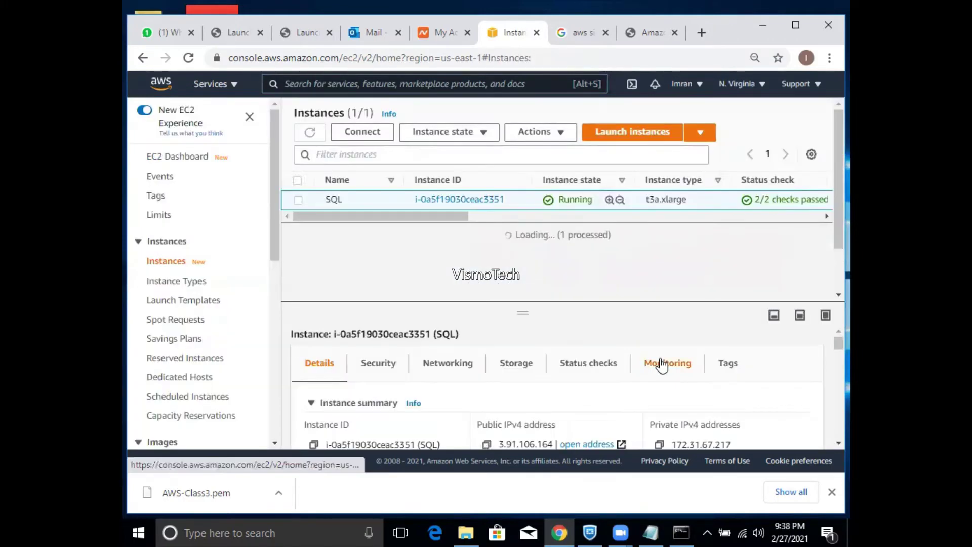
left_click_drag(471, 217, 416, 251)
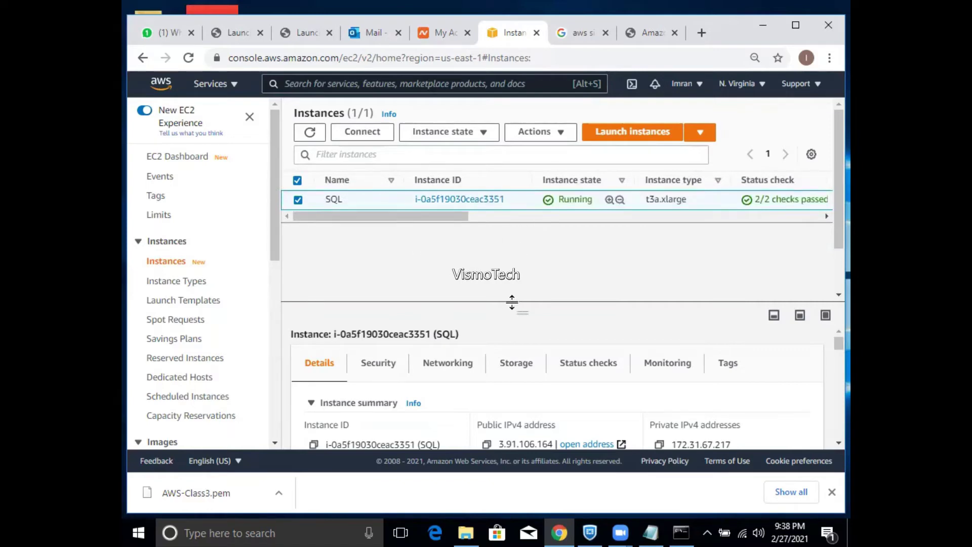
left_click_drag(512, 304, 512, 329)
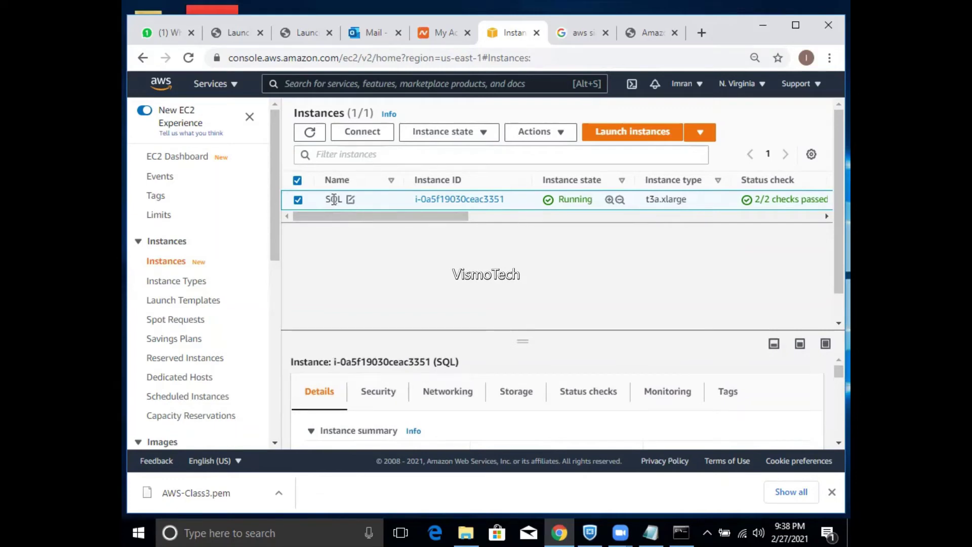
mouse_move(333, 199)
right_click(333, 200)
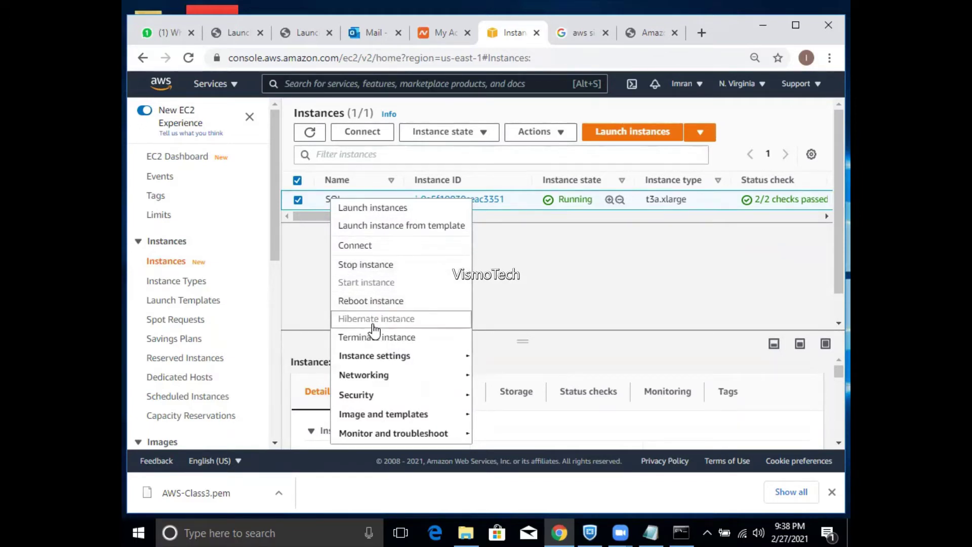
left_click(566, 277)
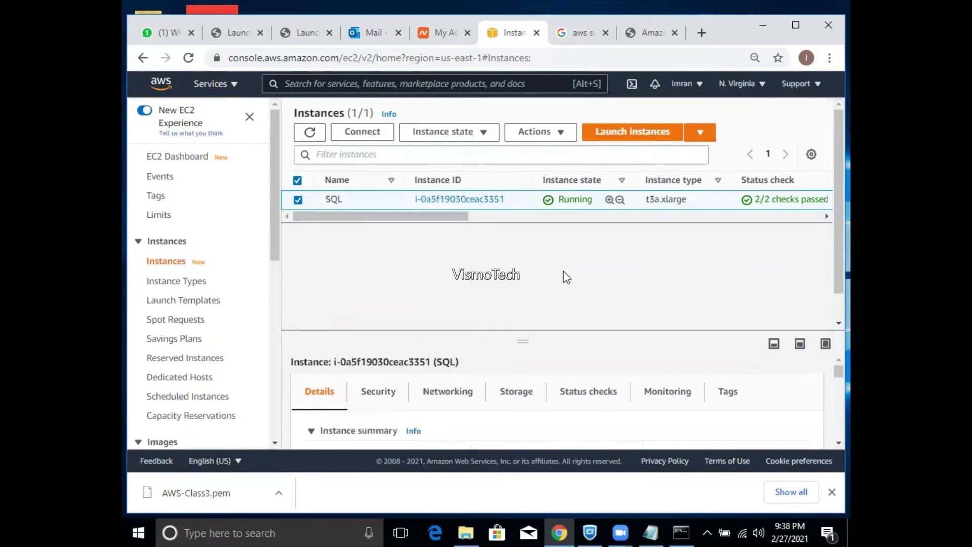
- Refresh the list, adjust the columns, and bring up the SQL instance's Security actions
left_click(310, 132)
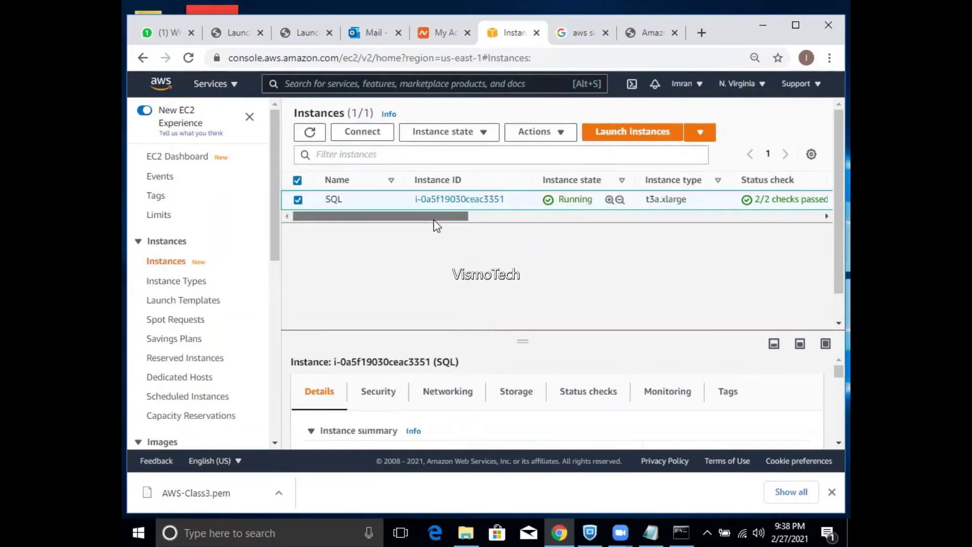
mouse_move(435, 217)
left_mouse_down()
mouse_move(600, 228)
mouse_move(639, 210)
mouse_move(712, 205)
mouse_move(776, 221)
mouse_move(451, 238)
mouse_move(479, 239)
mouse_move(442, 237)
mouse_move(445, 223)
left_mouse_up()
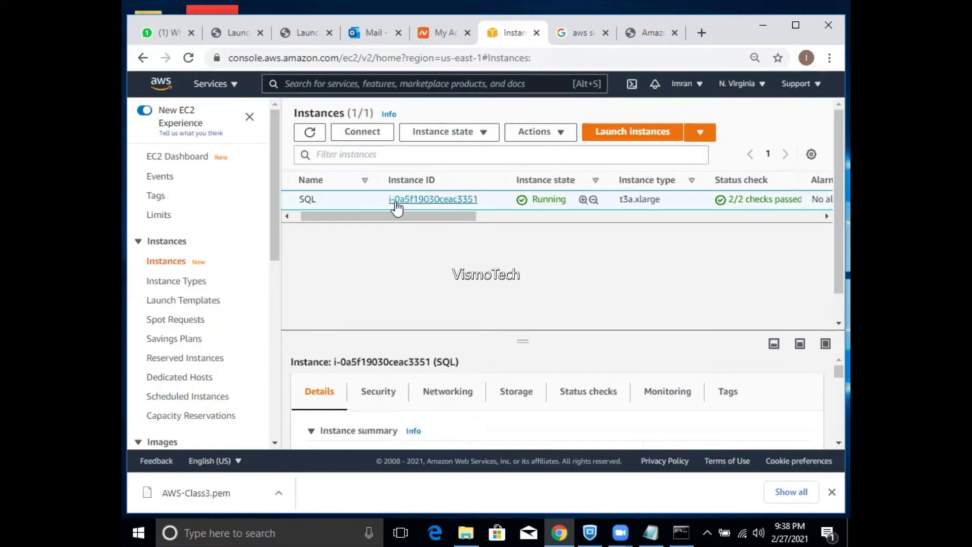
left_click_drag(367, 222, 312, 223)
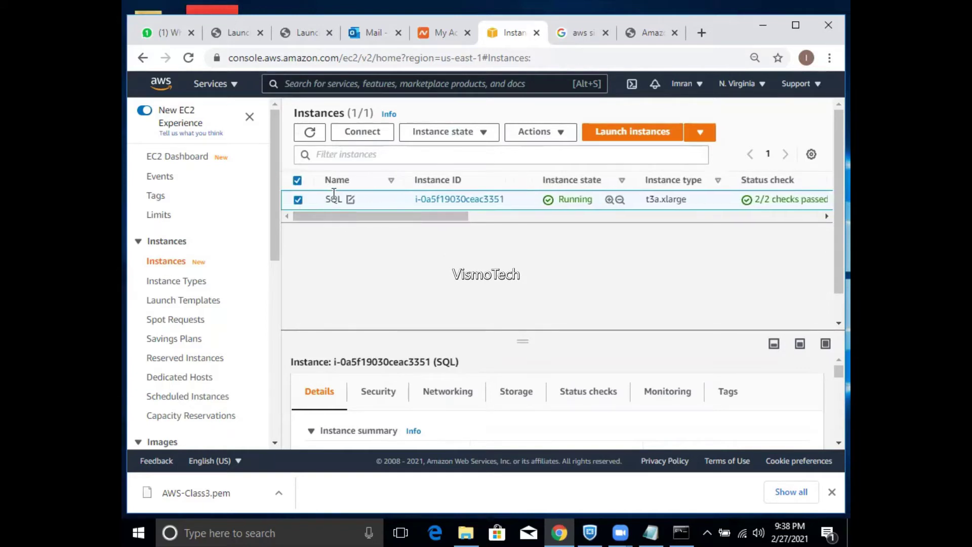
right_click(333, 204)
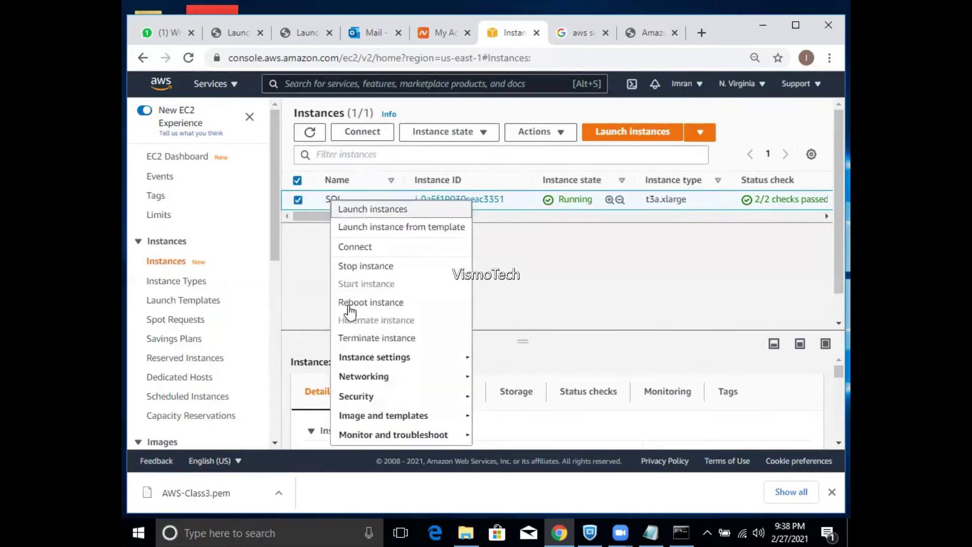
mouse_move(451, 418)
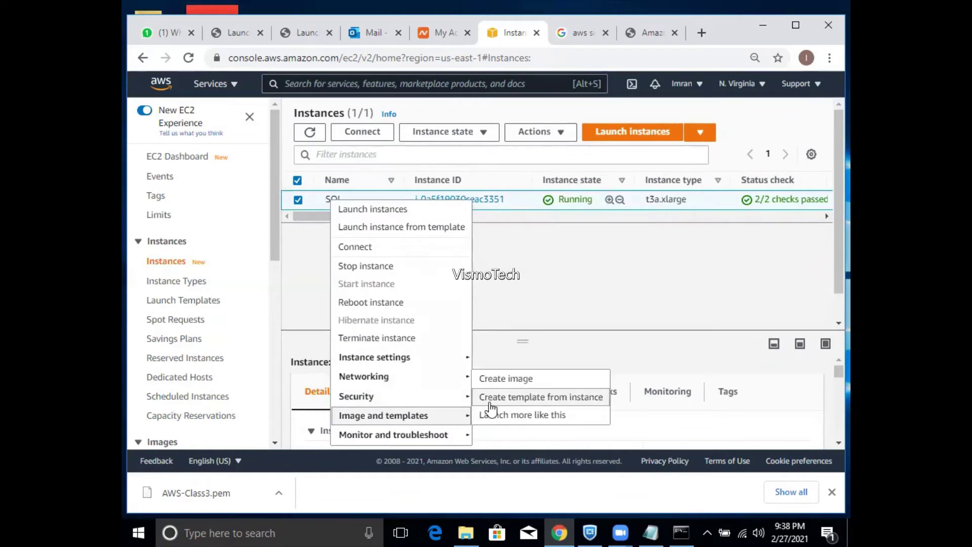
- Open Get Windows password for the SQL instance and load the key file D:\AWS Class\AWS-Class.pem
mouse_move(426, 398)
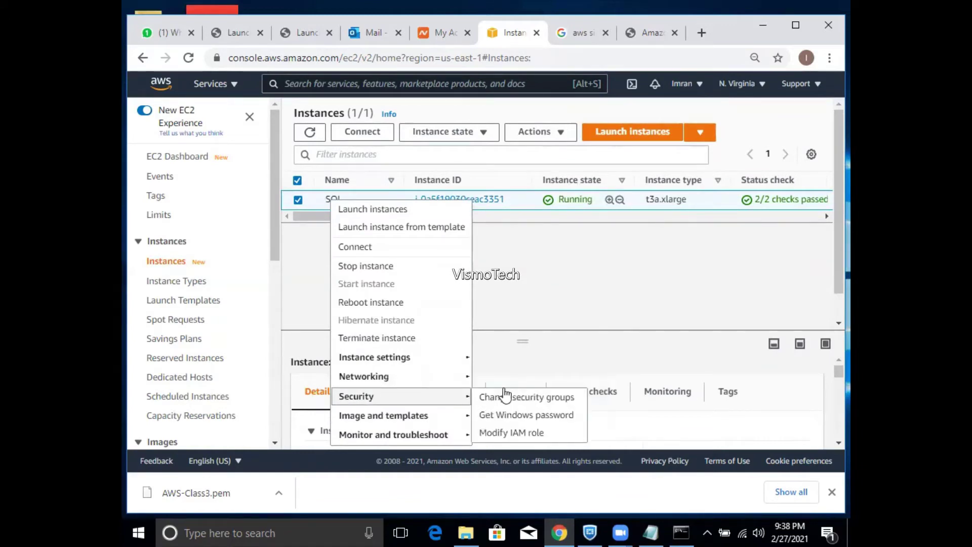
left_click(505, 417)
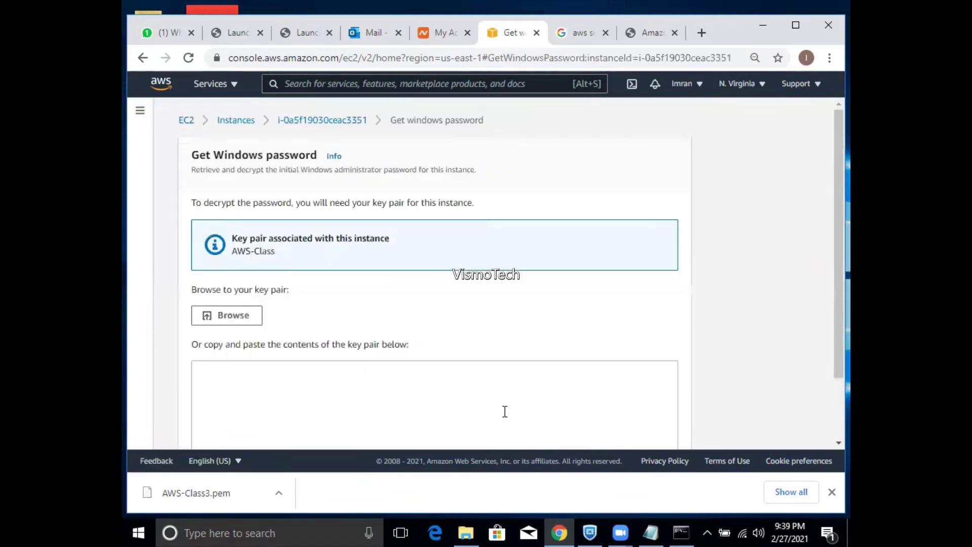
left_click(259, 323)
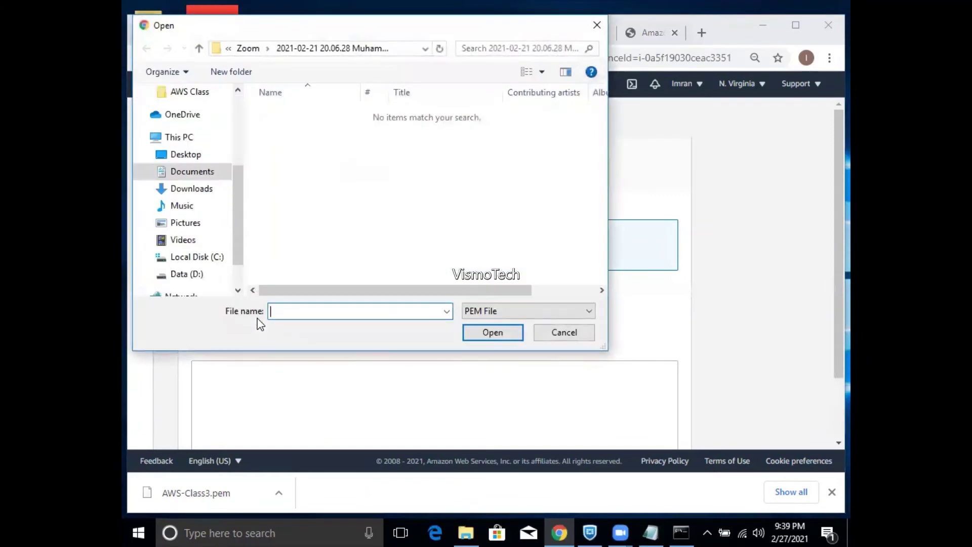
left_click(197, 273)
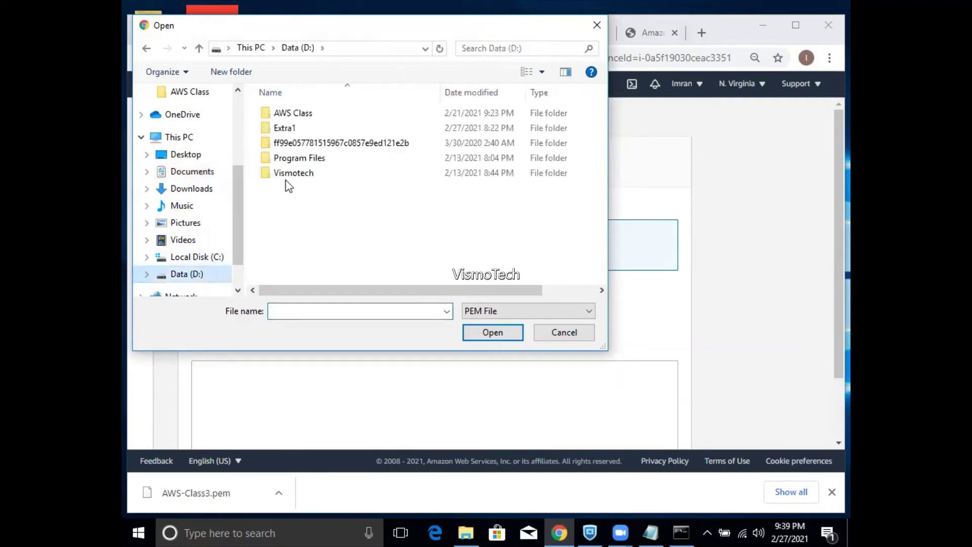
double_click(299, 117)
left_click(298, 115)
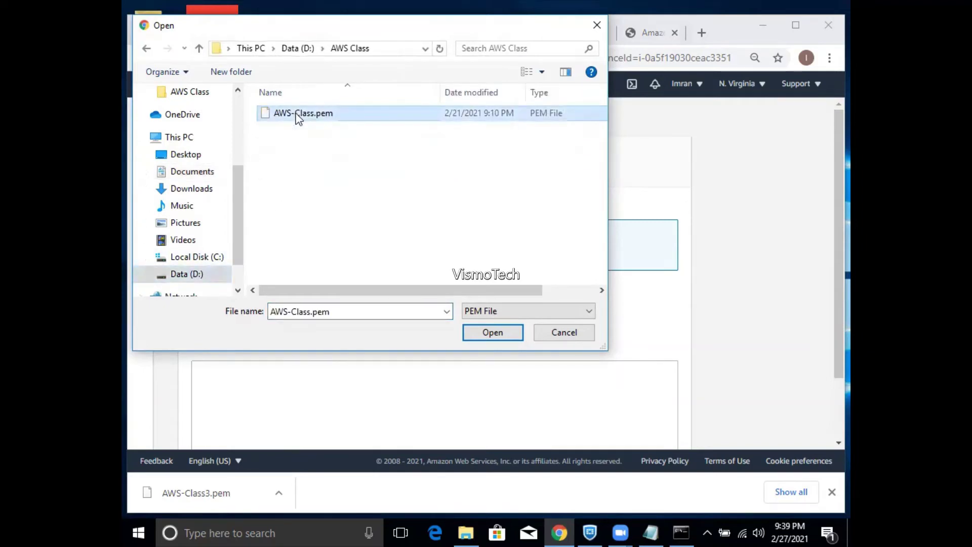
left_click(471, 332)
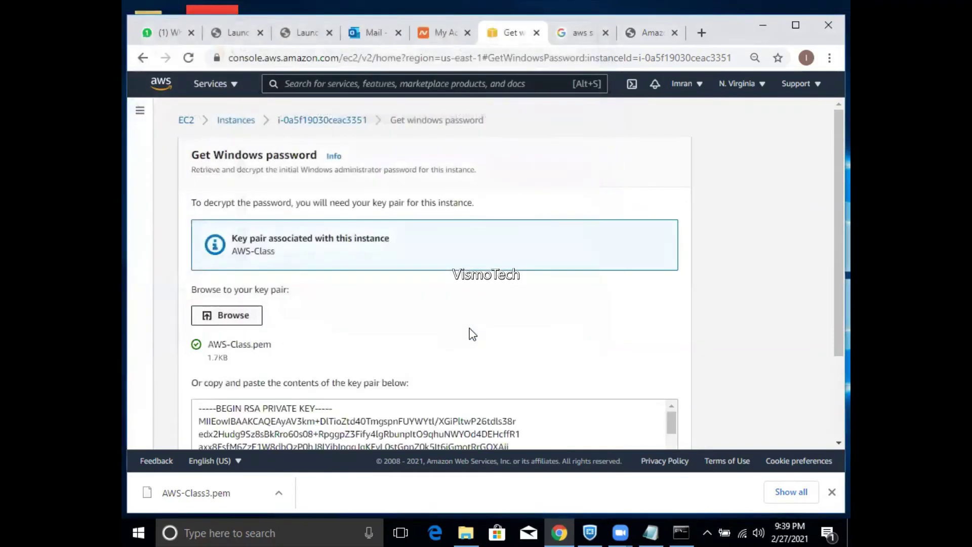
- Decrypt the Administrator password, copy it, and return to the AWS Virginia servers notes
left_click_drag(827, 260, 831, 354)
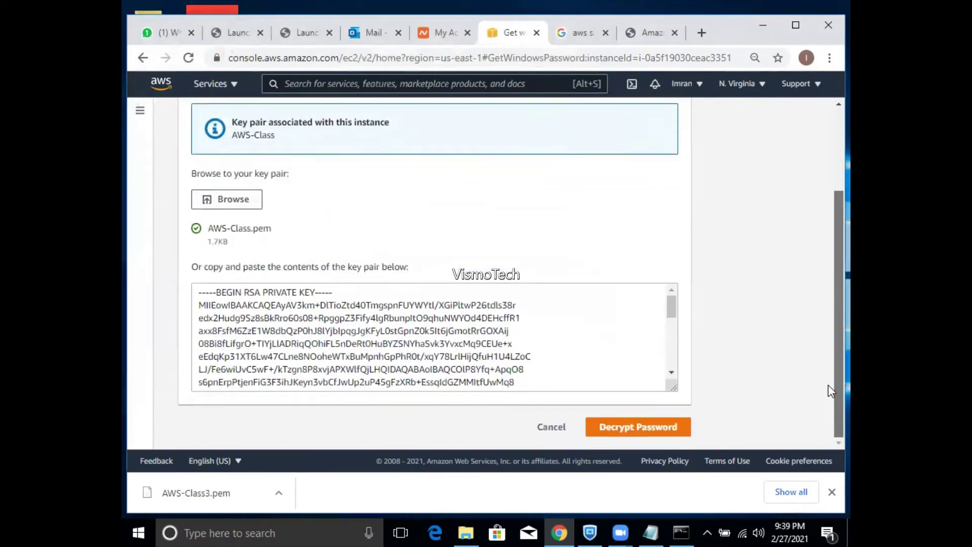
left_click(661, 428)
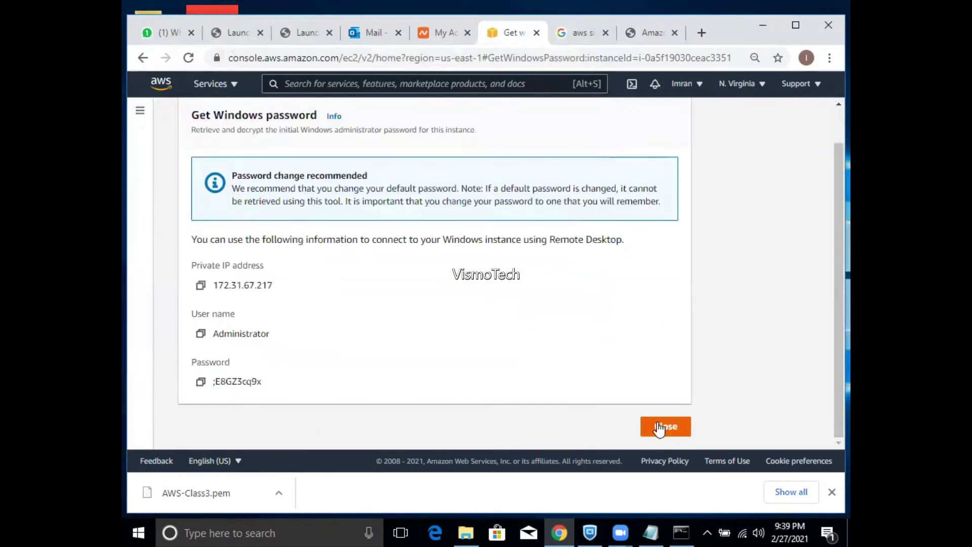
left_click(198, 383)
left_click(653, 531)
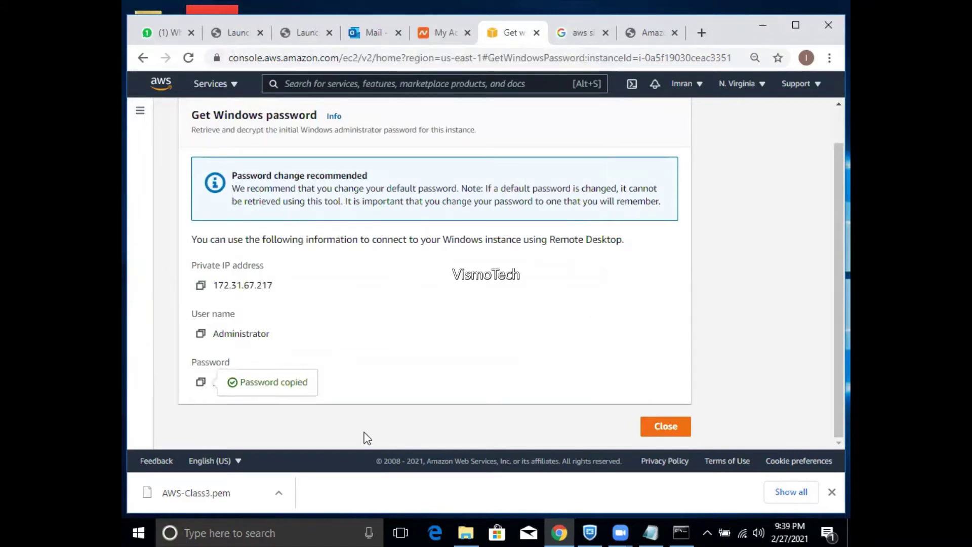
- Paste the decrypted password into the notes and select the IP address 3.91.106.164
key("ctrl+v")
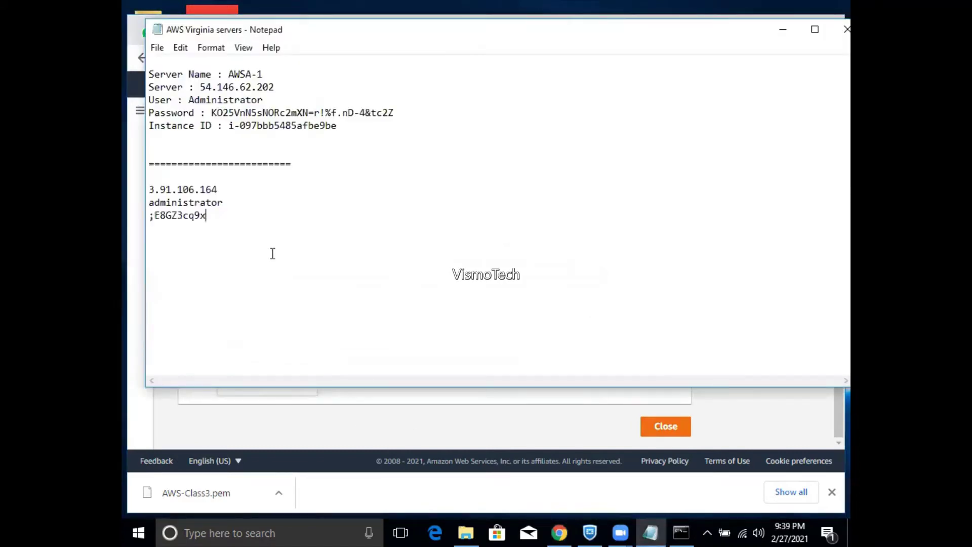
key("Return")
key("Return")
left_click_drag(224, 189, 143, 194)
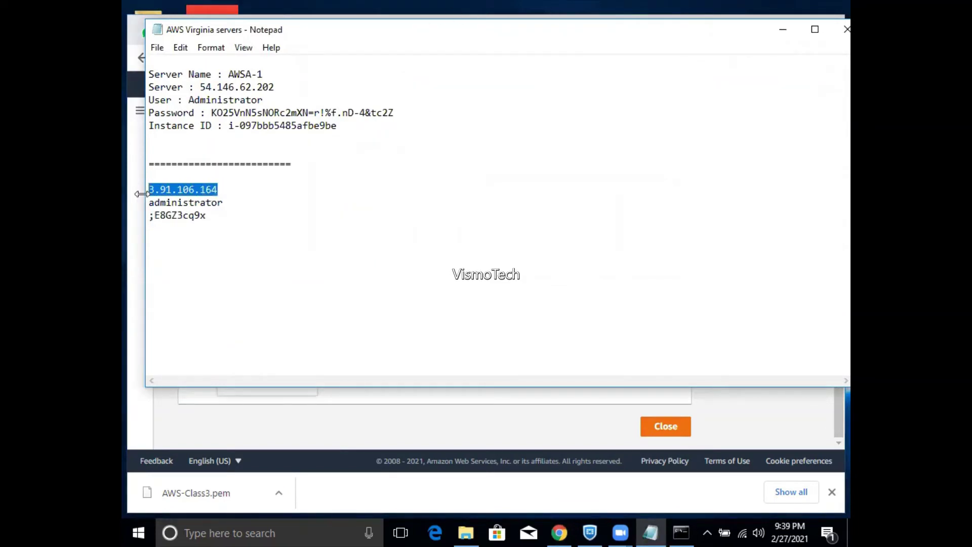
- Launch mstsc and start a Remote Desktop connection to 3.91.106.164
key("super+r")
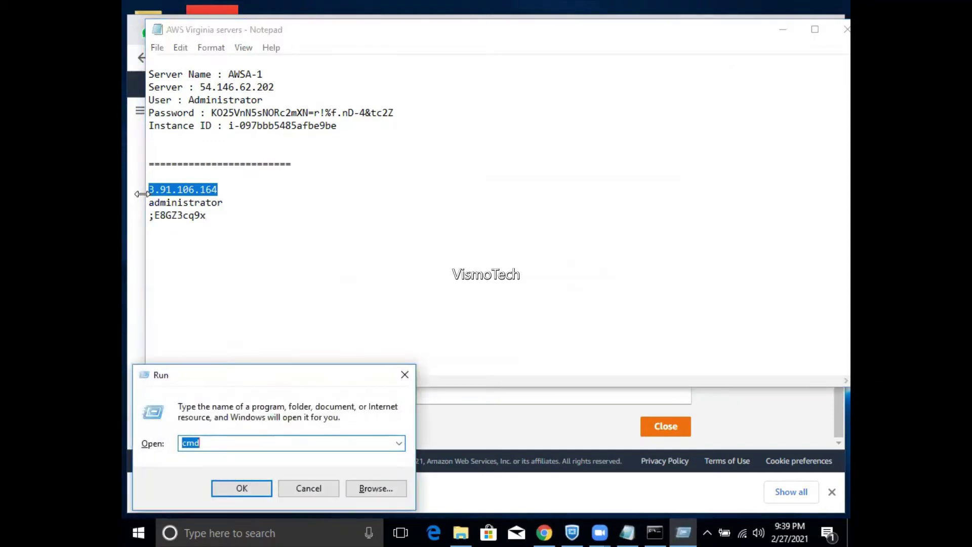
type("mstsc")
key("Return")
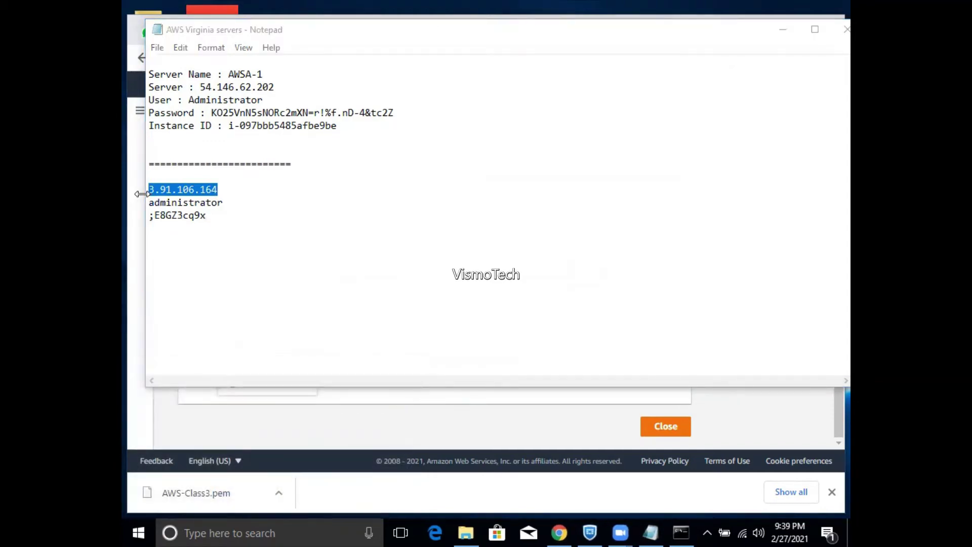
key("ctrl+v")
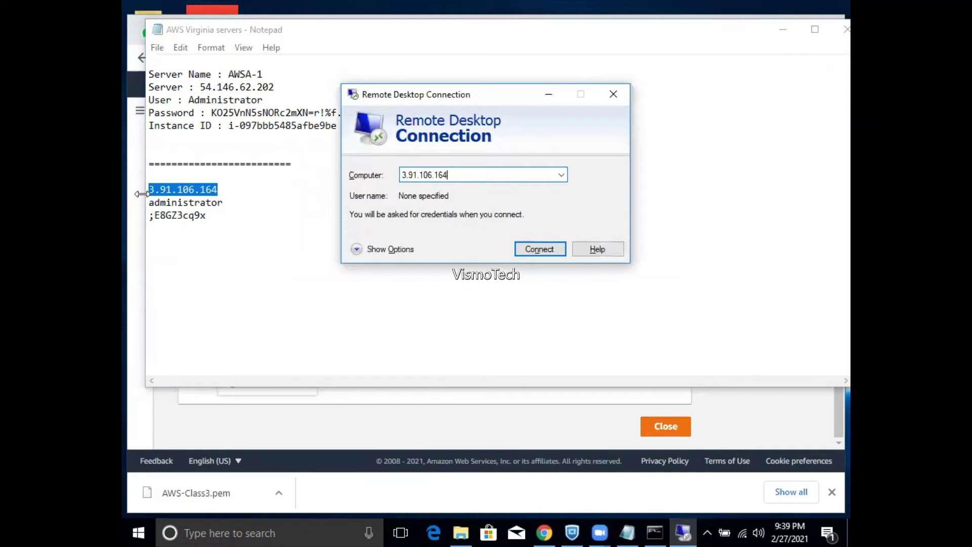
key("Return")
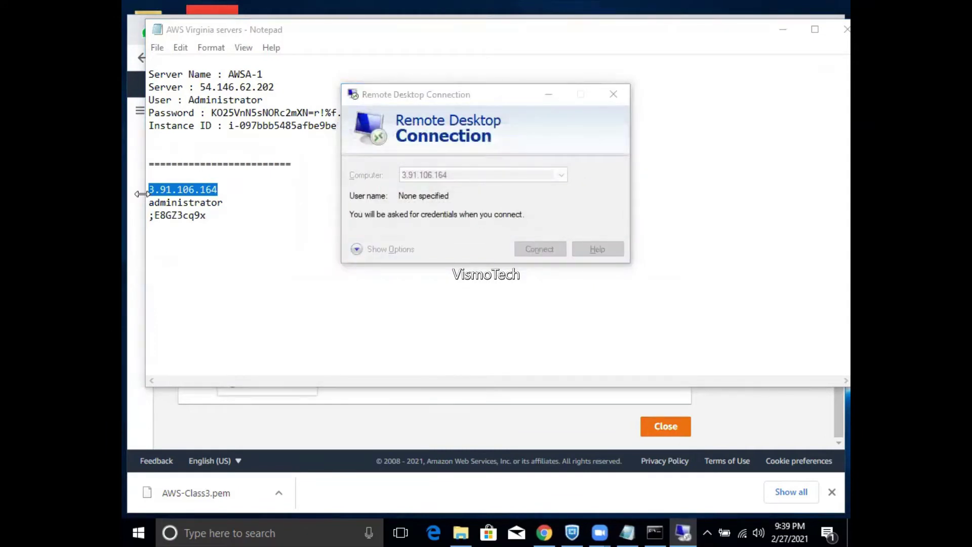
- Sign in as administrator with the saved password and suppress future certificate warnings for this server
left_click(208, 215)
left_click_drag(208, 215, 149, 219)
key("alt+Tab")
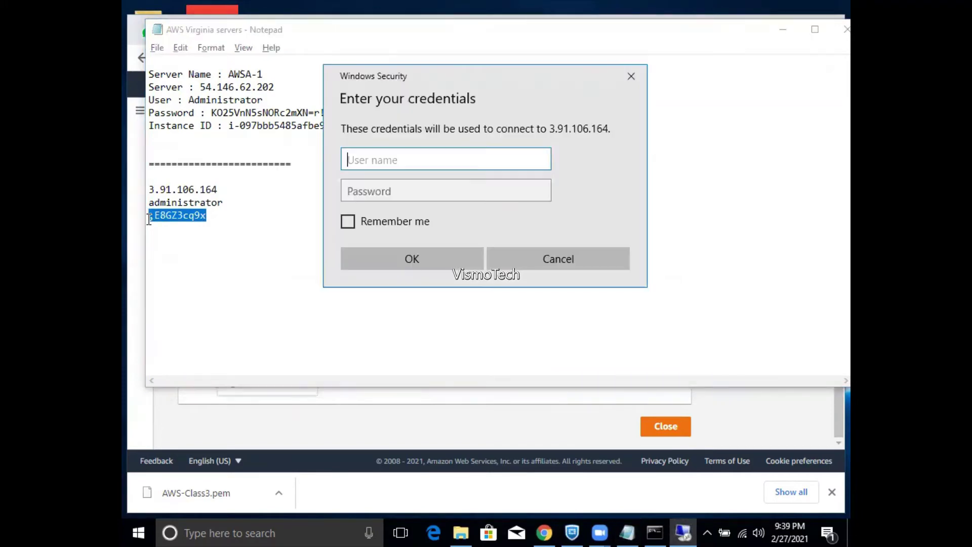
type("administrator")
key("Tab")
key("ctrl+v")
key("Return")
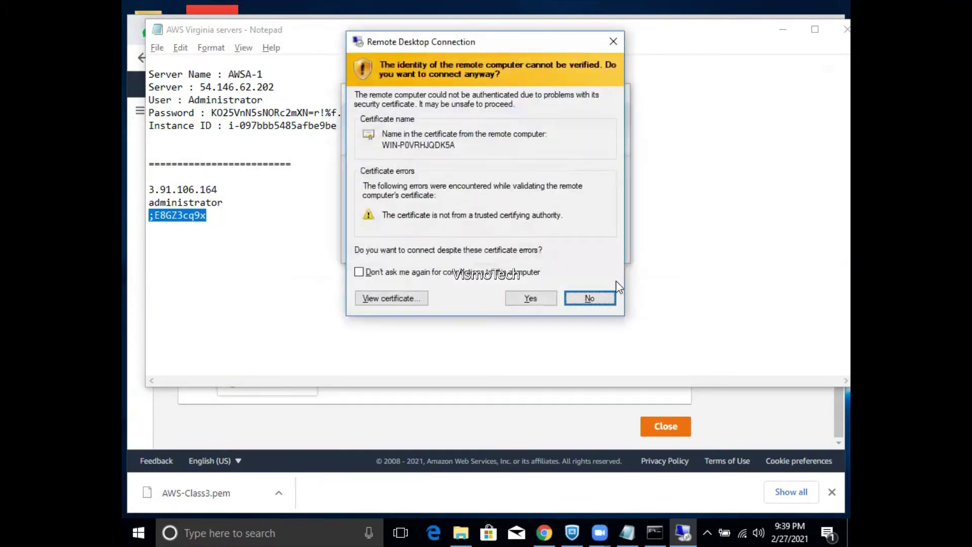
left_click(527, 275)
- Accept the server certificate and toggle the loaded remote session's full-screen display
left_click(528, 299)
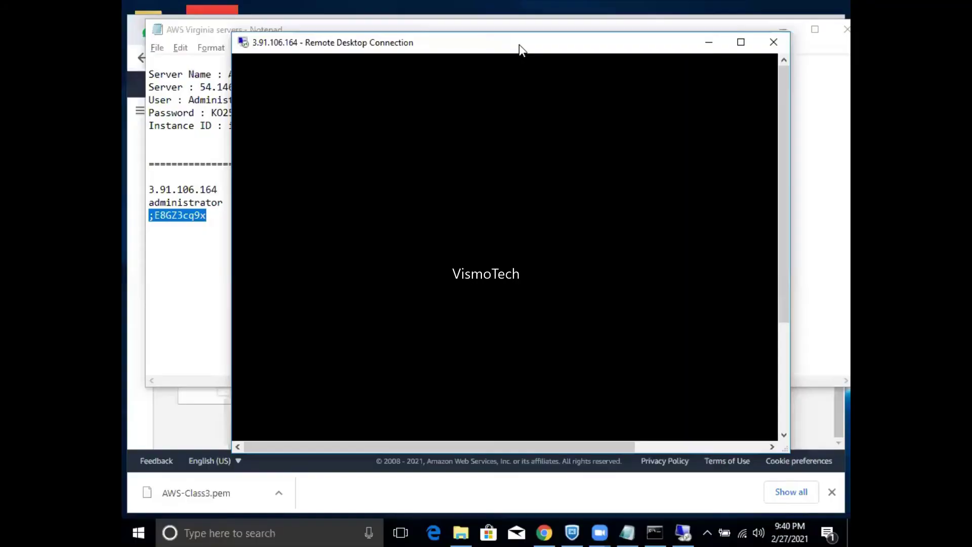
double_click(519, 45)
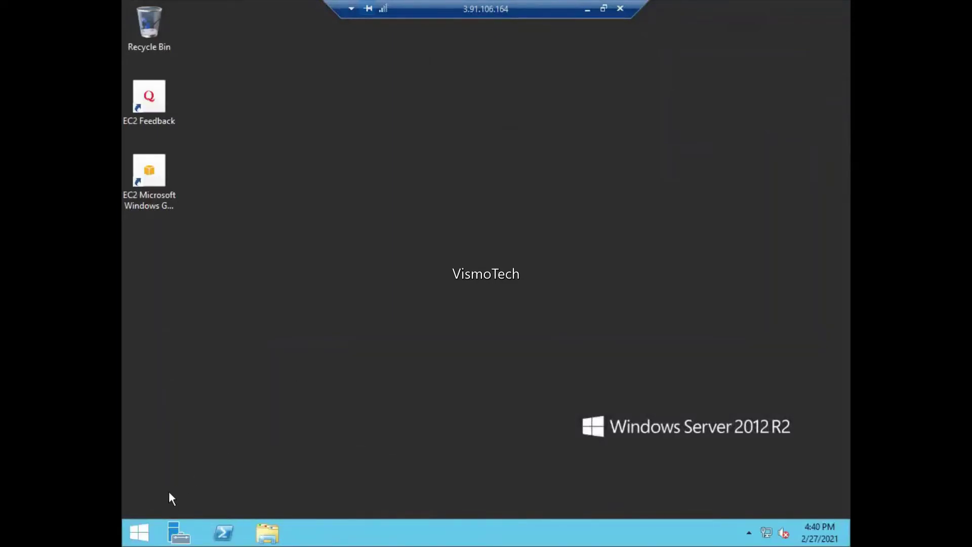
- Browse the remote server's full Apps list and launch SQL Server Management Studio
left_click(140, 531)
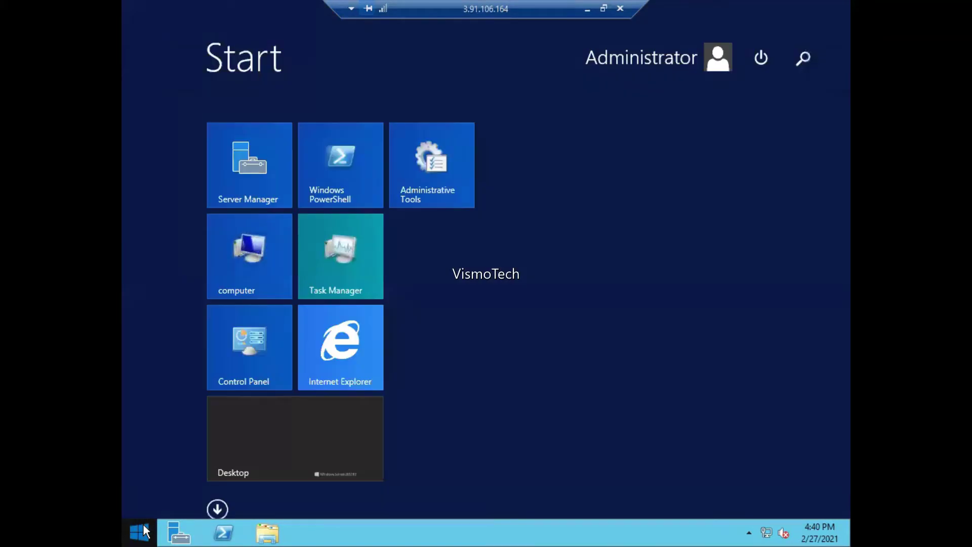
left_click(206, 512)
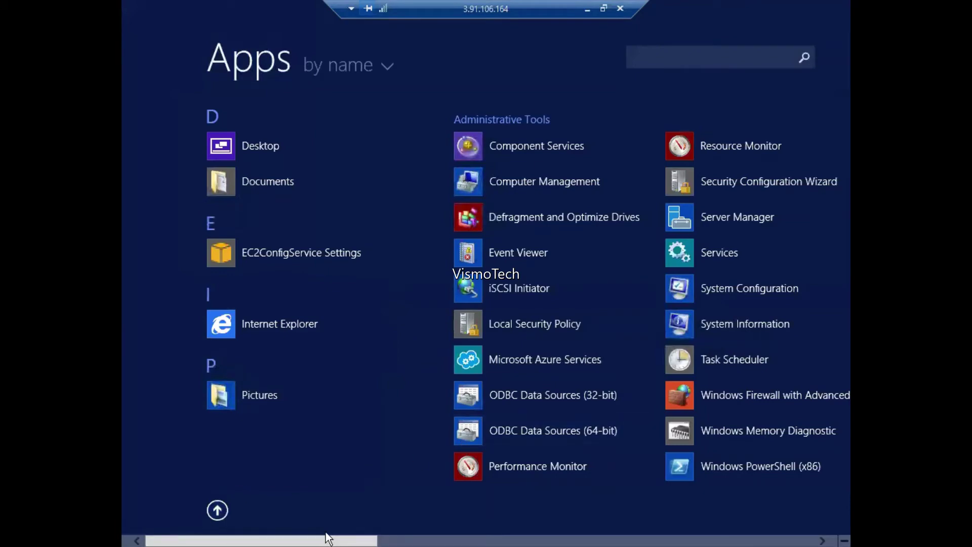
scroll(381, 539, "down", 5)
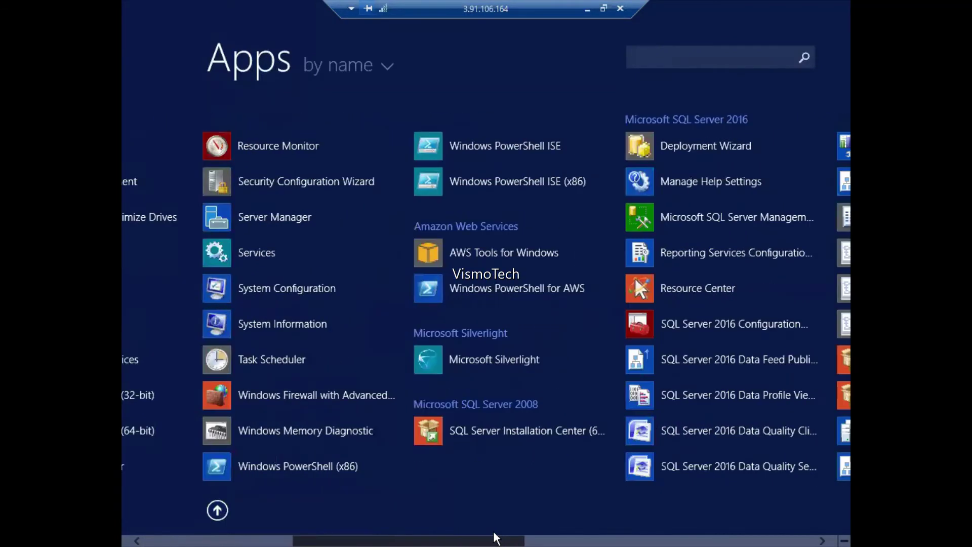
left_click_drag(499, 538, 527, 539)
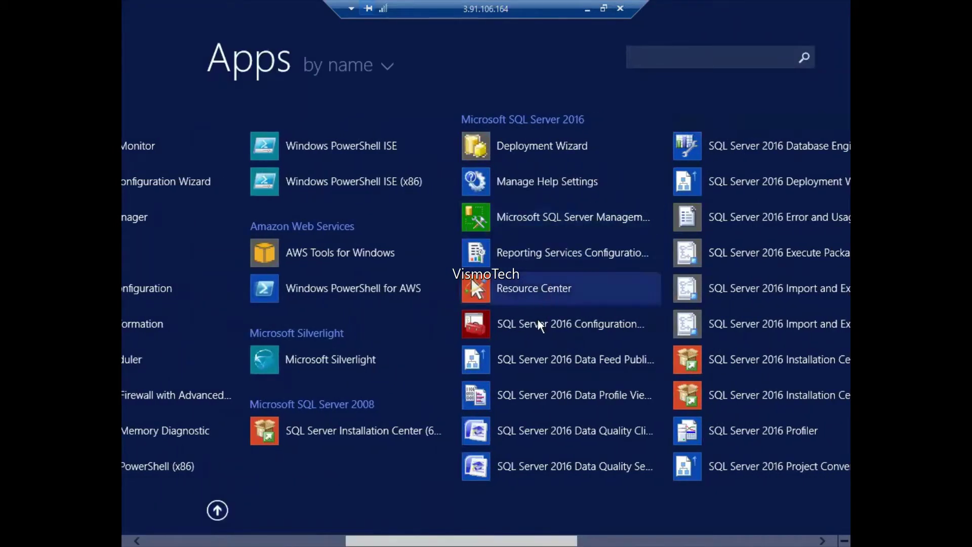
left_click(552, 217)
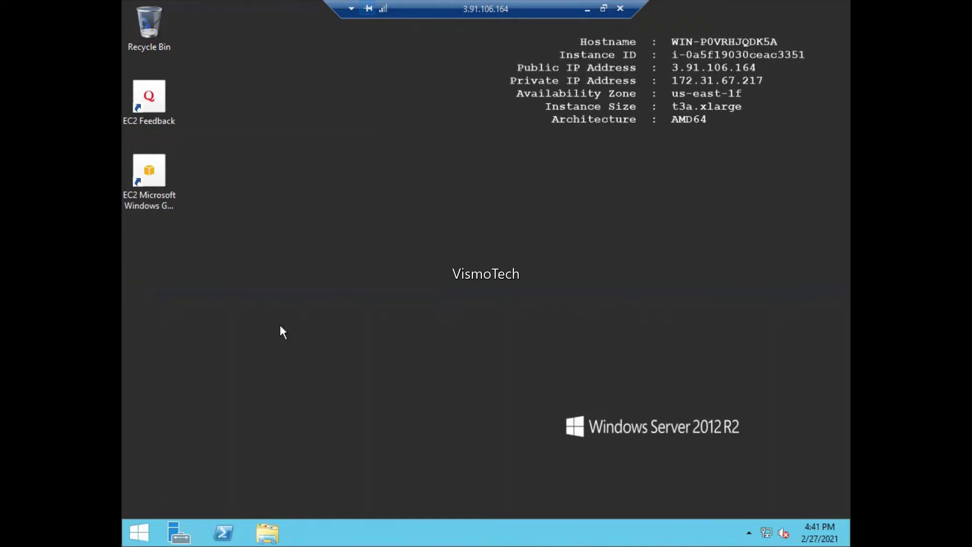
- Restore the session to full screen, search Start for 'sql', and launch Management Studio from the results
double_click(497, 6)
double_click(478, 50)
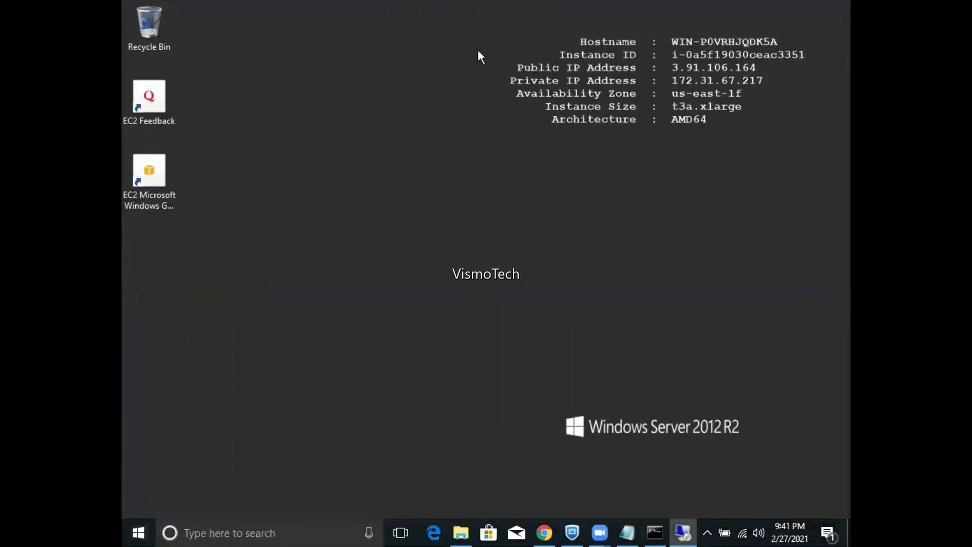
key("super")
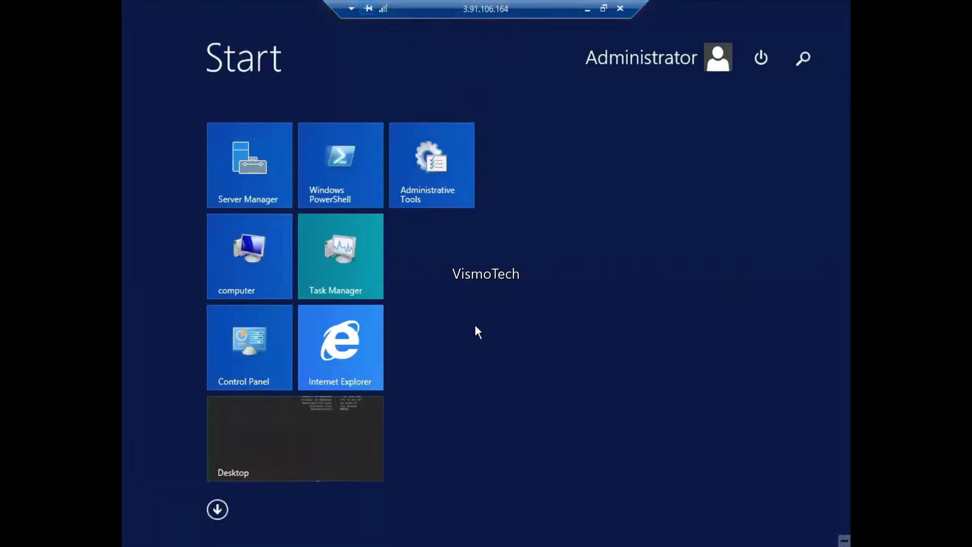
type("sql Server Management Studio")
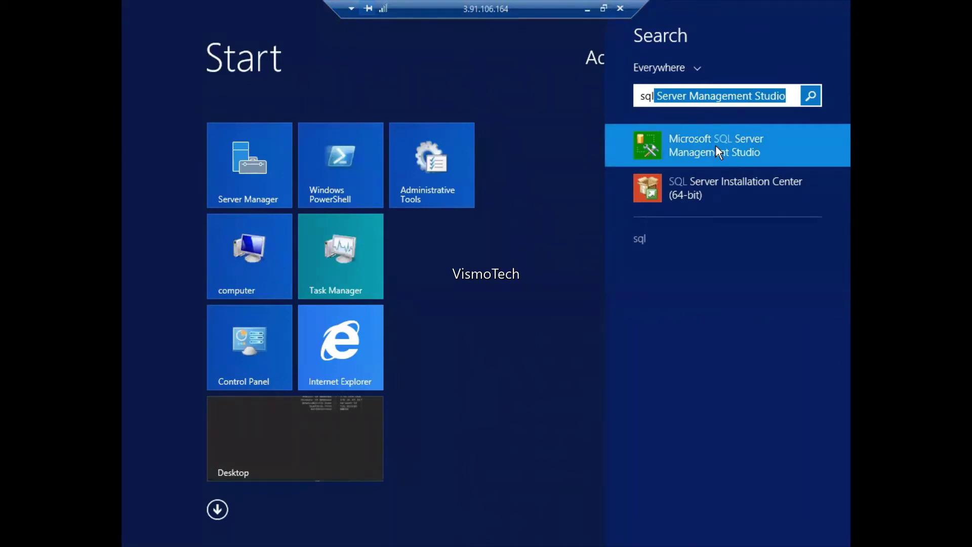
left_click(716, 145)
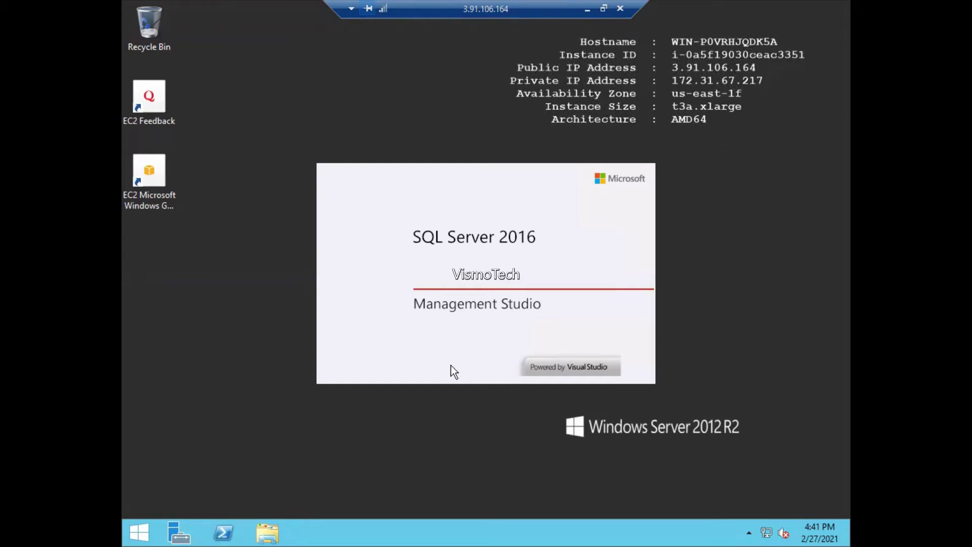
- Search Start for 'sql', clear it, and scroll through the full list of installed apps
left_click(137, 533)
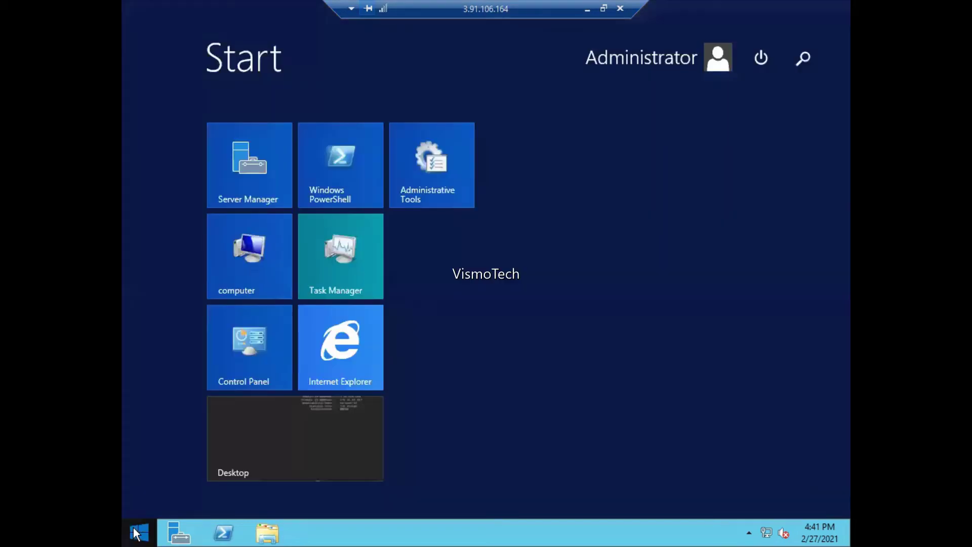
type("sql")
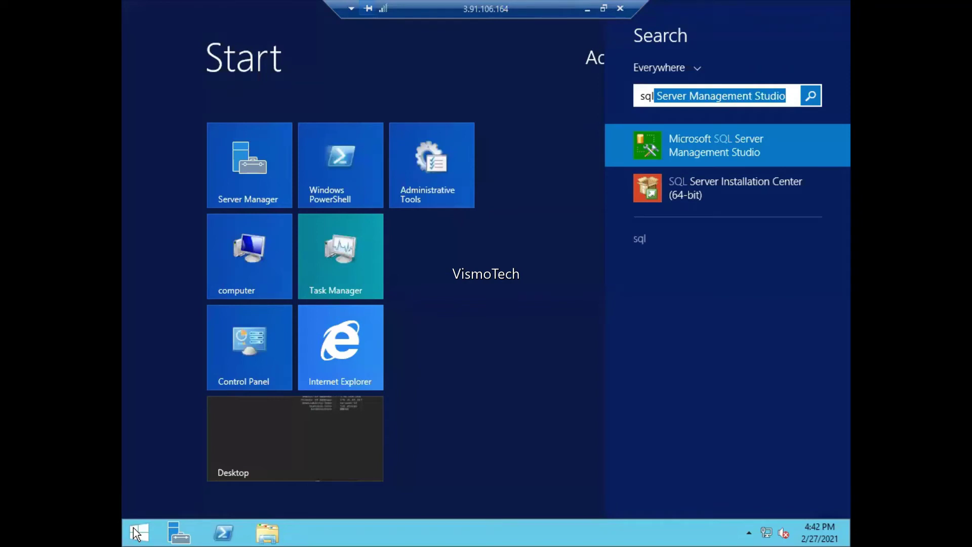
key("BackSpace")
key("BackSpace")
key("BackSpace")
key("BackSpace")
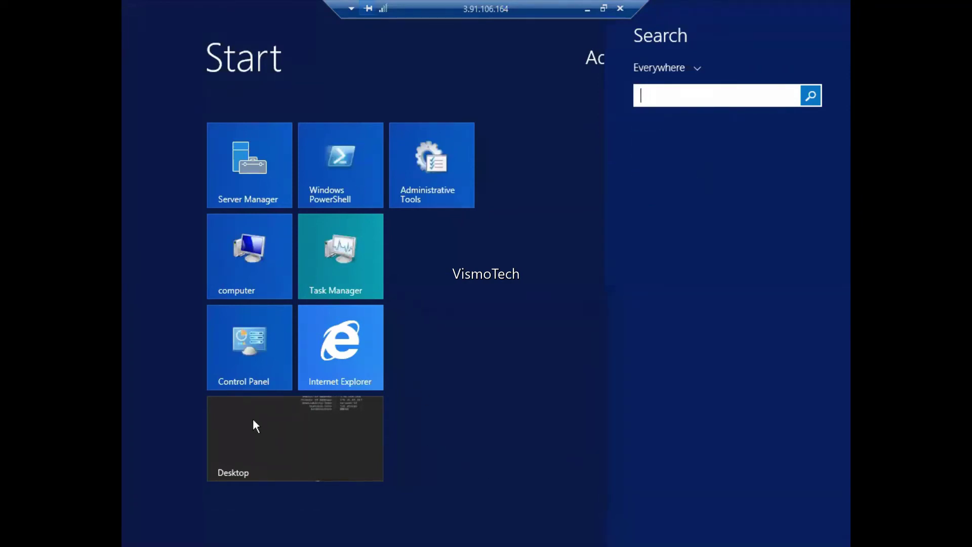
key("Escape")
left_click(218, 509)
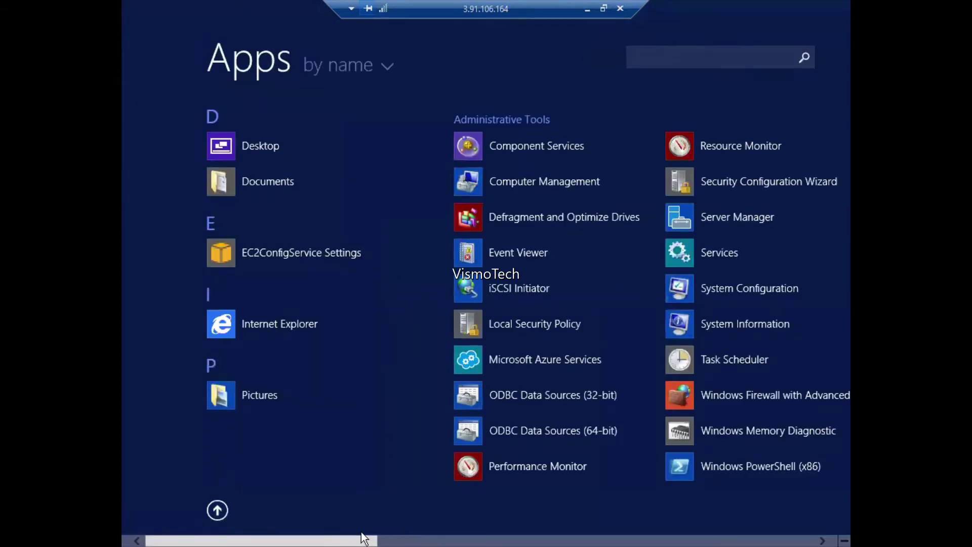
left_click_drag(363, 538, 515, 536)
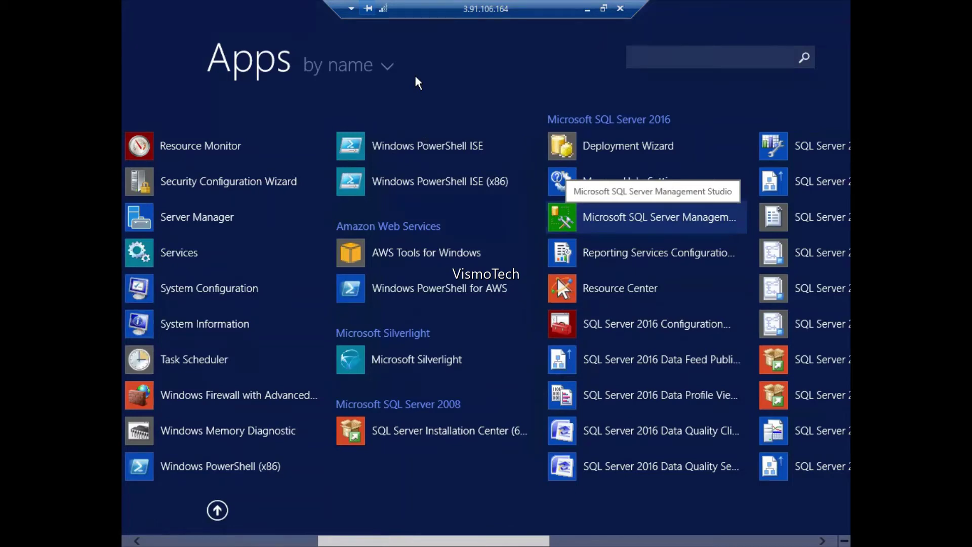
- Glance at the local ping window and notes, then search Apps for 'sql' and open Management Studio
left_click(588, 9)
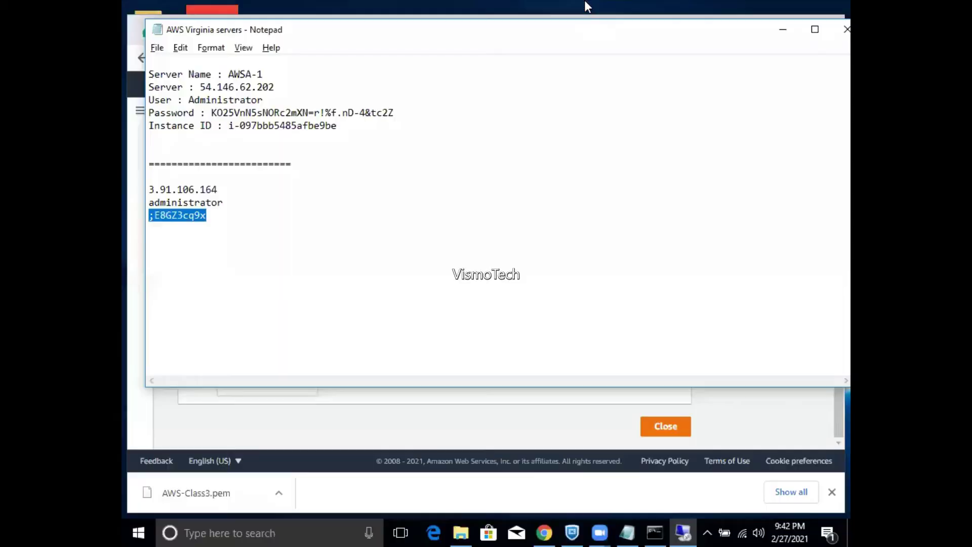
left_click(655, 531)
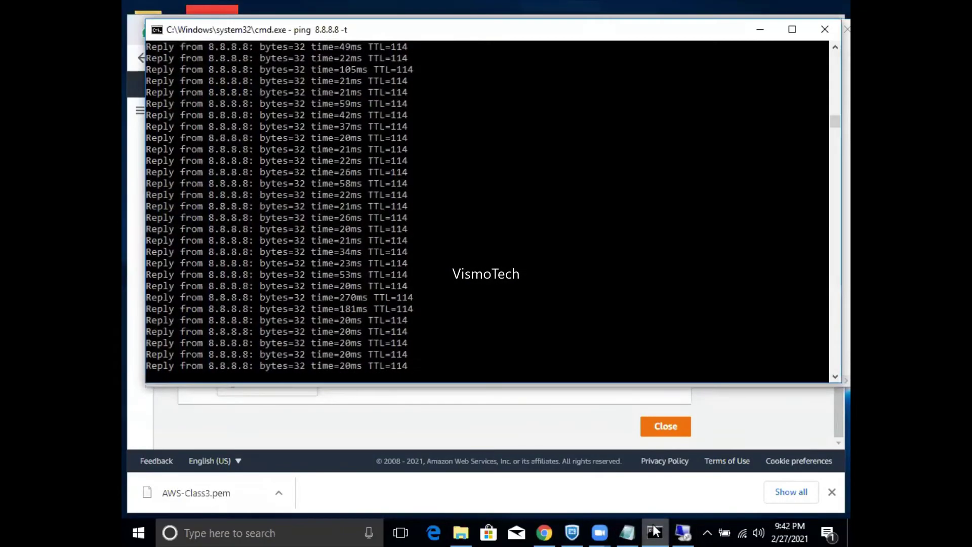
key("alt+Tab")
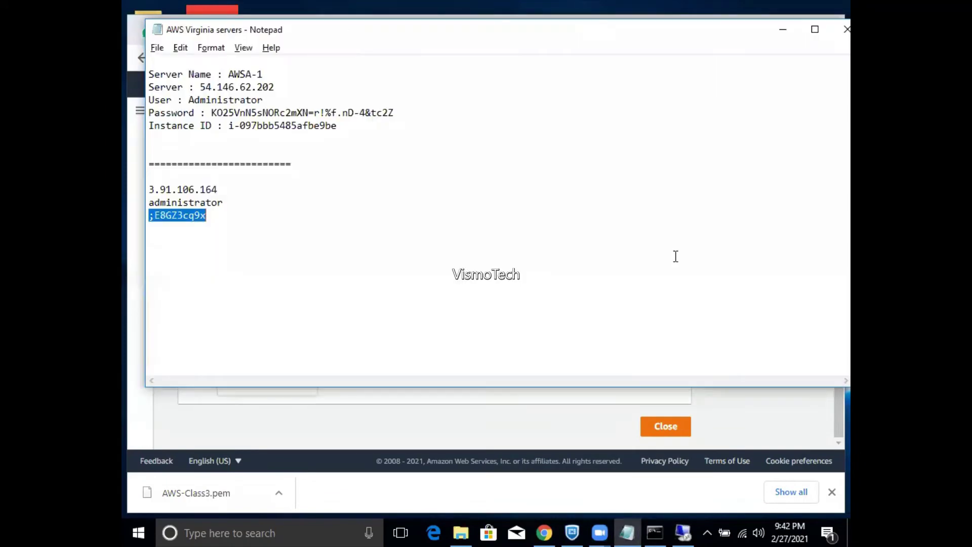
key("alt+Tab")
key("alt+Tab")
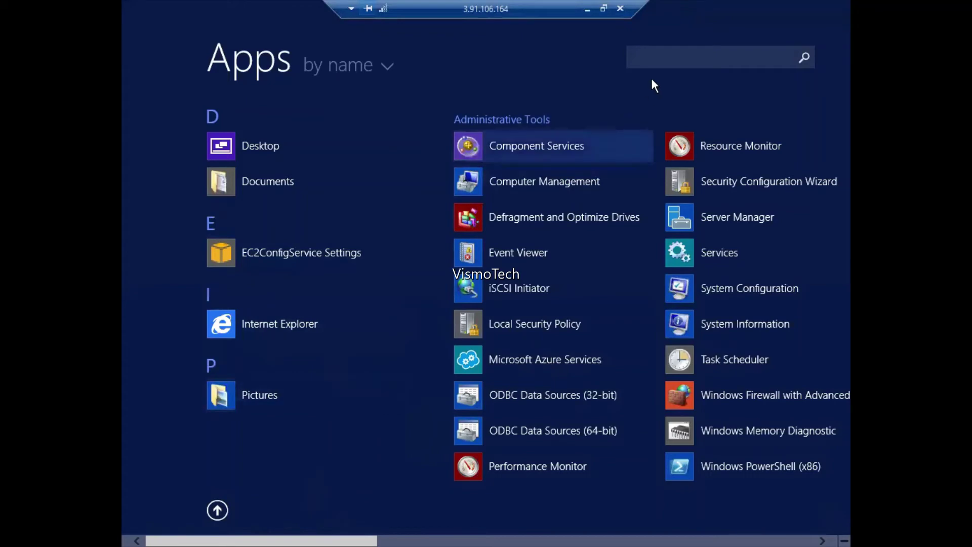
left_click(653, 64)
type("sql")
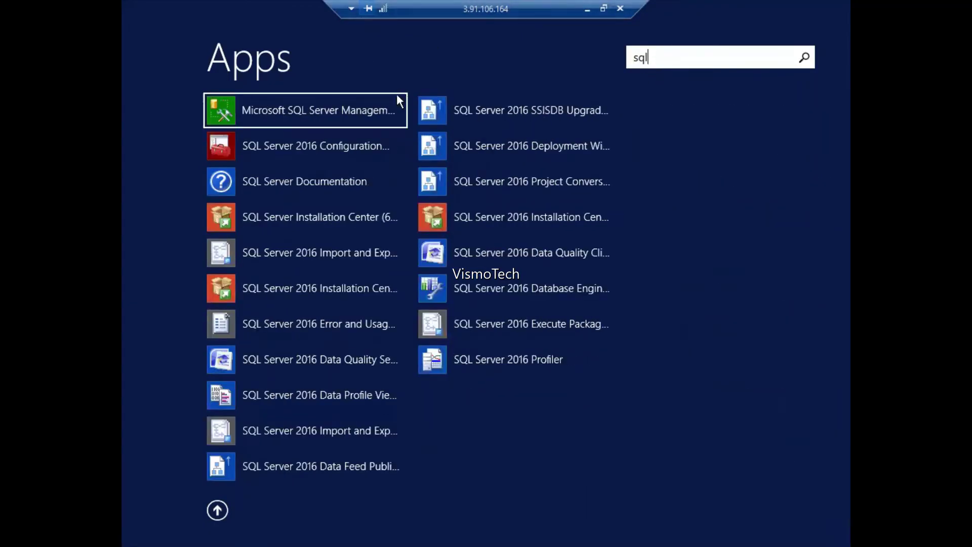
left_click(370, 110)
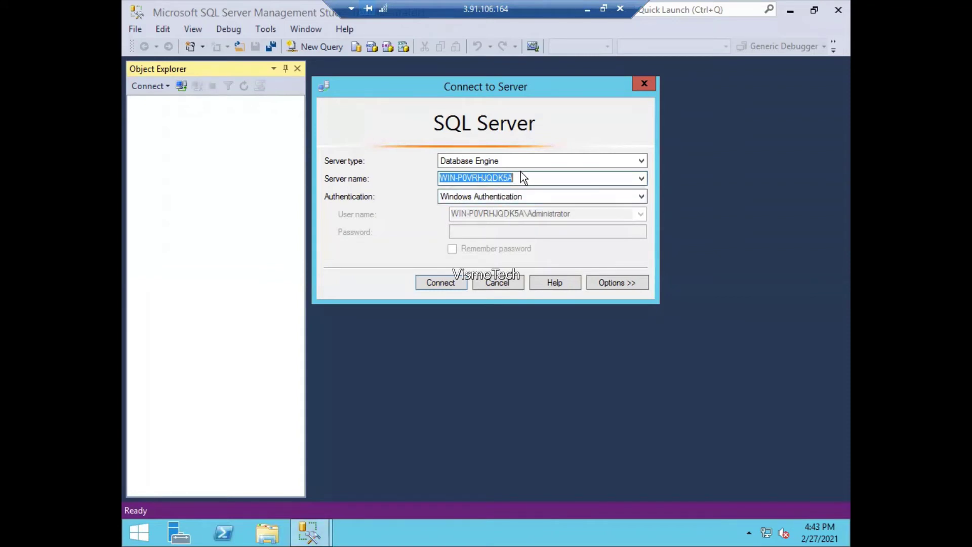
- Check This PC's system properties for computer name WIN-P0VRHJQDK5A, then return to the SSMS connection dialog
left_click(270, 536)
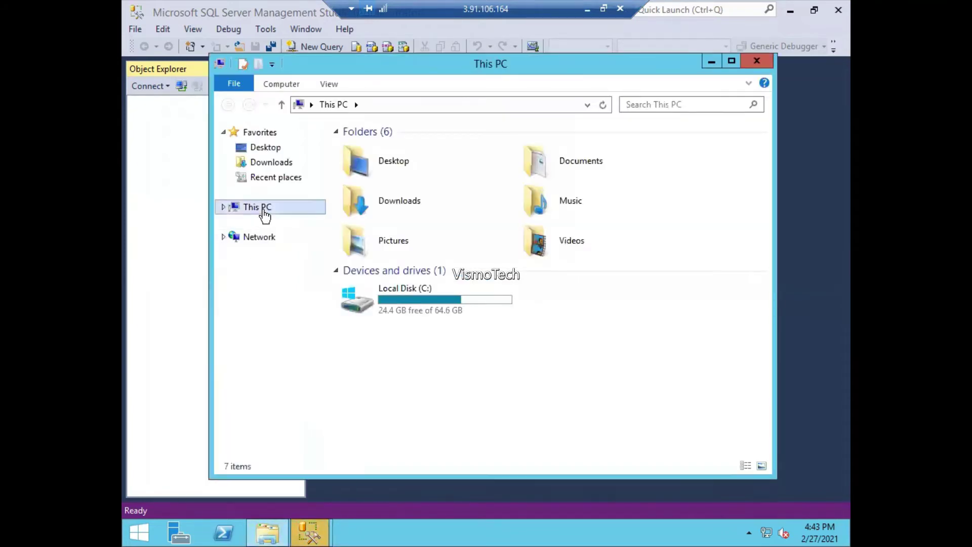
right_click(264, 209)
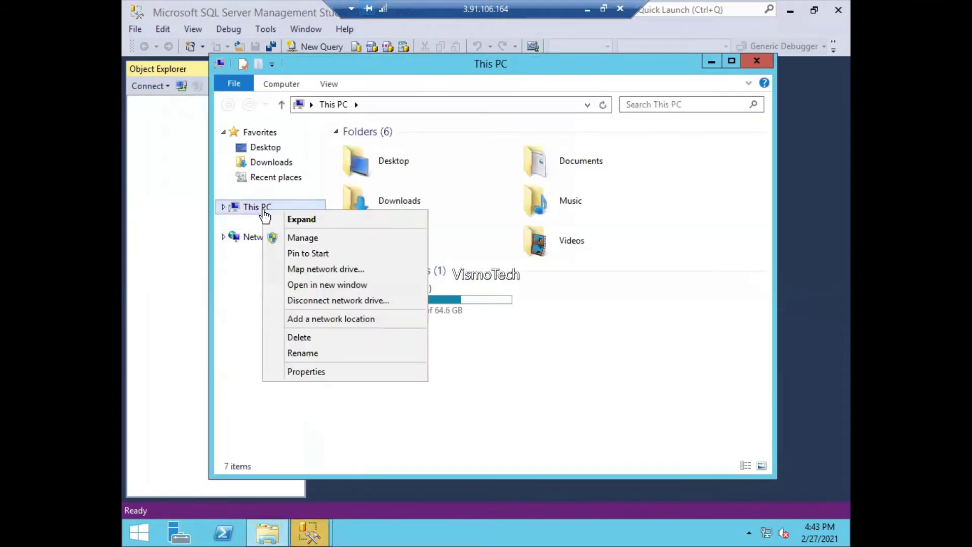
left_click(304, 375)
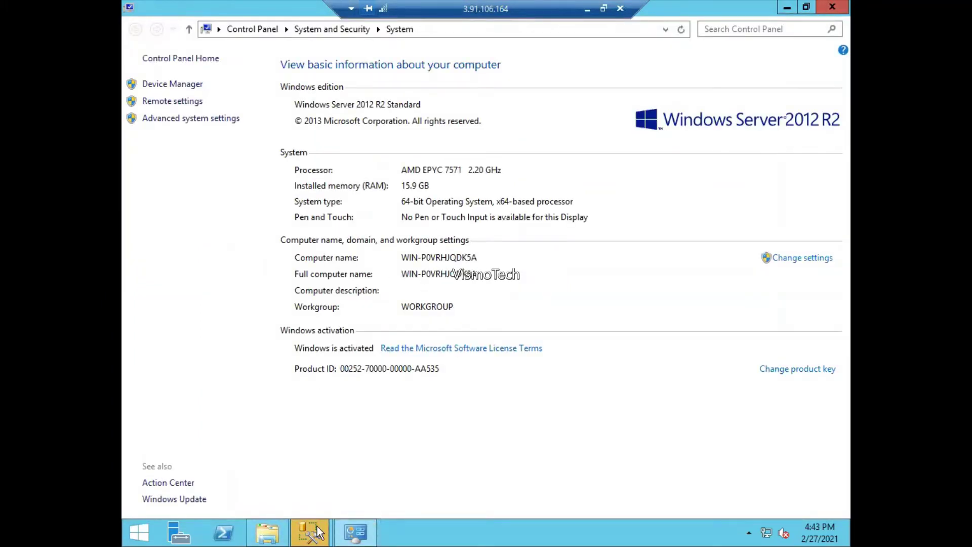
mouse_move(317, 527)
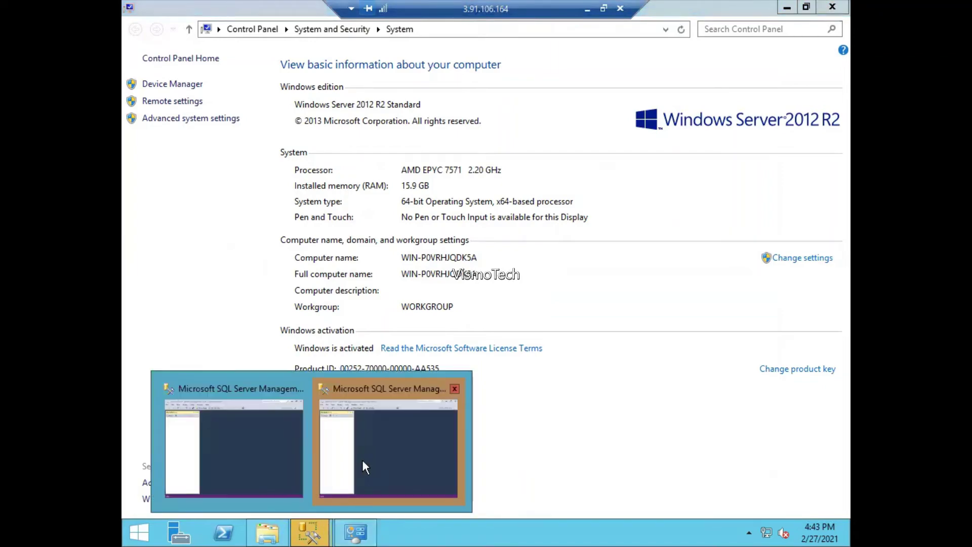
left_click(363, 460)
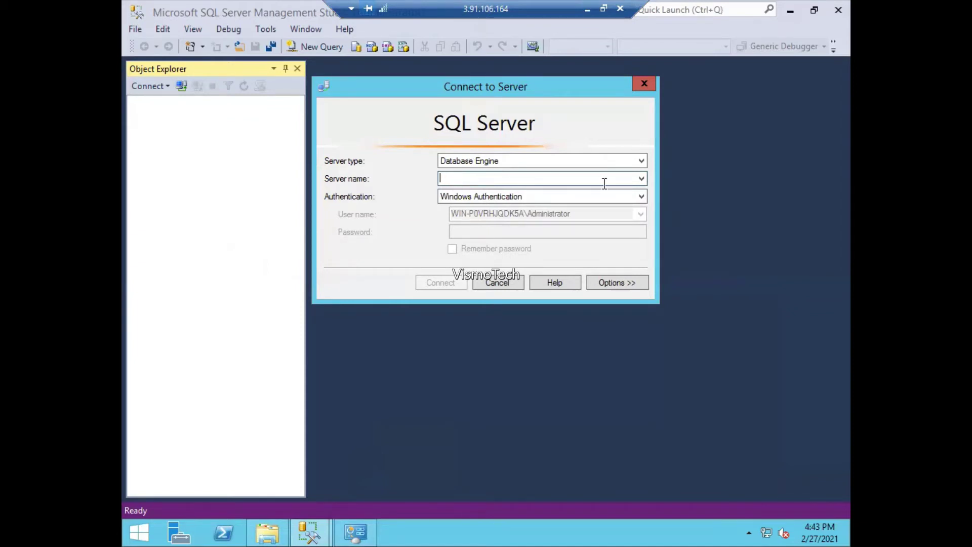
- Connect to server '.' using Windows Authentication
left_click(641, 180)
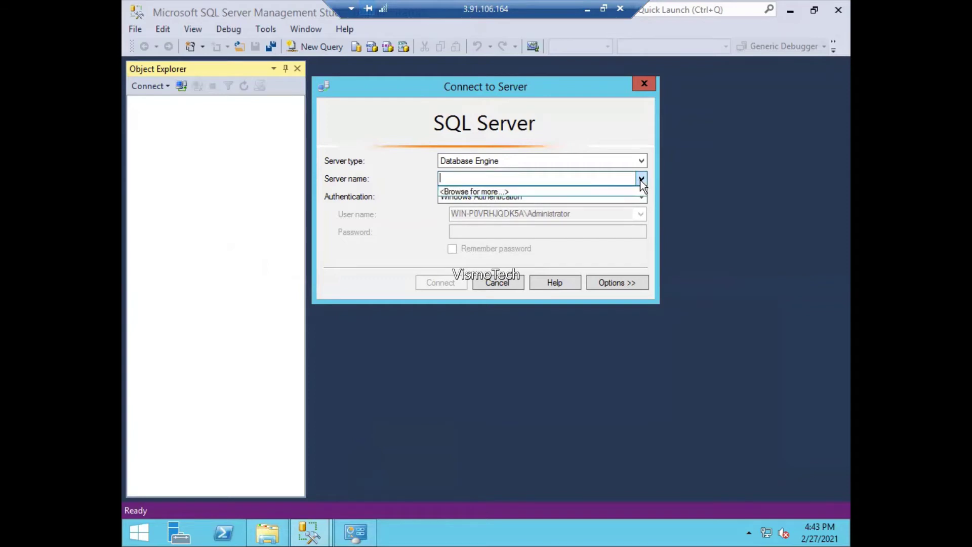
left_click(557, 178)
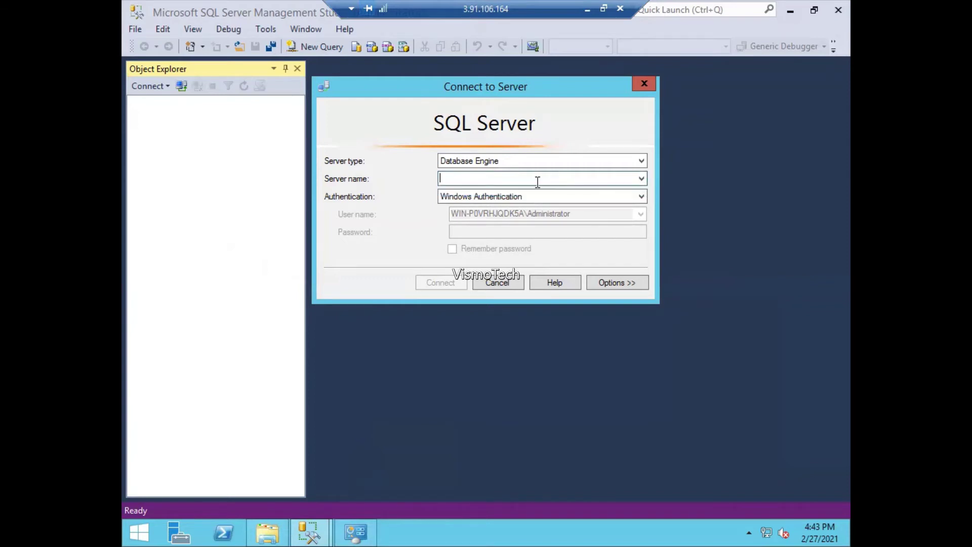
type(".")
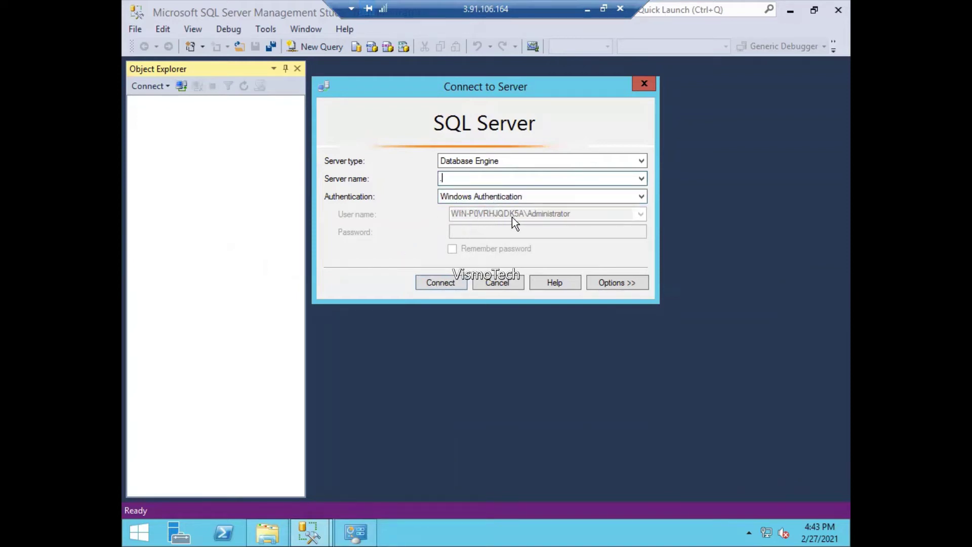
left_click(431, 283)
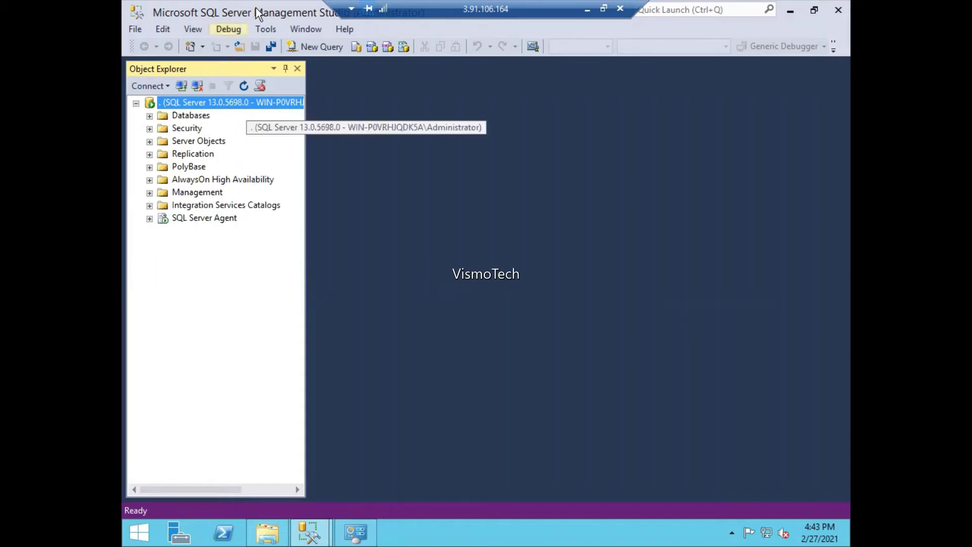
- Expand Databases, briefly view System Databases, and choose New Database from the Databases context menu
left_click(150, 116)
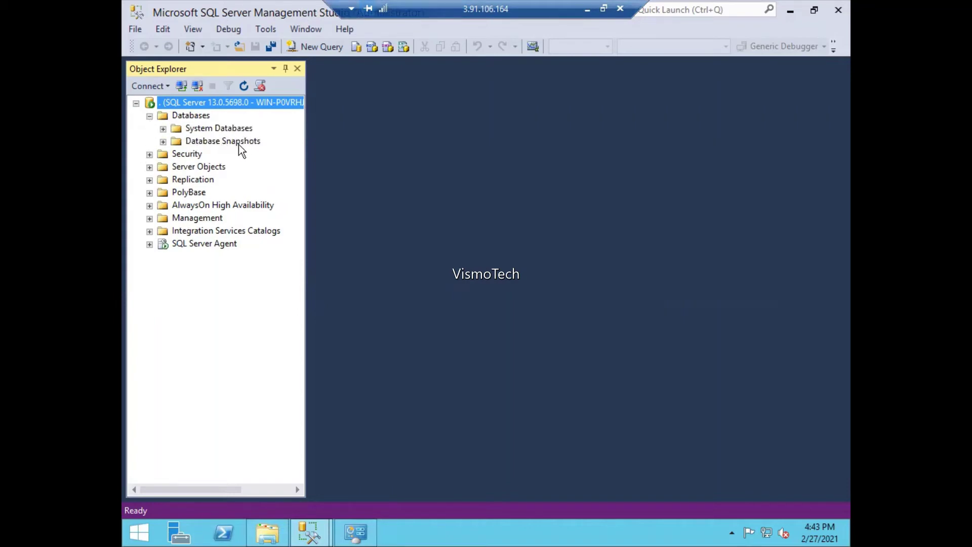
left_click(163, 130)
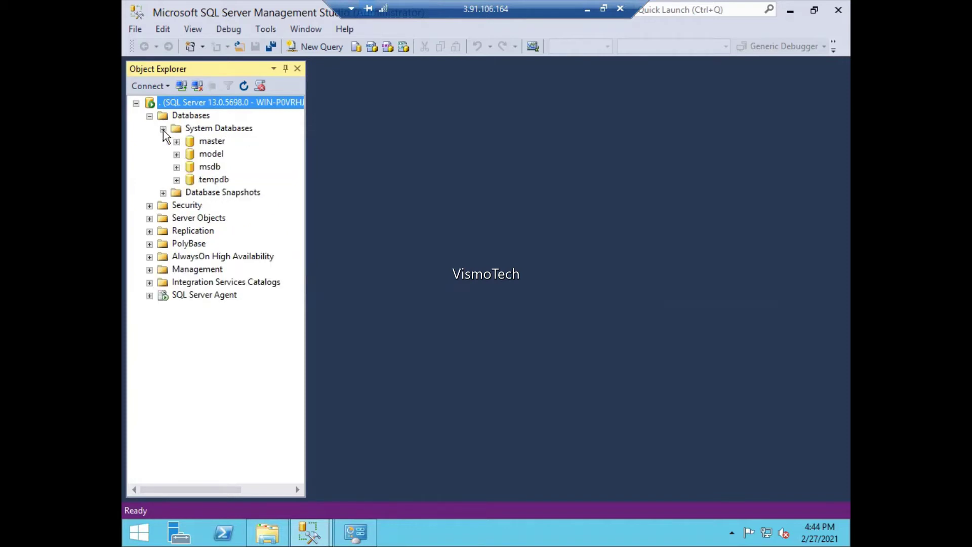
left_click(163, 130)
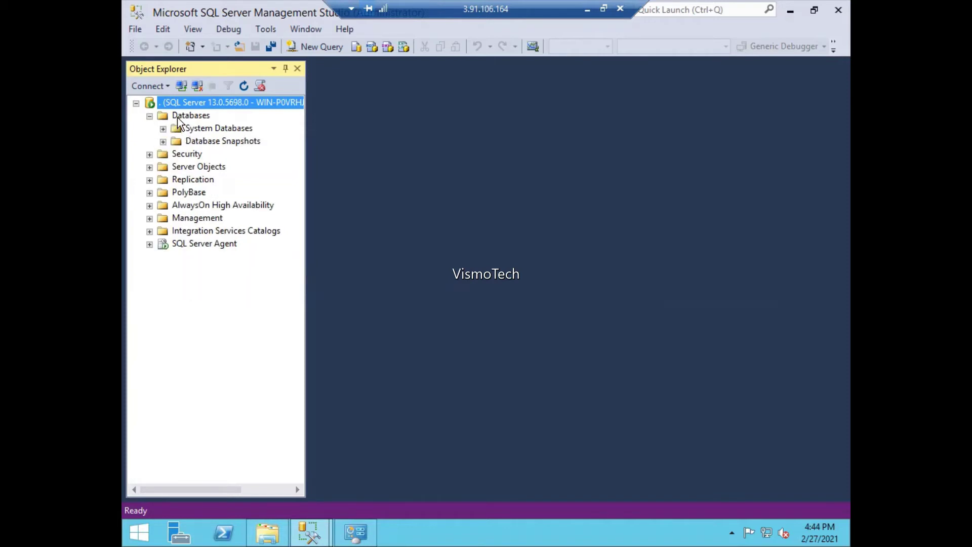
left_click(182, 117)
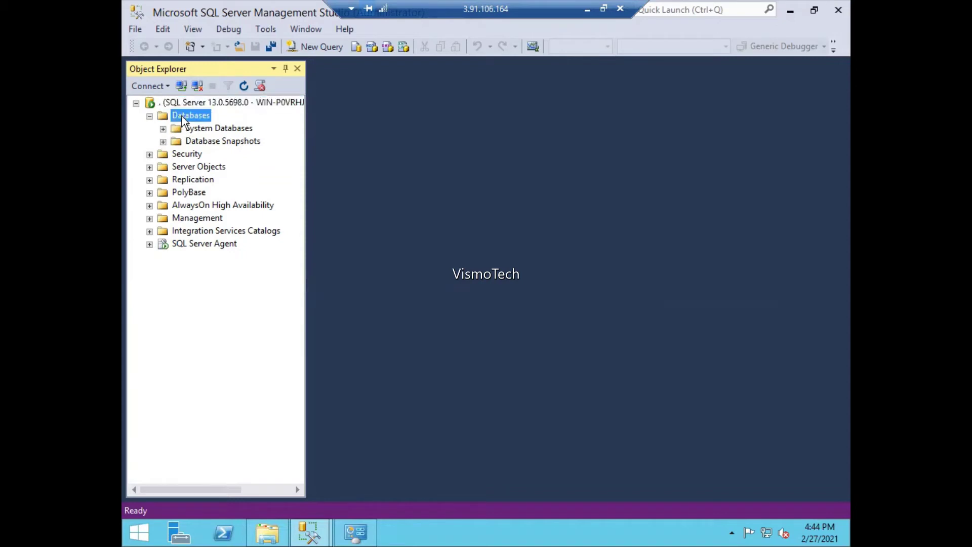
right_click(181, 117)
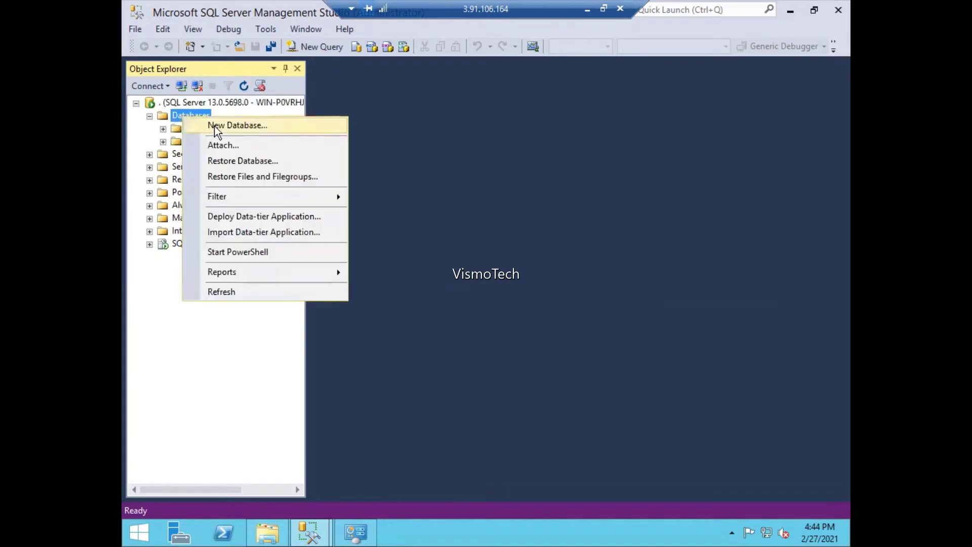
left_click(217, 127)
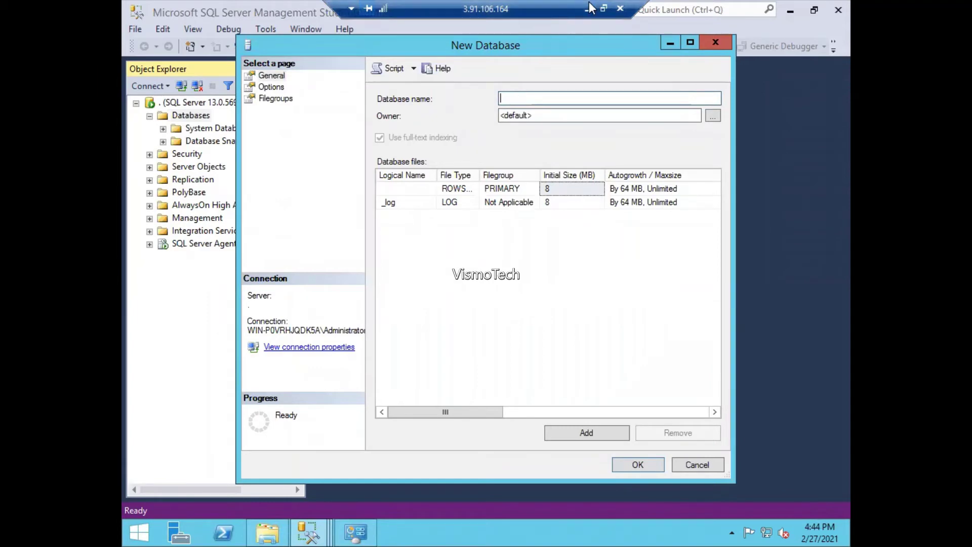
- After a brief trip to the local desktop, minimize the This PC window and the New Database form
left_click(266, 537)
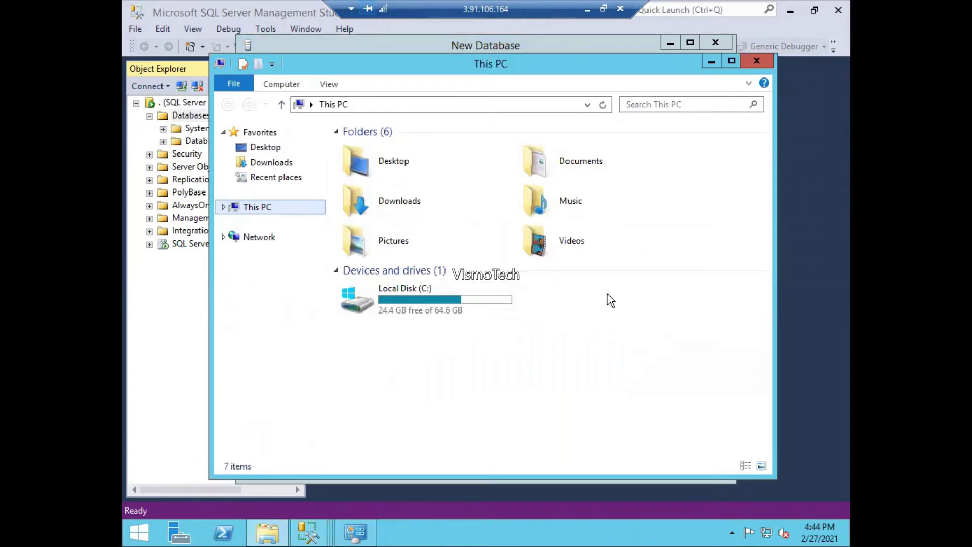
left_click(588, 10)
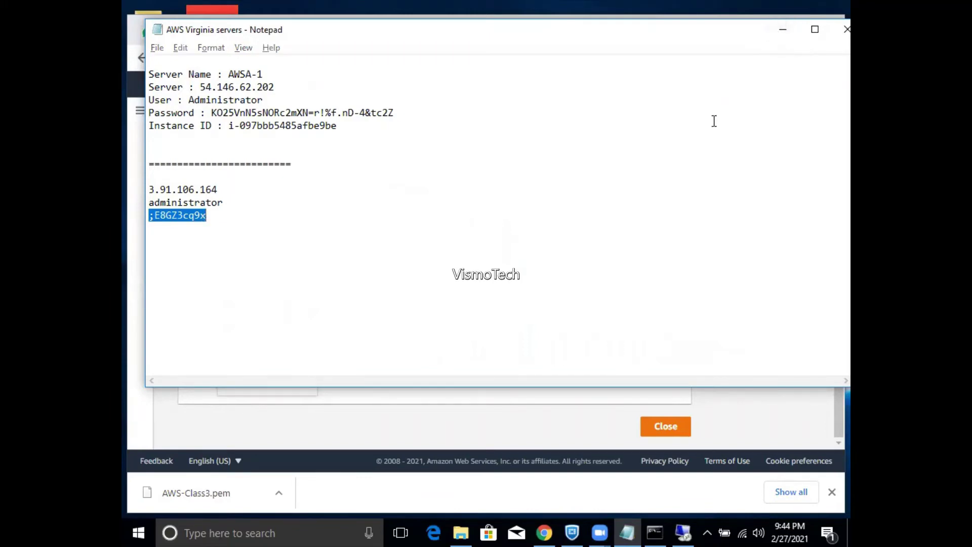
key("alt+Tab")
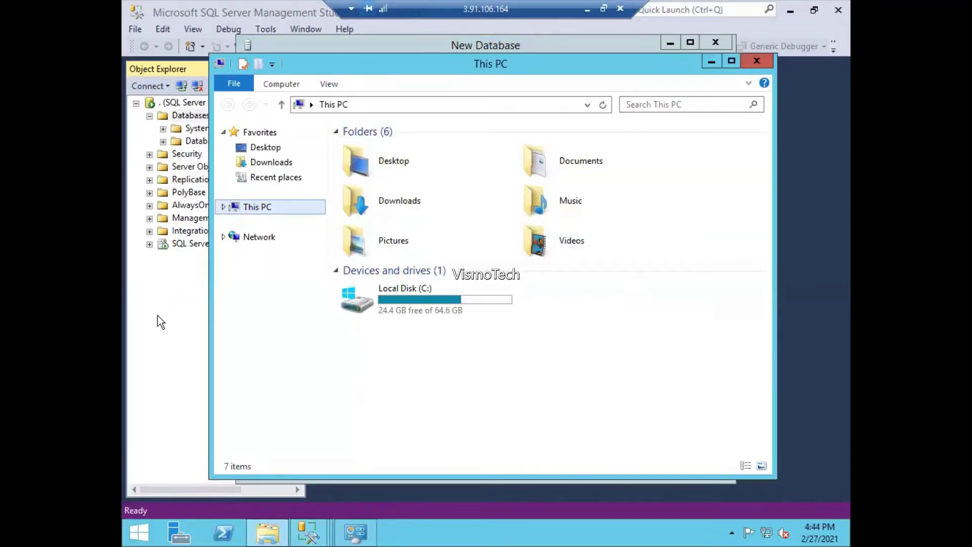
left_click(715, 59)
left_click(671, 45)
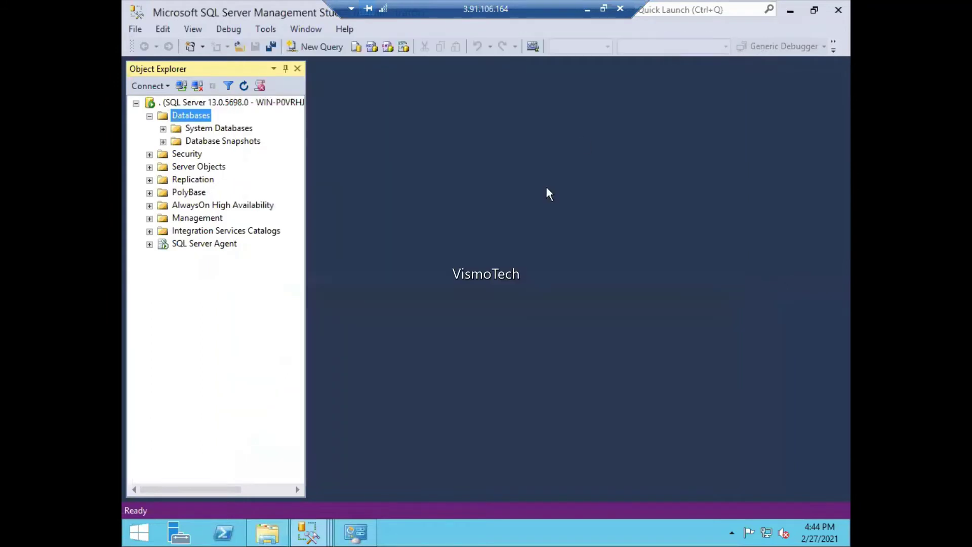
- Restore the New Database form and enter class-db as the database name
mouse_move(308, 532)
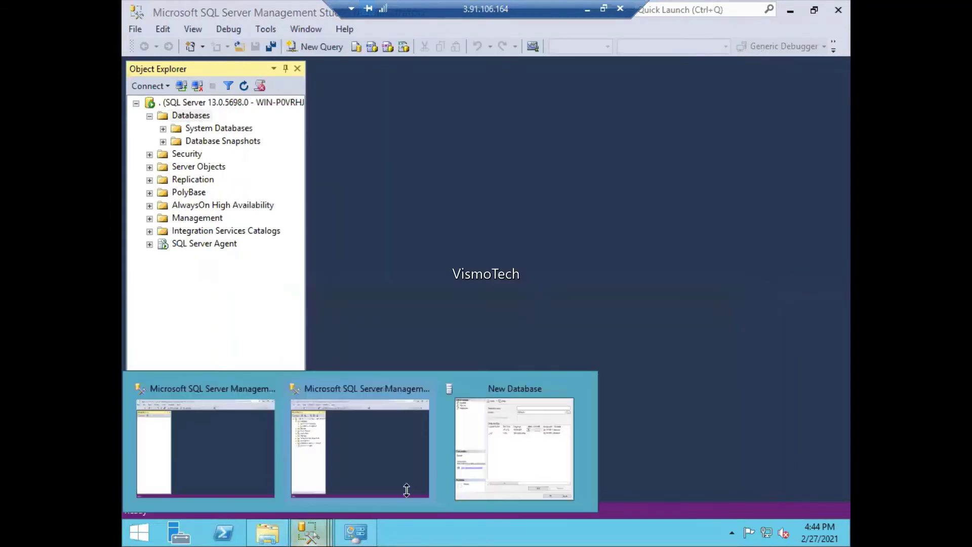
left_click(498, 441)
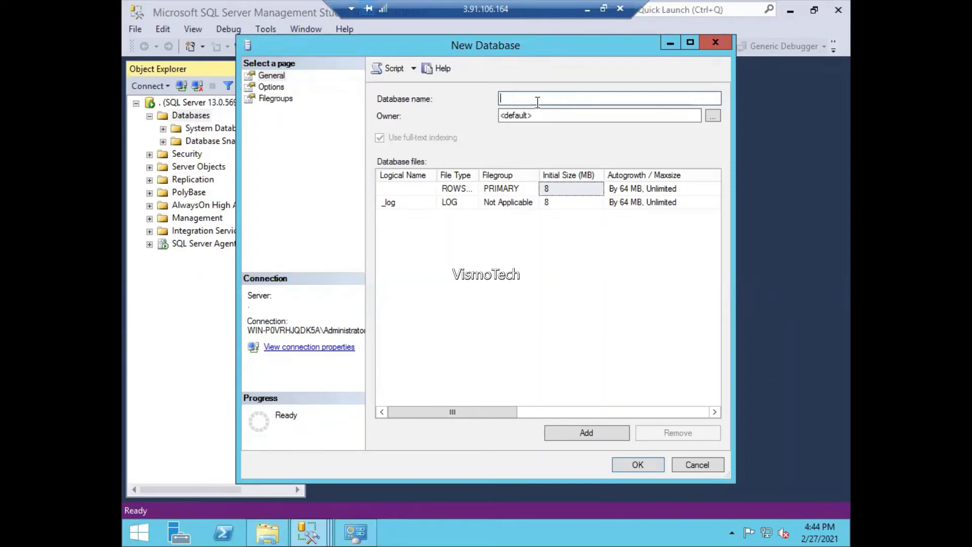
type("class-db")
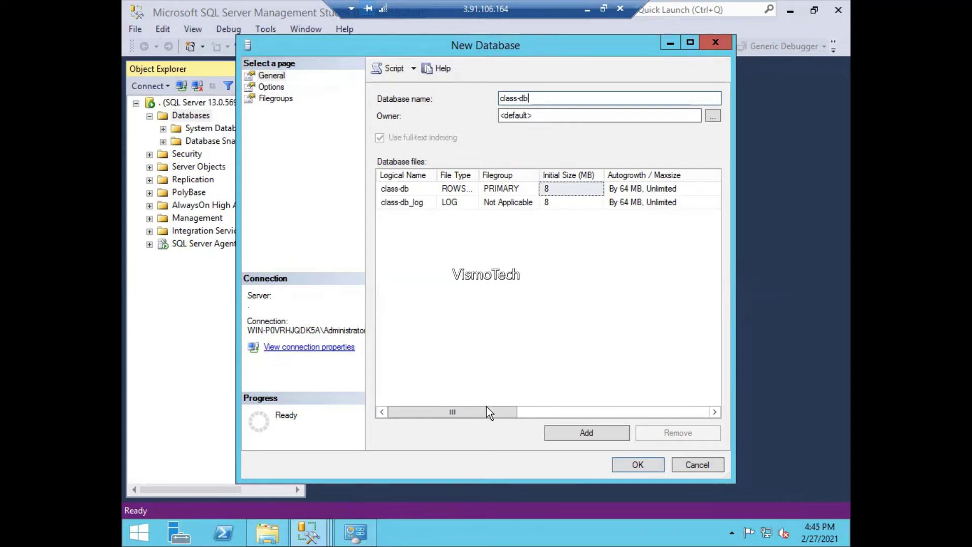
- Scroll the Database files grid and select the data file's folder path for copying
left_click_drag(487, 408, 613, 417)
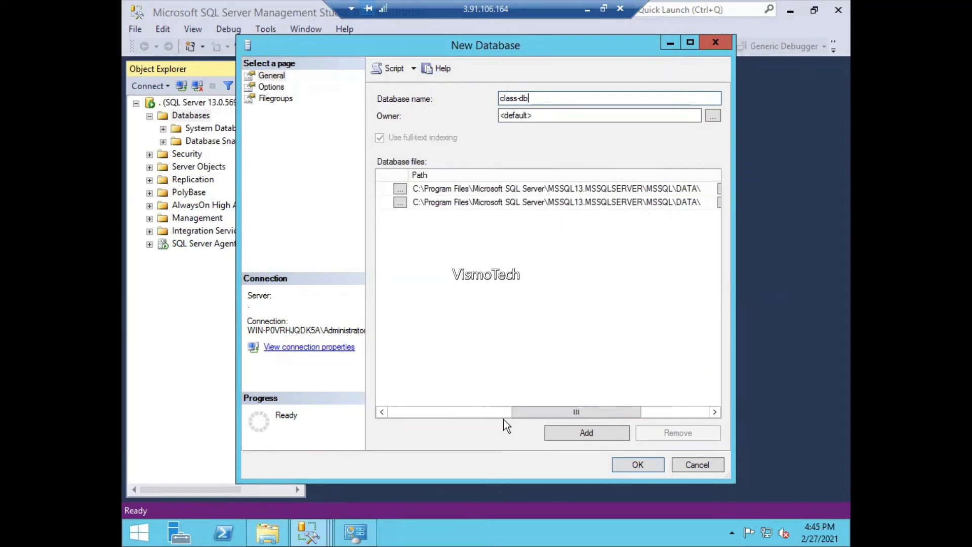
left_click_drag(524, 414, 603, 399)
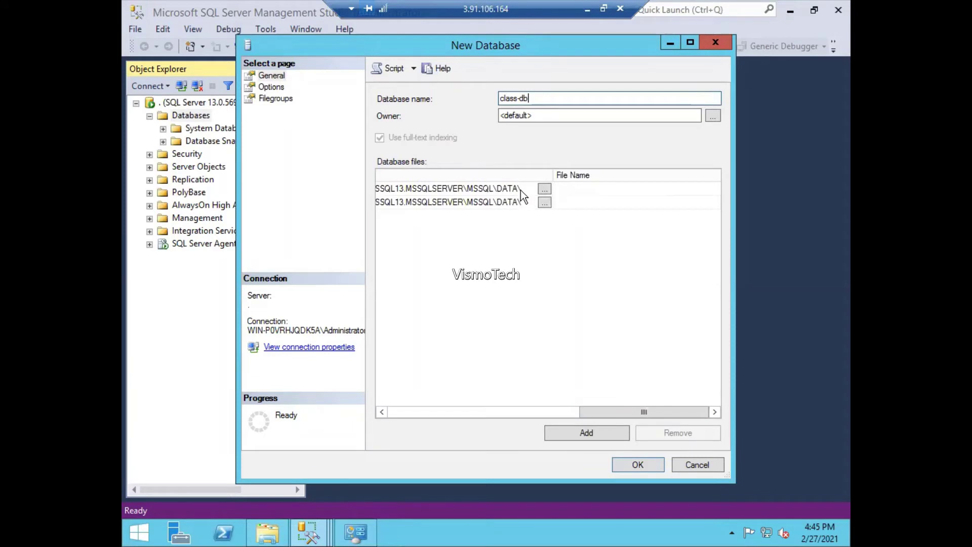
left_click(521, 190)
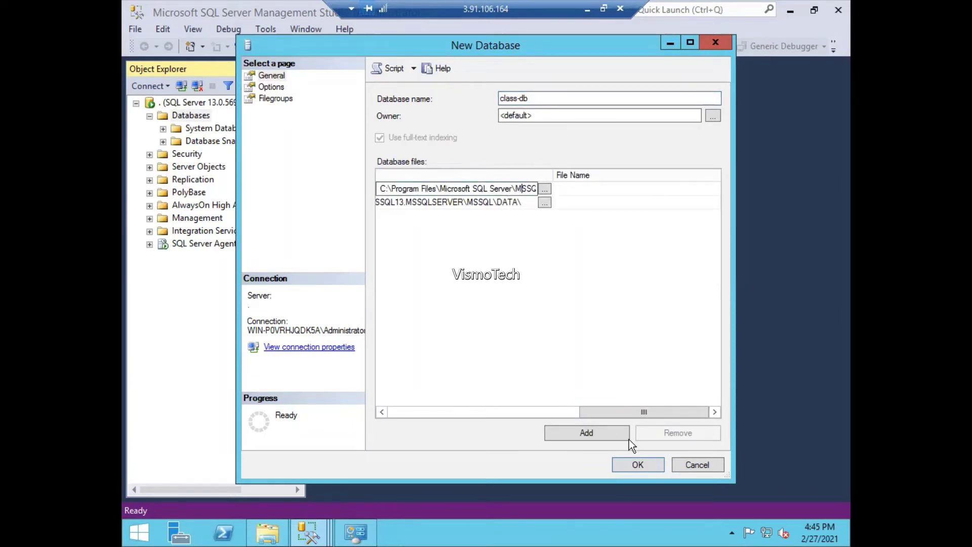
left_click_drag(613, 410, 535, 416)
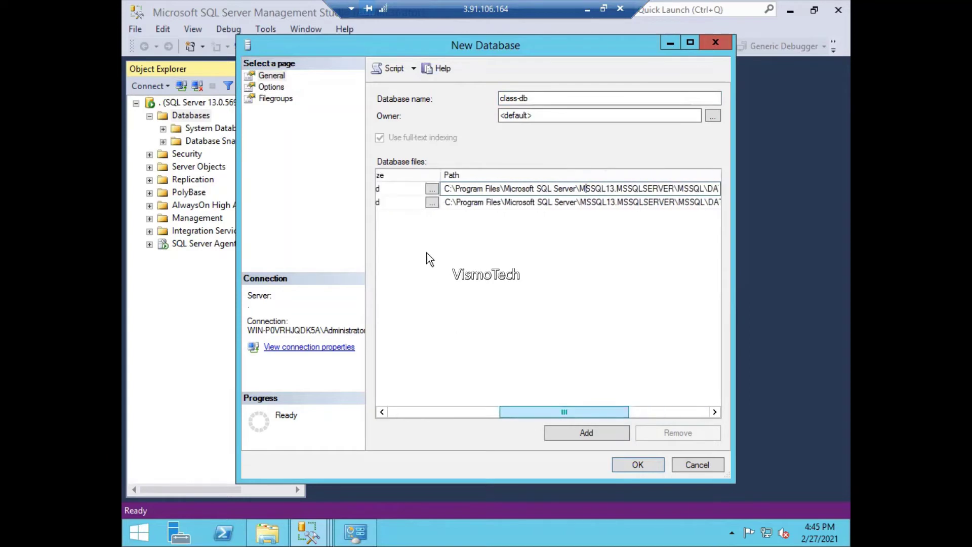
left_click_drag(445, 185, 791, 168)
key("ctrl+c")
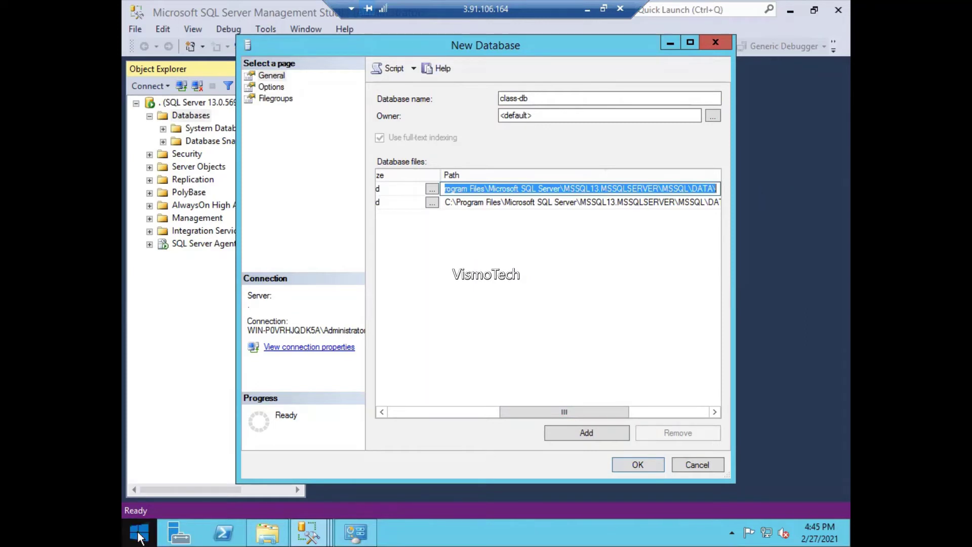
- Go to the copied SQL Server DATA folder path in File Explorer, then minimize it
left_click(268, 532)
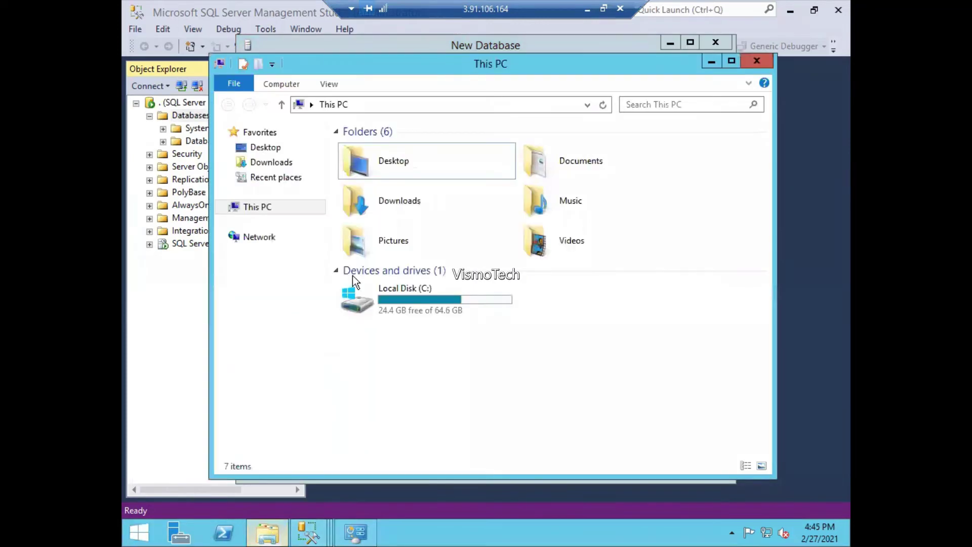
left_click(457, 105)
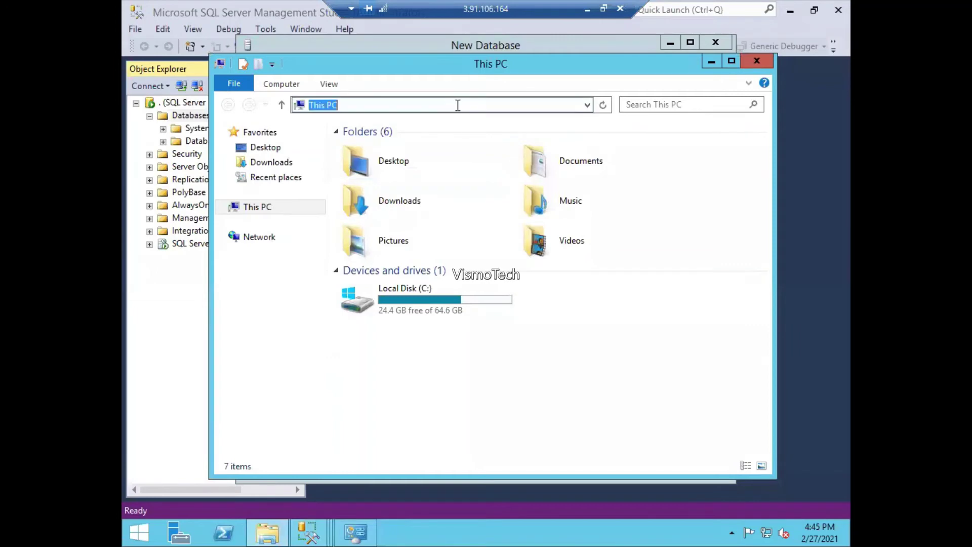
key("ctrl+v")
key("Return")
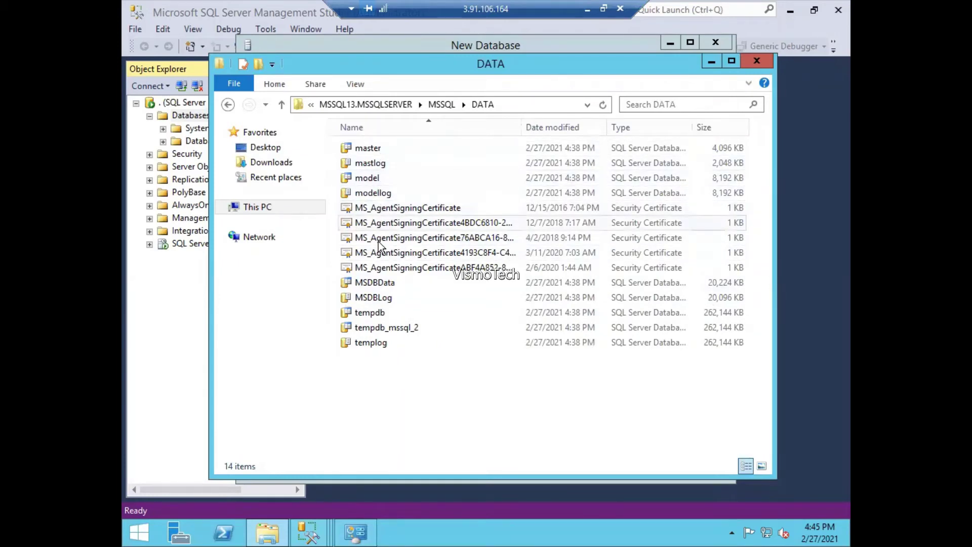
left_click(709, 63)
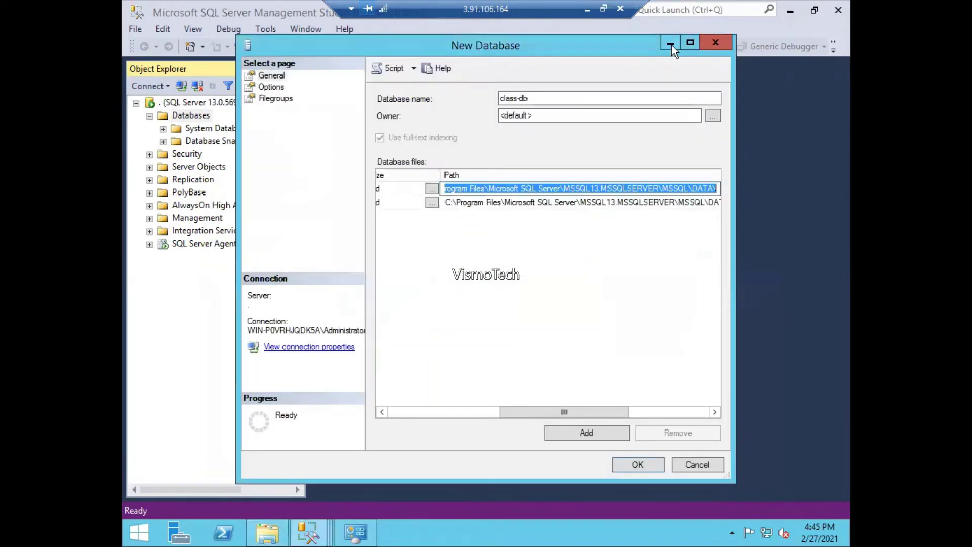
- Create class-db and verify its data and log files appear in the DATA folder
left_click(630, 464)
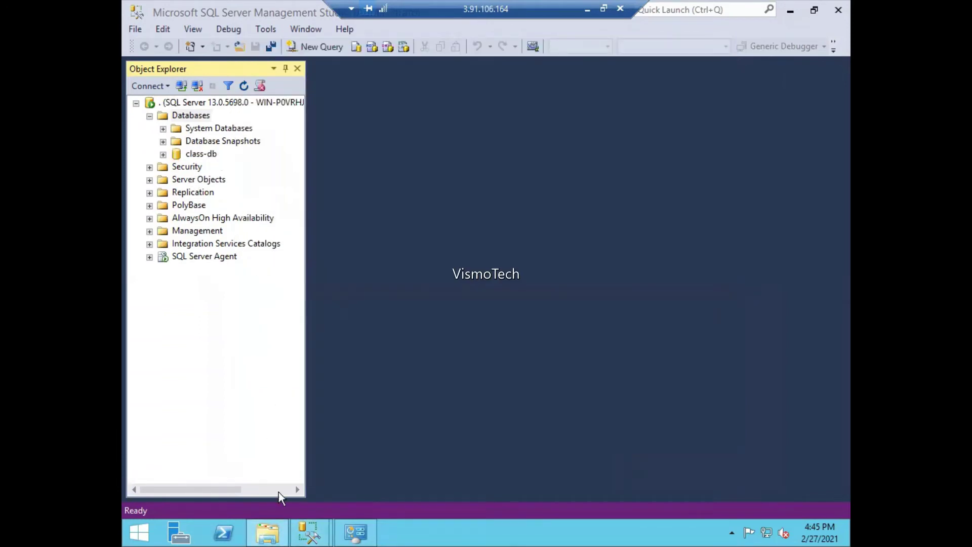
left_click(268, 531)
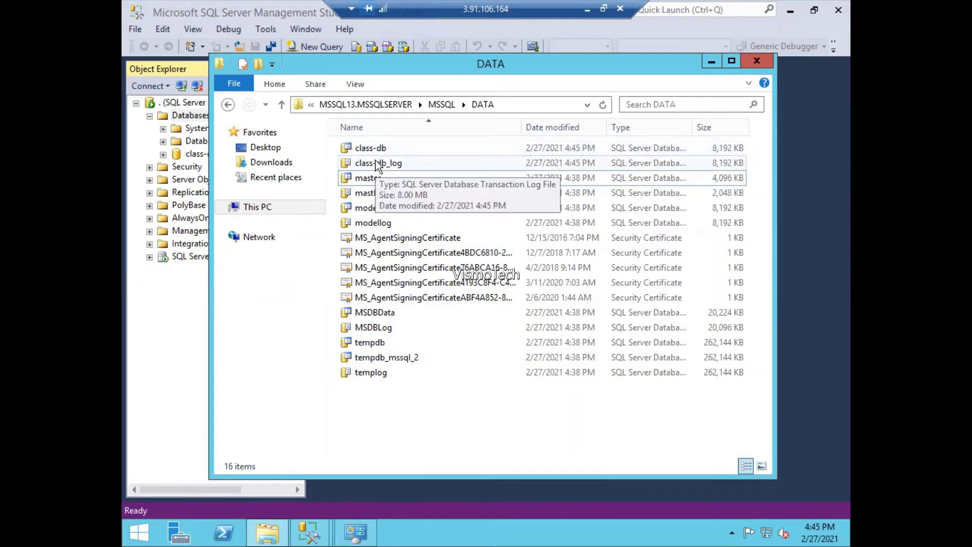
left_click(712, 62)
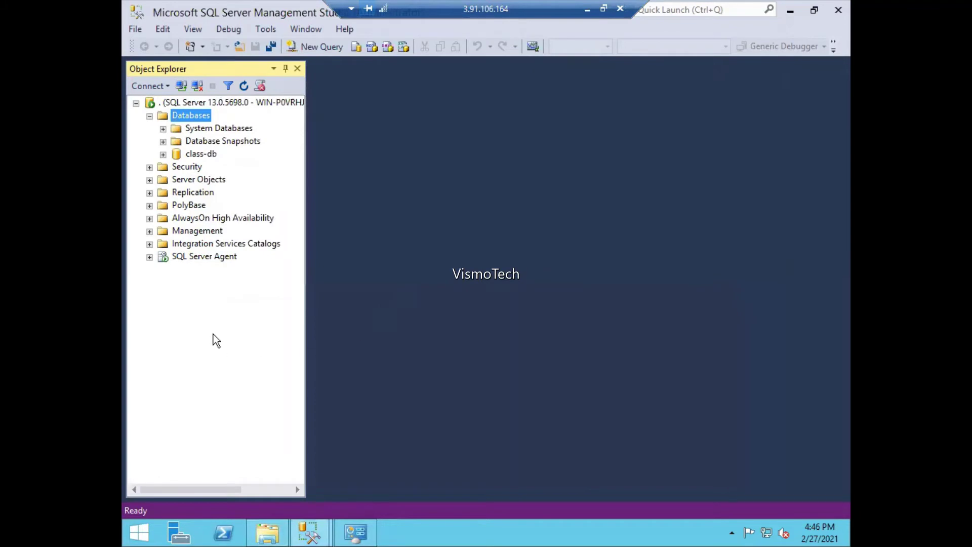
left_click(150, 167)
left_click(163, 180)
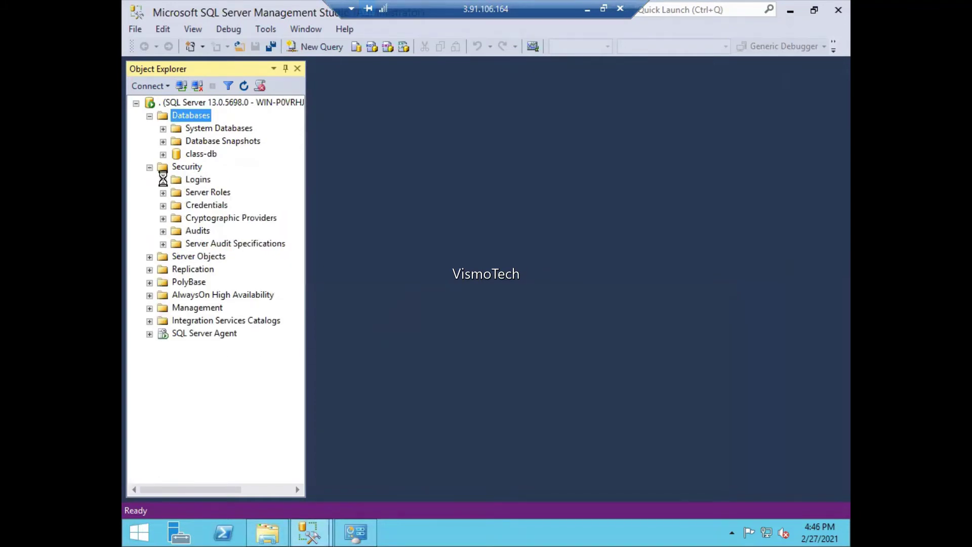
right_click(197, 182)
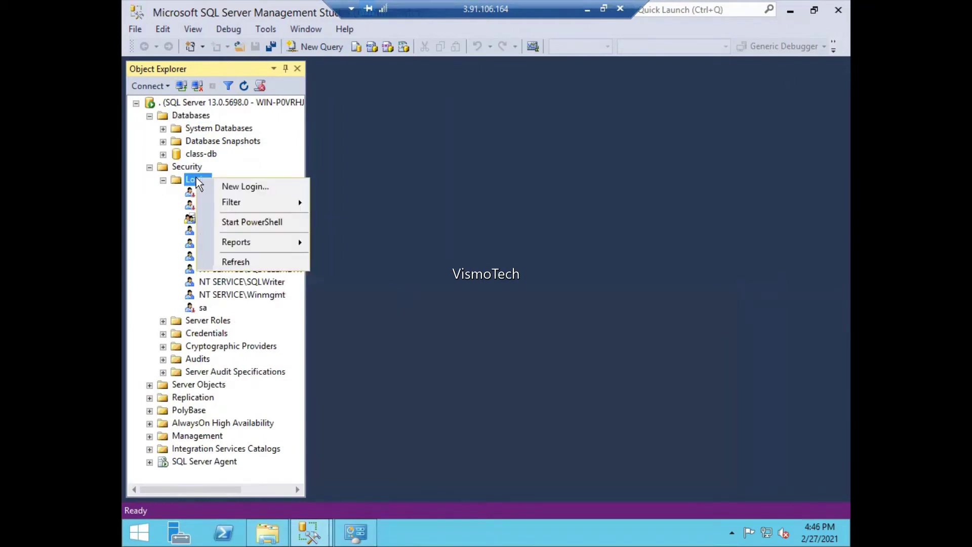
left_click(219, 186)
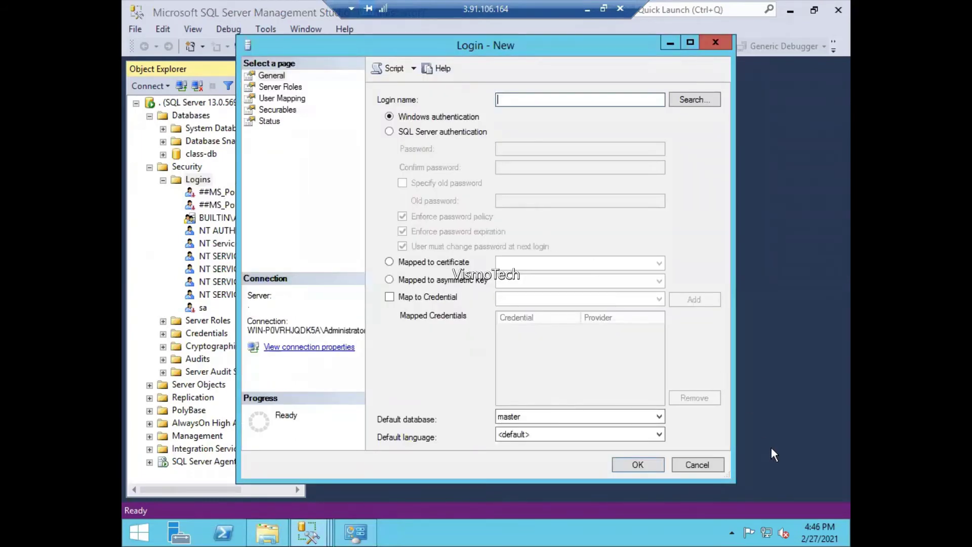
left_click(719, 464)
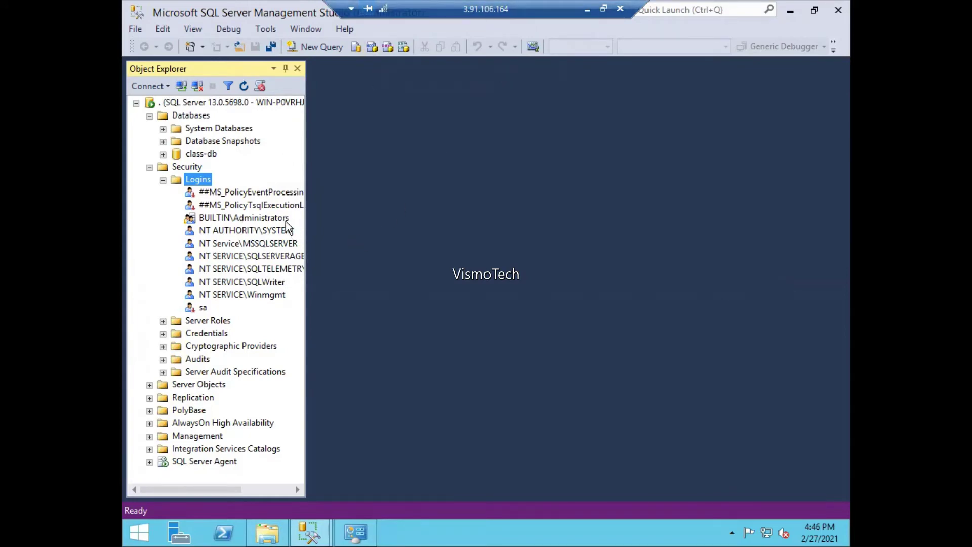
left_click(178, 531)
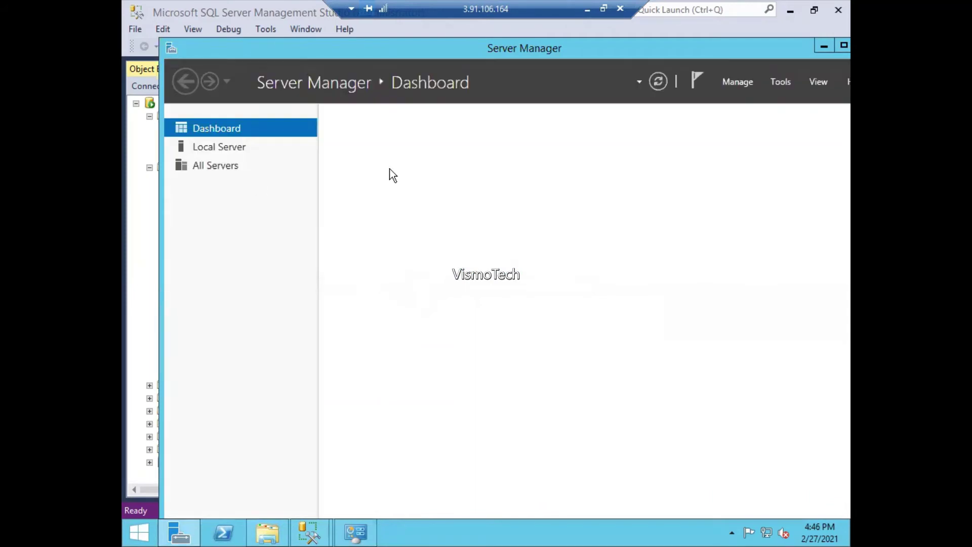
- Launch Computer Management from Server Manager Tools, list local users and groups, then switch Management Studio windows
left_click(779, 83)
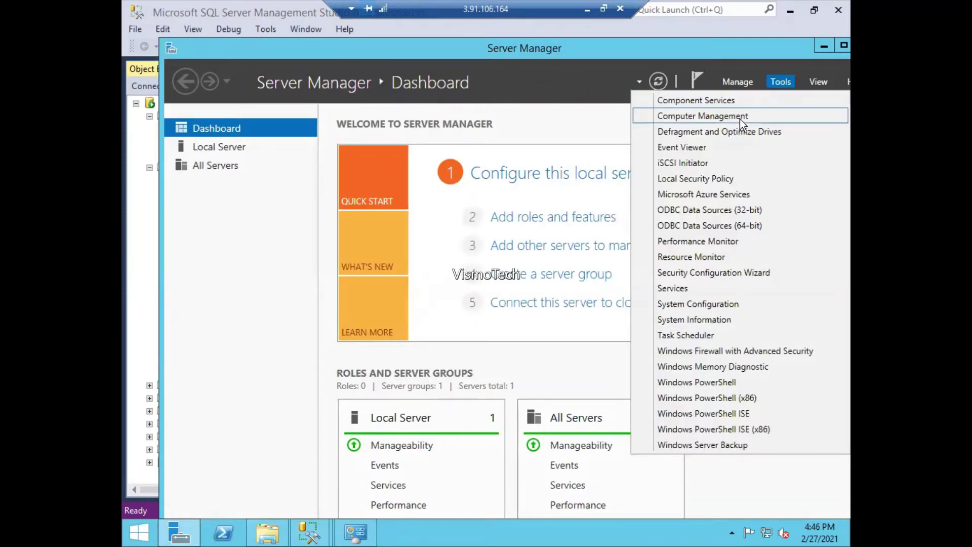
left_click(740, 118)
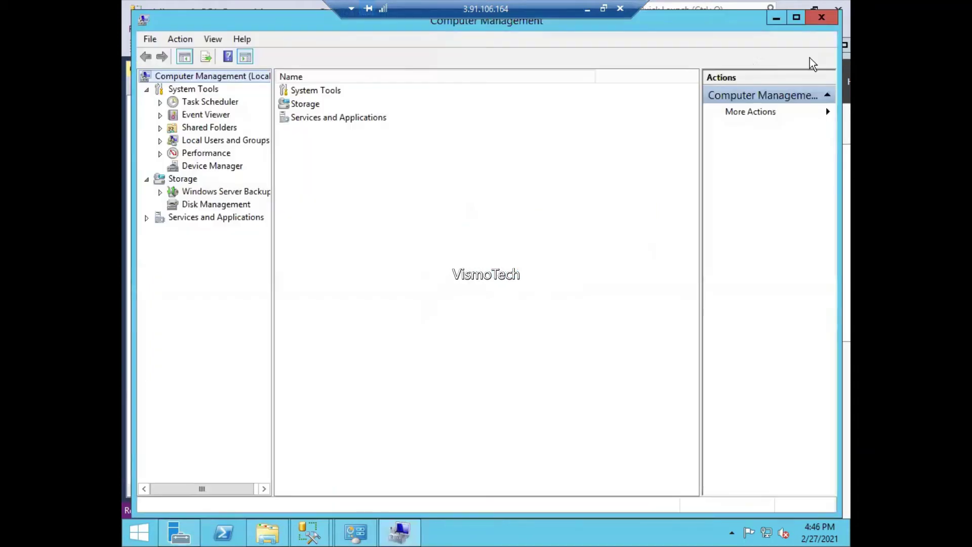
left_click(159, 143)
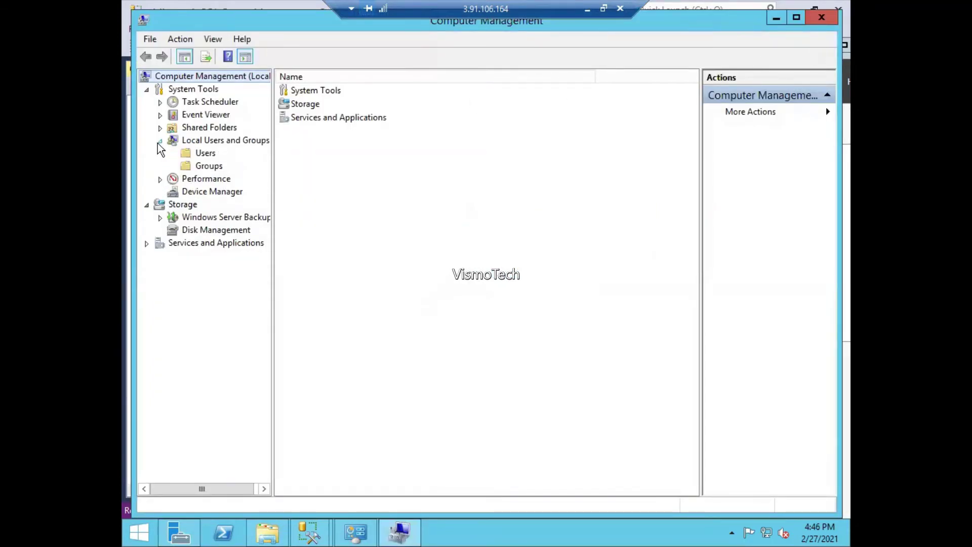
left_click(202, 156)
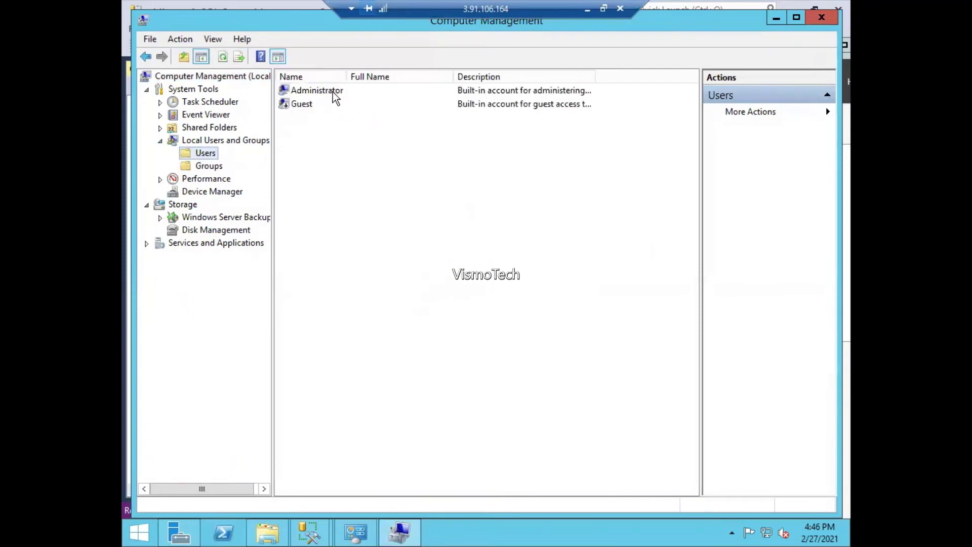
left_click(211, 169)
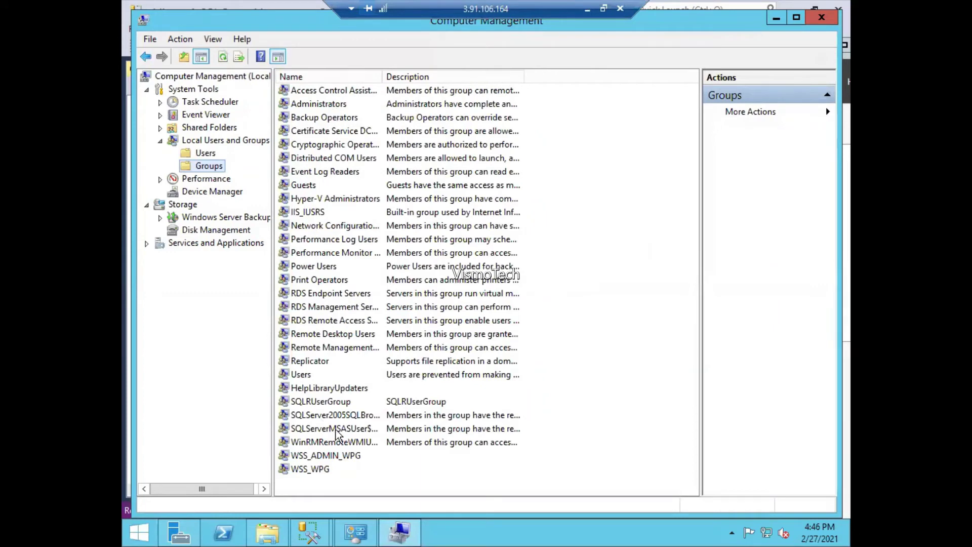
mouse_move(310, 532)
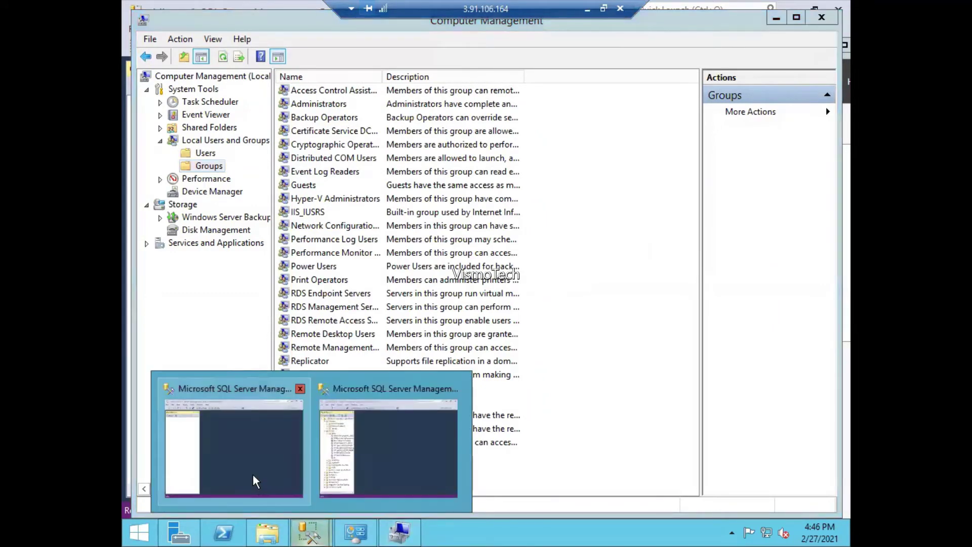
left_click(253, 474)
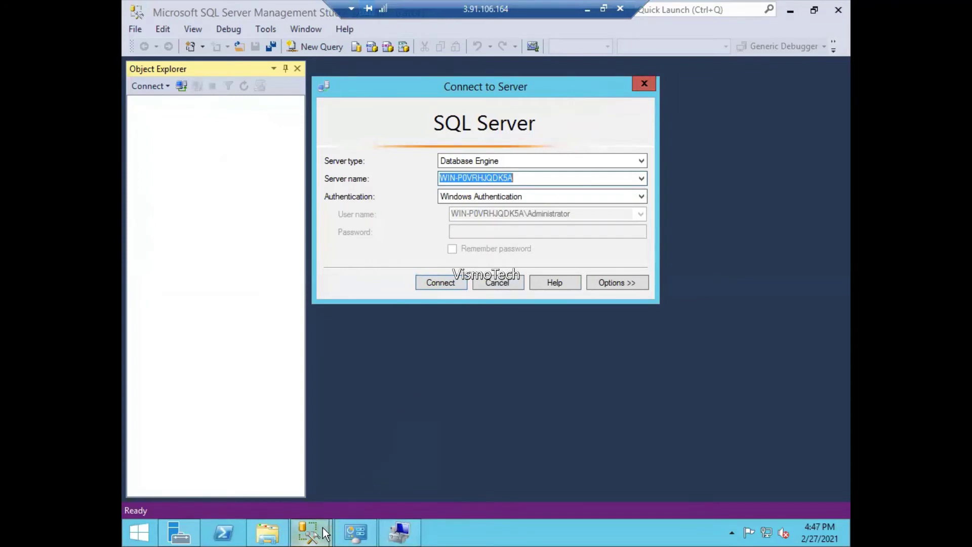
- Dismiss the unconnected window's Connect to Server prompt, close that window, and return to the connected one
mouse_move(324, 533)
left_click(250, 461)
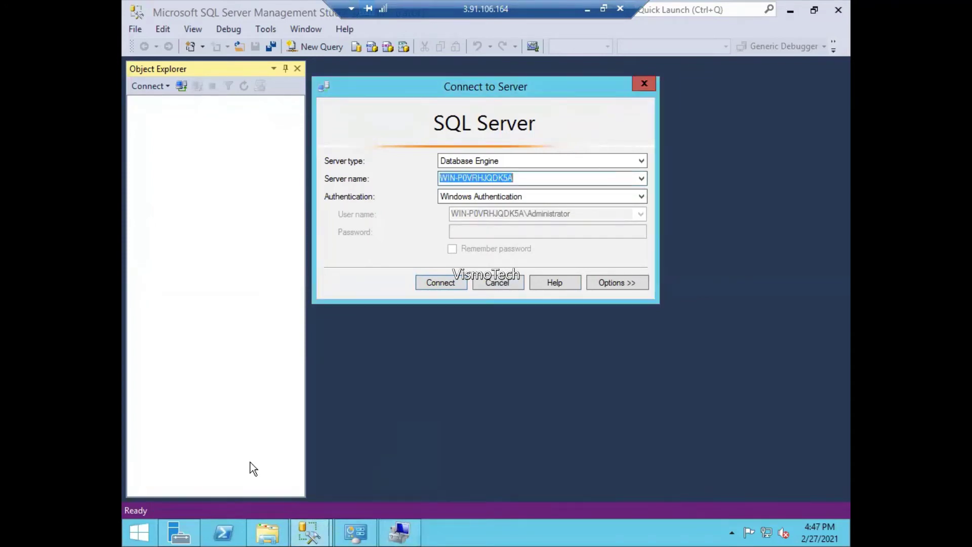
left_click(647, 86)
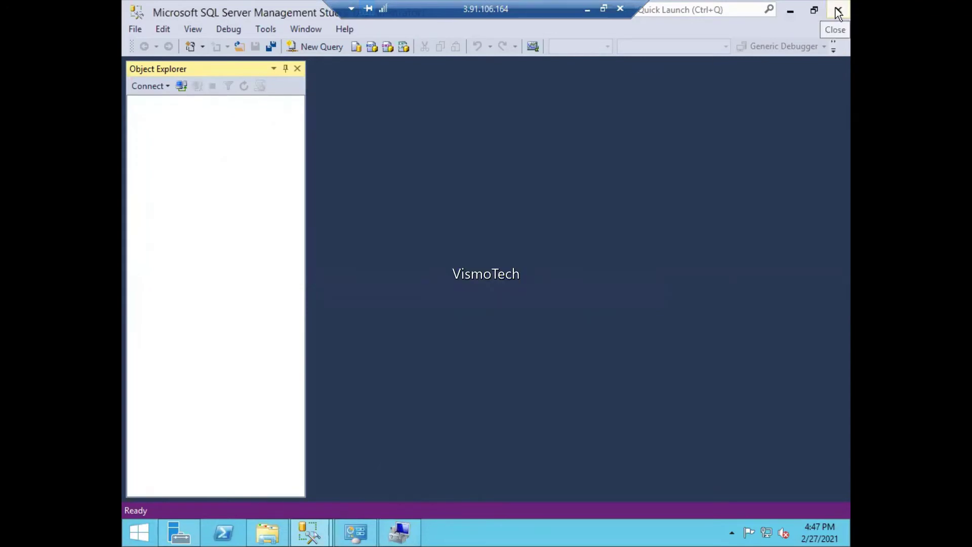
left_click(838, 14)
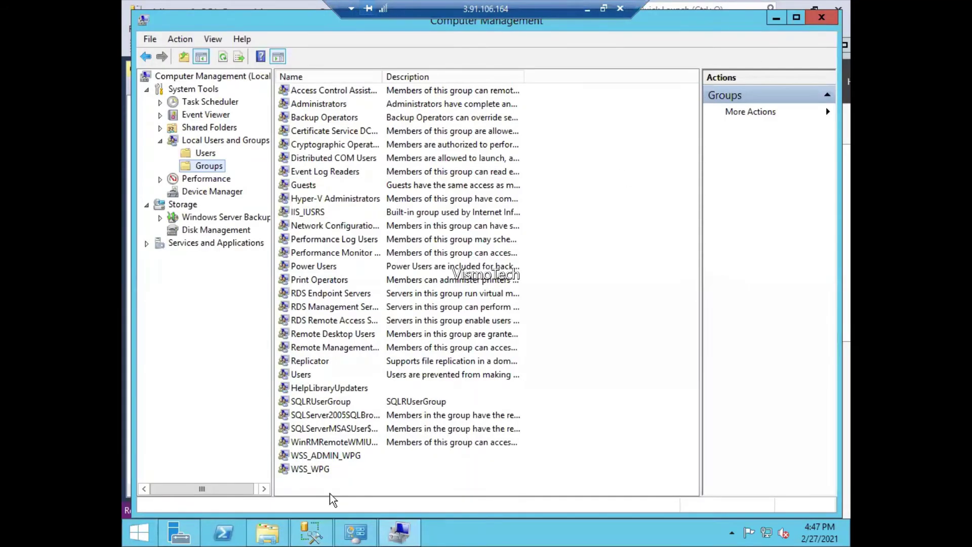
left_click(311, 532)
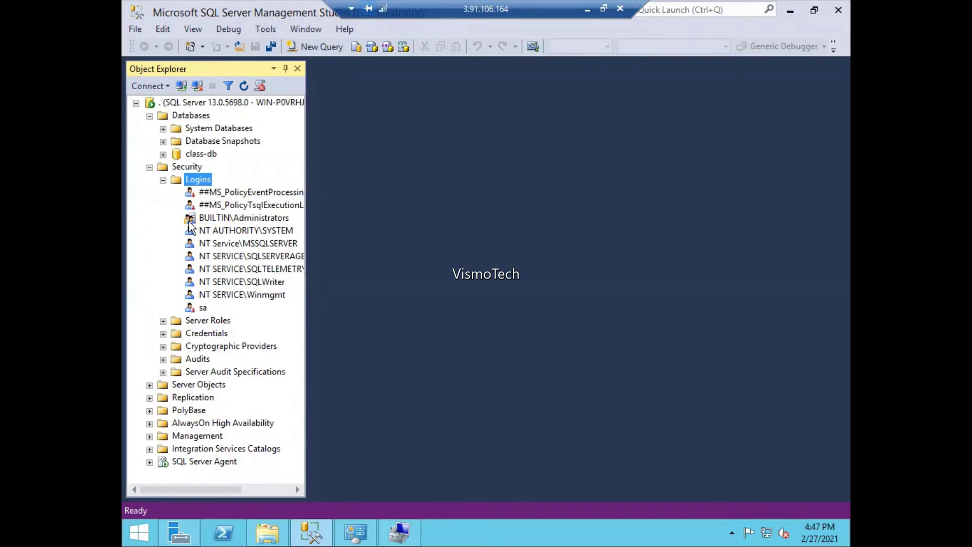
- Check the Administrators group's members, then bring up the Logins context menu in Management Studio
left_click(413, 535)
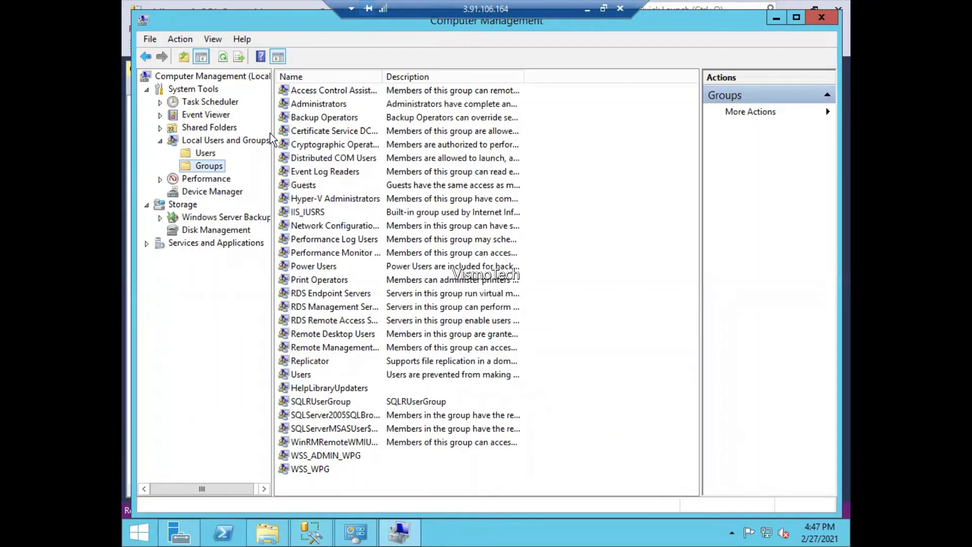
double_click(320, 105)
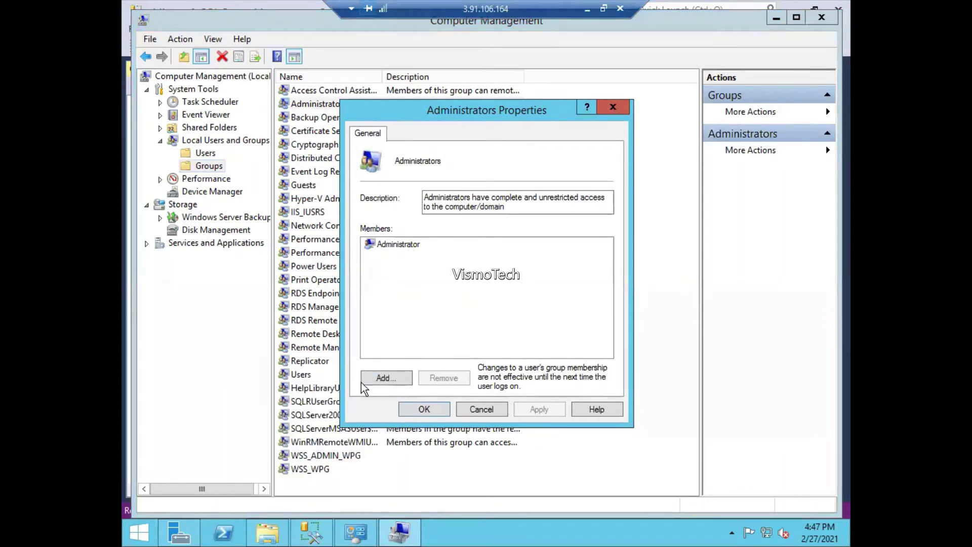
left_click(320, 538)
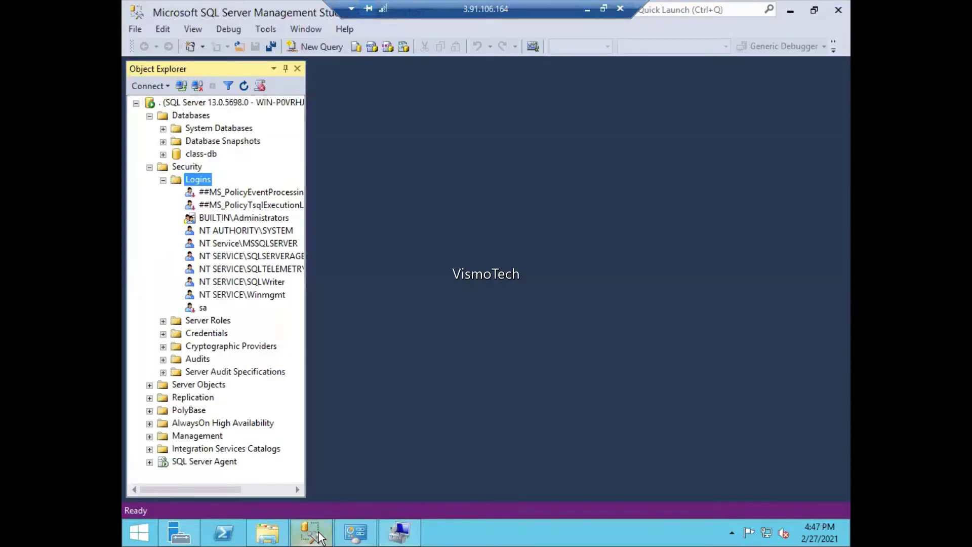
right_click(200, 189)
- Create a login named aws using SQL Server authentication, a confirmed password, and password policy off
left_click(231, 190)
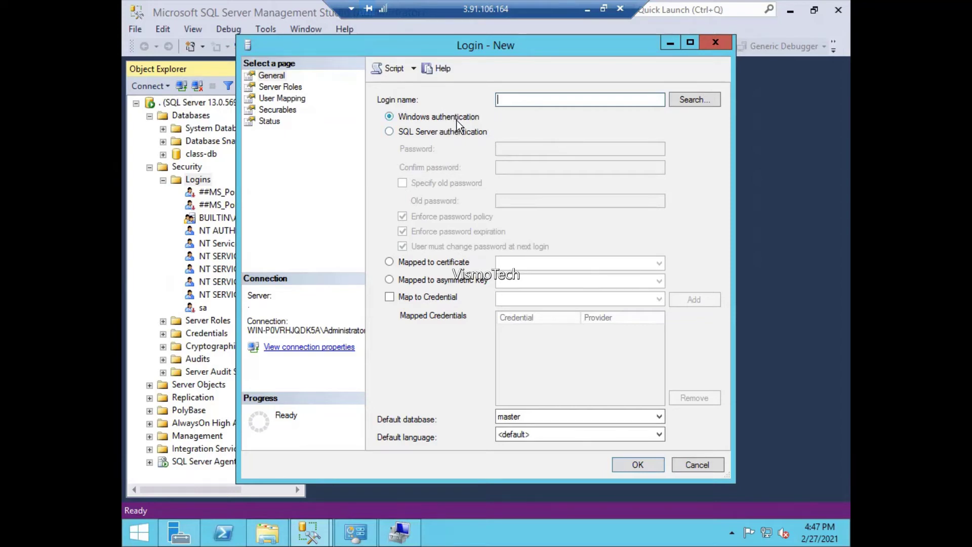
mouse_move(401, 534)
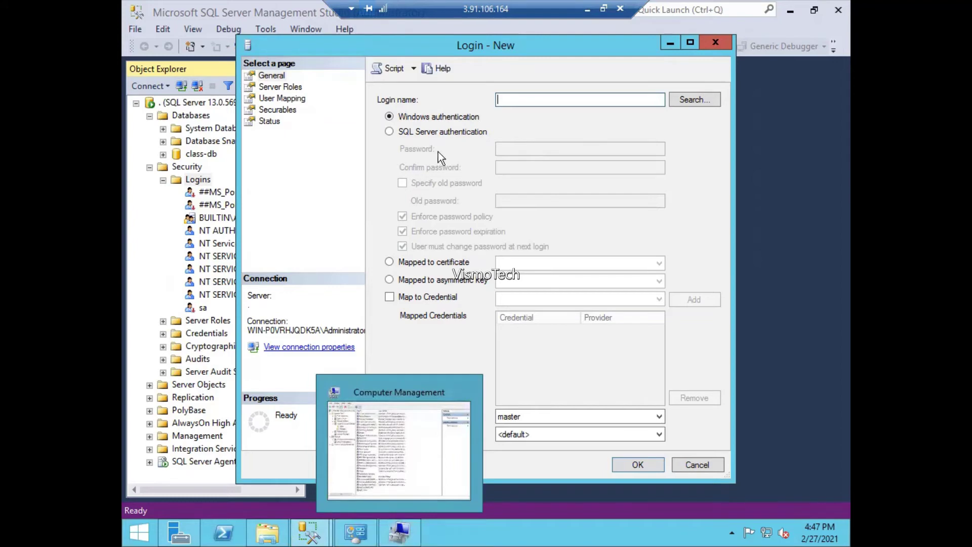
left_click(447, 135)
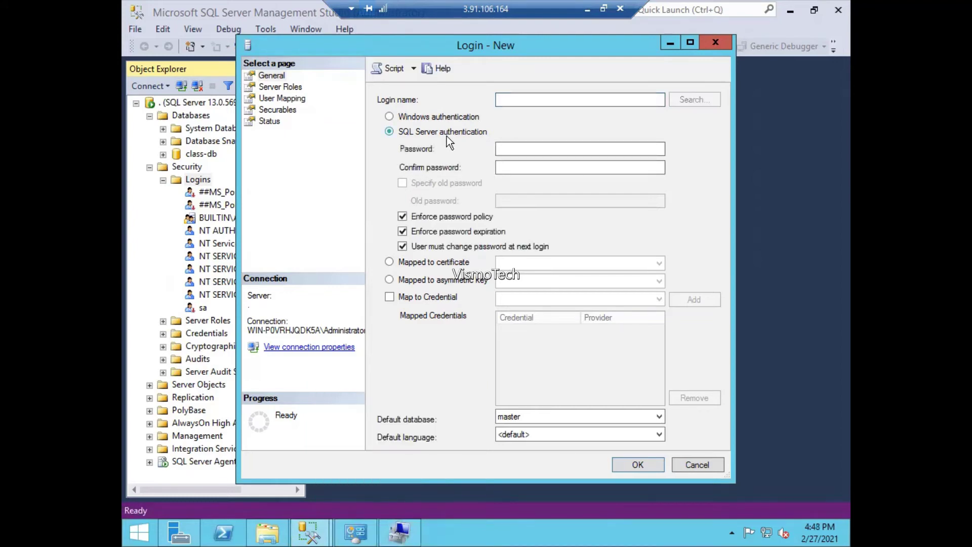
left_click(546, 102)
type("aws")
left_click(589, 153)
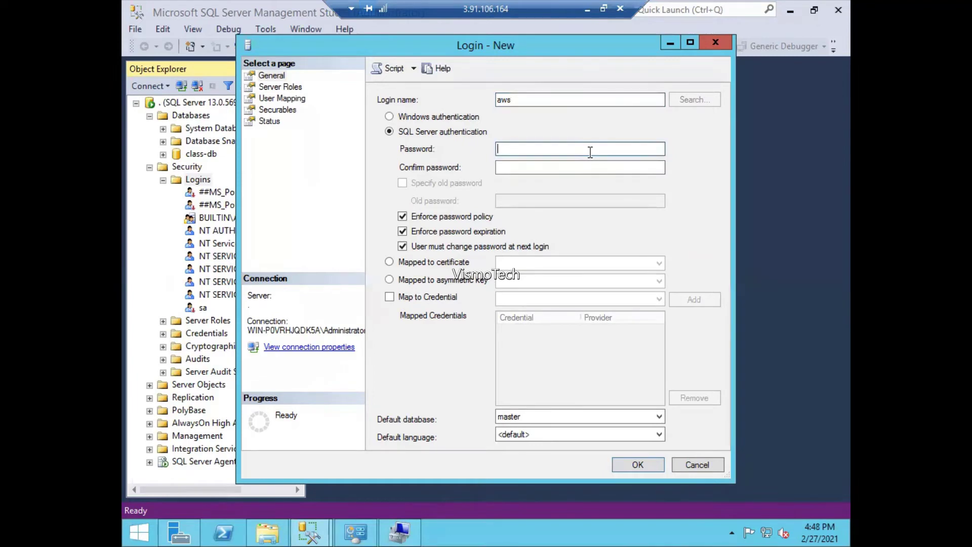
type("••••••••")
key("Tab")
type("••••••")
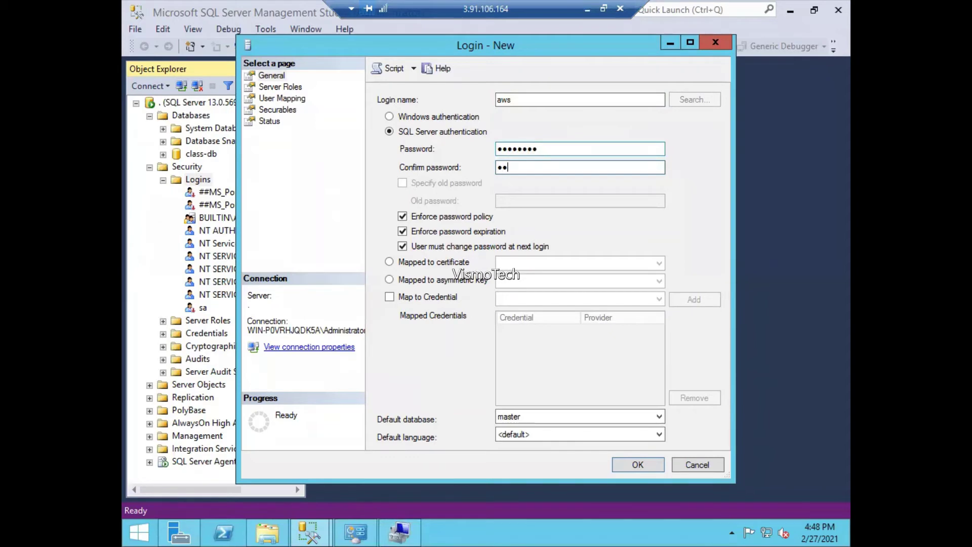
type("••")
left_click(479, 216)
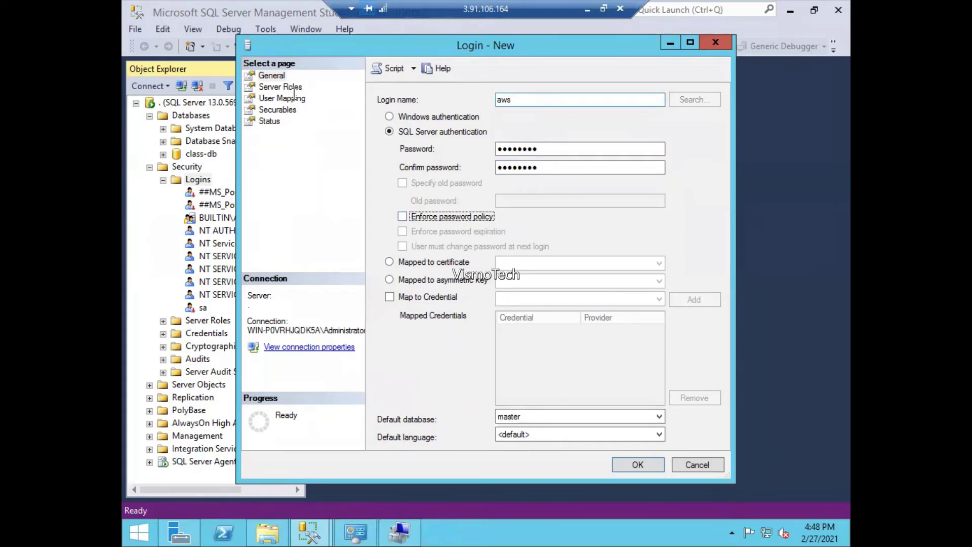
- Give aws the sysadmin server role and map it to class-db as db_owner
left_click(274, 87)
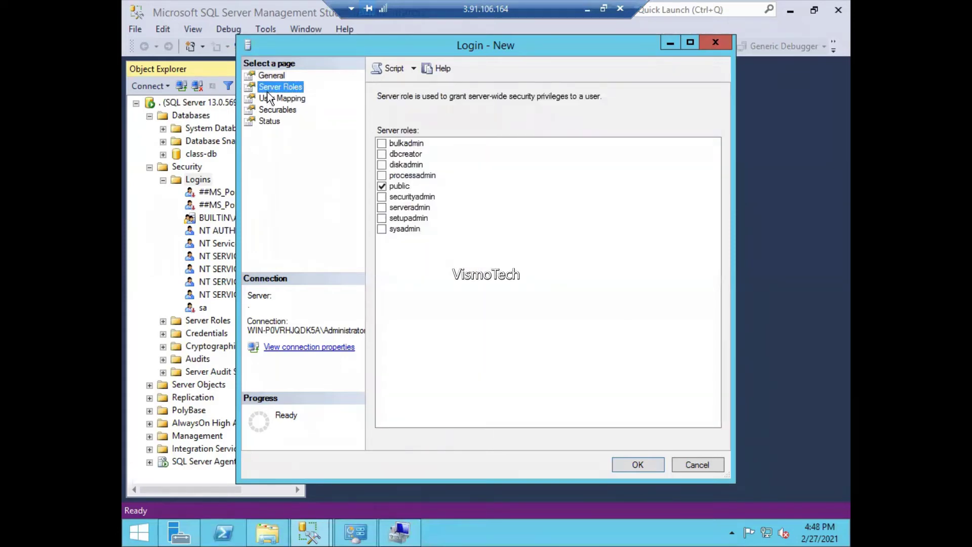
left_click(383, 230)
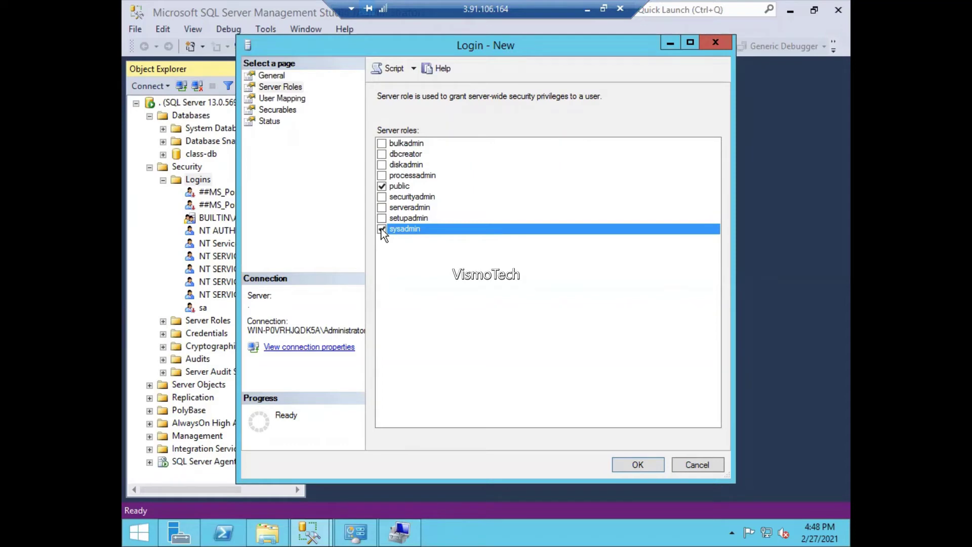
left_click(291, 99)
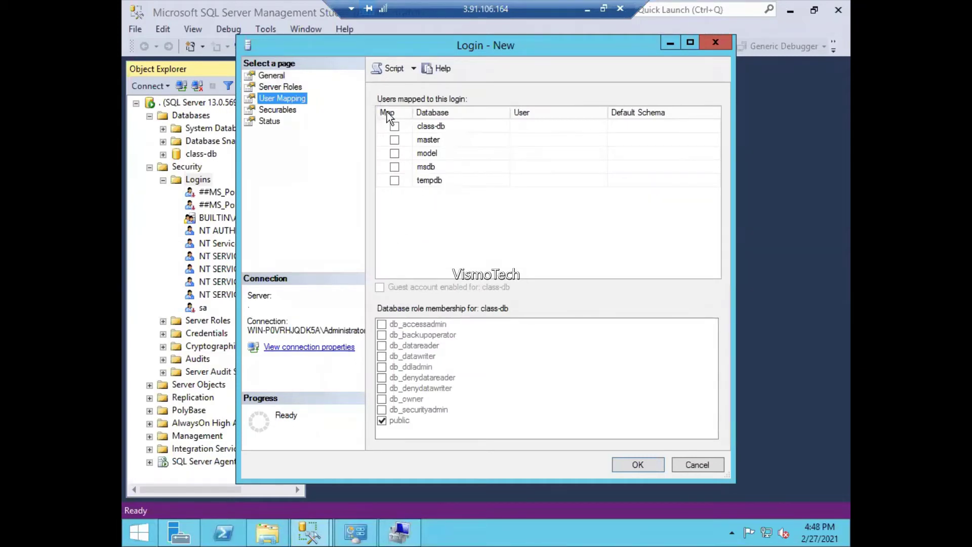
left_click(394, 127)
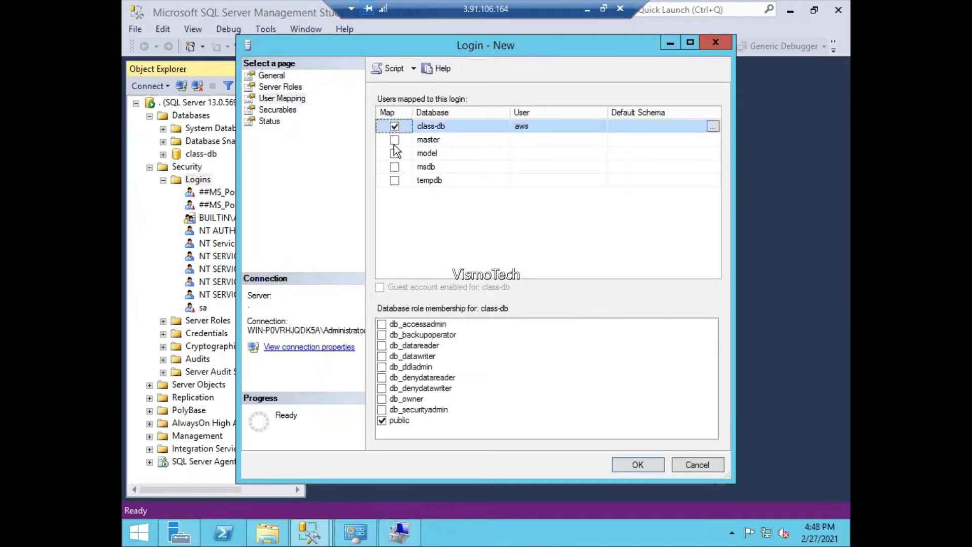
left_click(382, 400)
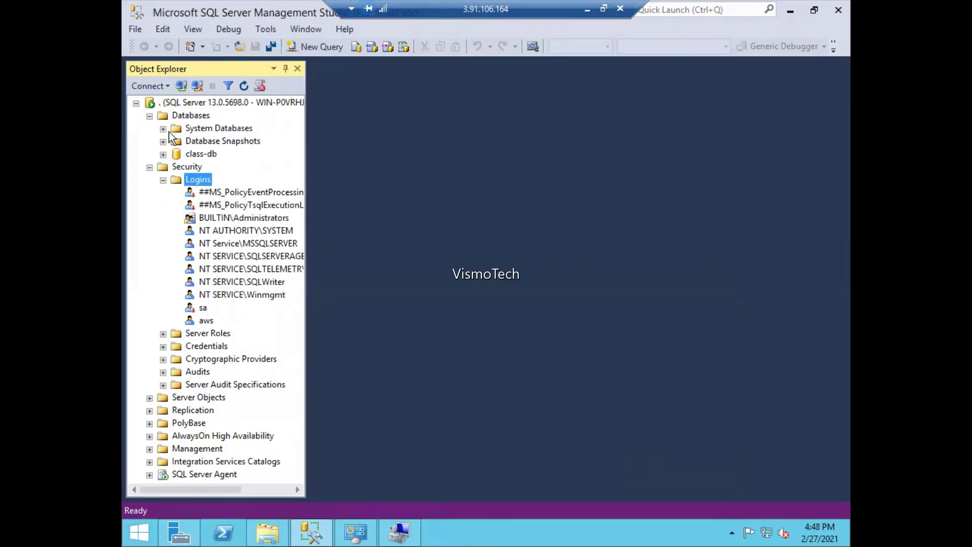
- Close Management Studio and relaunch it from the Start menu by typing sq
left_click(219, 103)
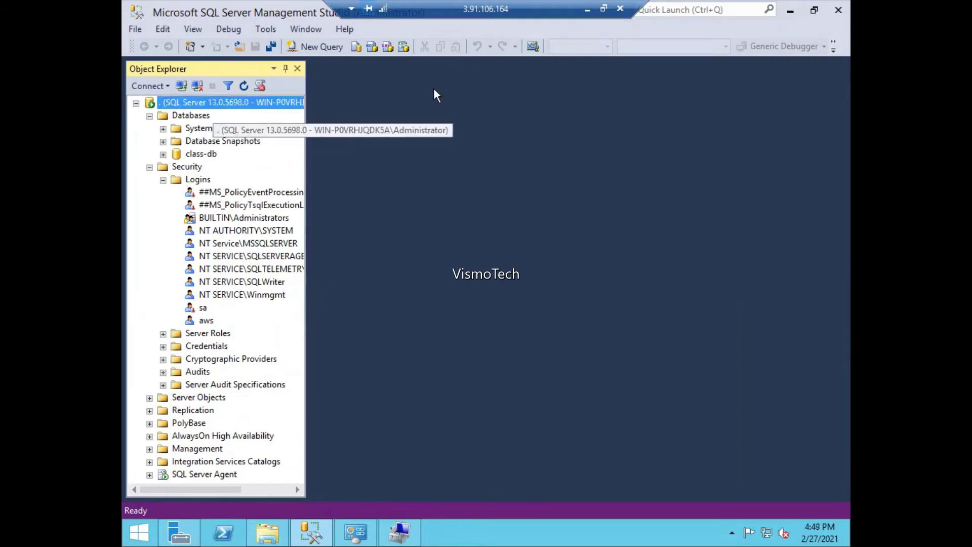
left_click(838, 11)
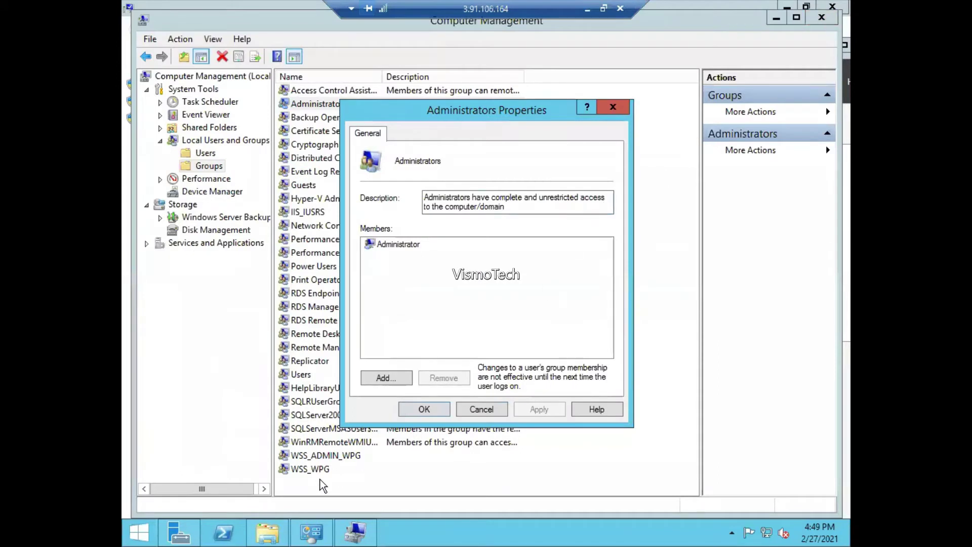
left_click(139, 532)
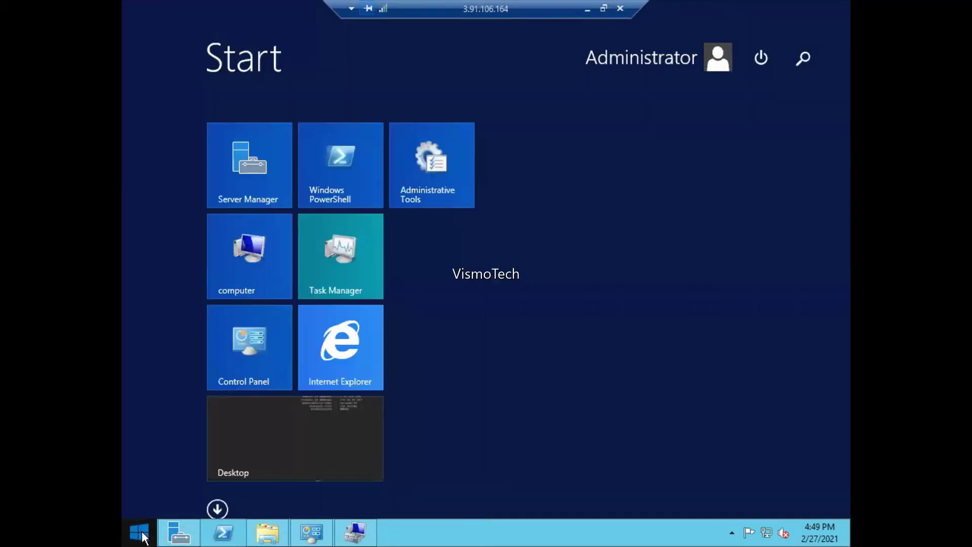
type("sq")
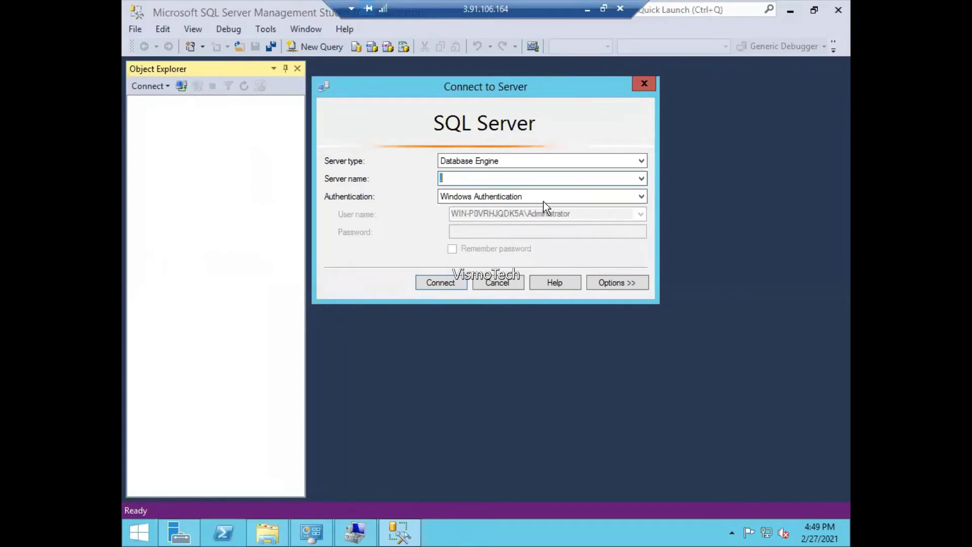
- Attempt a SQL Server Authentication connection as aws and dismiss the resulting error 233
left_click(543, 200)
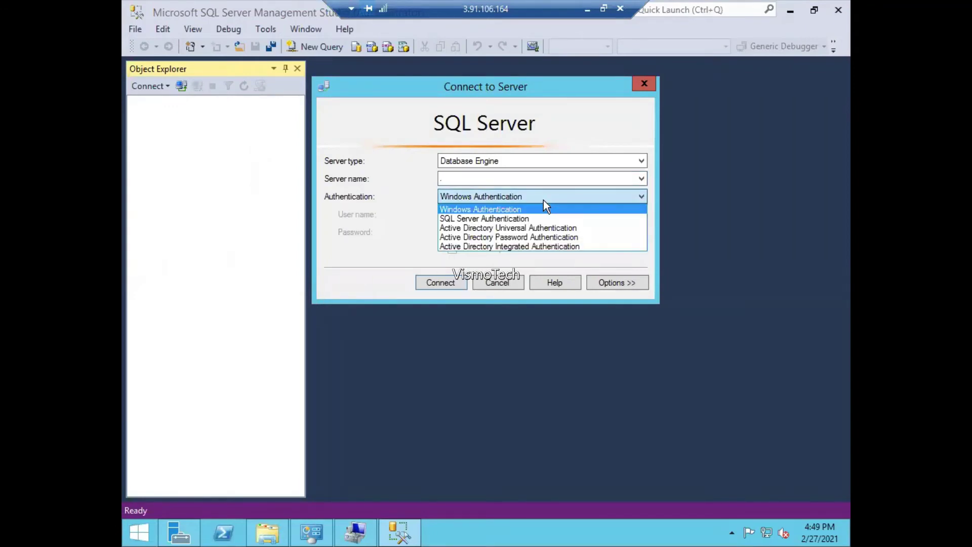
left_click(518, 219)
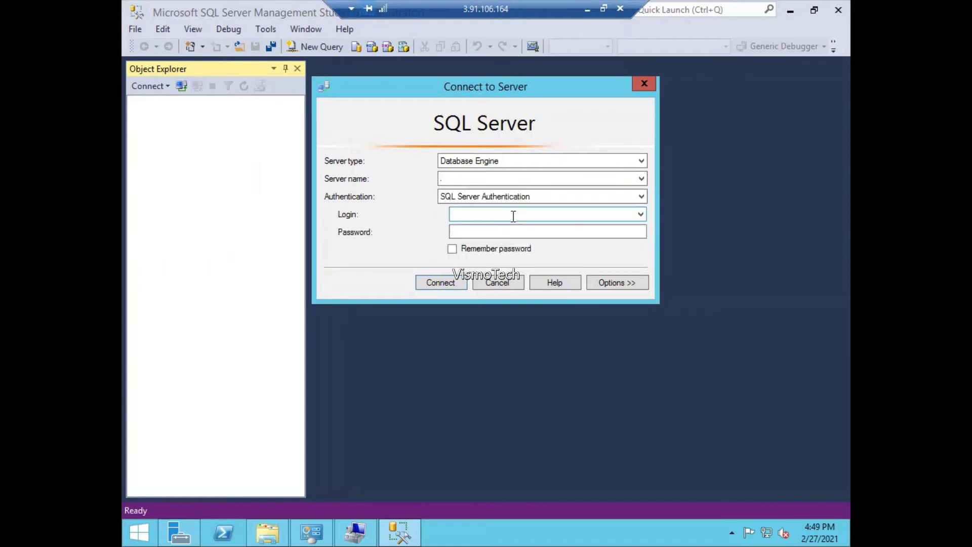
left_click(513, 217)
type("aws")
key("Tab")
type("•")
type("*")
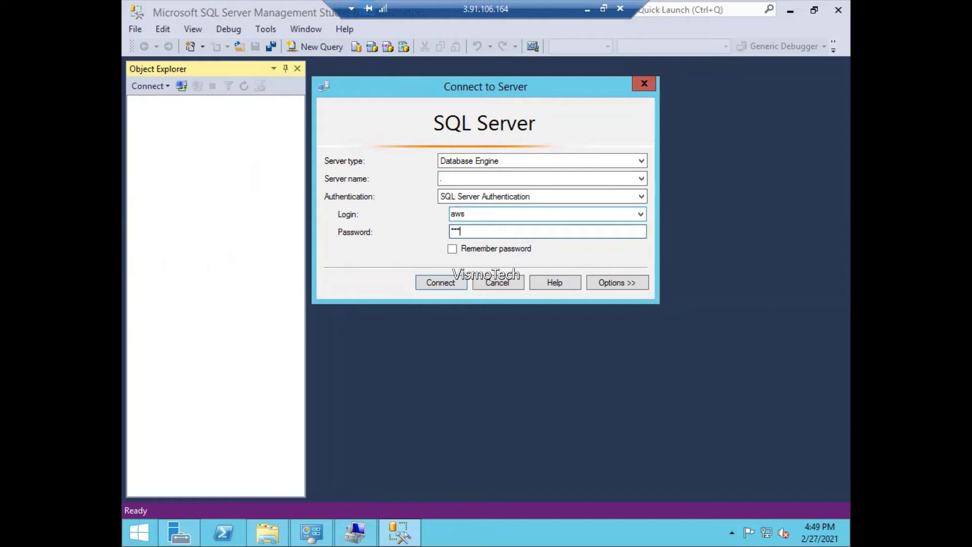
type("******")
left_click(433, 288)
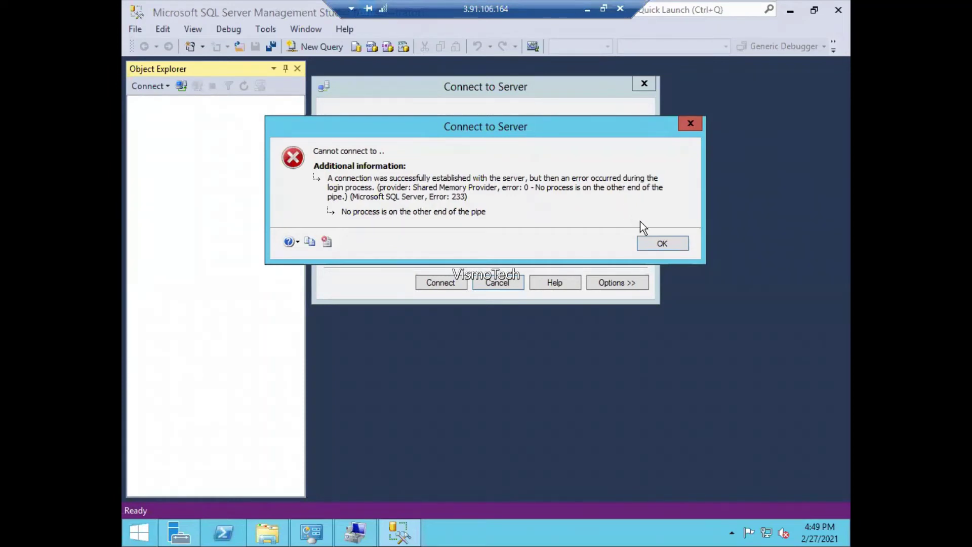
left_click(651, 248)
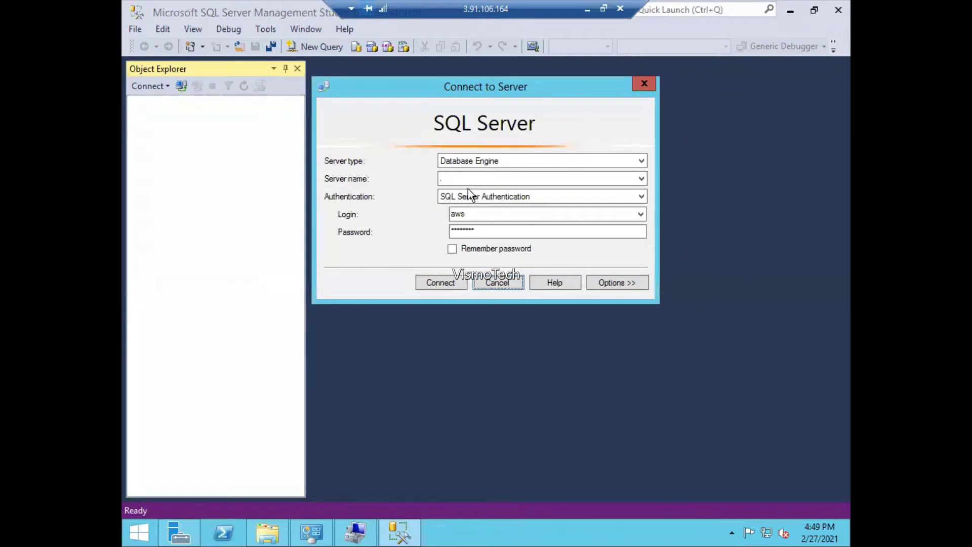
left_click(484, 199)
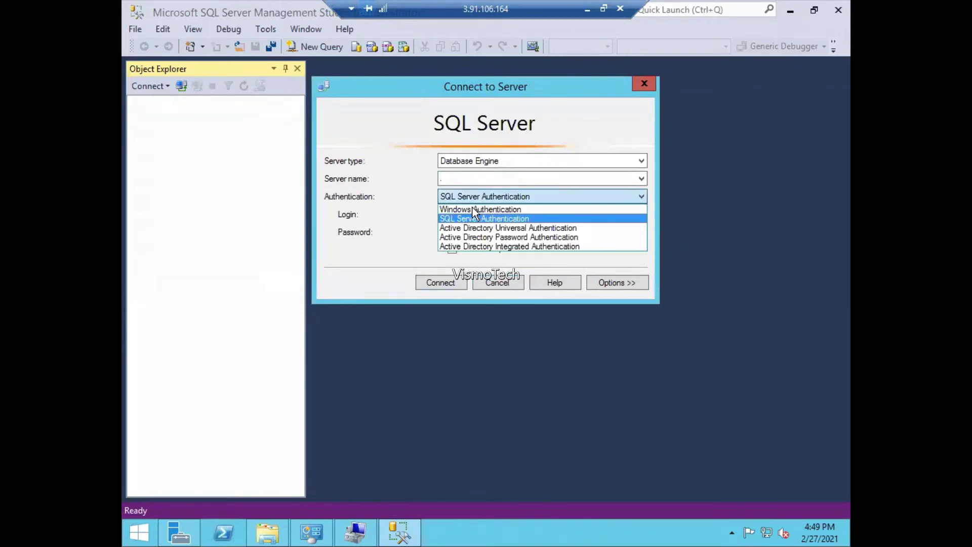
- Connect with Windows Authentication and switch the server's Security setting to SQL Server and Windows Authentication mode
left_click(473, 209)
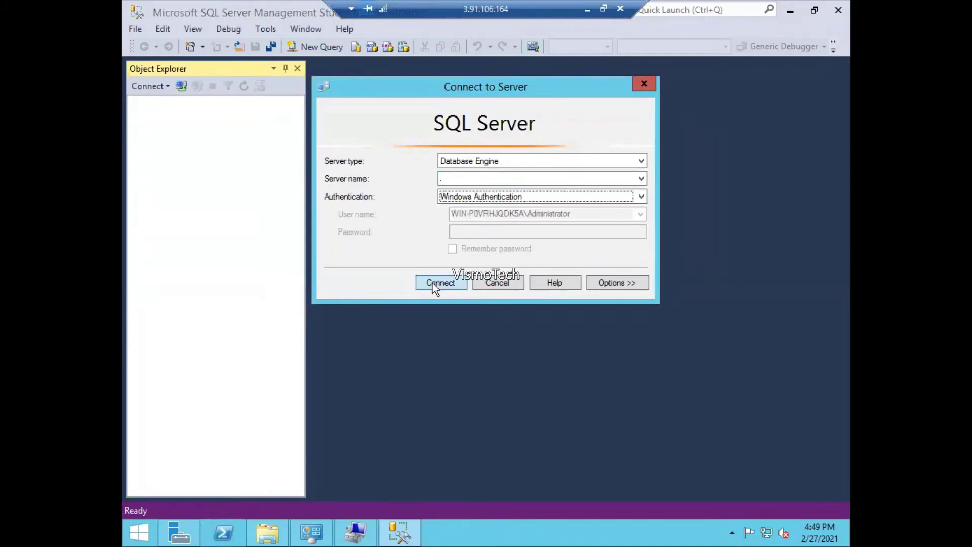
left_click(432, 283)
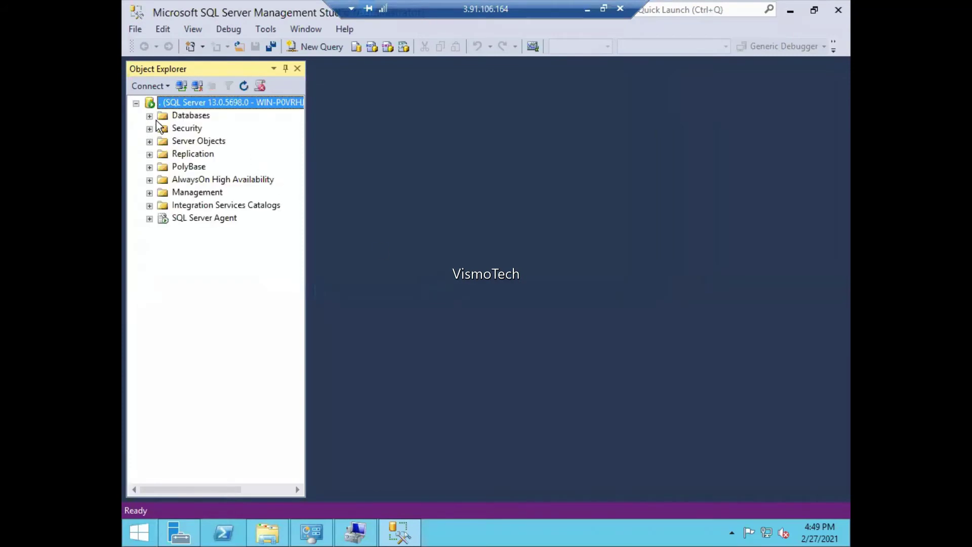
right_click(190, 103)
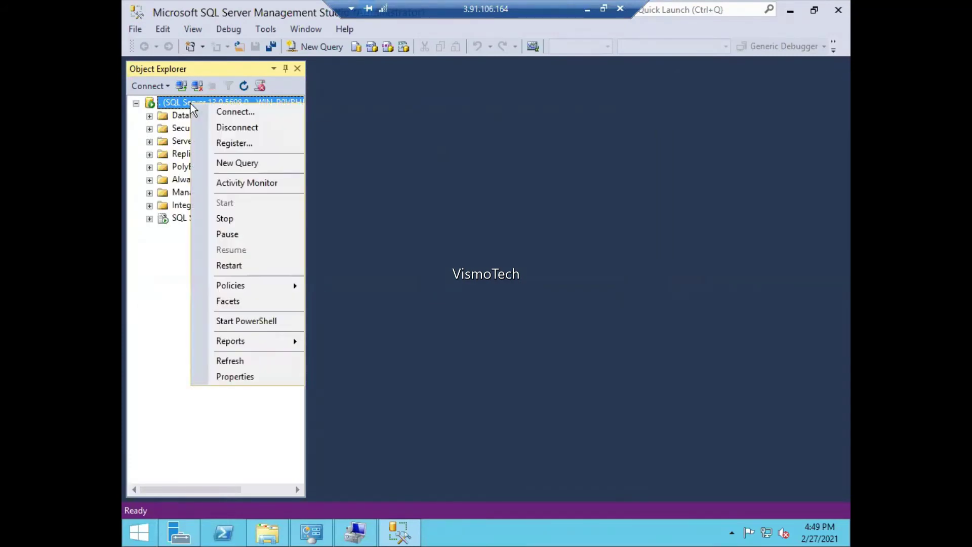
left_click(209, 377)
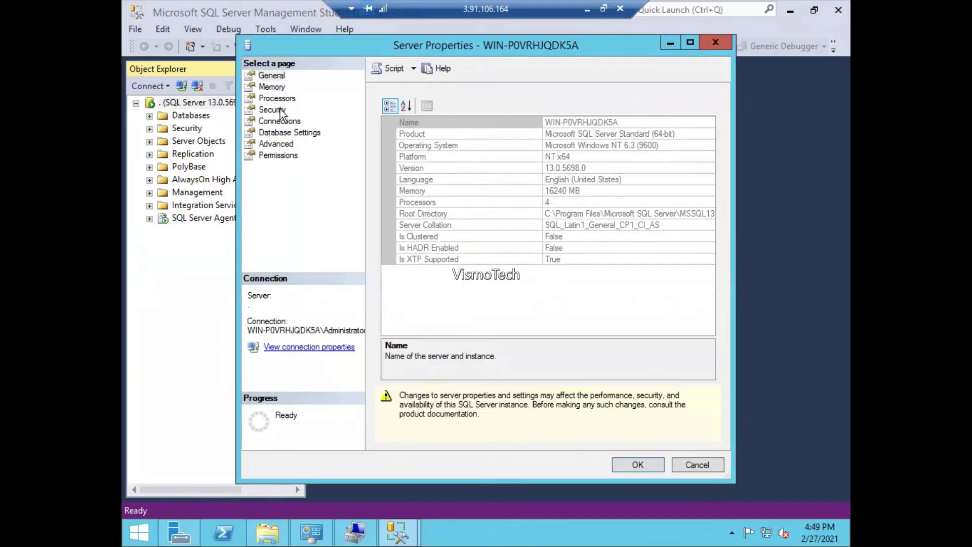
left_click(280, 109)
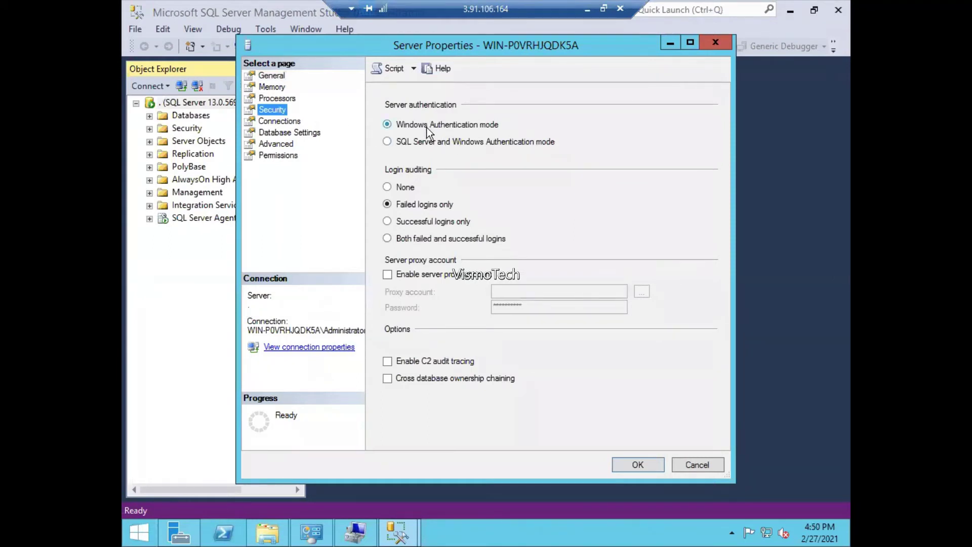
left_click(430, 142)
left_click(637, 464)
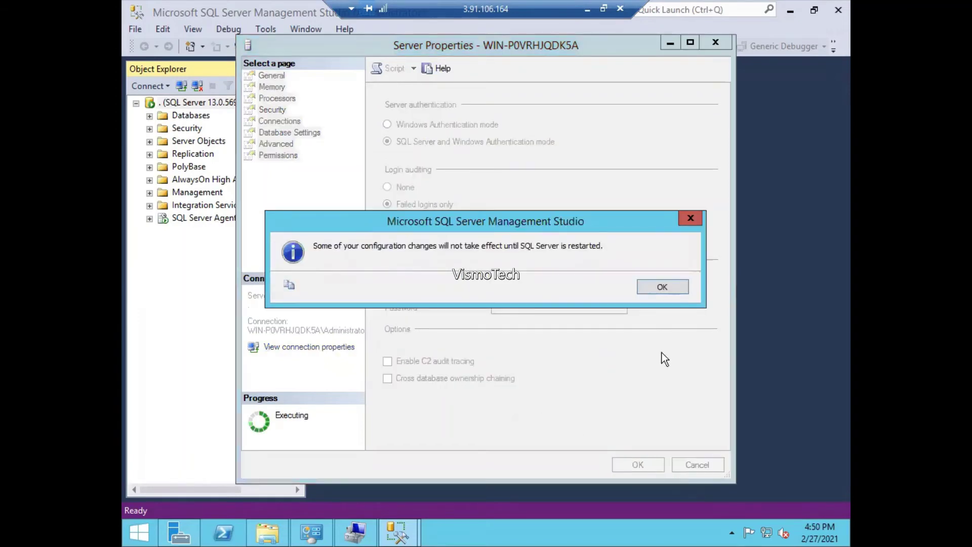
left_click(665, 291)
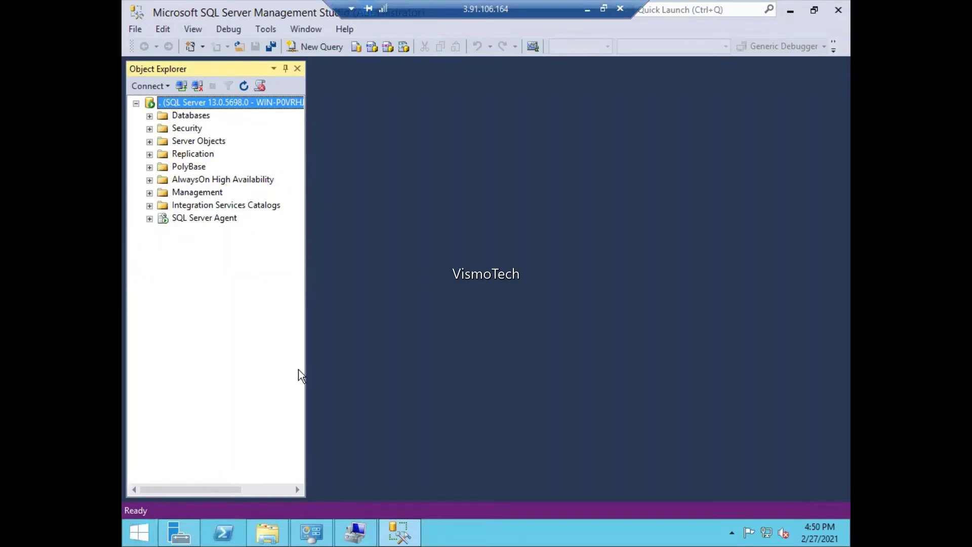
- Close SQL Server Management Studio and relaunch it from a Start search for 'sql'
left_click(836, 11)
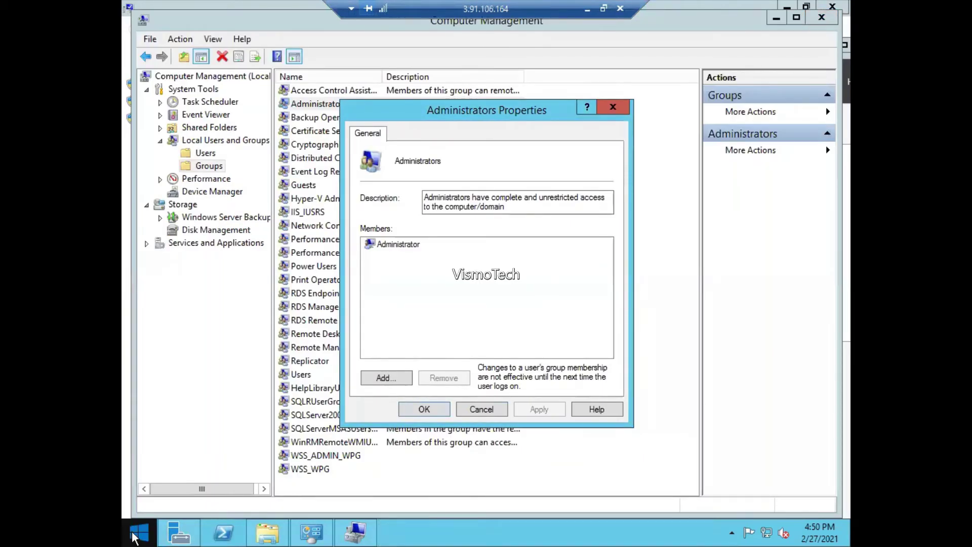
left_click(136, 534)
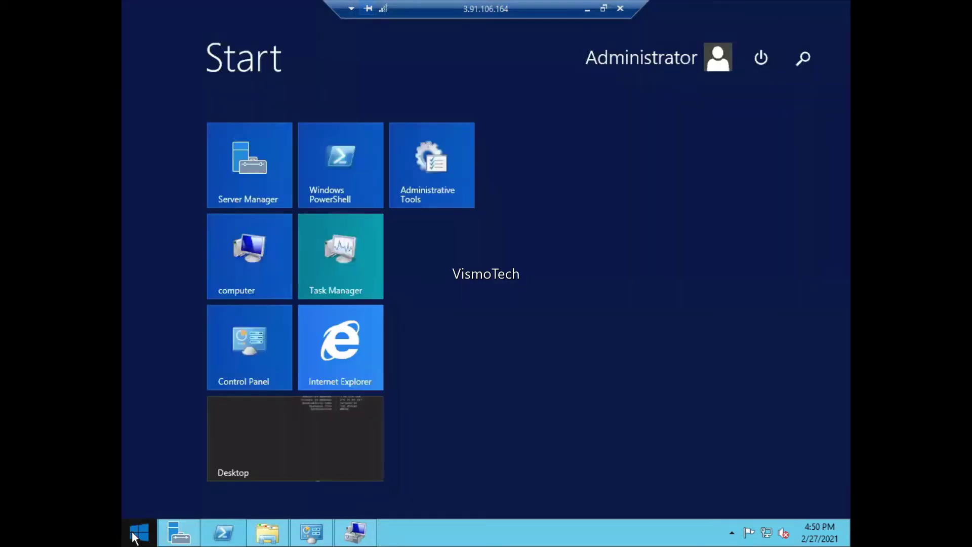
type("sql")
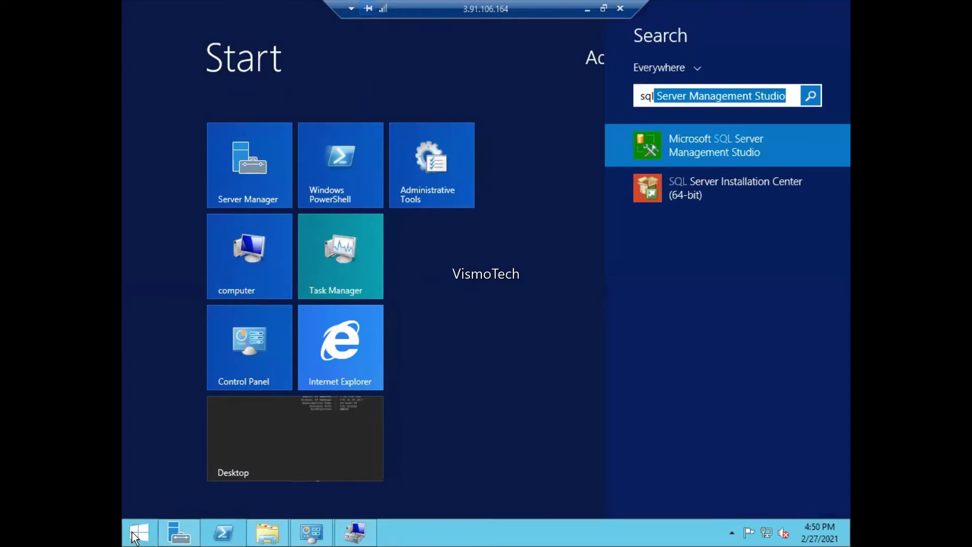
key("Return")
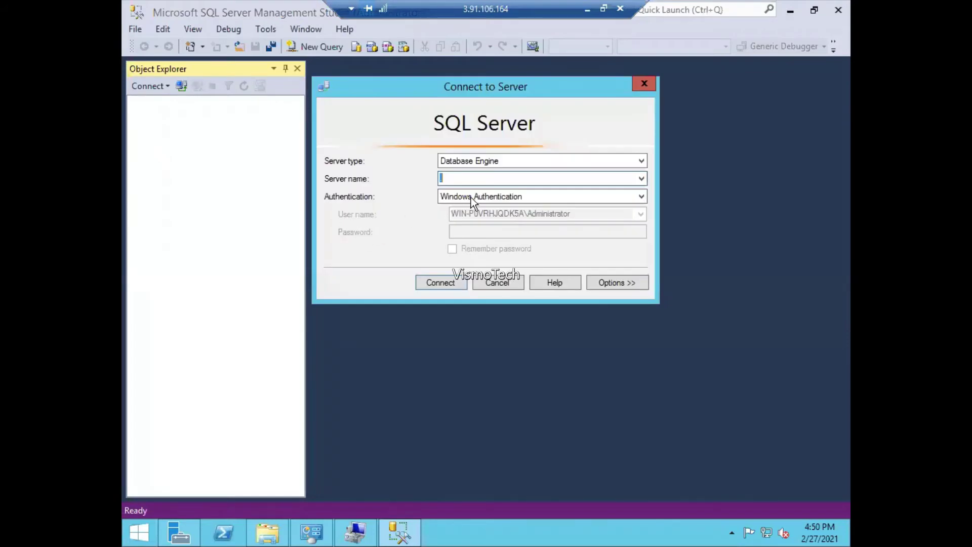
- Retry SQL Server Authentication with the SQL login and its password; error 233 appears again
left_click(470, 198)
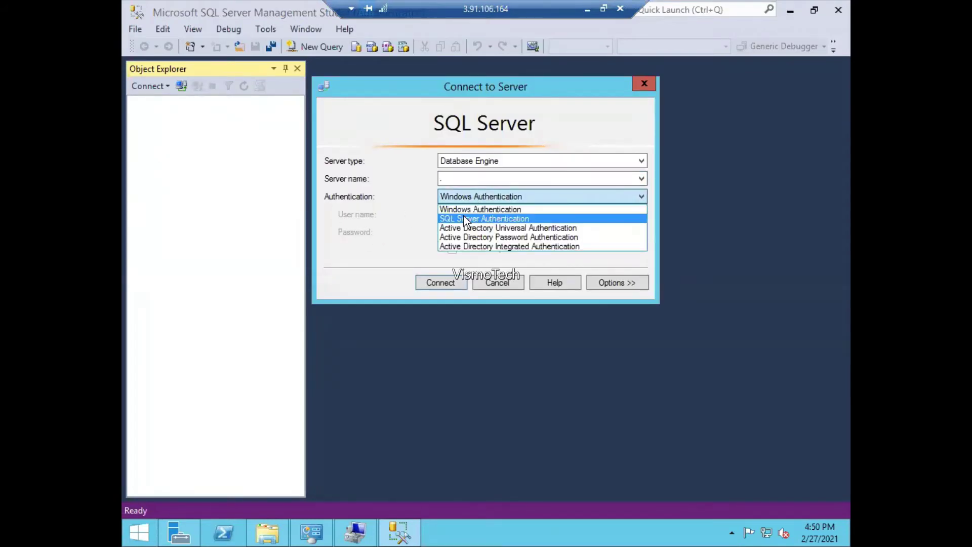
left_click(464, 218)
left_click(465, 217)
type("aws")
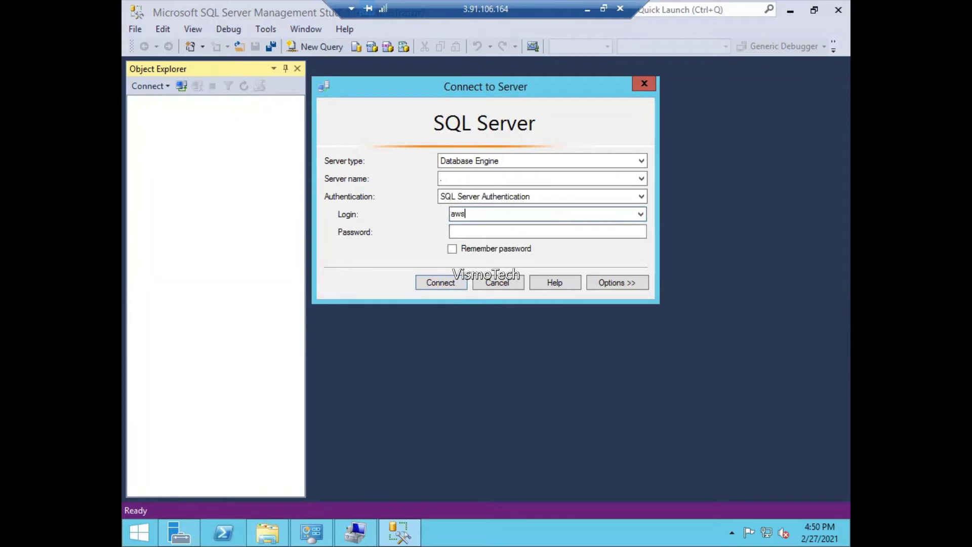
key("Tab")
type("****")
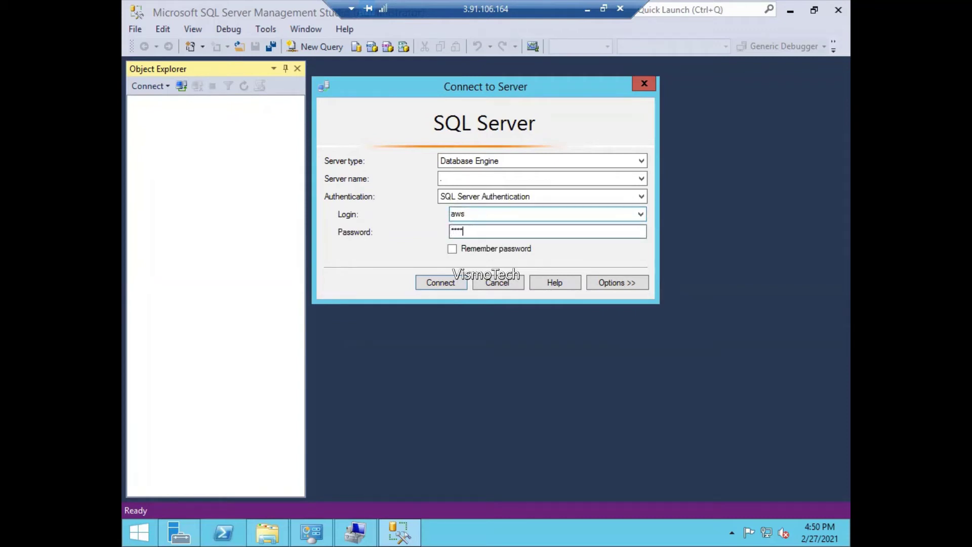
key("BackSpace")
key("BackSpace")
key("BackSpace")
key("BackSpace")
type("********")
left_click(440, 281)
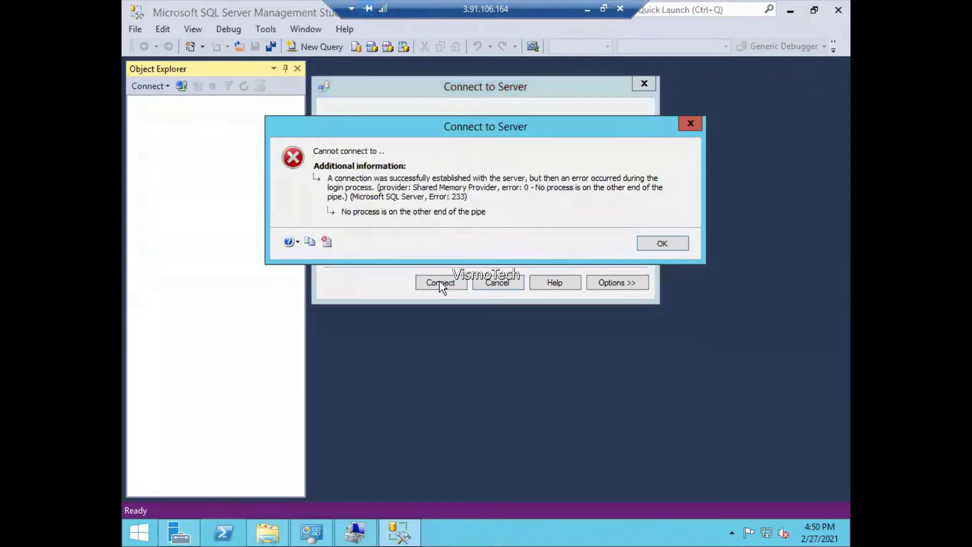
left_click(663, 243)
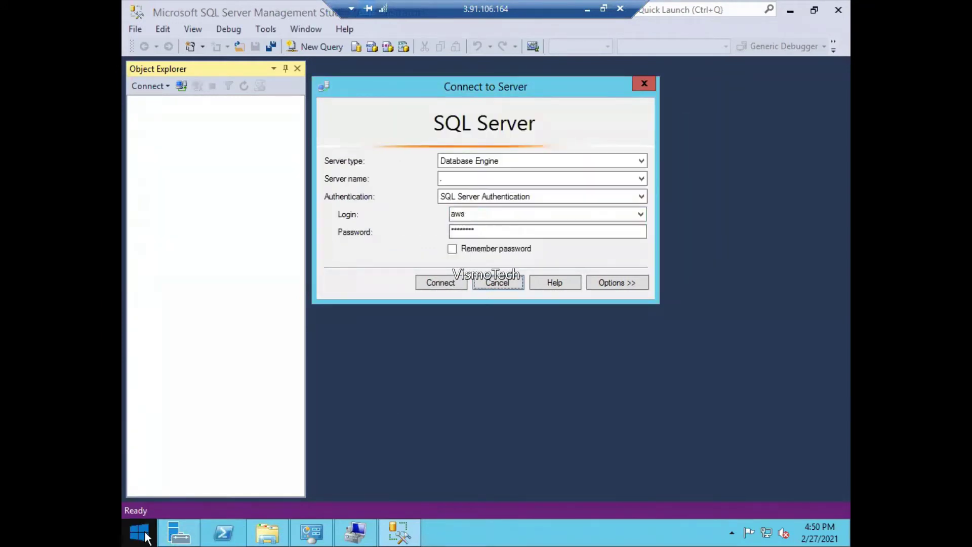
left_click(139, 533)
- Open Services through a 'serv' search and locate the SQL Server services in a maximized window
type("serv")
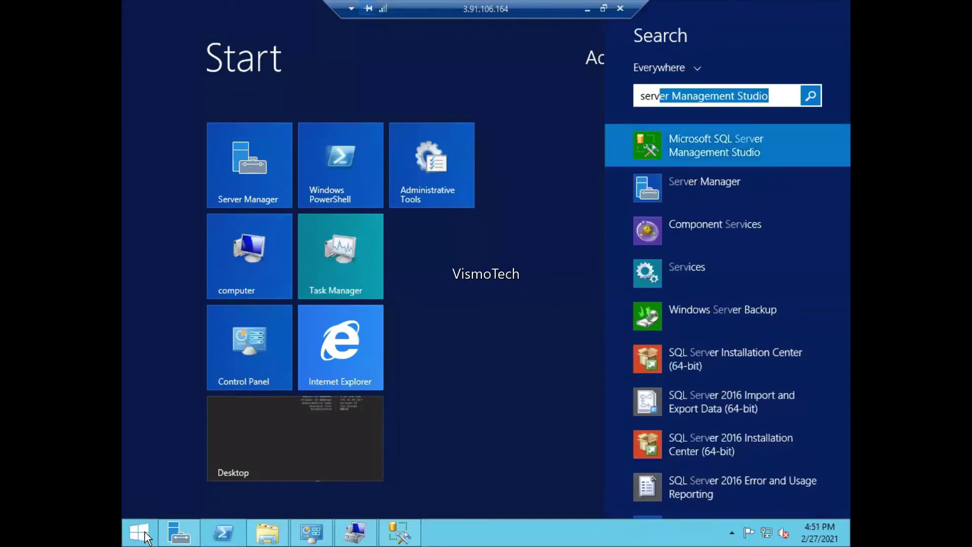
key("Down")
key("Down")
key("Down")
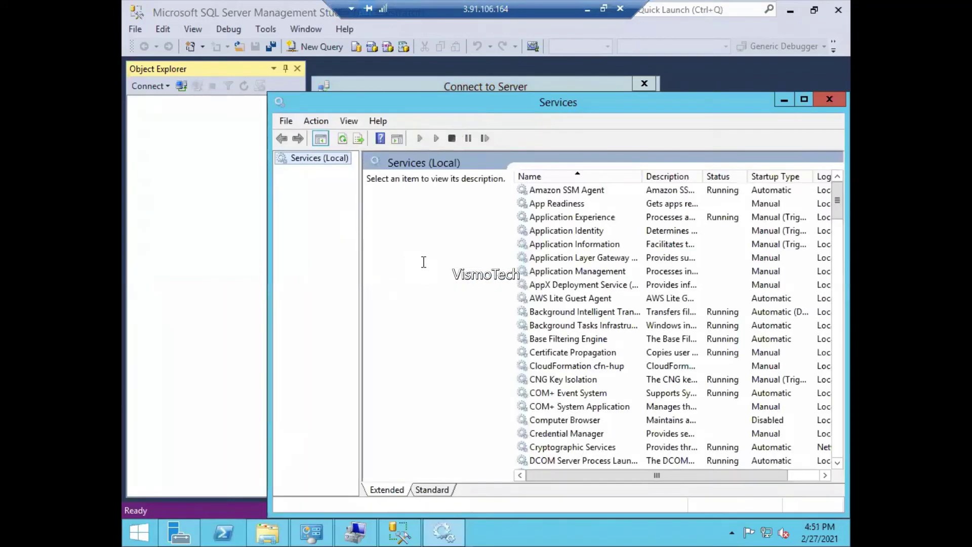
left_click(571, 271)
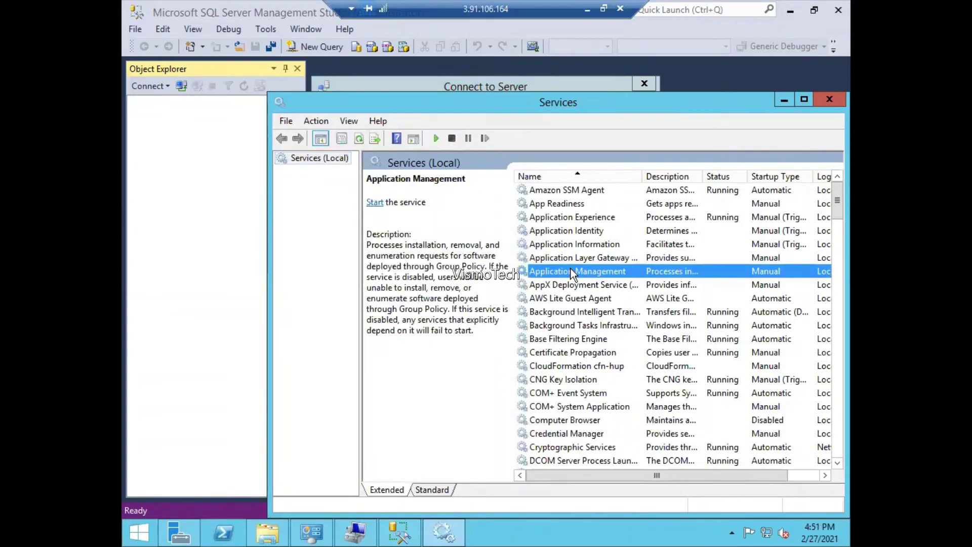
key("m")
key("s")
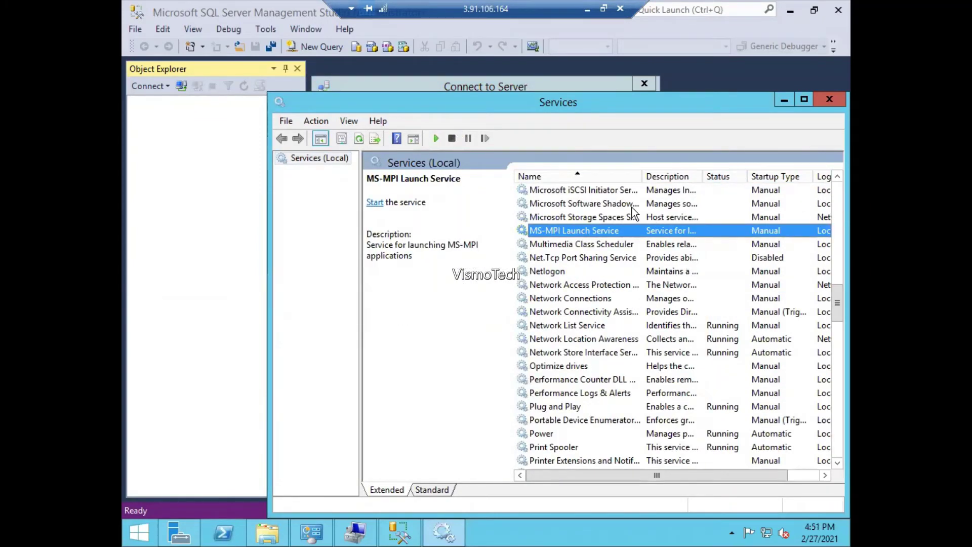
type("sql")
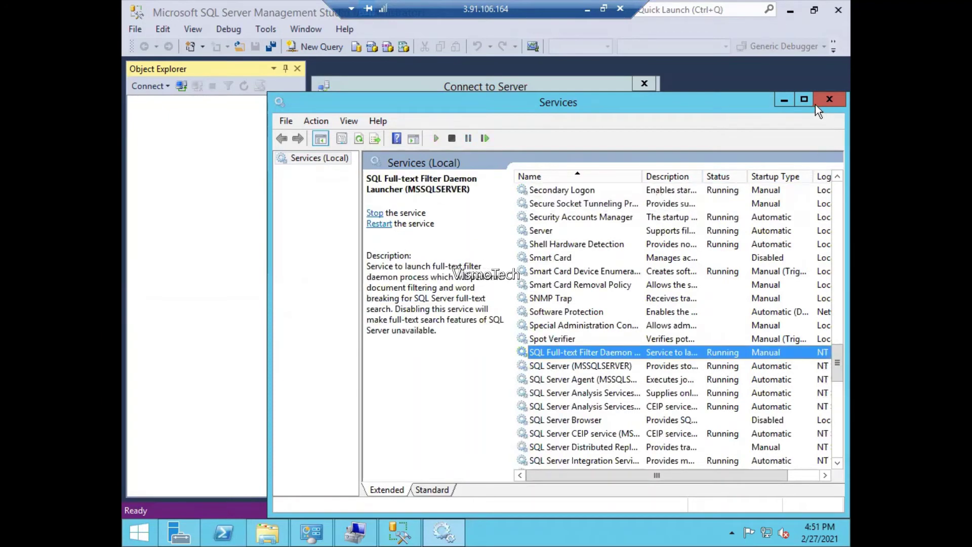
left_click(804, 103)
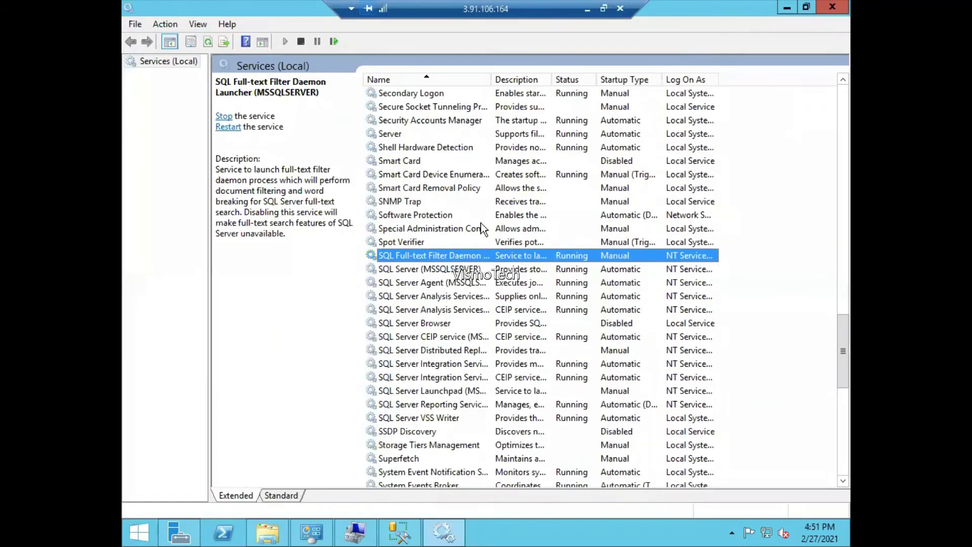
- Restart SQL Server (MSSQLSERVER) together with SQL Server Agent, then return to Management Studio
right_click(434, 271)
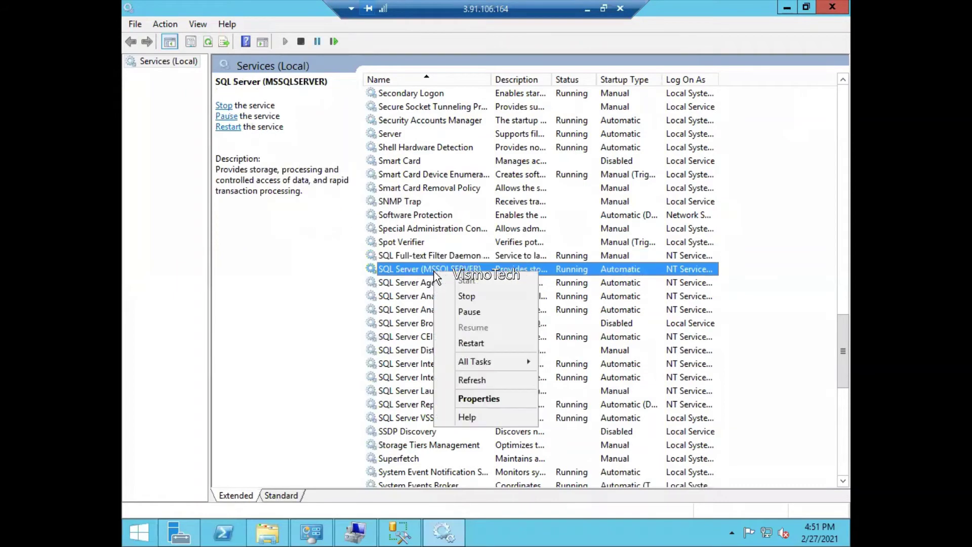
left_click(475, 344)
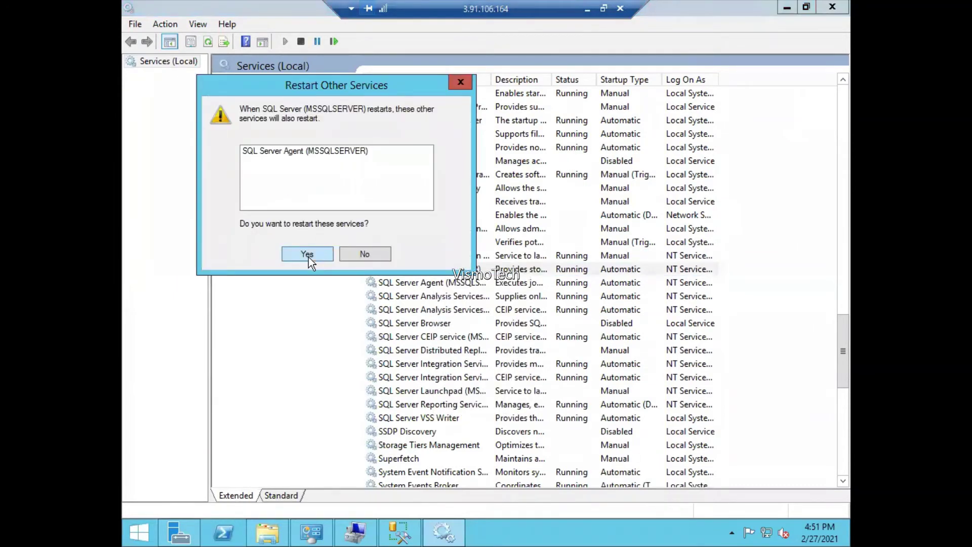
left_click(307, 254)
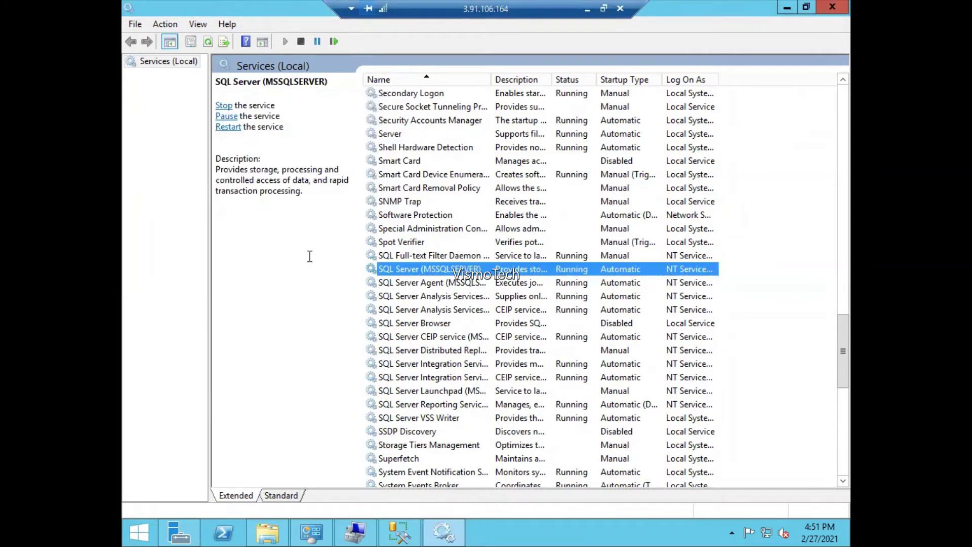
left_click(401, 534)
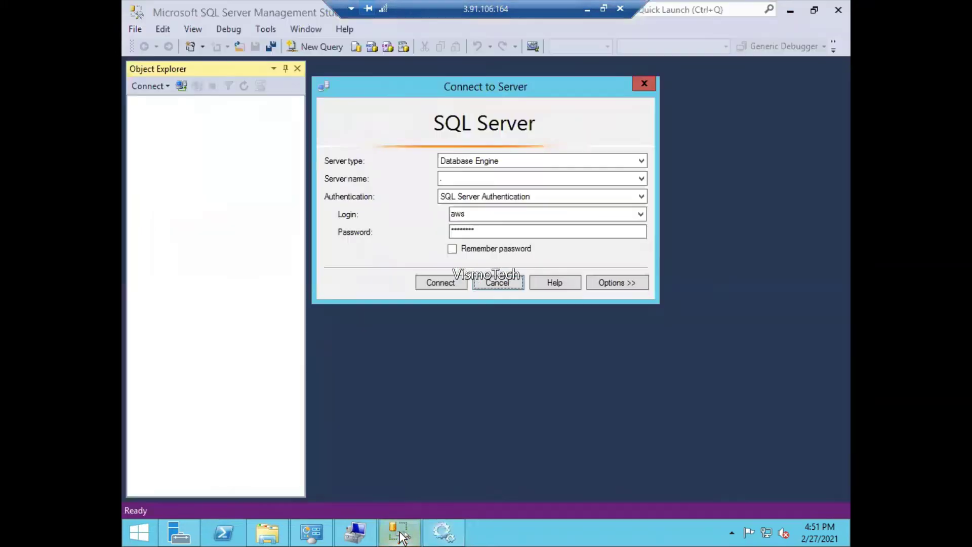
- Connect to the local server with SQL Server Authentication and expand Databases to reveal class-db
left_click(429, 284)
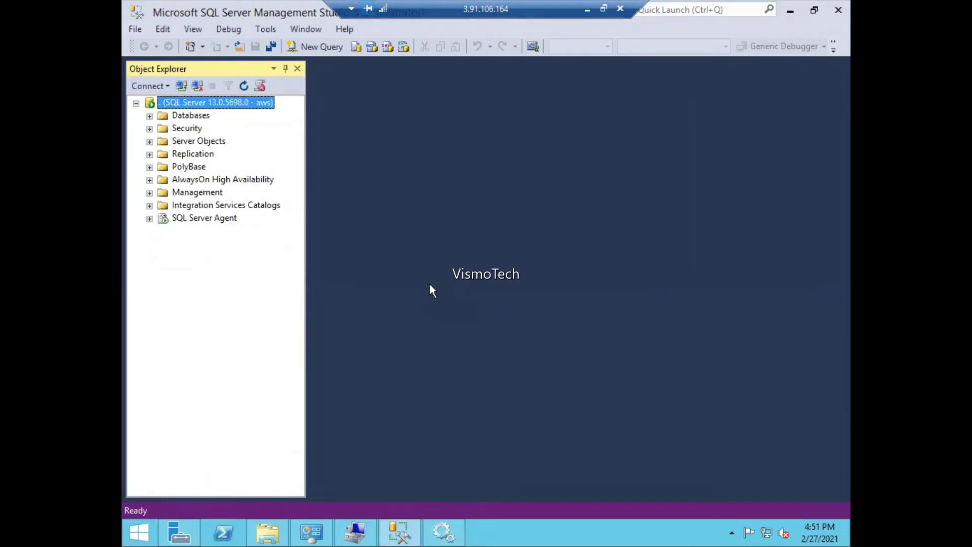
left_click(150, 116)
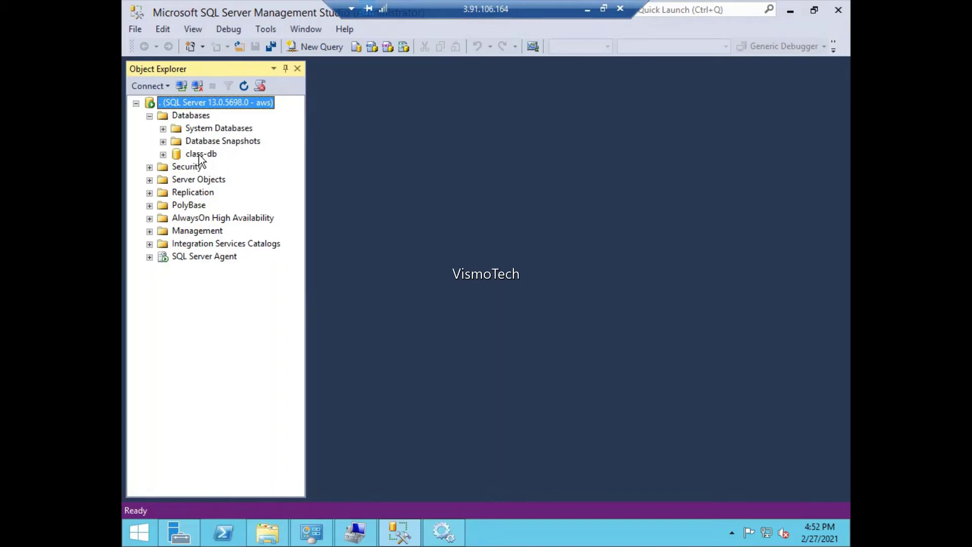
- Browse server Properties (Processors, Memory, Database Settings, Security), cancel, then expand SQL Server Agent
right_click(234, 107)
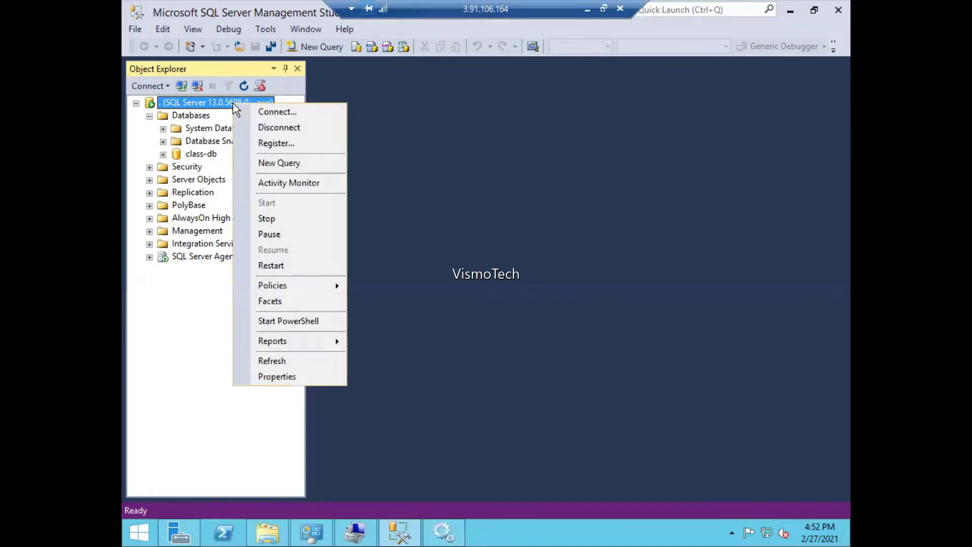
left_click(278, 377)
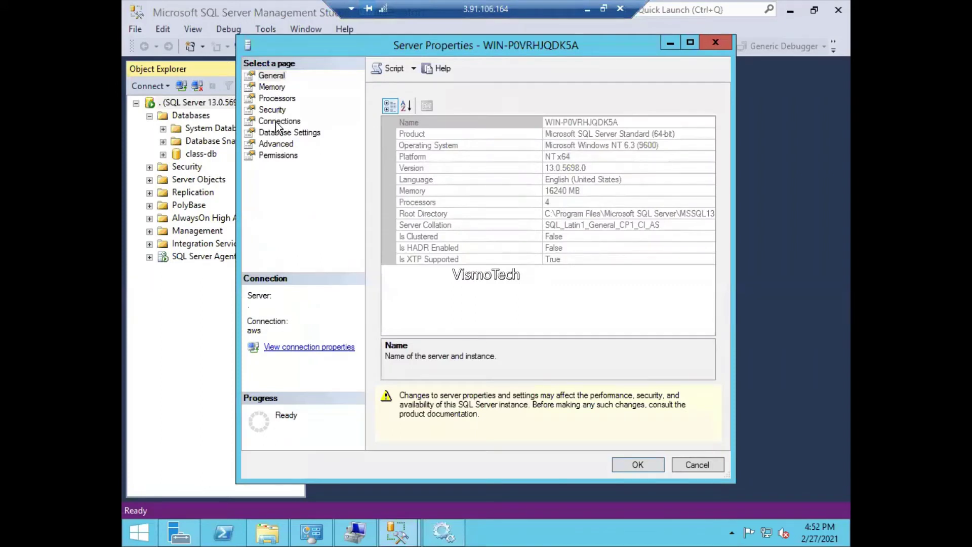
left_click(278, 101)
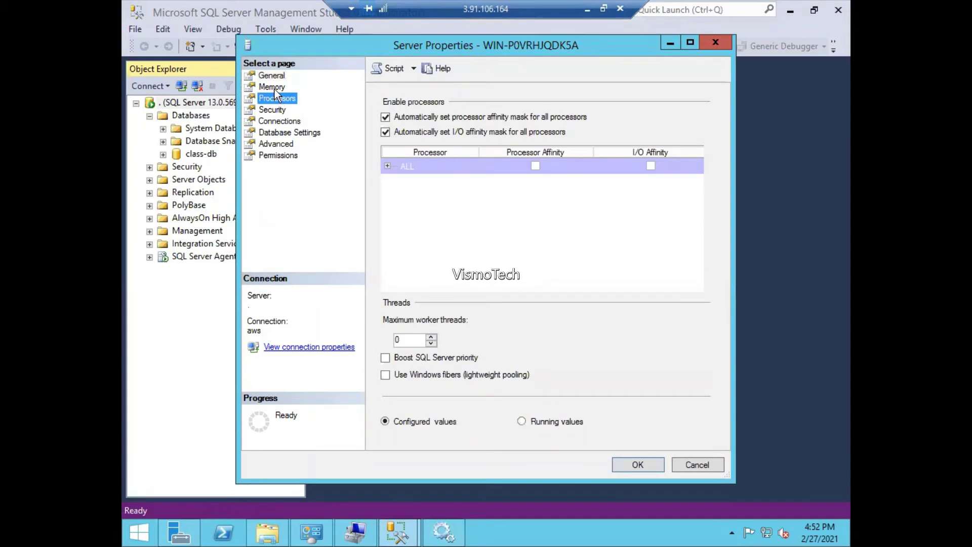
left_click(274, 89)
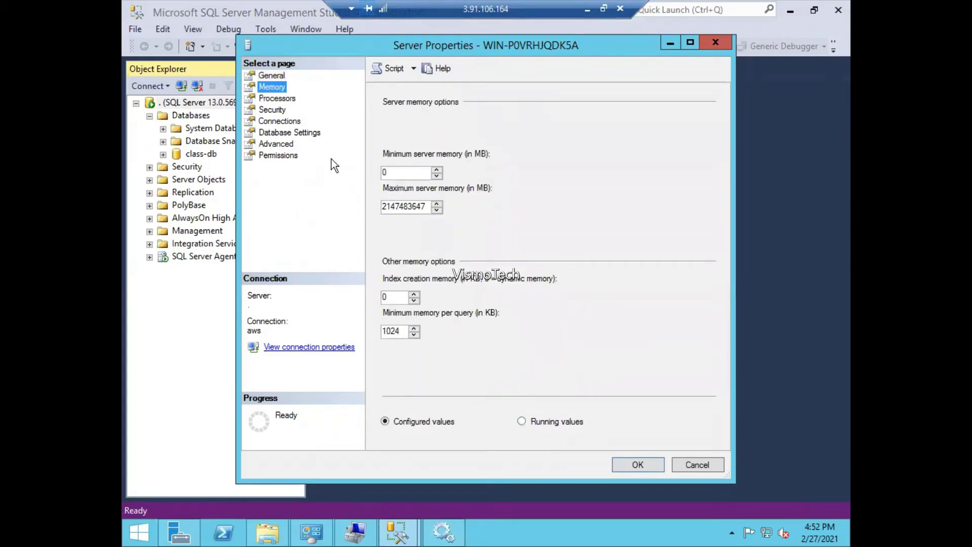
left_click(293, 134)
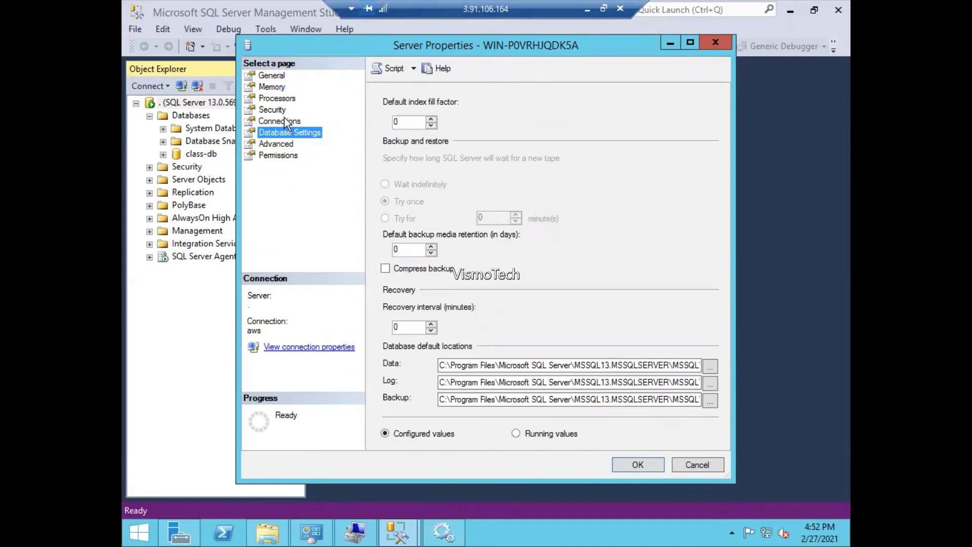
left_click(273, 110)
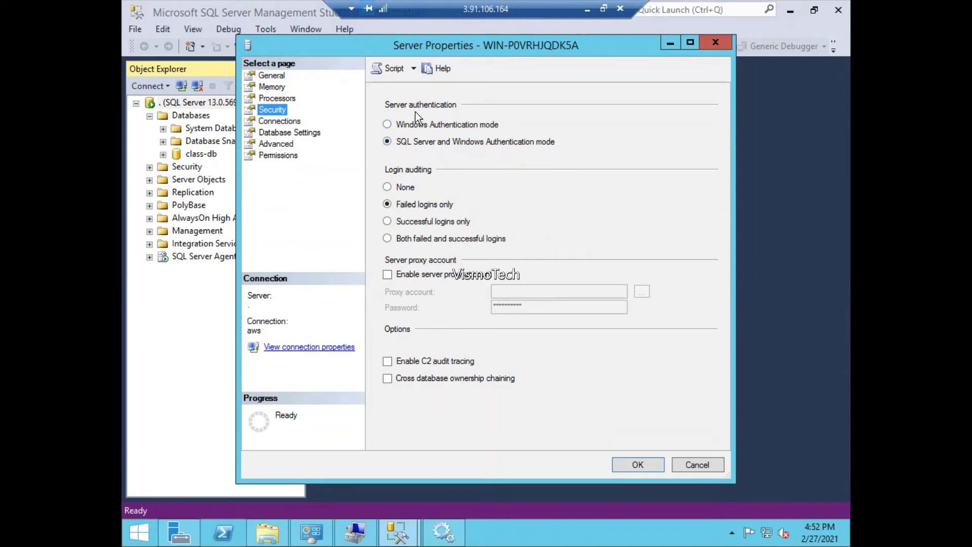
left_click(695, 465)
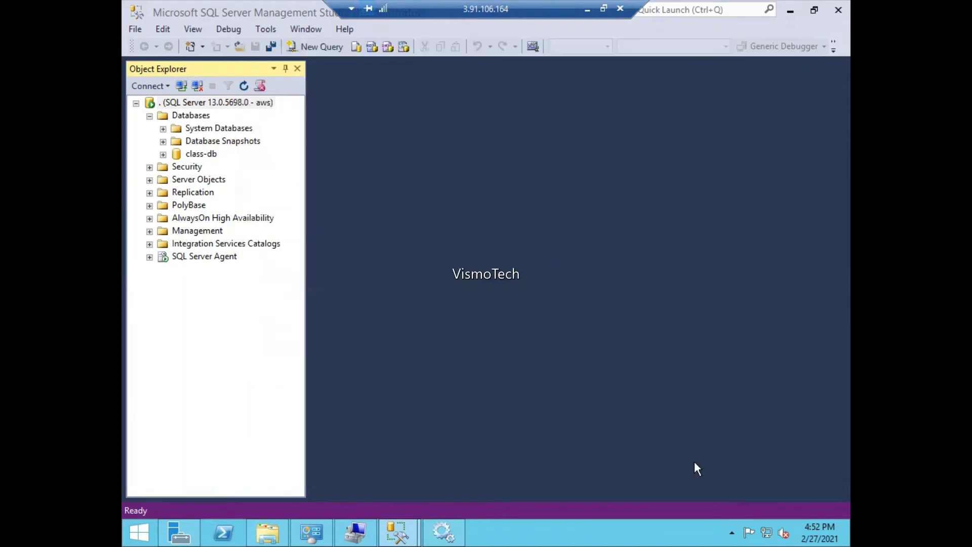
mouse_move(443, 537)
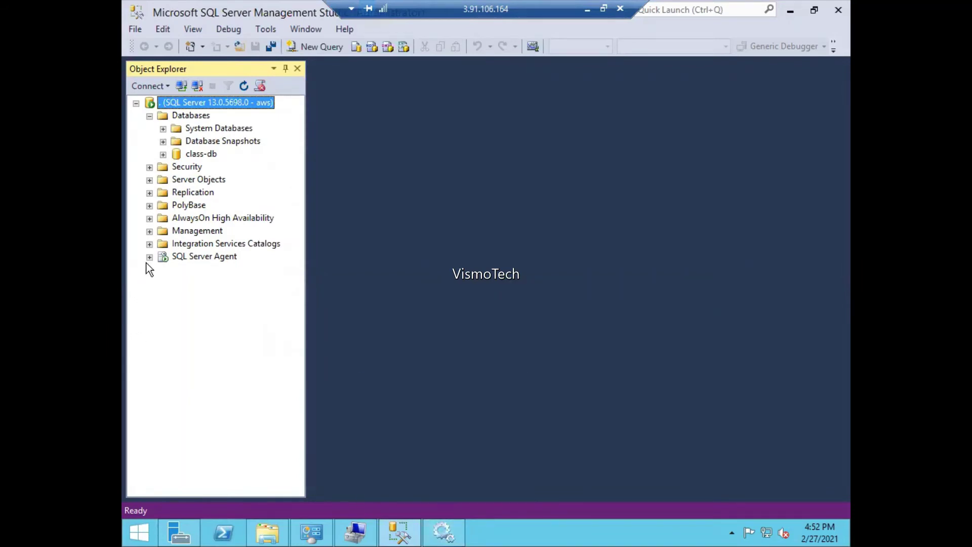
left_click(150, 257)
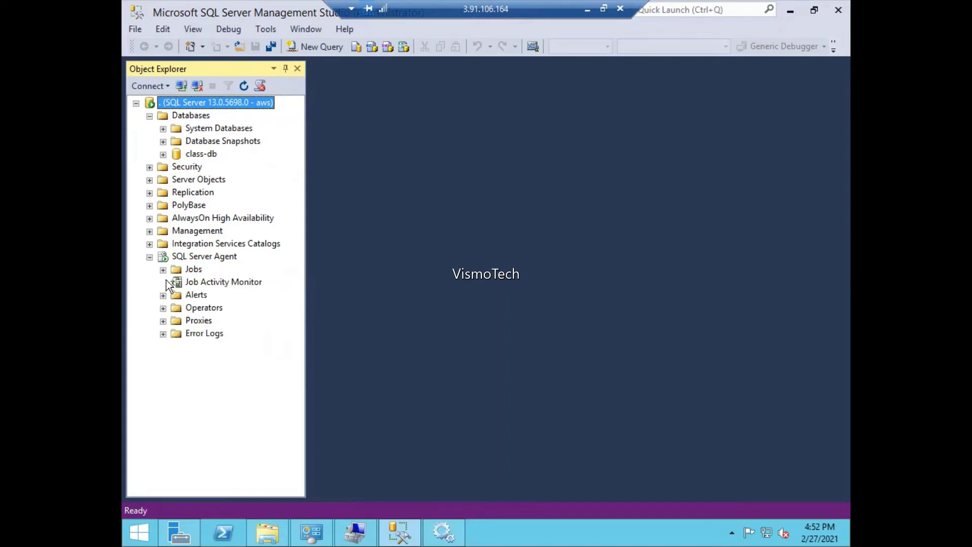
- Expand the Management node, minimize and restore Management Studio, then bring up the Start screen
left_click(150, 232)
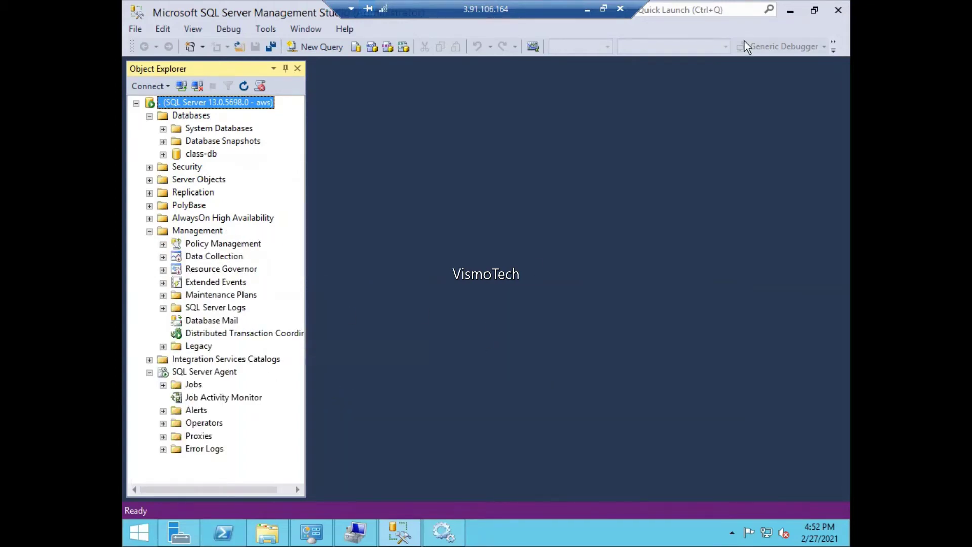
left_click(795, 13)
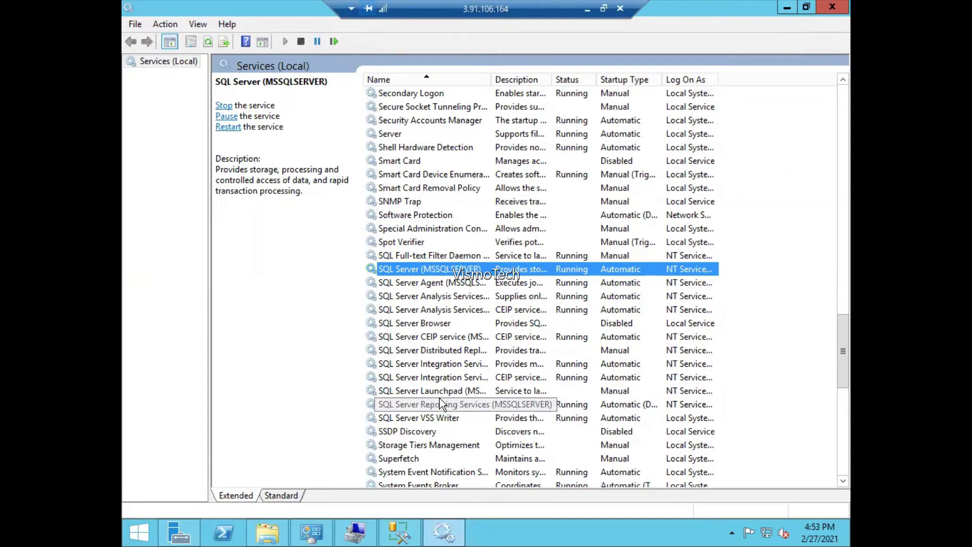
left_click(405, 534)
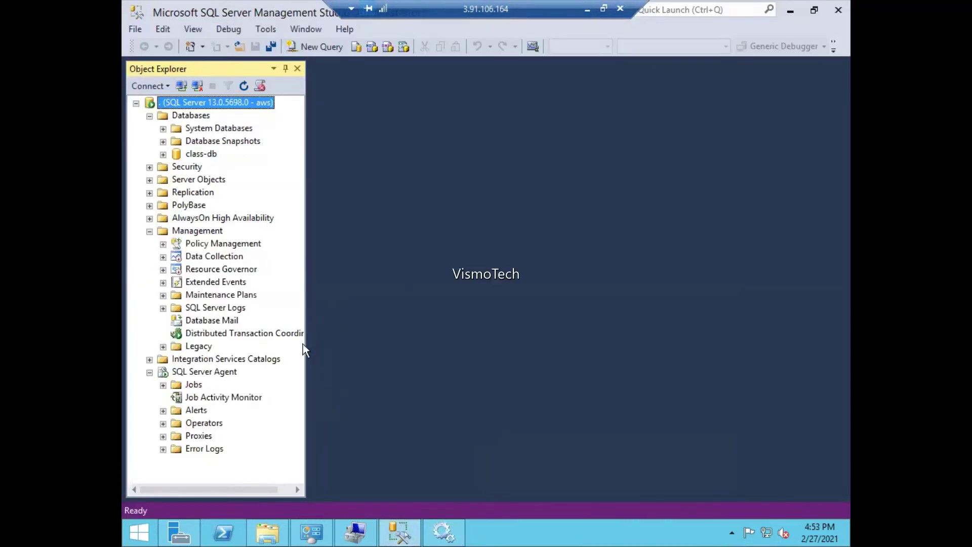
left_click(135, 532)
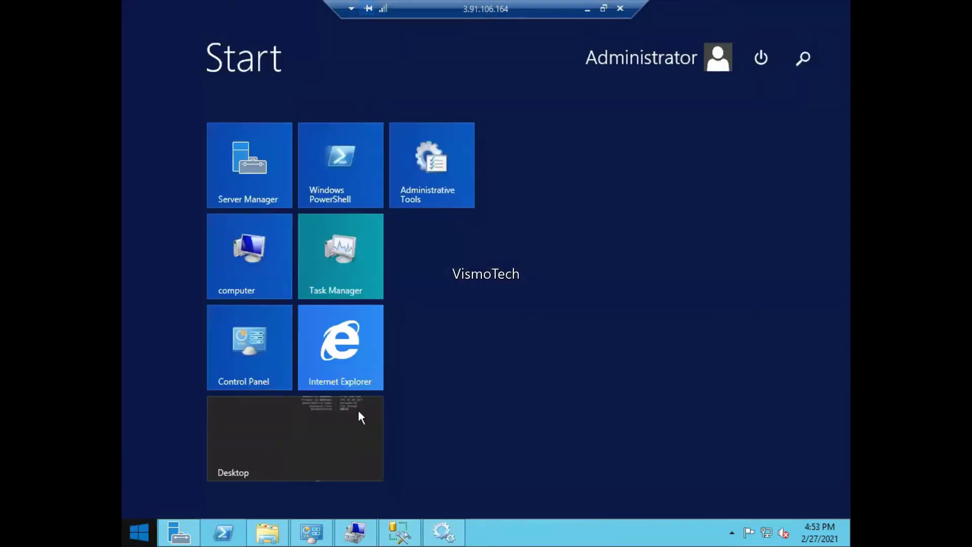
- Return to the EC2 Instances list in Chrome and bring up actions for the running SQL instance
type("sql")
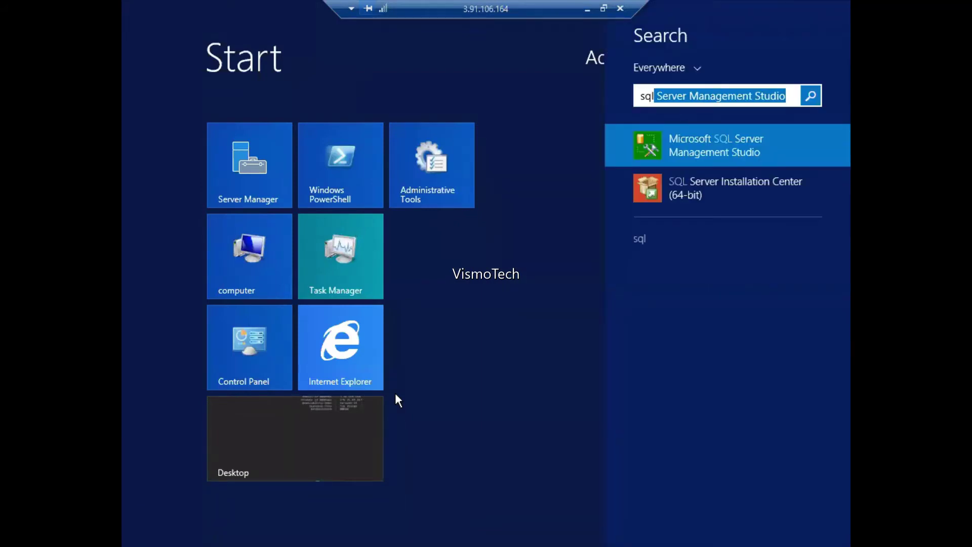
key("BackSpace")
key("BackSpace")
key("BackSpace")
key("BackSpace")
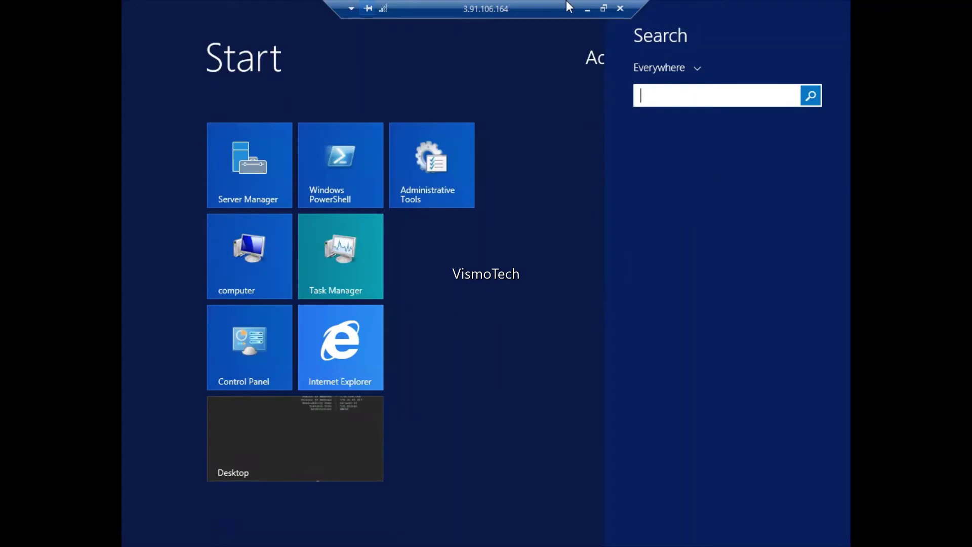
left_click(587, 8)
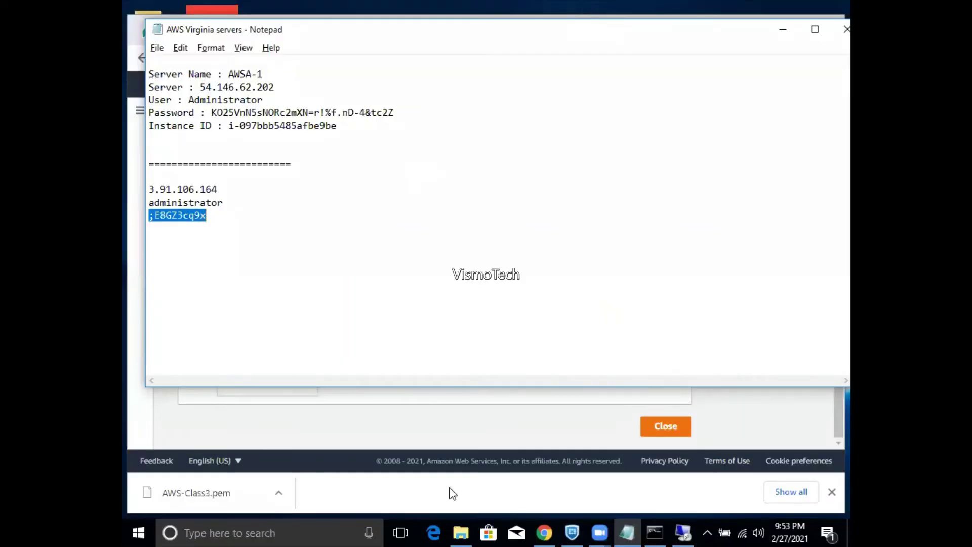
left_click(542, 532)
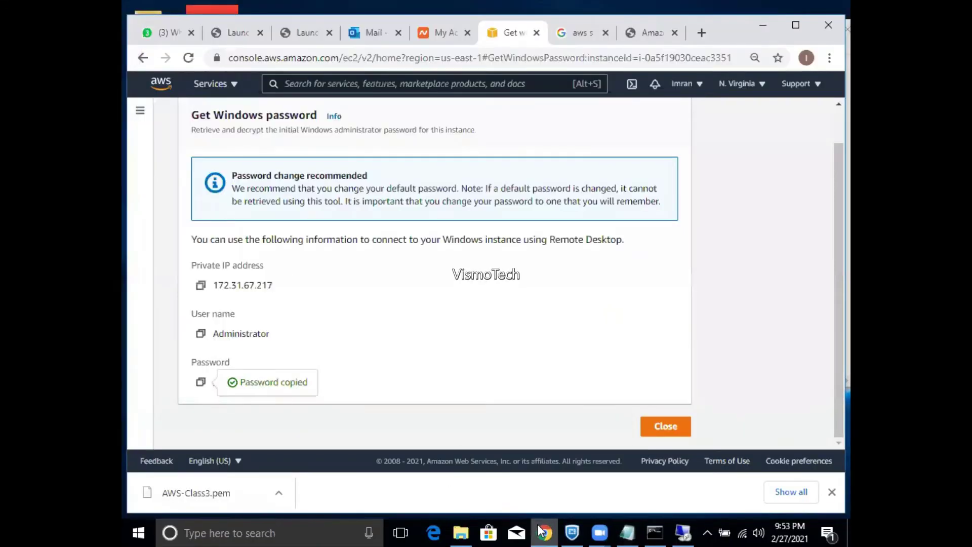
left_click(670, 431)
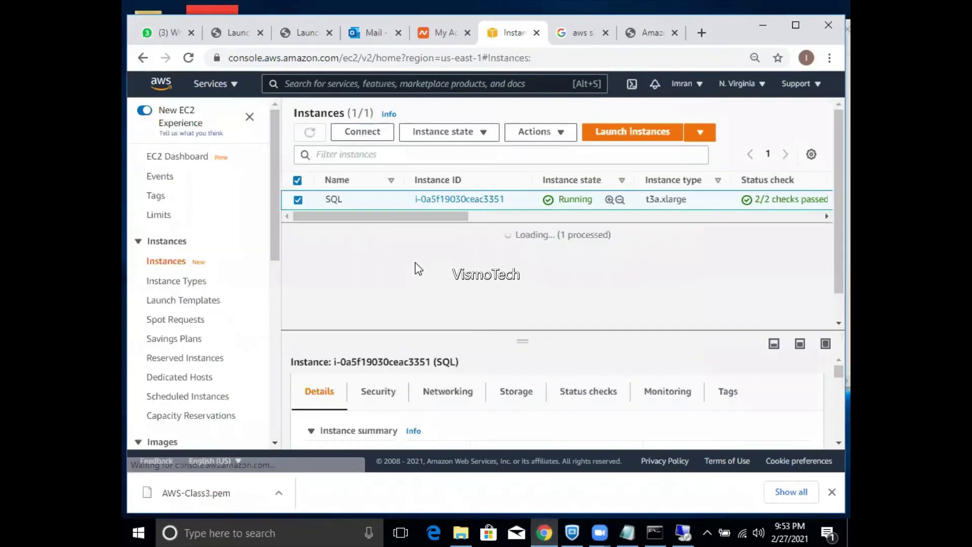
right_click(332, 200)
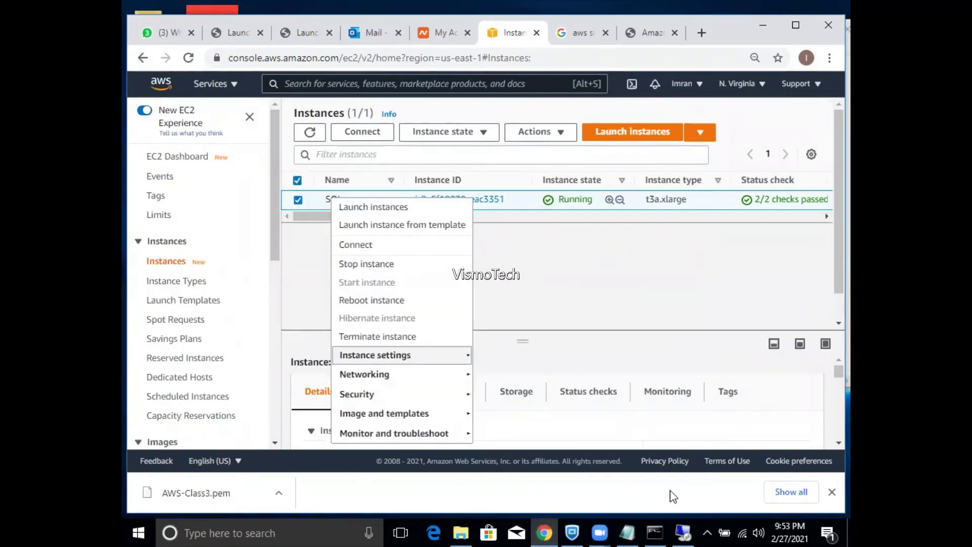
- Go back to the remote desktop, dismiss the search pane and return to the desktop
left_click(684, 532)
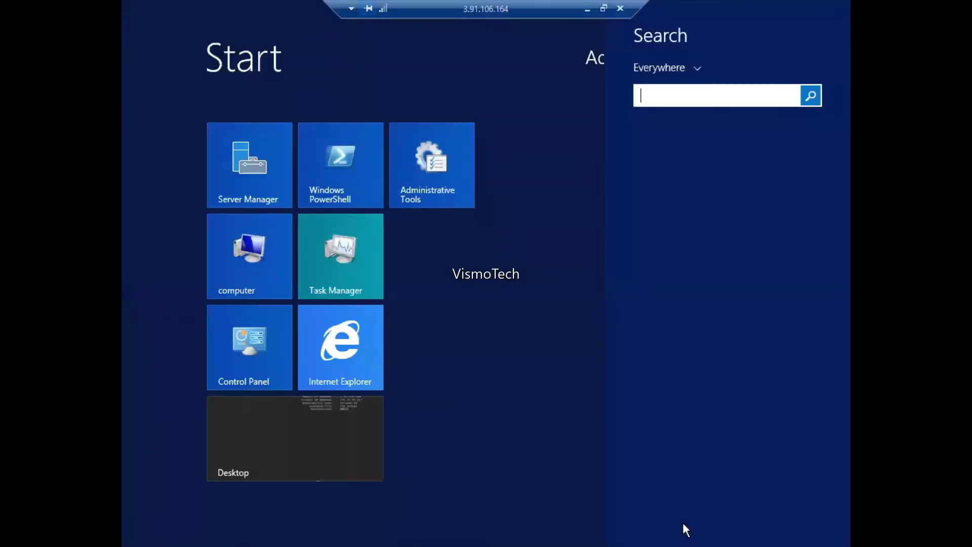
key("Escape")
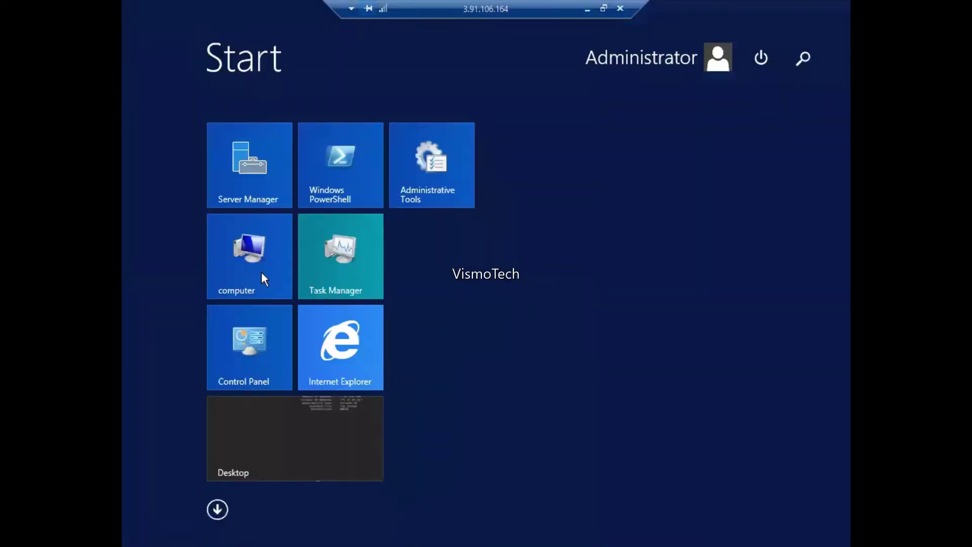
left_click(262, 273)
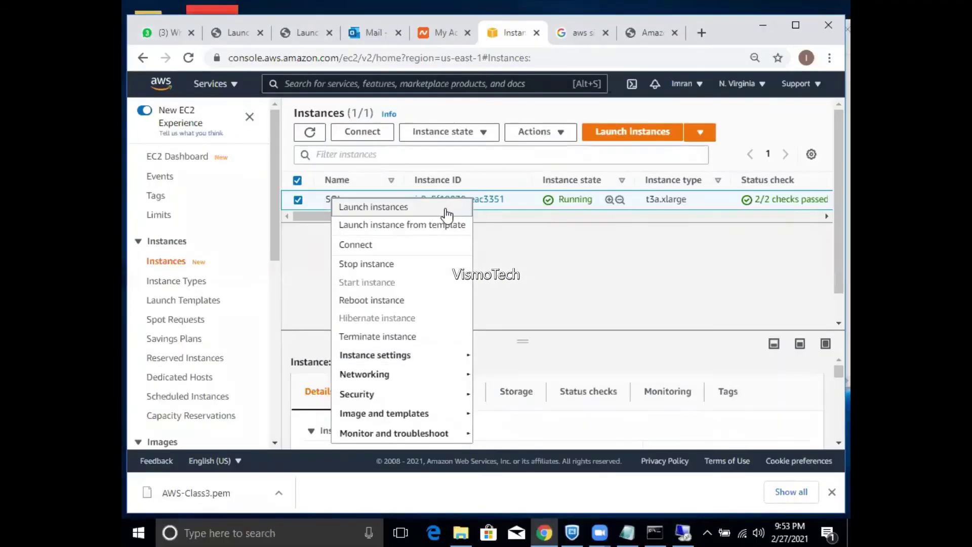
- Terminate the SQL instance, refresh to see it shutting down, and scroll the sidebar to Elastic Block Store
left_click(366, 338)
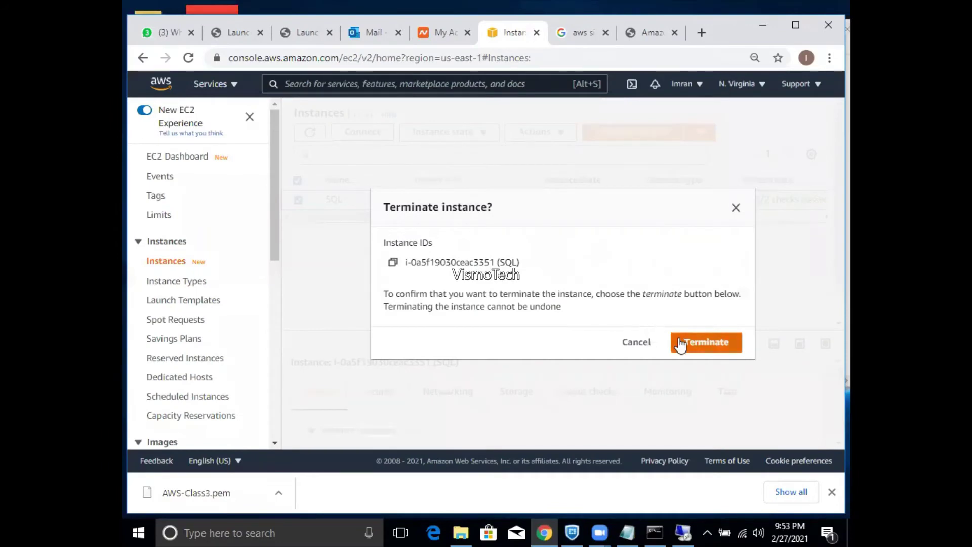
left_click(680, 343)
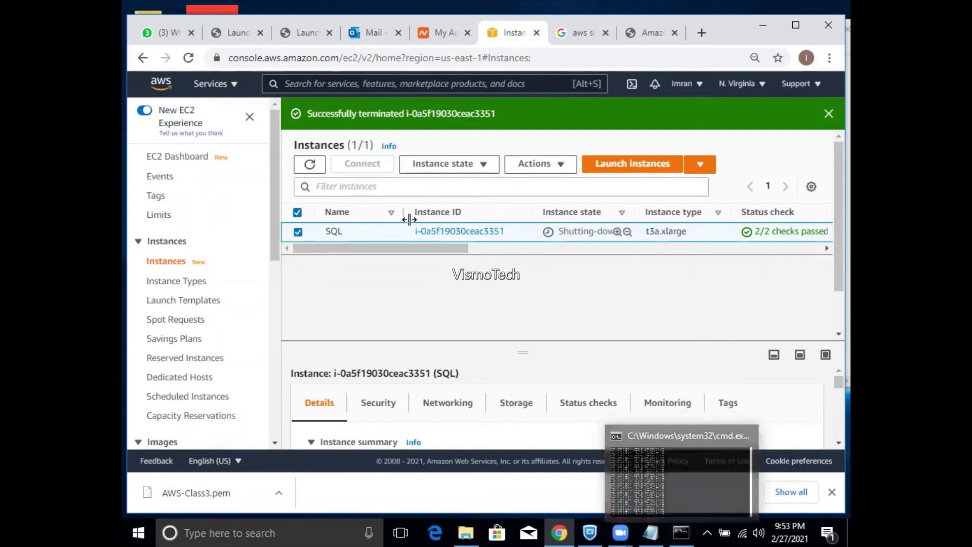
left_click(312, 166)
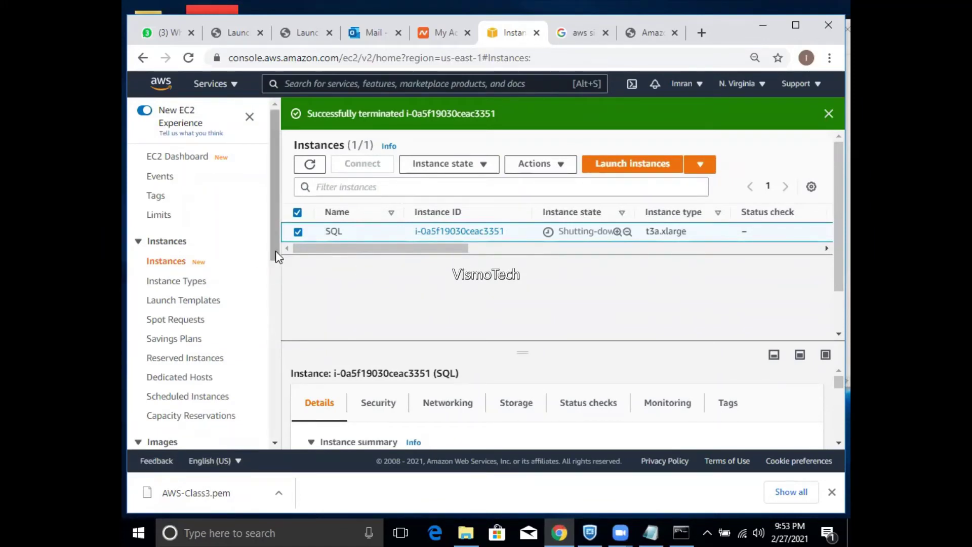
scroll(276, 250, "down", 1)
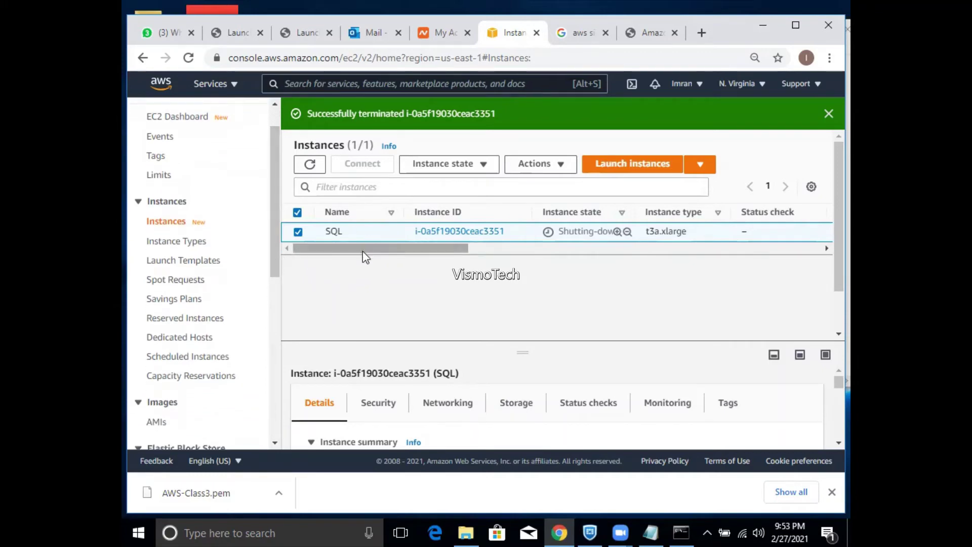
left_click_drag(363, 251, 454, 259)
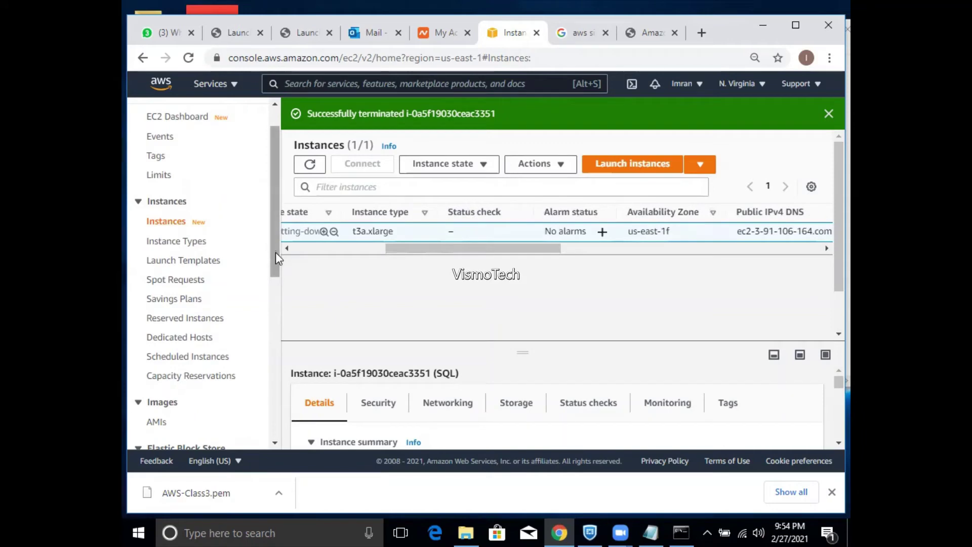
left_click_drag(276, 259, 276, 326)
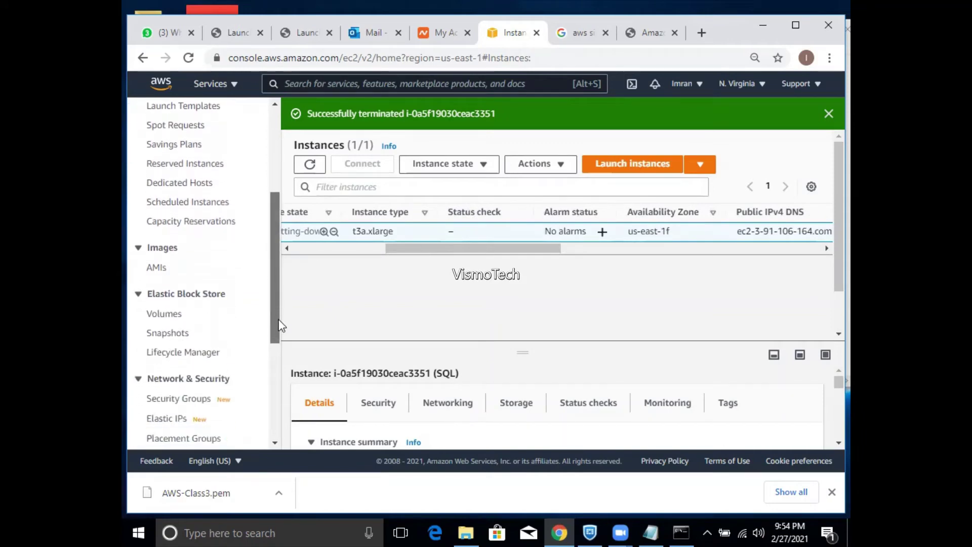
- Open the EBS Volumes list and review the SQL instance's volume
left_click(172, 322)
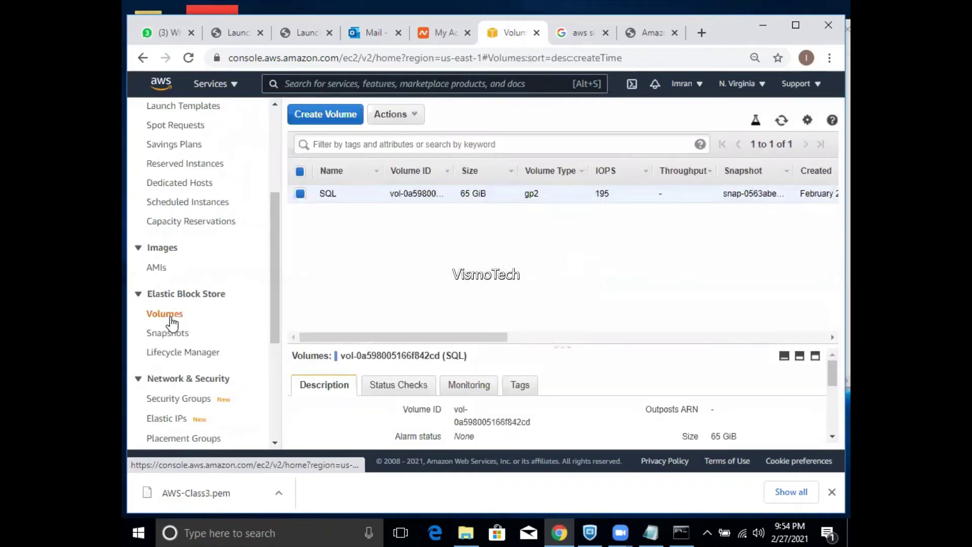
left_click_drag(373, 337, 353, 342)
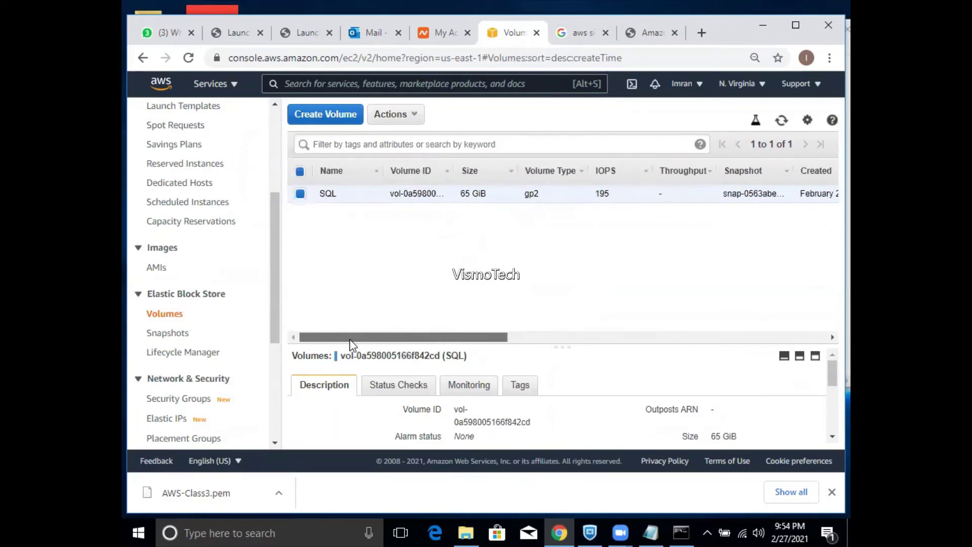
left_click_drag(433, 334, 562, 345)
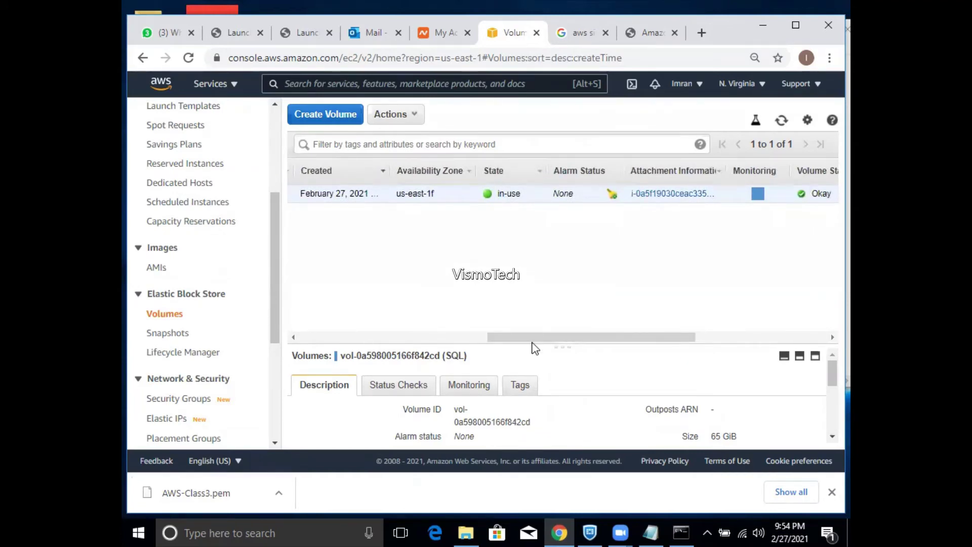
left_click_drag(532, 341, 375, 336)
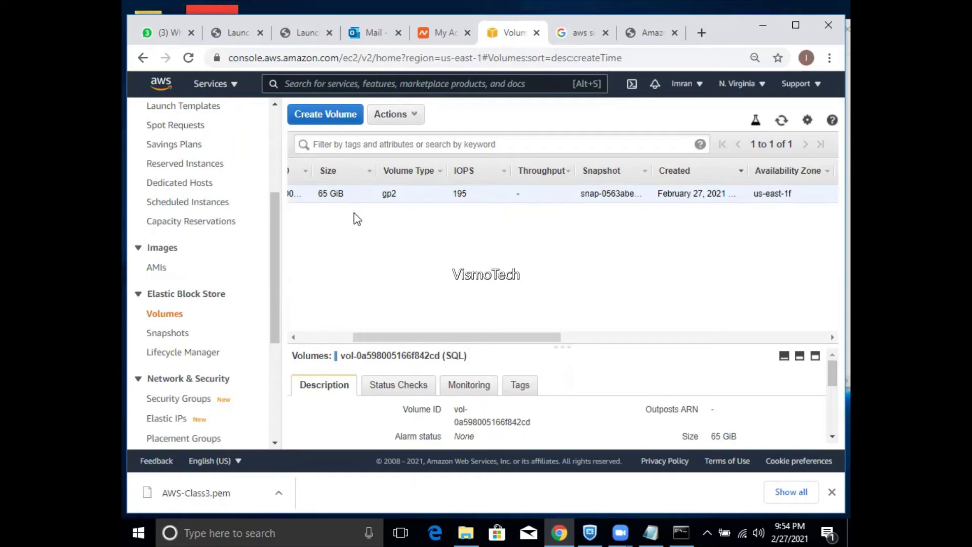
left_click_drag(274, 253, 267, 212)
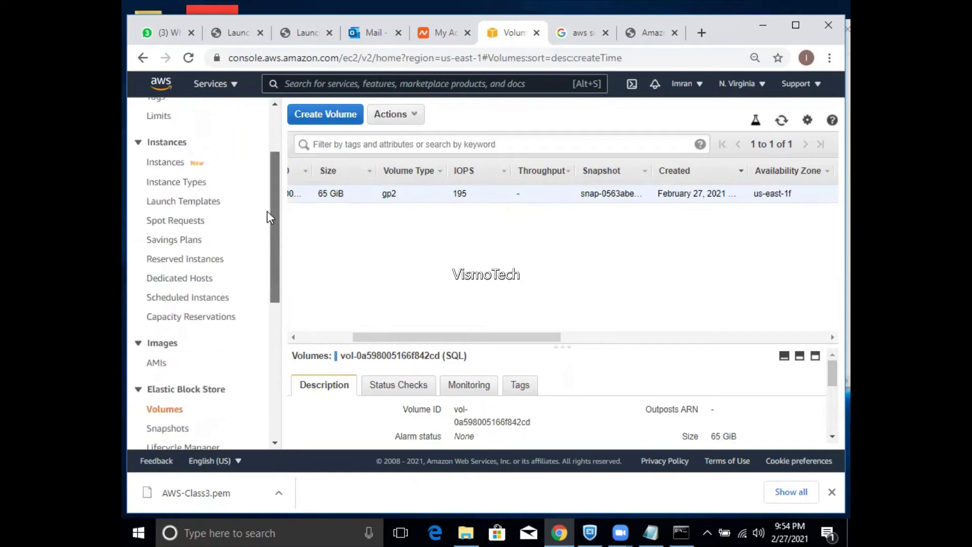
- Refresh Instances to see the SQL instance Terminated, then confirm Volumes is now empty
left_click(171, 164)
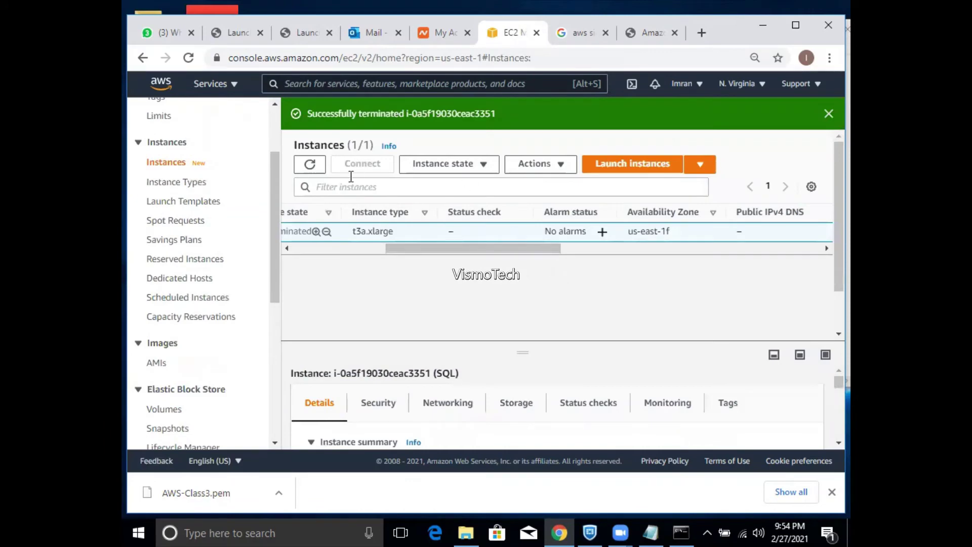
left_click(310, 167)
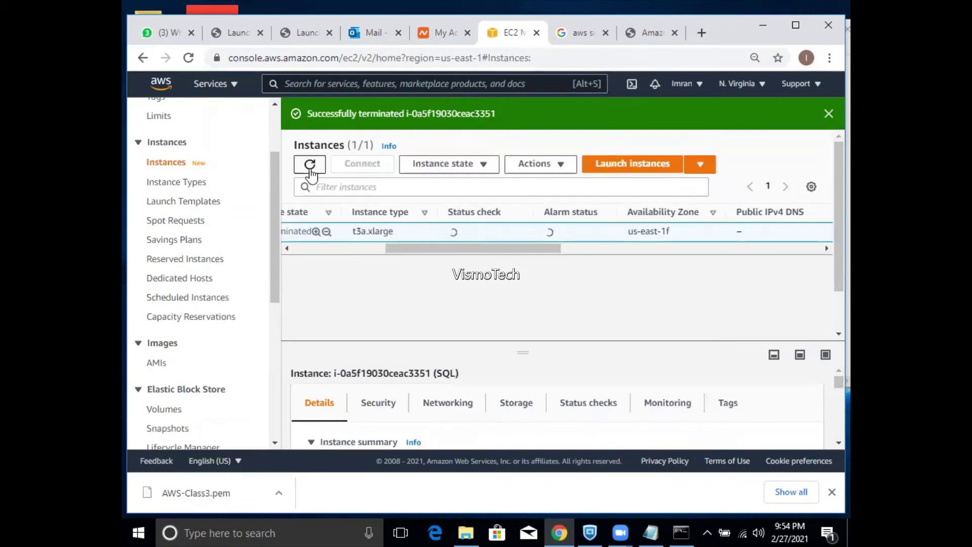
left_click_drag(501, 249, 418, 264)
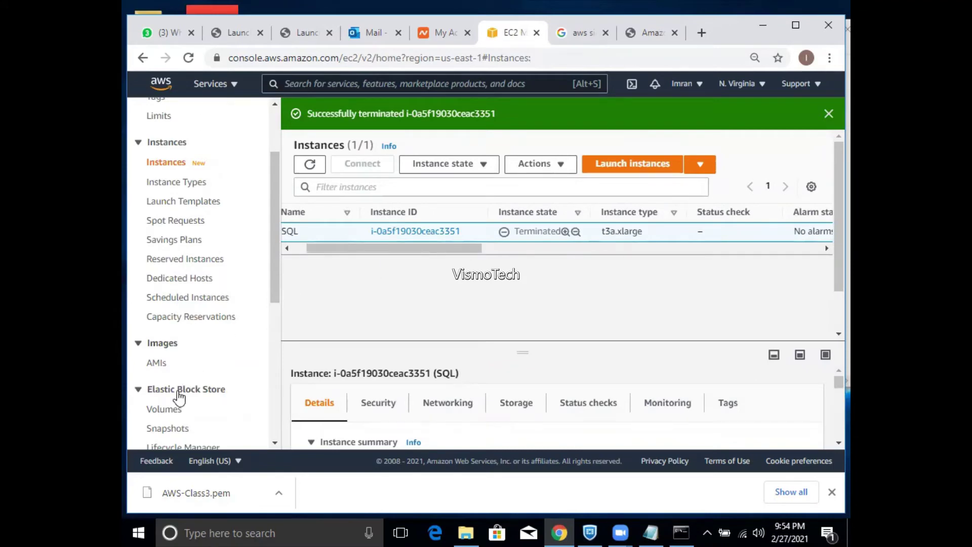
left_click(173, 415)
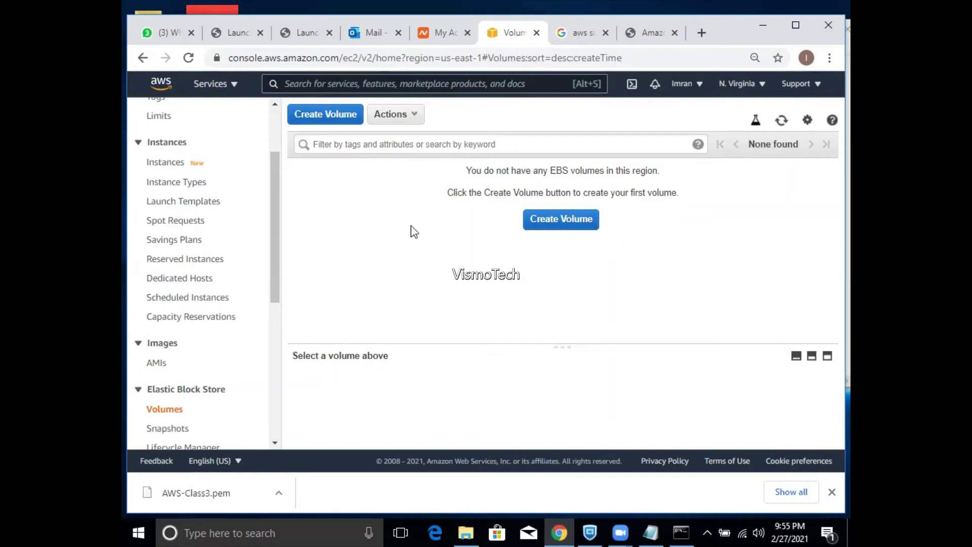
- Start a new 10 GiB gp2 volume in us-east-1a, check the zone and region lists, then open Services
left_click(348, 116)
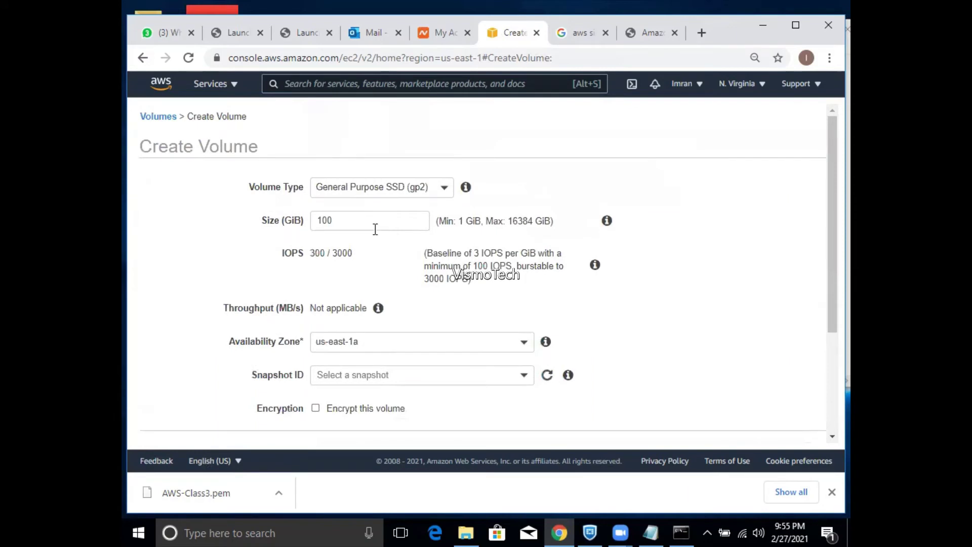
left_click_drag(373, 226, 223, 223)
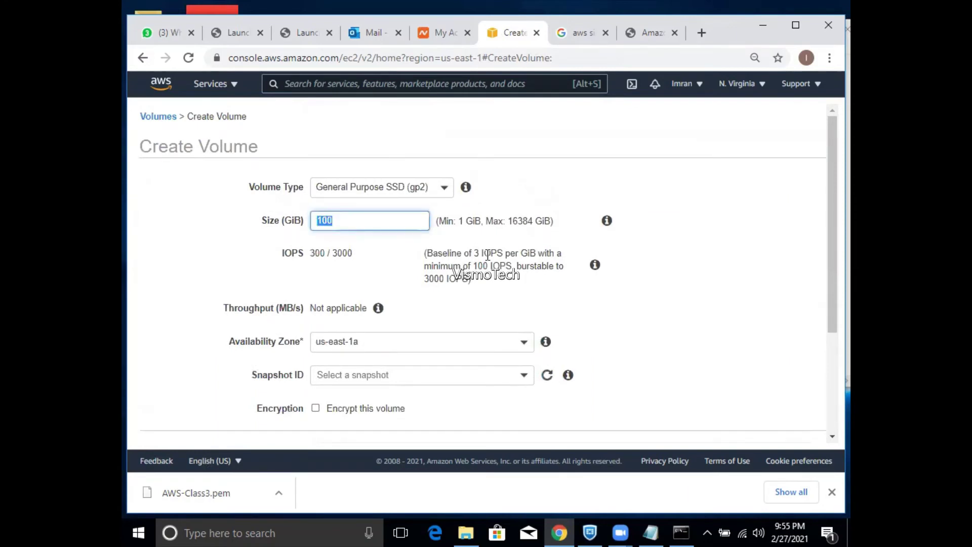
type("10")
left_click(506, 356)
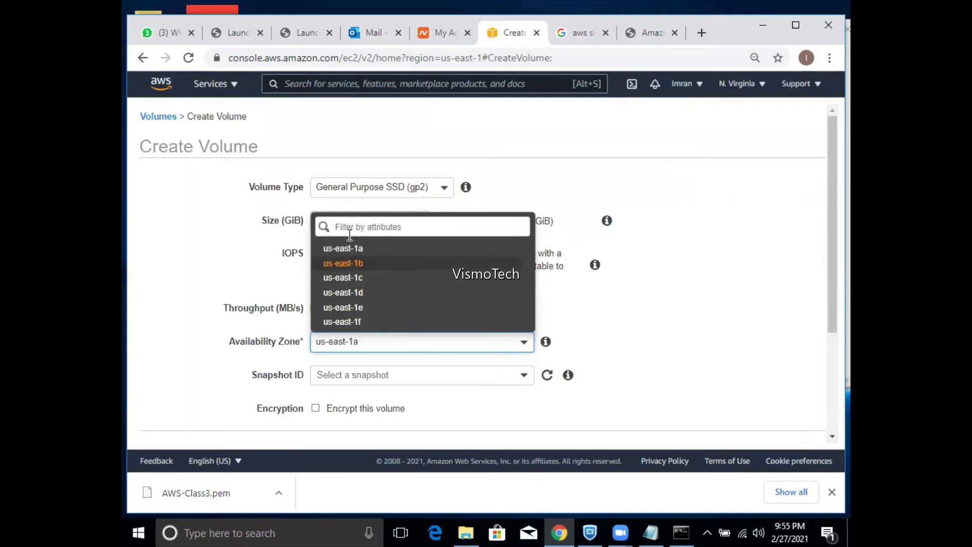
left_click(670, 317)
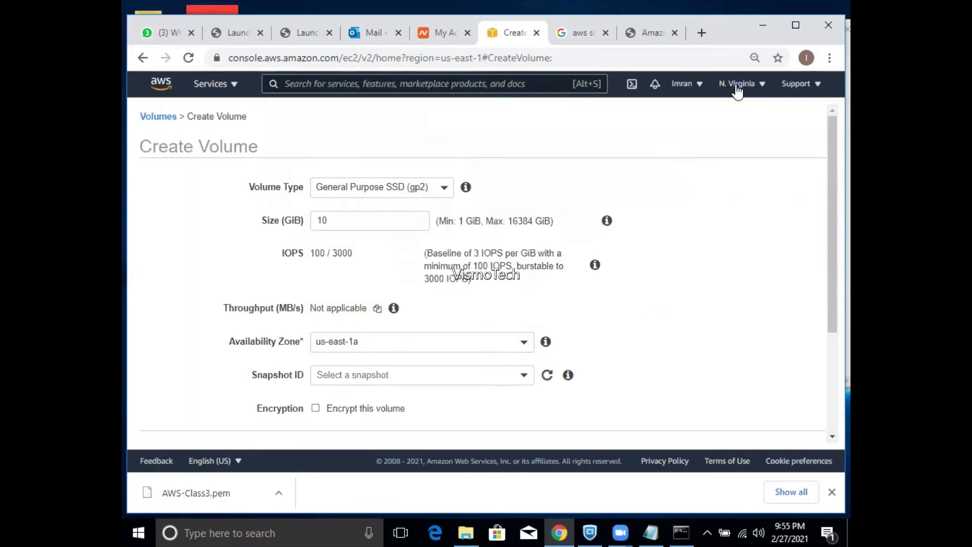
left_click(766, 90)
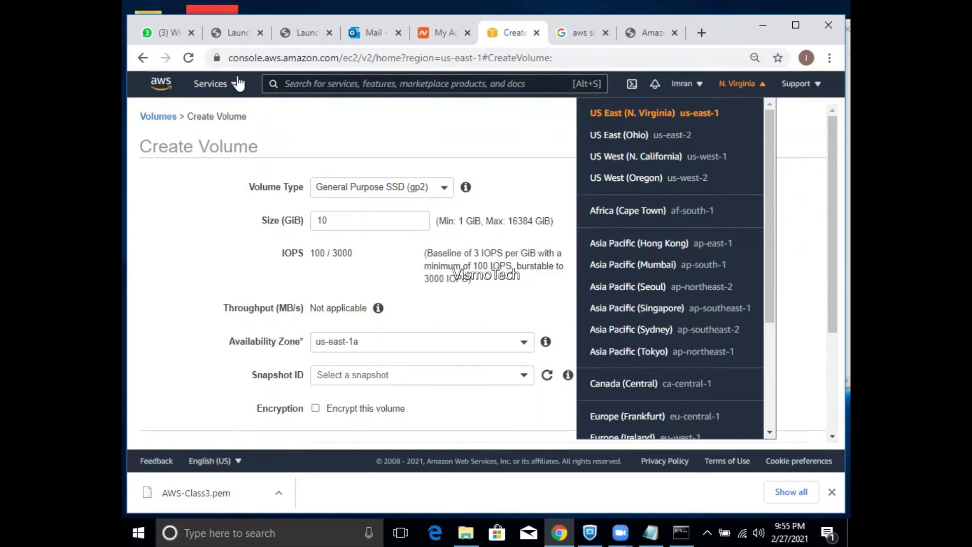
left_click(213, 84)
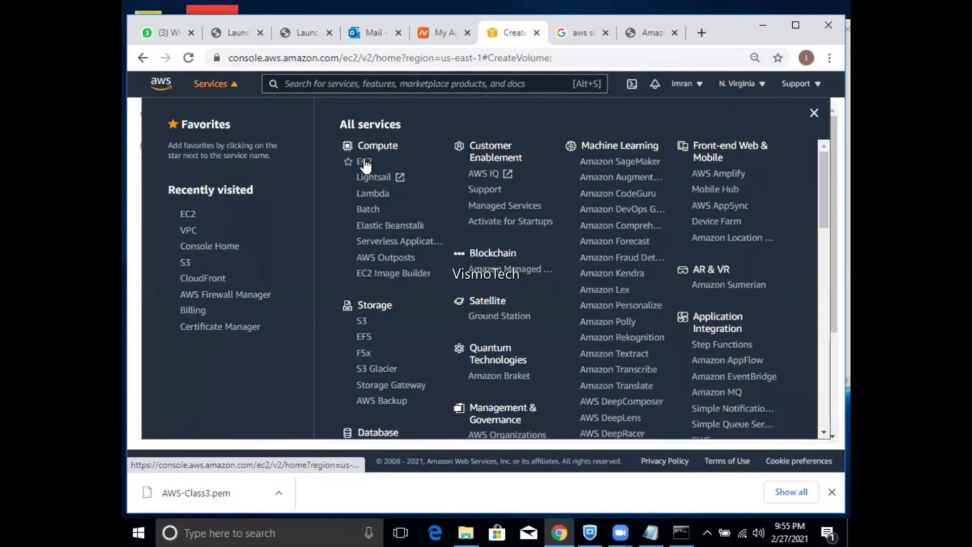
- Go to the EC2 dashboard (0 running instances, 0 volumes) and open the account menu
left_click(365, 161)
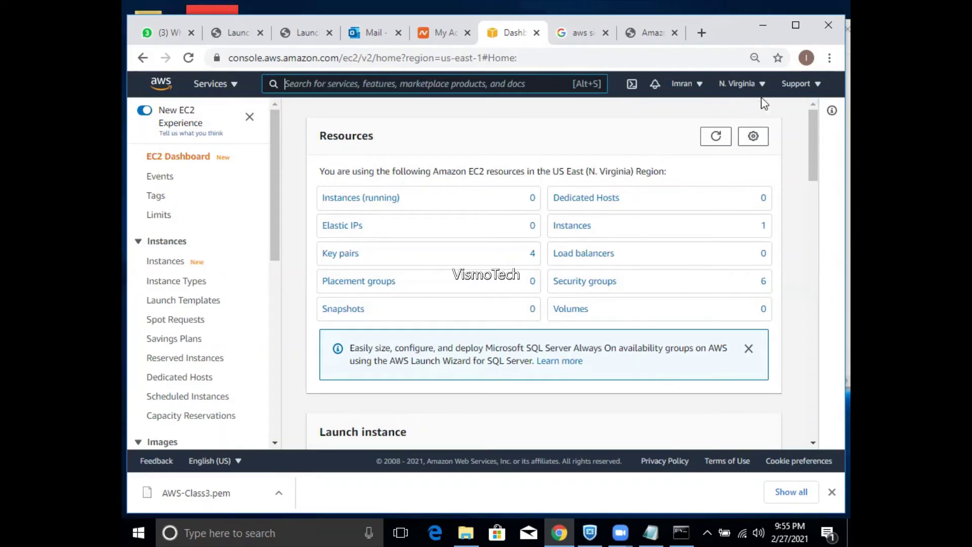
left_click(700, 85)
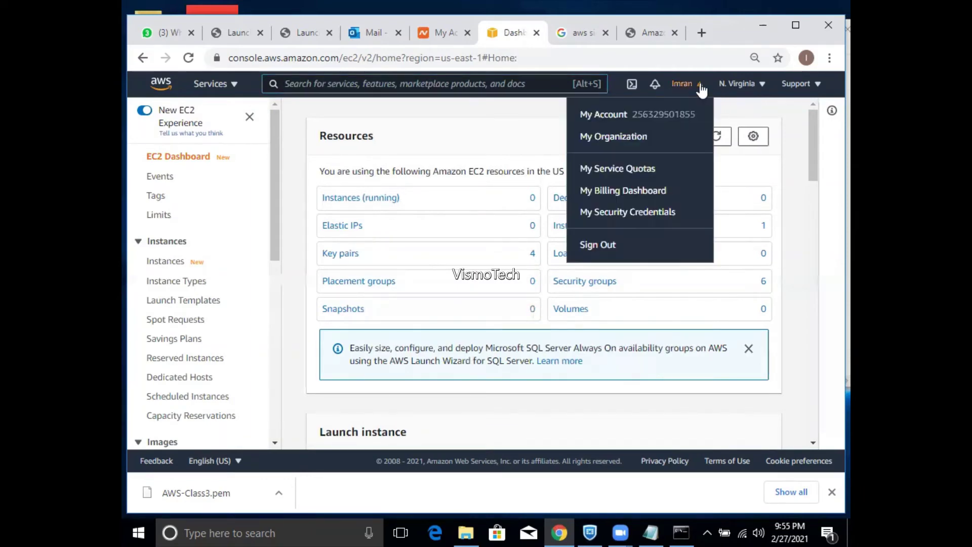
- Open My Billing Dashboard in a new tab and view February 2021 bill details totalling $2.47
right_click(620, 193)
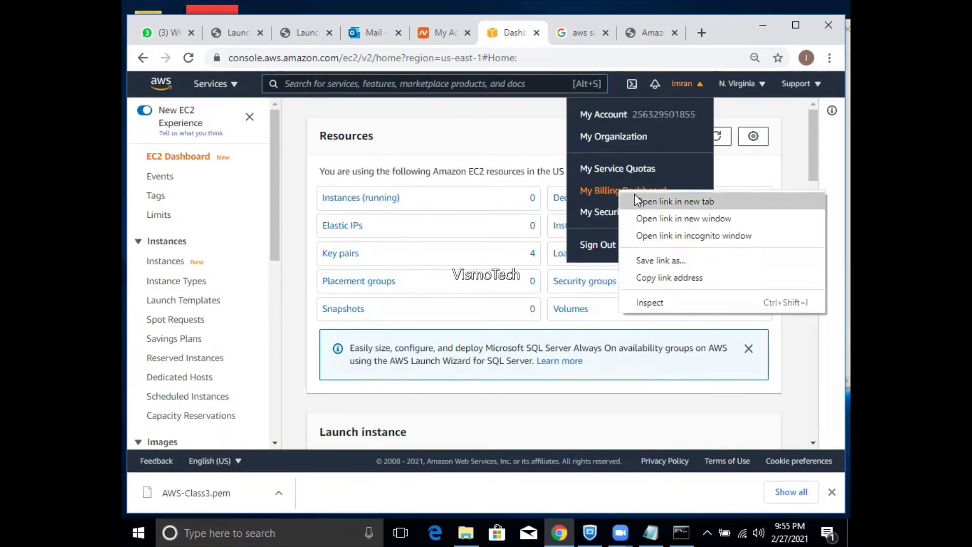
left_click(636, 193)
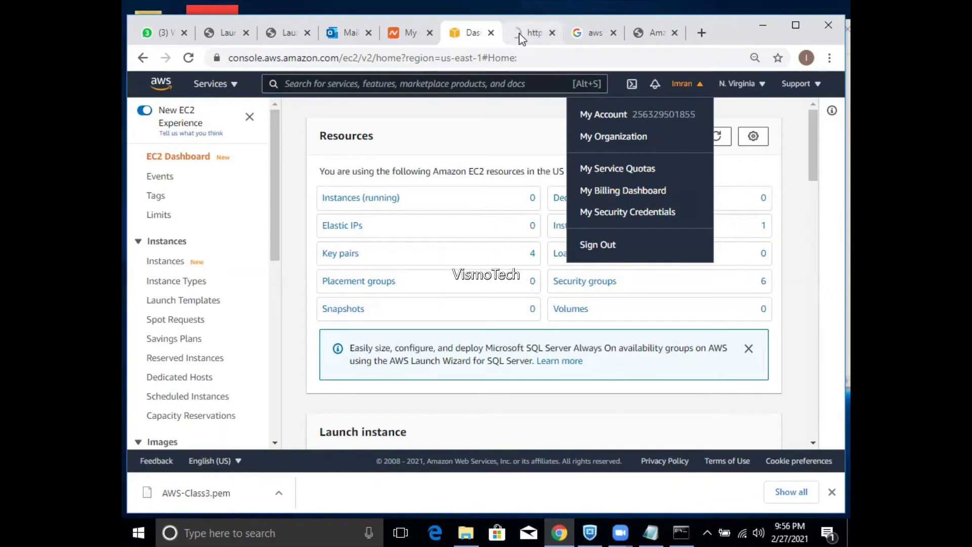
left_click(520, 34)
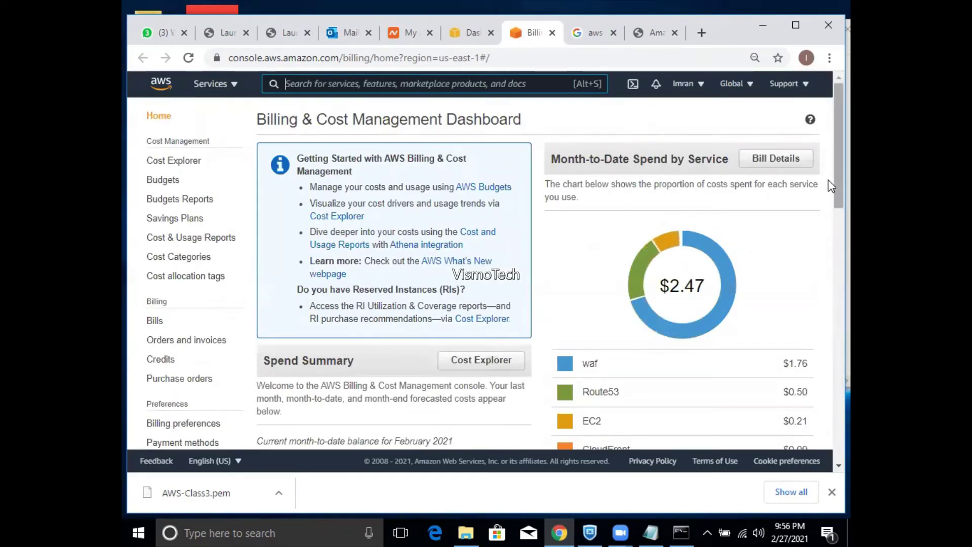
scroll(831, 186, "down", 2)
left_click_drag(831, 259, 831, 199)
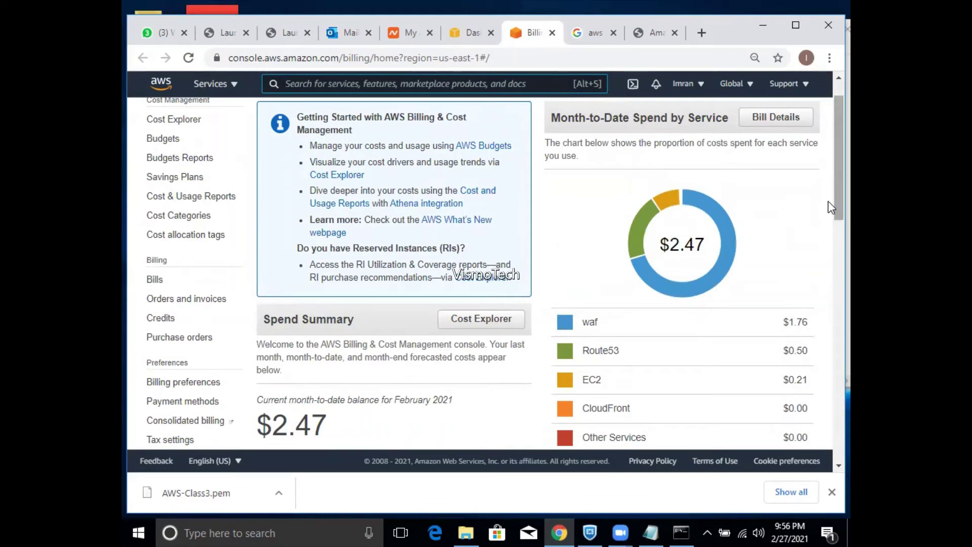
left_click(782, 127)
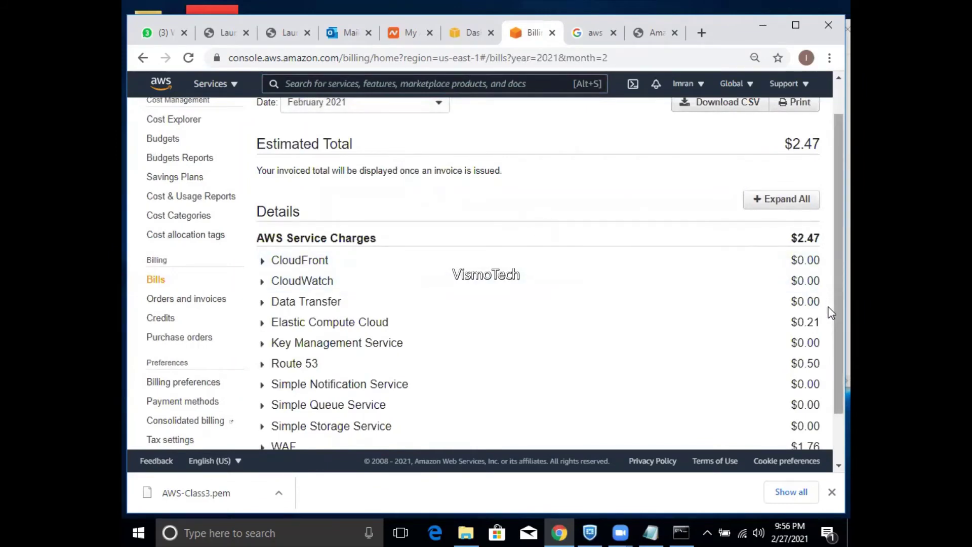
left_click_drag(831, 312, 831, 353)
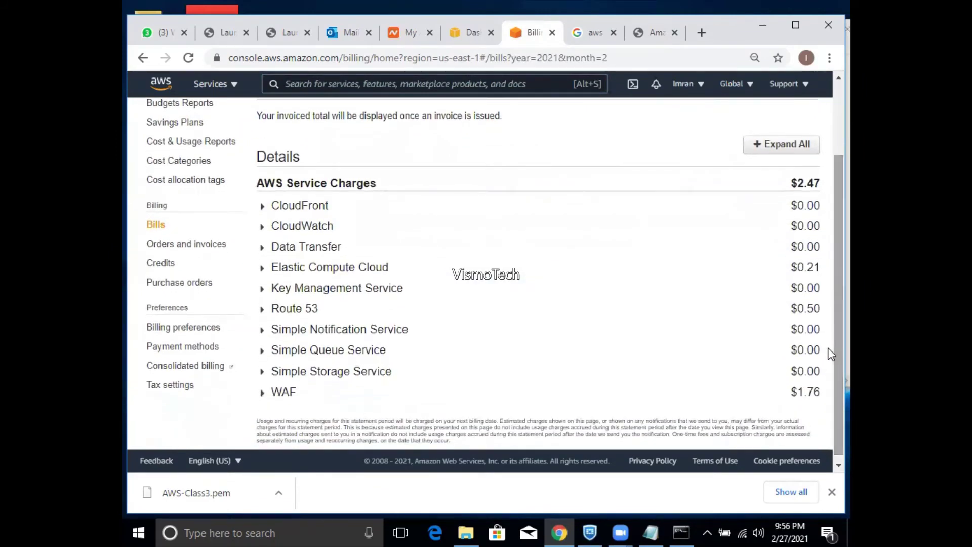
- Expand the Elastic Compute Cloud charges by region and the Route 53 charge breakdown
left_click(262, 269)
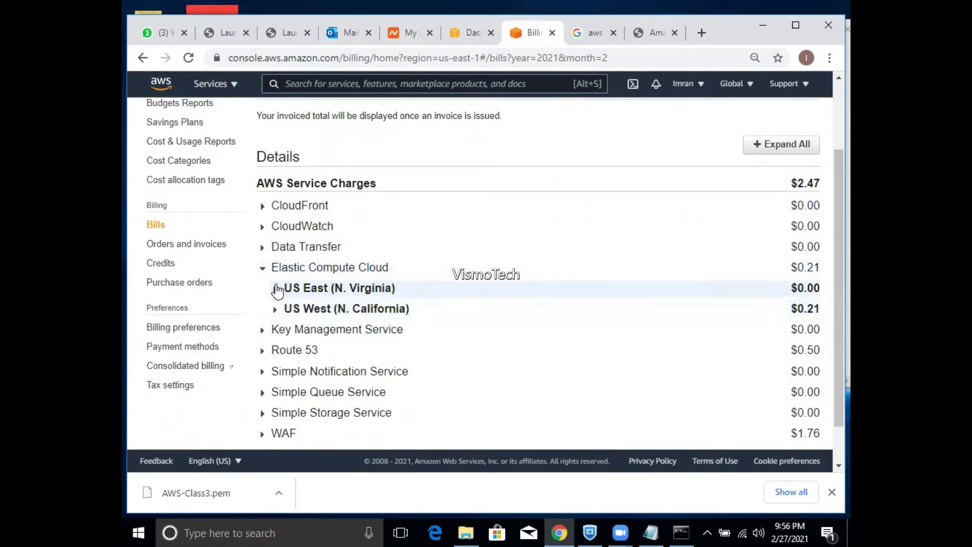
left_click(276, 289)
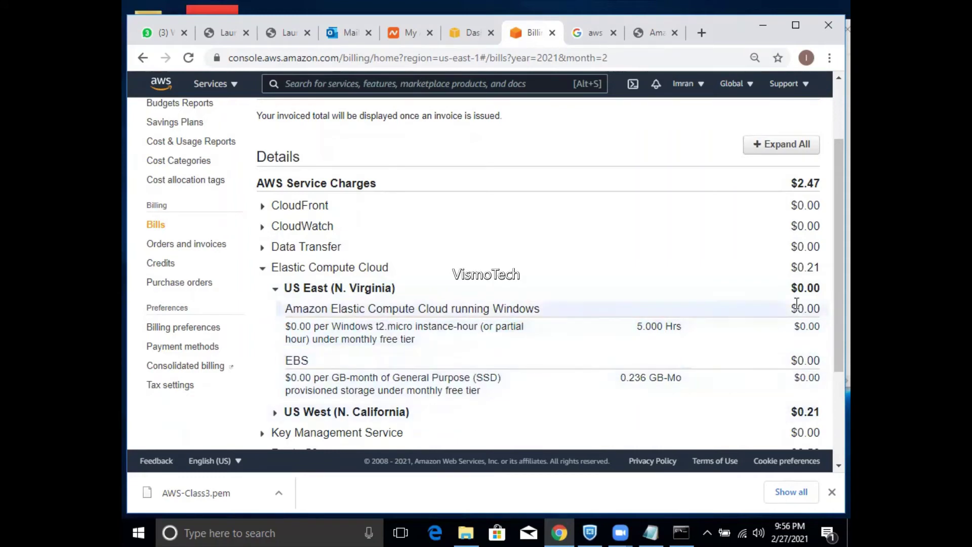
left_click_drag(831, 293, 831, 369)
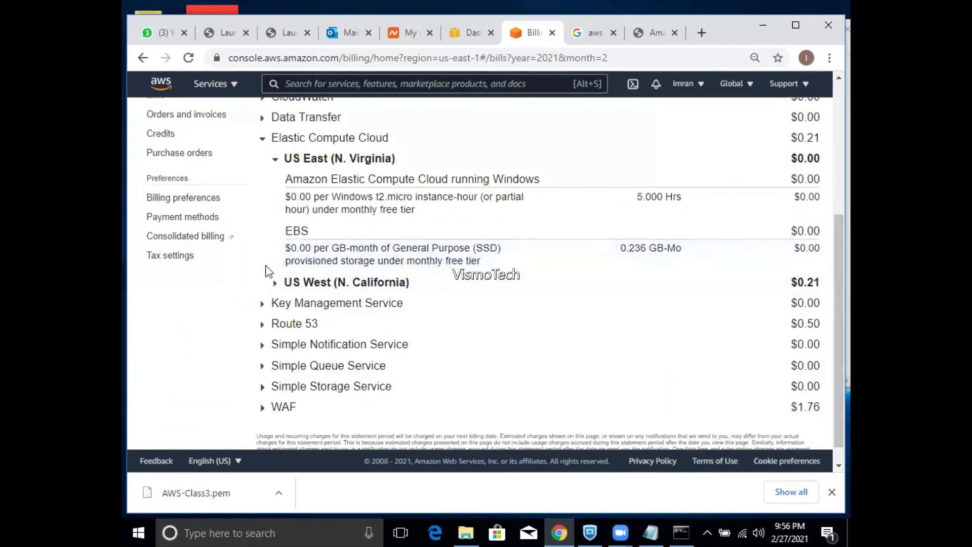
left_click(275, 282)
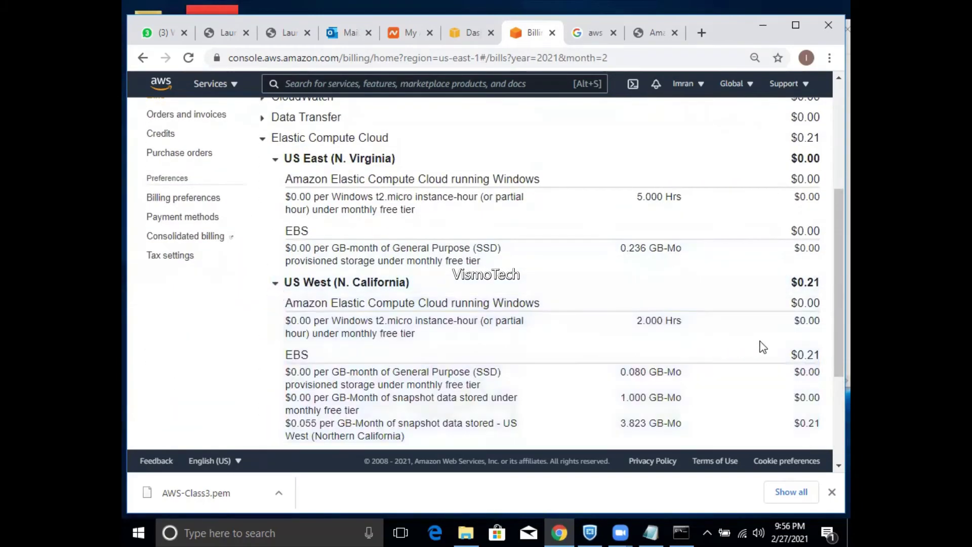
left_click_drag(831, 358, 831, 402)
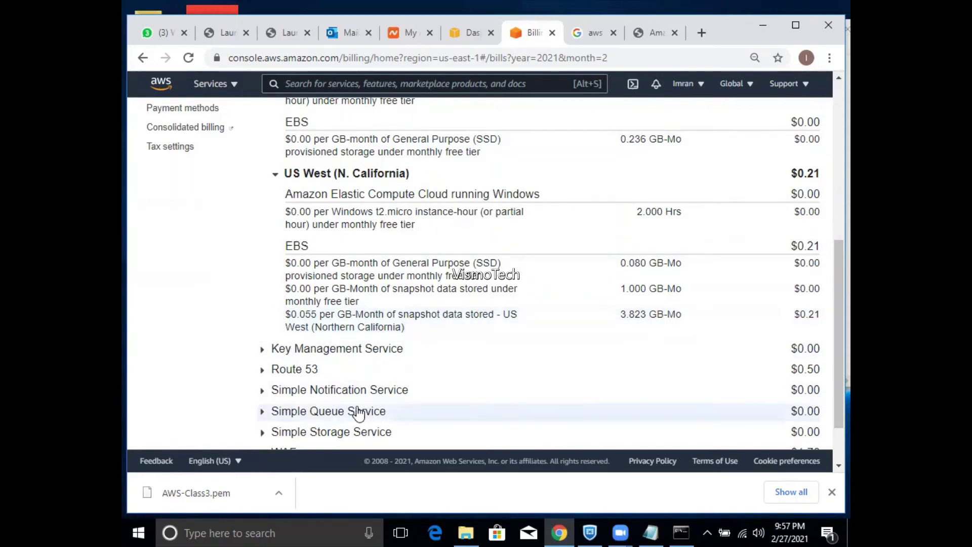
left_click(263, 372)
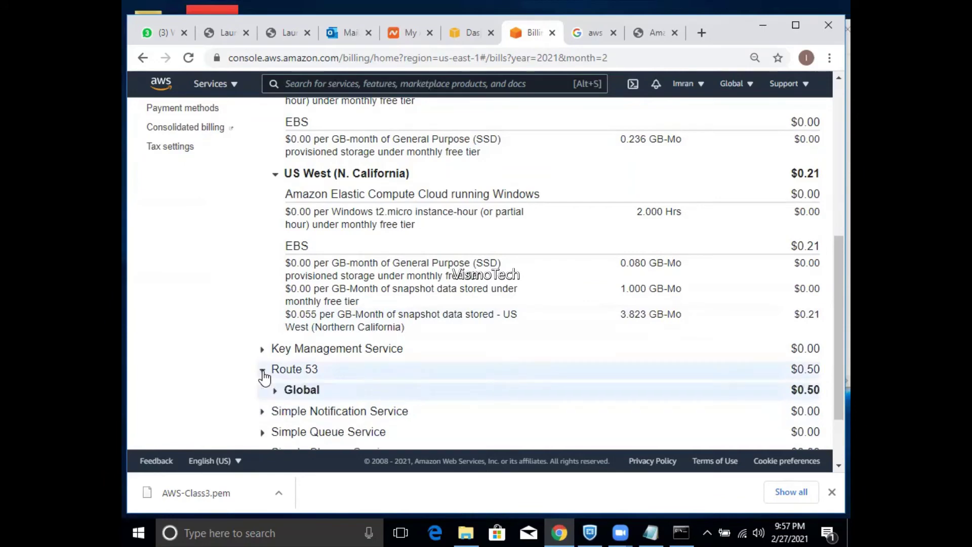
left_click(277, 395)
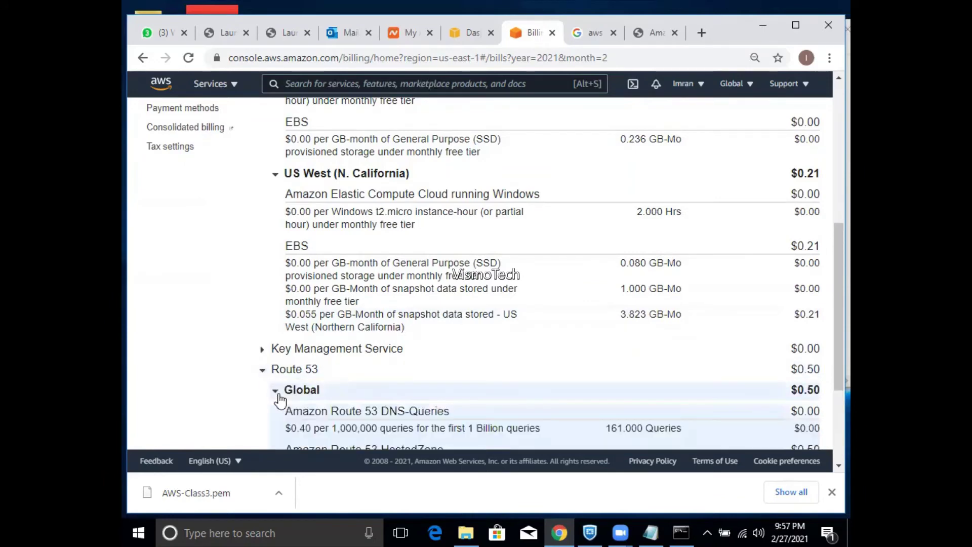
- Collapse the Route 53, US West (N. California) and Elastic Compute Cloud sections
left_click(263, 371)
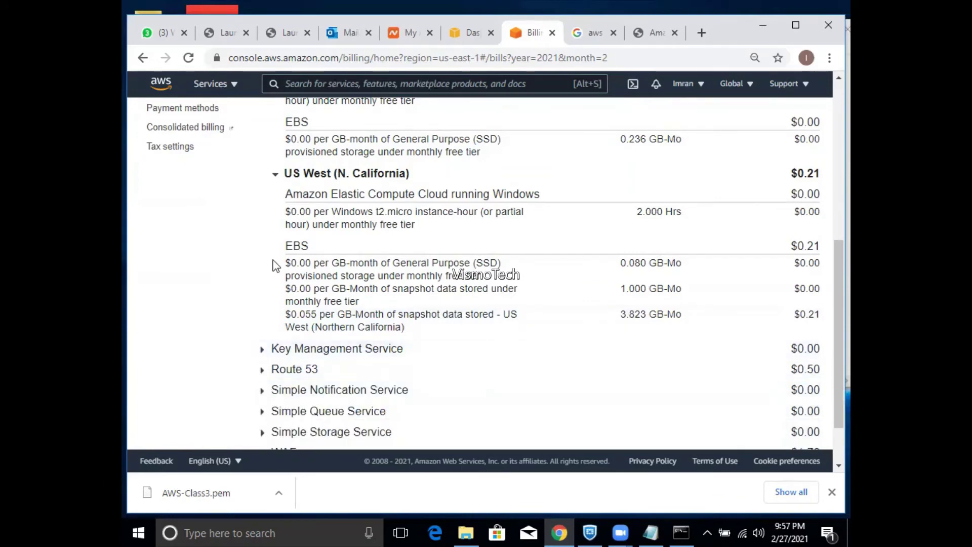
left_click(276, 174)
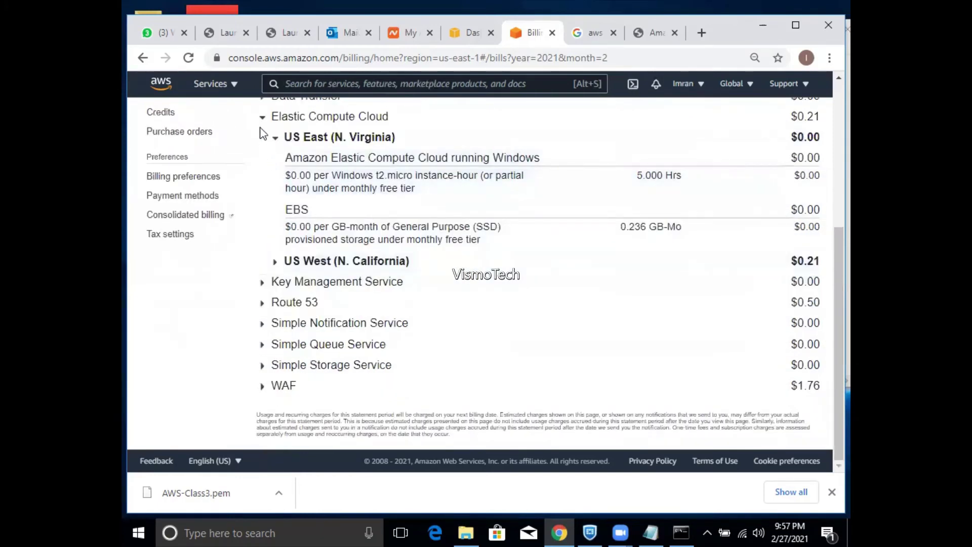
left_click(262, 117)
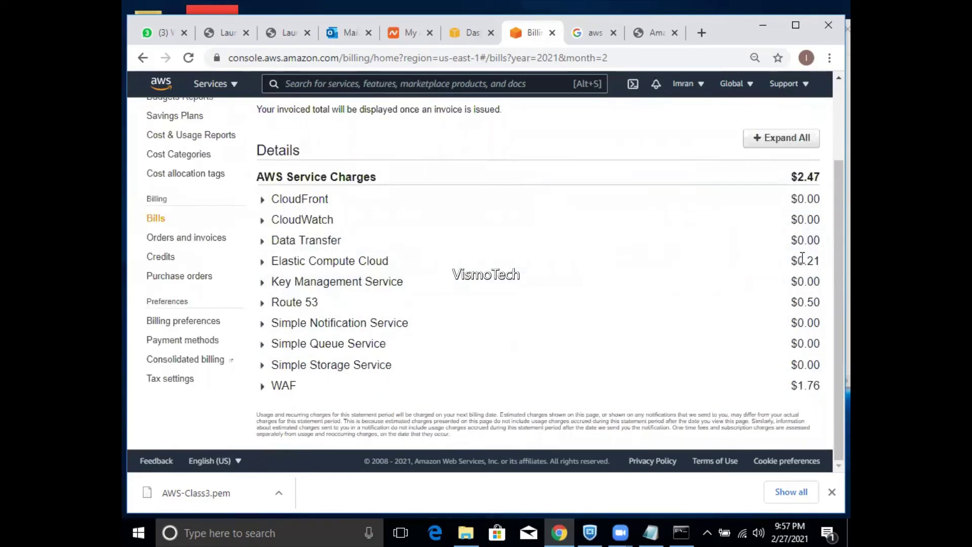
- Scroll to the top and check the billing month dropdown, keeping February 2021
left_click_drag(829, 290, 836, 242)
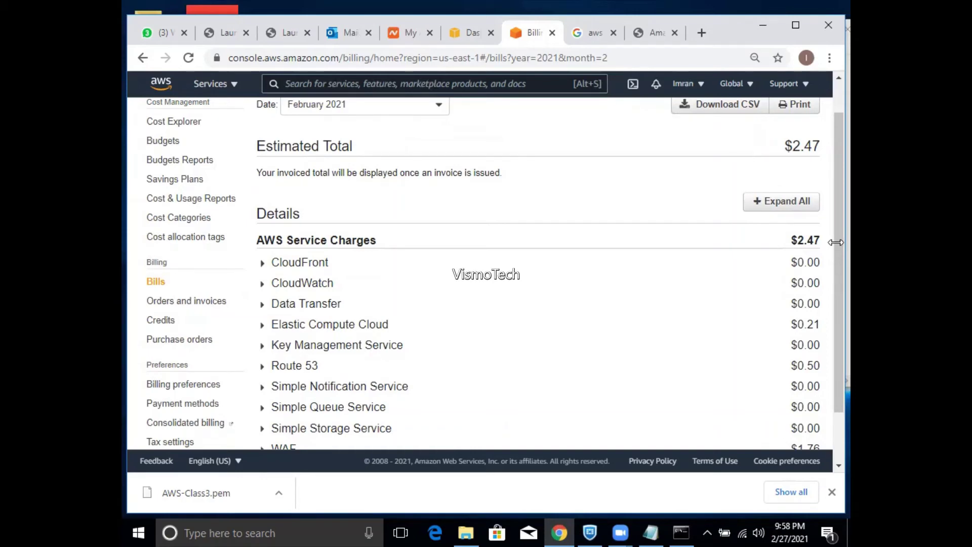
left_click_drag(833, 236, 833, 172)
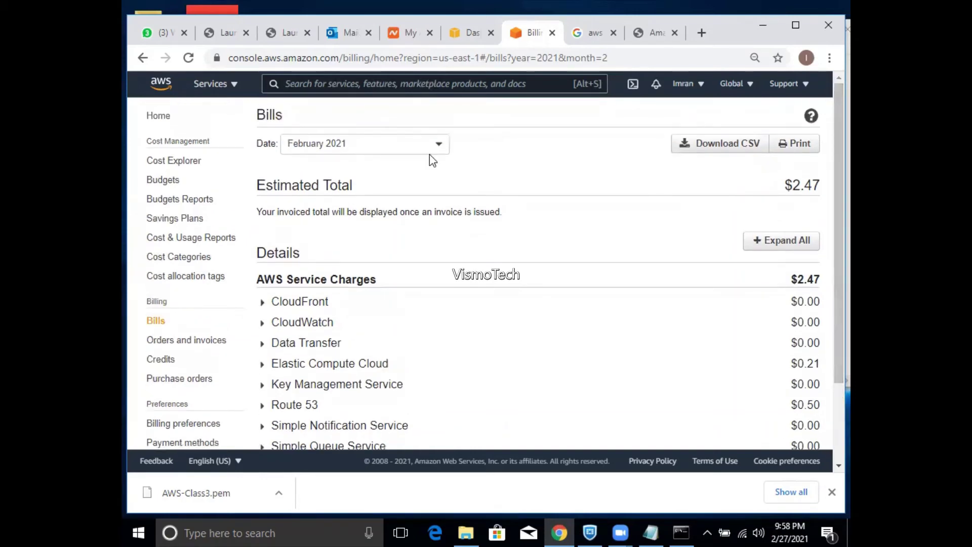
left_click(414, 147)
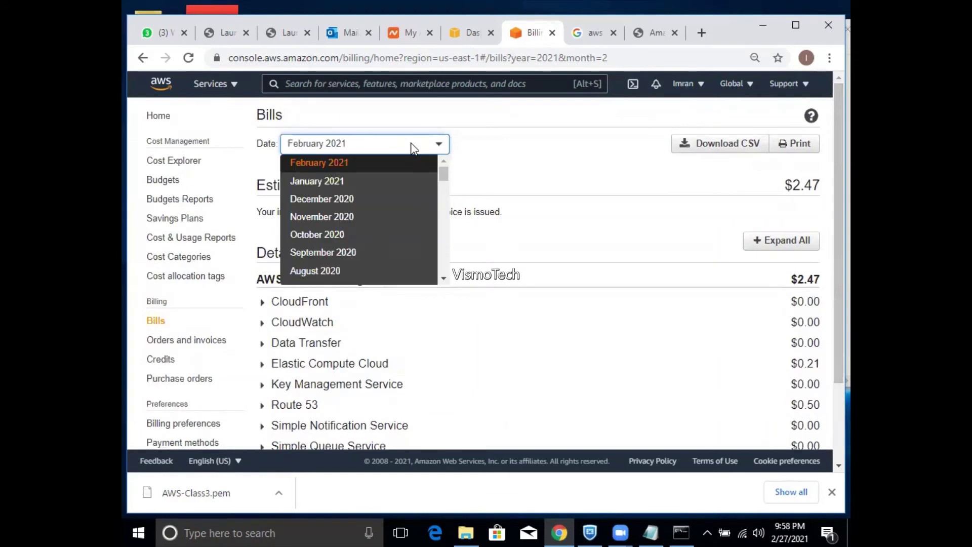
left_click(413, 147)
left_click(413, 148)
left_click(528, 134)
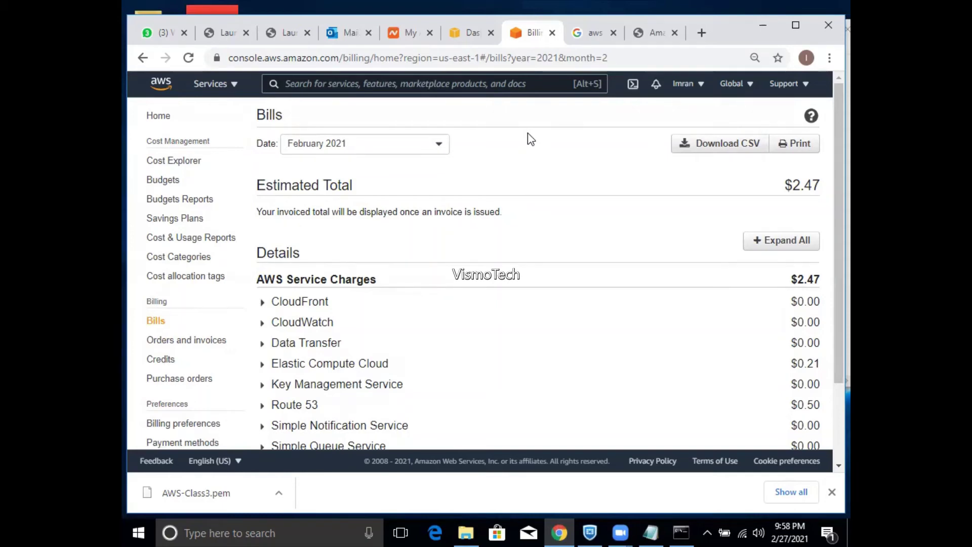
- Reload the Bills page and bring up the All services catalogue
left_click(548, 59)
key("Return")
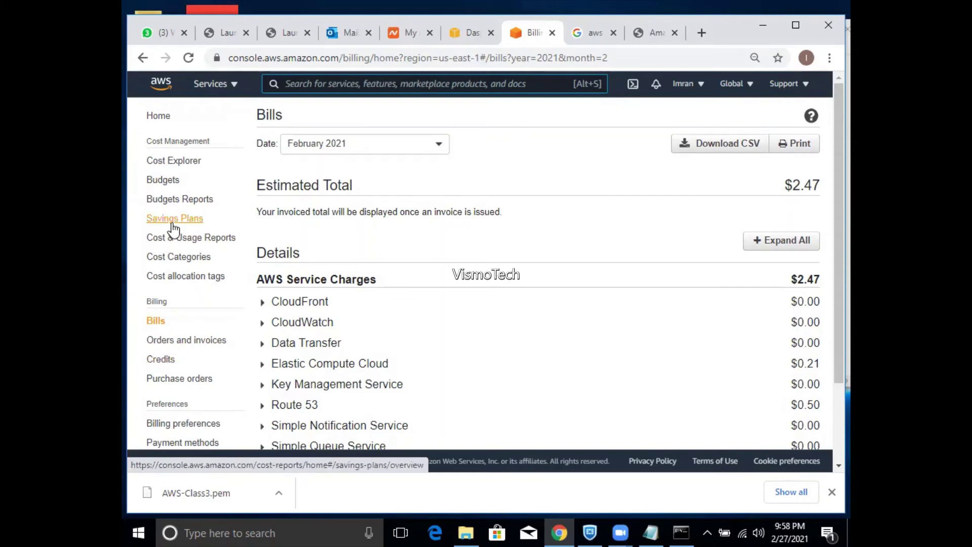
left_click(237, 84)
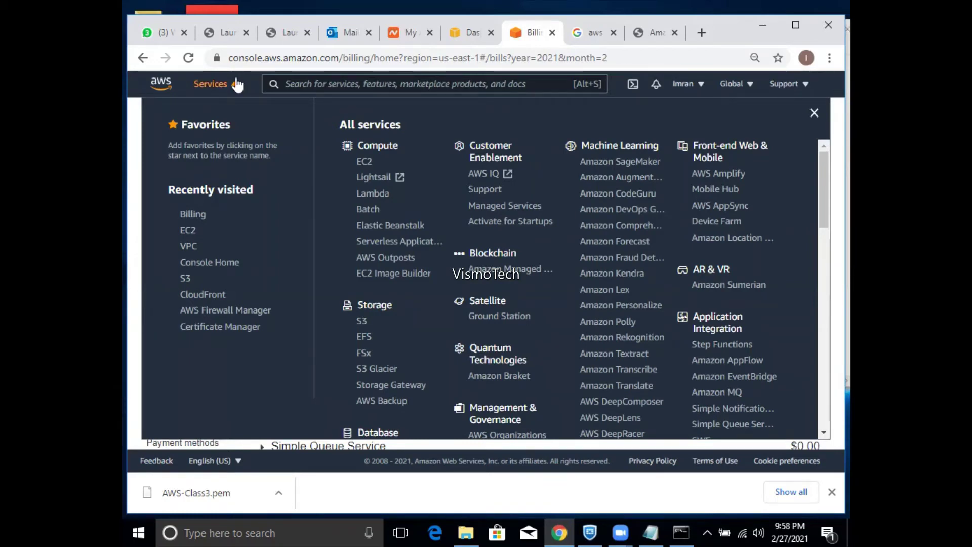
- Go to Gmail from the address bar of the Google tab
left_click(582, 34)
left_click(552, 59)
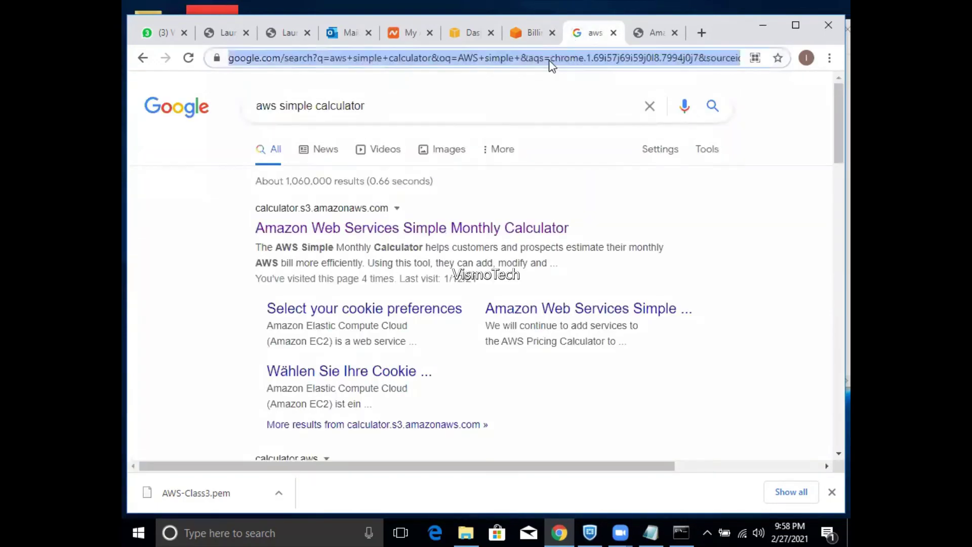
type("gmail")
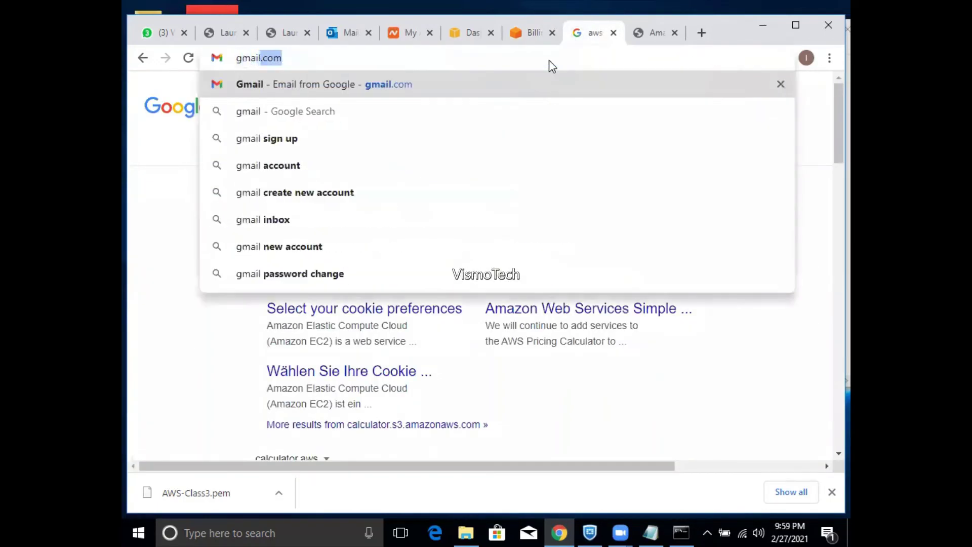
key("Return")
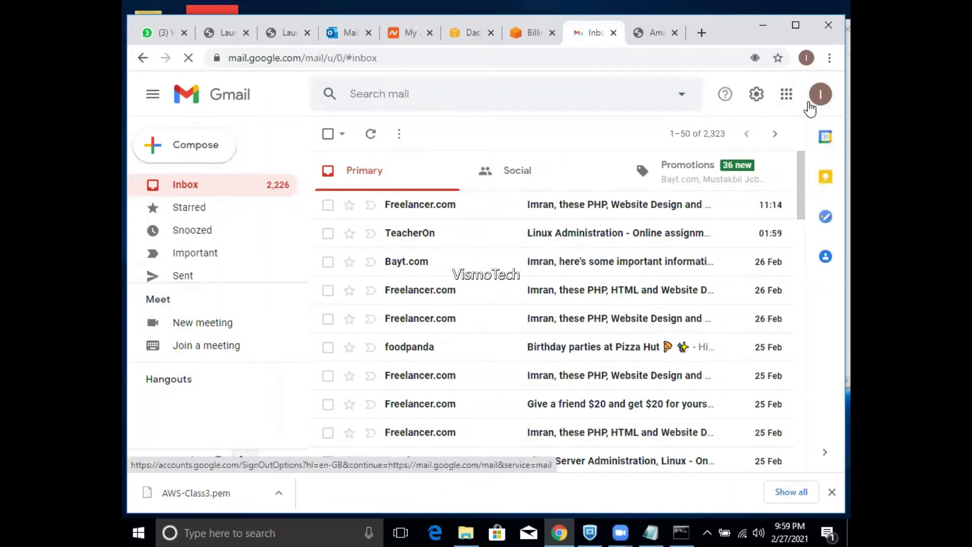
- Open Google Drive from the Google apps grid
left_click(819, 95)
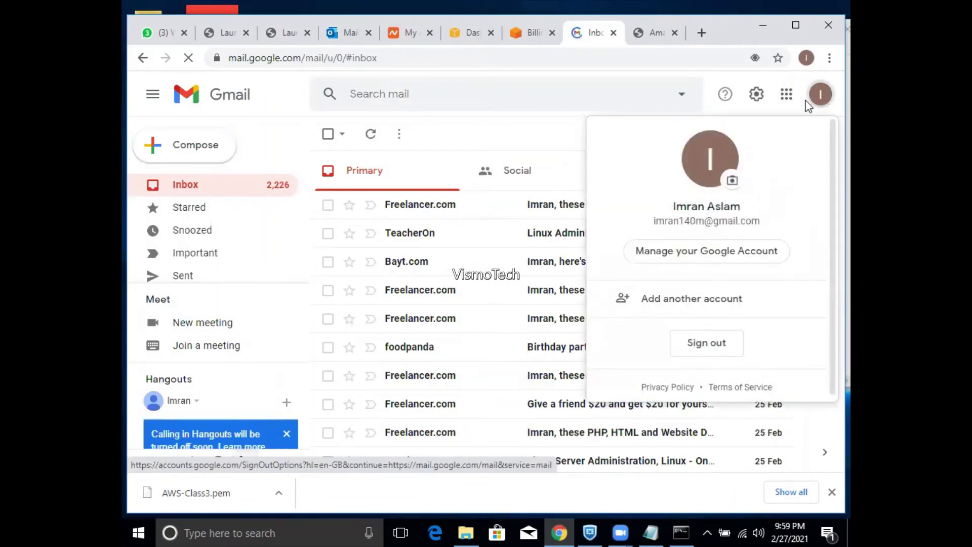
left_click(788, 96)
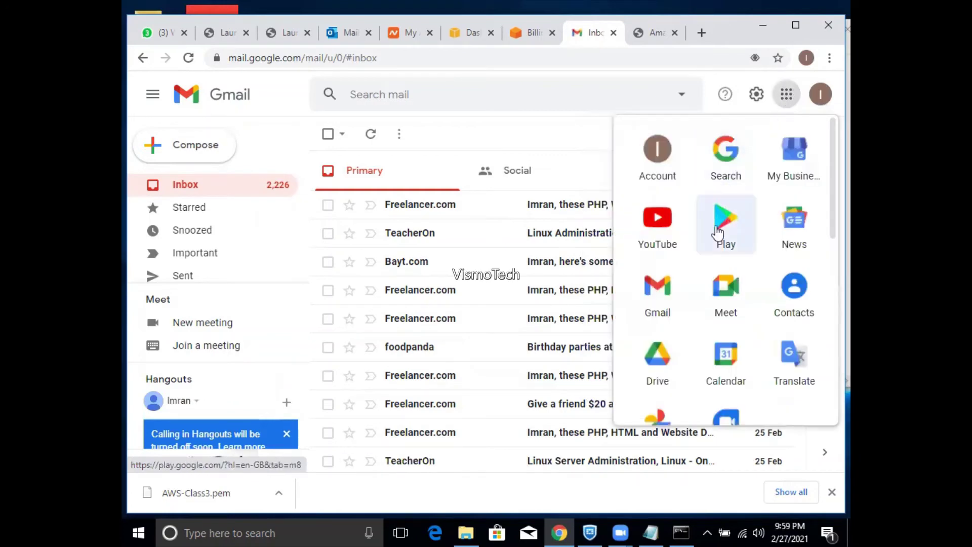
left_click(656, 367)
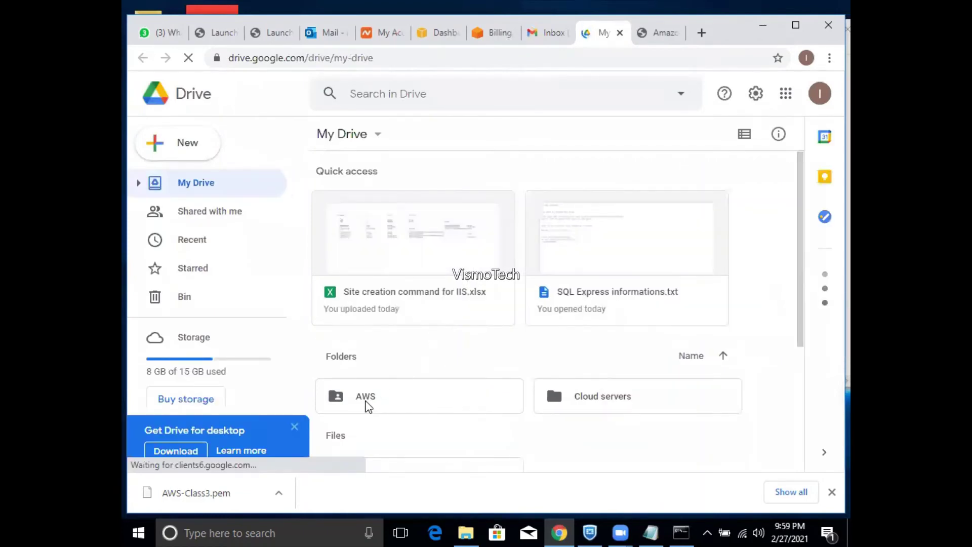
- Browse to AWS > Scripting > SQL and preview the restore-database permissions .txt note
left_click(368, 403)
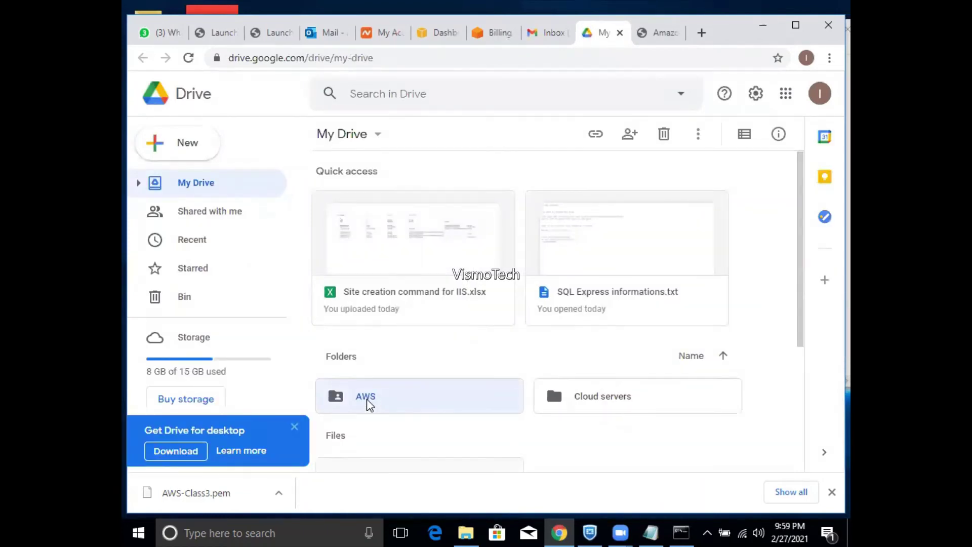
double_click(367, 401)
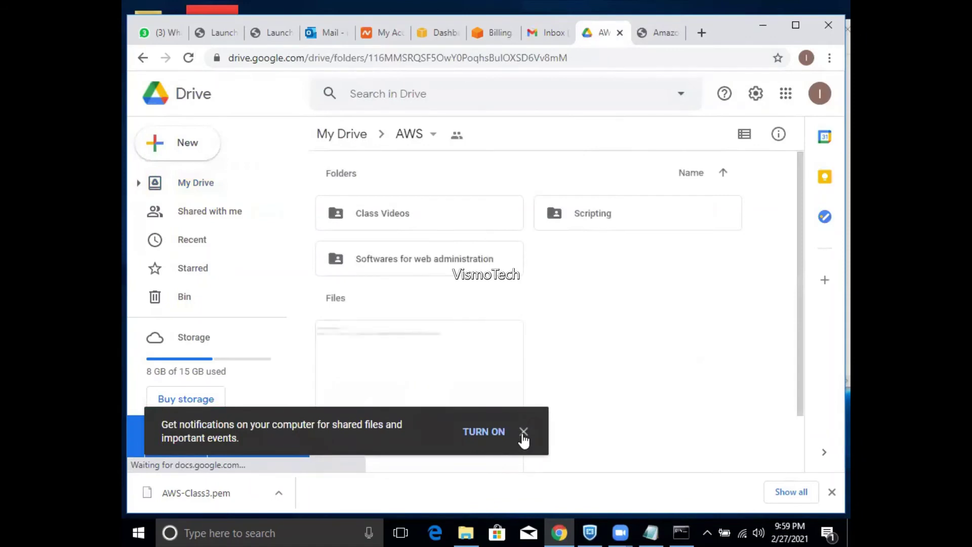
left_click(522, 433)
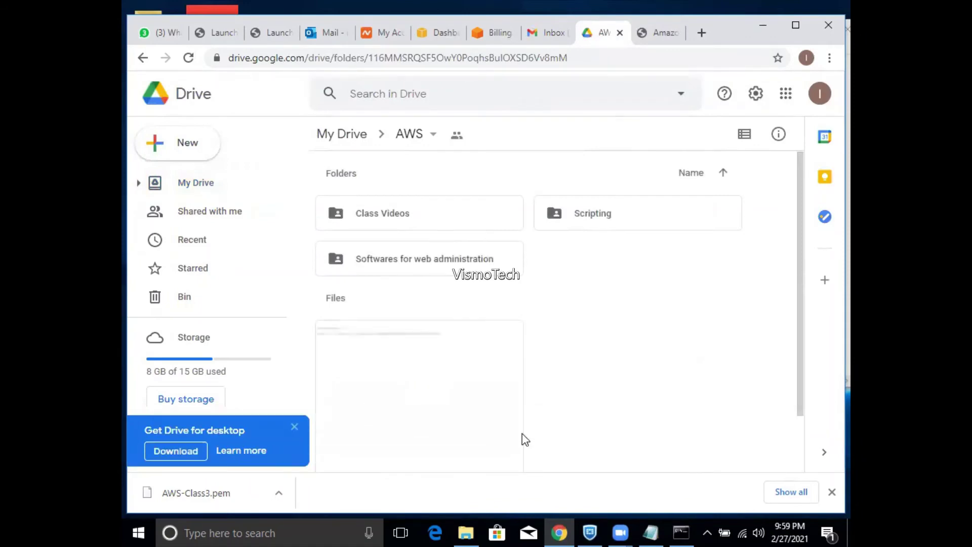
double_click(593, 222)
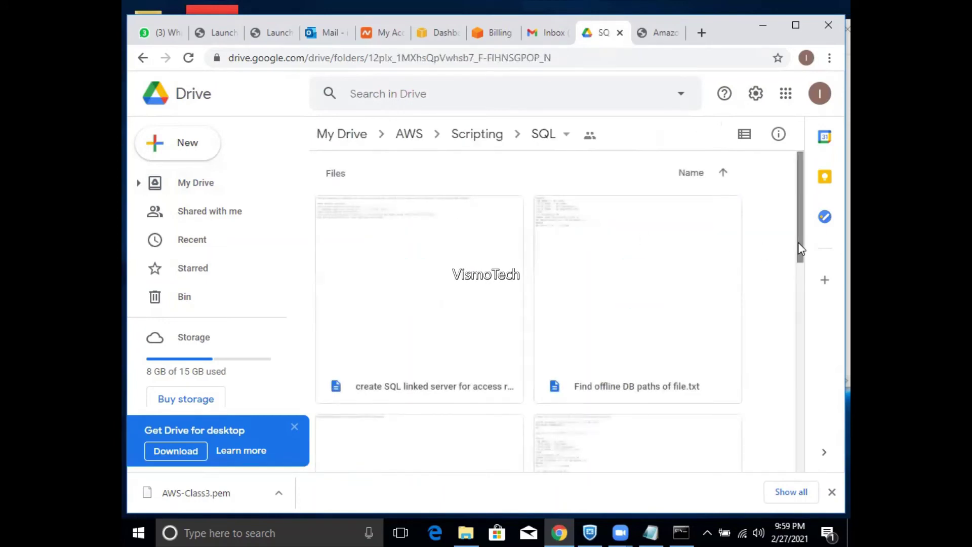
left_click_drag(798, 242, 792, 430)
left_click(608, 274)
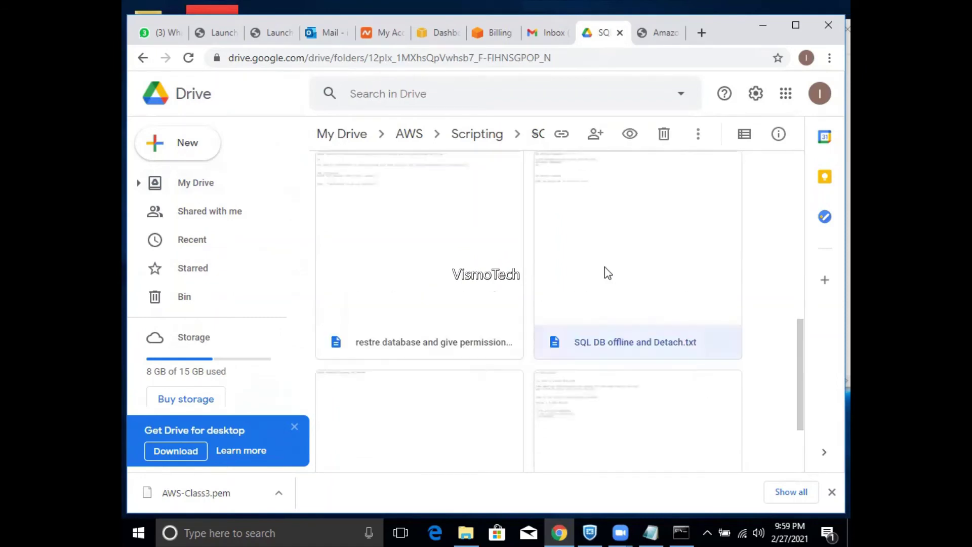
double_click(449, 298)
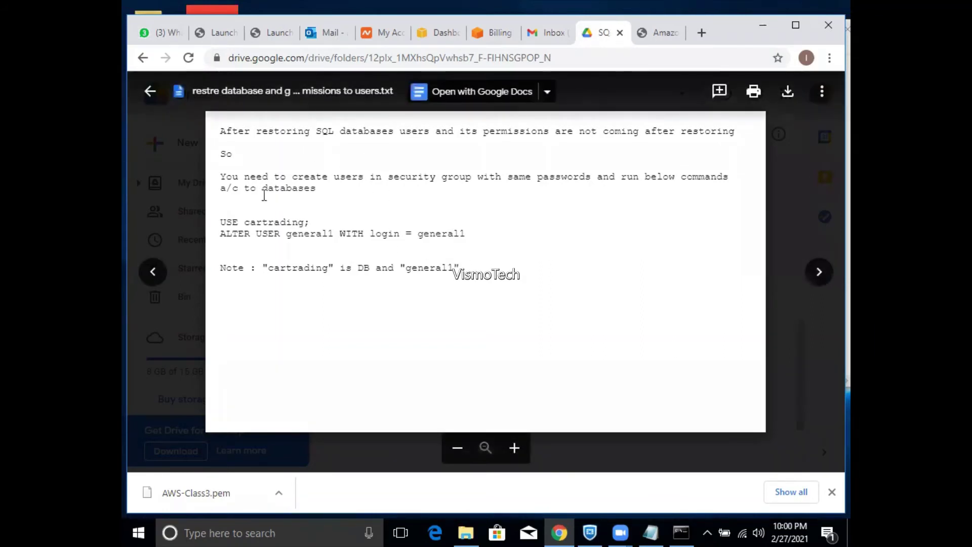
- Highlight the USE cartrading and ALTER USER lines, then star the note with the s shortcut
left_click_drag(468, 232, 215, 233)
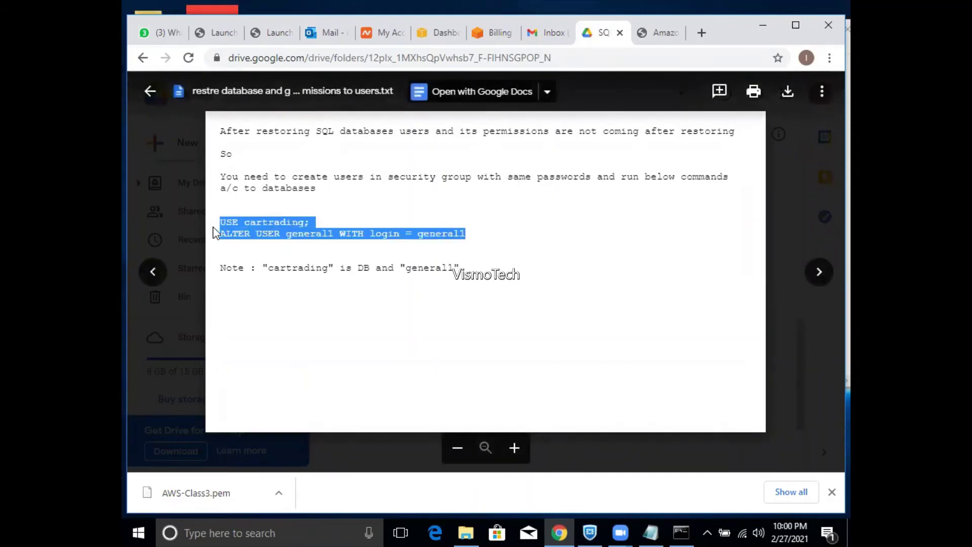
left_click(369, 223)
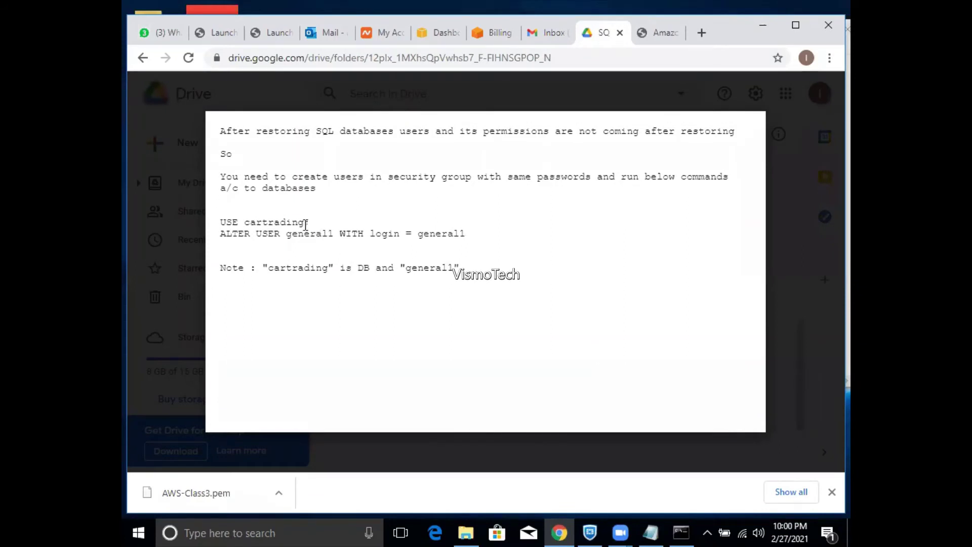
left_click_drag(306, 224, 247, 226)
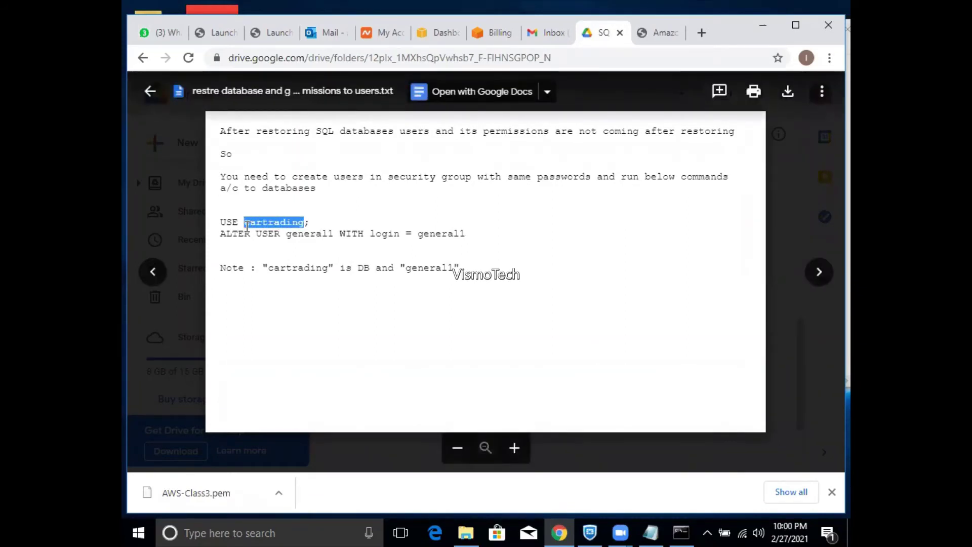
key("s")
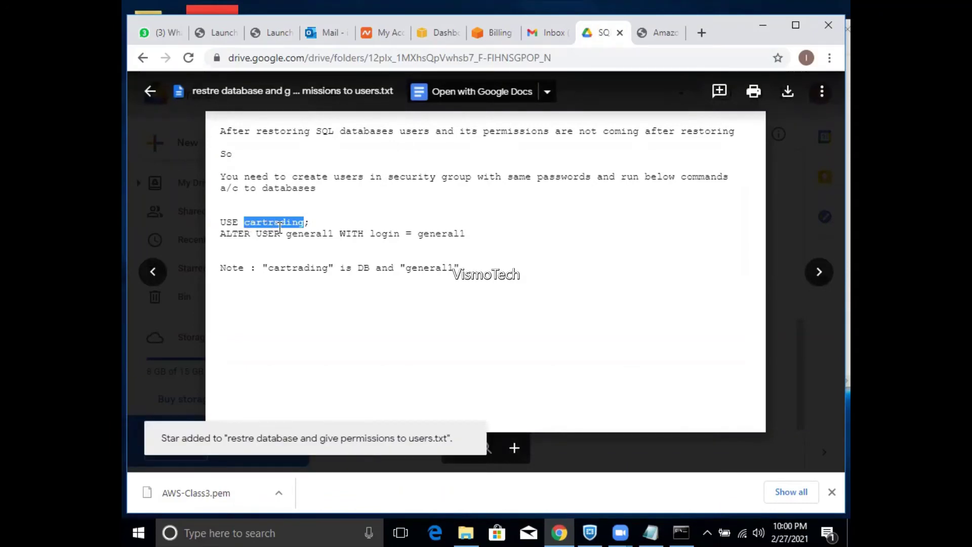
left_click(280, 228)
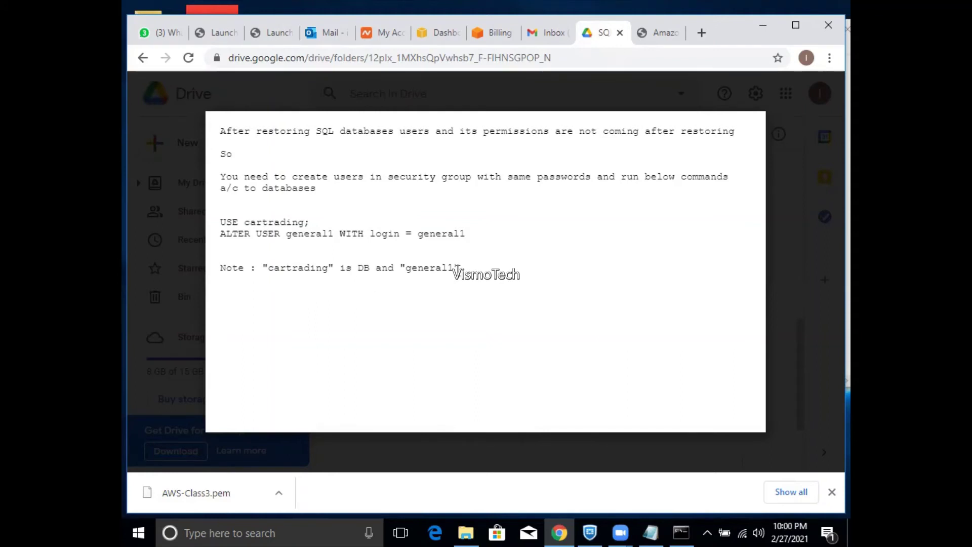
mouse_move(441, 262)
mouse_move(480, 349)
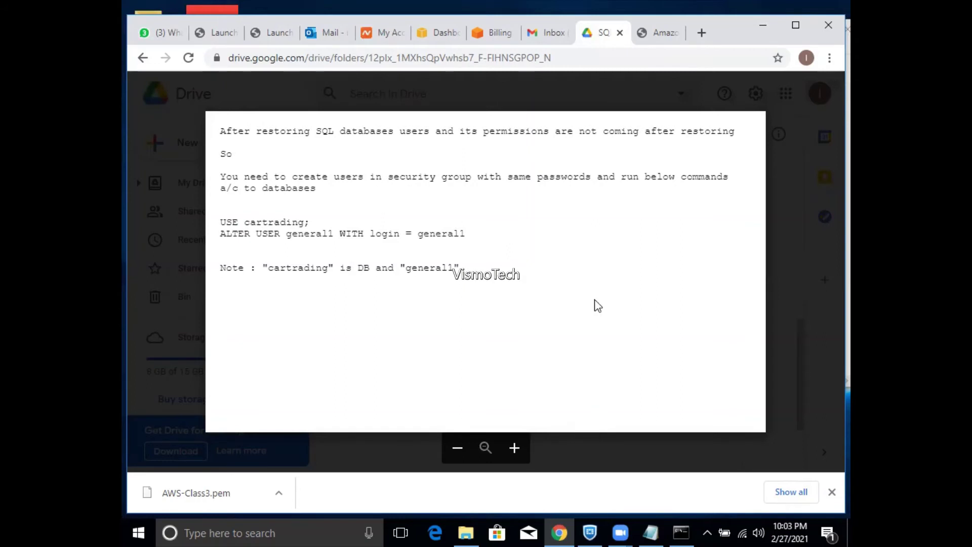
- Return to the EC2 dashboard tab and open the Instances (running) list
left_click(429, 35)
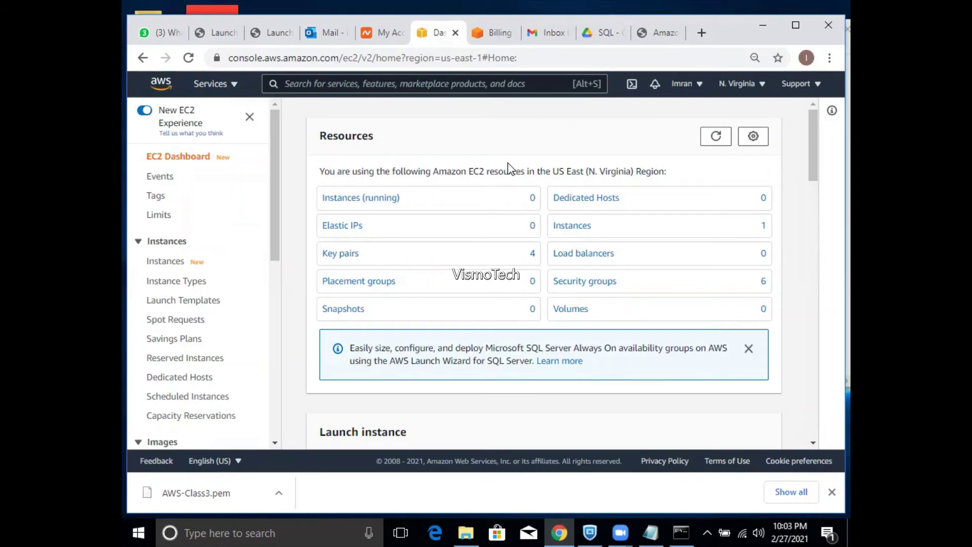
left_click(397, 198)
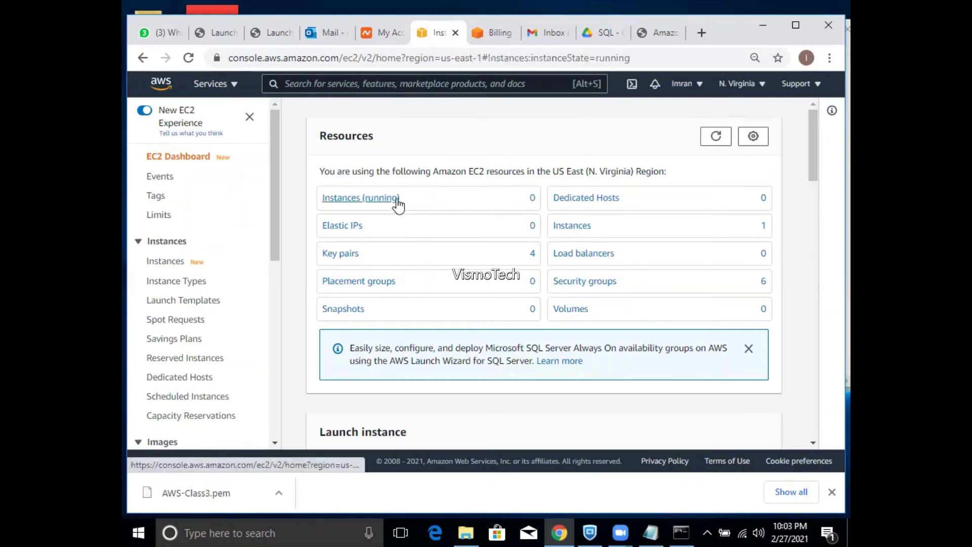
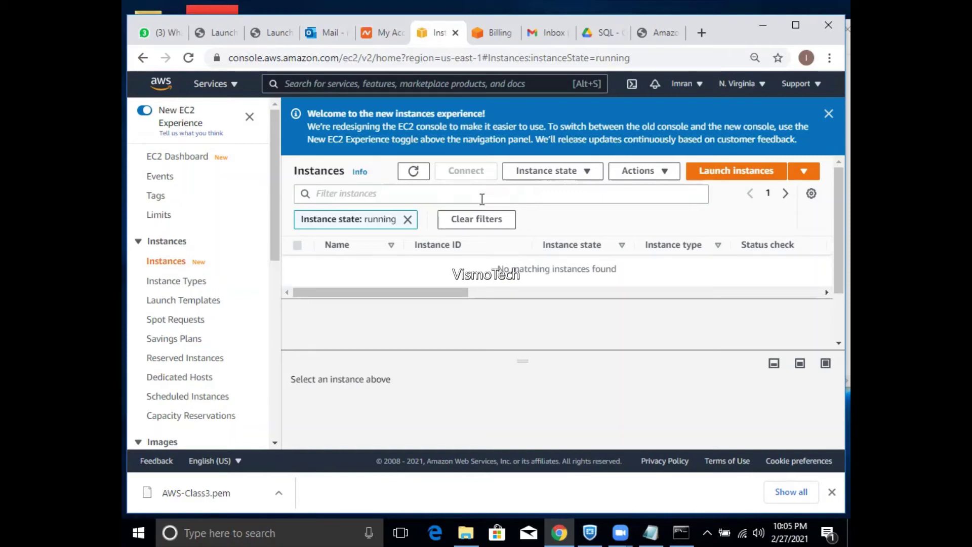
- Clear the 'Instance state: running' filter to reveal the terminated t3a.xlarge SQL instance
left_click(176, 266)
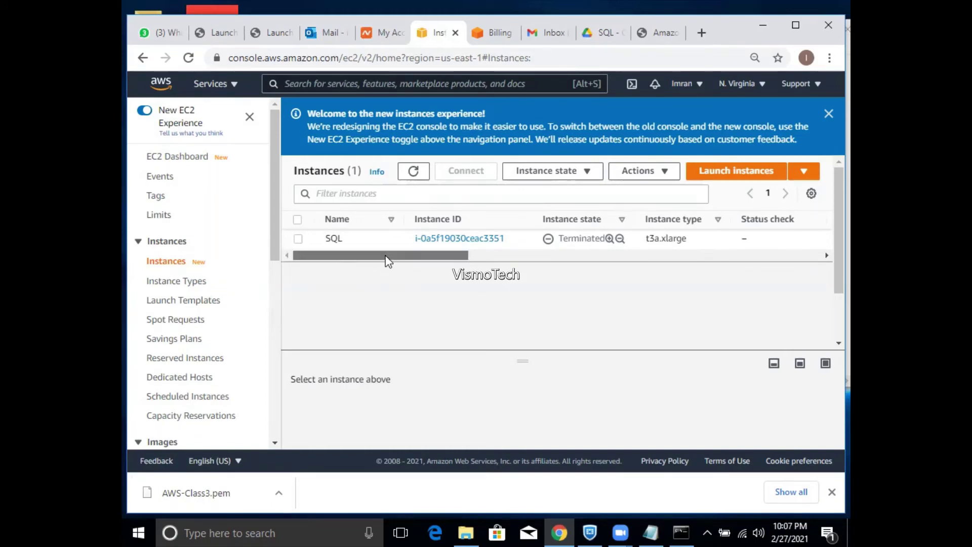
left_click_drag(387, 257, 330, 284)
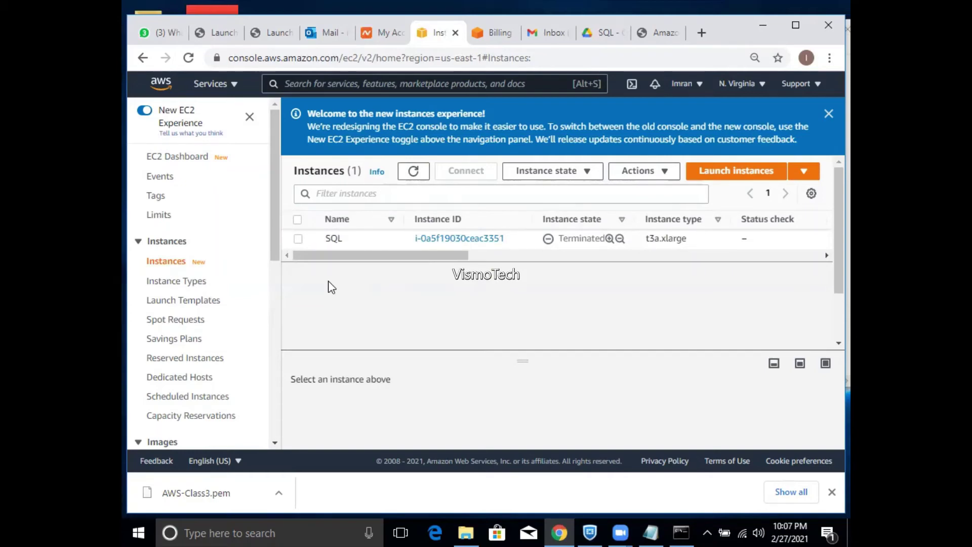
- In the Notepad notes, add a '=' separator row and lines for SQL 1433, http 80 and https
left_click(652, 532)
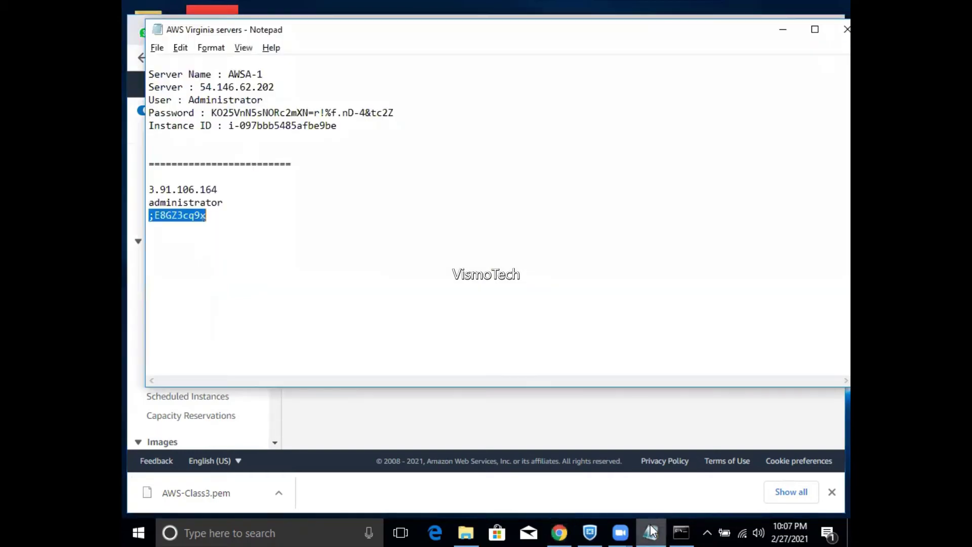
left_click(356, 252)
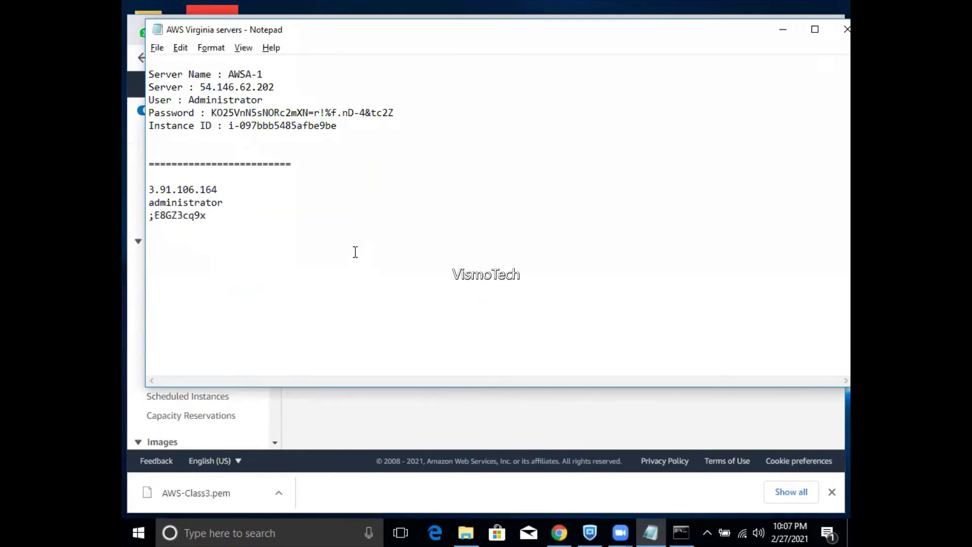
type("================")
key("Return")
key("Return")
type("SQL 14")
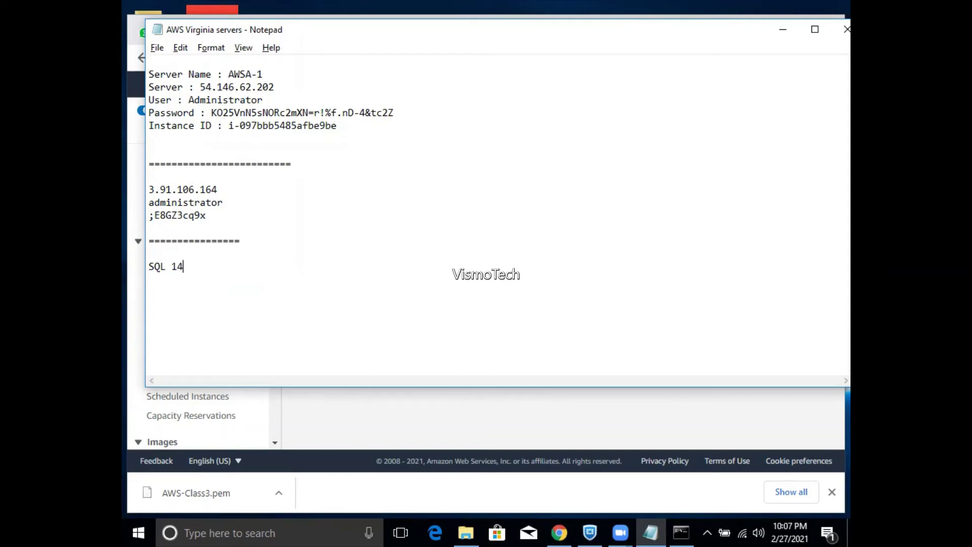
type("33")
key("Return")
type("http 80")
key("Return")
type("https")
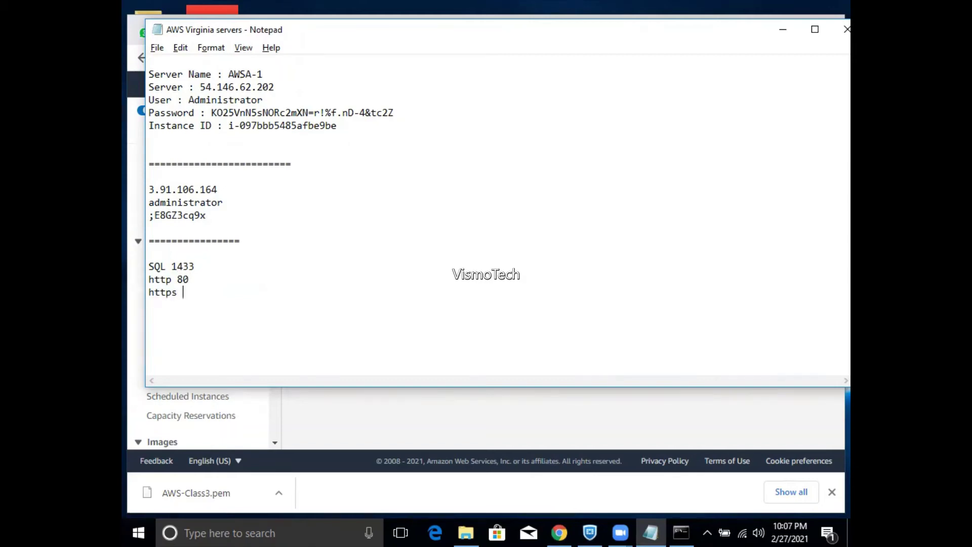
type(" 143")
key("Return")
- Add mongo 27017, correct the https port to 443, and append imap 143
type("mongo")
key("Return")
type("2701")
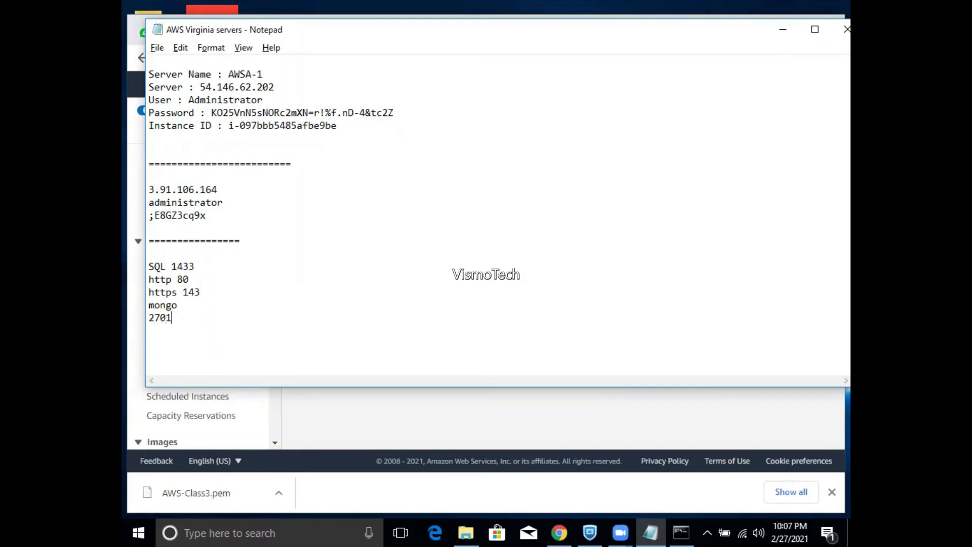
type("7")
left_click(192, 294)
key("BackSpace")
type("4")
left_click(185, 324)
key("Return")
type("imap 143")
- Search Google for 'https port' in a new Chrome tab
left_click(566, 527)
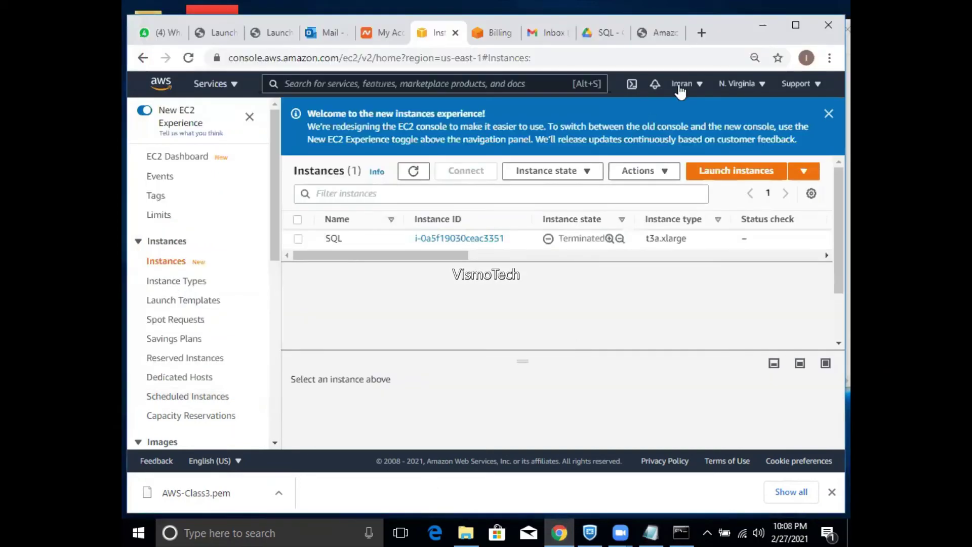
left_click(702, 32)
left_click(629, 58)
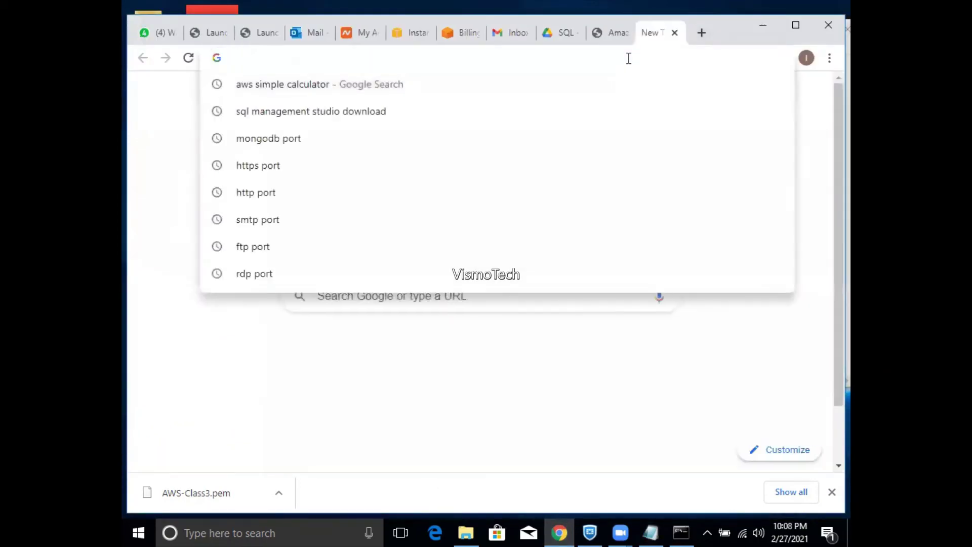
type("https po")
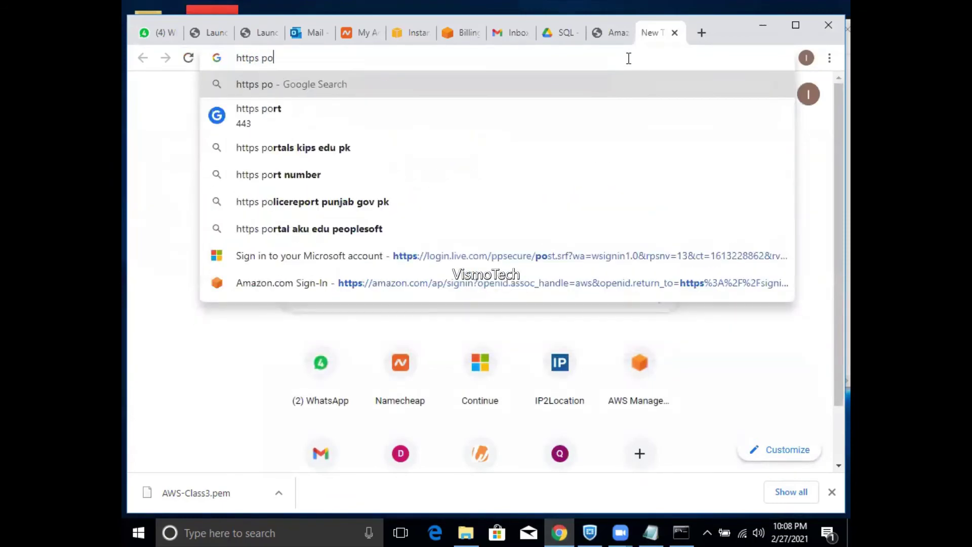
type("rt")
key("Return")
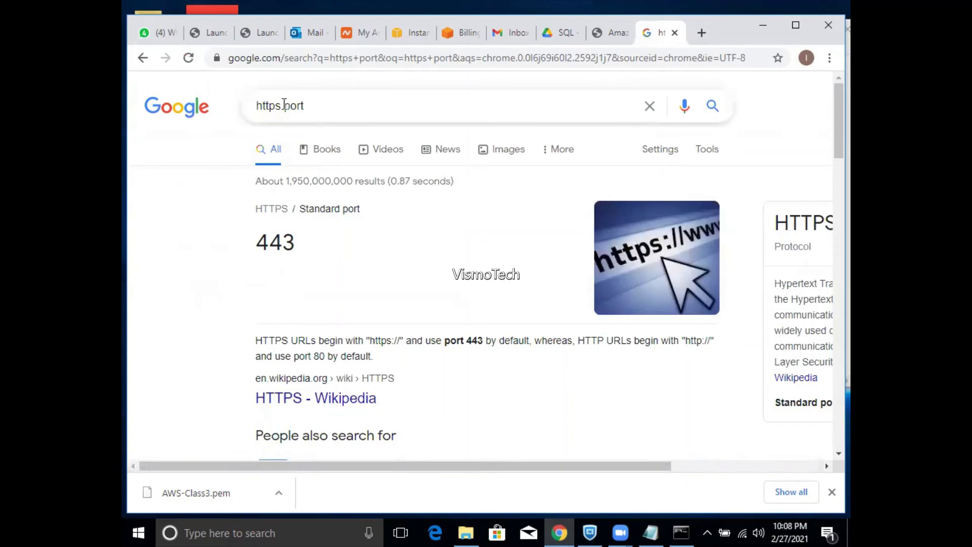
- Change the query to 'imap port', mark port 143 in the answer, and minimise Chrome
left_click_drag(281, 104, 235, 113)
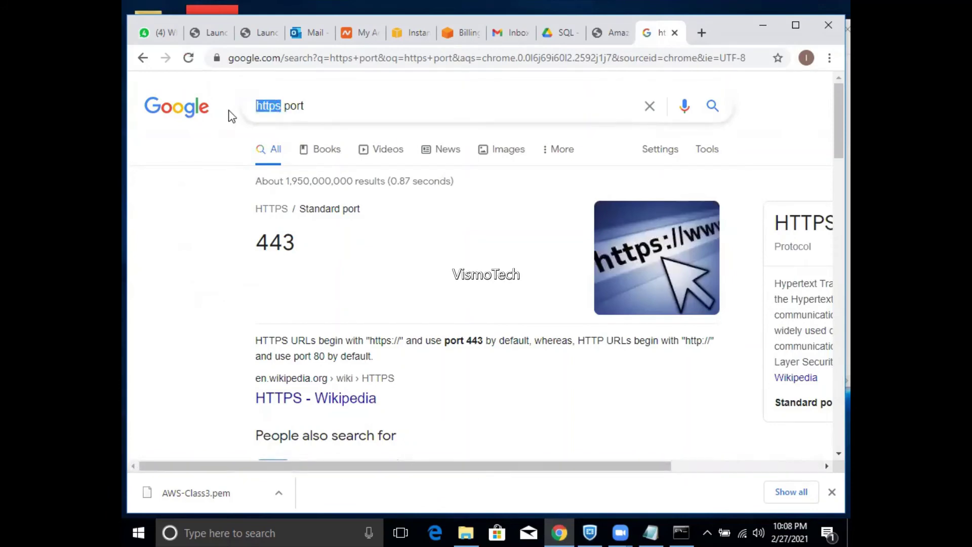
type("imap")
key("Return")
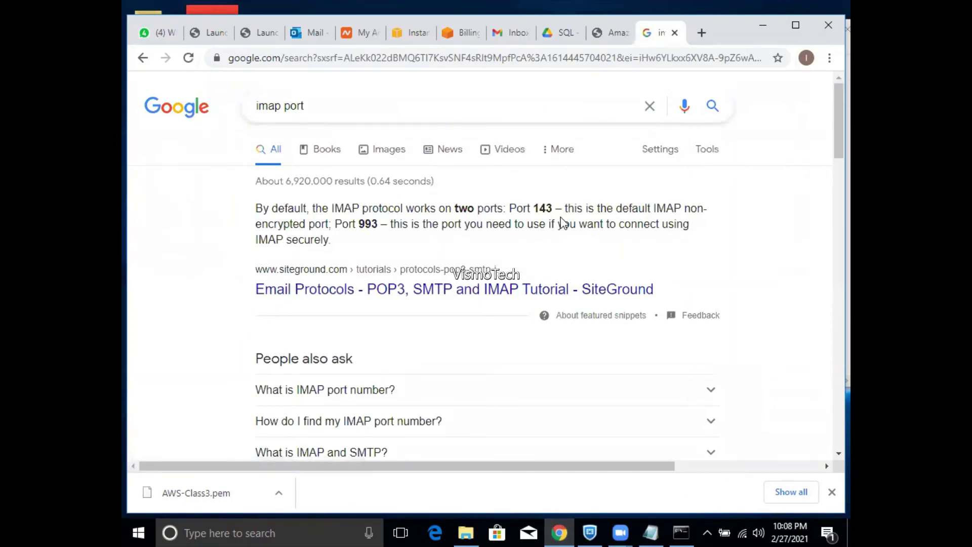
left_click_drag(554, 208, 523, 209)
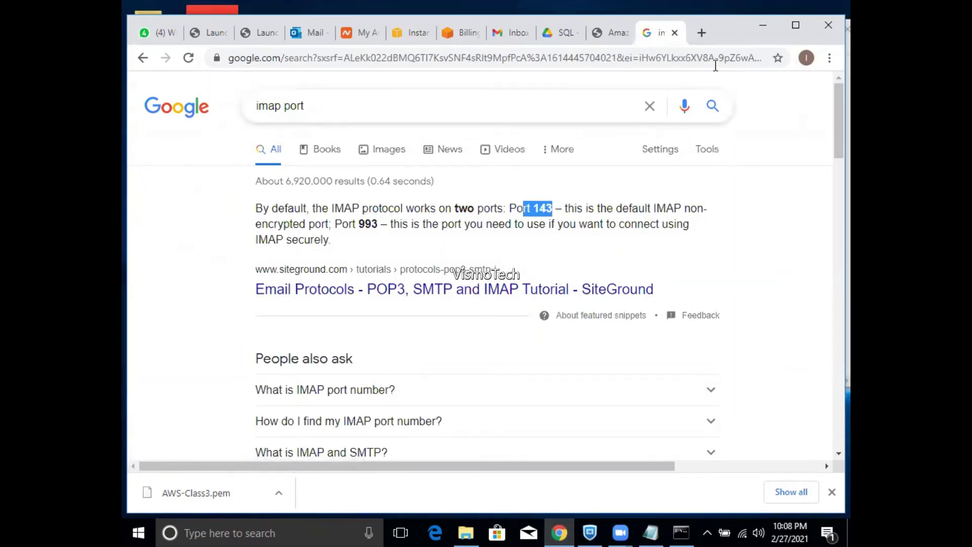
left_click(763, 26)
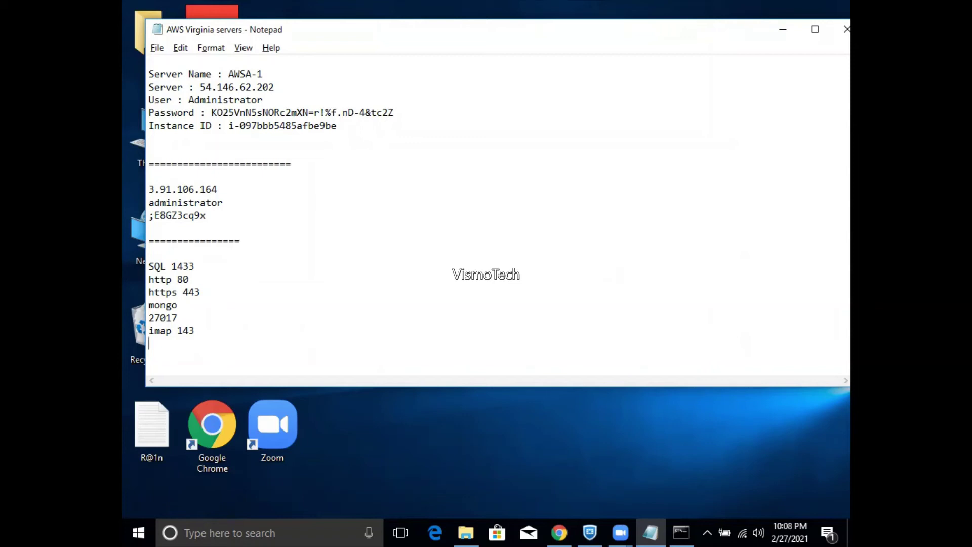
- Add rdp 3389 at the end of the notes and insert imaps 993 below imap 143
type("rdp ")
type("338")
type("9")
key("Return")
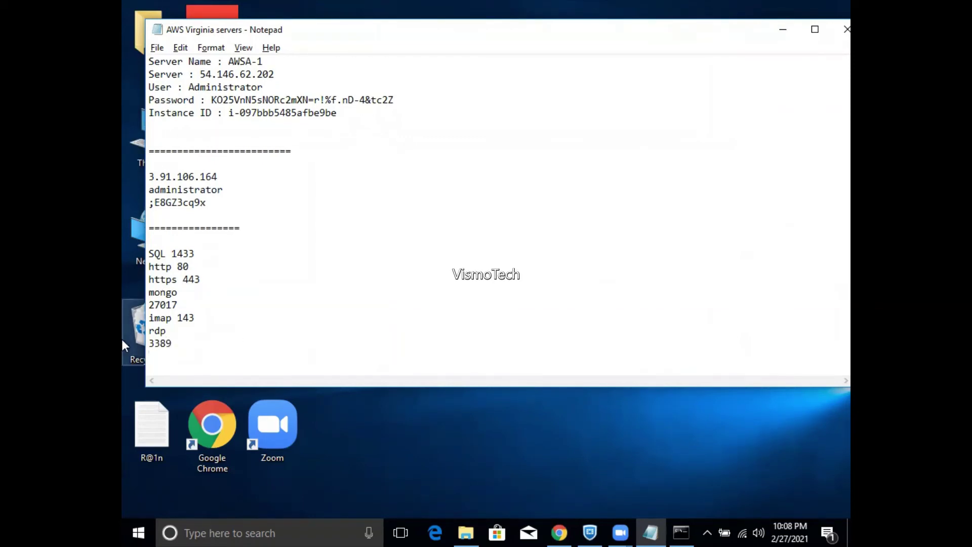
left_click(194, 318)
key("Return")
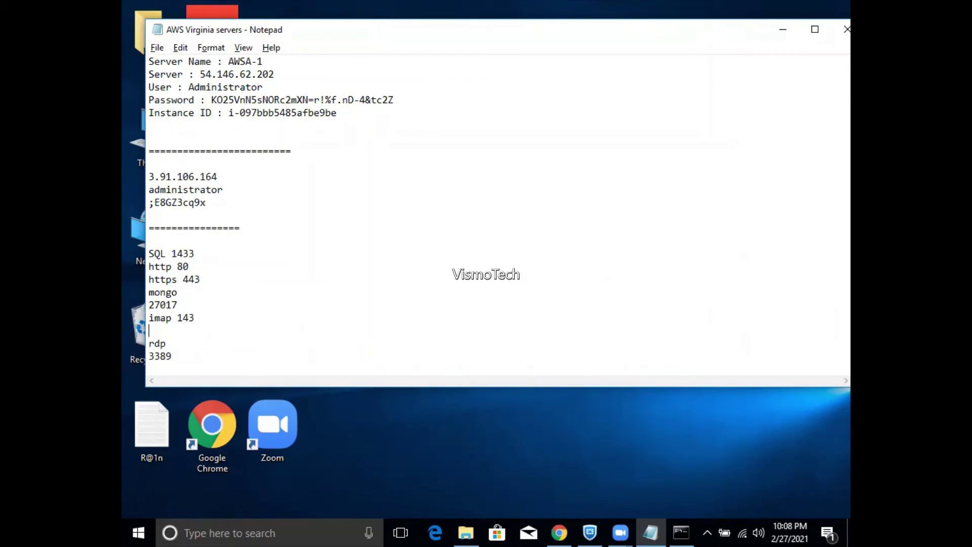
type("imaps 993")
- Return to Google's imap port results listing ports 143 and 993, and select the old query
left_click(181, 356)
left_click(559, 532)
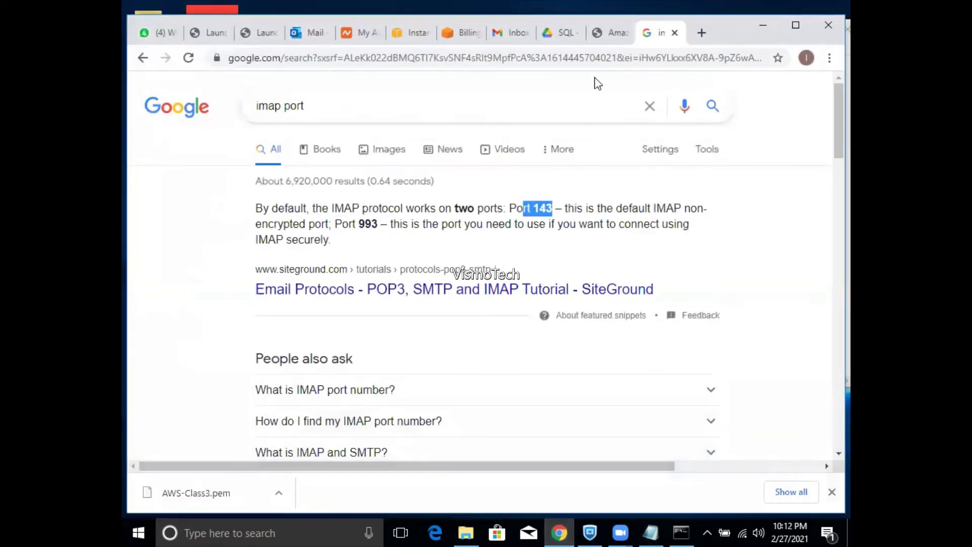
left_click_drag(490, 104, 252, 127)
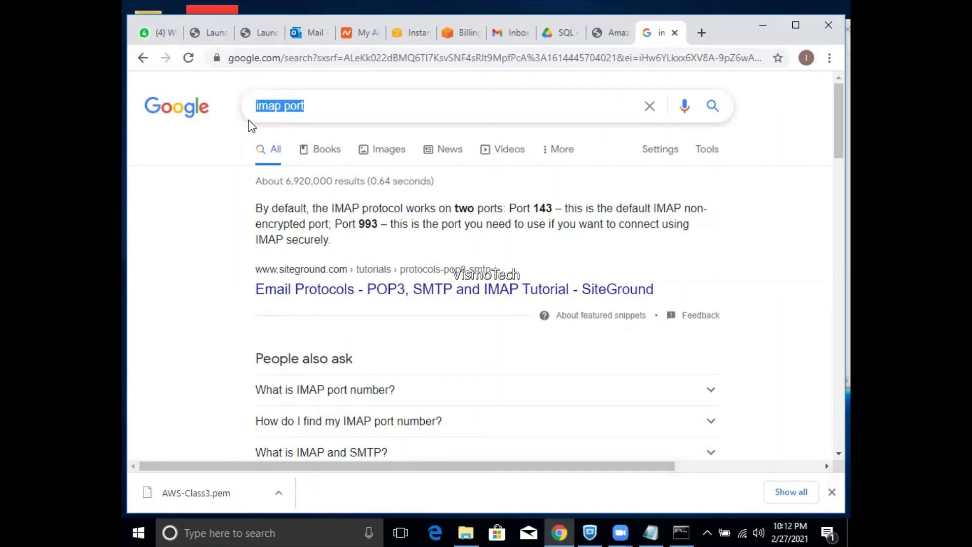
- Search Google for 'sql web edition cost' using the autocomplete suggestion
type("sql")
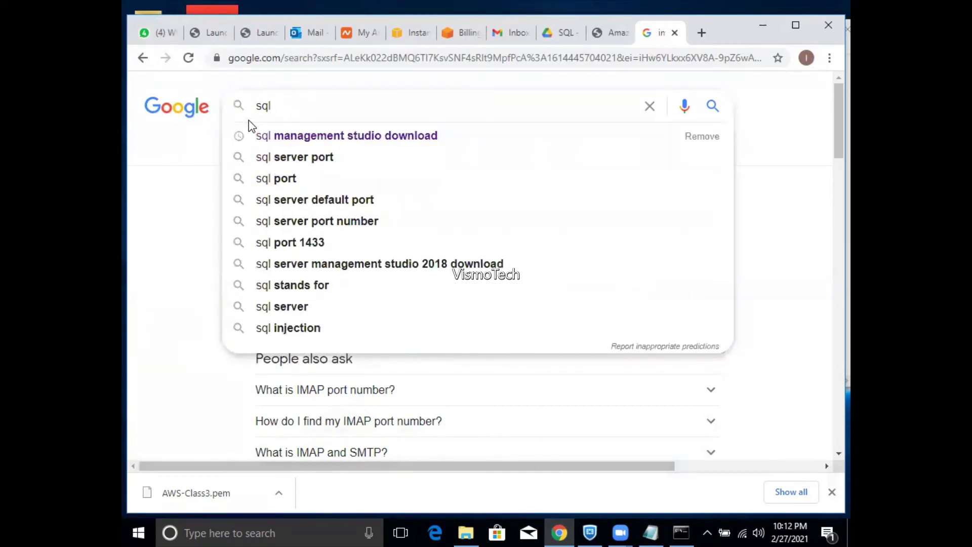
type(" web ")
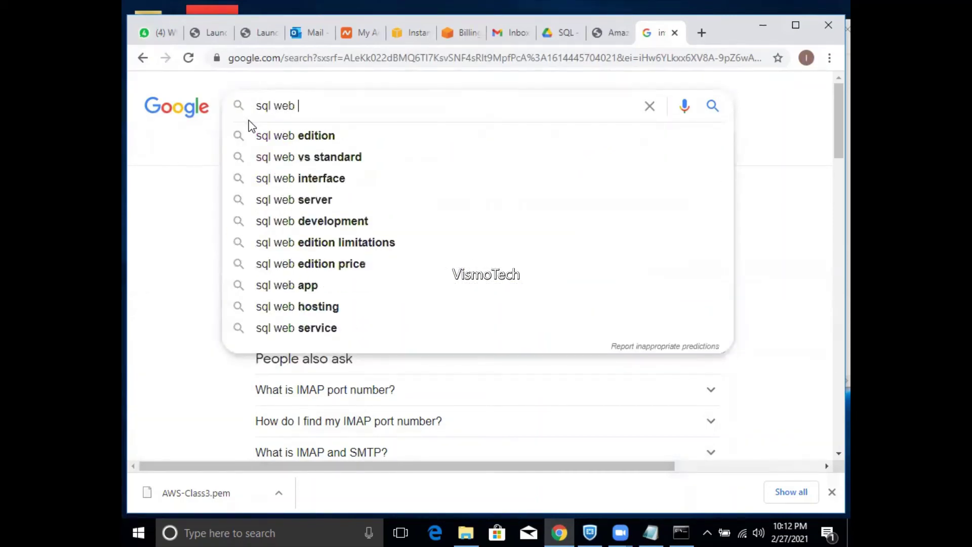
type("edition")
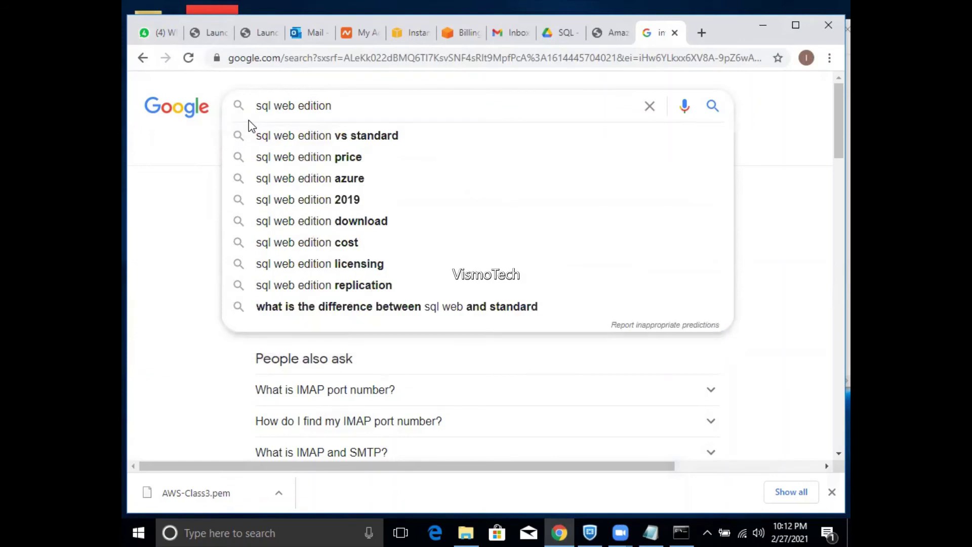
key("Down")
key("Down")
key("Down")
key("Down")
key("Down")
key("Down")
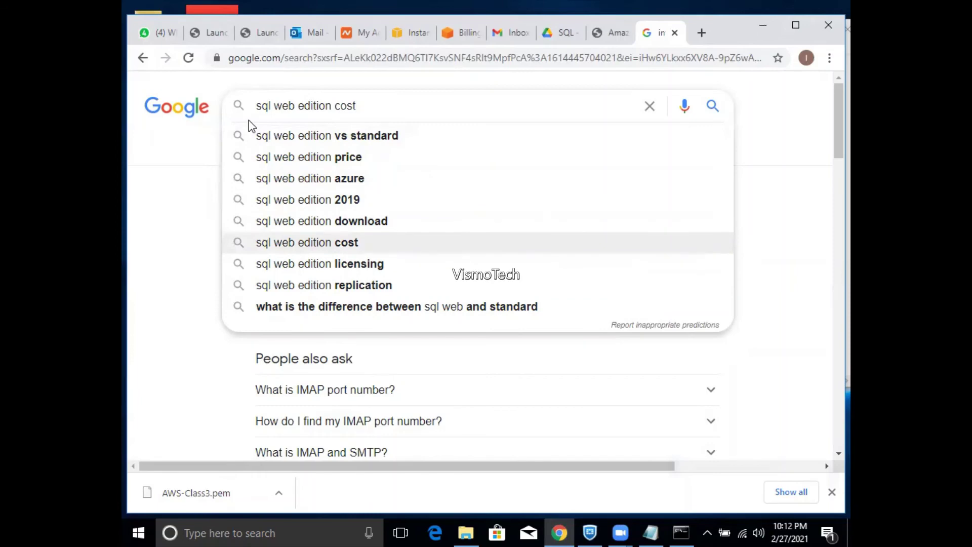
key("Return")
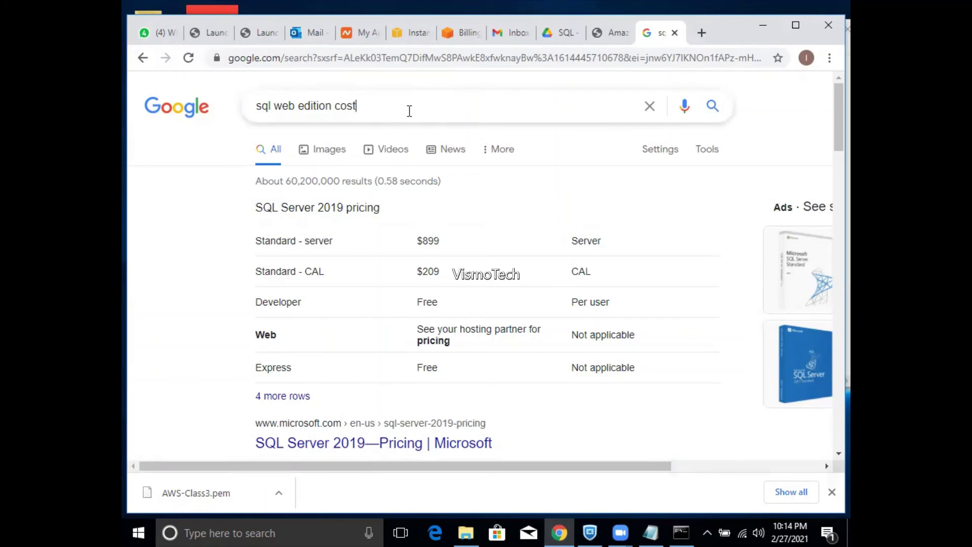
- Search Google for 'SSMS', then replace the query with 'SQL server web' and search
left_click_drag(409, 111, 143, 129)
type("SSMS")
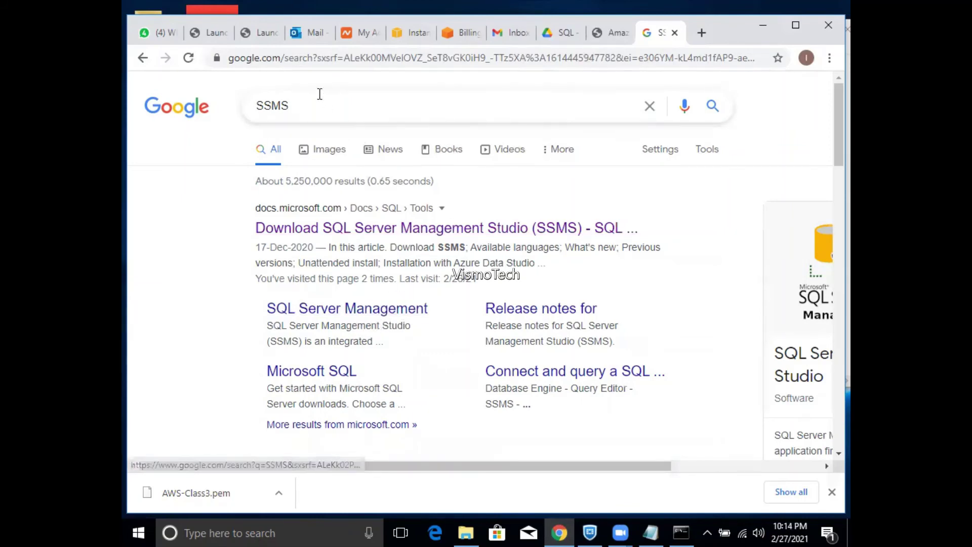
left_click_drag(319, 105, 234, 115)
type("SQL ser")
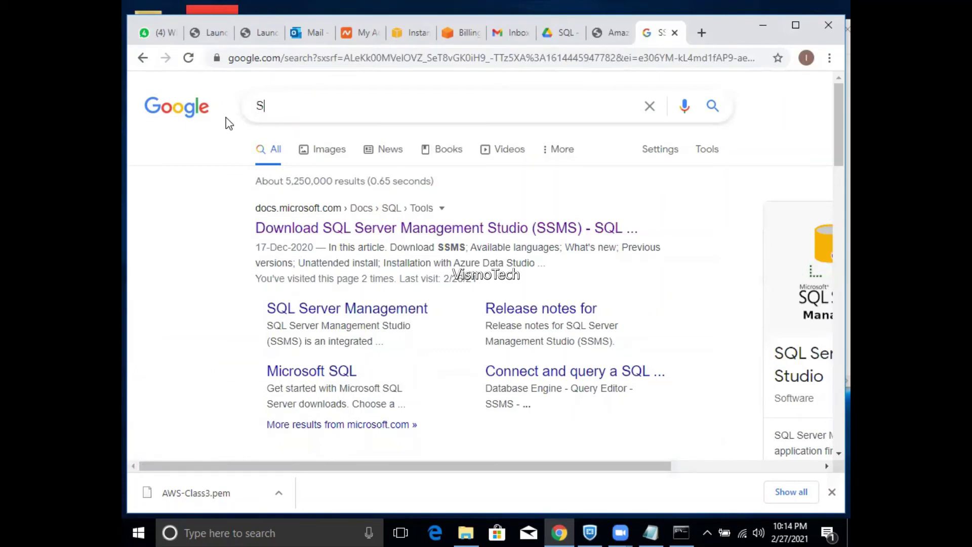
type("ver web")
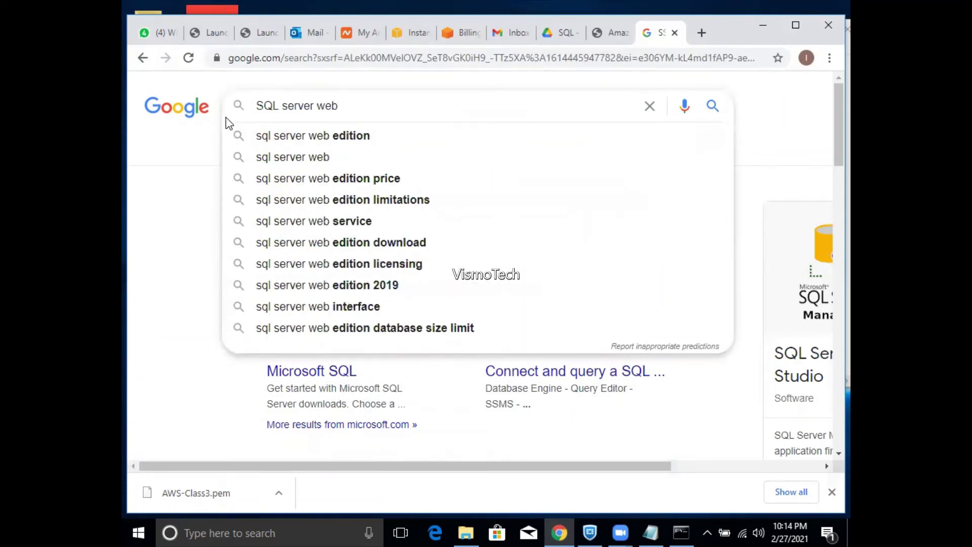
type(" dow")
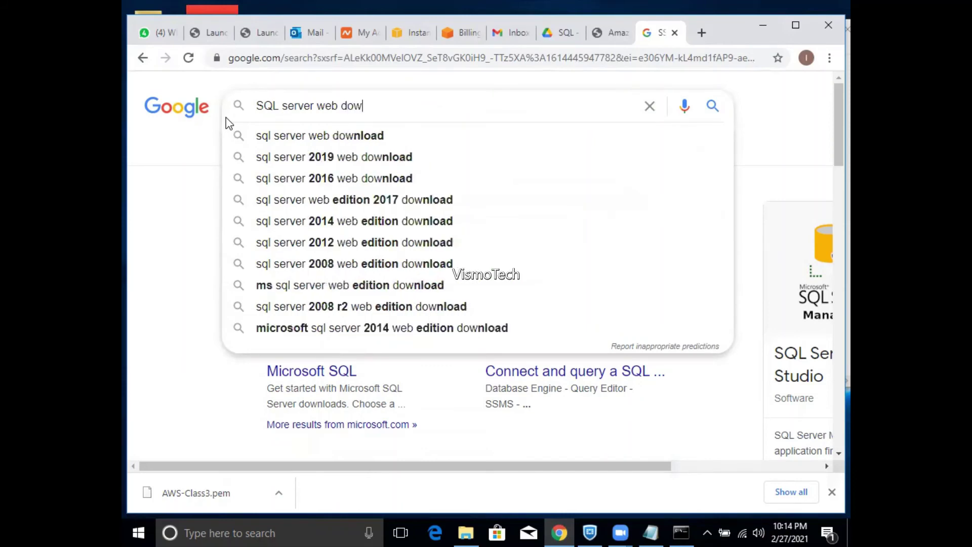
key("BackSpace")
key("BackSpace")
key("BackSpace")
key("BackSpace")
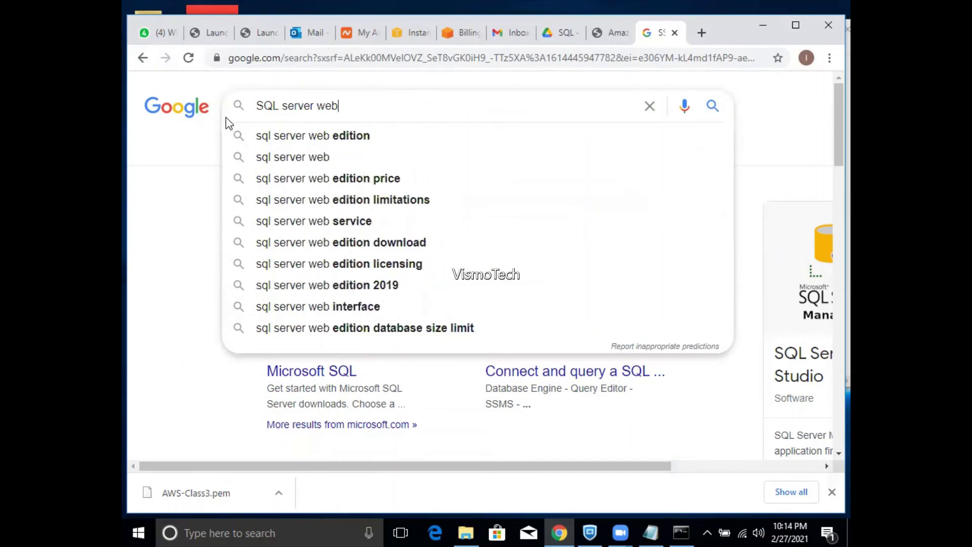
key("Return")
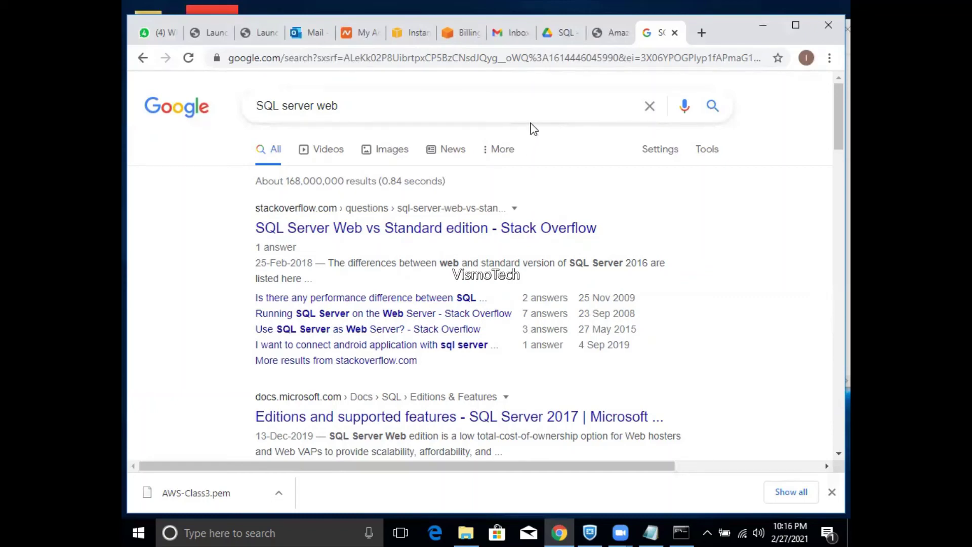
- Go back to the EC2 Instances tab with the terminated SQL instance and open the N. Virginia region list
left_click(400, 35)
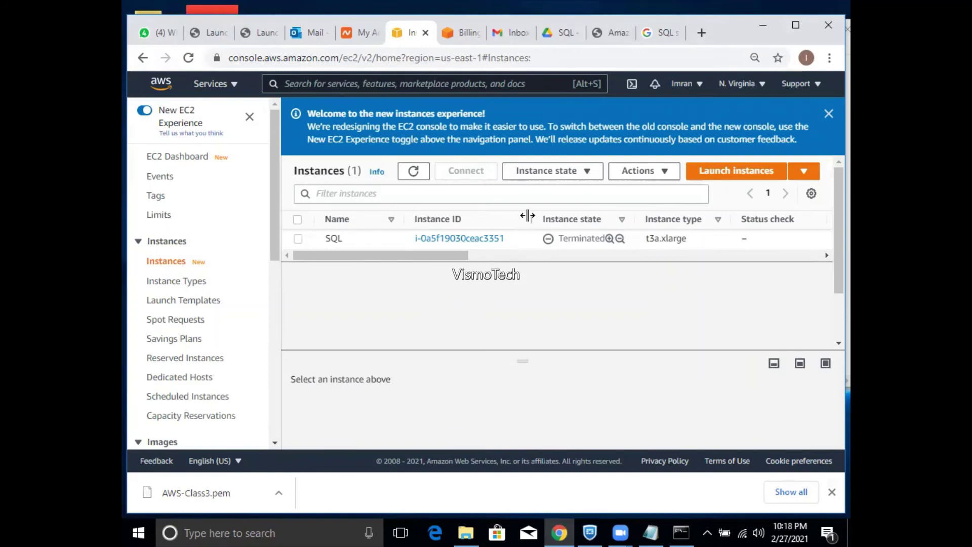
left_click(762, 85)
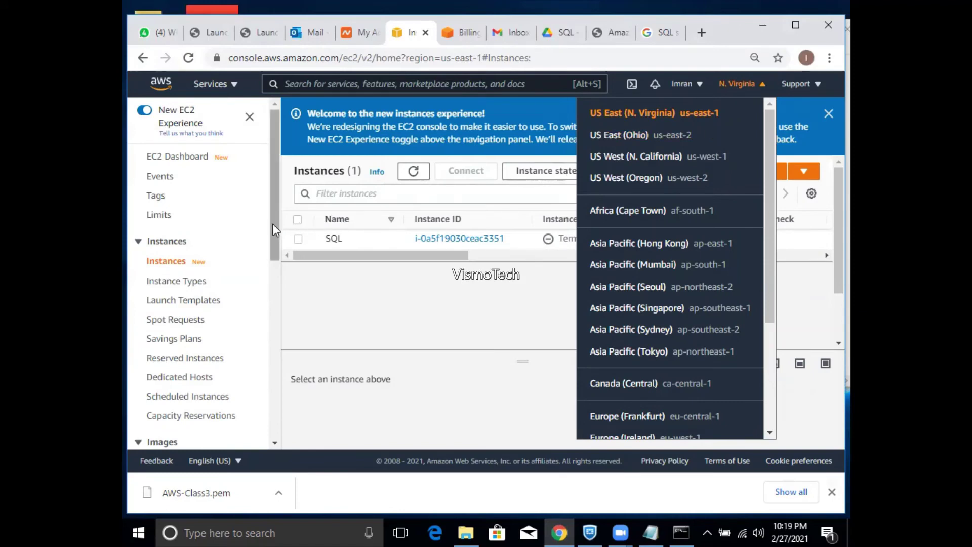
- Open the EC2 Security Groups list of six groups, then bring up the Windows Start menu
left_click_drag(275, 230, 286, 342)
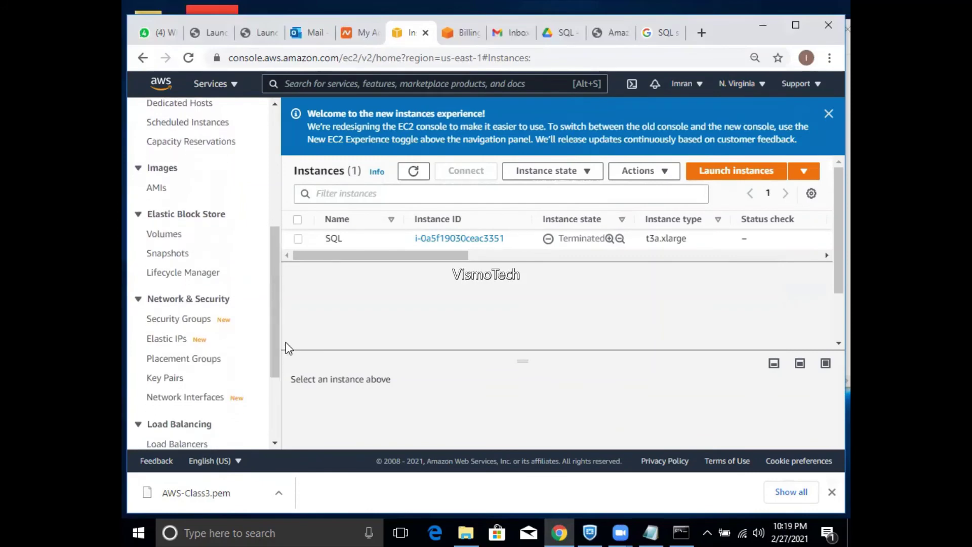
left_click(196, 324)
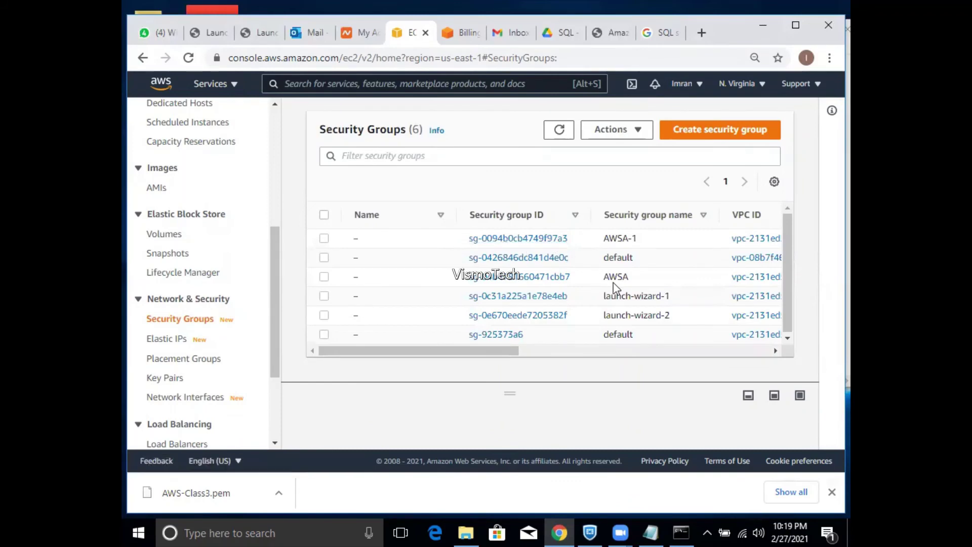
left_click_drag(511, 356, 431, 350)
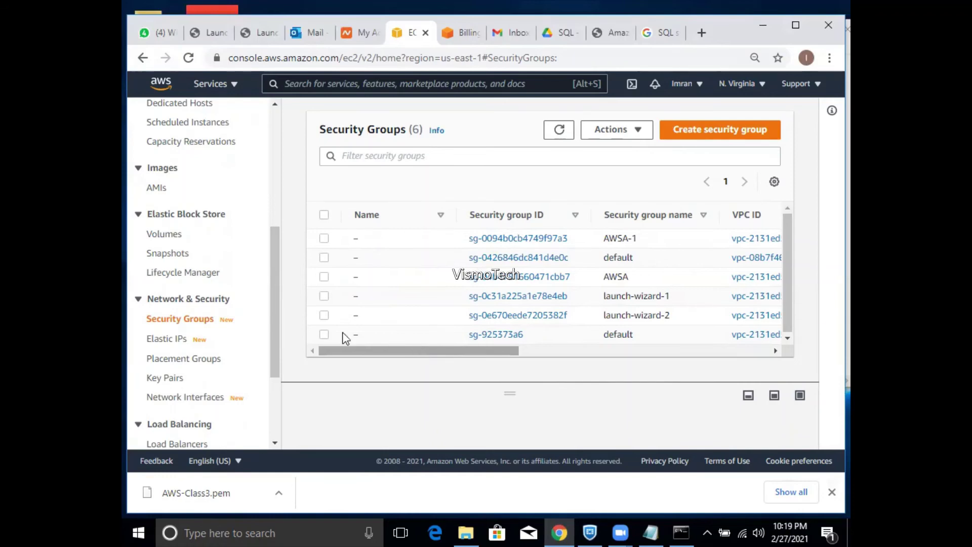
mouse_move(271, 268)
left_mouse_down()
mouse_move(284, 334)
mouse_move(272, 276)
left_mouse_up()
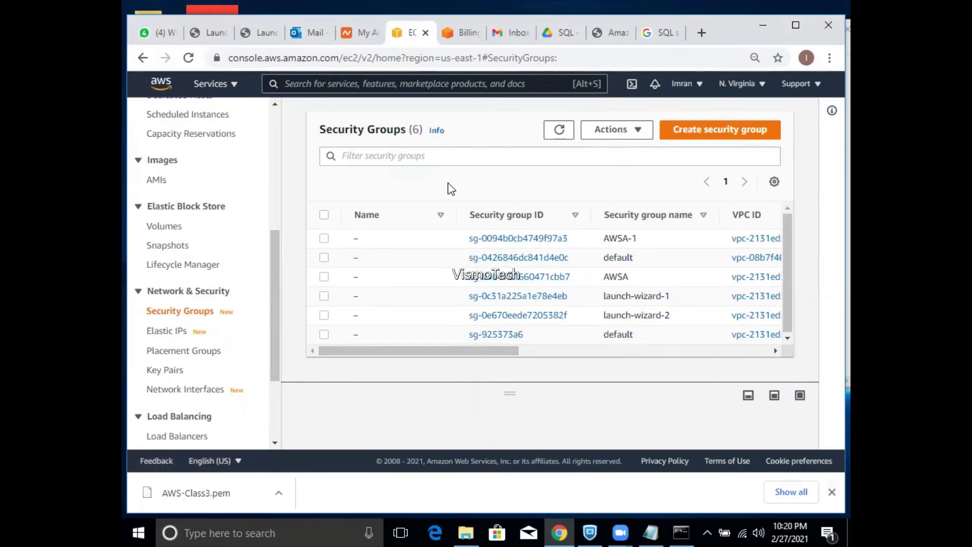
left_click(135, 531)
left_click(135, 531)
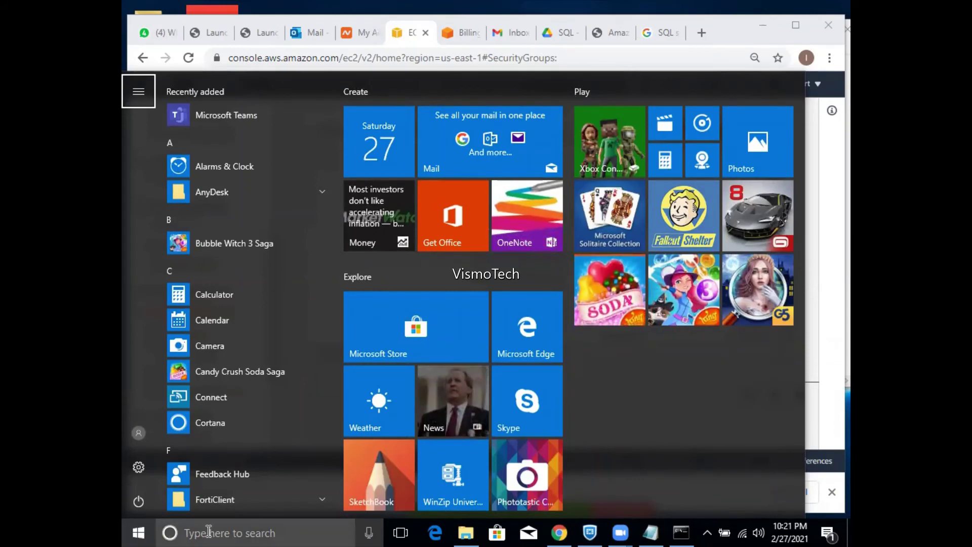
- Run firewall.cpl and turn Windows Firewall off for both private and public networks
left_click(208, 529)
type("f")
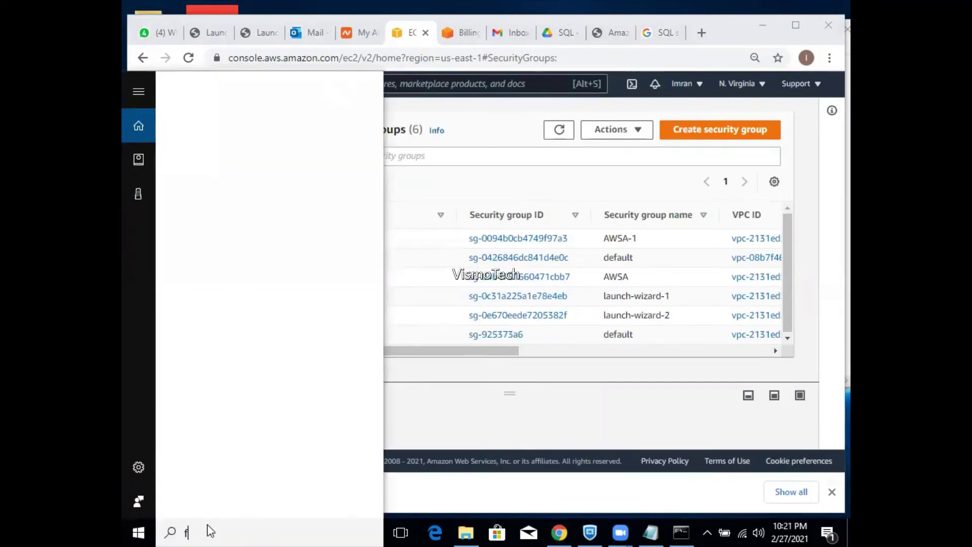
type("irewall.cpl")
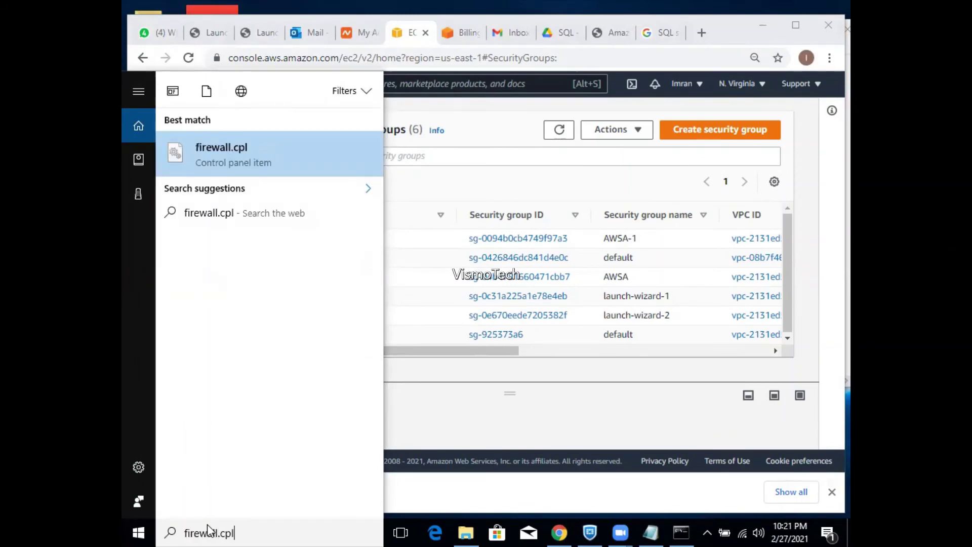
key("Return")
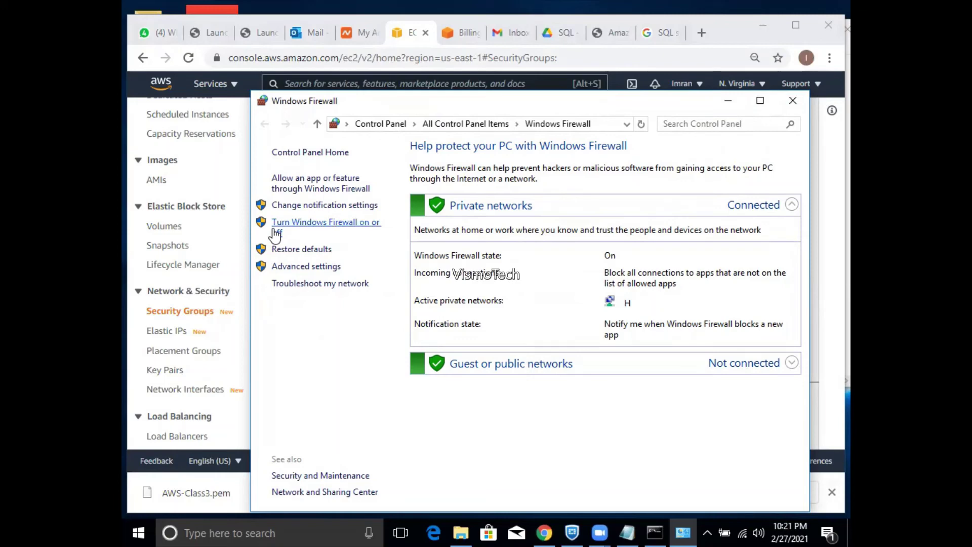
left_click(377, 224)
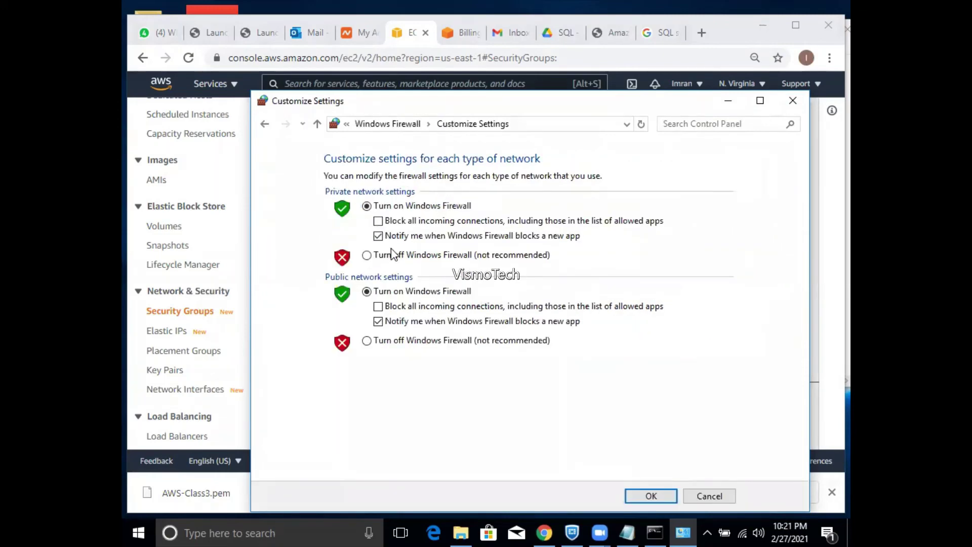
left_click(393, 255)
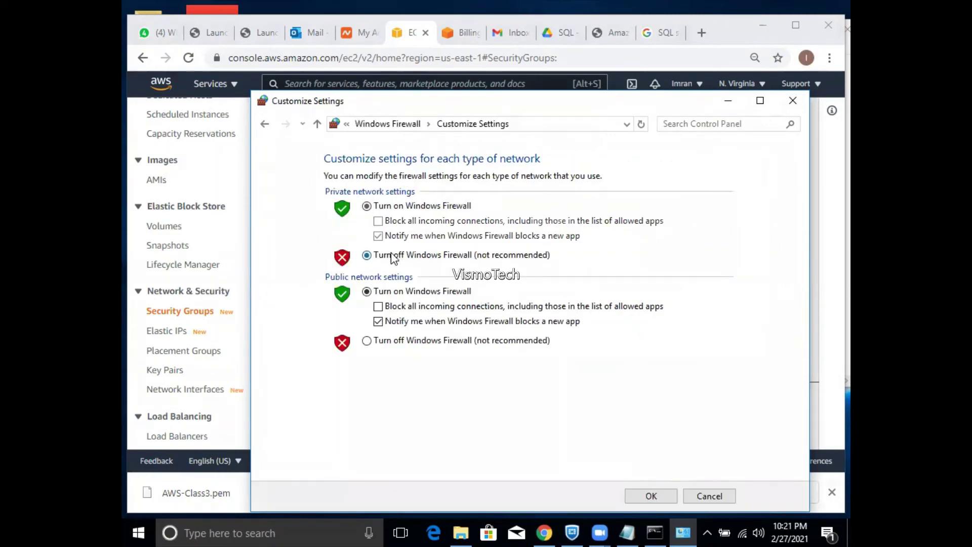
left_click(390, 339)
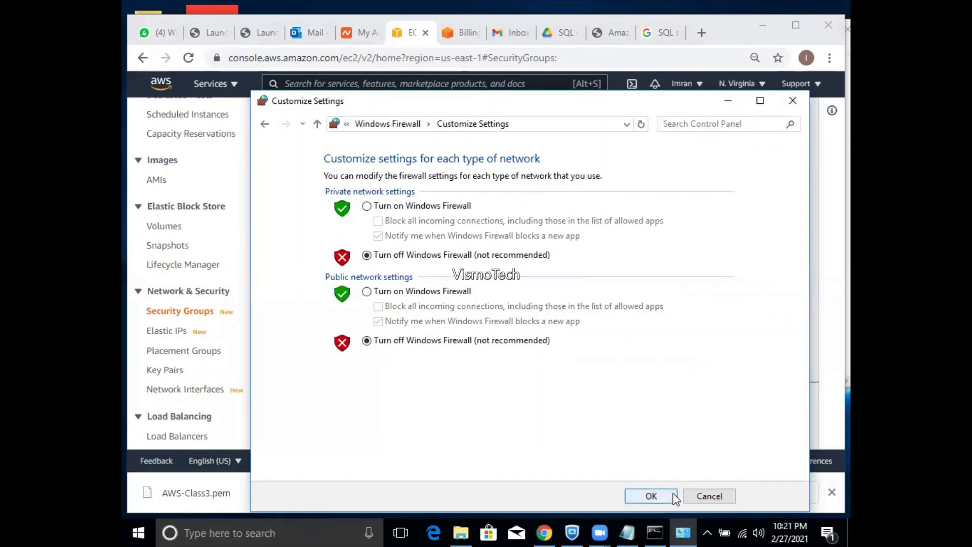
left_click(673, 493)
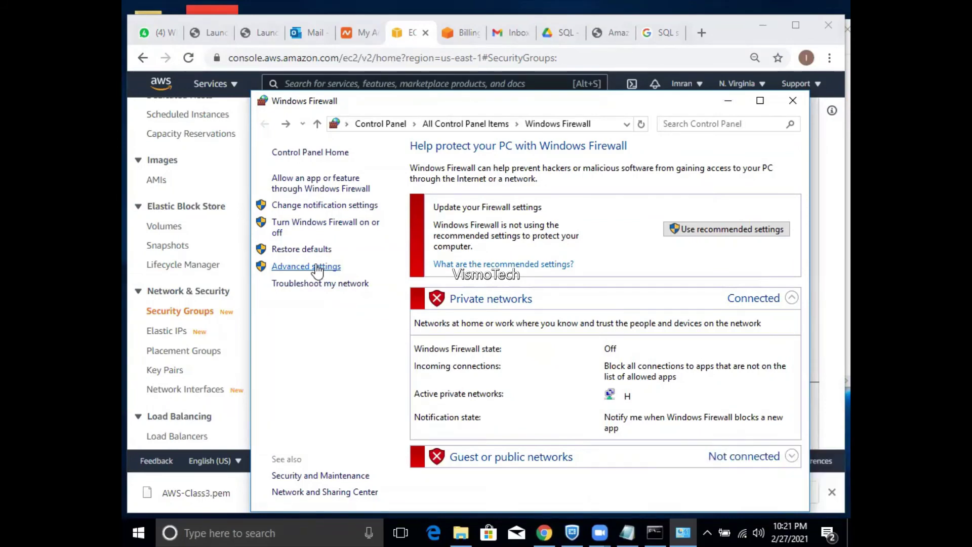
left_click(318, 228)
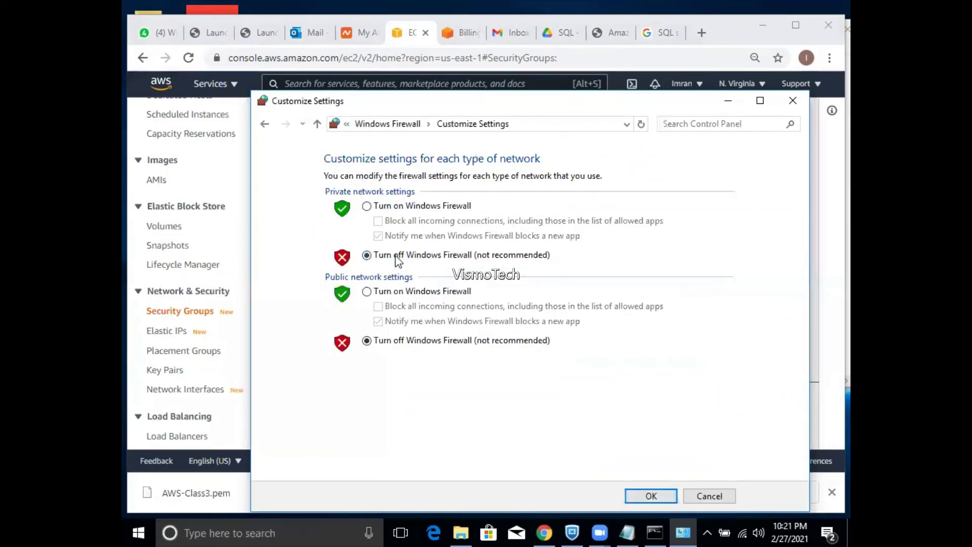
- Turn the private-network firewall back on, then compare the outbound and inbound rule lists, ending on Inbound Rules
left_click(386, 208)
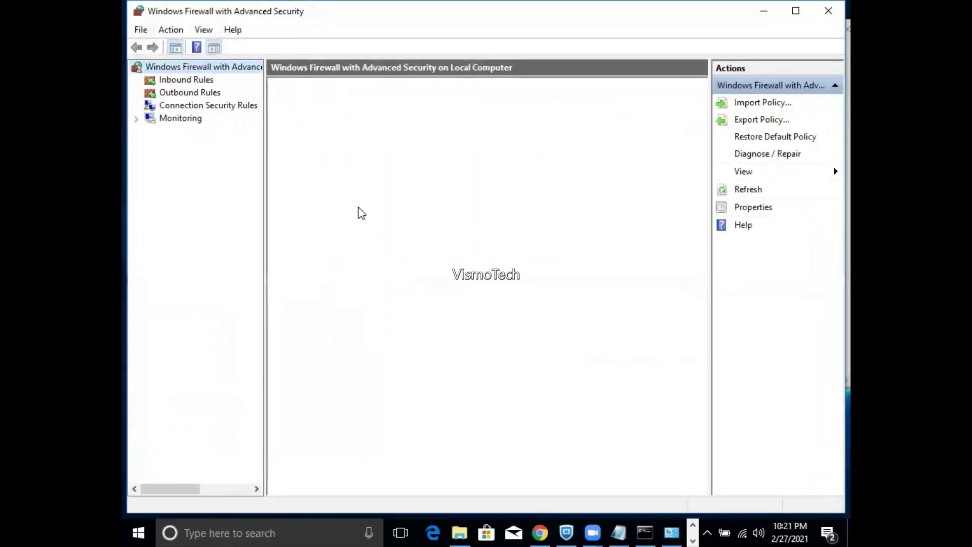
left_click(183, 82)
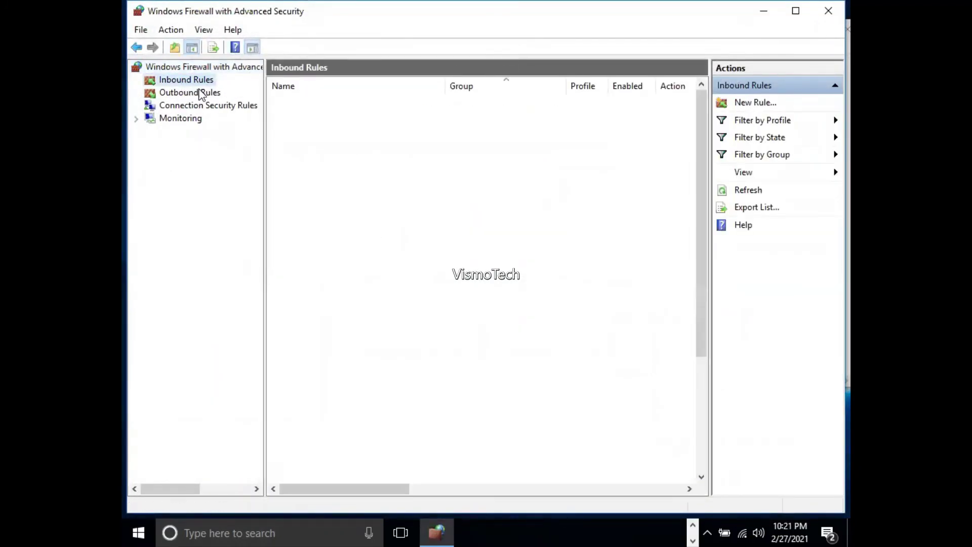
left_click(204, 93)
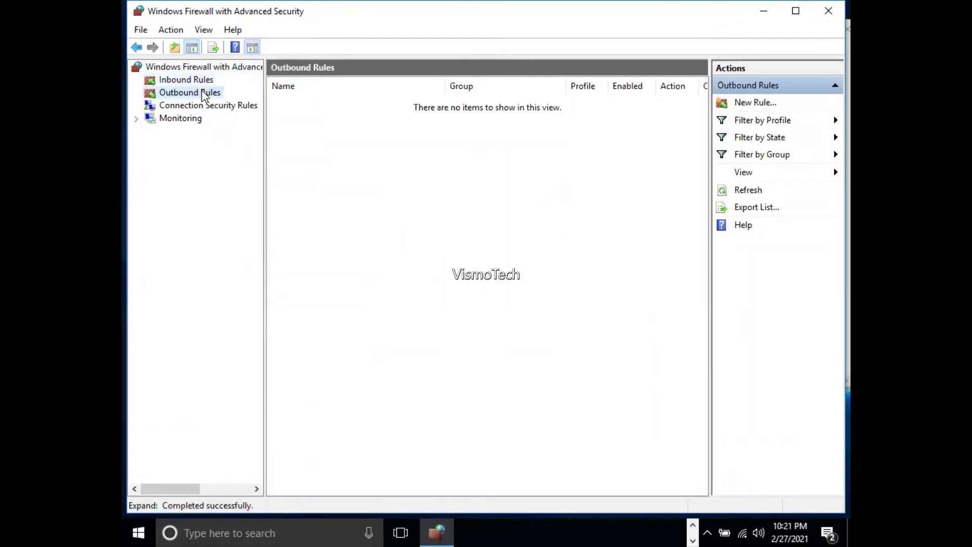
left_click(199, 83)
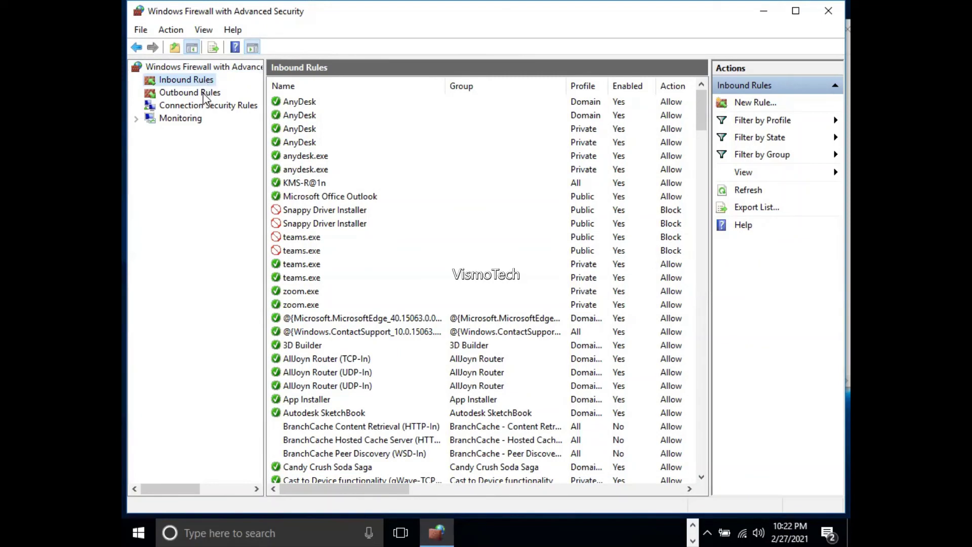
left_click(205, 95)
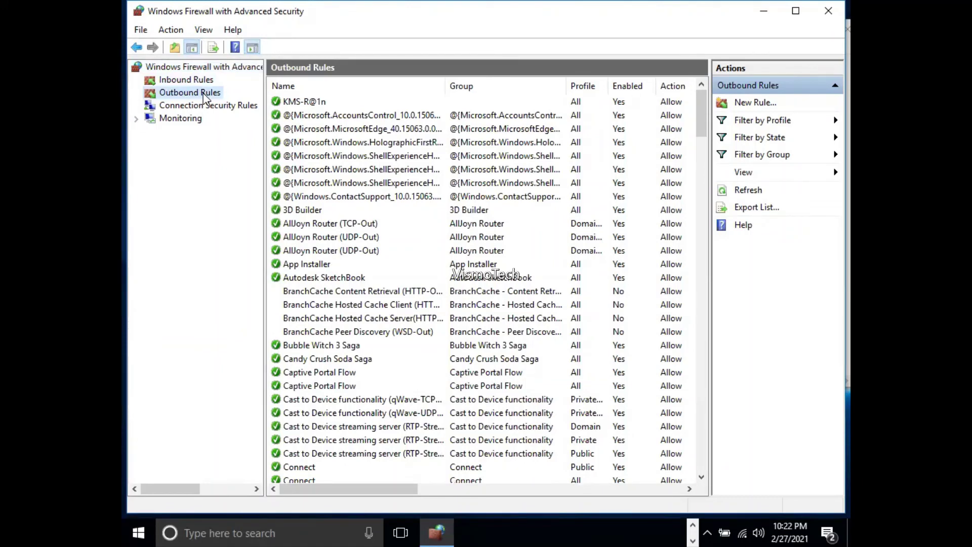
left_click(200, 81)
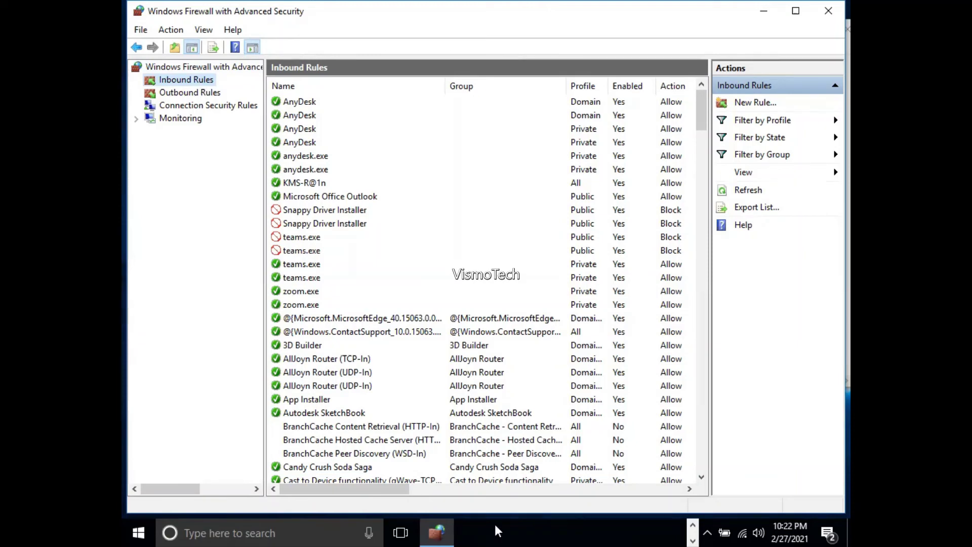
key("alt+Tab")
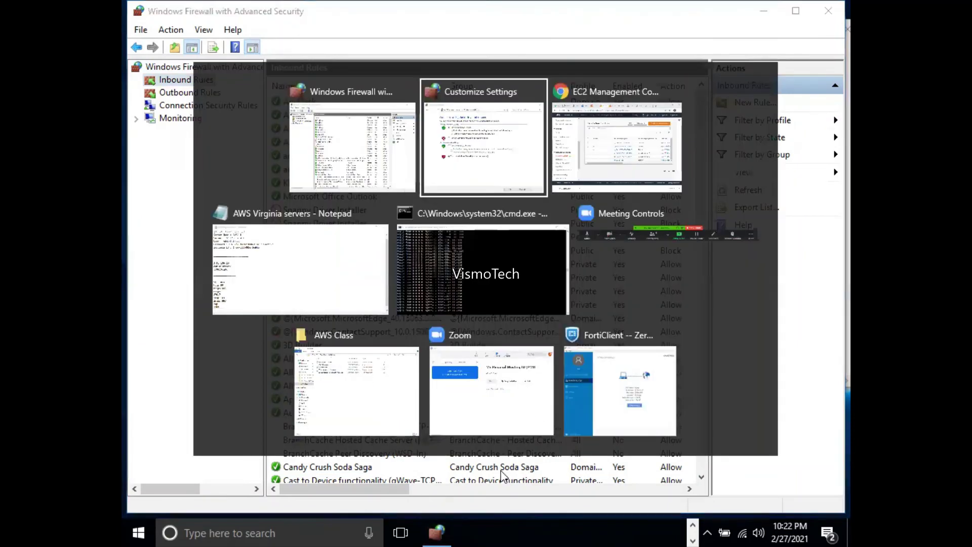
- Open the AWSA-1 security group in EC2 and review its outbound and inbound rules
key("alt+Tab")
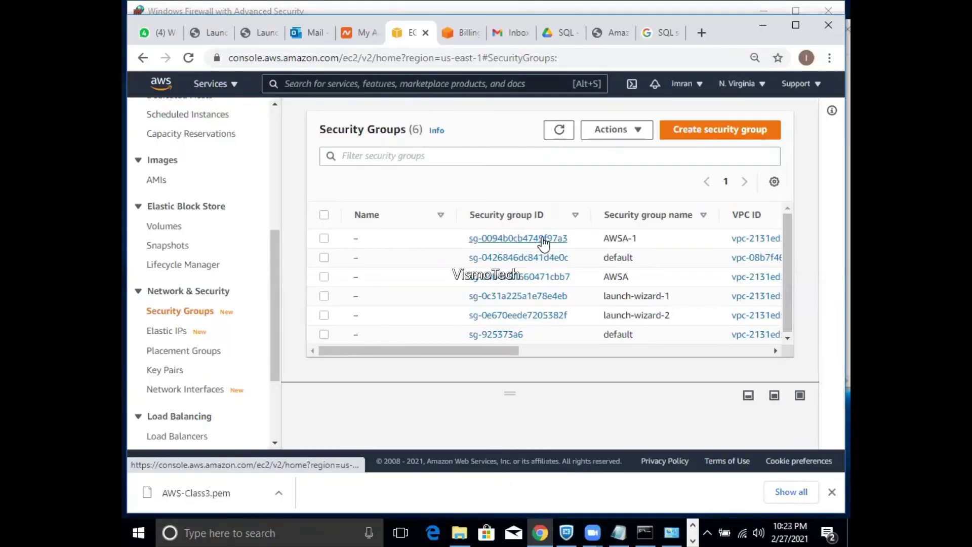
left_click(543, 239)
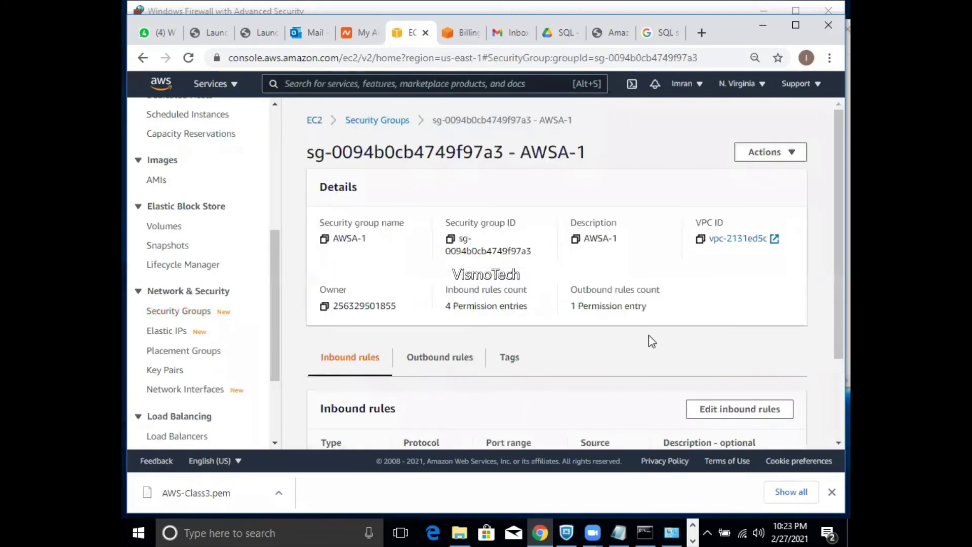
left_click_drag(827, 311, 829, 393)
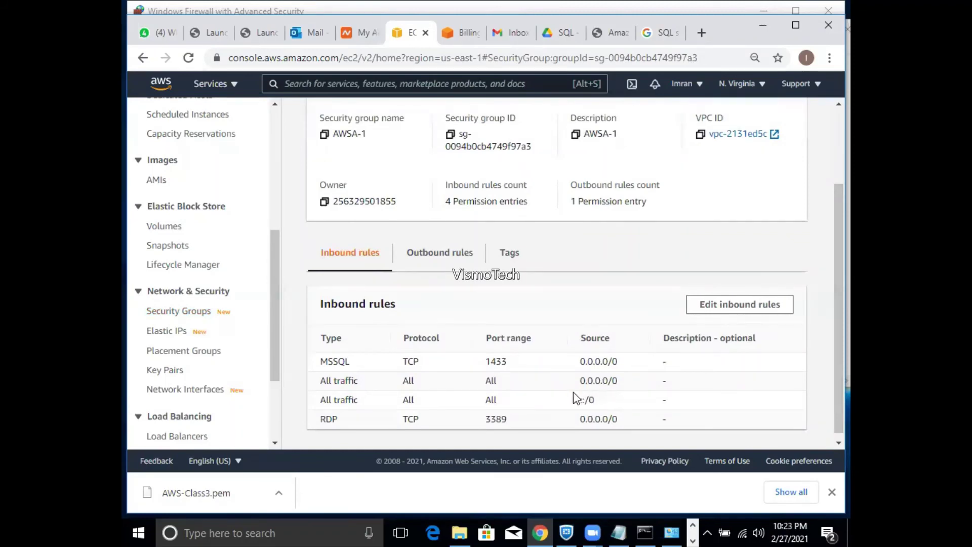
left_click(450, 252)
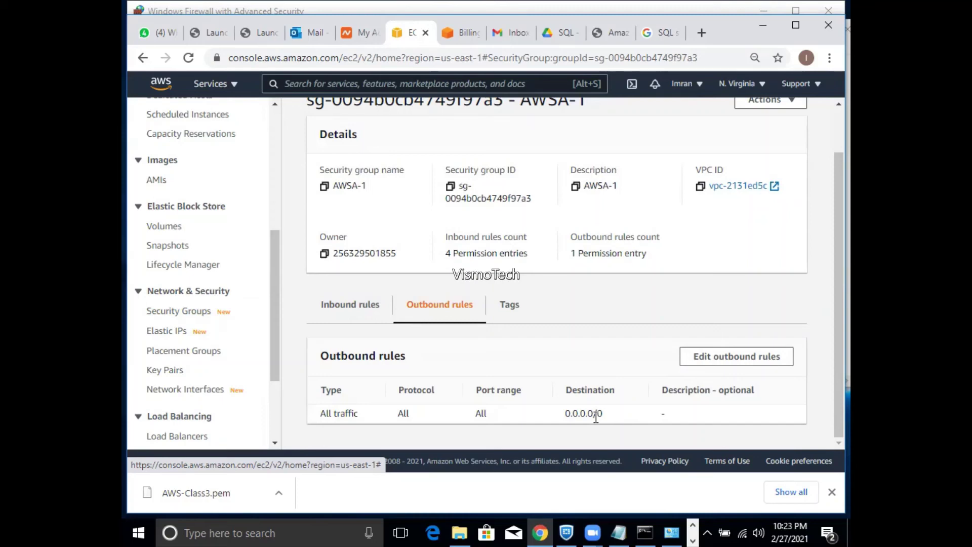
left_click(379, 310)
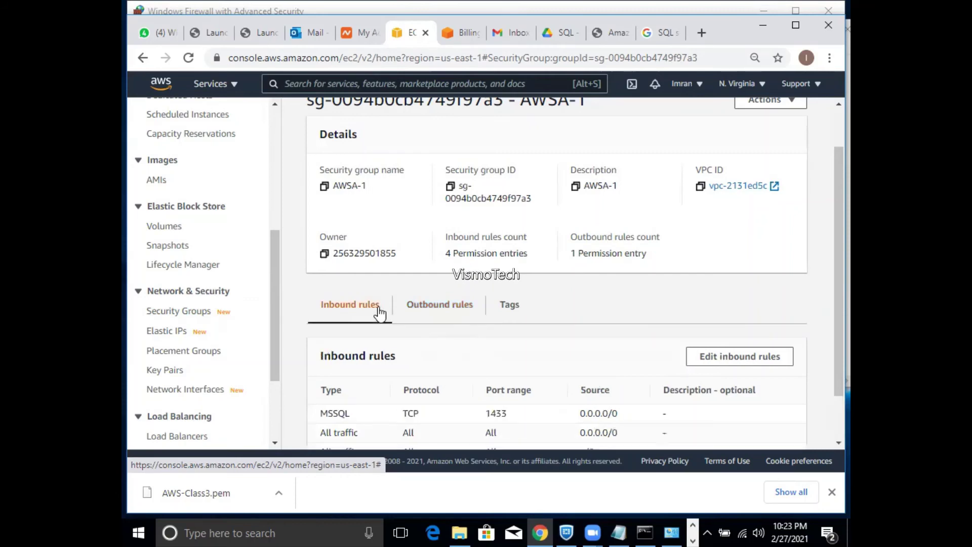
- Switch back to the Windows Firewall with Advanced Security rules console
key("alt+Tab")
key("Tab")
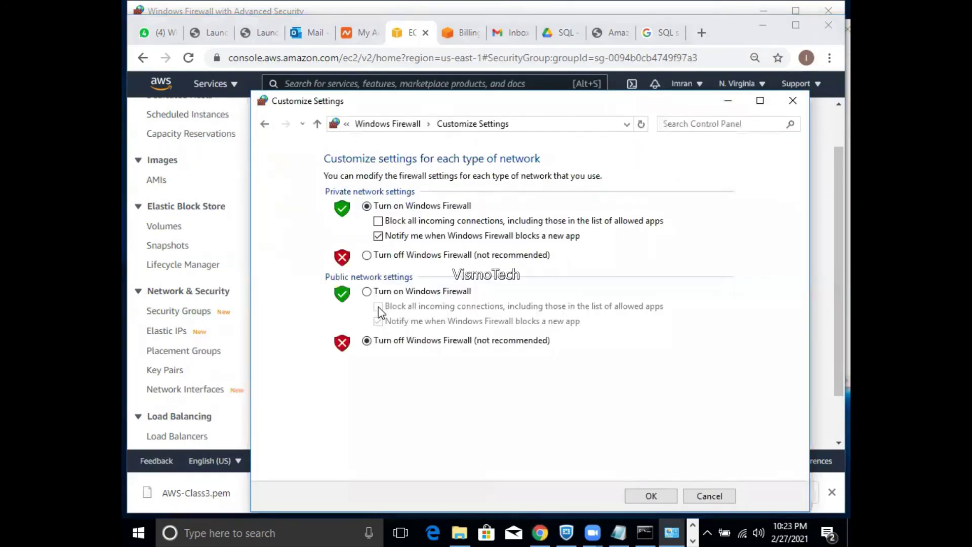
key("alt+Tab")
key("Tab")
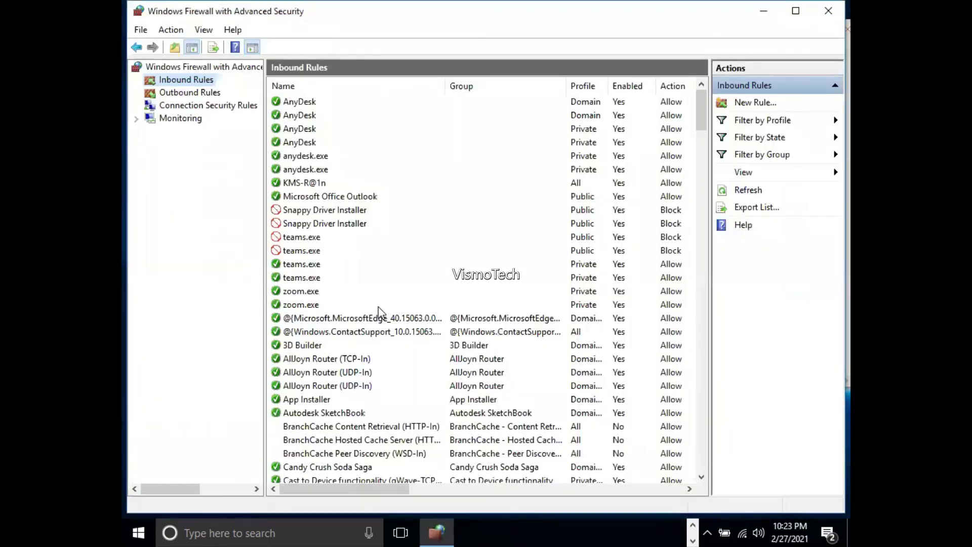
- Start a new port-based inbound rule for TCP port 8080
right_click(204, 82)
left_click(230, 91)
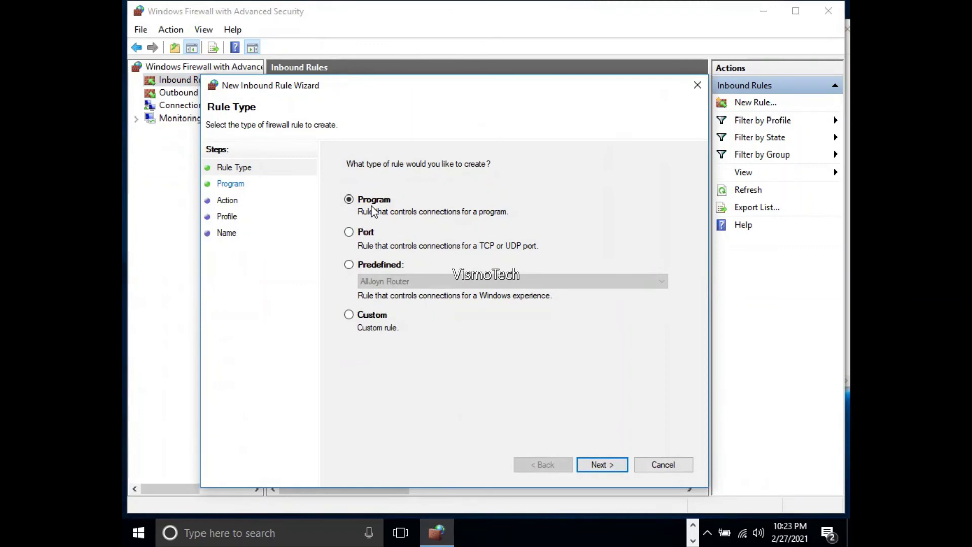
left_click(362, 235)
left_click(597, 465)
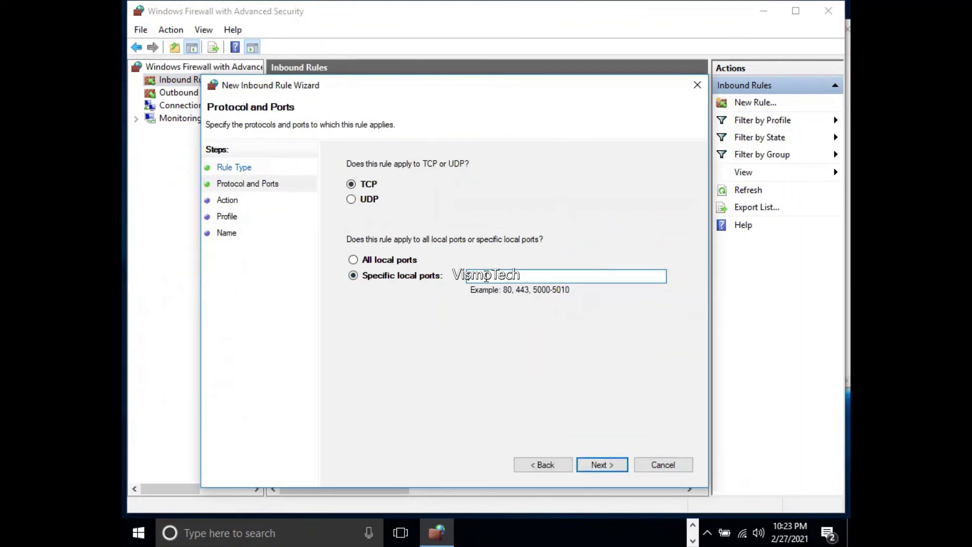
type("8080")
left_click(608, 472)
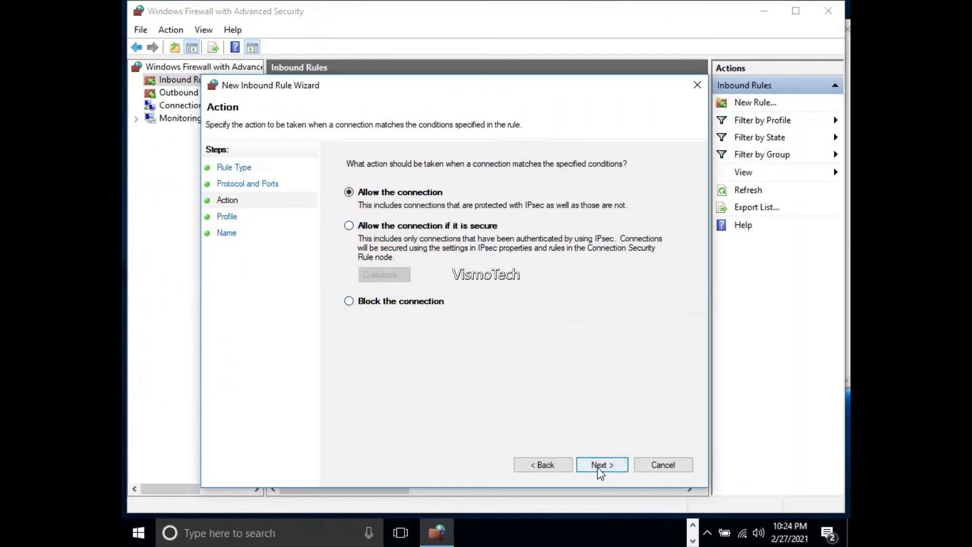
- Make the rule block connections on all profiles, name it RDP-Block, and finish
left_click(402, 308)
left_click(590, 465)
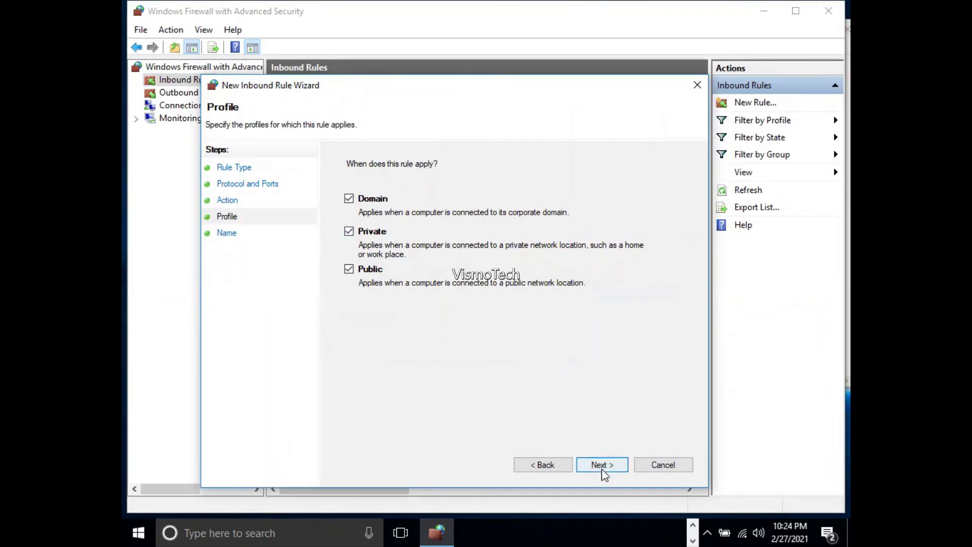
left_click(603, 470)
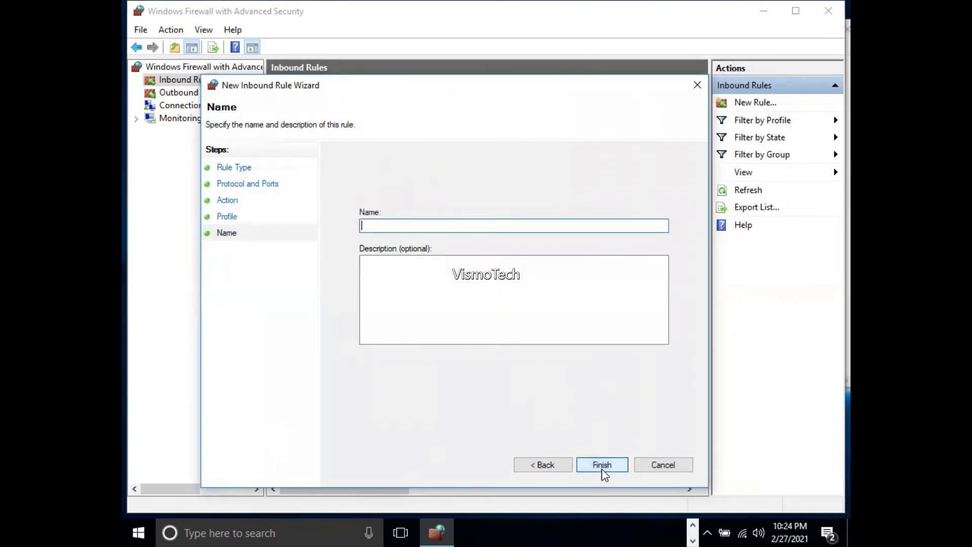
type("AL")
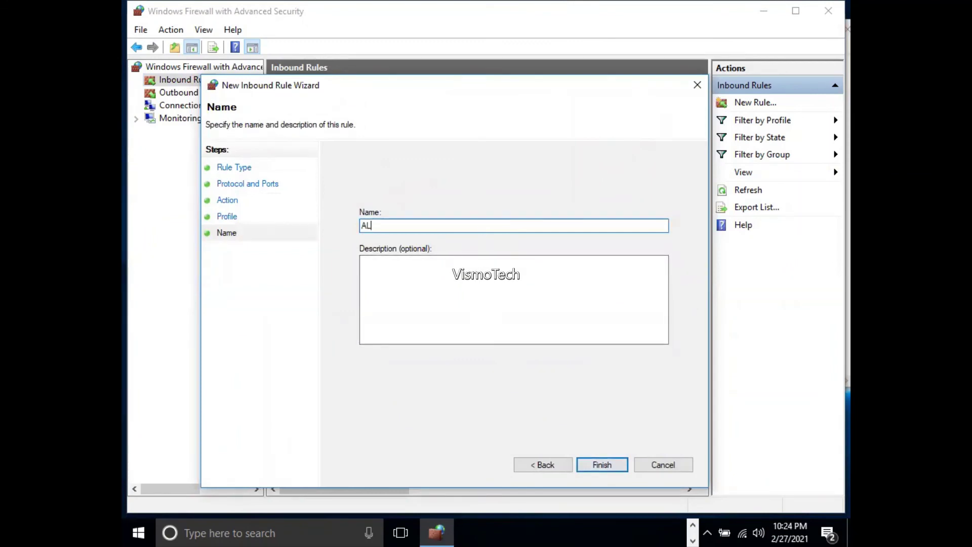
key("BackSpace")
key("BackSpace")
type("RDP-Block")
left_click(614, 466)
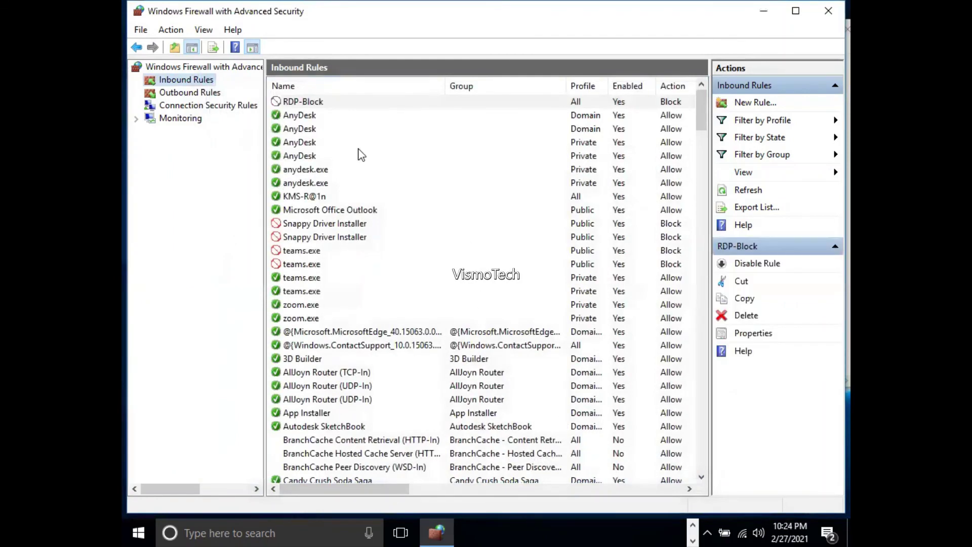
double_click(318, 102)
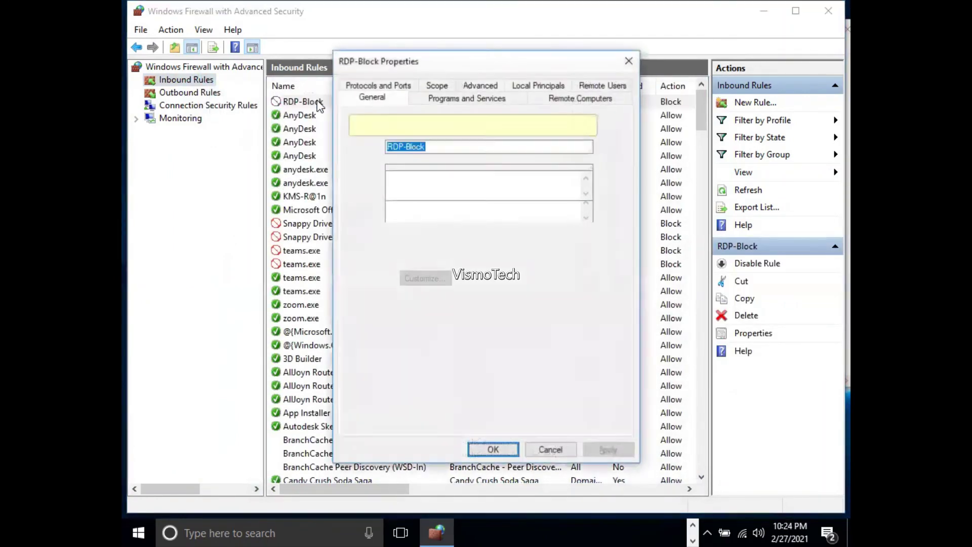
left_click(438, 85)
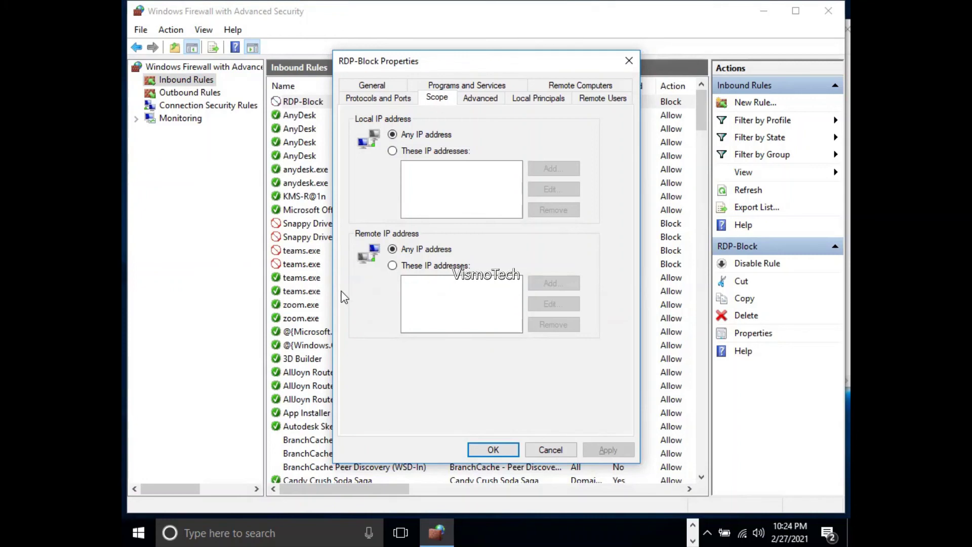
left_click(409, 268)
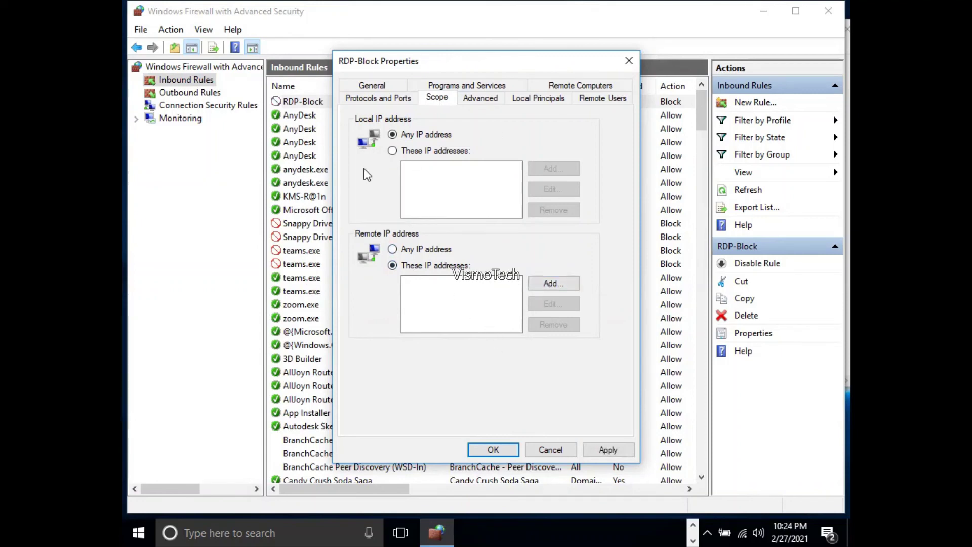
left_click(550, 450)
key("alt+Tab")
key("Tab")
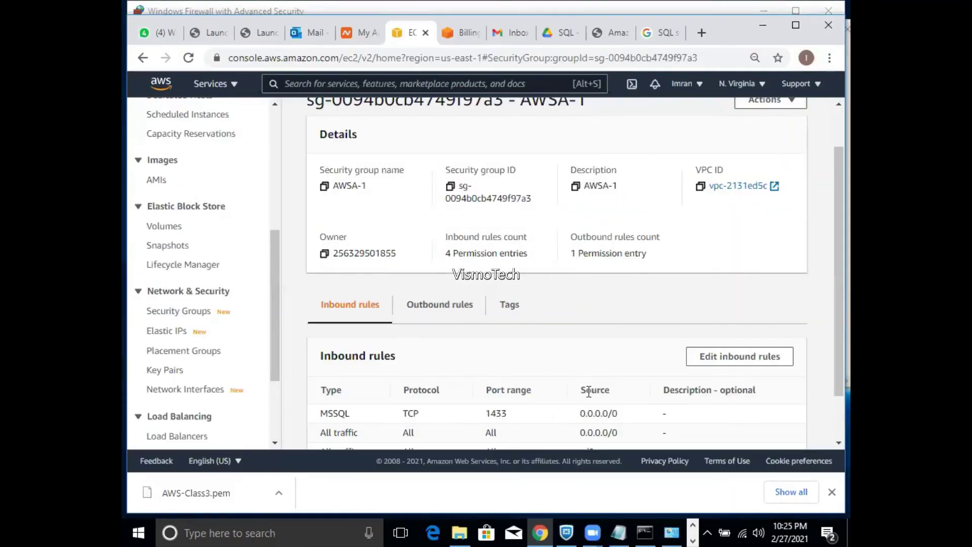
- Scroll to AWSA-1's Inbound rules table and open Edit inbound rules
left_click_drag(831, 377, 831, 420)
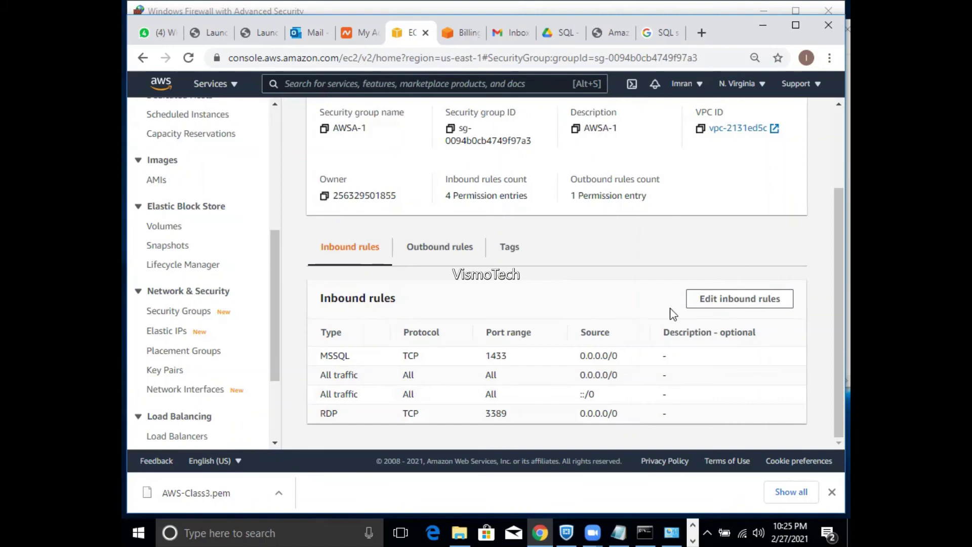
left_click(704, 308)
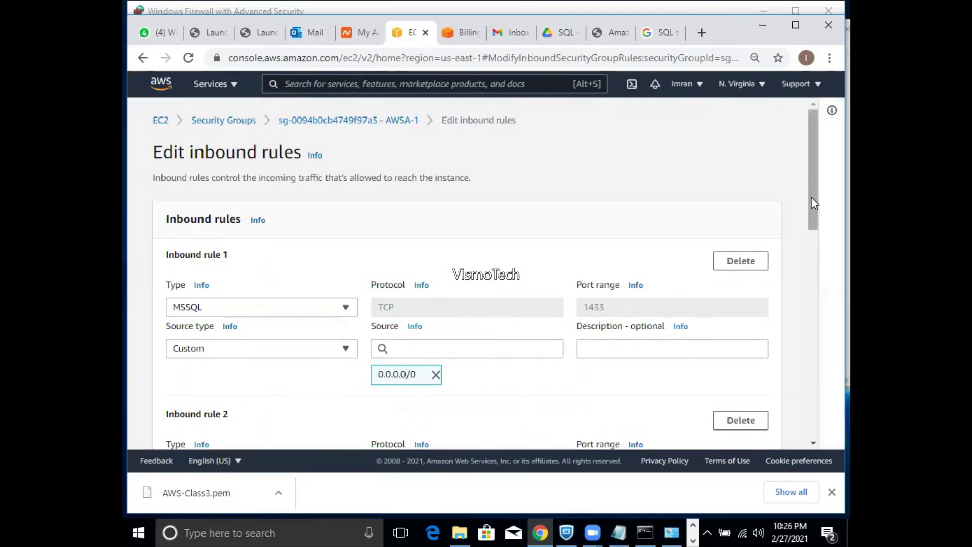
- Delete both All traffic inbound rules (0.0.0.0/0 and ::/0)
left_click_drag(811, 197, 811, 263)
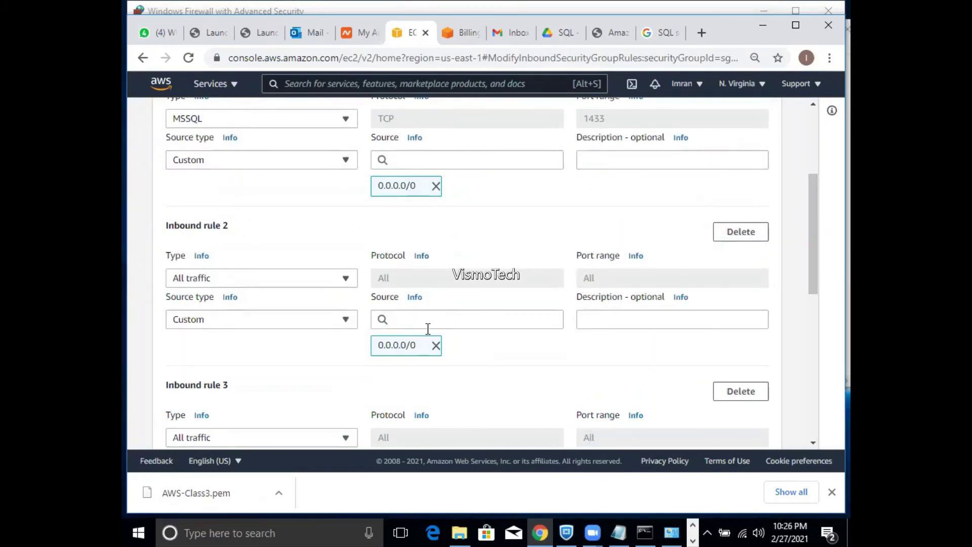
left_click(719, 239)
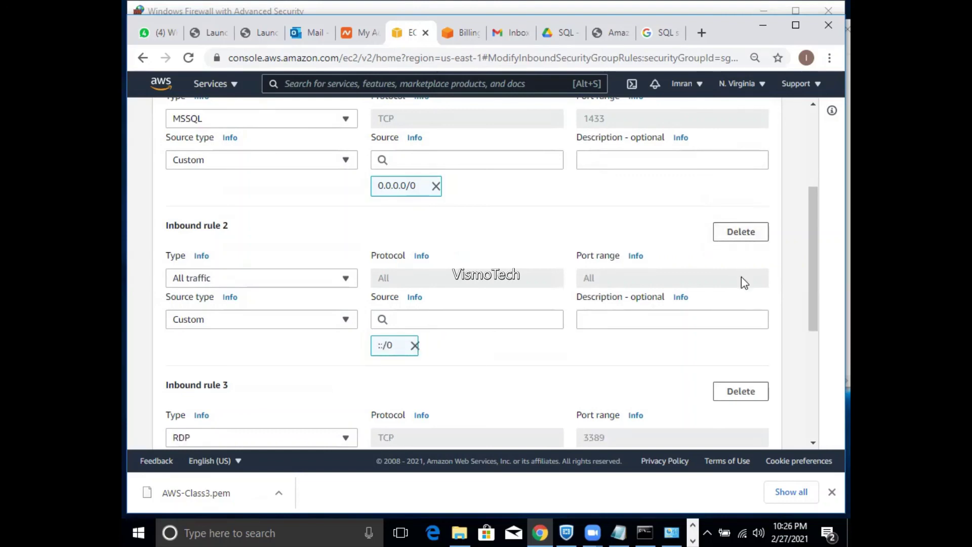
left_click(741, 237)
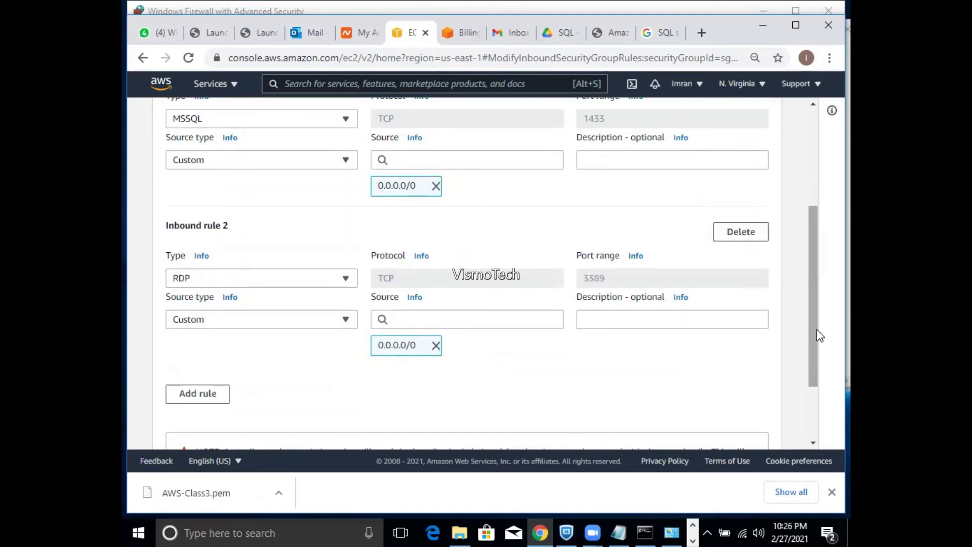
left_click_drag(817, 332, 813, 358)
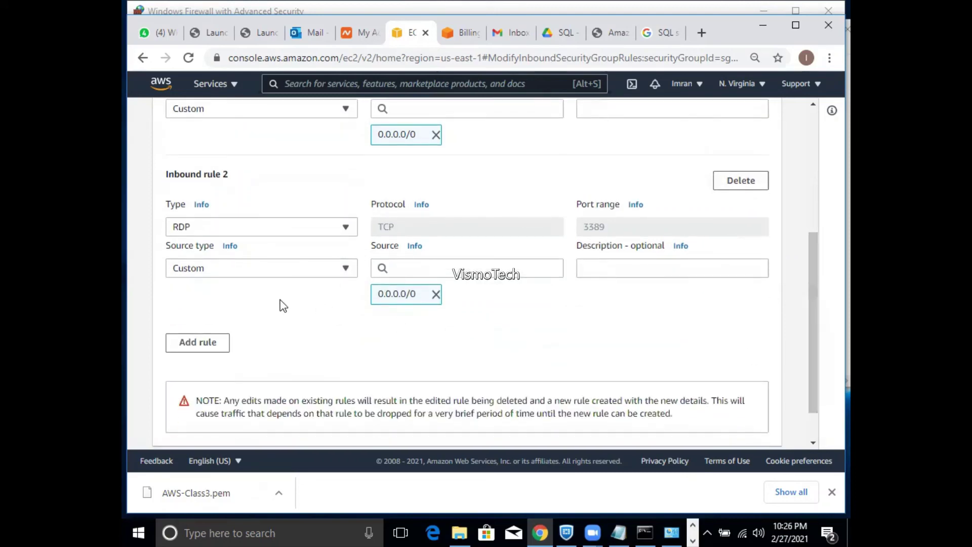
- Add a new inbound rule of type MSSQL
left_click(214, 344)
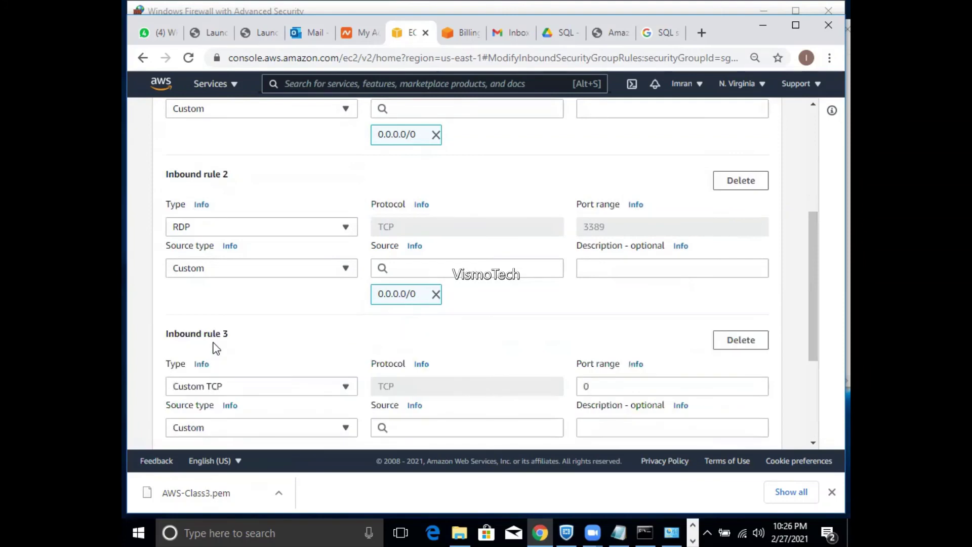
left_click(213, 389)
type("ms")
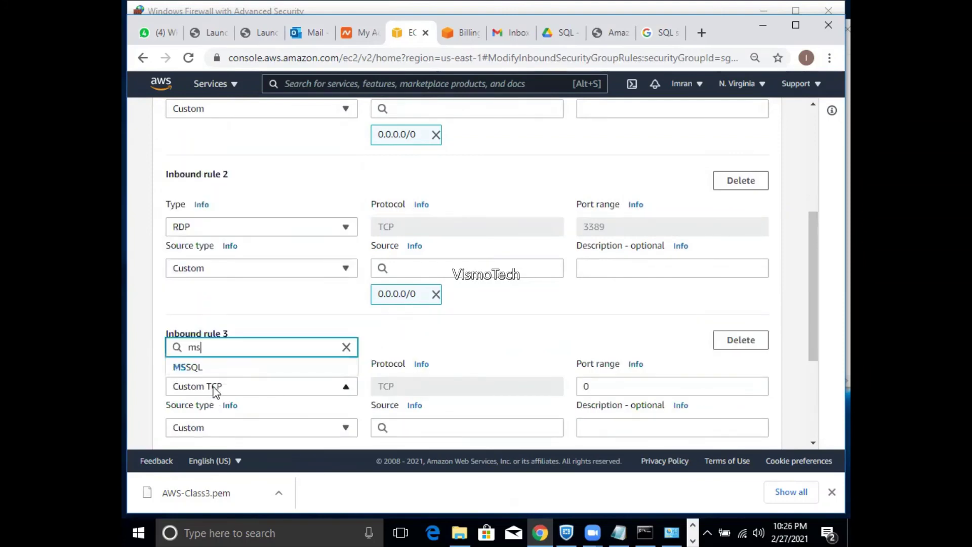
left_click(196, 369)
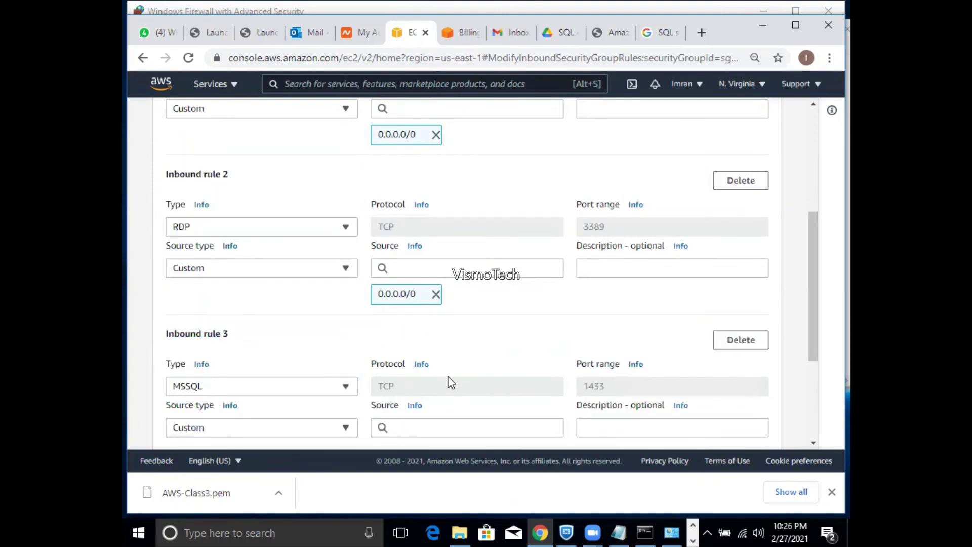
- Set the MSSQL rule's source to 7.7.7.7/32 and save the inbound rules
left_click_drag(814, 349, 813, 390)
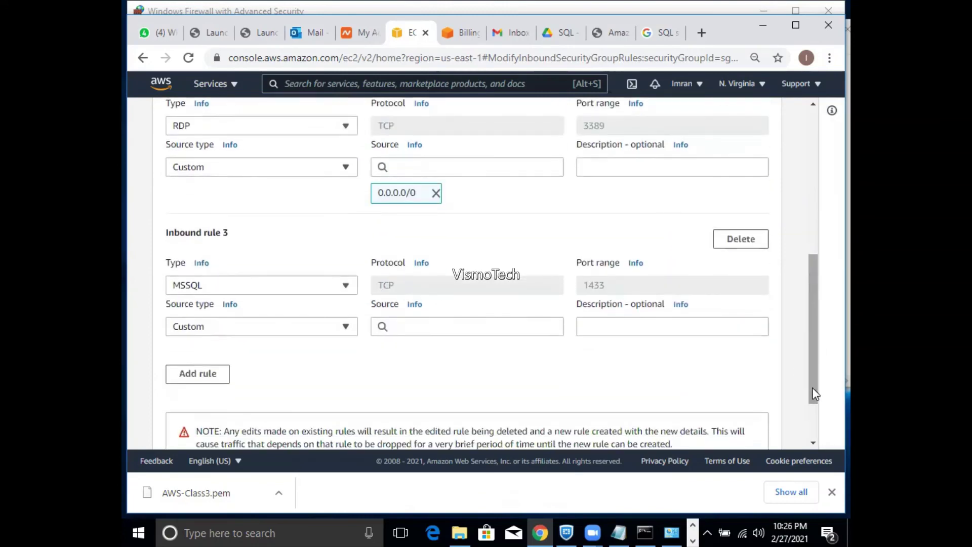
left_click(450, 325)
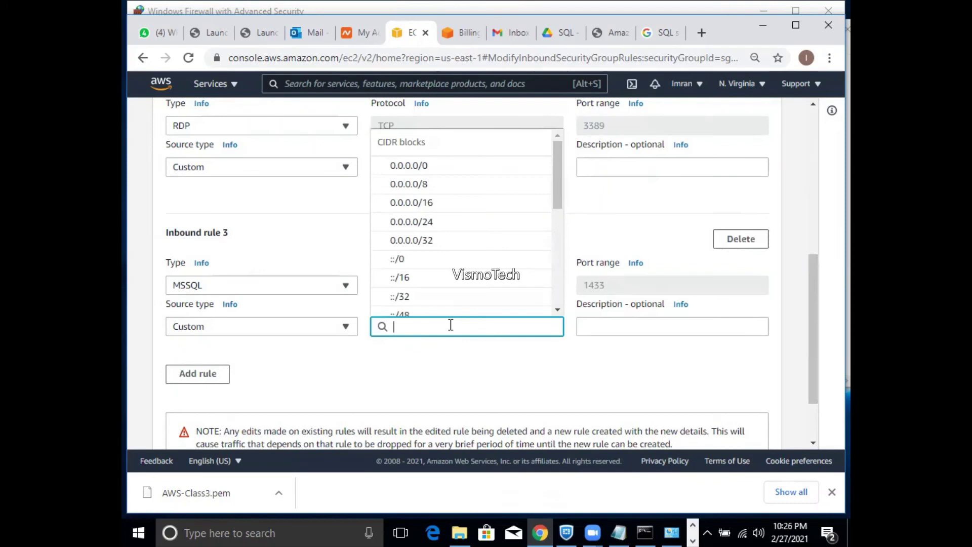
type("7.")
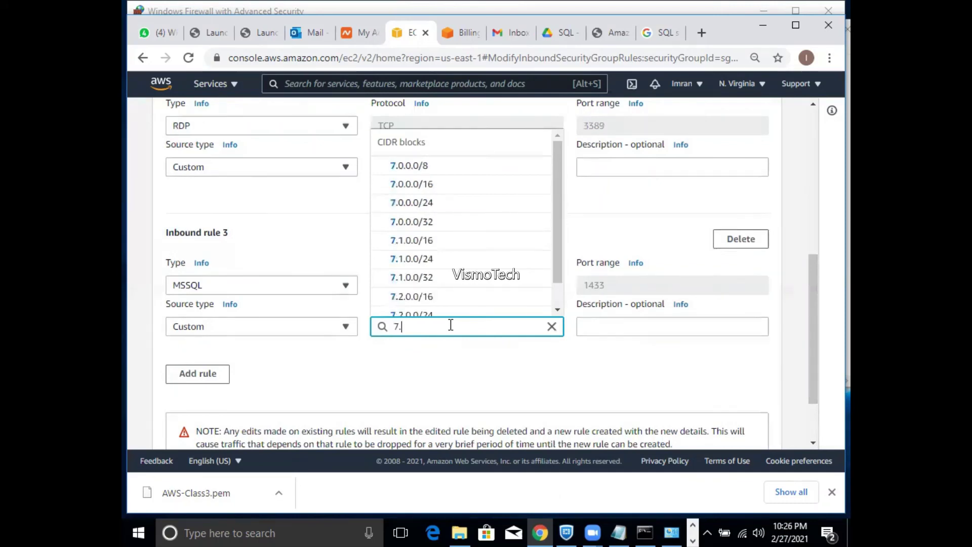
type("7.7.7")
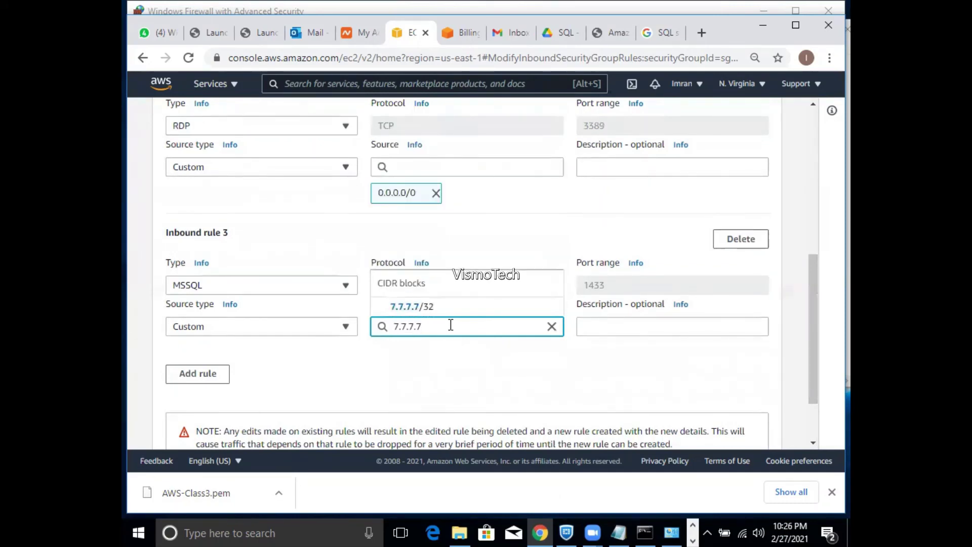
key("Down")
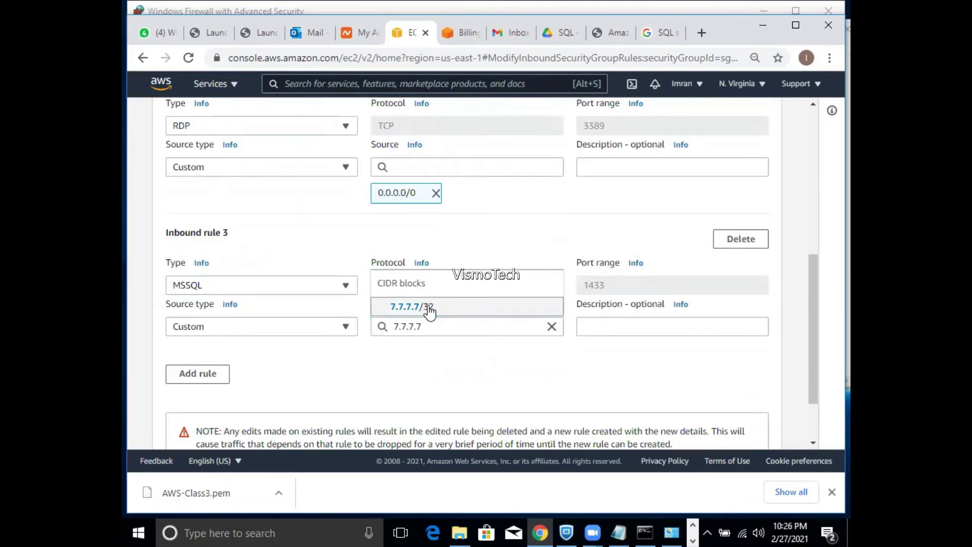
left_click(430, 307)
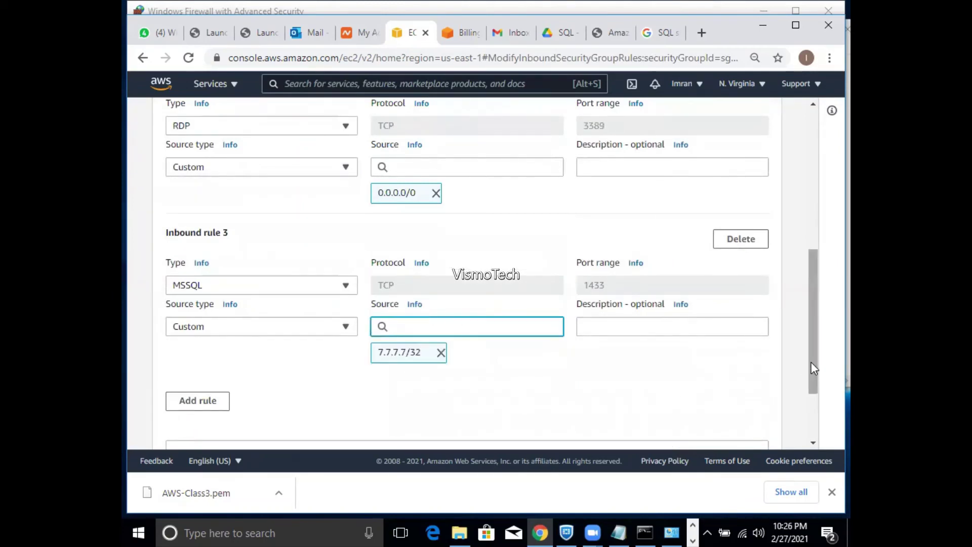
left_click_drag(812, 364, 811, 405)
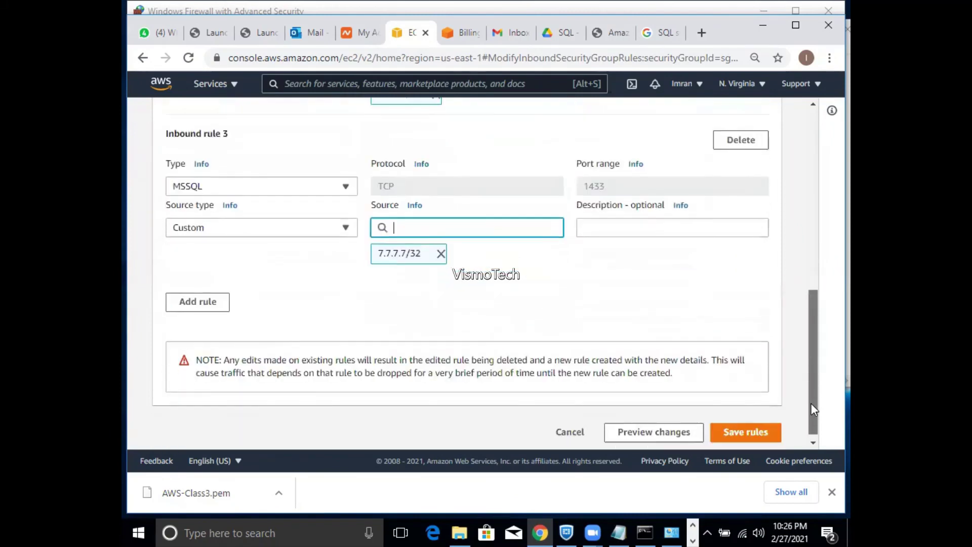
left_click(759, 435)
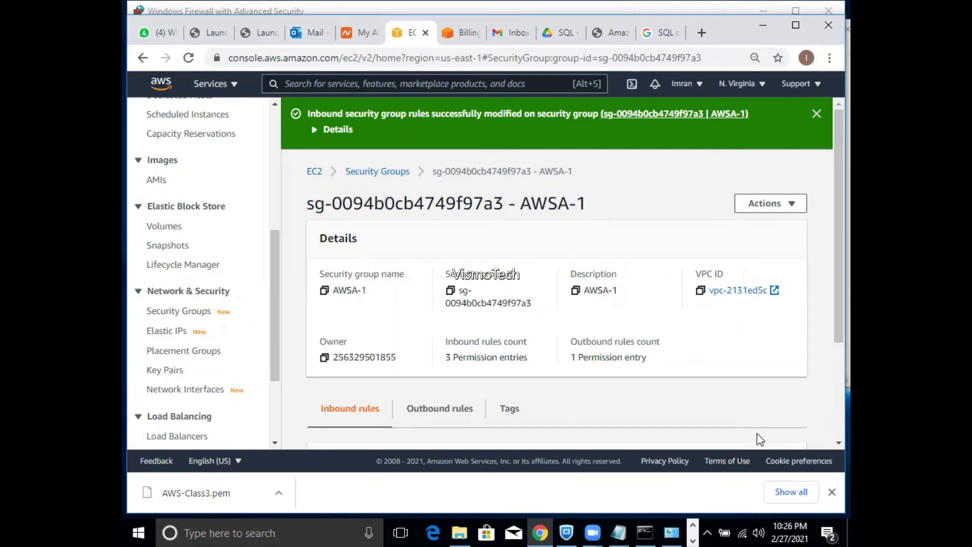
left_click_drag(831, 332, 831, 434)
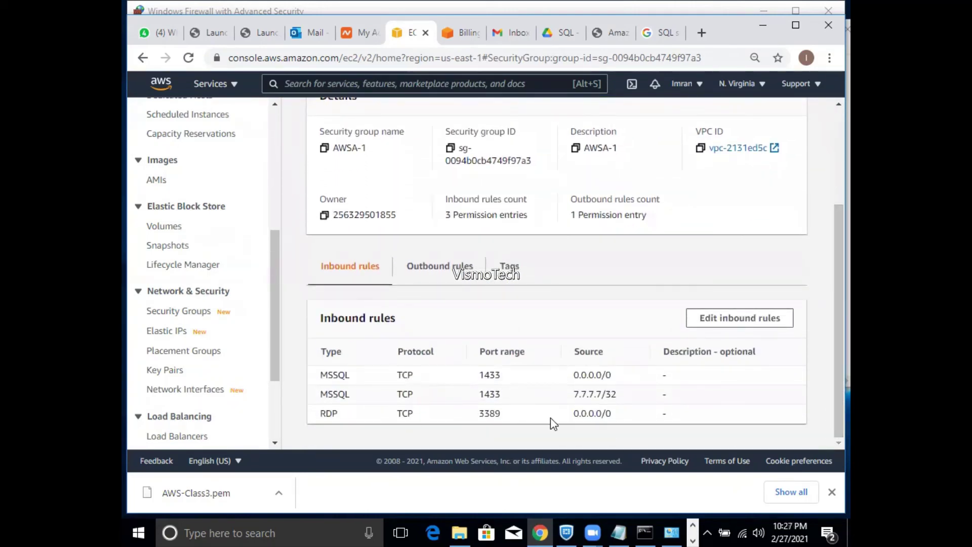
- Delete the MSSQL 1433 rule open to 0.0.0.0/0 and save, keeping MSSQL 7.7.7.7/32 and RDP 3389
left_click(711, 319)
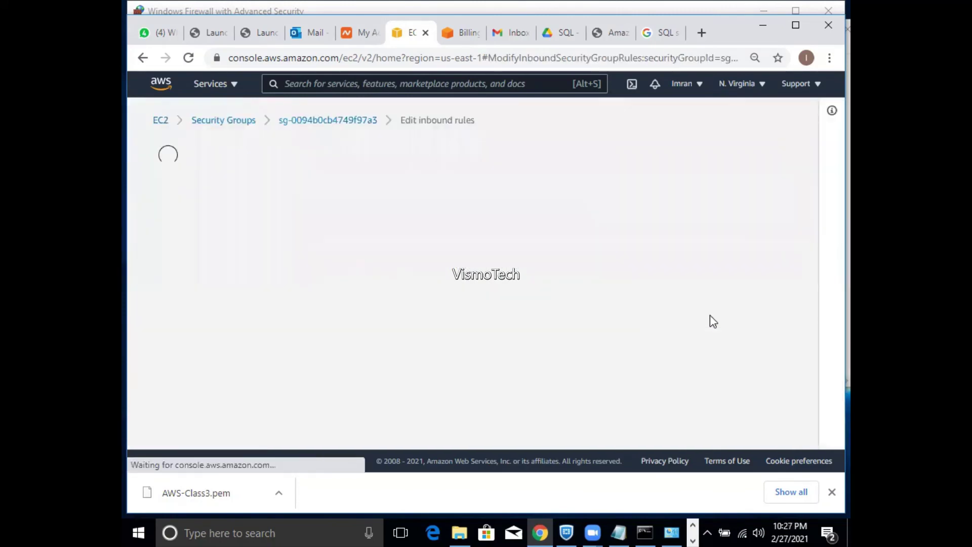
left_click_drag(810, 209, 810, 249)
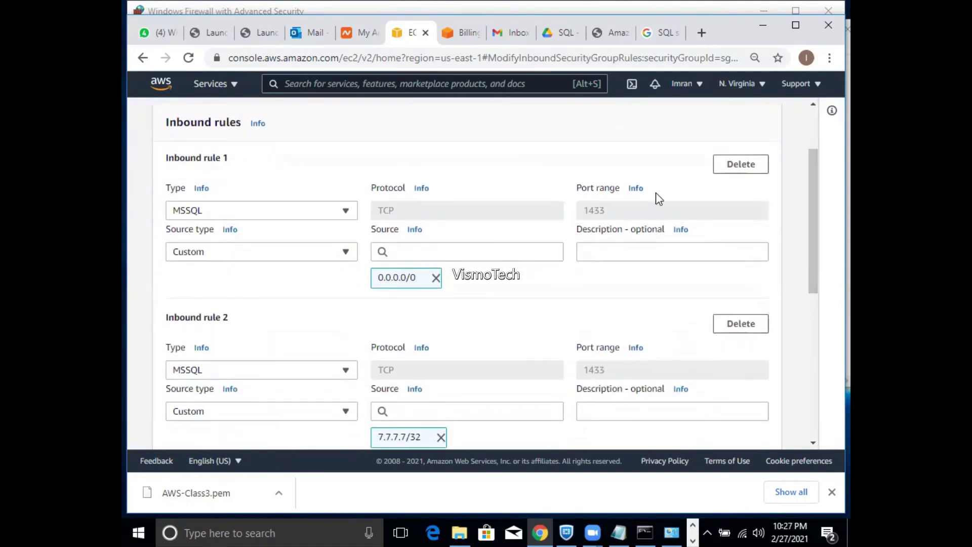
left_click(730, 164)
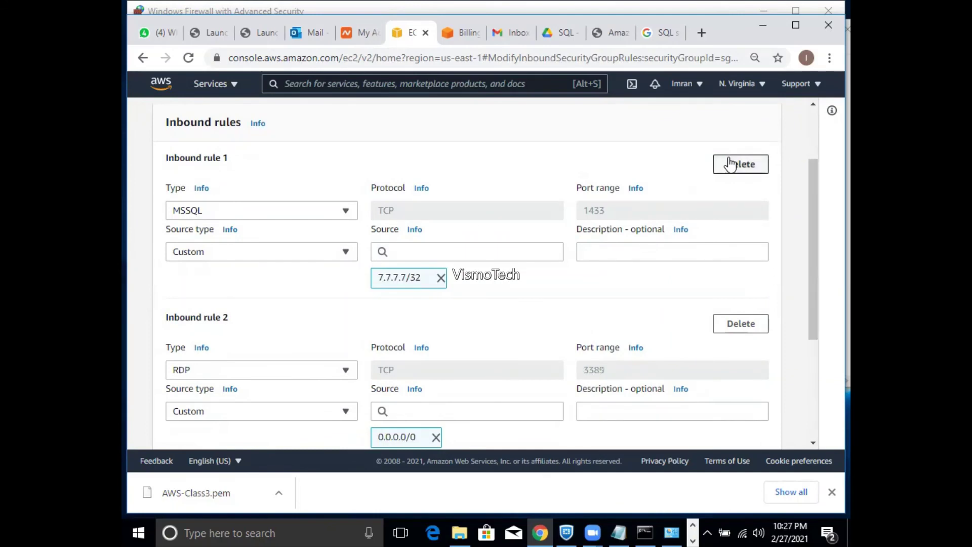
left_click_drag(811, 317, 810, 370)
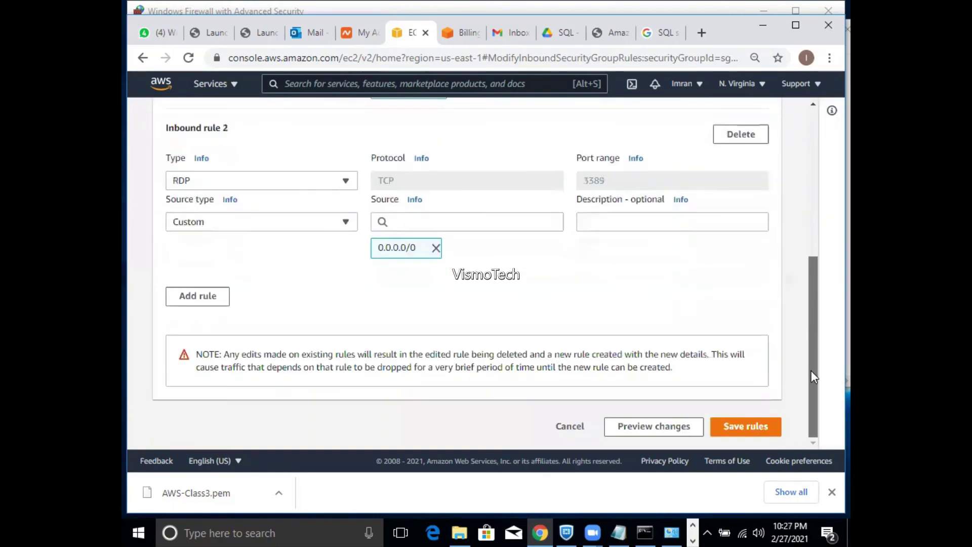
left_click(748, 426)
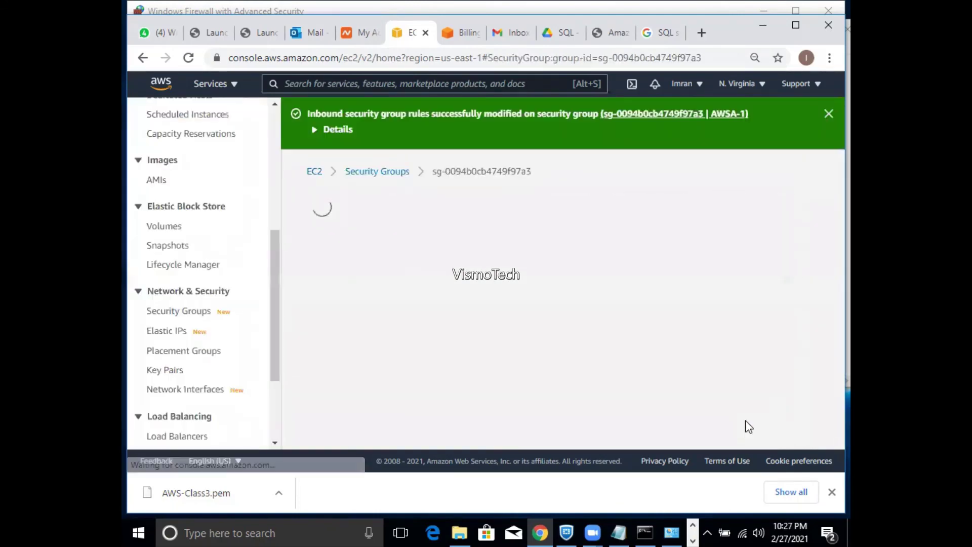
scroll(828, 314, "down", 2)
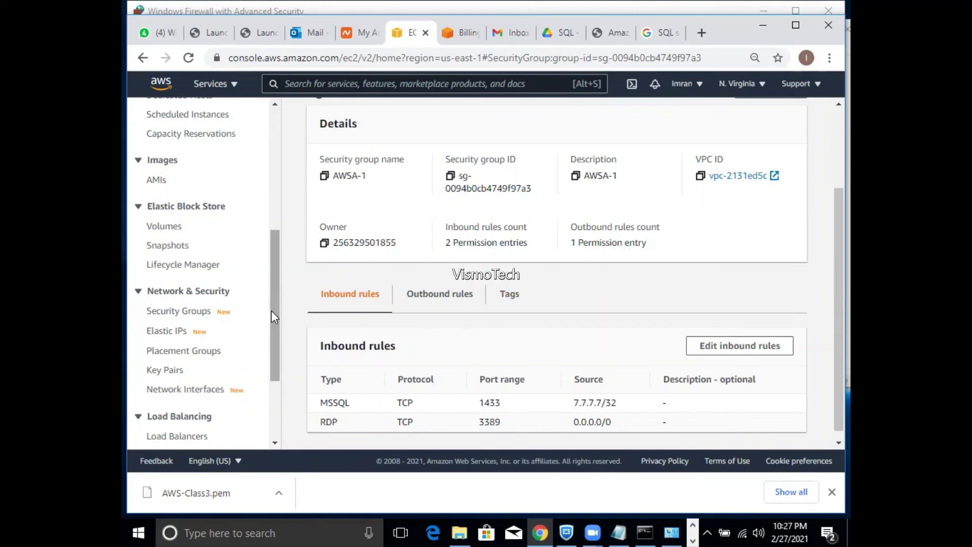
left_click_drag(271, 311, 278, 182)
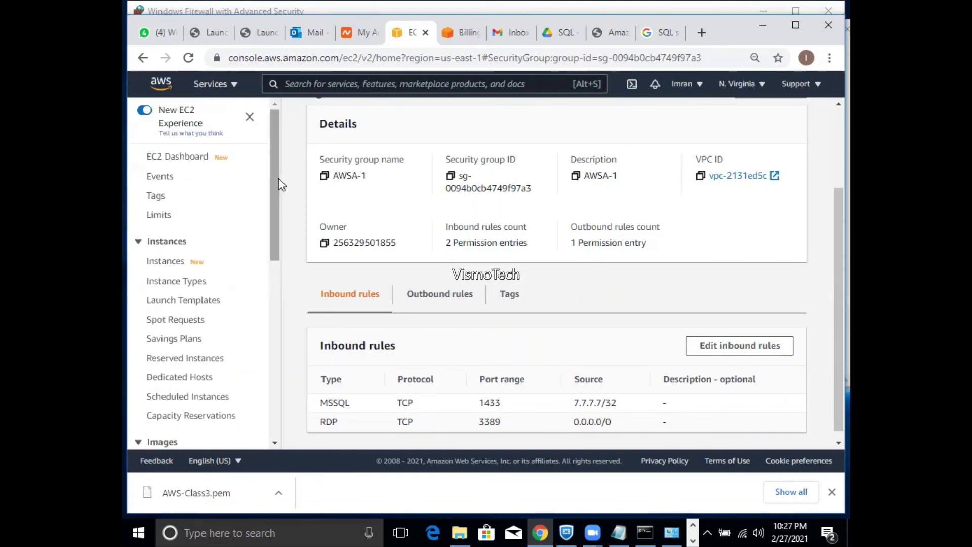
- Open EC2 from the Services menu in a new tab, close the Billing tab, and switch to EC2
left_click(232, 85)
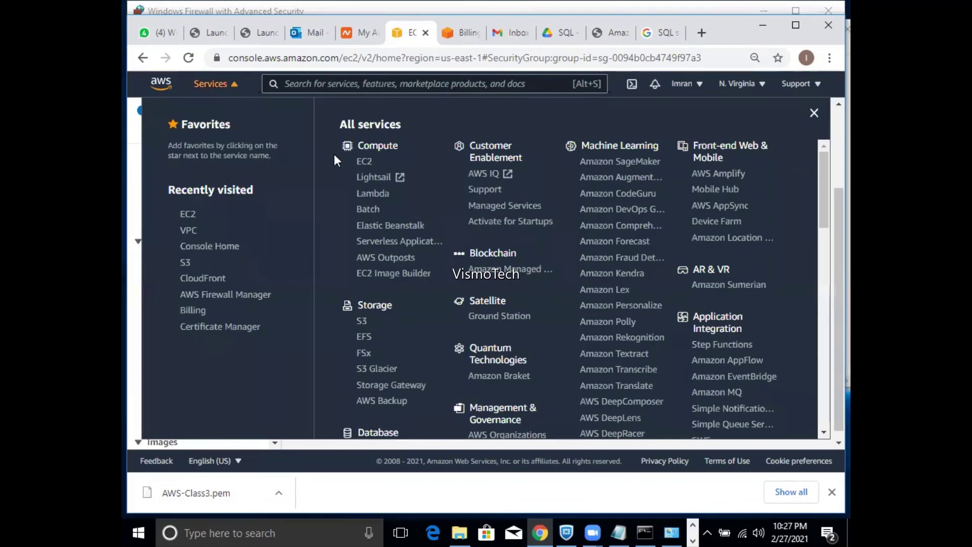
right_click(365, 167)
left_click(381, 169)
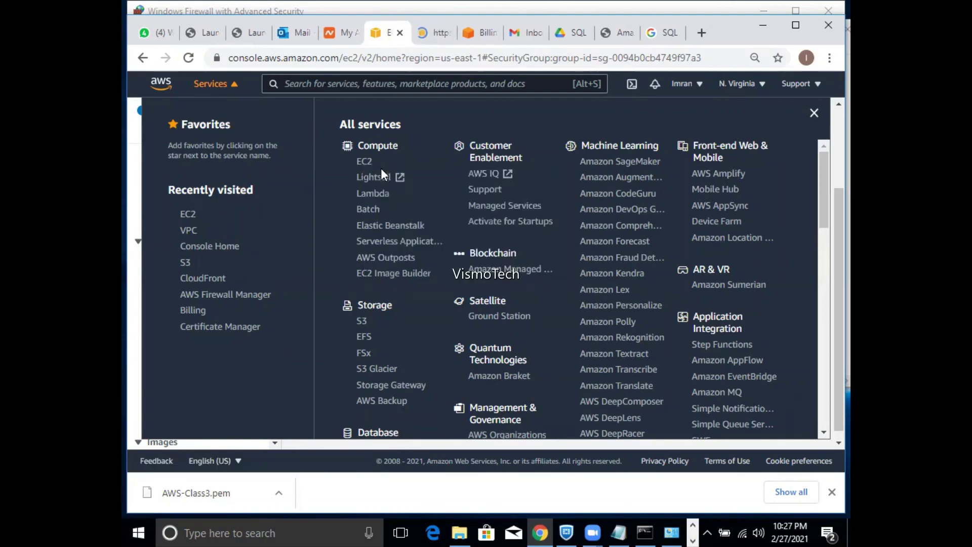
left_click(485, 32)
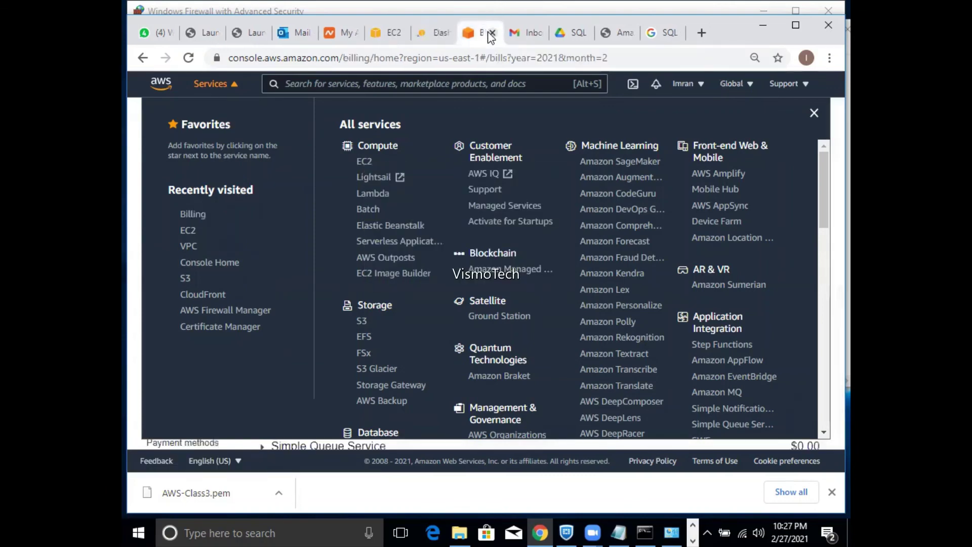
left_click(493, 32)
left_click(437, 36)
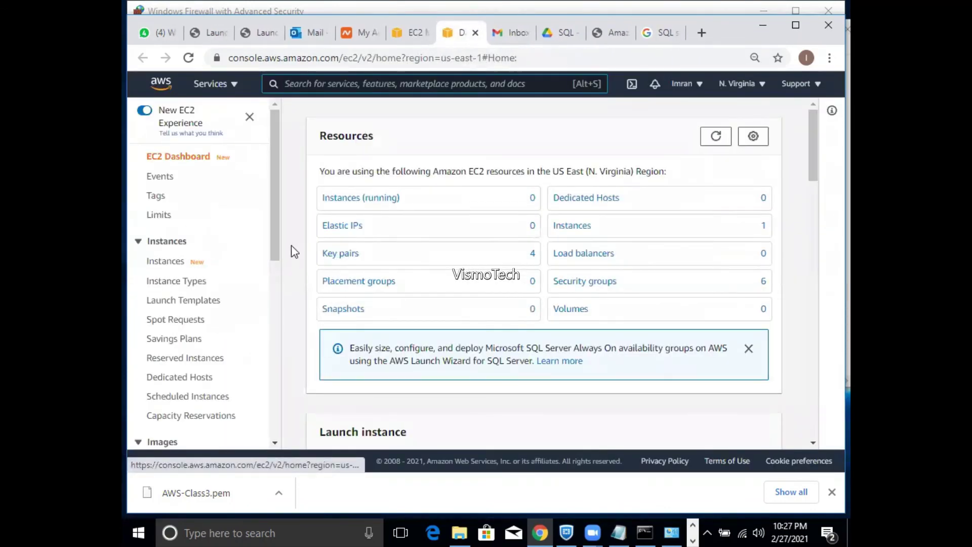
scroll(273, 274, "down", 1)
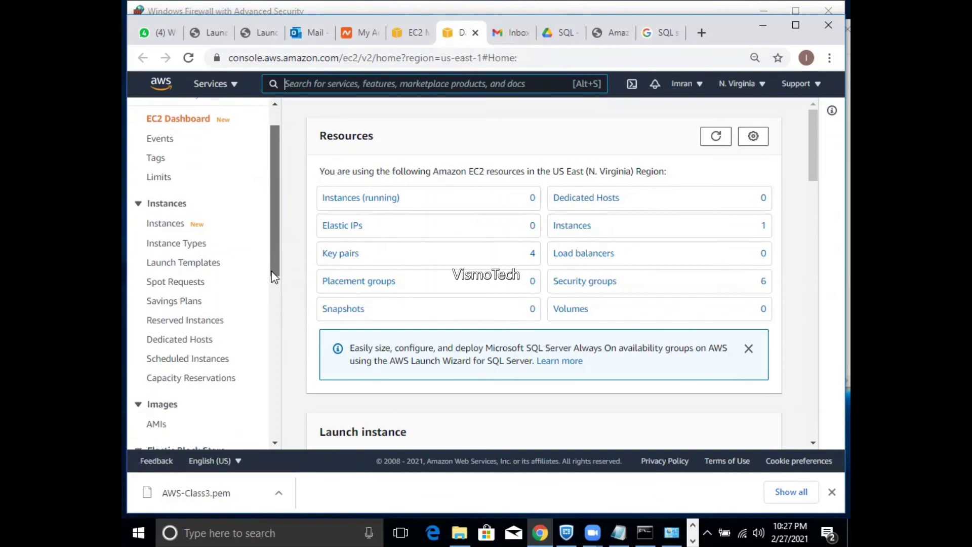
mouse_move(274, 275)
left_mouse_down()
mouse_move(256, 406)
mouse_move(273, 261)
left_mouse_up()
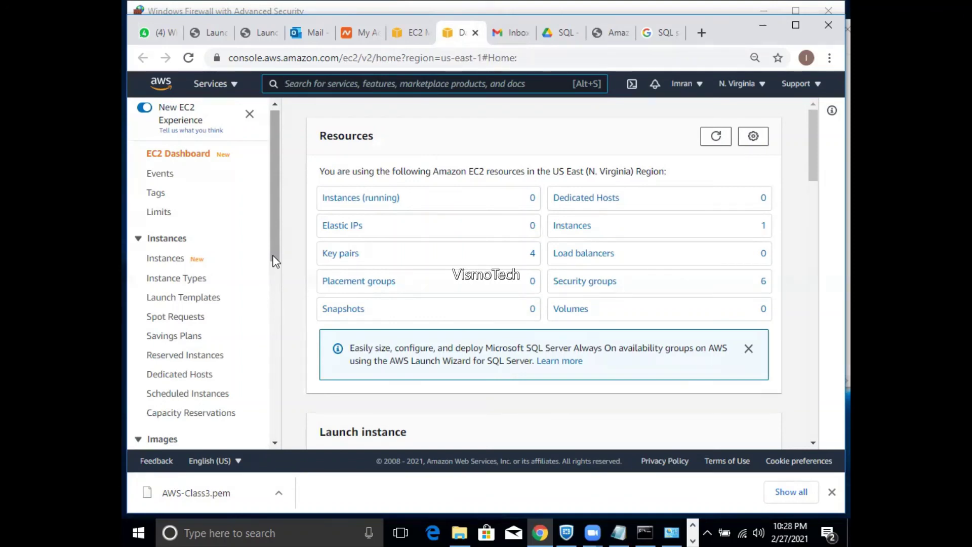
key("alt+s")
- On the Google tab, replace the query and search for 'IP subnetting'
left_click(658, 32)
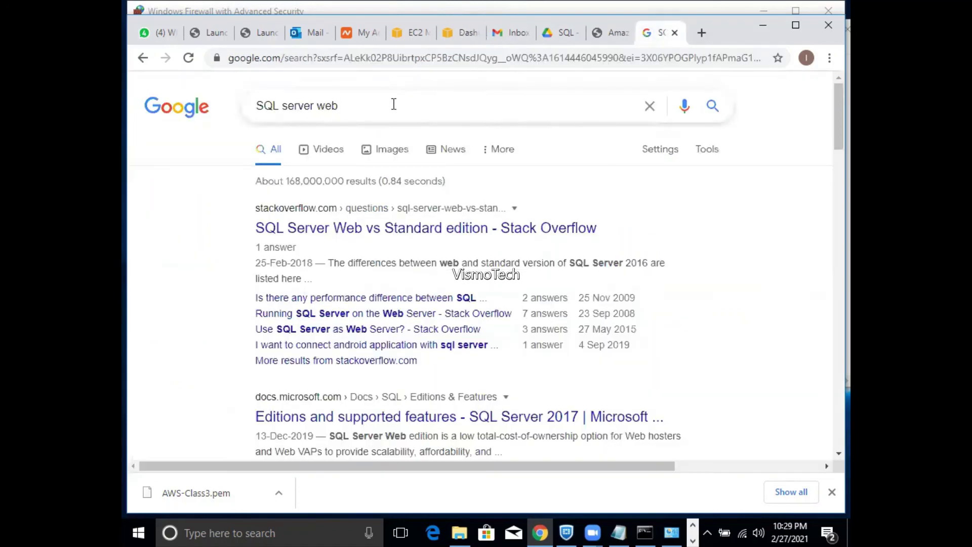
left_click_drag(393, 105, 251, 107)
type("IP set")
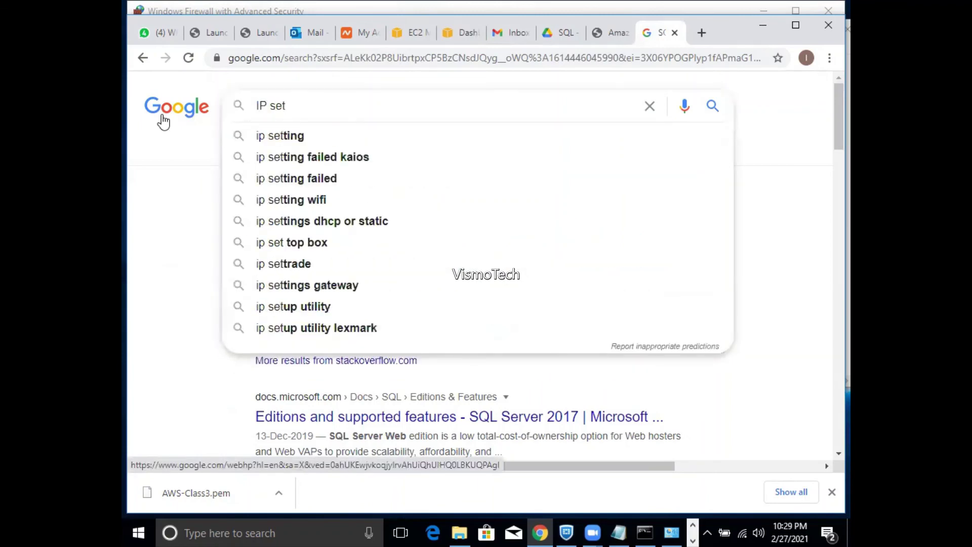
key("BackSpace")
key("BackSpace")
key("BackSpace")
key("BackSpace")
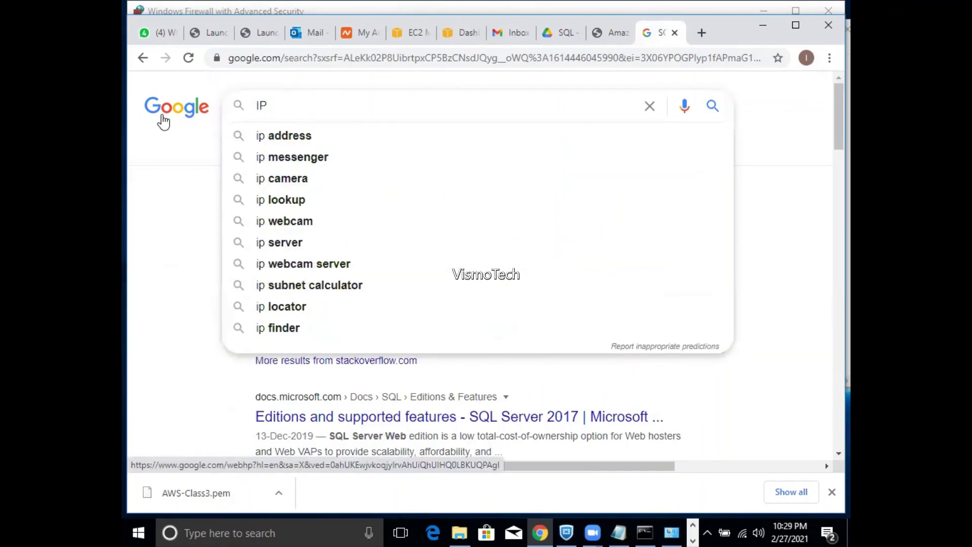
type("subnet")
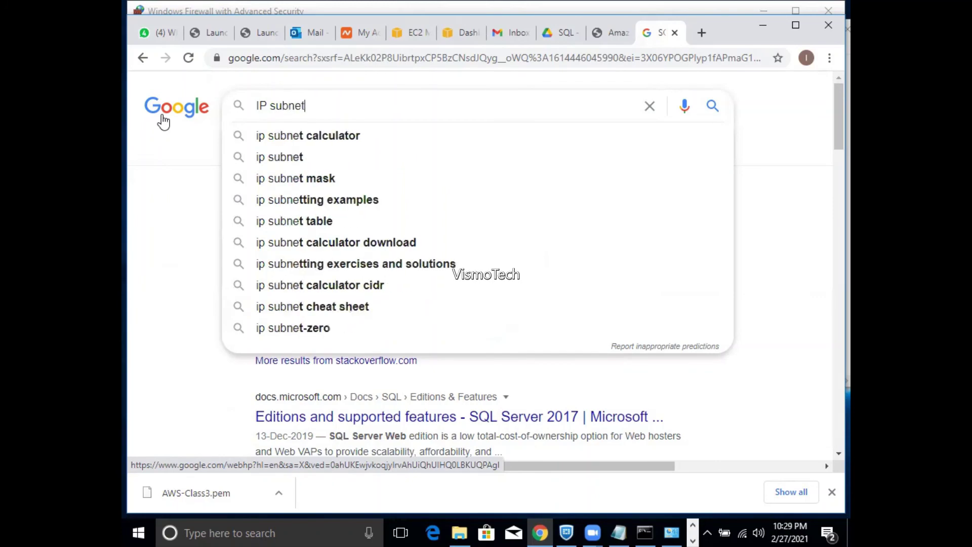
type("ting")
key("Return")
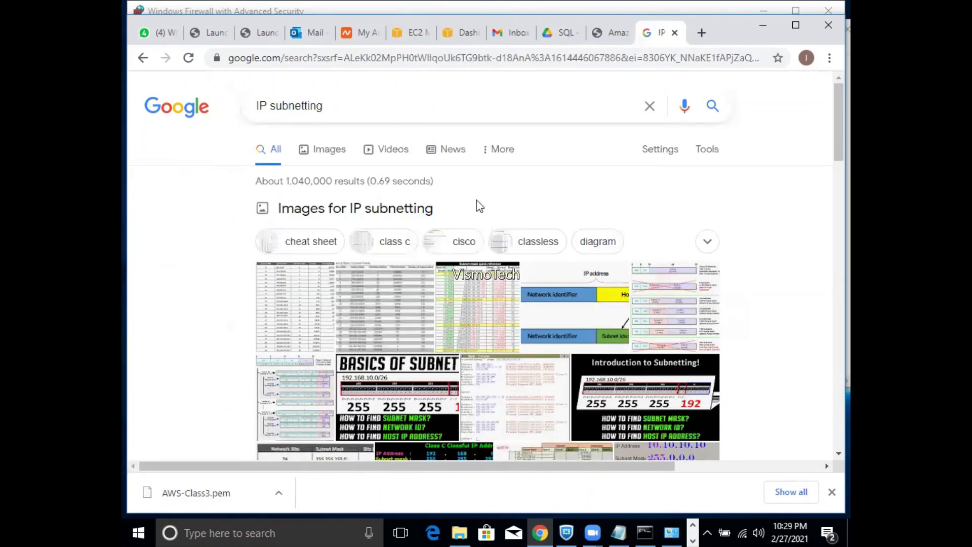
- Open the Microsoft and Cisco subnetting results in new tabs
left_click_drag(829, 136, 831, 252)
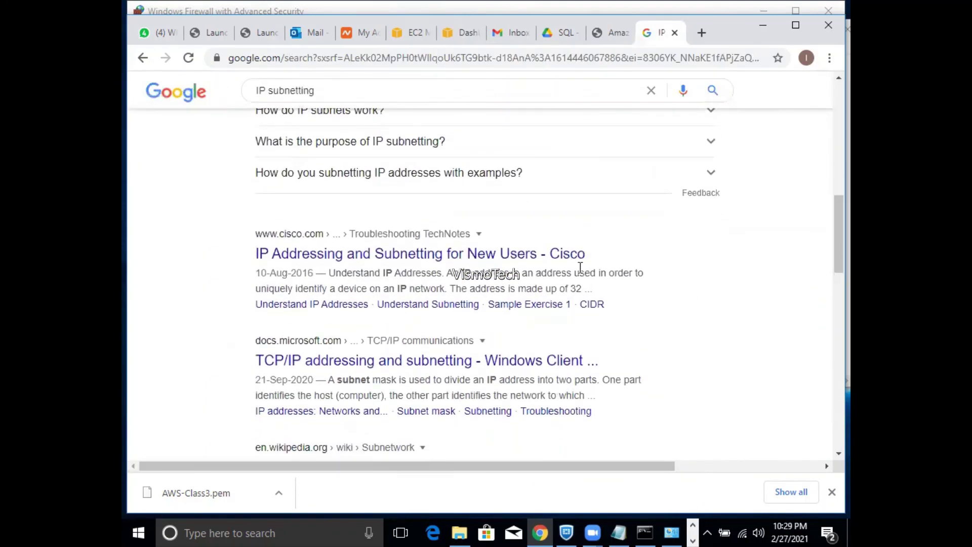
right_click(437, 365)
left_click(452, 370)
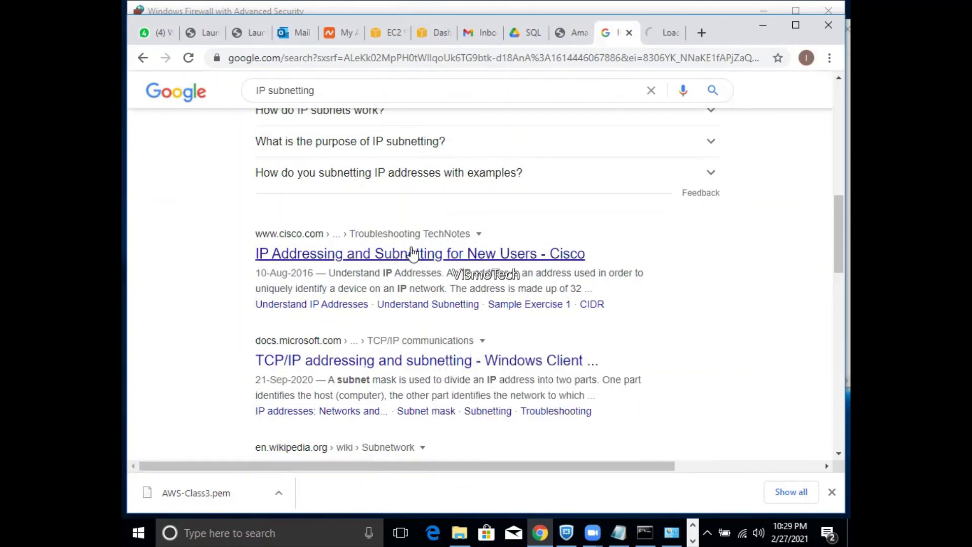
right_click(412, 251)
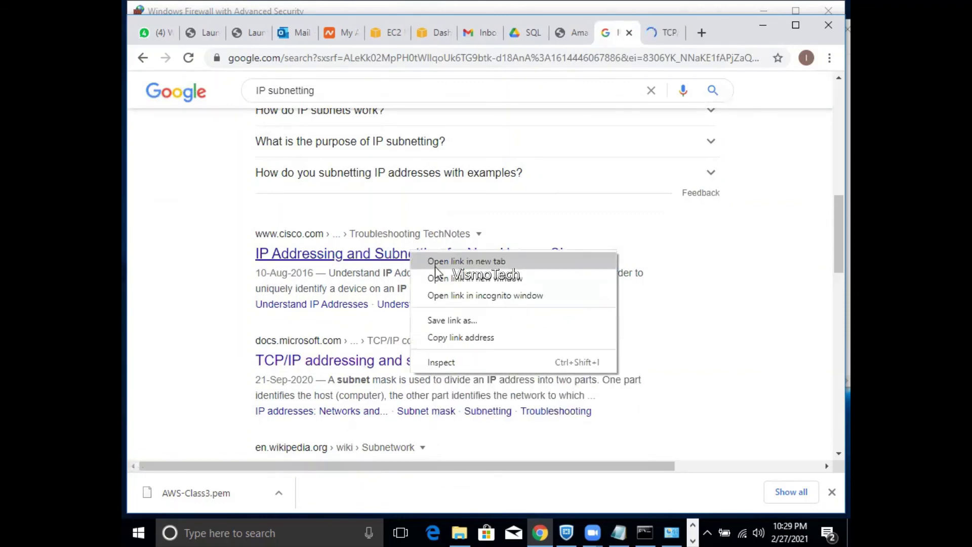
left_click(435, 266)
- Scroll the Microsoft TCP/IP addressing article down to its Subnetting section, then move to the Cisco tab
left_click(622, 40)
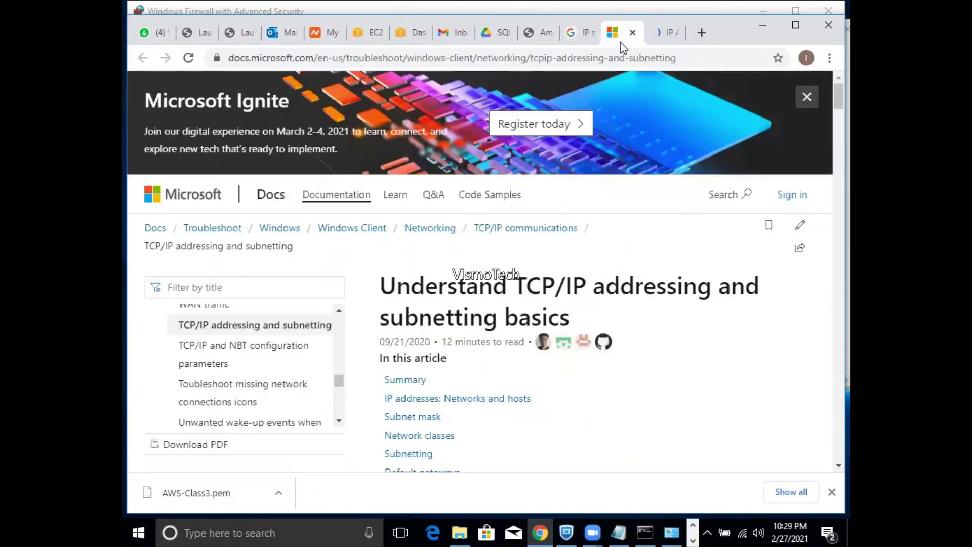
left_click_drag(835, 95, 836, 258)
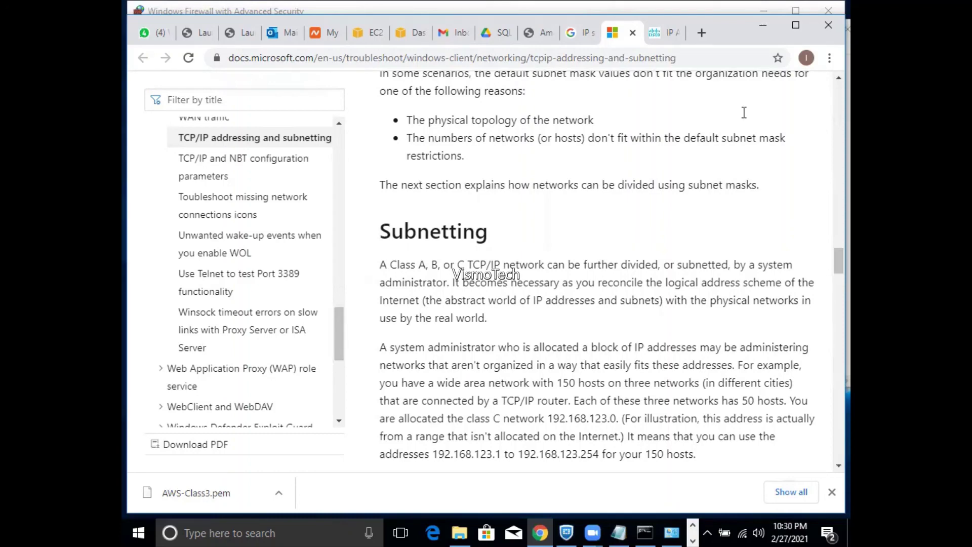
left_click(657, 38)
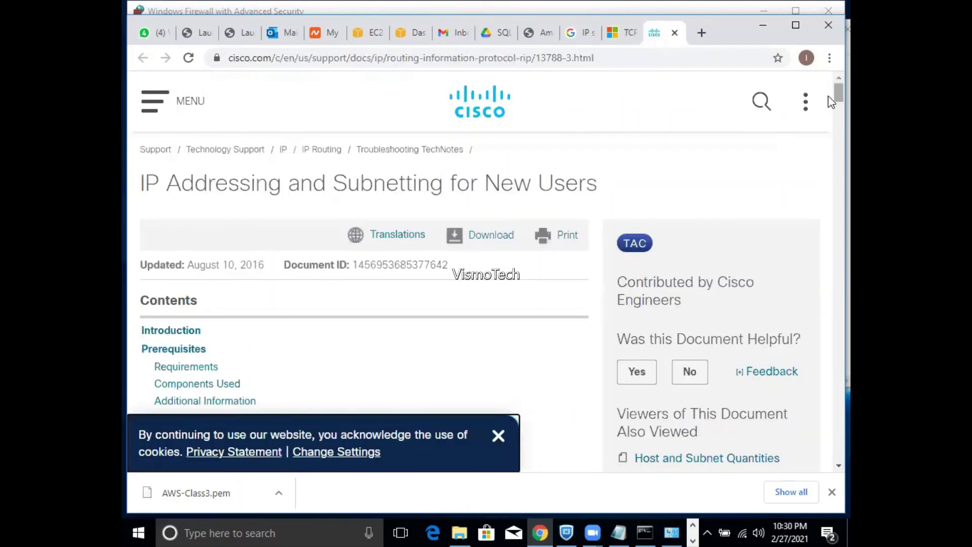
- Follow the Cisco guide to the Configuring IPv4 Addresses guide, skim it, then open a blank tab
mouse_move(829, 96)
left_mouse_down()
mouse_move(831, 149)
mouse_move(831, 109)
left_mouse_up()
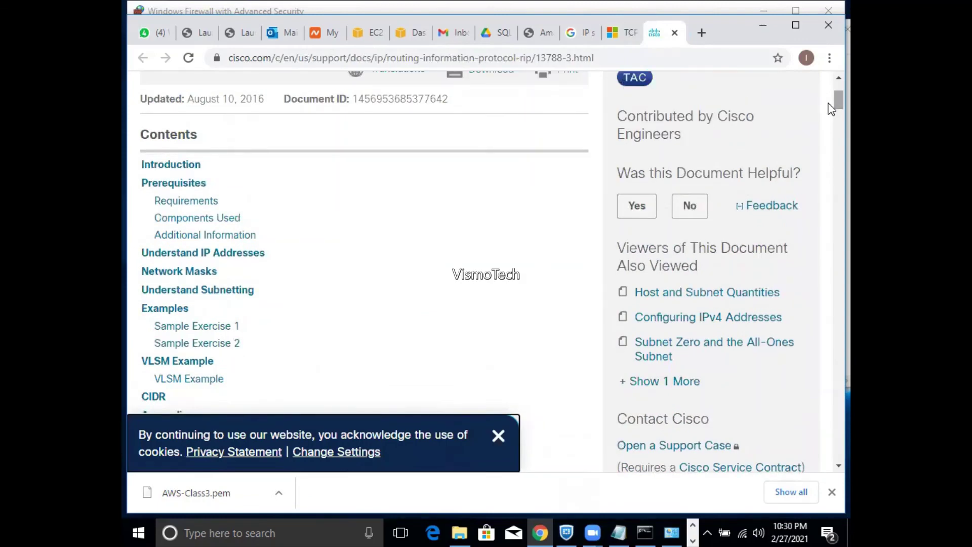
left_click(717, 320)
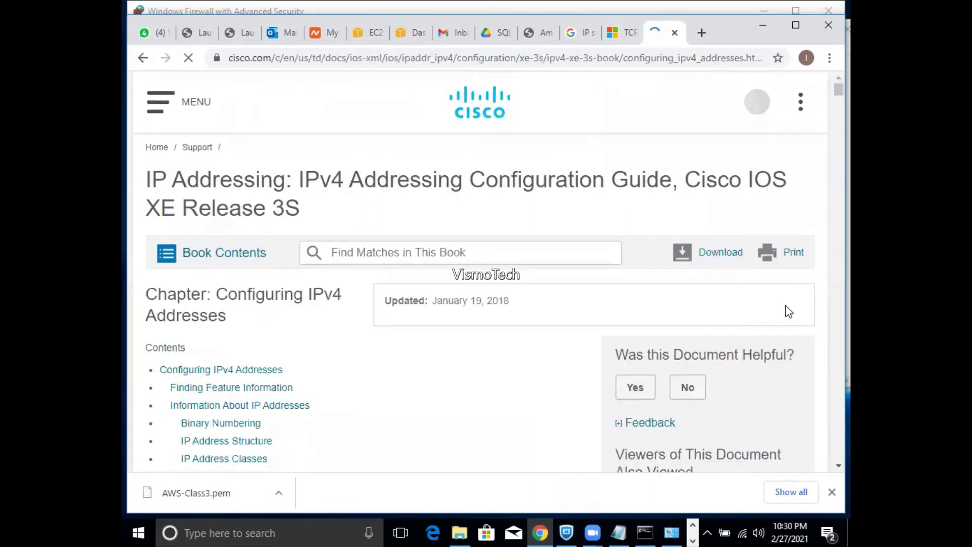
scroll(830, 103, "down", 10)
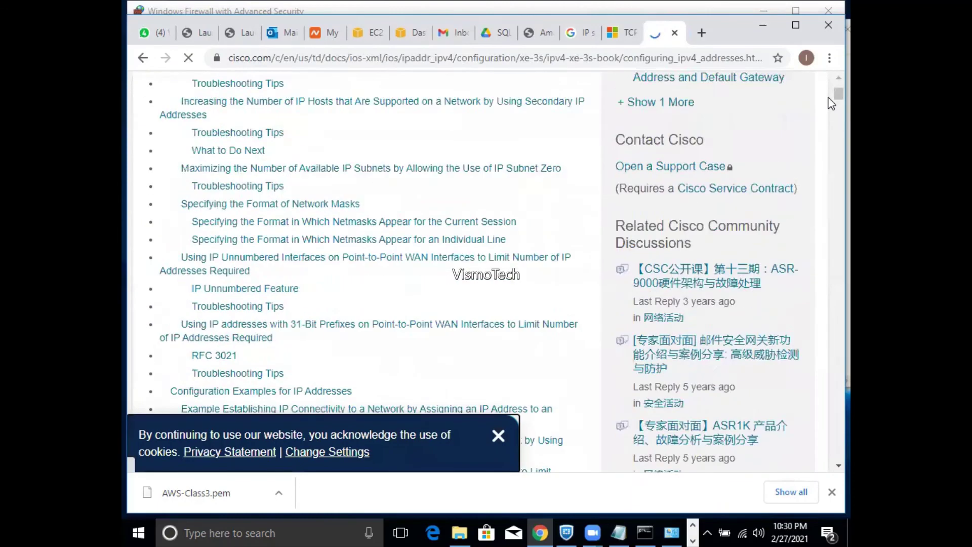
scroll(830, 101, "down", 1)
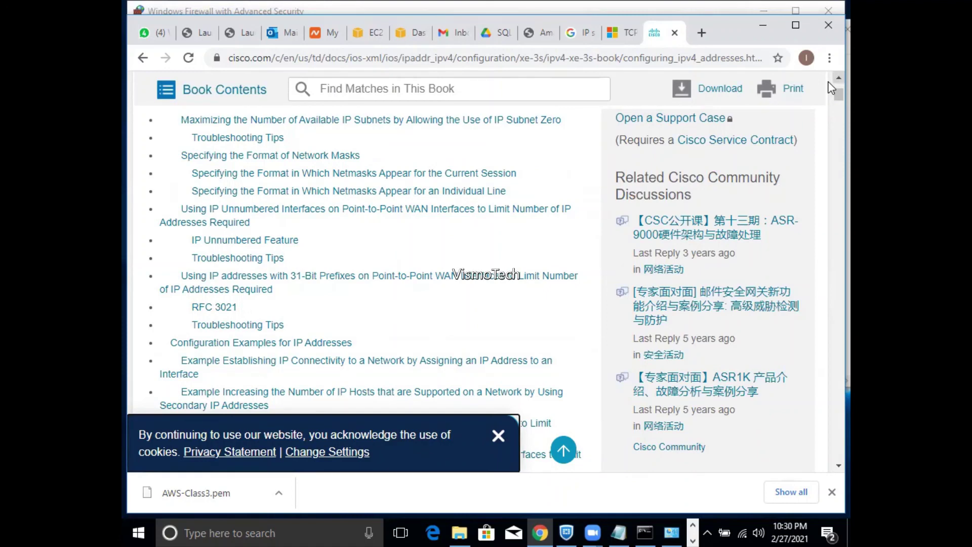
left_click(703, 34)
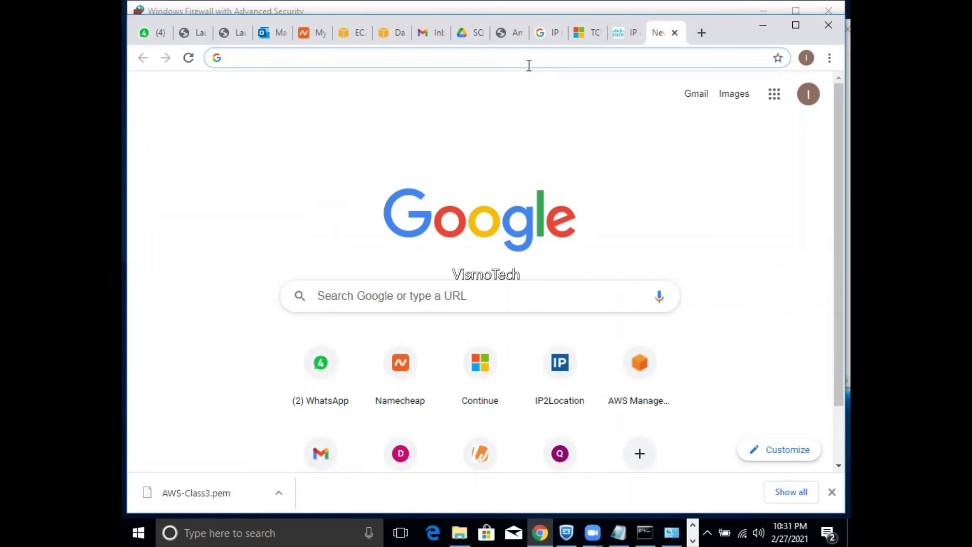
- Reopen AWSA-1's inbound rules editor, showing MSSQL 1433 from 7.7.7.7/32 and RDP 3389
left_click(386, 36)
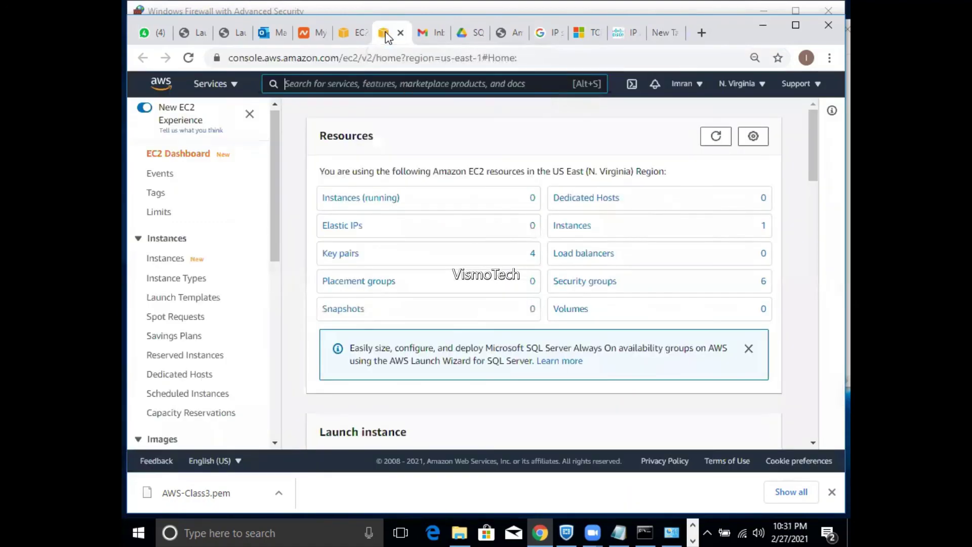
left_click_drag(277, 230, 285, 350)
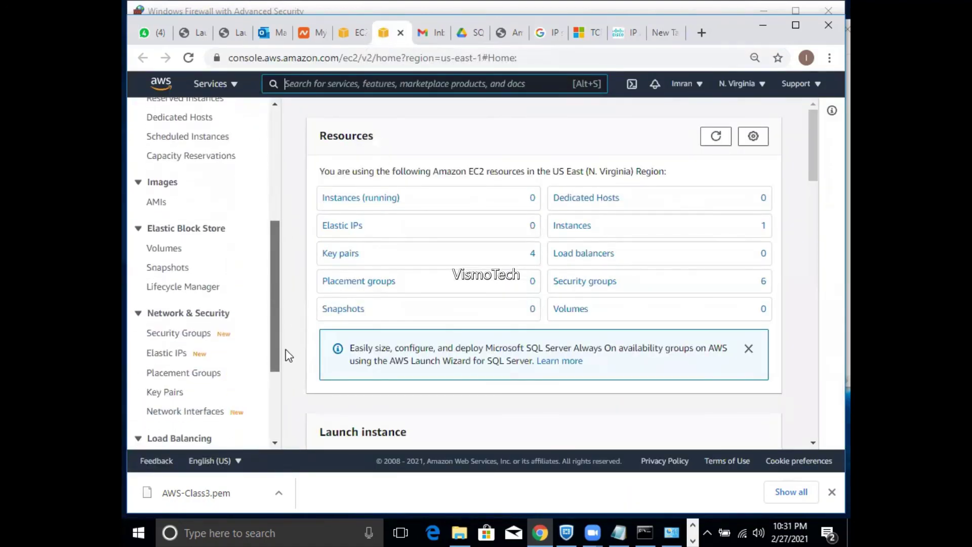
left_click(186, 334)
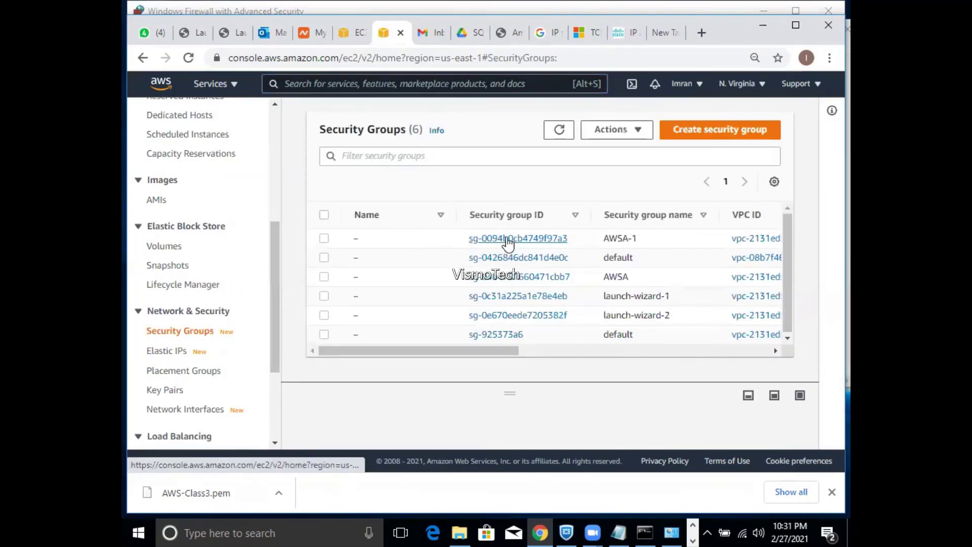
left_click(505, 243)
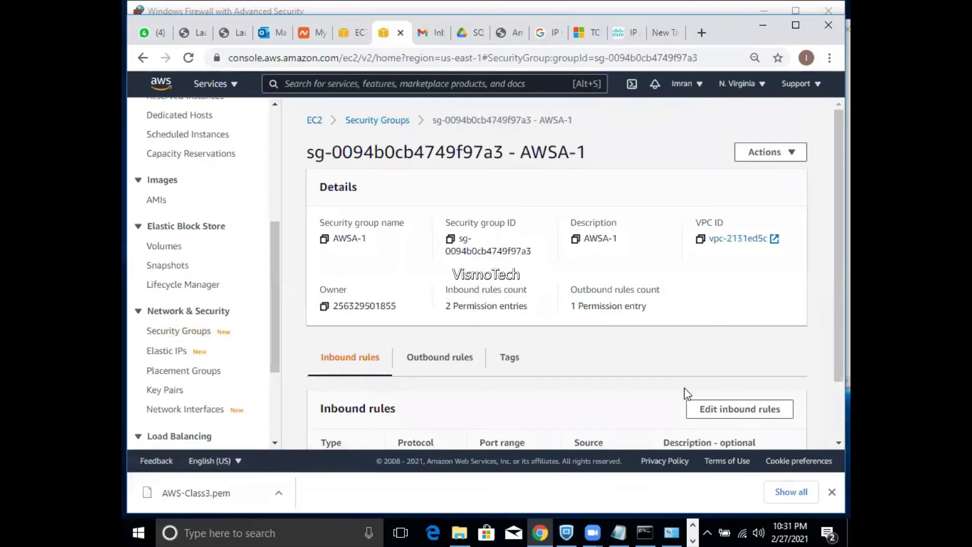
left_click(716, 405)
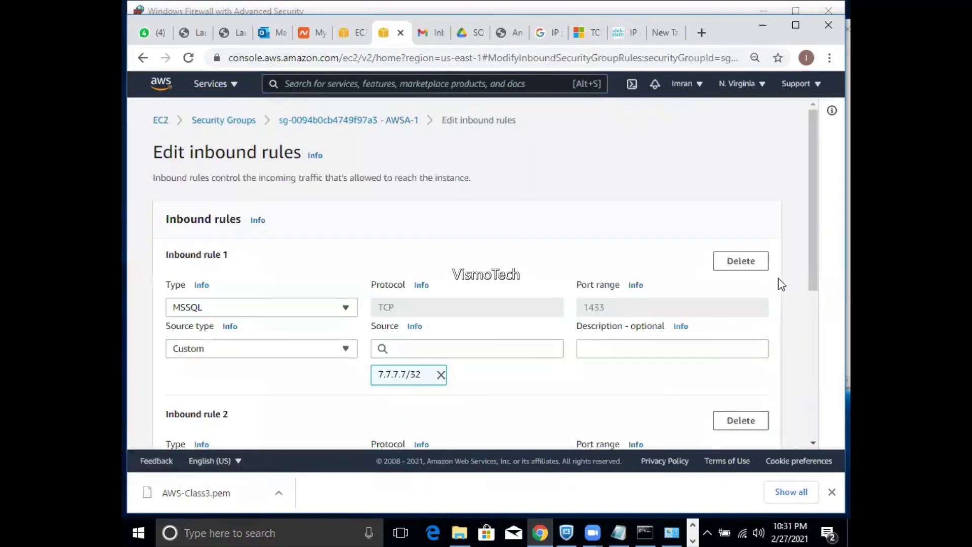
left_click_drag(813, 260, 810, 320)
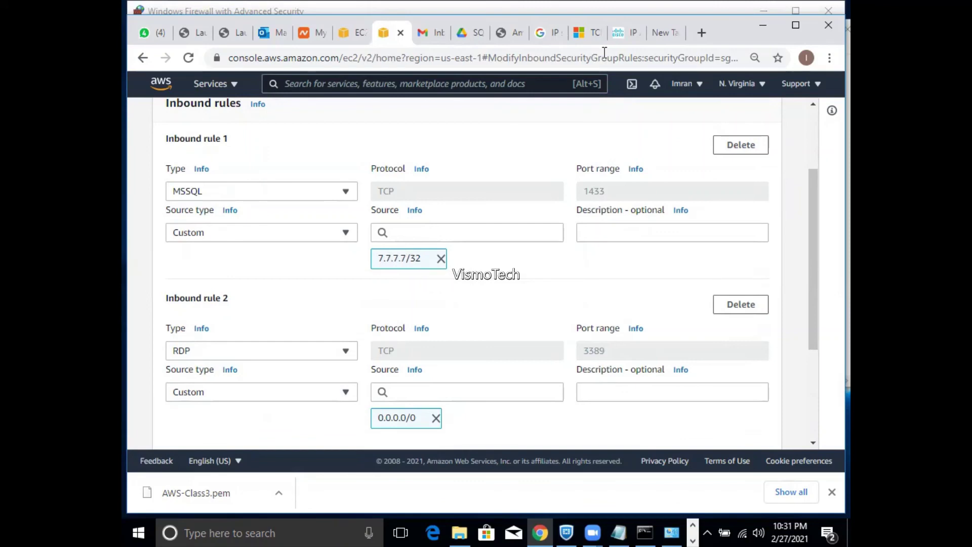
left_click(701, 32)
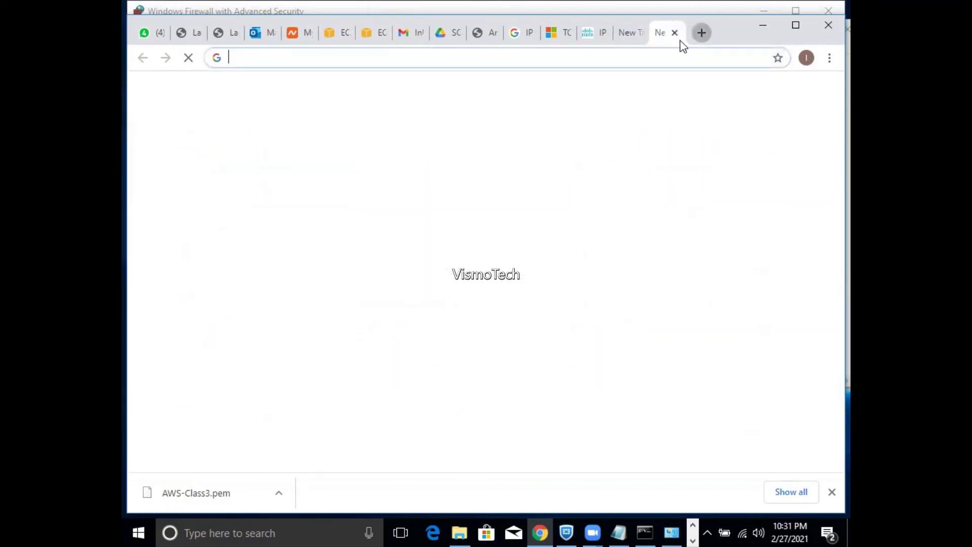
left_click(656, 58)
type("ipin")
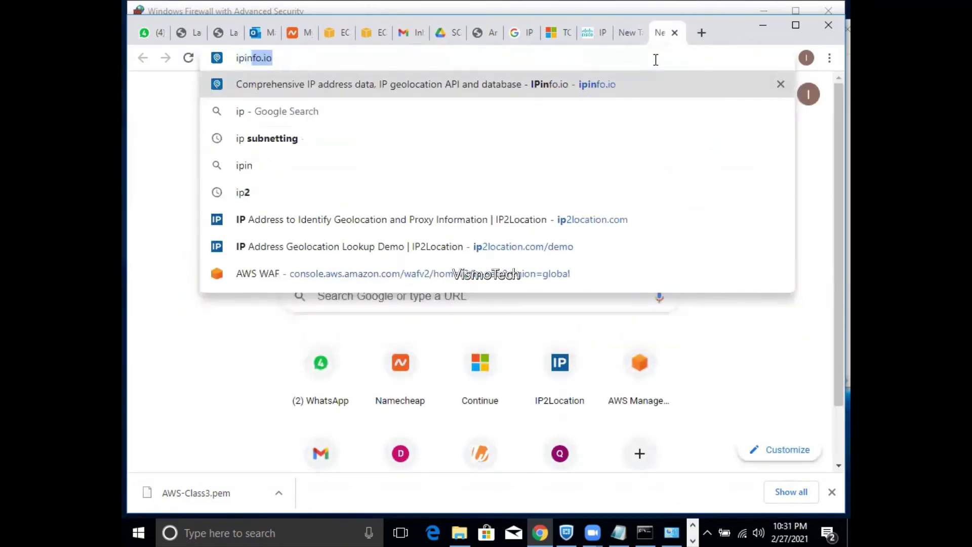
type("fo.io")
key("Return")
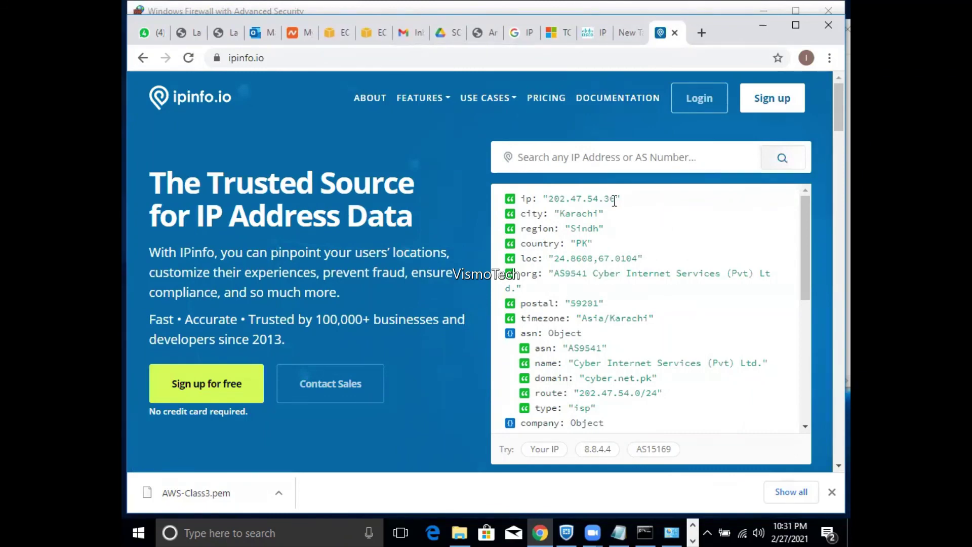
left_click_drag(614, 200, 552, 201)
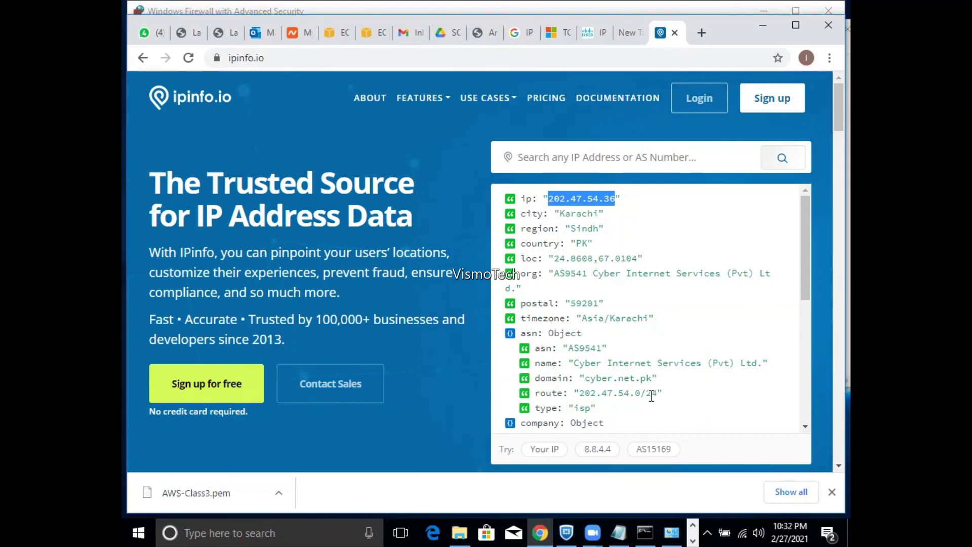
left_click_drag(657, 393, 583, 395)
key("ctrl+c")
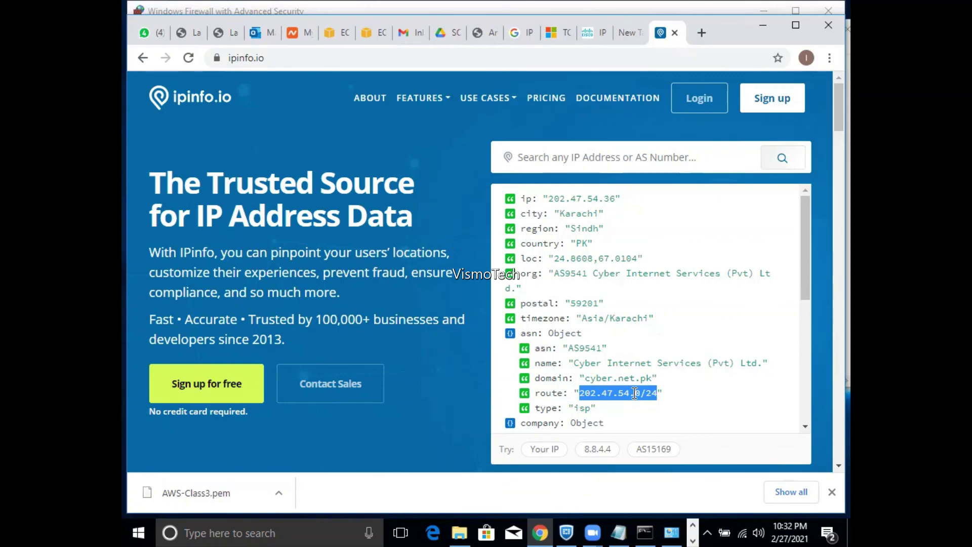
- Replace the MSSQL rule's source 7.7.7.7/32 with the pasted route 202.47.54.0/24
left_click(335, 33)
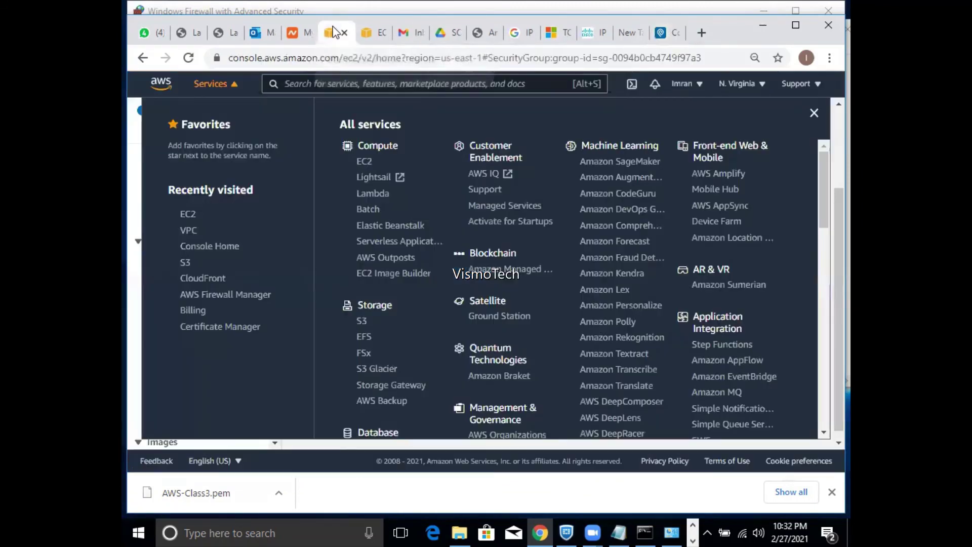
left_click(361, 35)
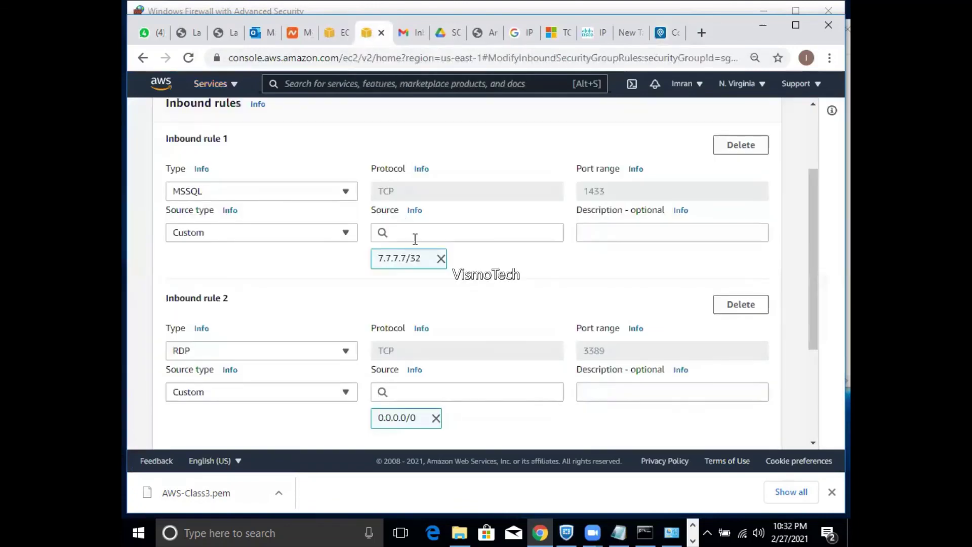
left_click(440, 259)
left_click(432, 231)
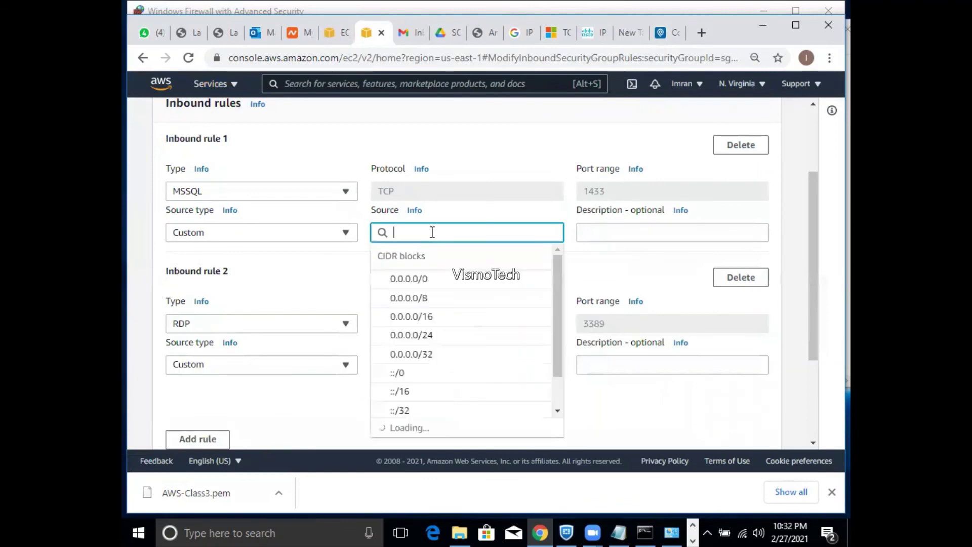
key("ctrl+v")
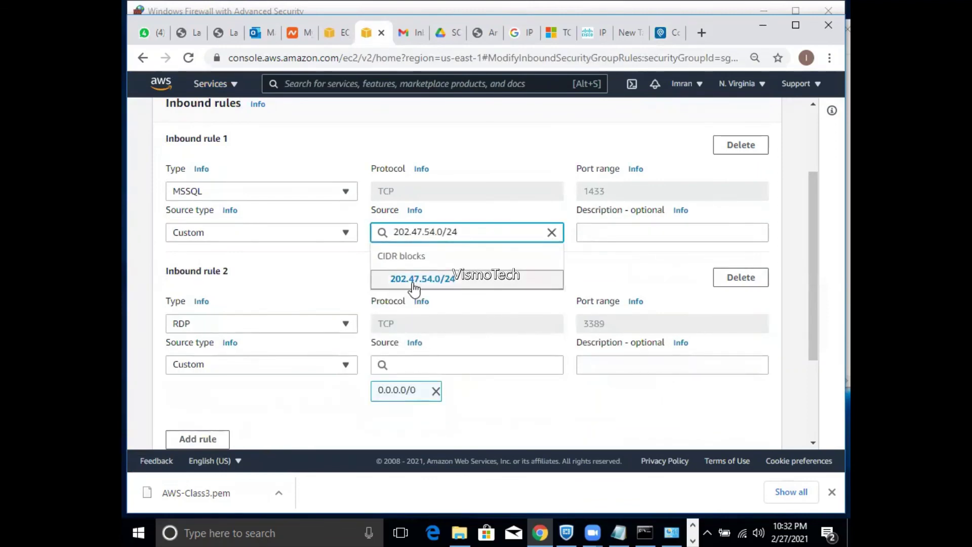
left_click(413, 282)
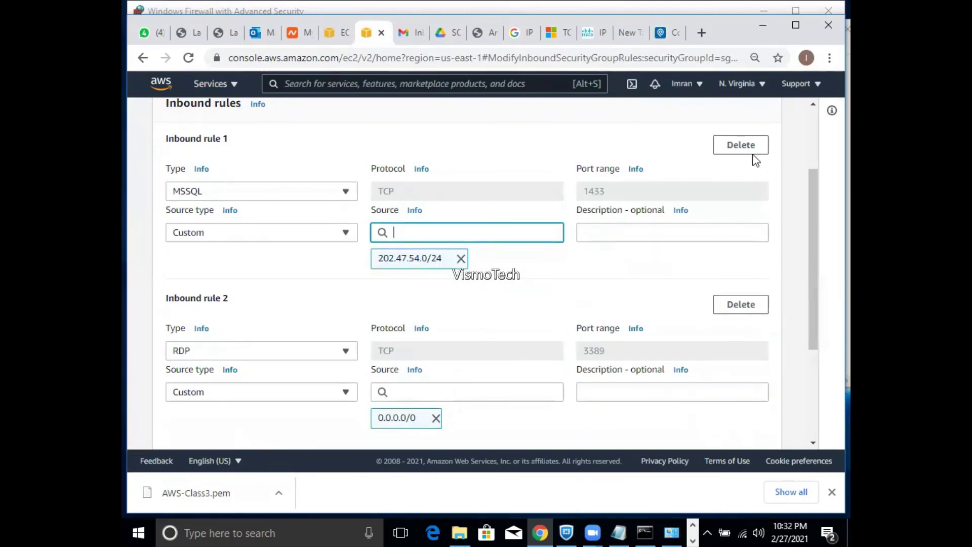
- Save AWSA-1's inbound rules and return to the ipinfo.io results
left_click_drag(814, 246, 786, 407)
left_click(745, 425)
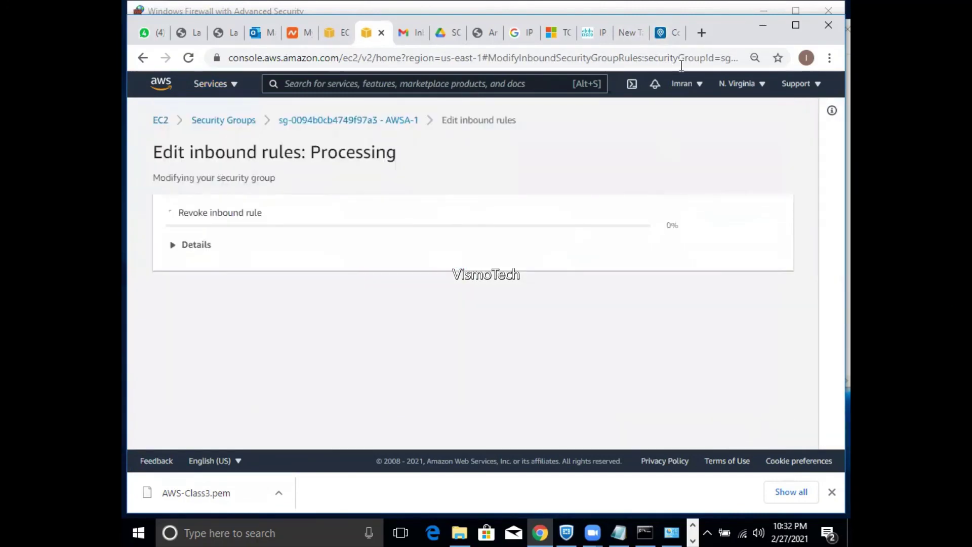
left_click(659, 32)
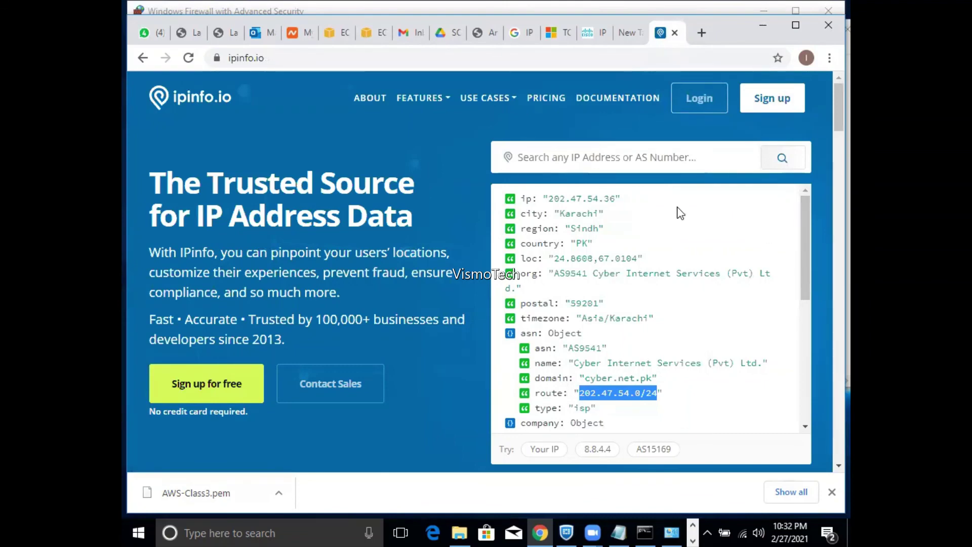
left_click_drag(616, 198, 551, 203)
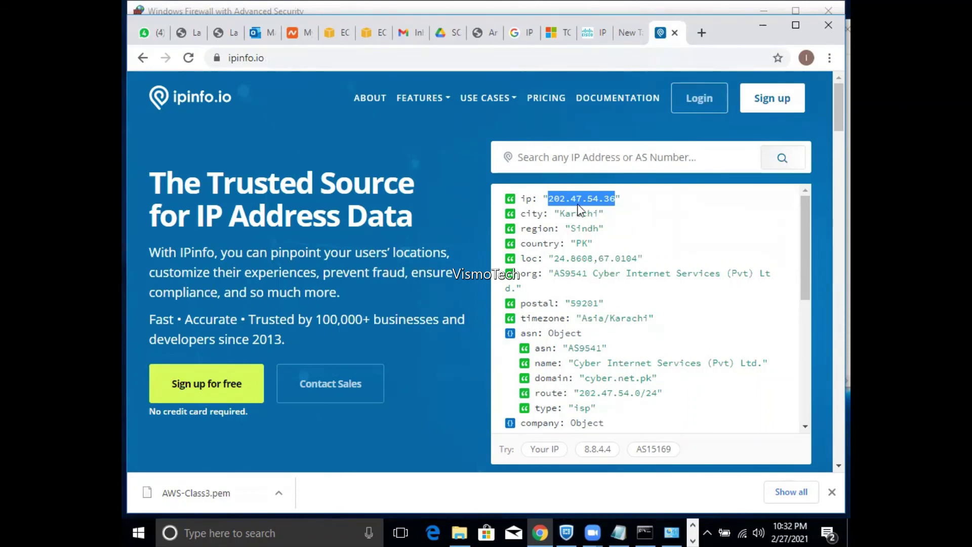
left_click(614, 201)
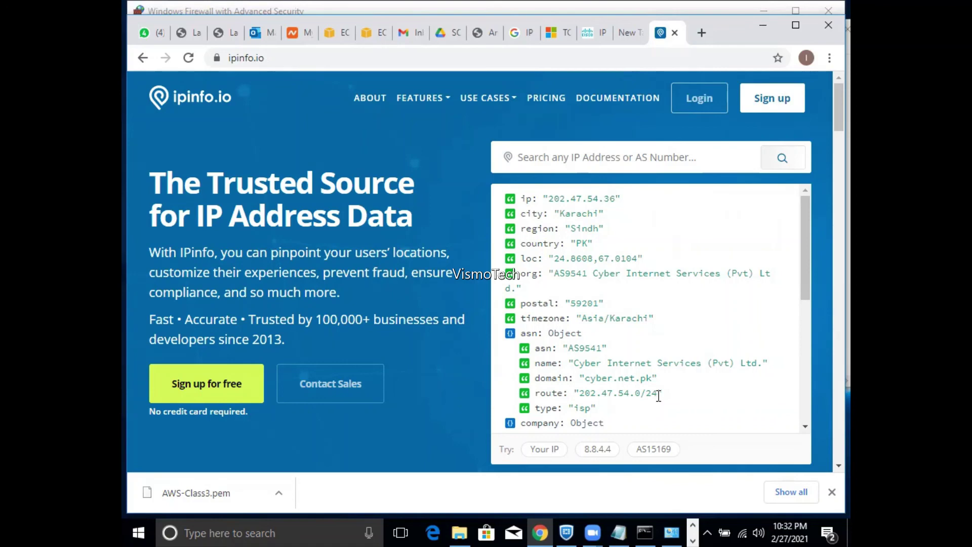
left_click_drag(657, 395, 668, 395)
left_click(582, 395, "shift")
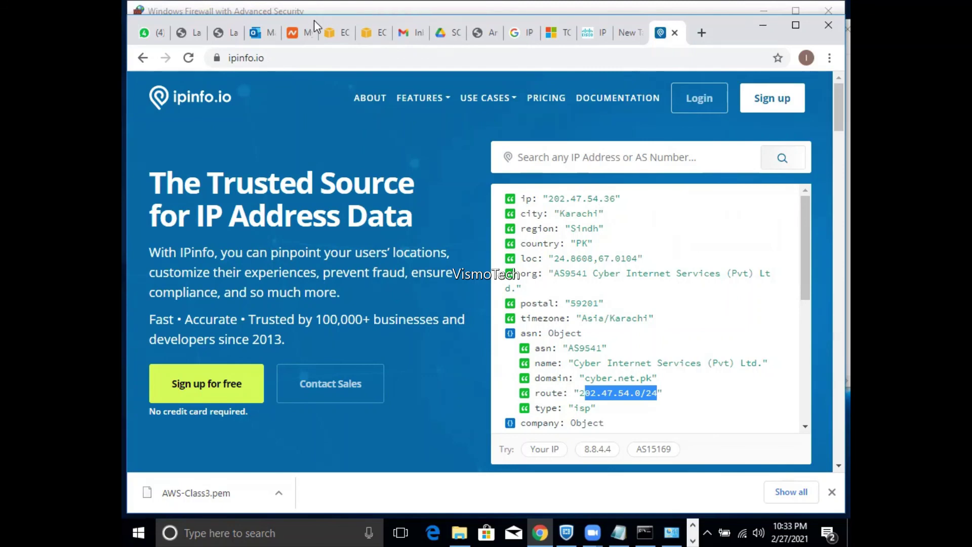
mouse_move(488, 98)
left_click_drag(616, 201, 550, 201)
key("ctrl+c")
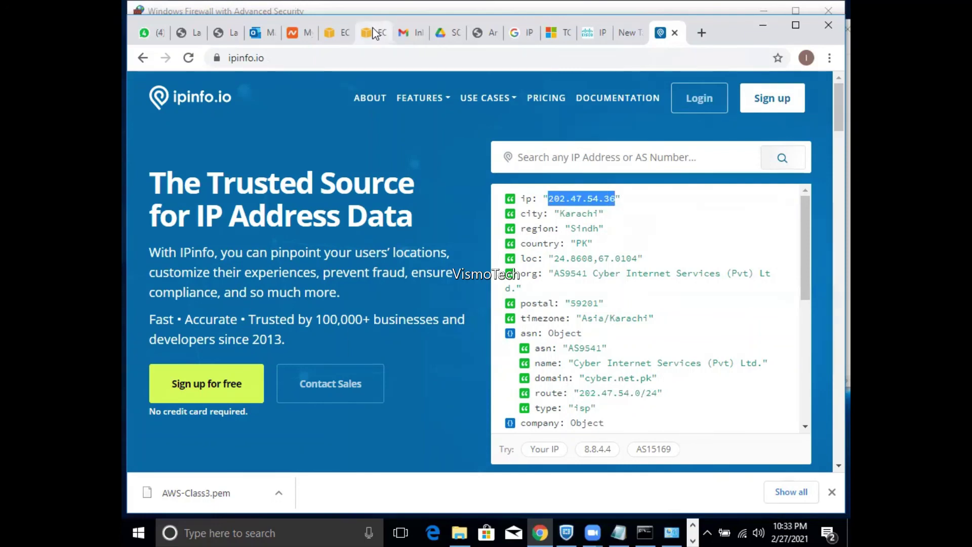
- Reopen AWSA-1's inbound rules editor, then review the asn route 202.47.54.0/24 on ipinfo.io
left_click(342, 34)
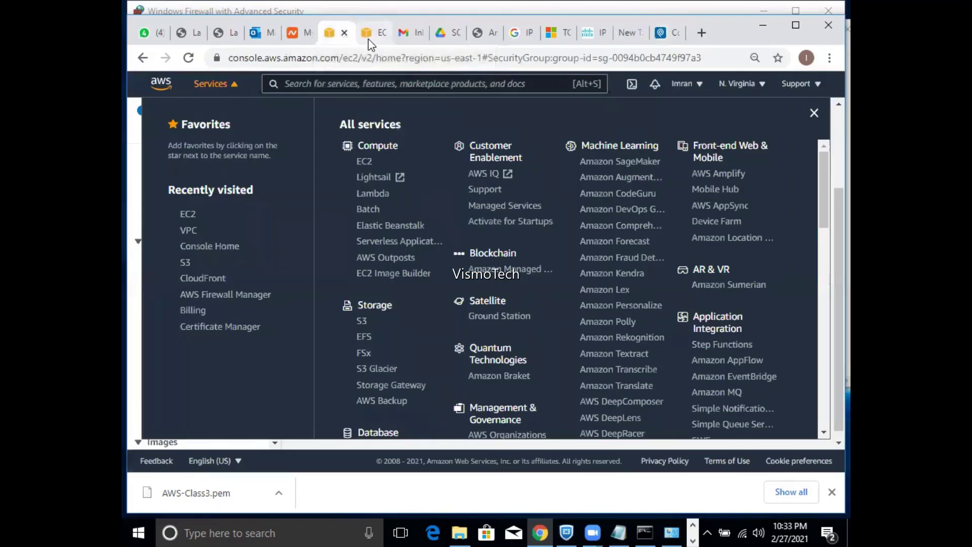
left_click(369, 38)
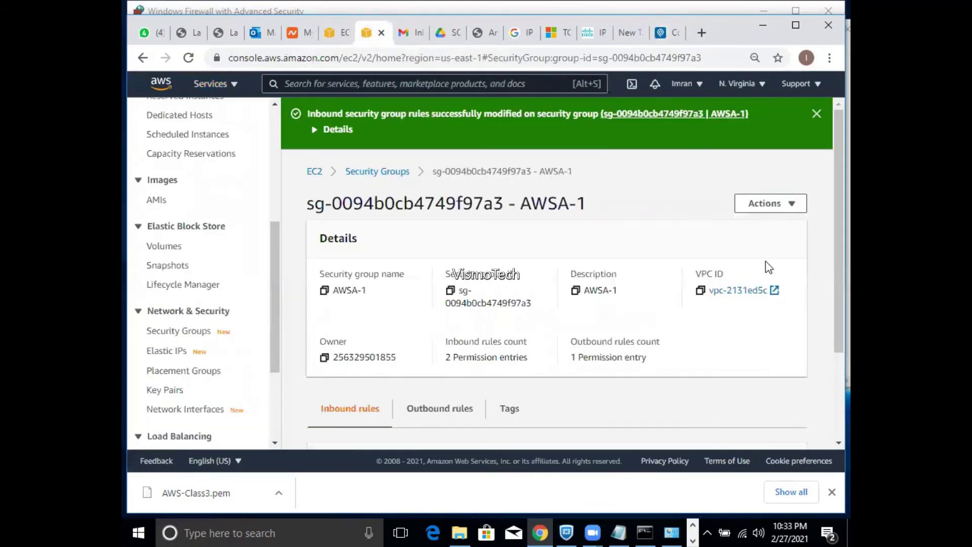
scroll(829, 360, "down", 1)
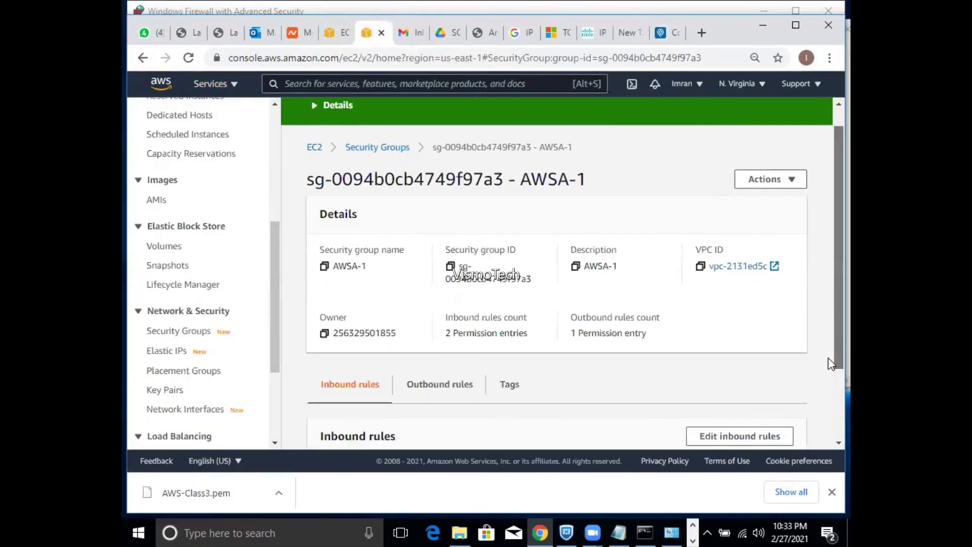
scroll(831, 364, "down", 3)
left_click(770, 375)
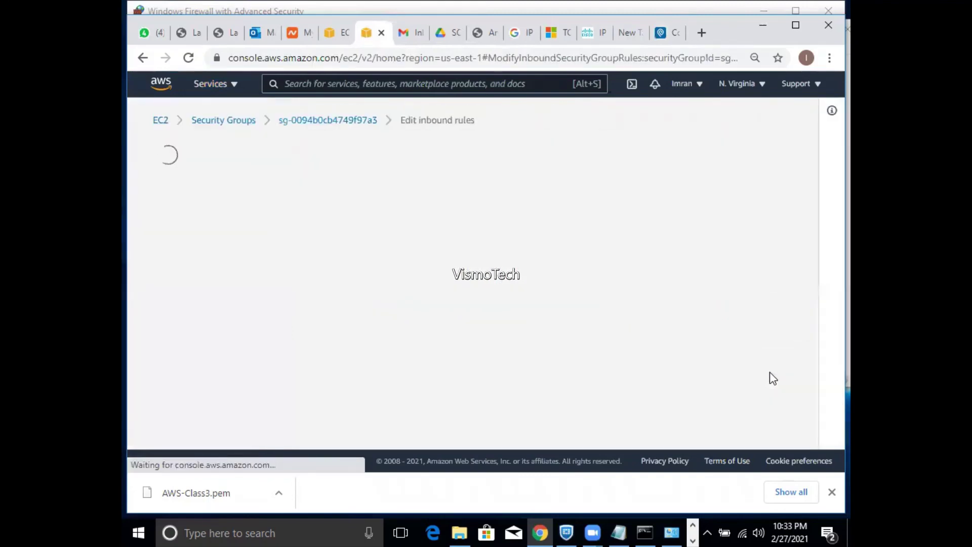
left_click(661, 33)
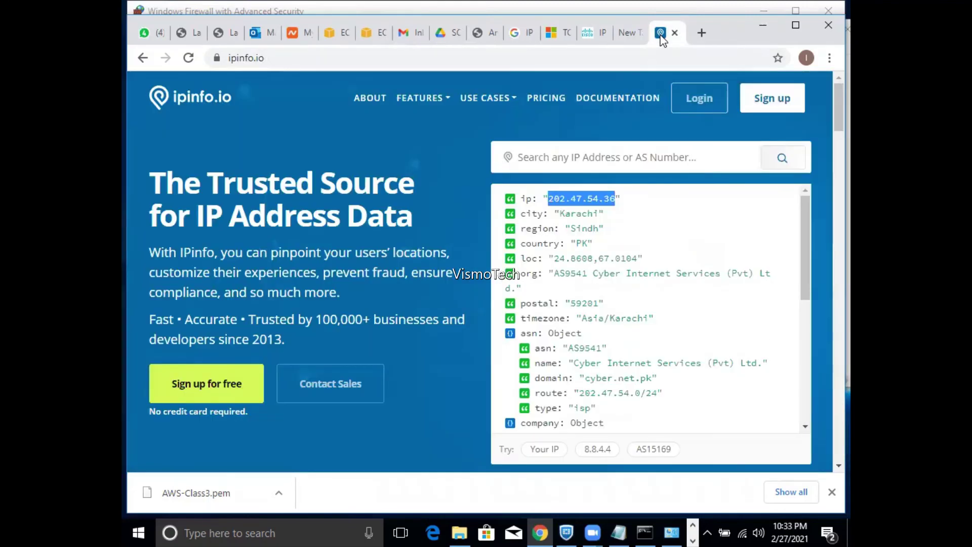
left_click_drag(808, 279, 806, 316)
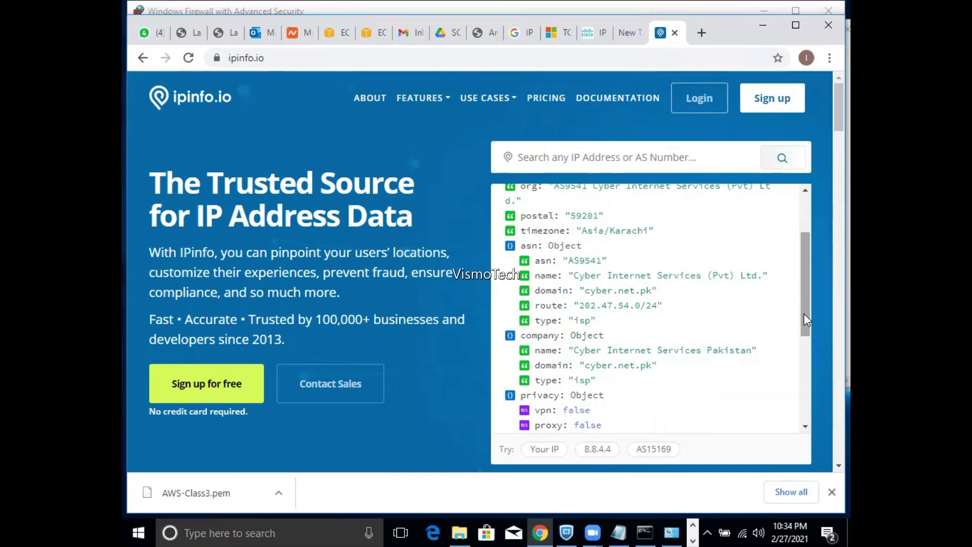
left_click_drag(804, 319, 810, 246)
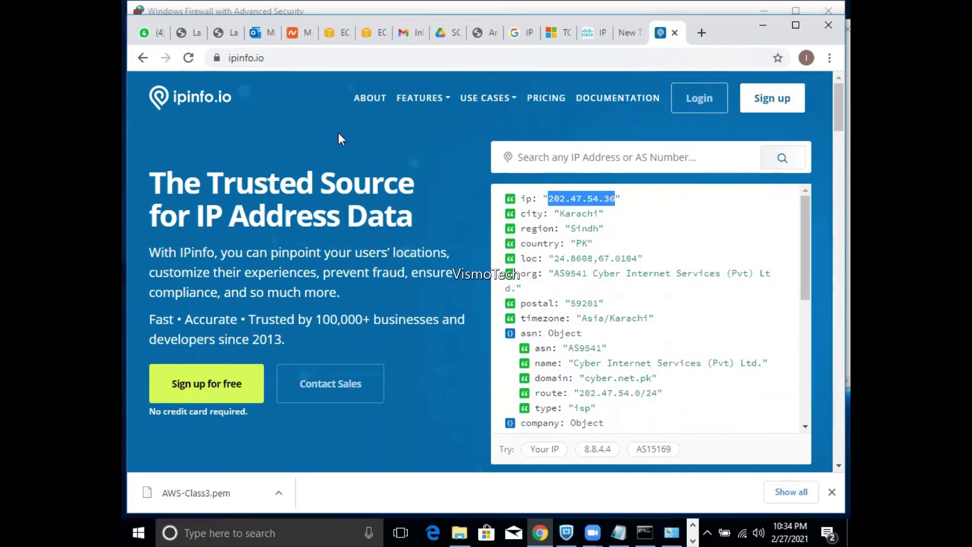
- Add a third inbound rule of type MSSQL on port 1433
left_click(366, 39)
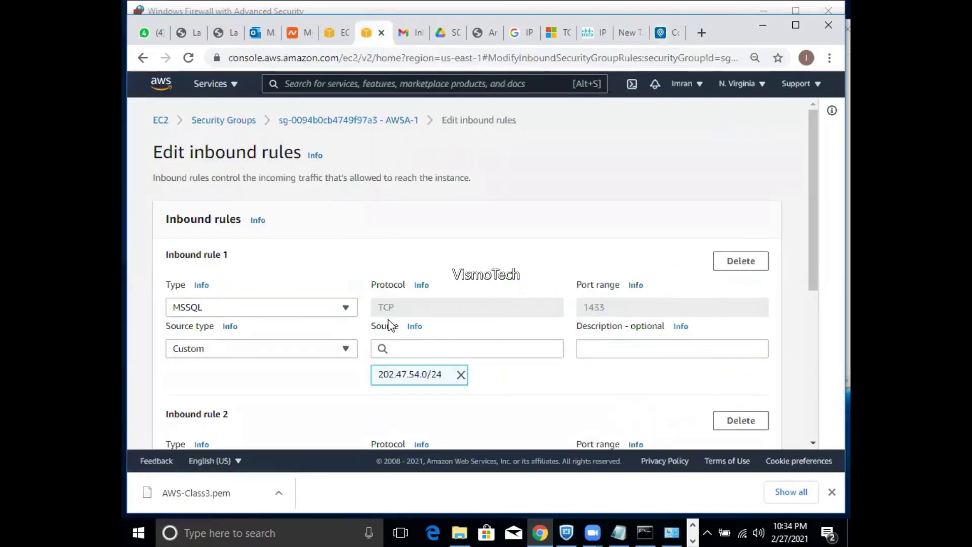
left_click_drag(813, 265, 698, 427)
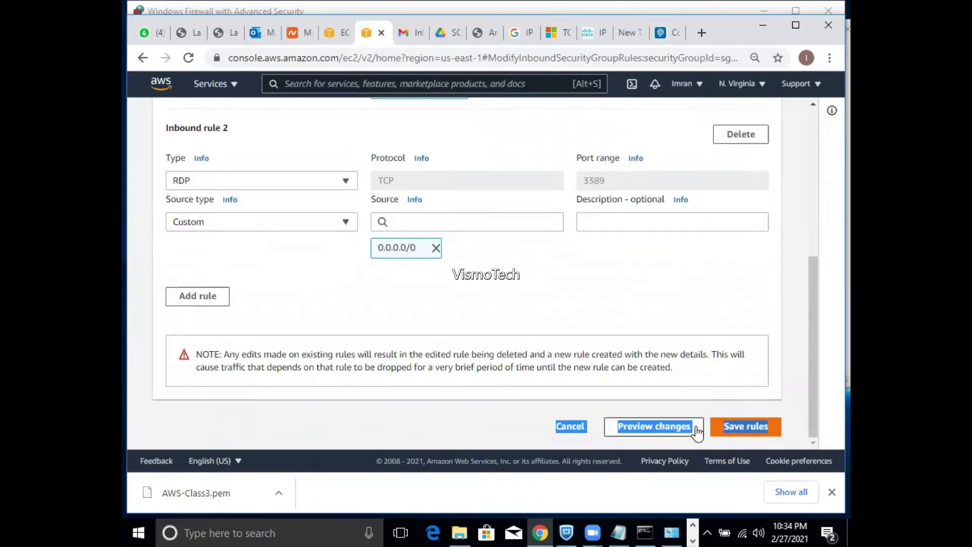
left_click(602, 301)
left_click(198, 307)
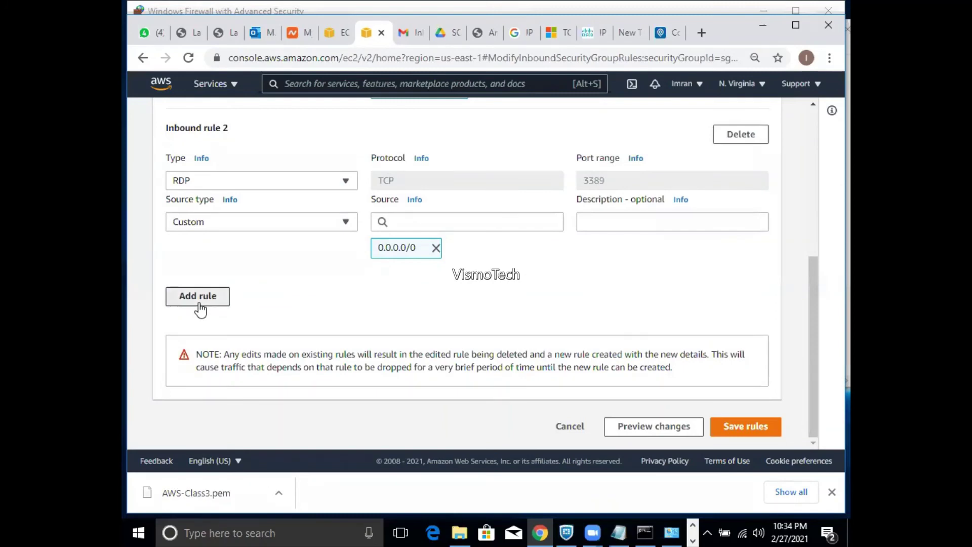
left_click(226, 342)
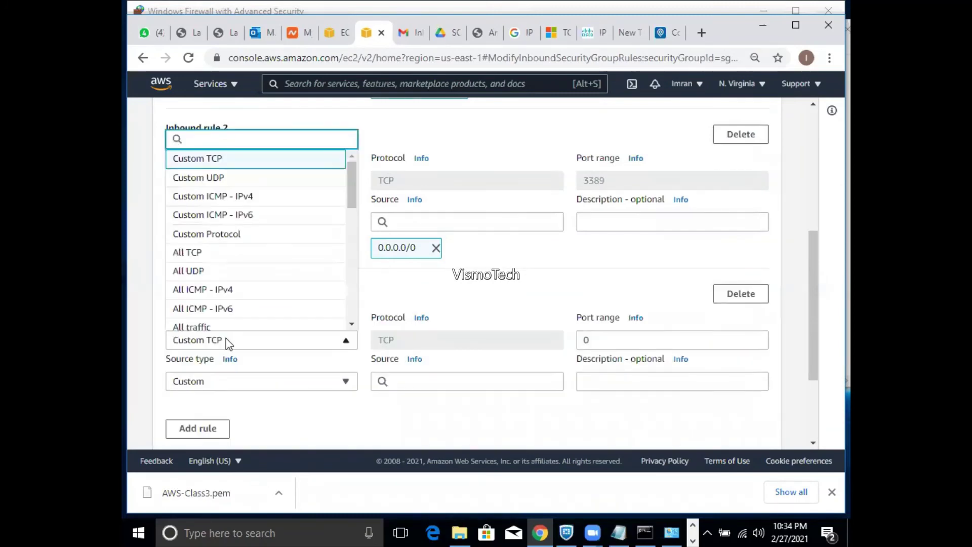
type("ms")
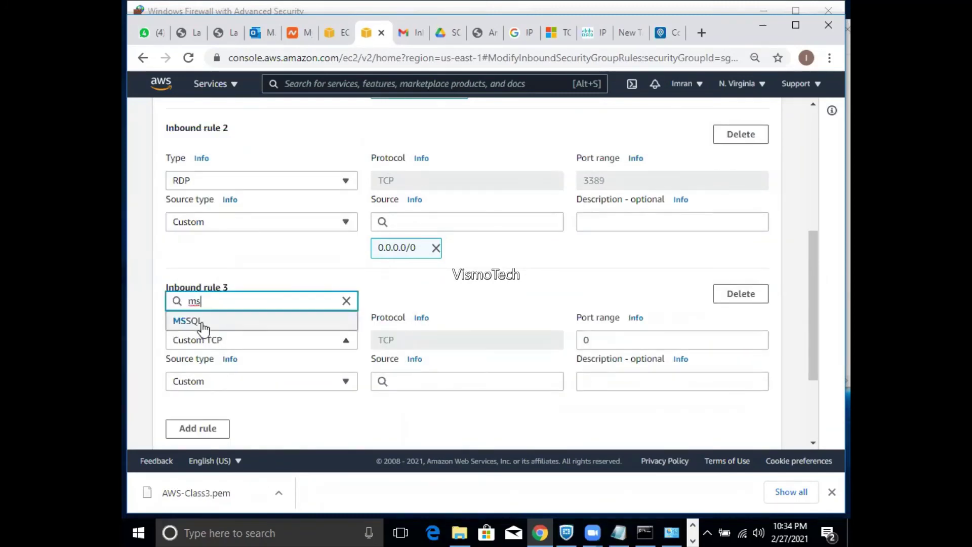
left_click(202, 322)
- Set rule 3's source to the pasted IP 202.47.54.36/32
left_click(411, 386)
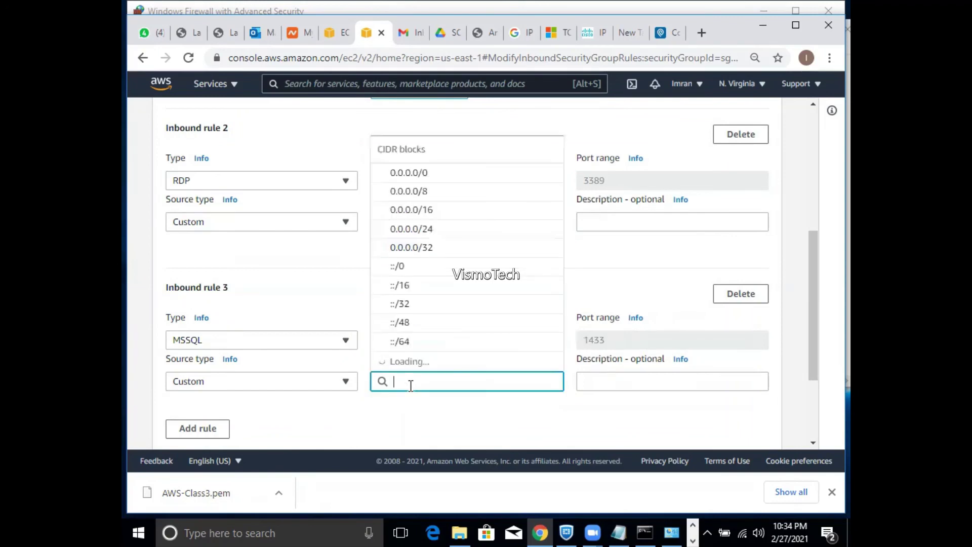
key("ctrl+v")
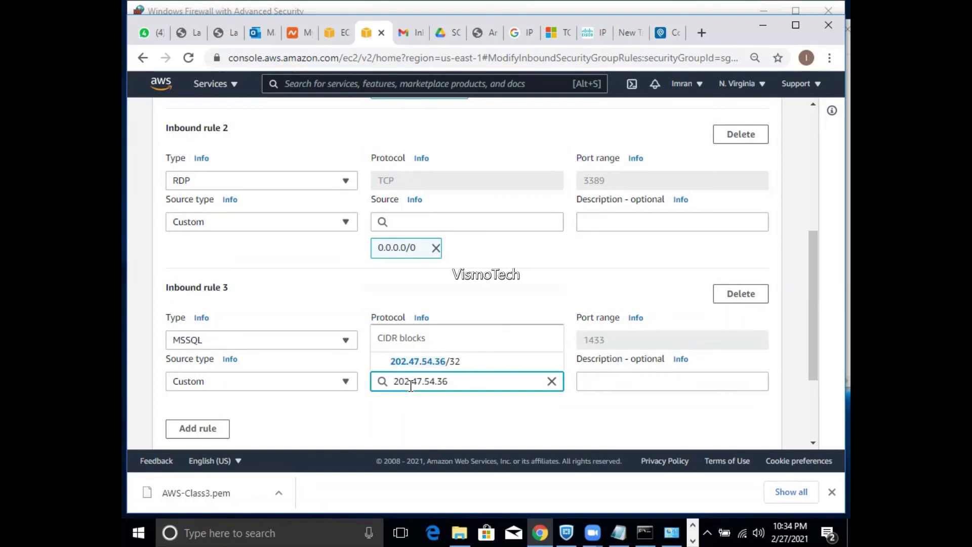
left_click(430, 363)
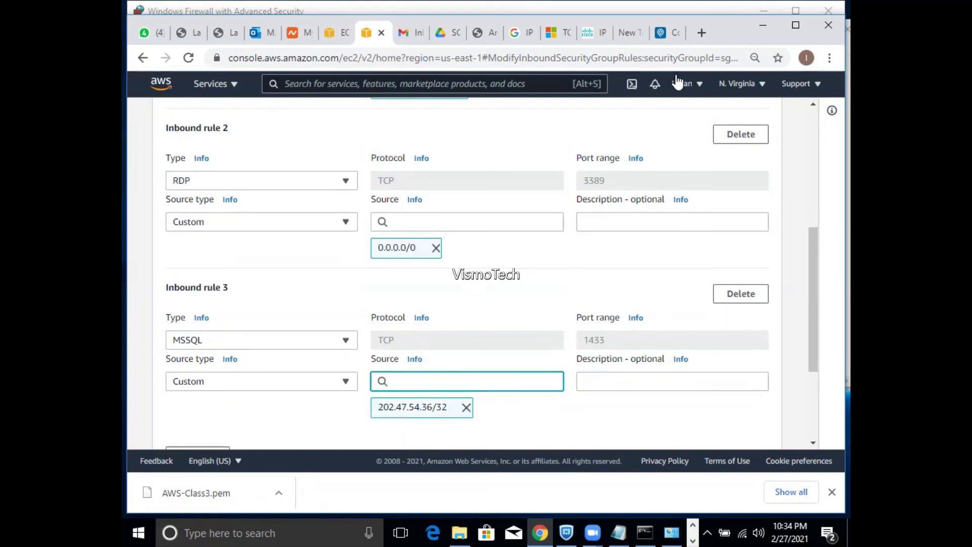
left_click(662, 32)
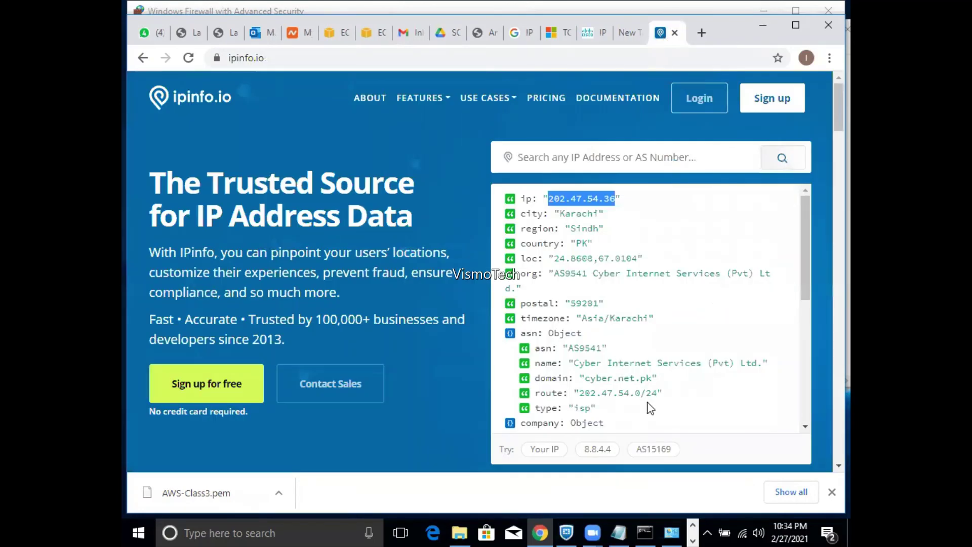
- Swap rule 3's source from 202.47.54.36/32 to the copied route 202.47.54.0/24
left_click_drag(642, 393, 582, 396)
key("ctrl+c")
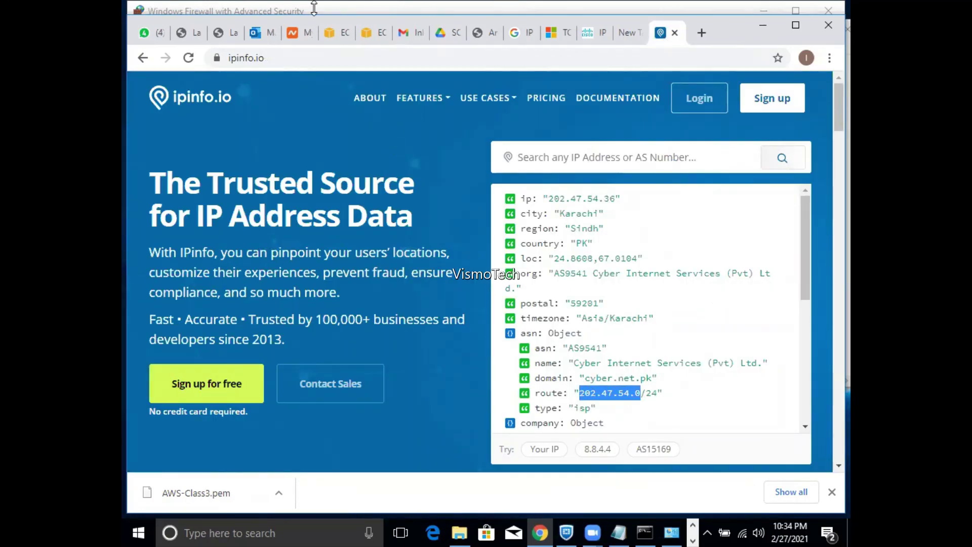
left_click(374, 37)
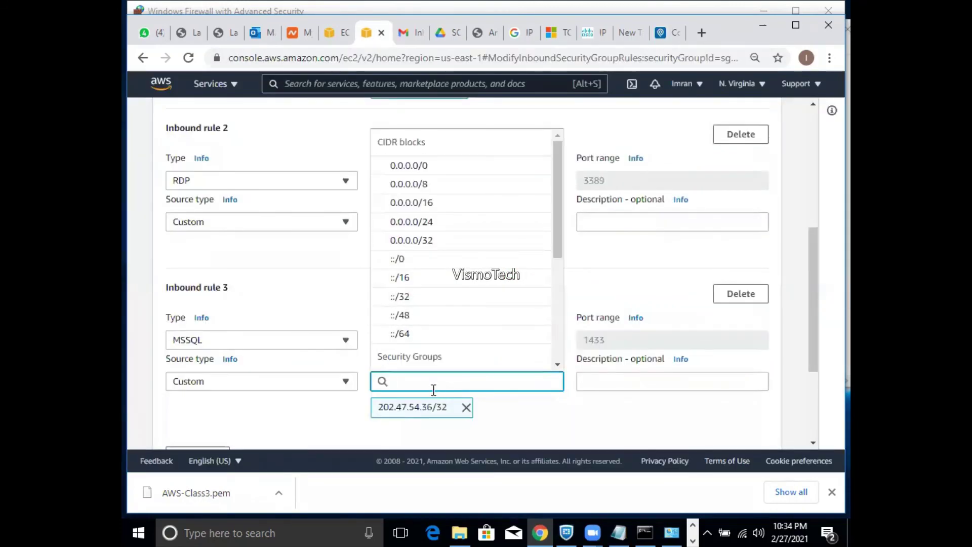
key("ctrl+v")
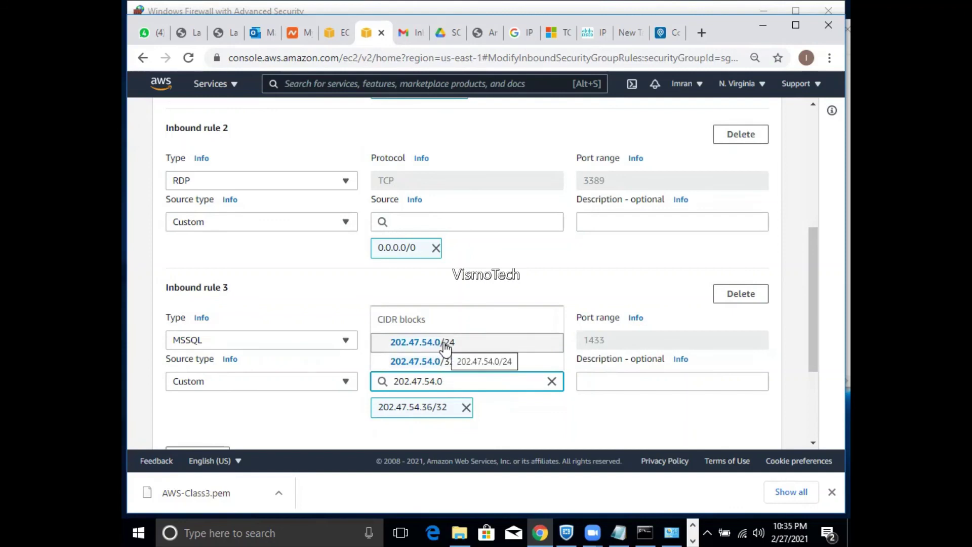
left_click(445, 344)
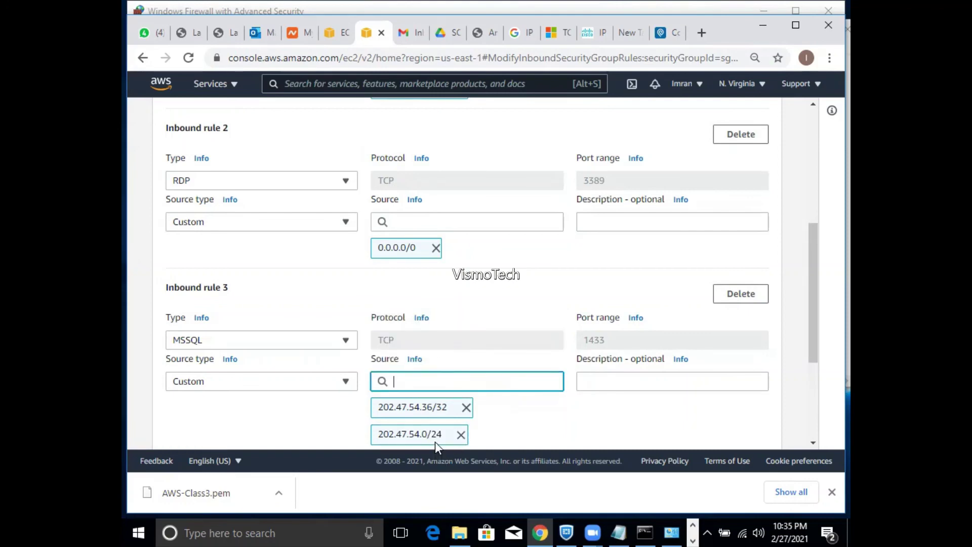
left_click(467, 407)
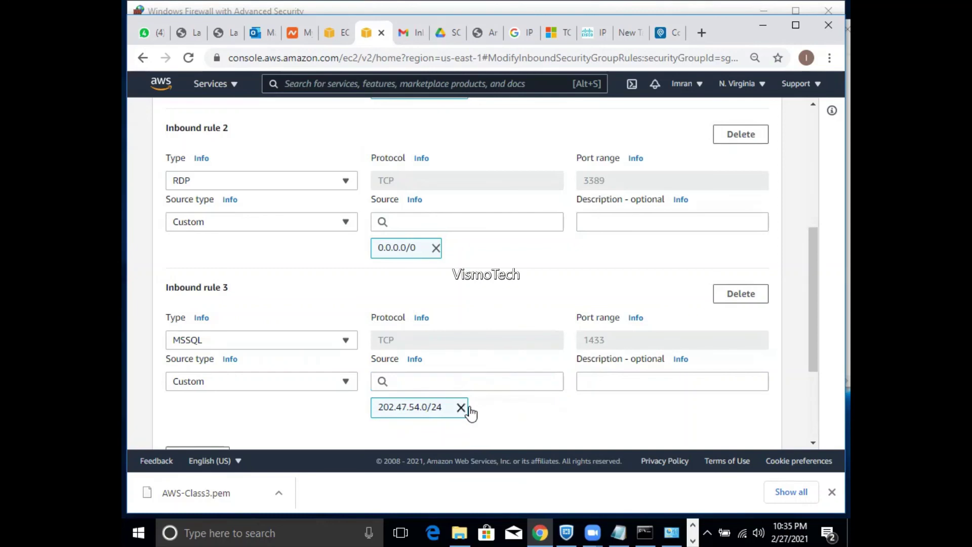
left_click_drag(809, 336, 805, 424)
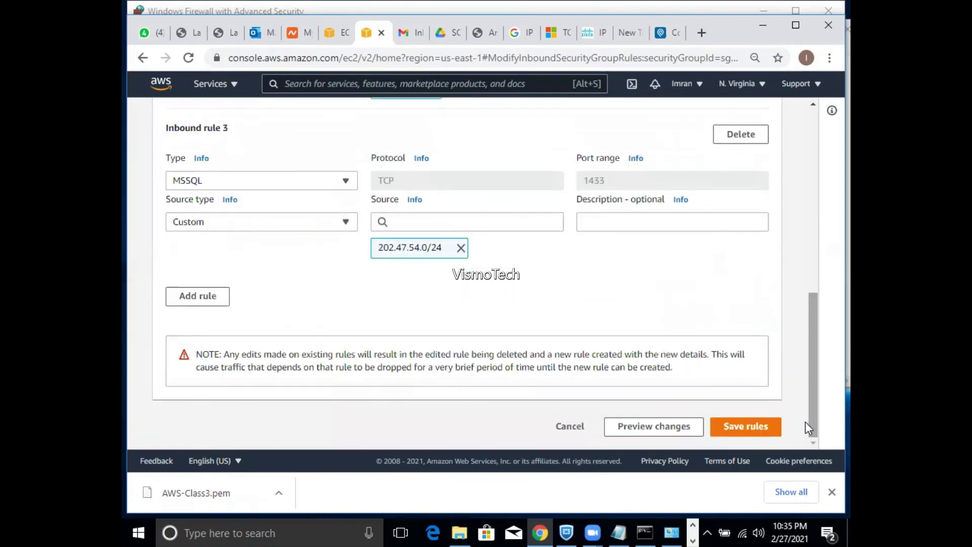
- Attempt to save the rules, hit the duplicate 202.47.54.0/24 error, and view AWSA-1's details
left_click(768, 429)
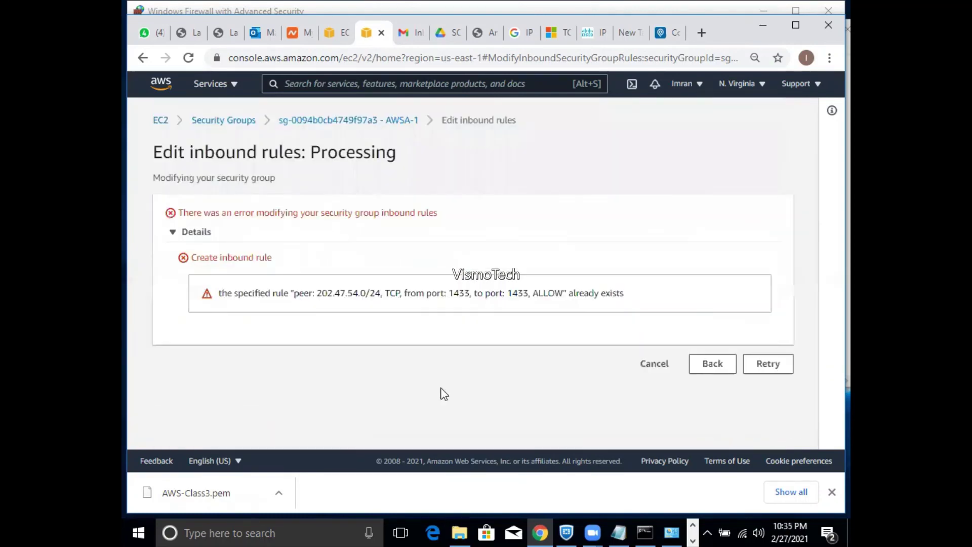
left_click(710, 364)
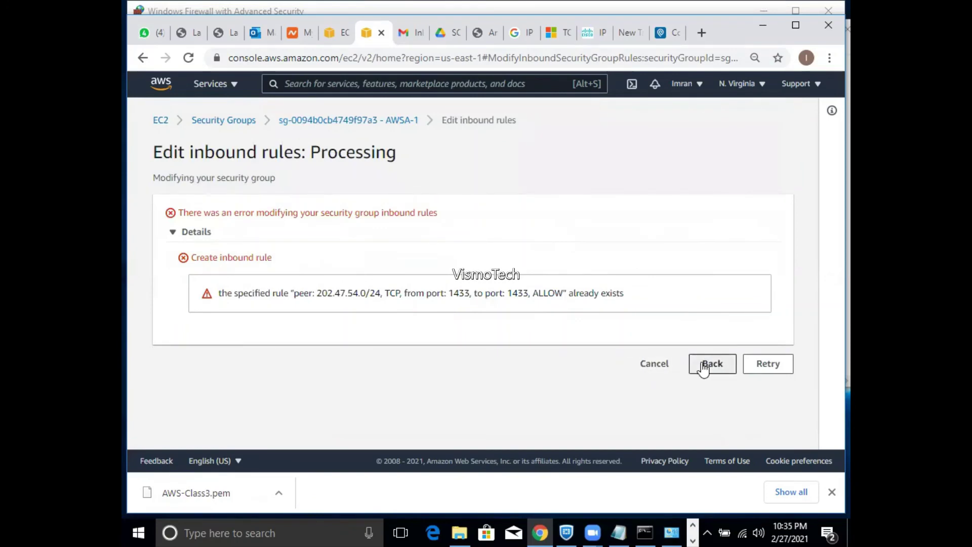
left_click_drag(814, 243, 815, 299)
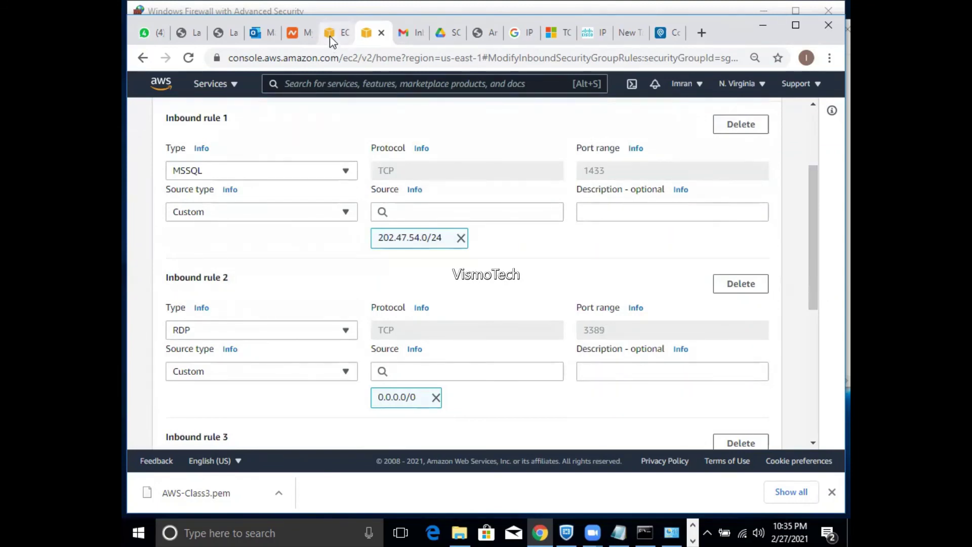
left_click(330, 36)
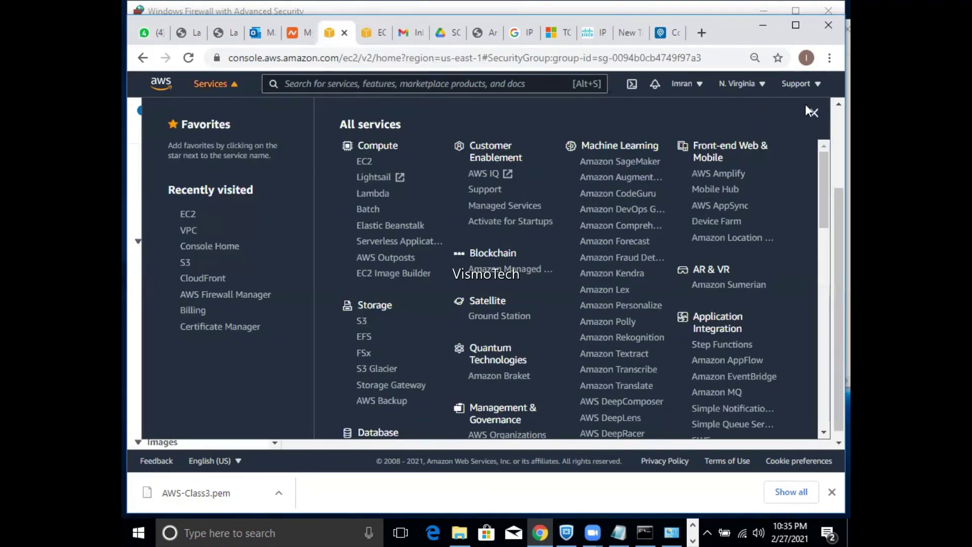
left_click(814, 114)
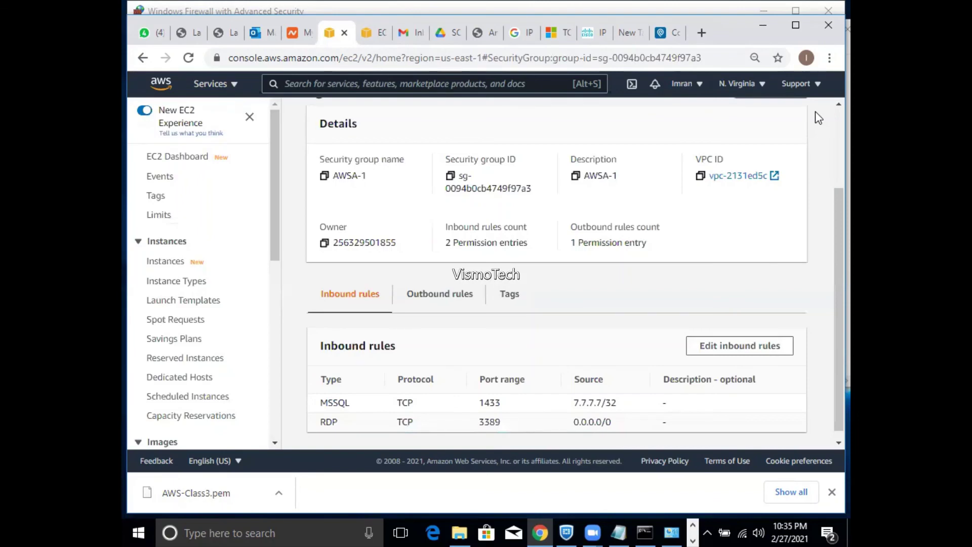